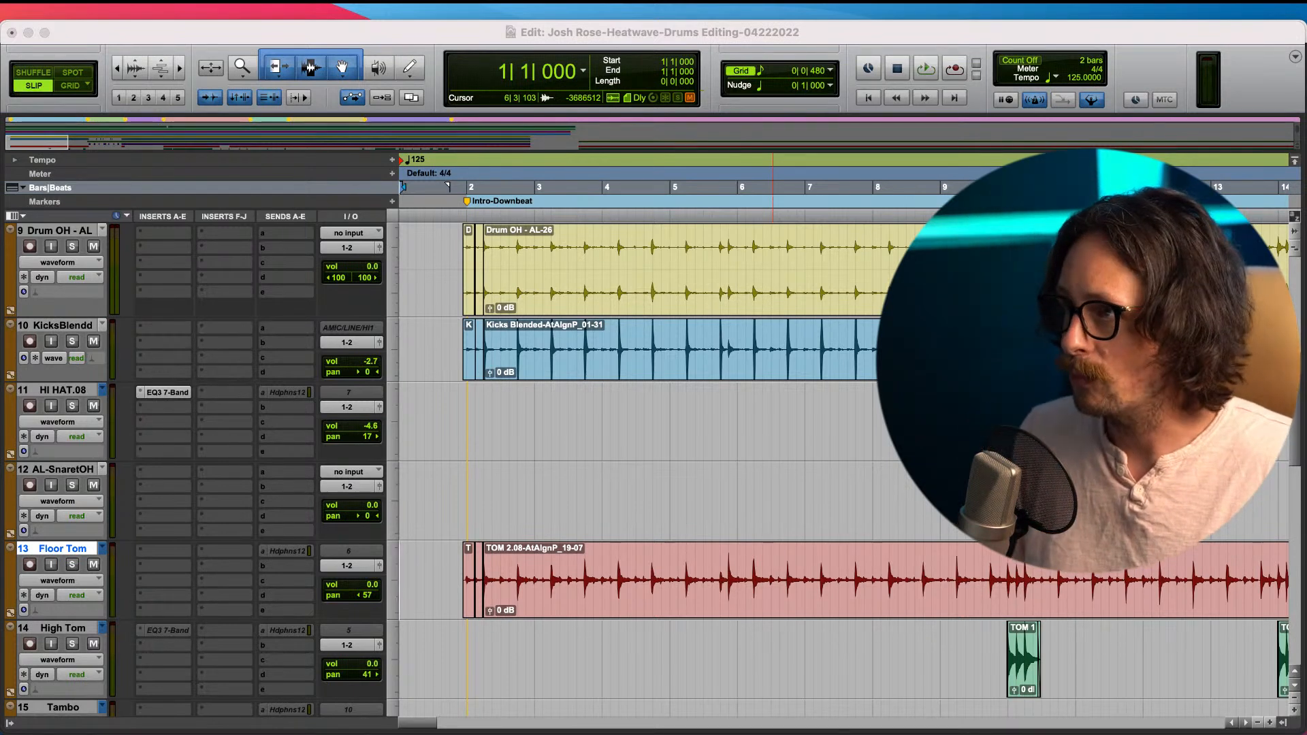
- Survey the full song arrangement from the intro through the final chorus, including the reference tracks above the drums
click(1146, 39)
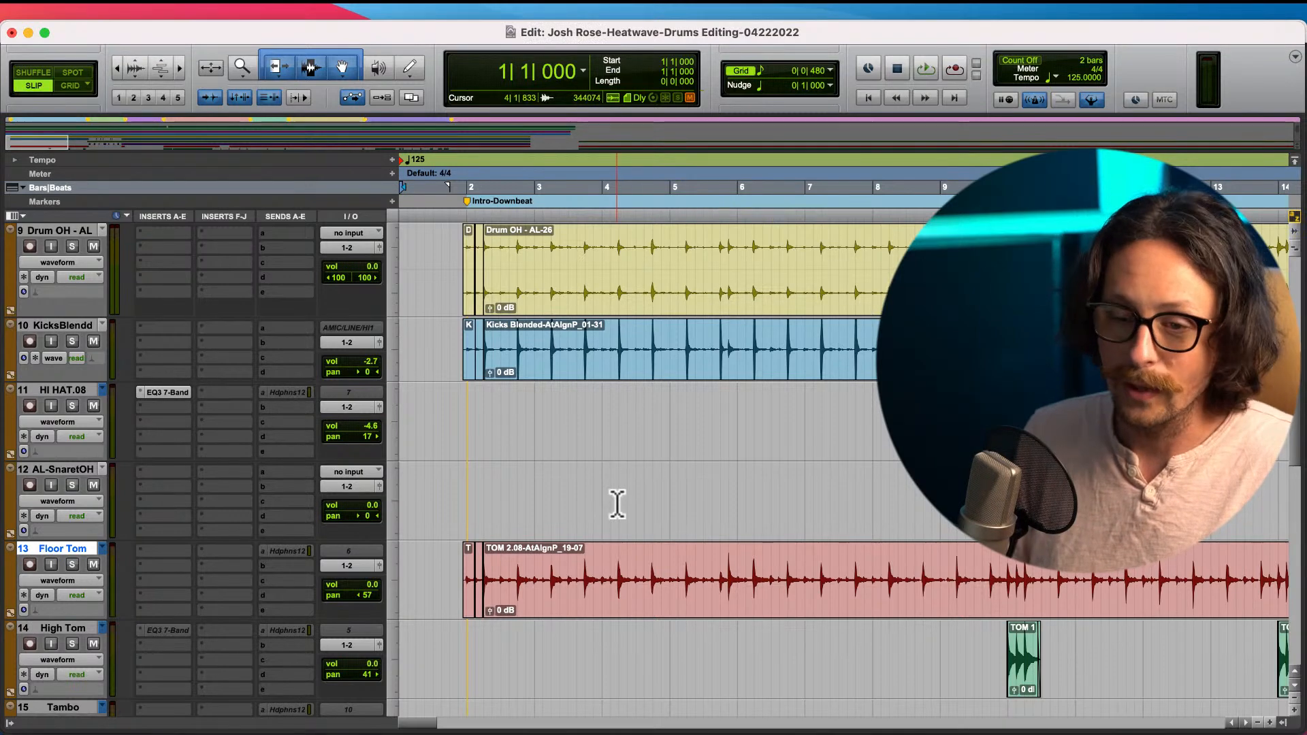
key(t)
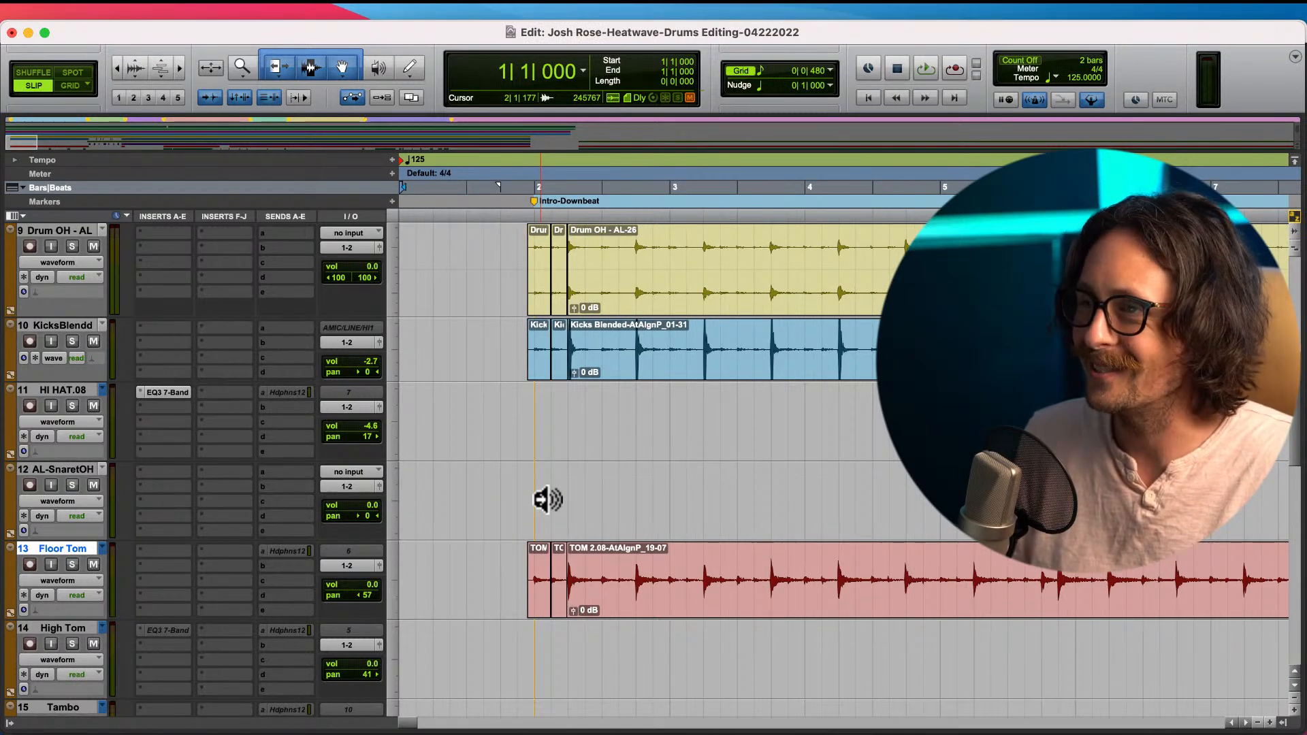
key(r)
key(r)
key(r)
key(r)
key(r)
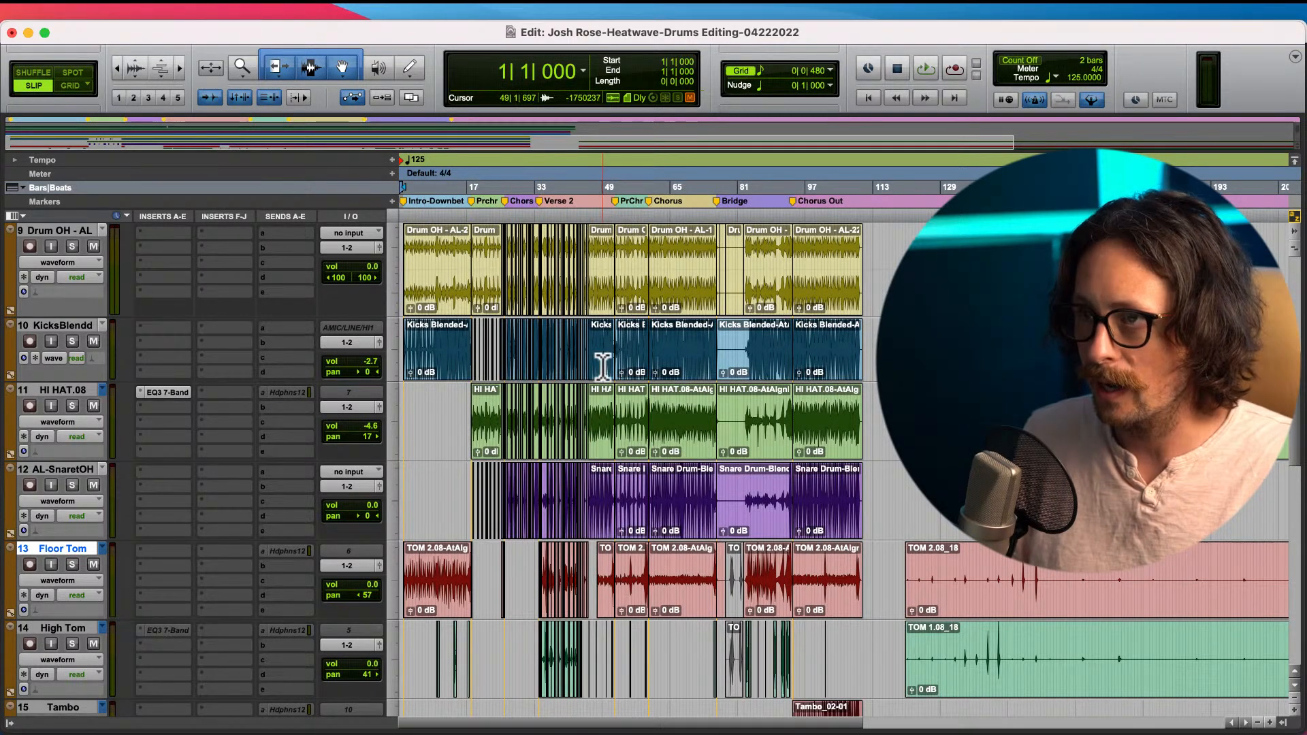
scroll(604, 371, up, 6)
scroll(603, 372, down, 3)
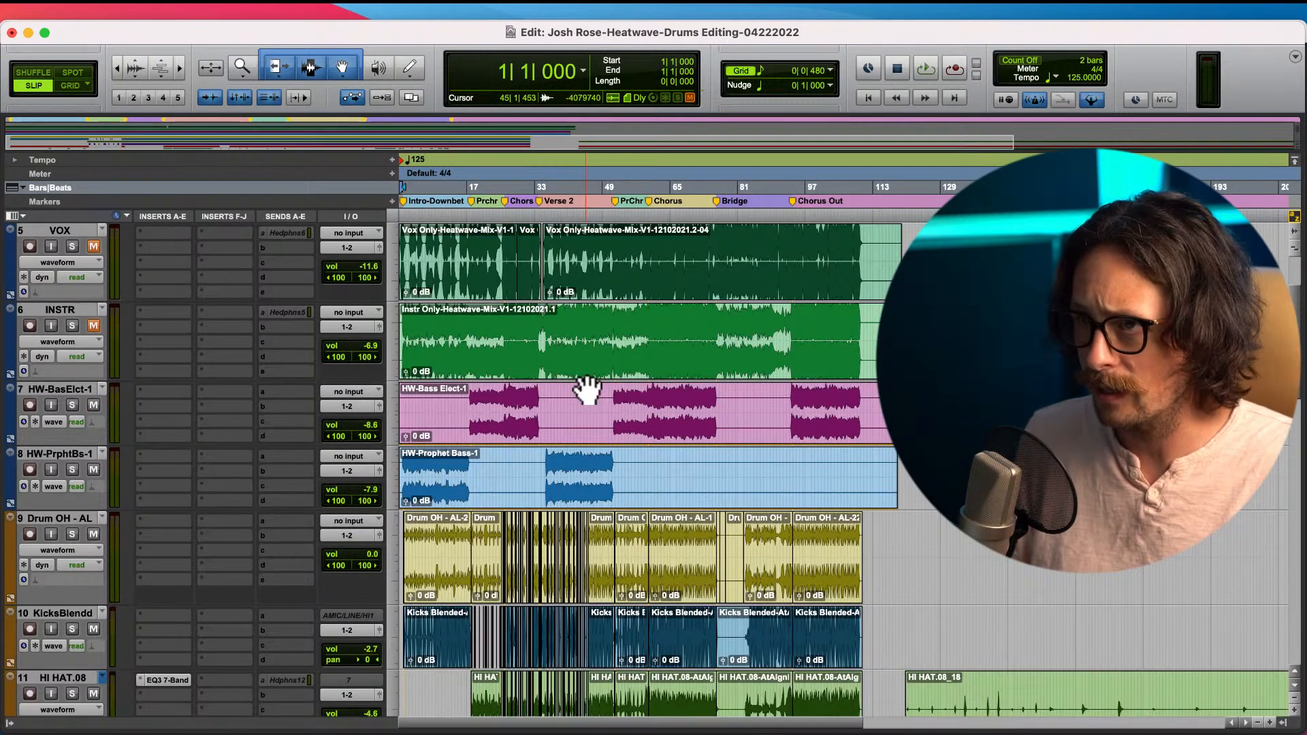
scroll(470, 371, up, 3)
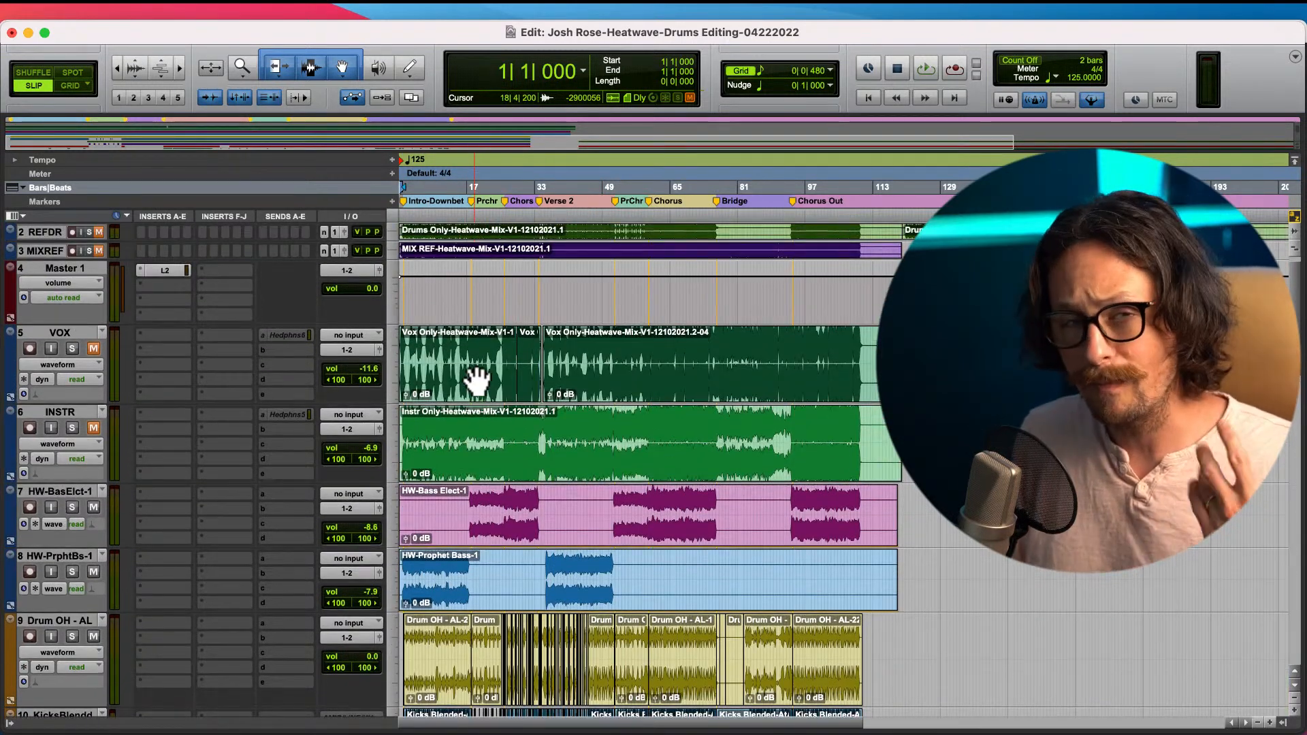
- Examine the VOX, INSTR and bass tracks, followed by the drum overhead and blended kick tracks
click(83, 328)
click(71, 412)
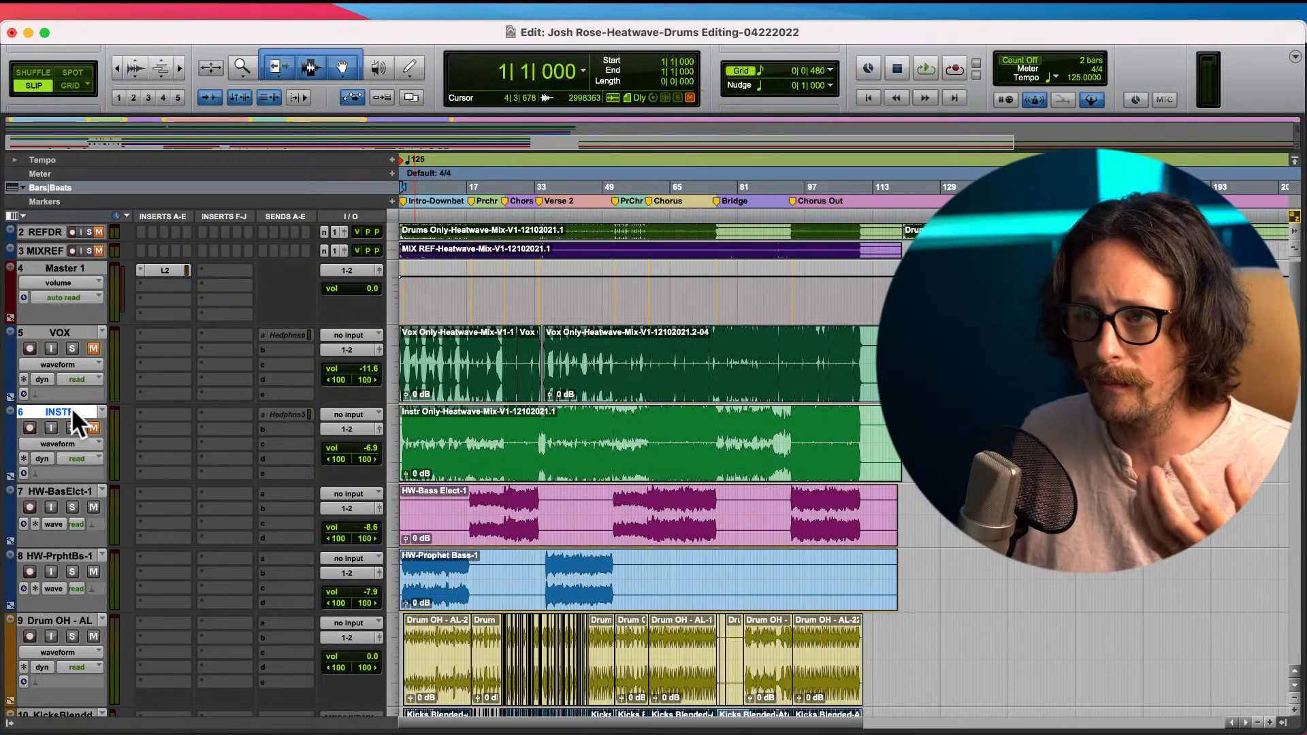
scroll(616, 466, down, 5)
scroll(560, 417, up, 4)
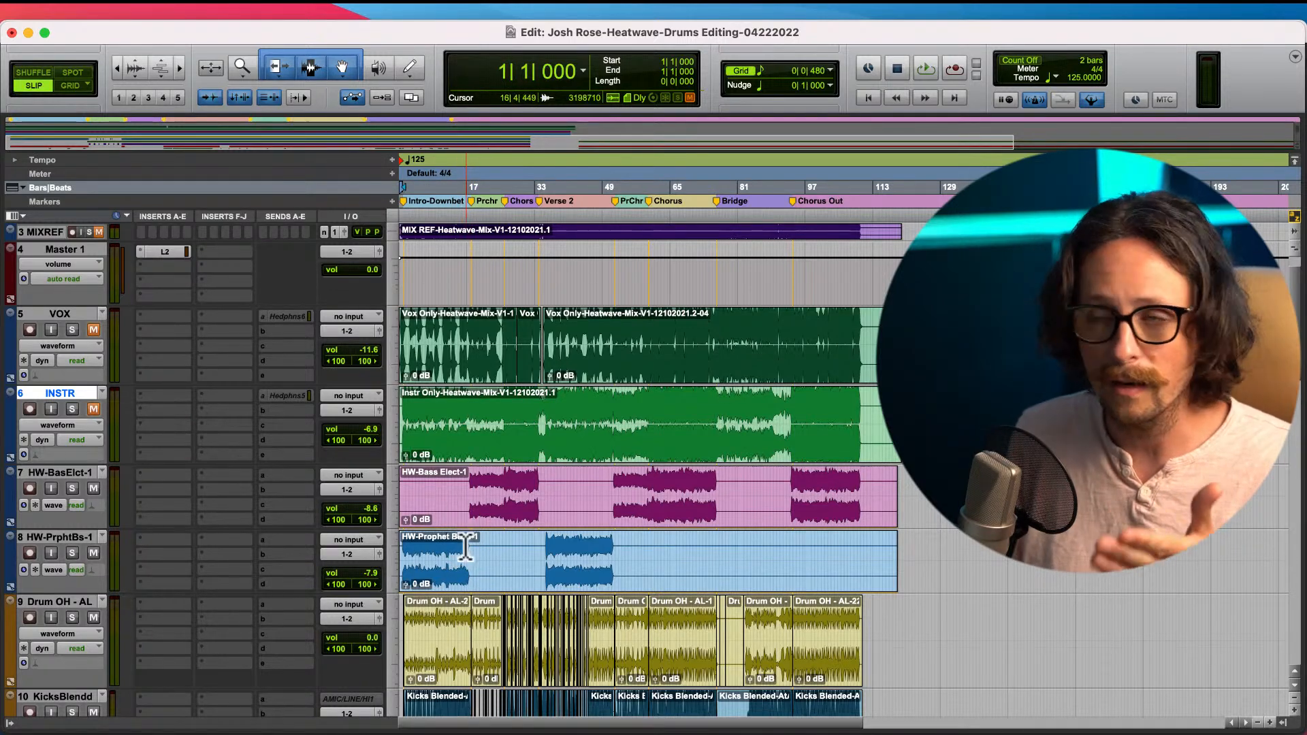
scroll(470, 544, down, 5)
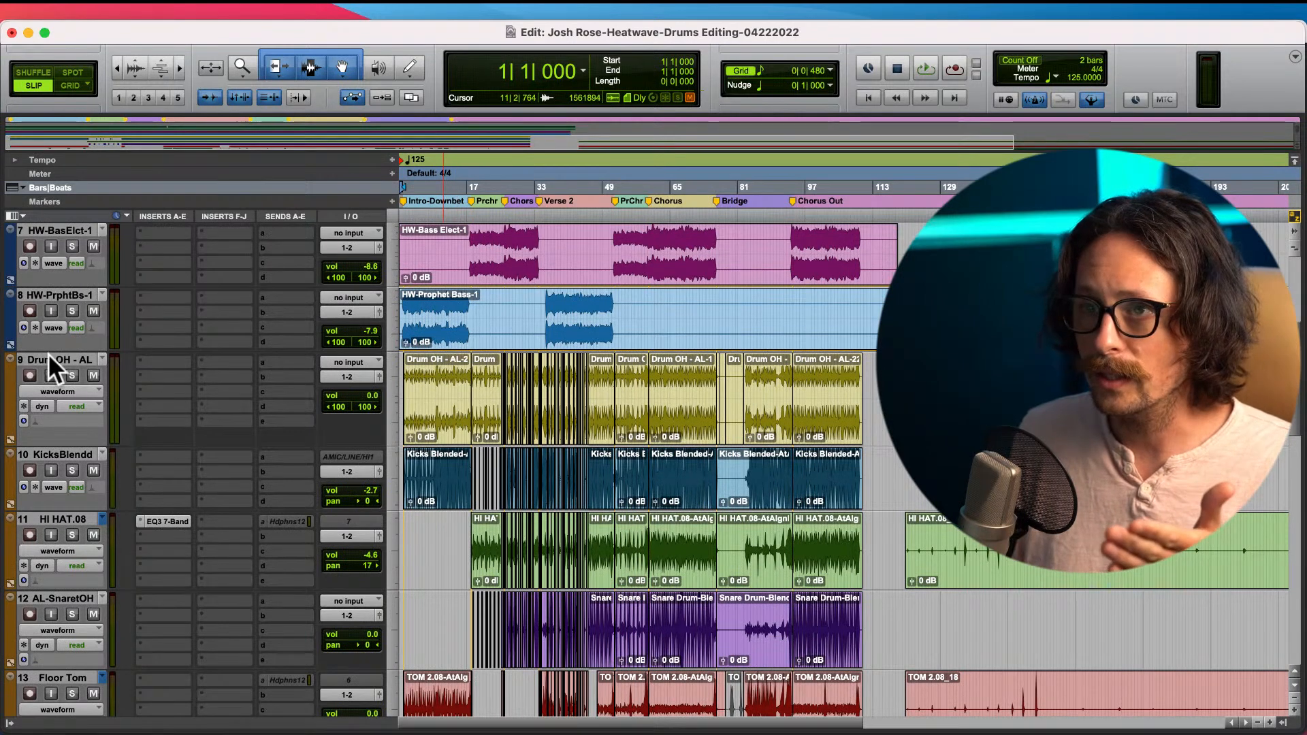
click(47, 359)
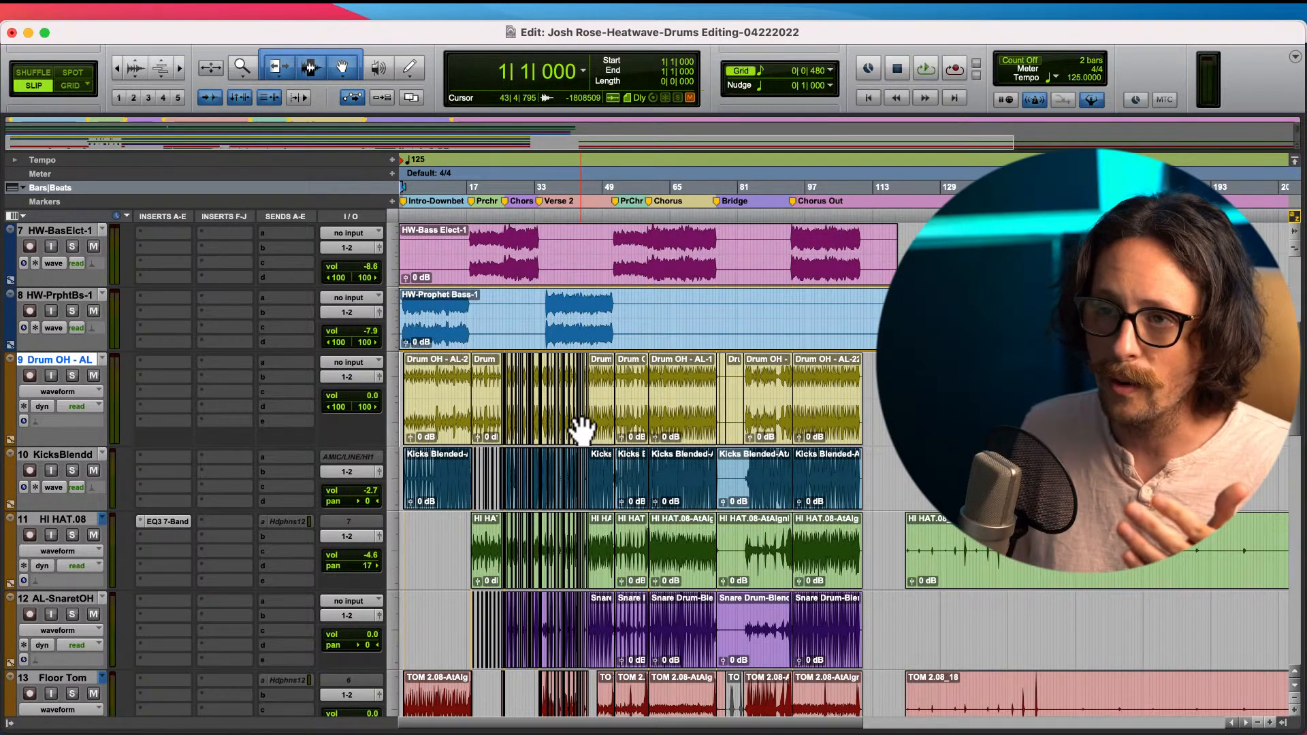
click(70, 454)
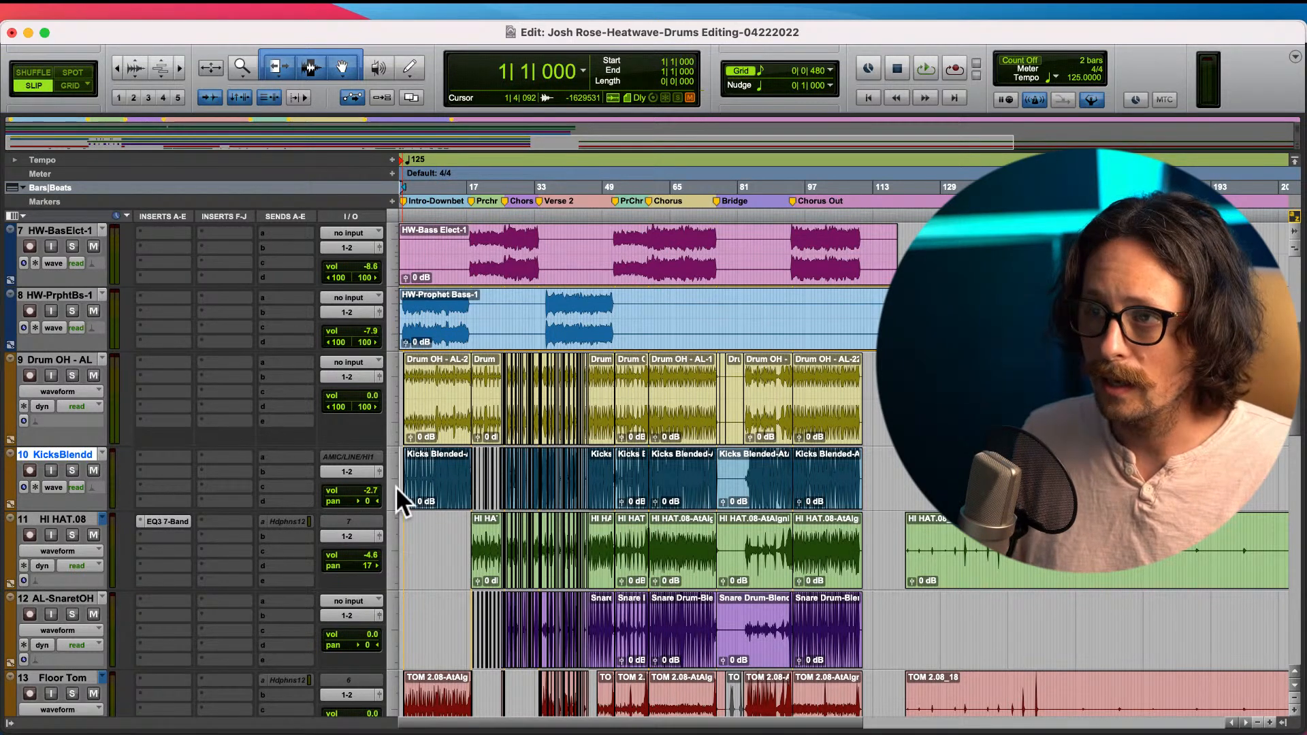
- Examine the hi-hat, snare, floor tom, high tom, tambourine and duplicated overhead and room mic tracks
scroll(468, 385, down, 2)
scroll(468, 385, down, 3)
scroll(468, 385, up, 3)
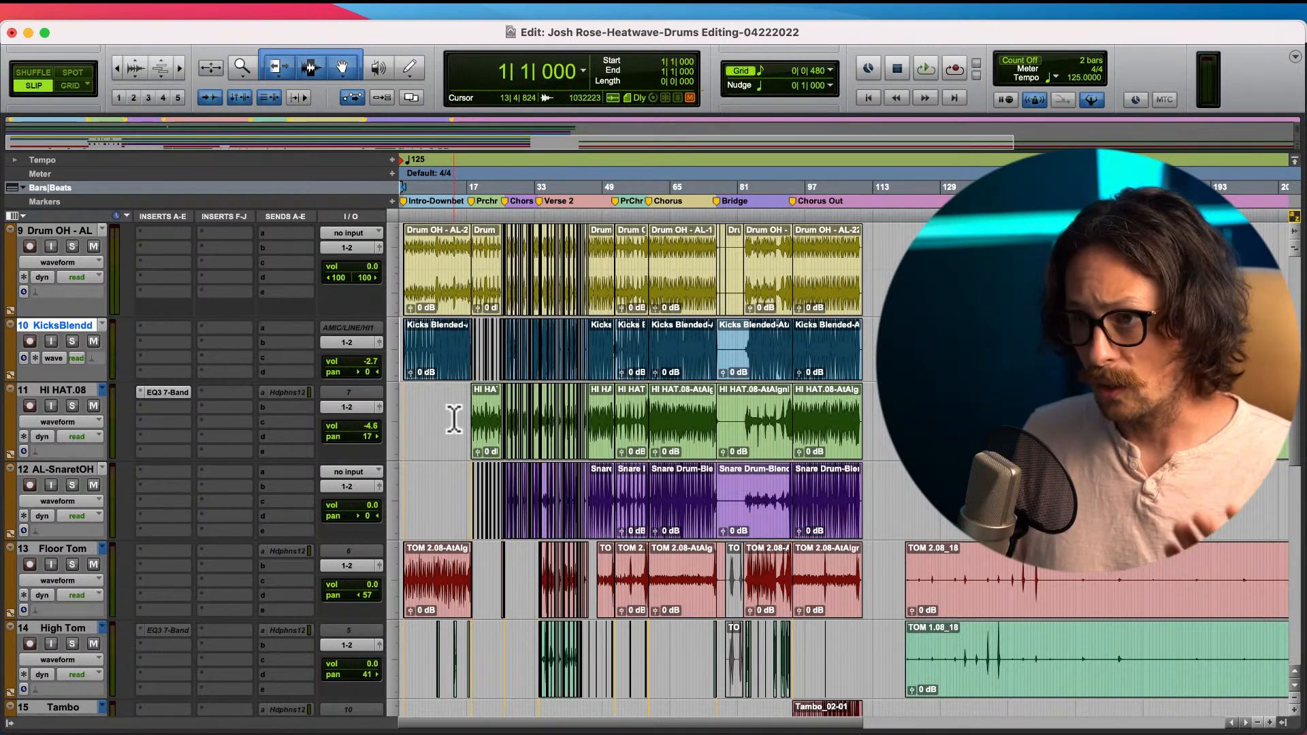
click(63, 391)
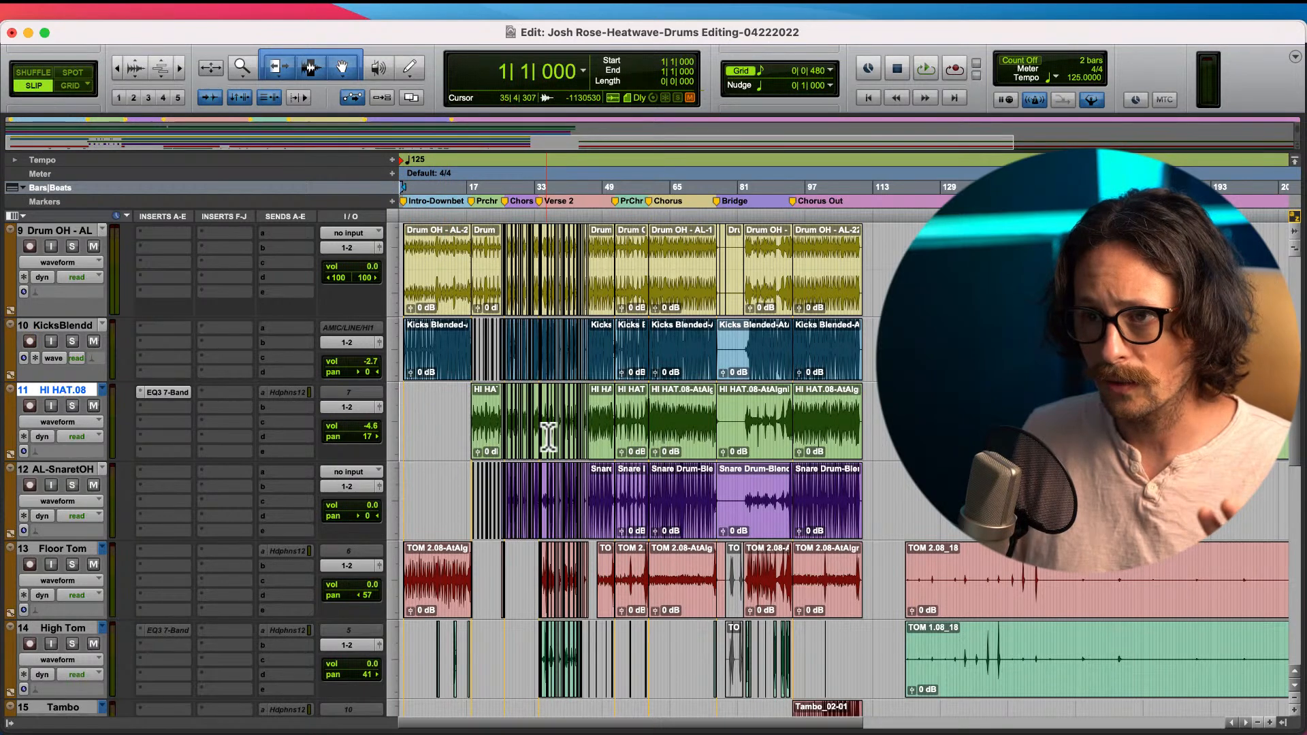
scroll(548, 428, down, 5)
scroll(554, 413, up, 5)
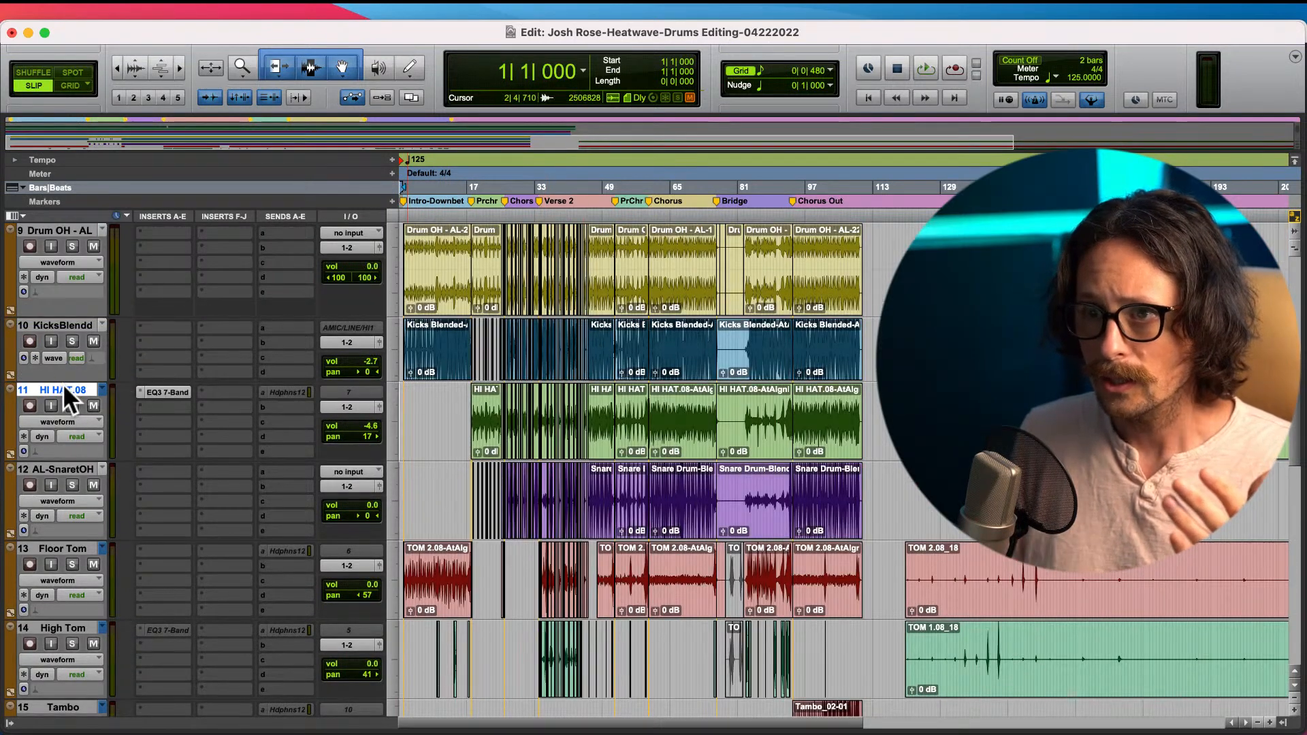
click(57, 469)
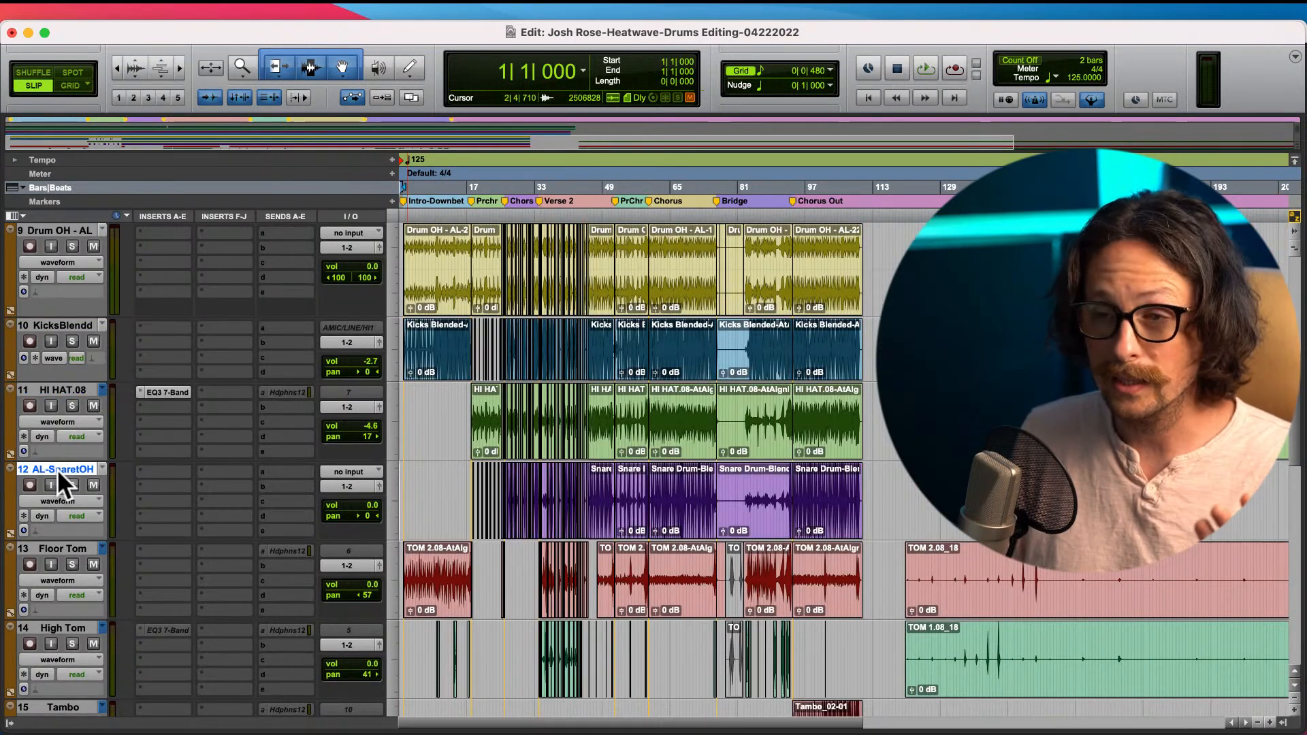
click(65, 548)
scroll(168, 607, down, 3)
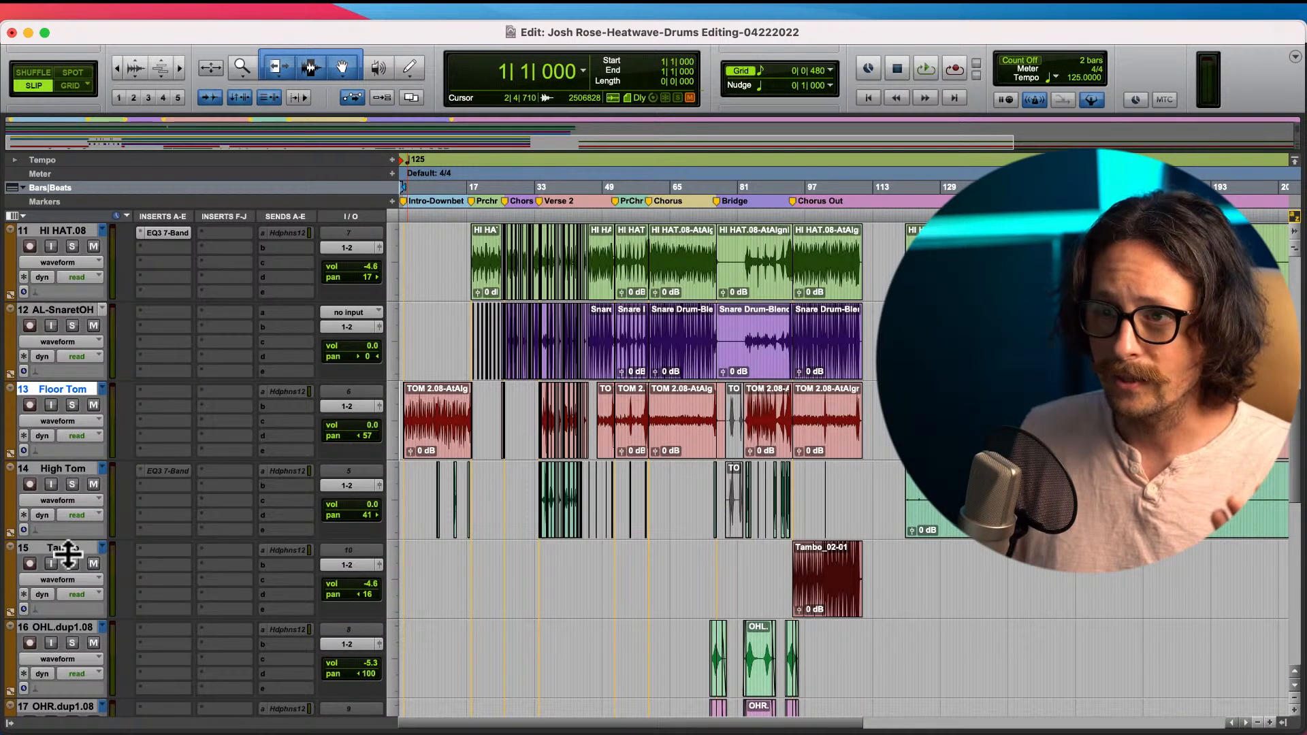
scroll(782, 594, down, 5)
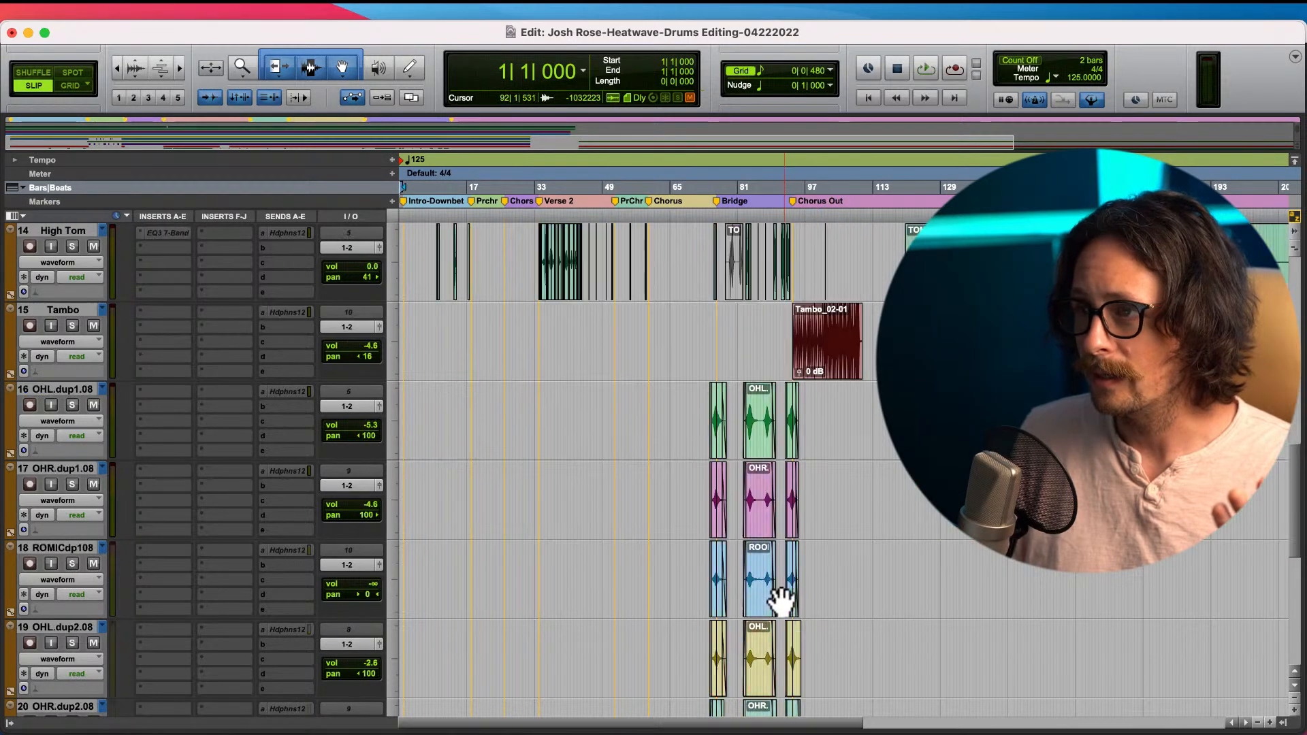
scroll(725, 434, up, 4)
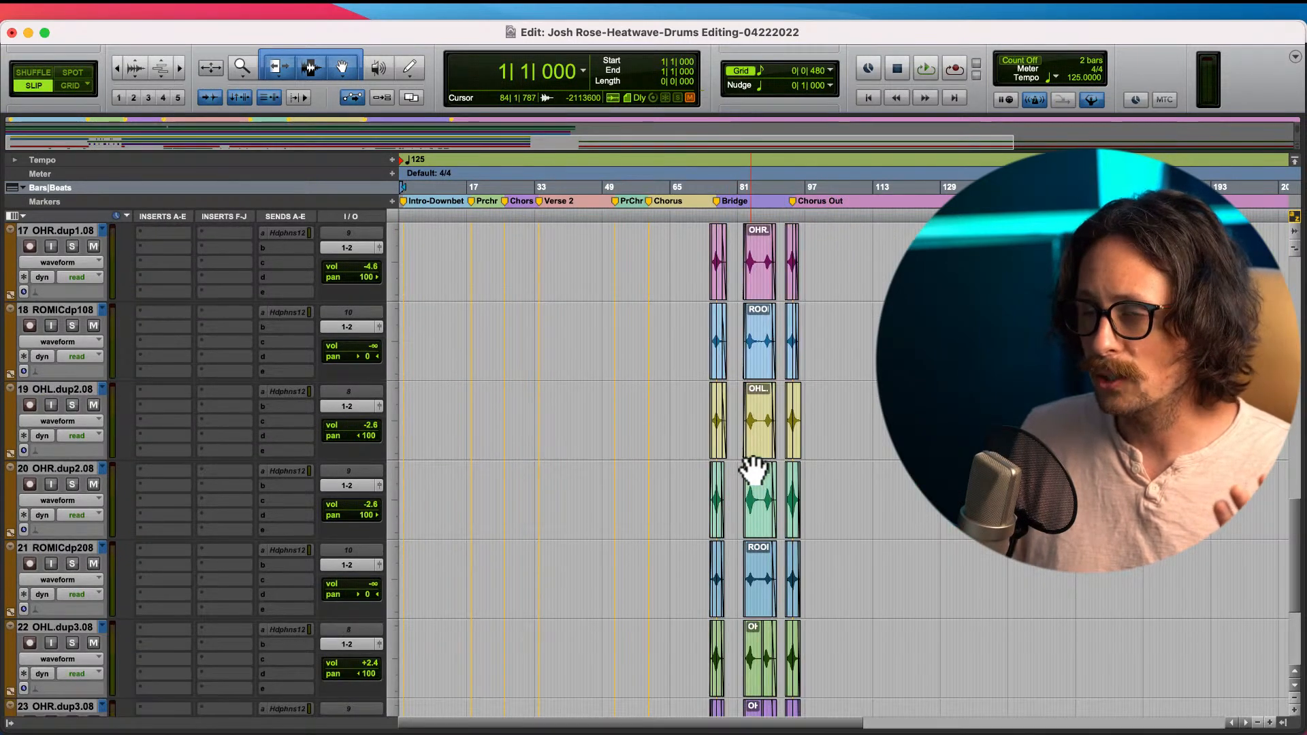
scroll(752, 469, down, 4)
scroll(752, 468, up, 7)
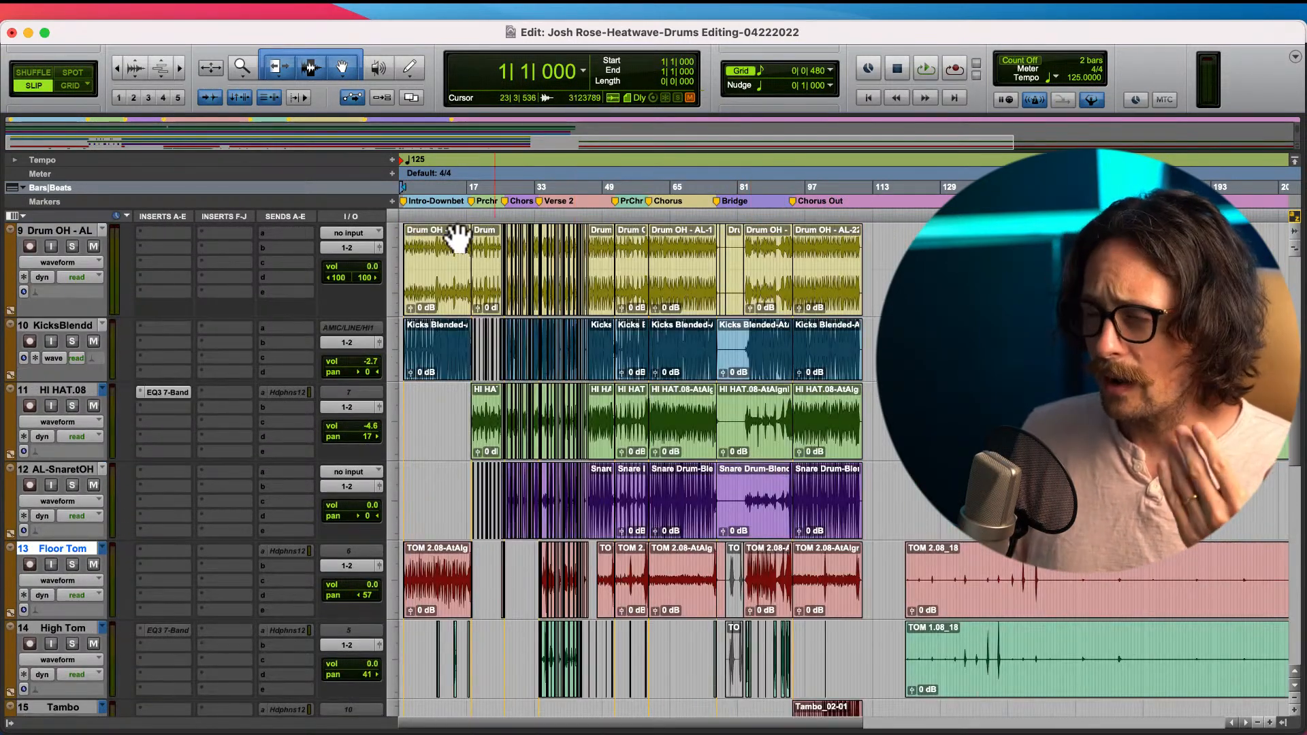
- Place the edit cursor across the drum tracks at 1|4|278, just before the Intro-Downbeat marker
click(446, 265)
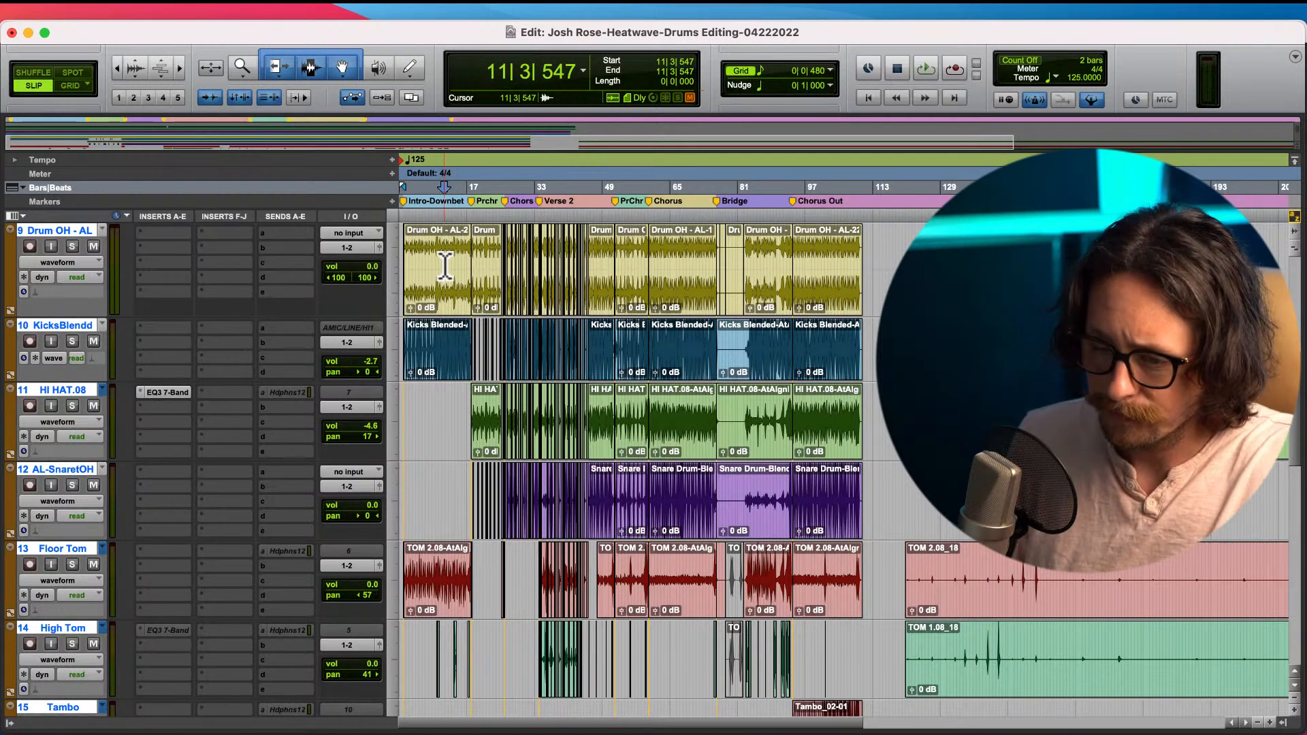
key(t)
key(t)
key(t)
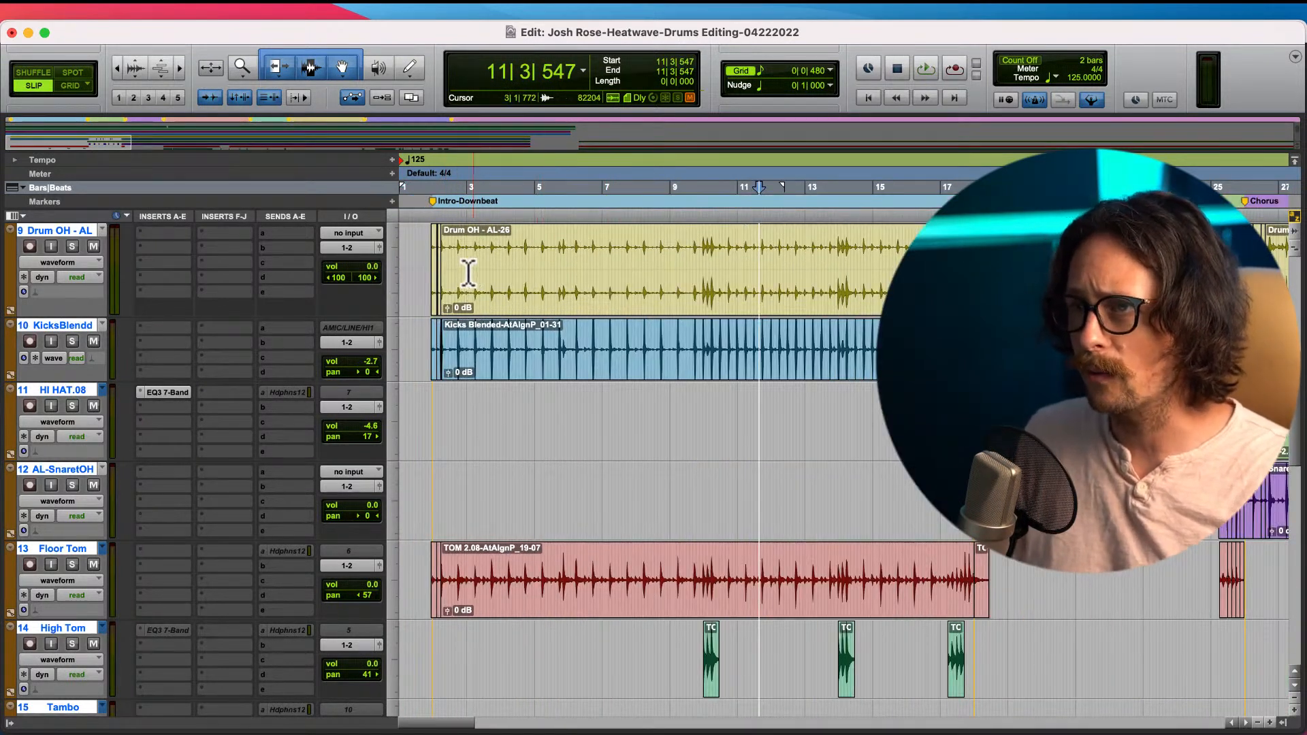
key(r)
click(412, 259)
scroll(462, 371, up, 5)
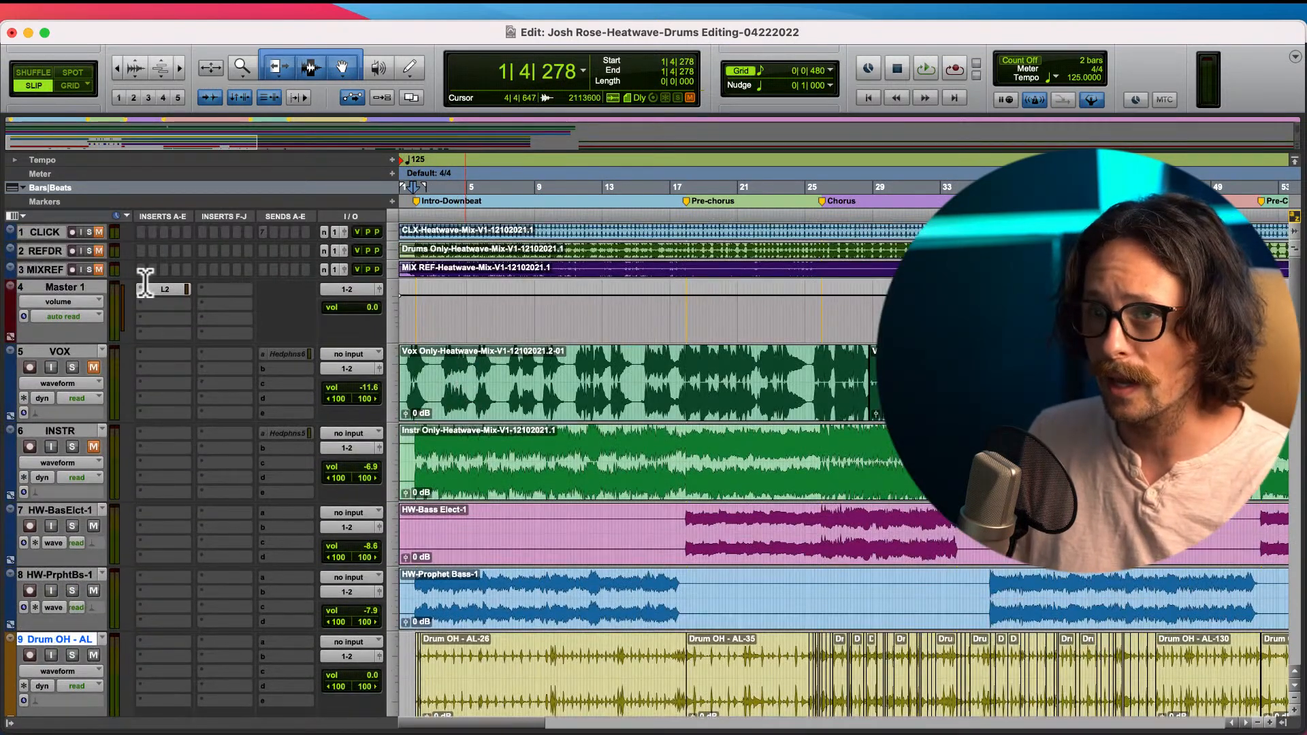
- Create a click track directly below Master 1 and set its volume to -9.9 dB
click(64, 288)
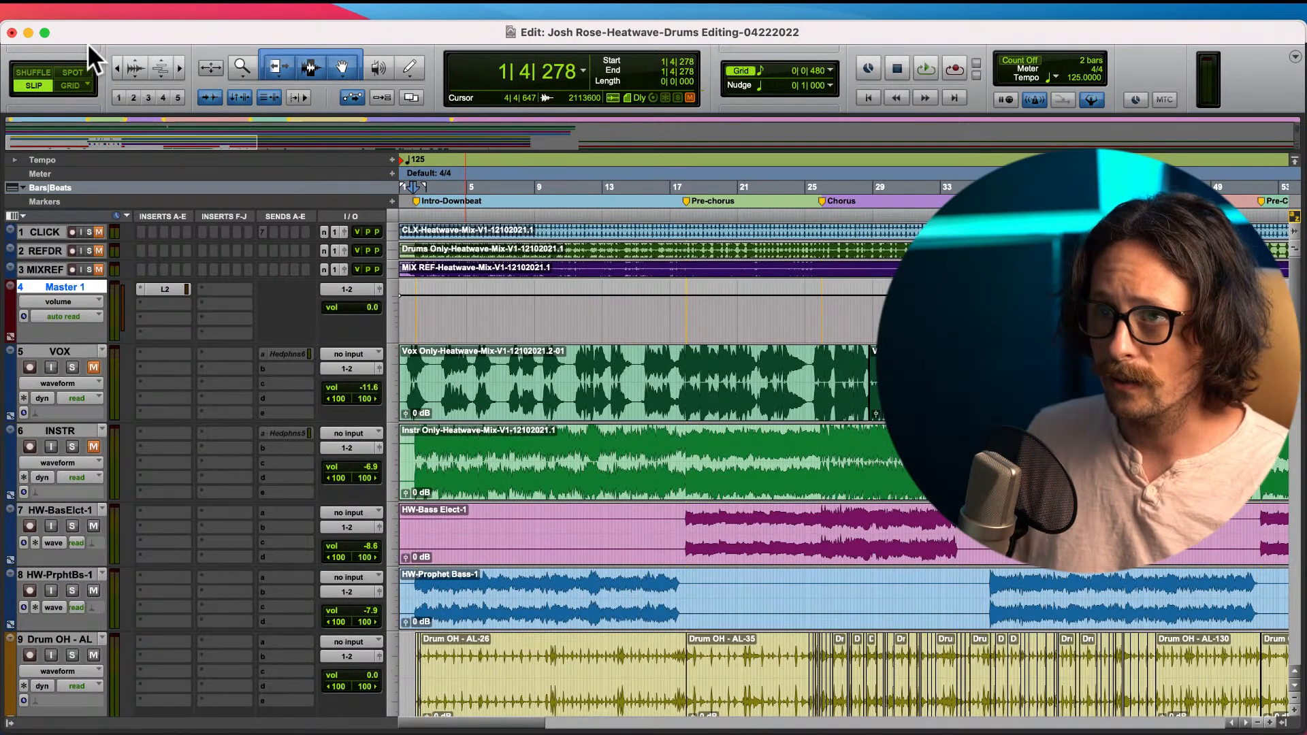
click(181, 3)
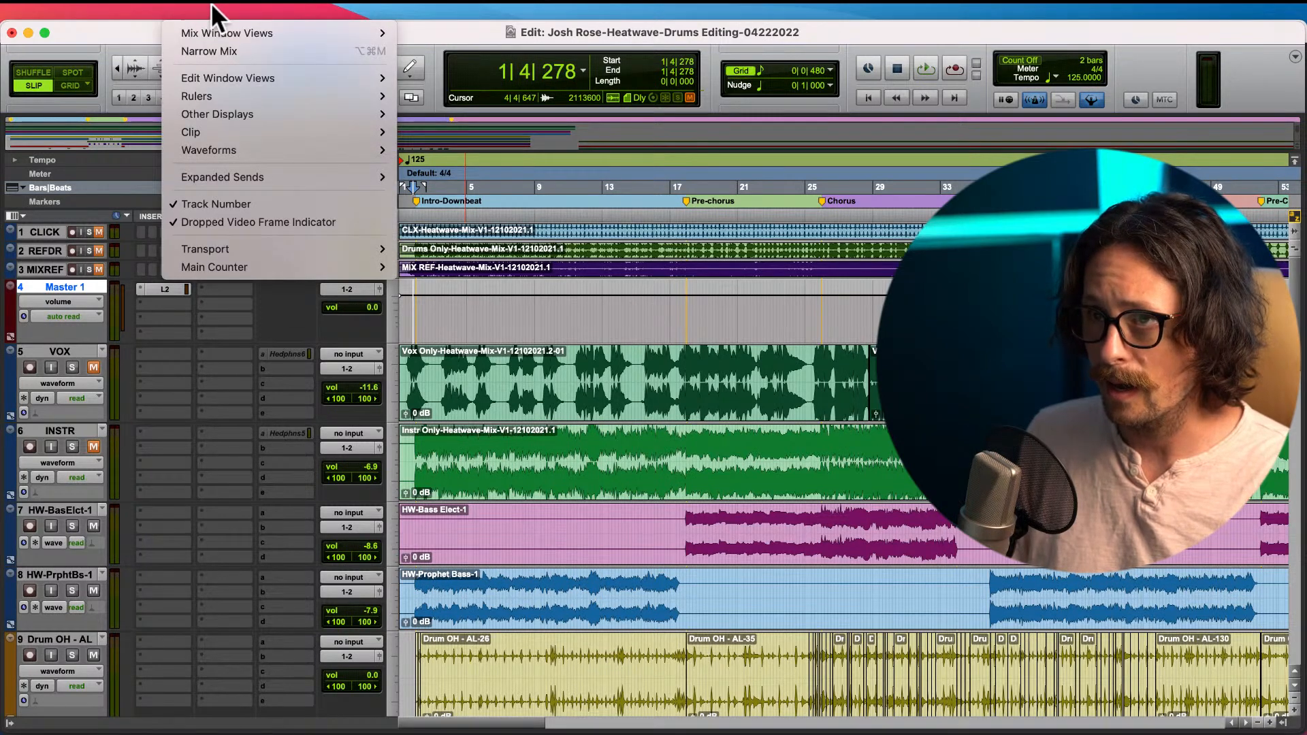
mouse_move(228, 4)
click(256, 534)
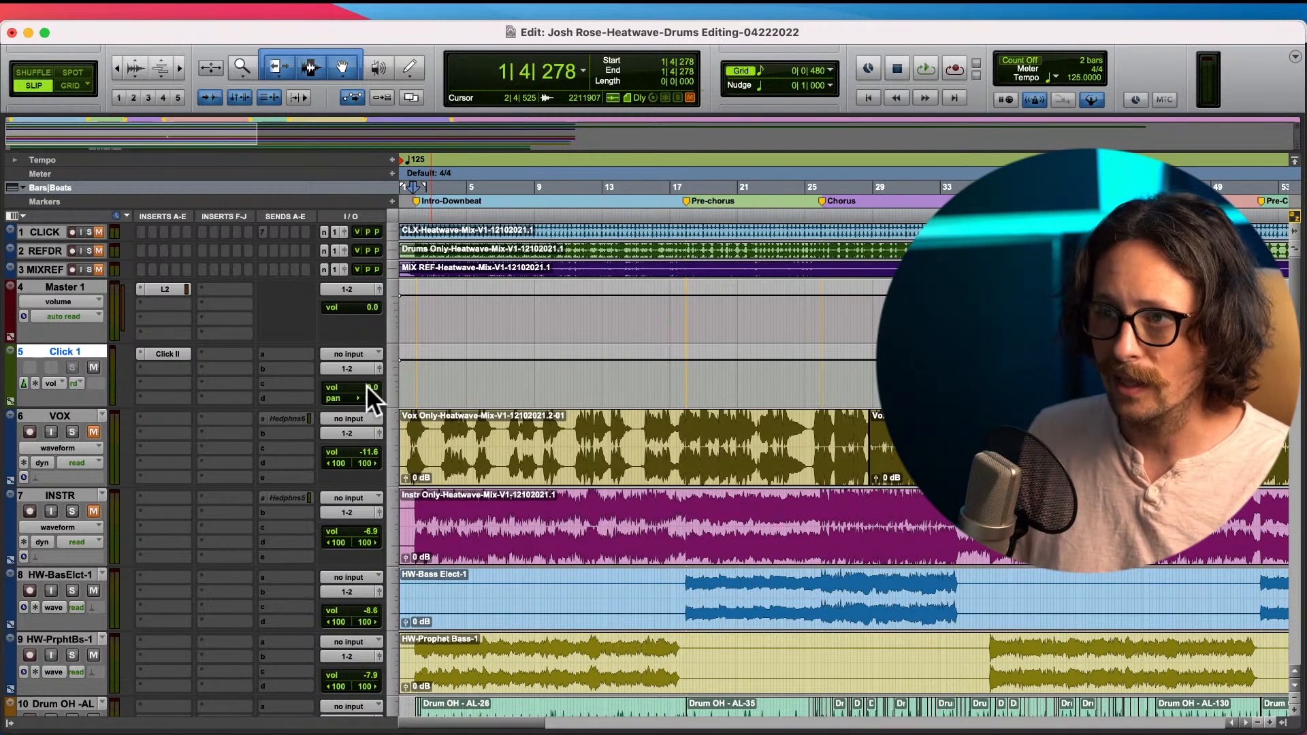
drag(367, 389, 368, 403)
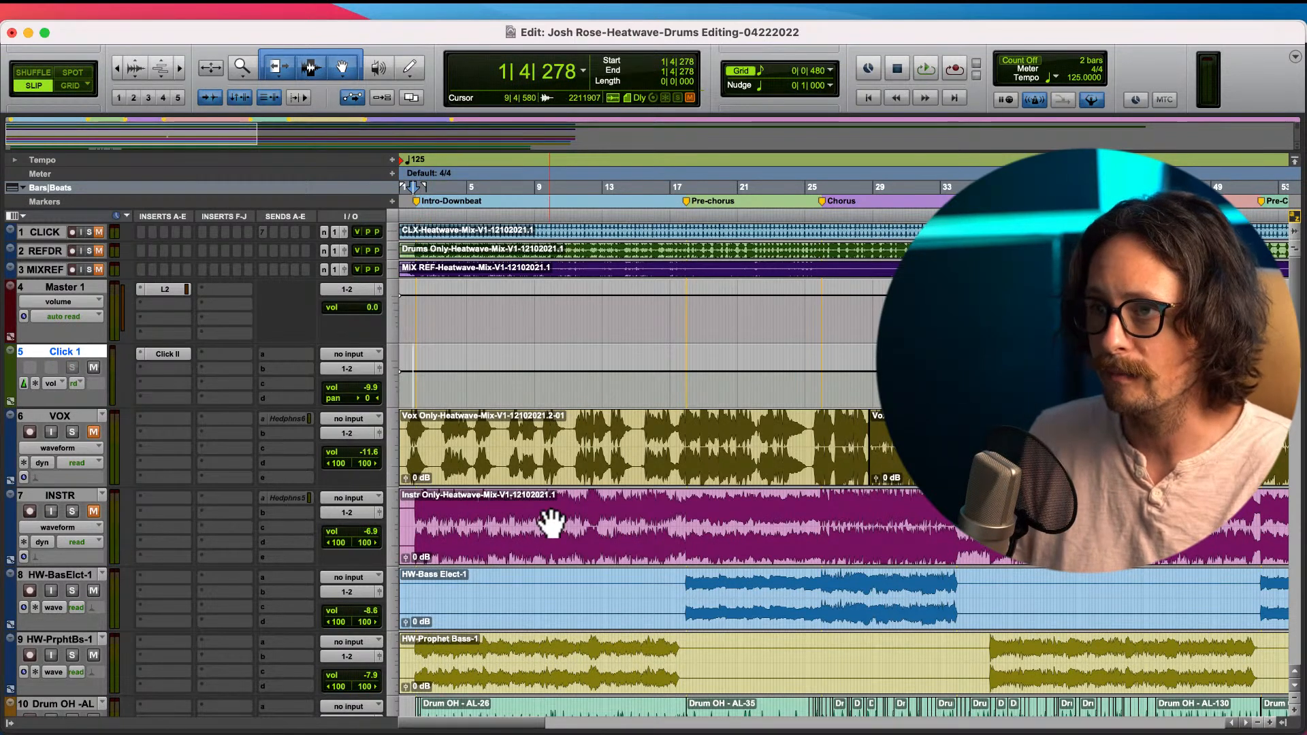
- Show the track and group lists, and place the edit cursor on the Floor Tom track alone with the Drums Edit group suspended
scroll(723, 607, down, 10)
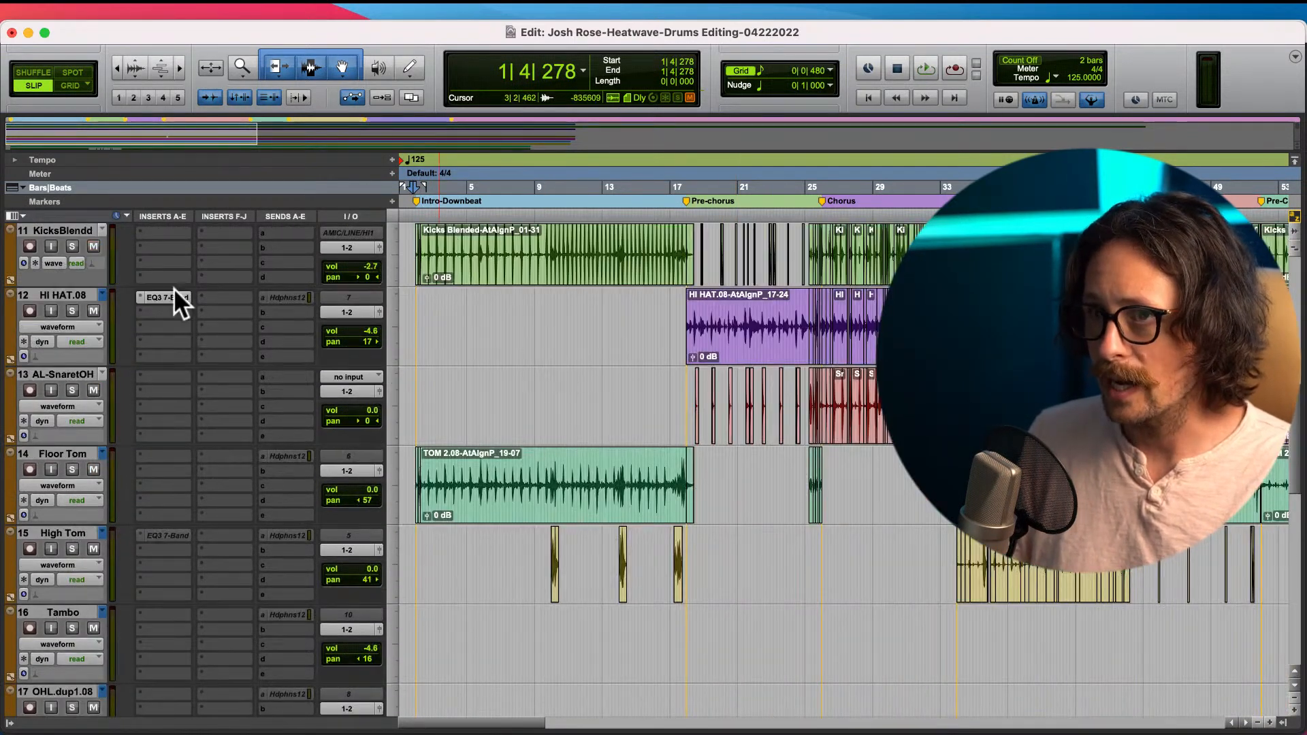
click(55, 232)
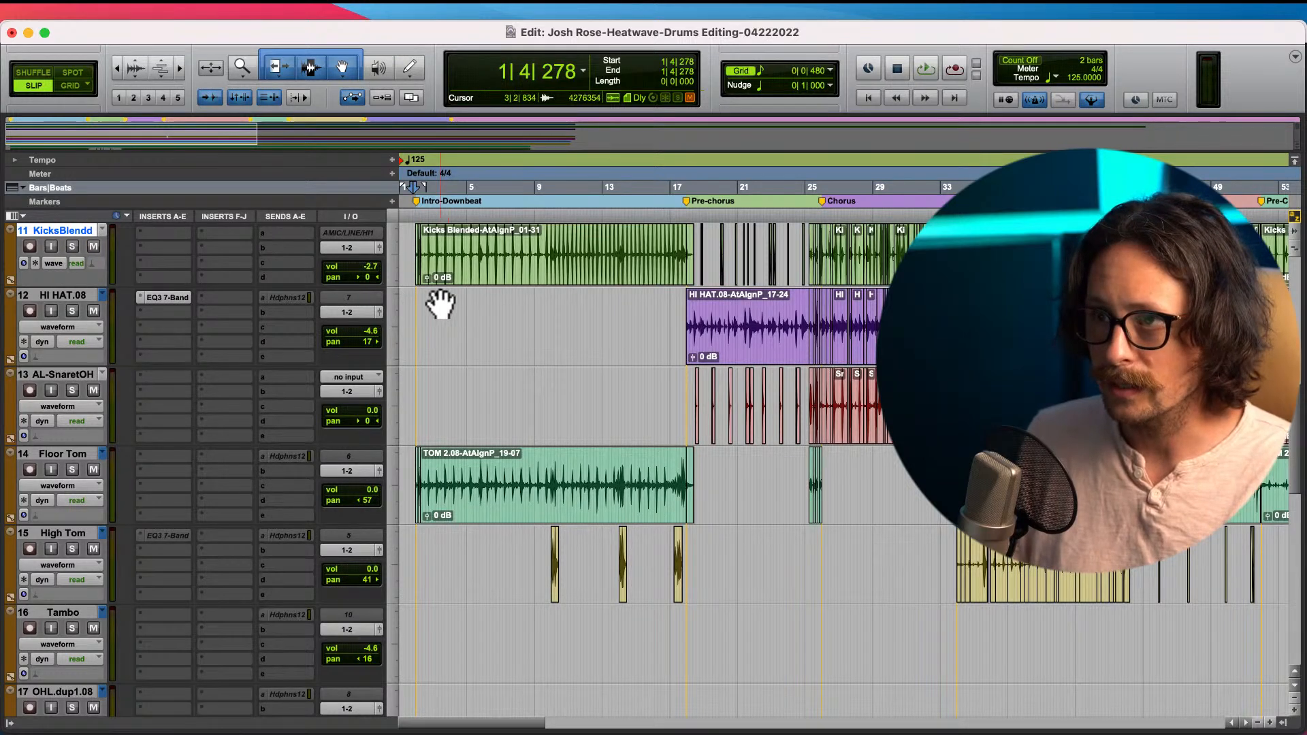
click(447, 259)
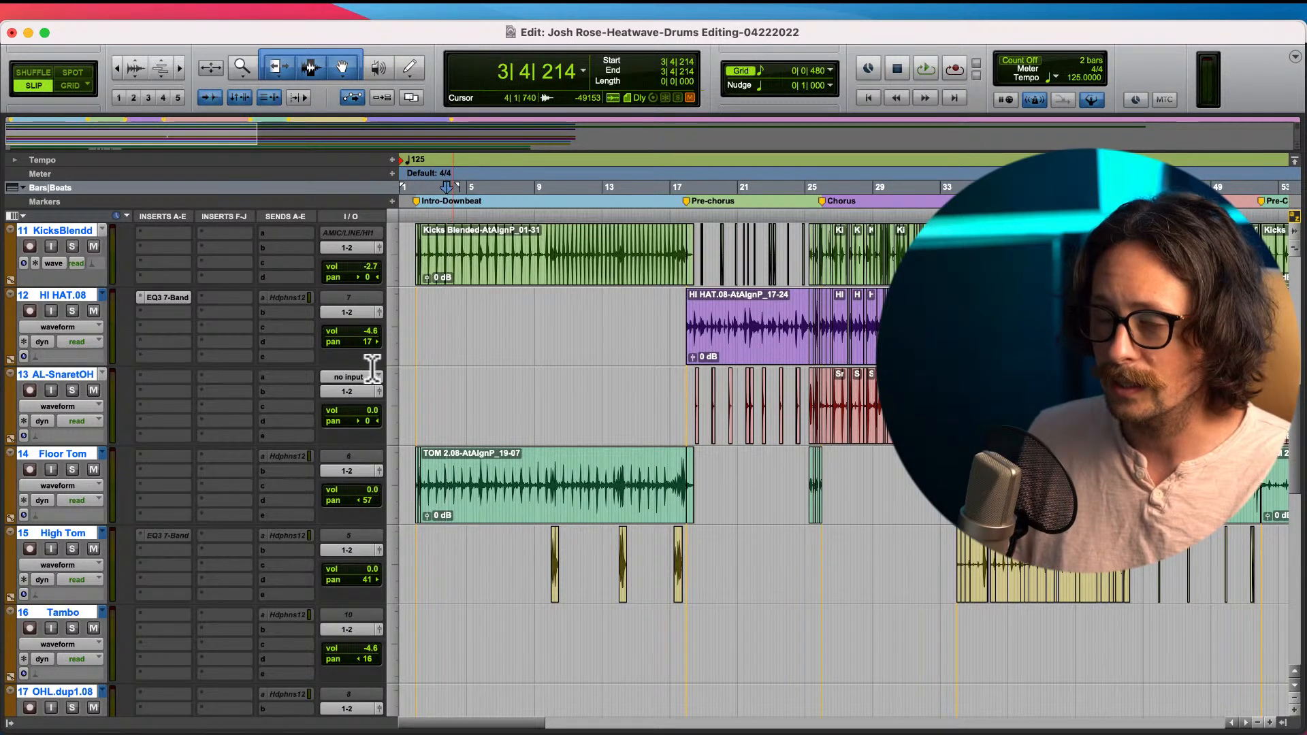
click(10, 723)
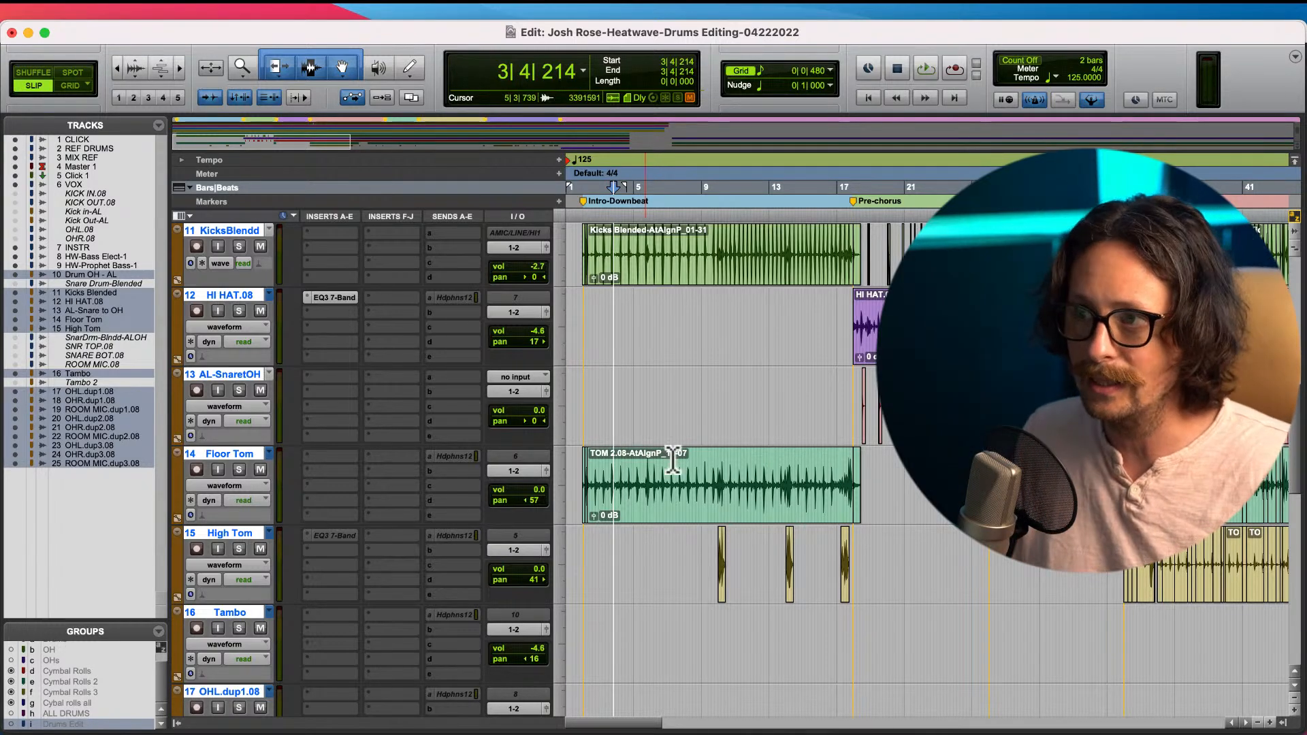
click(654, 496)
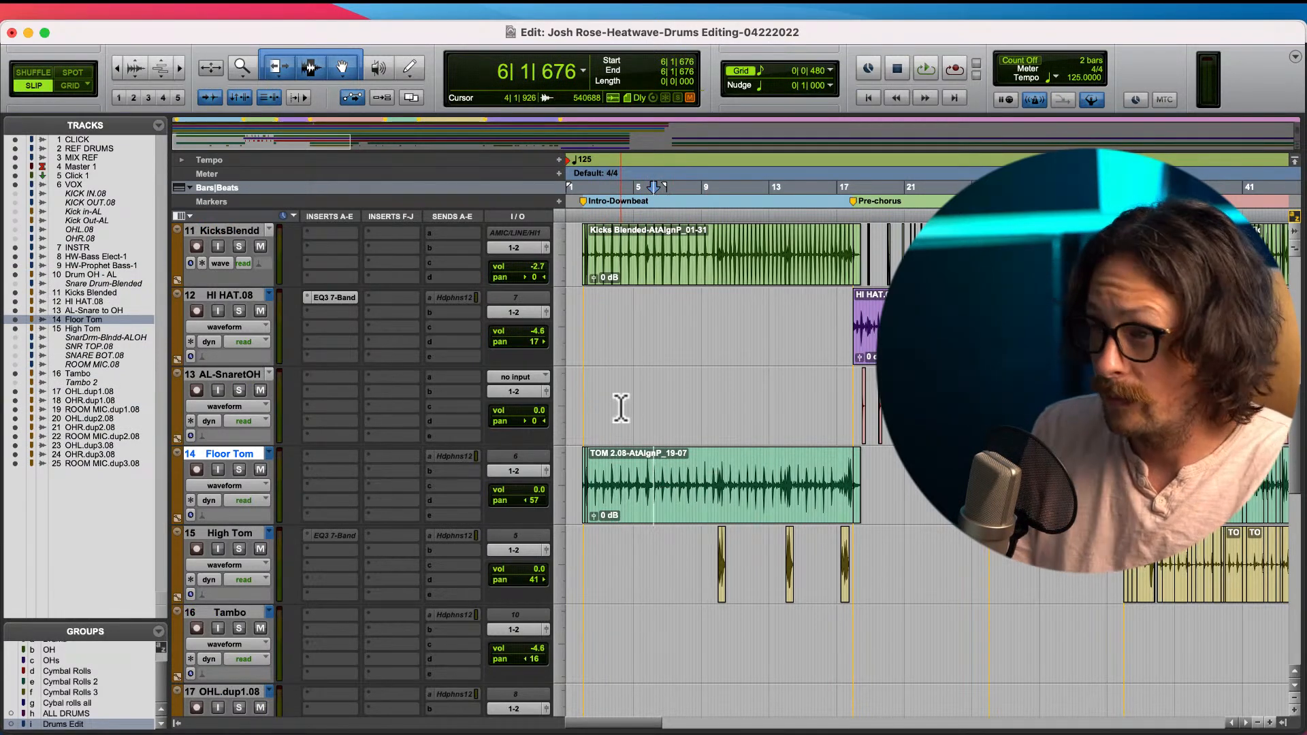
- With the Drums Edit group active, split the clips on all grouped drum tracks at 3|1|926 and check the cut across them
click(599, 263)
key(t)
key(t)
key(t)
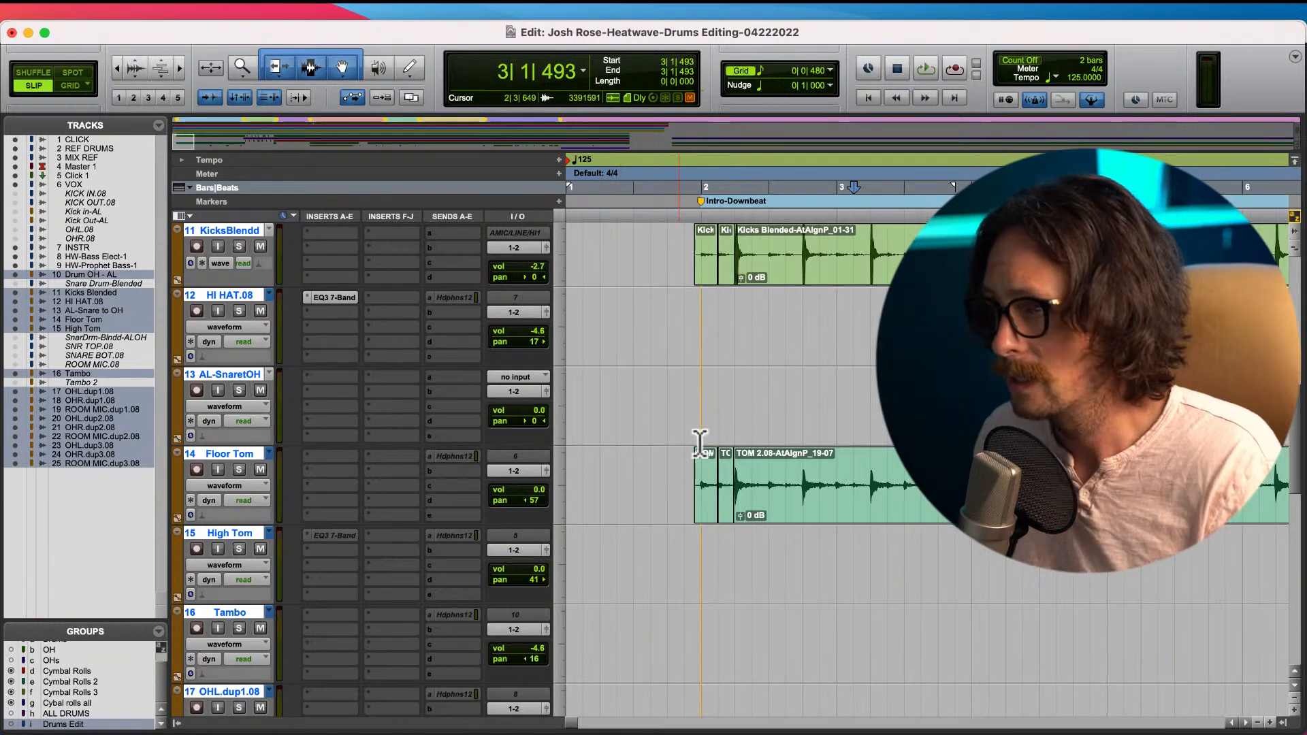
key(t)
key(t)
key(t)
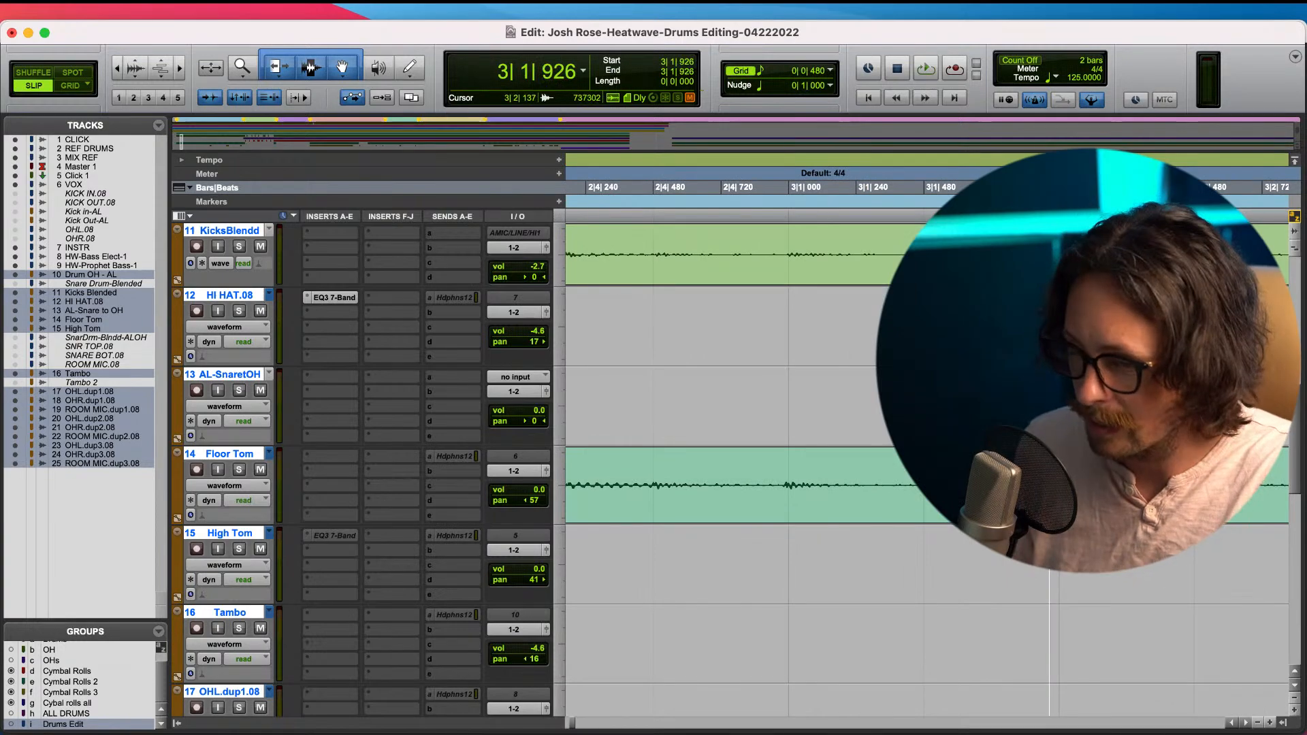
key(r)
key(r)
key(r)
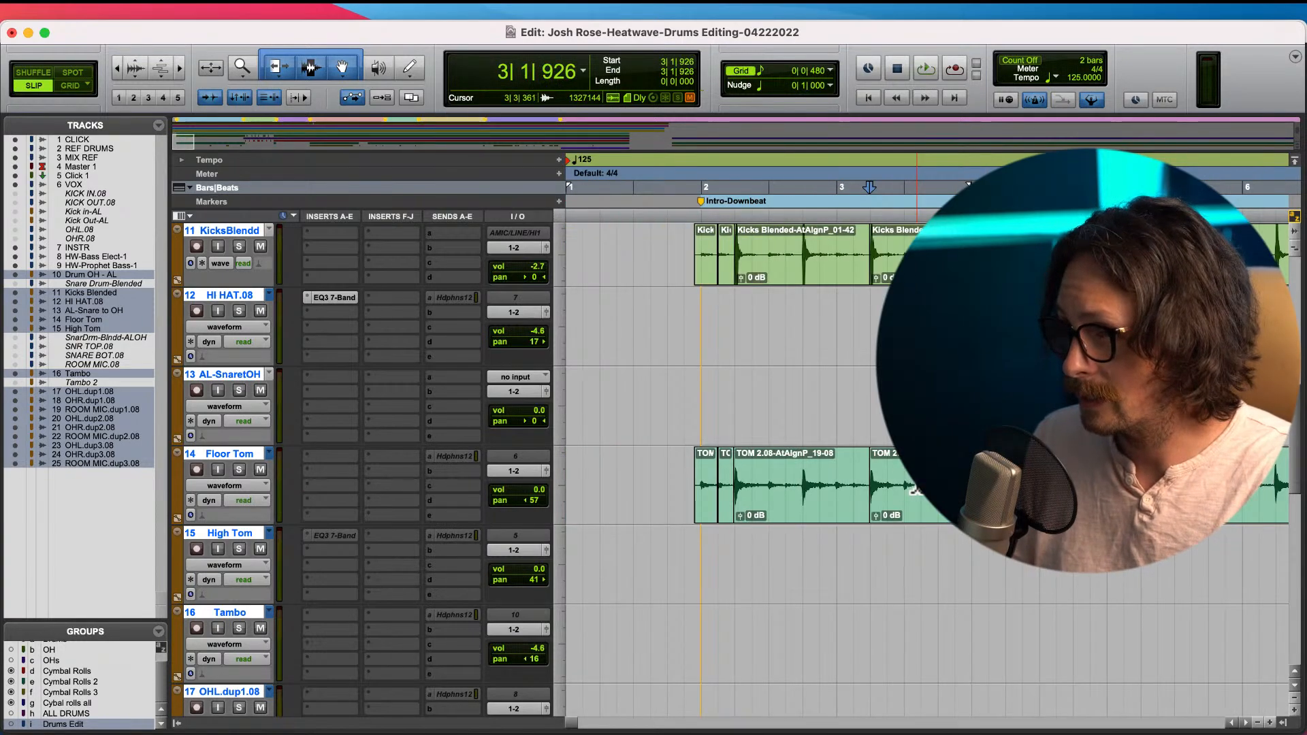
scroll(916, 491, up, 5)
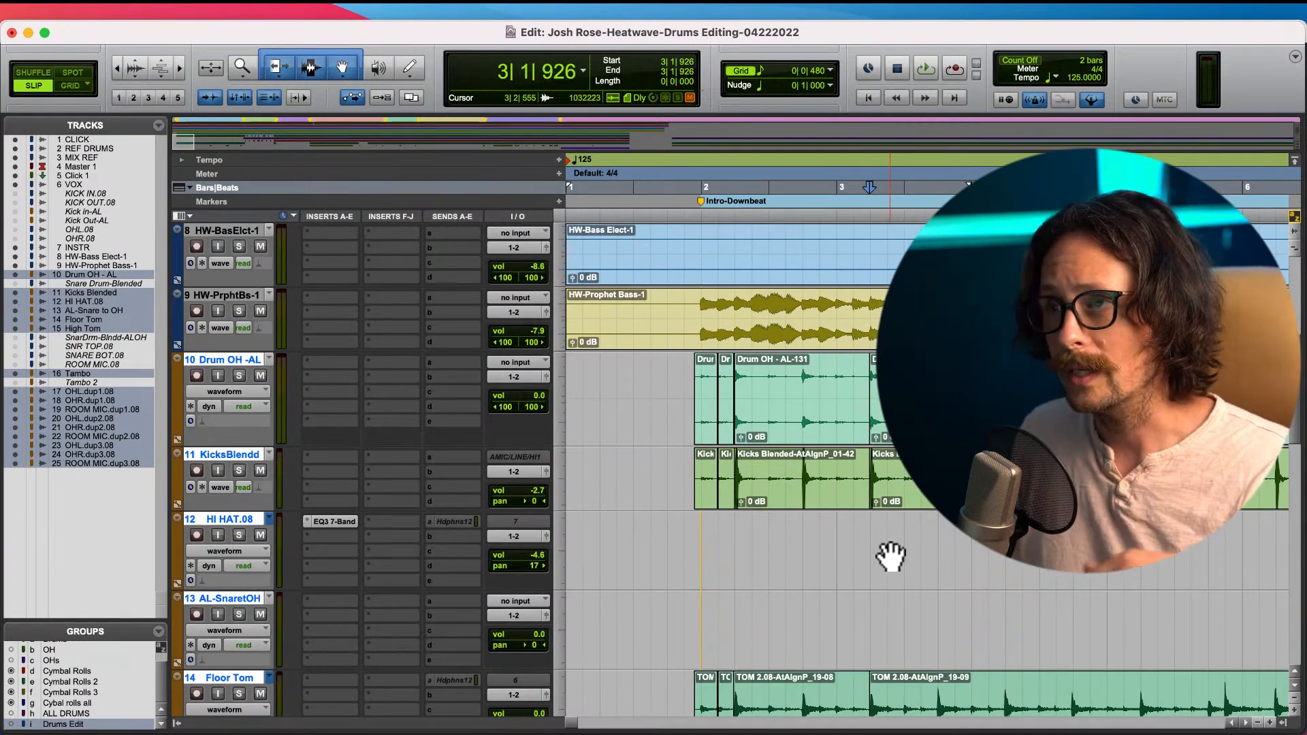
scroll(890, 549, down, 5)
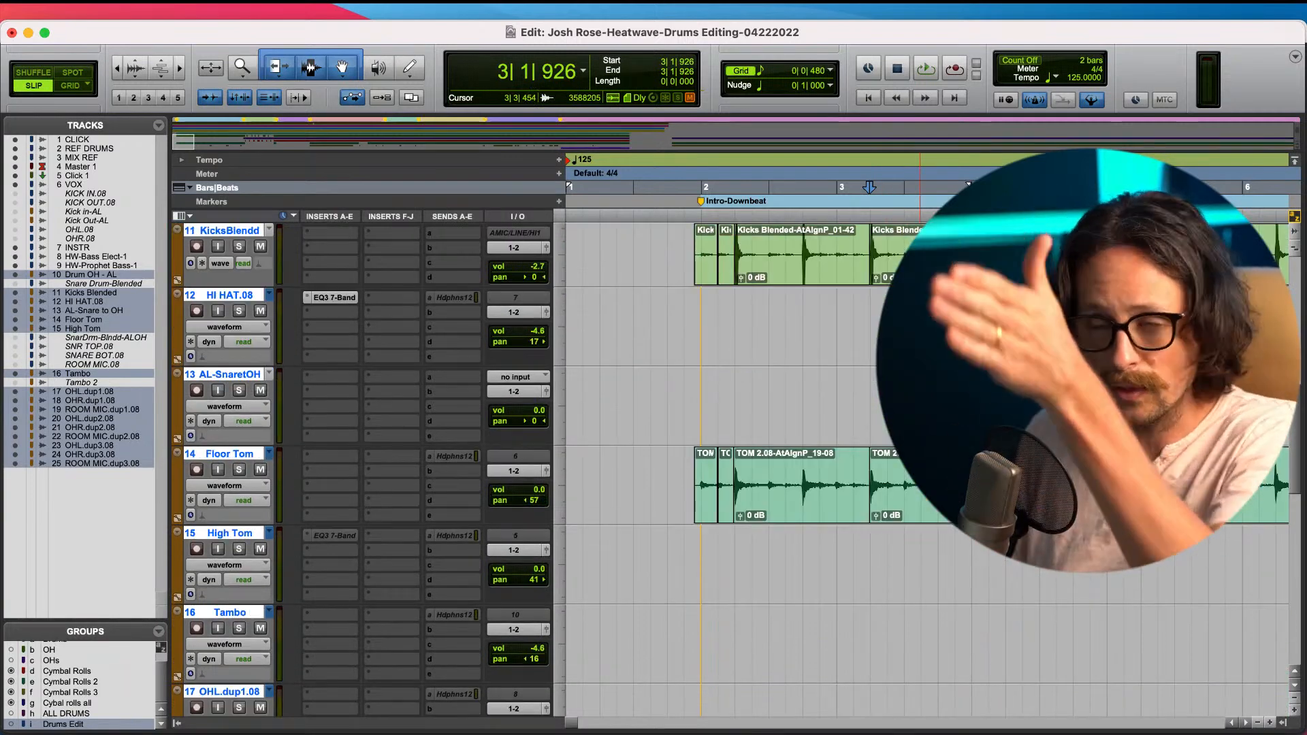
- Start playback from 1|4|487 on the HW-Prophet Bass track, just before the Intro-Downbeat marker
scroll(749, 477, down, 6)
scroll(728, 469, up, 10)
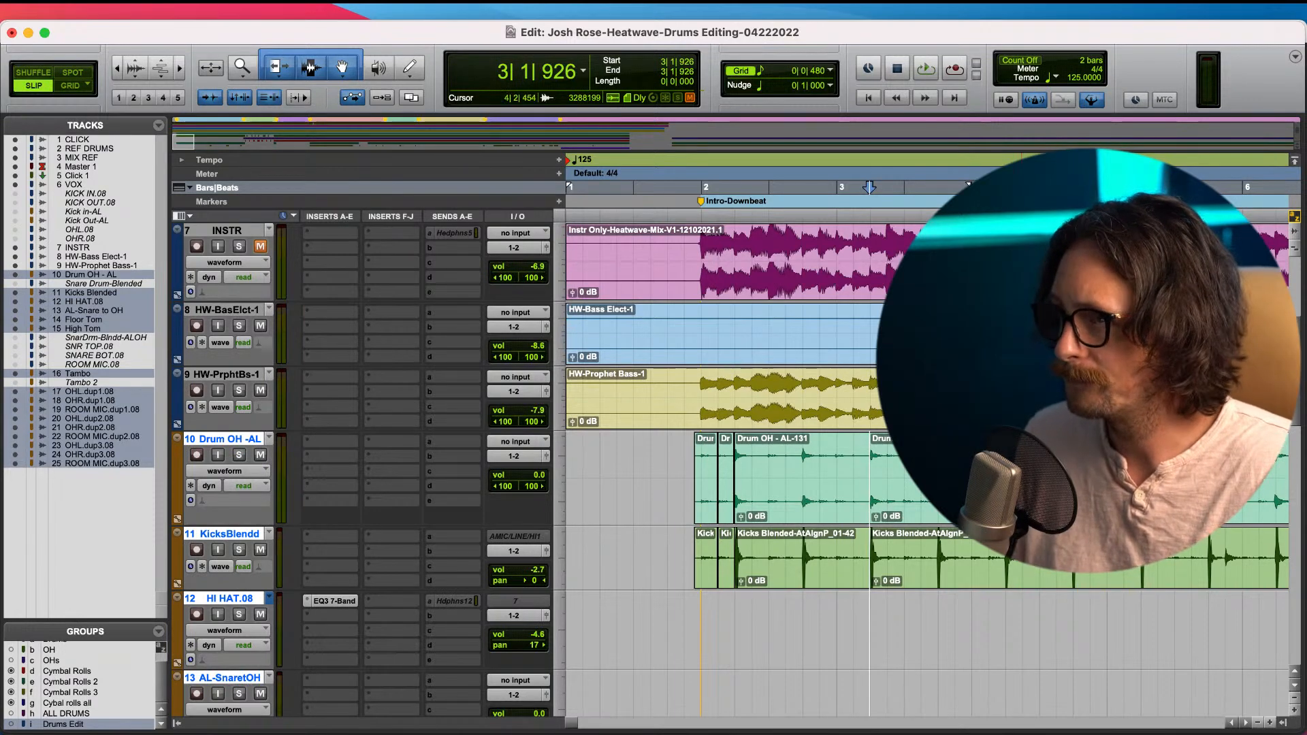
click(685, 394)
key(space)
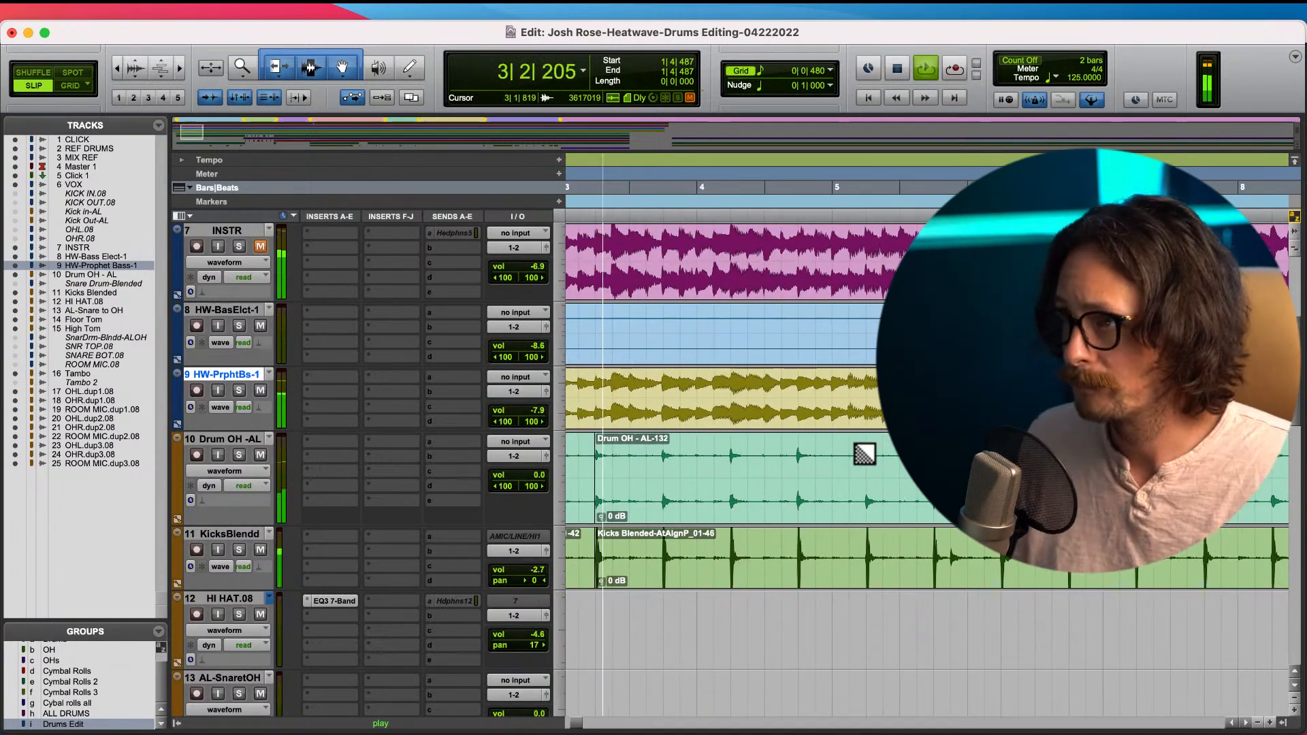
- Hide the track and group lists and widen the timeline view to show several bars during playback
click(178, 723)
key(super+bracketright)
key(super+bracketright)
key(super+bracketright)
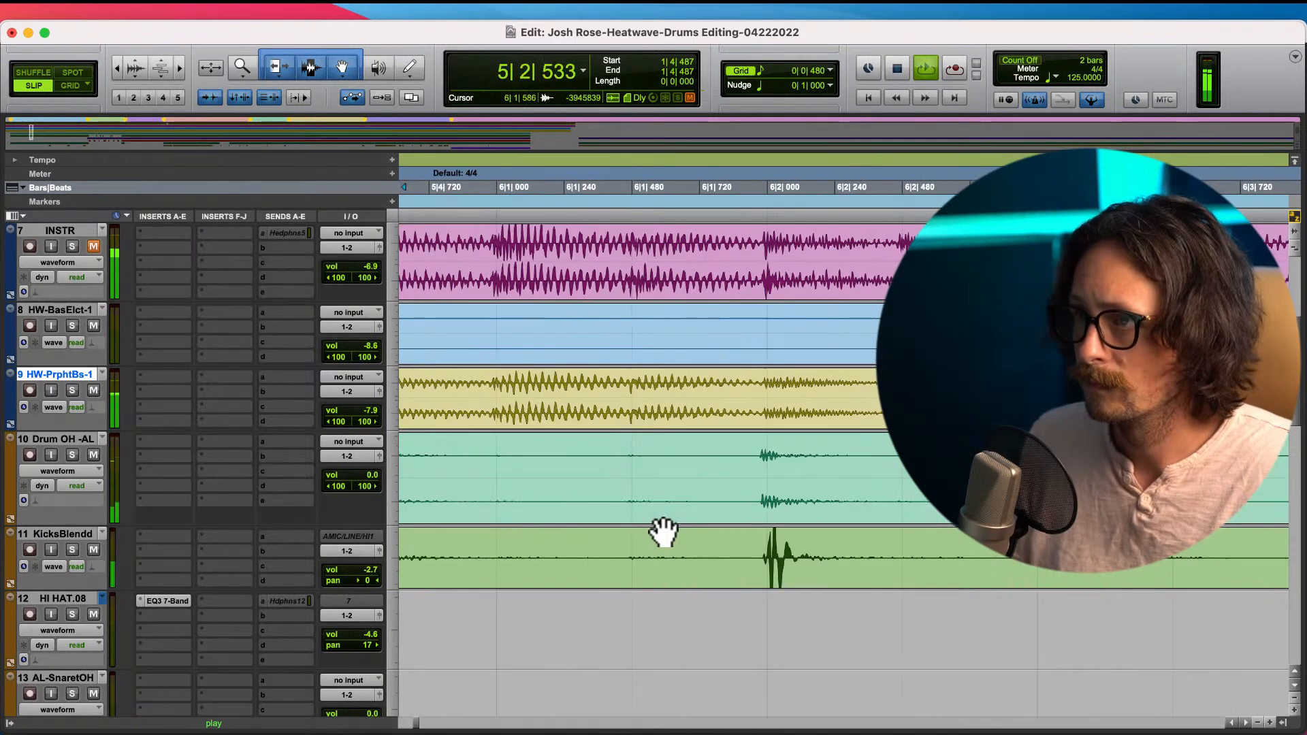
key(super+bracketleft)
key(super+bracketleft)
key(super+bracketleft)
key(super+bracketleft)
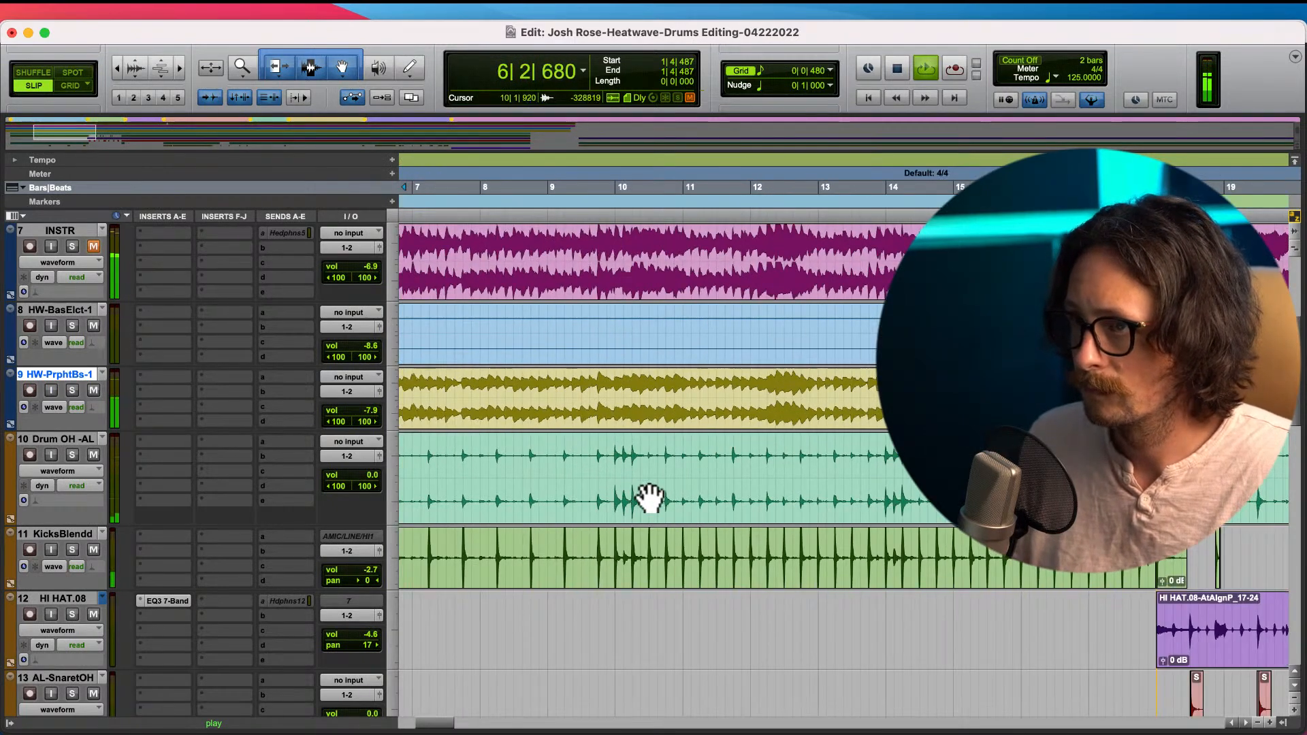
- Follow playback through the intro up to the Pre-chorus marker, examining the overhead, kick and tom tracks
scroll(752, 502, right, 3)
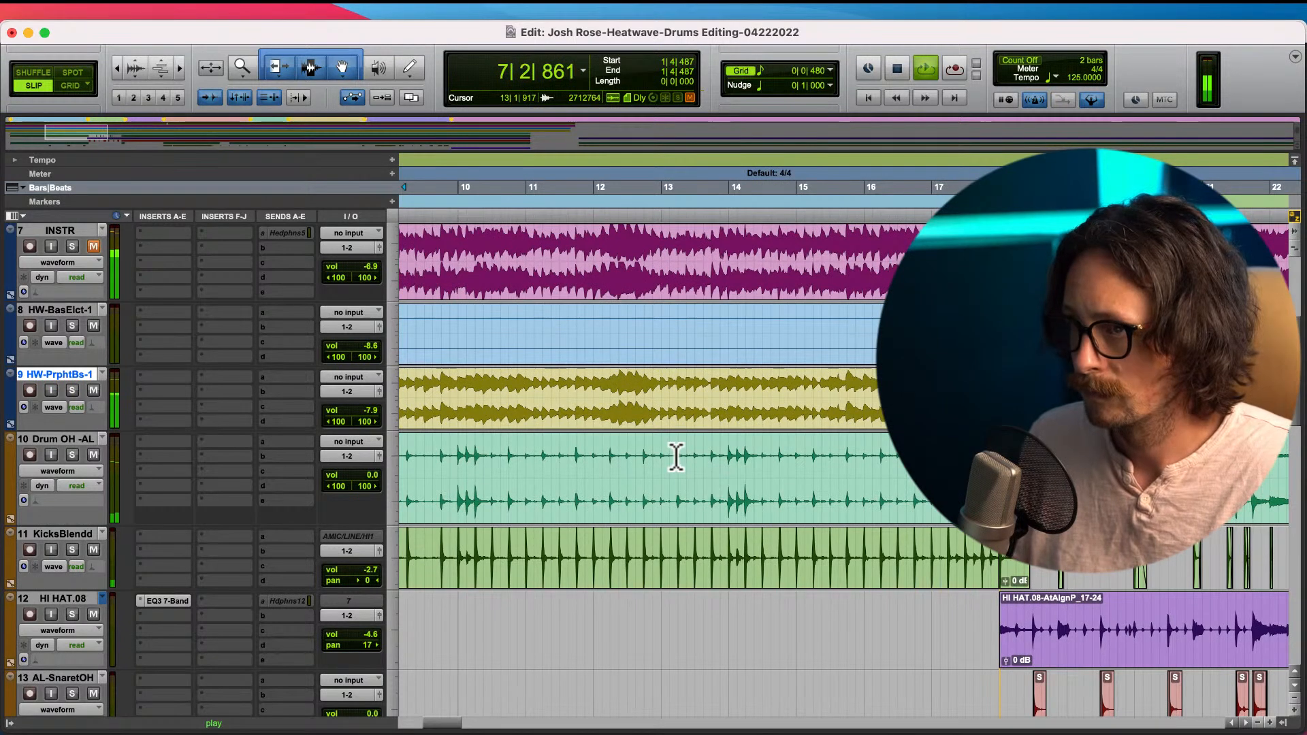
scroll(677, 496, left, 5)
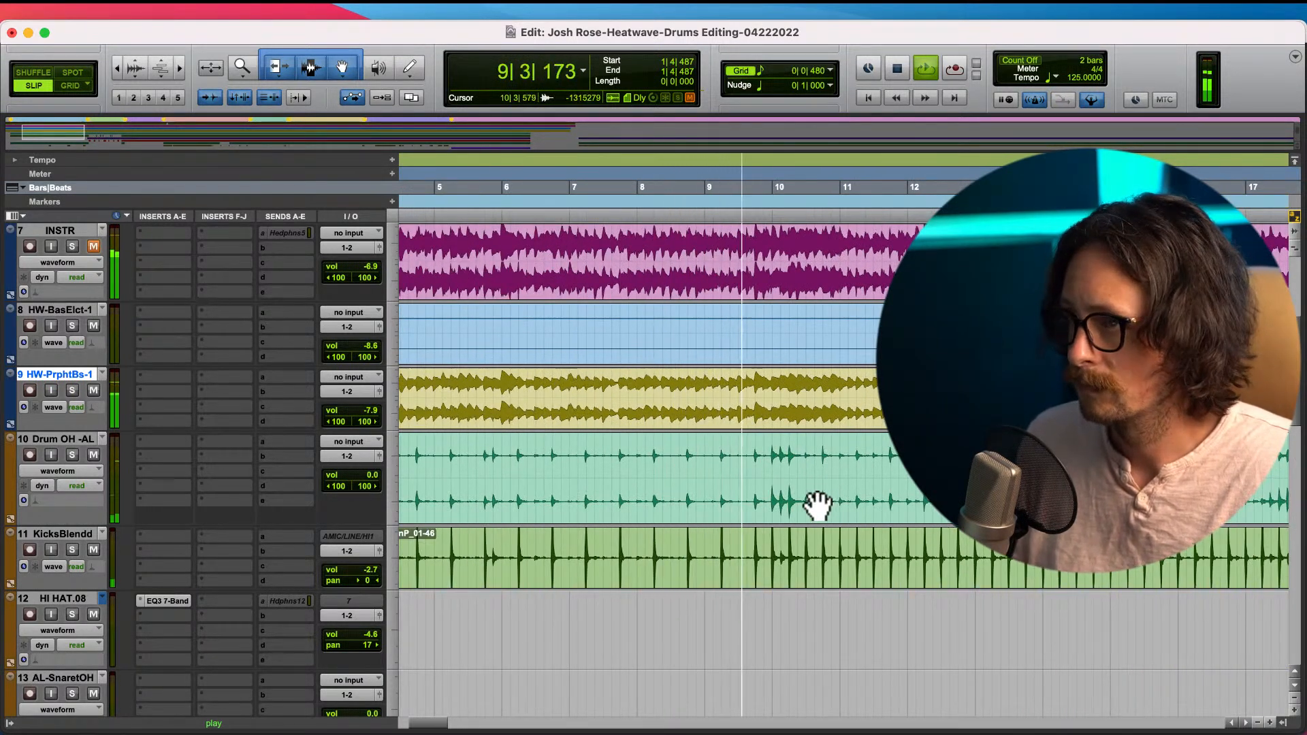
scroll(748, 497, right, 1)
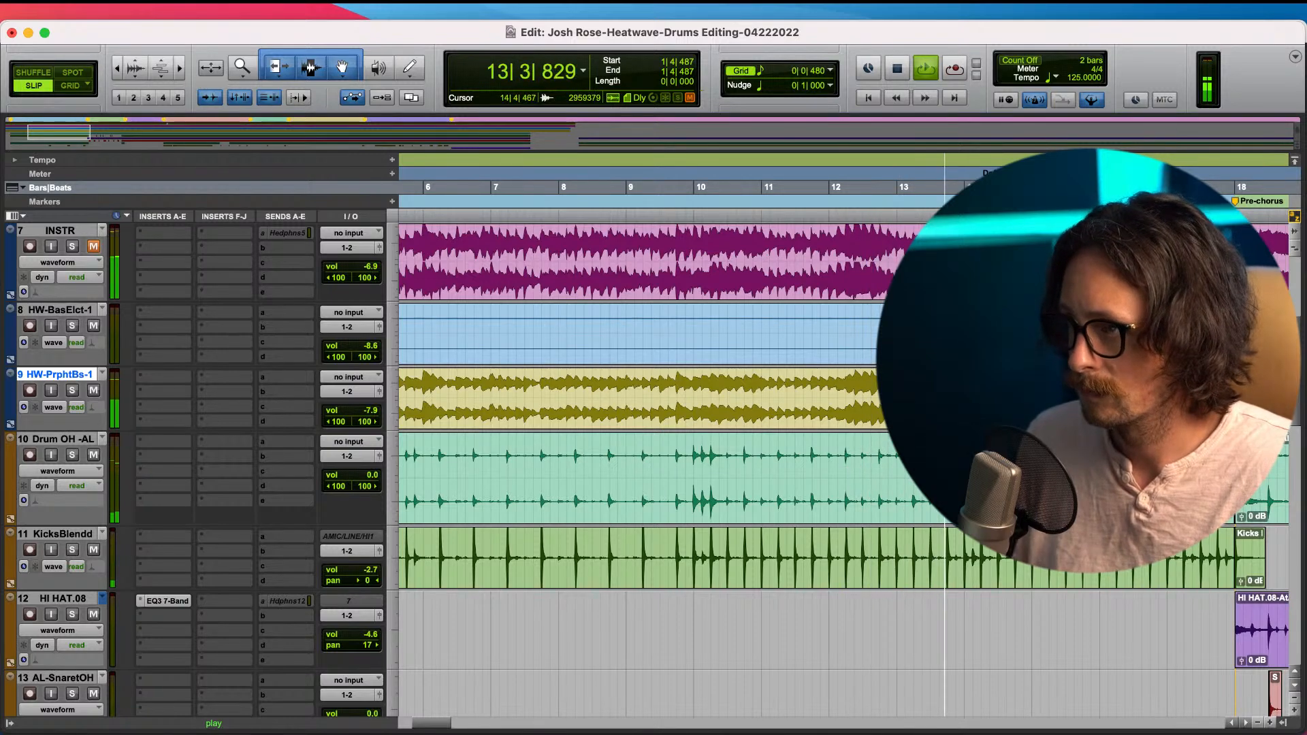
scroll(810, 480, down, 1)
scroll(810, 480, down, 3)
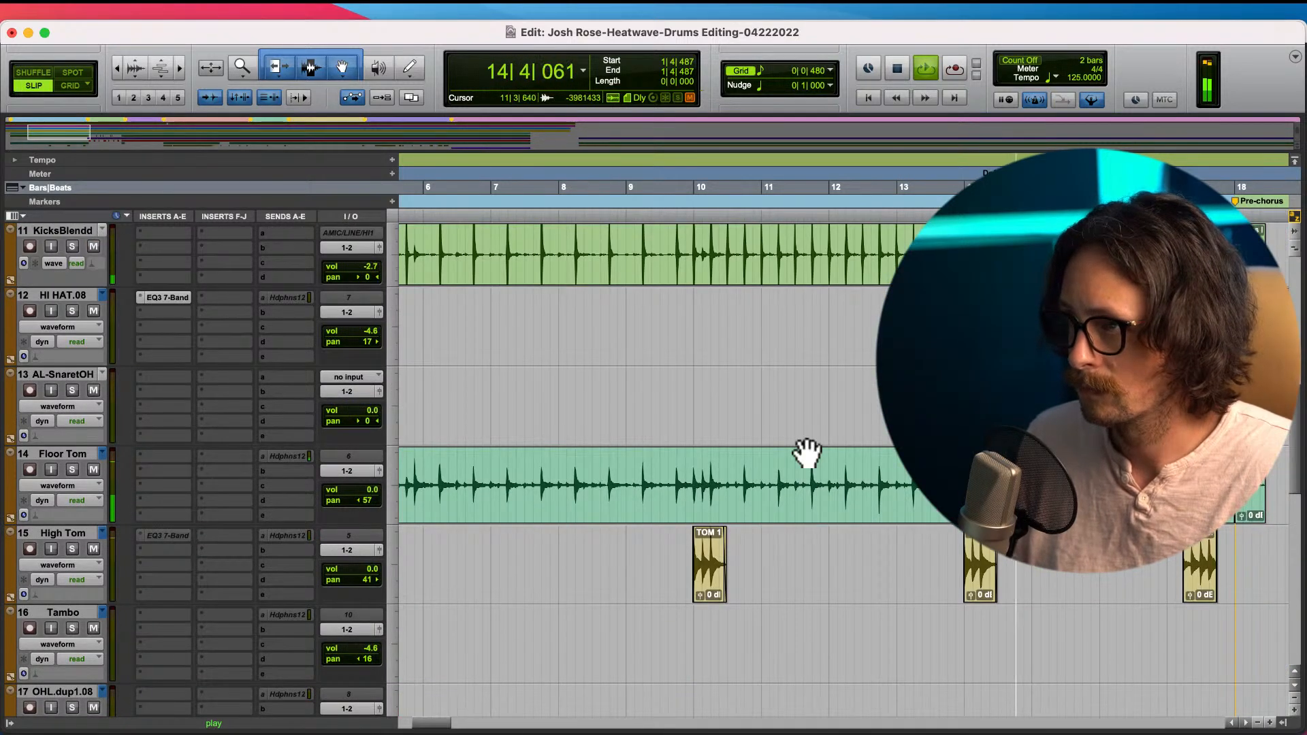
scroll(807, 453, up, 1)
scroll(806, 453, right, 2)
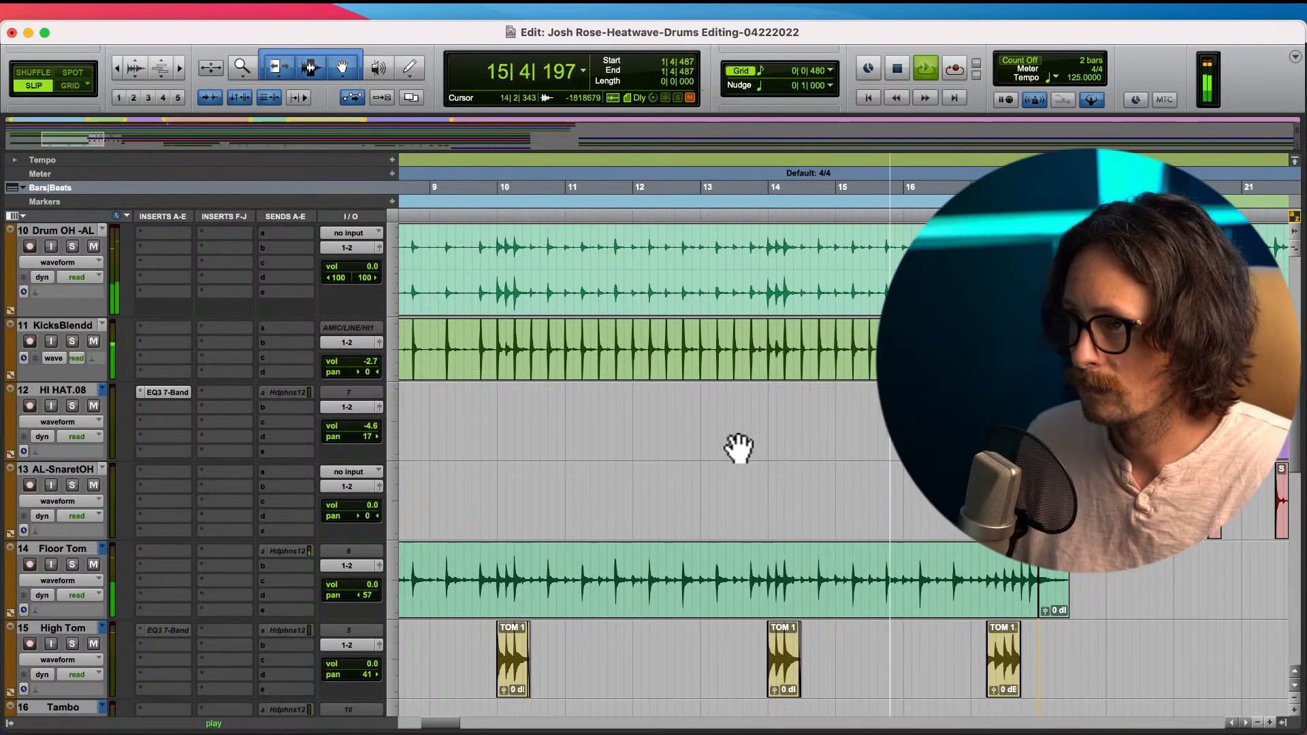
scroll(868, 442, right, 1)
scroll(868, 442, right, 2)
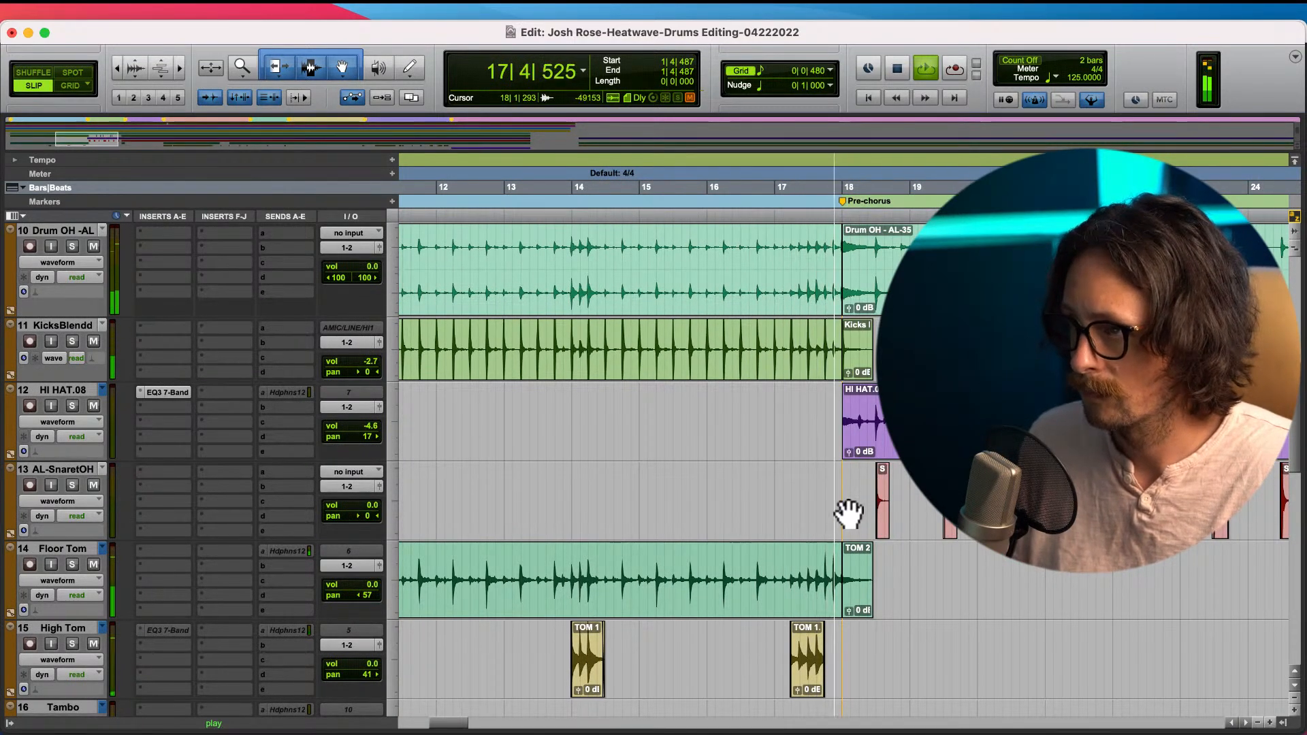
- Examine the kick, hi-hat and snare clips in the Pre-chorus section while the session plays
scroll(659, 452, right, 6)
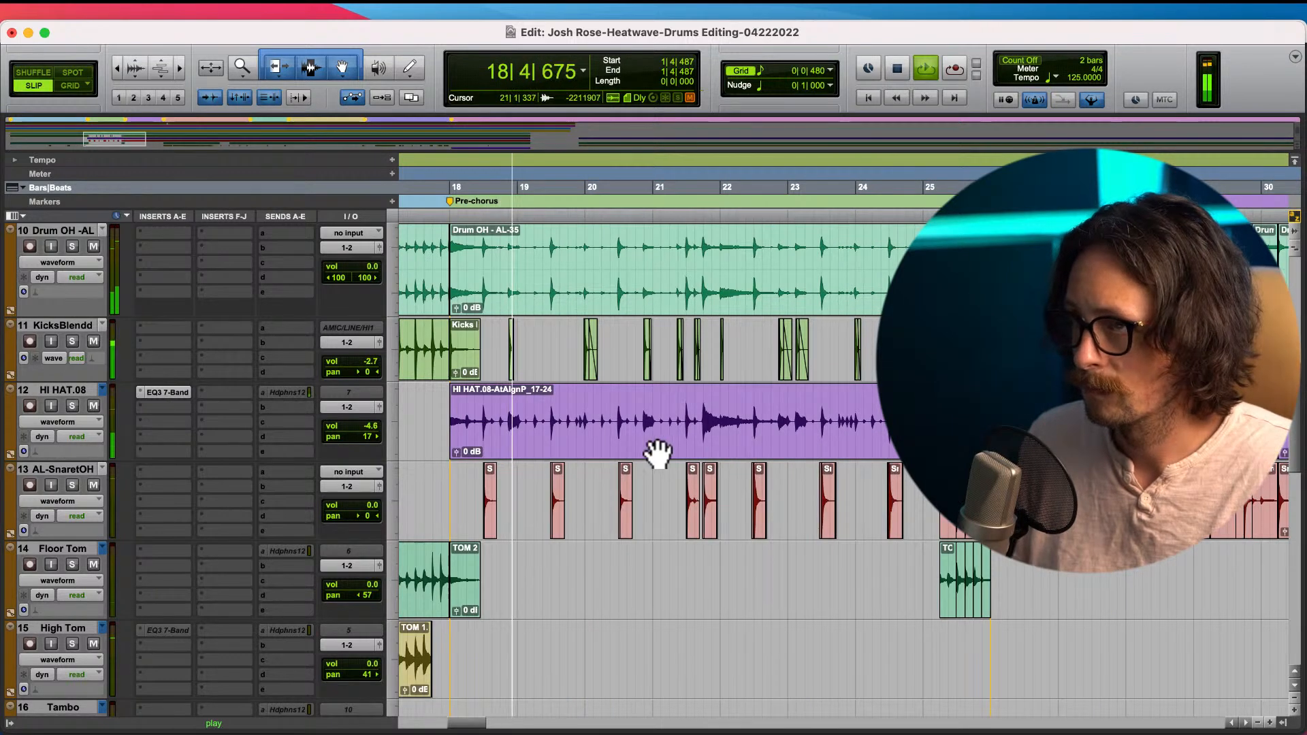
scroll(529, 455, up, 3)
scroll(538, 450, down, 3)
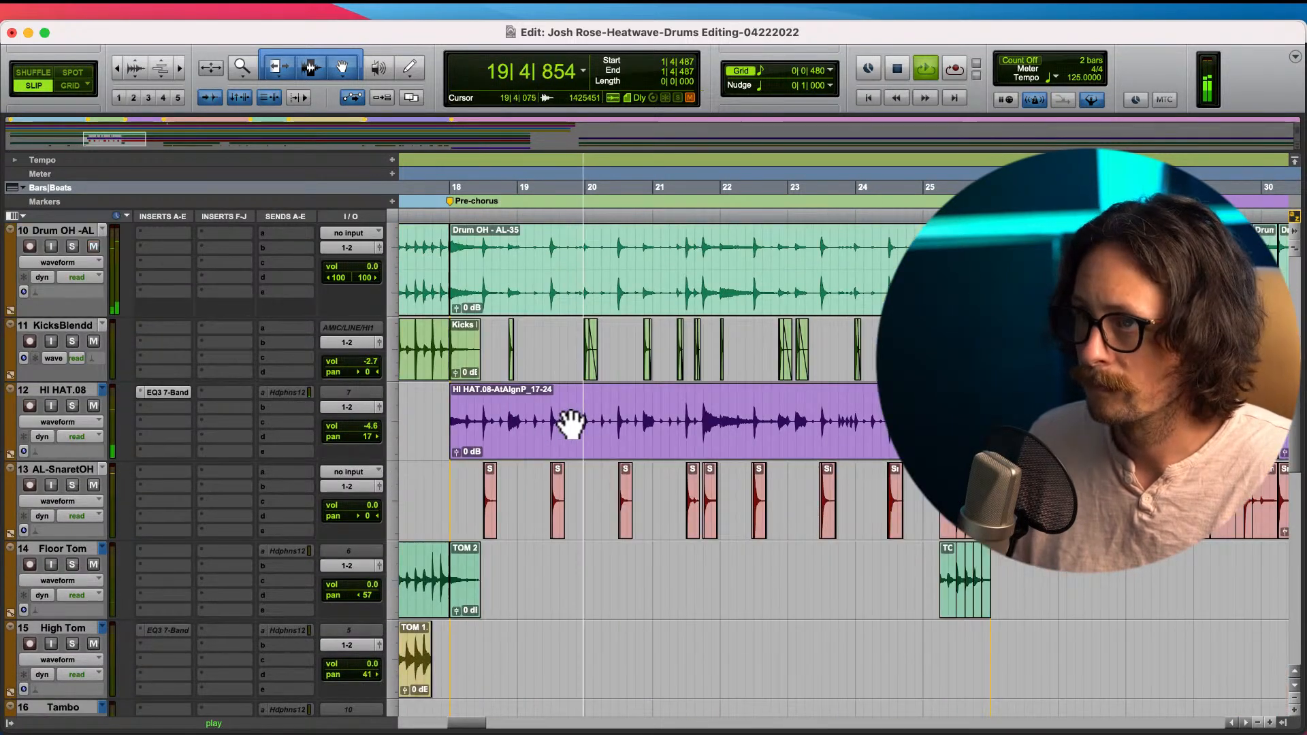
scroll(570, 417, up, 3)
scroll(633, 401, down, 4)
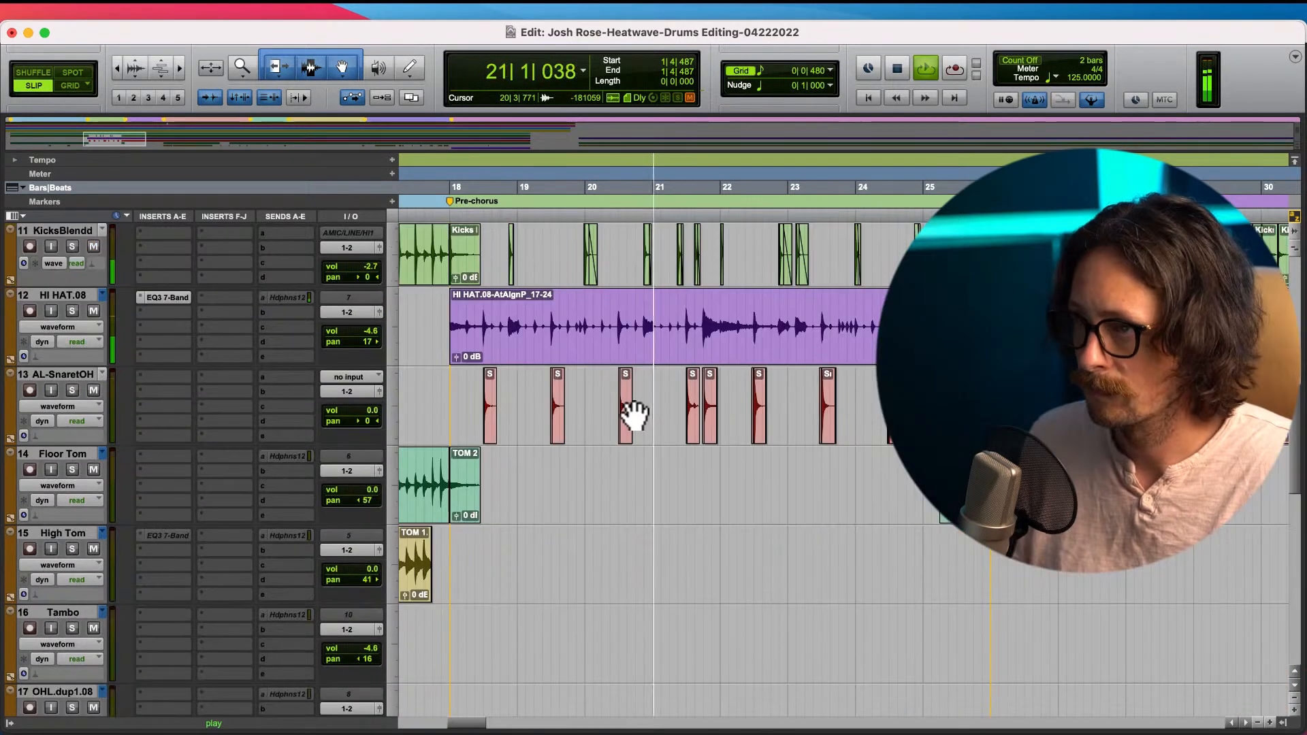
scroll(705, 379, up, 3)
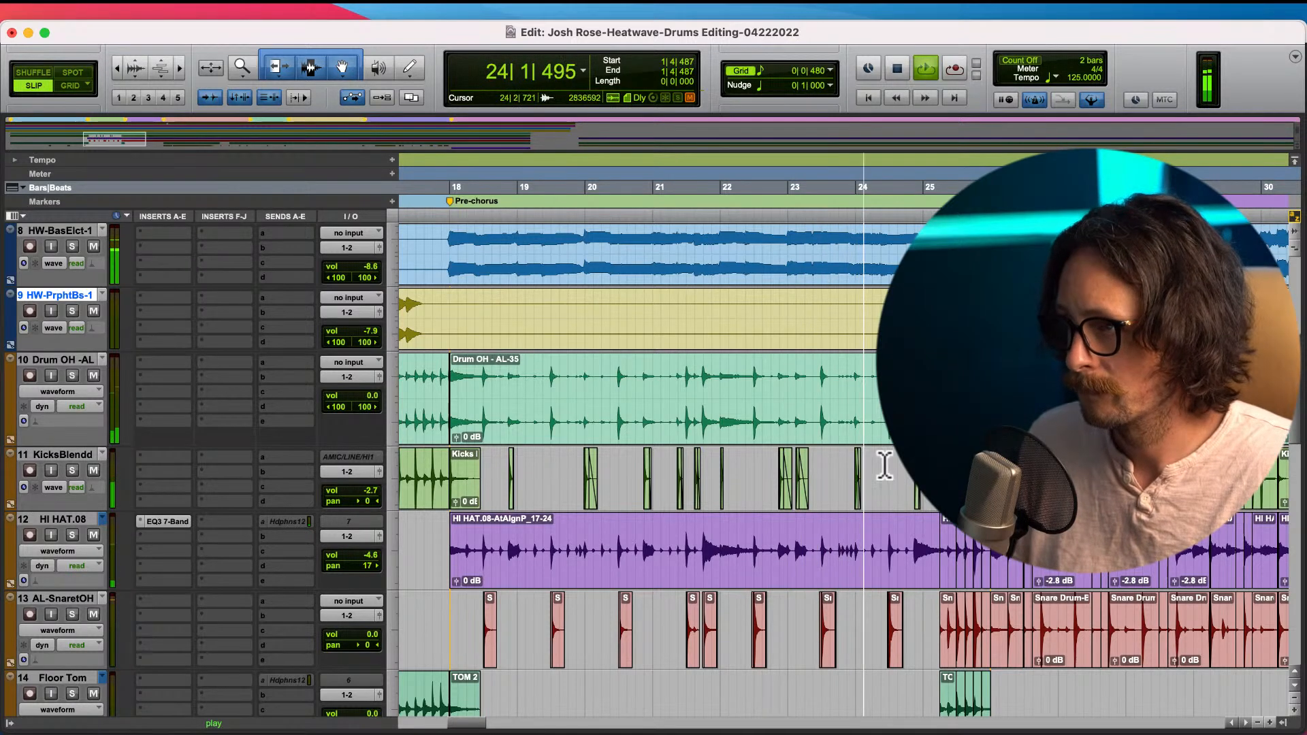
- Follow playback through the Chorus up to the Verse 2 marker, examining the cut clips on the drum tracks
scroll(782, 468, right, 5)
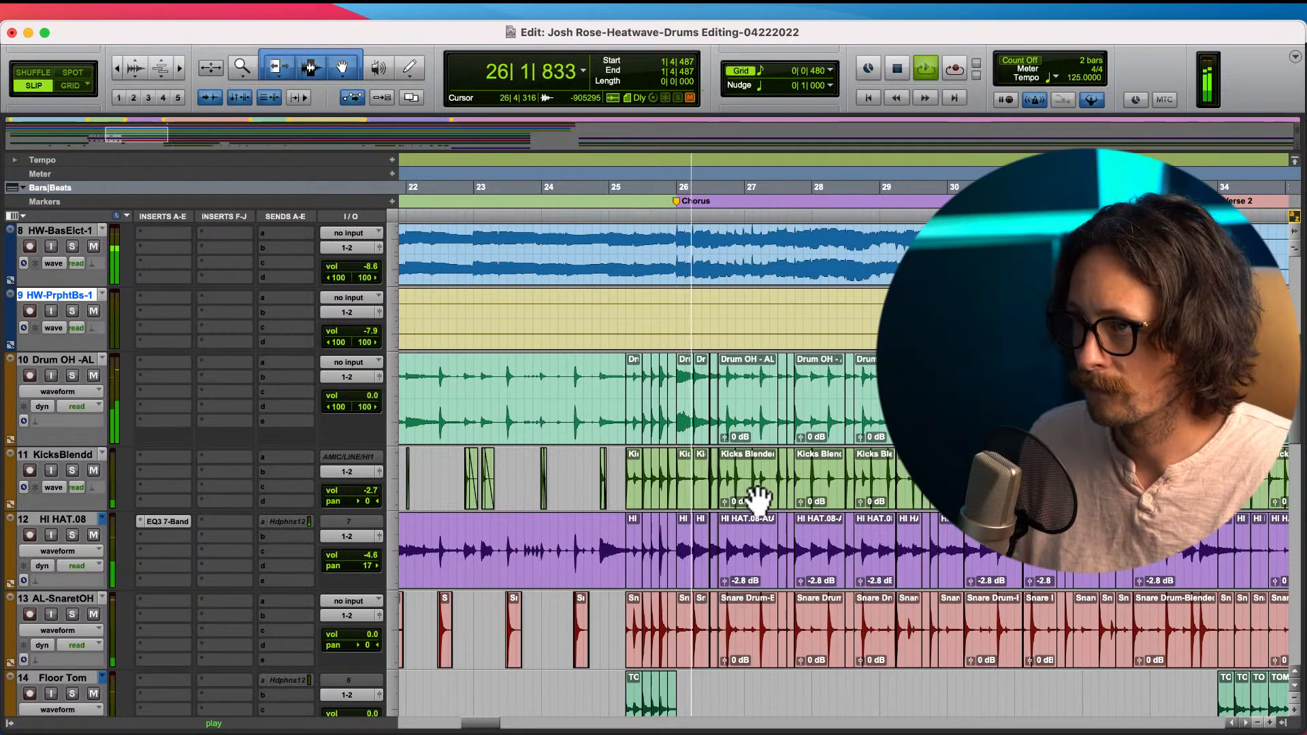
scroll(752, 501, right, 4)
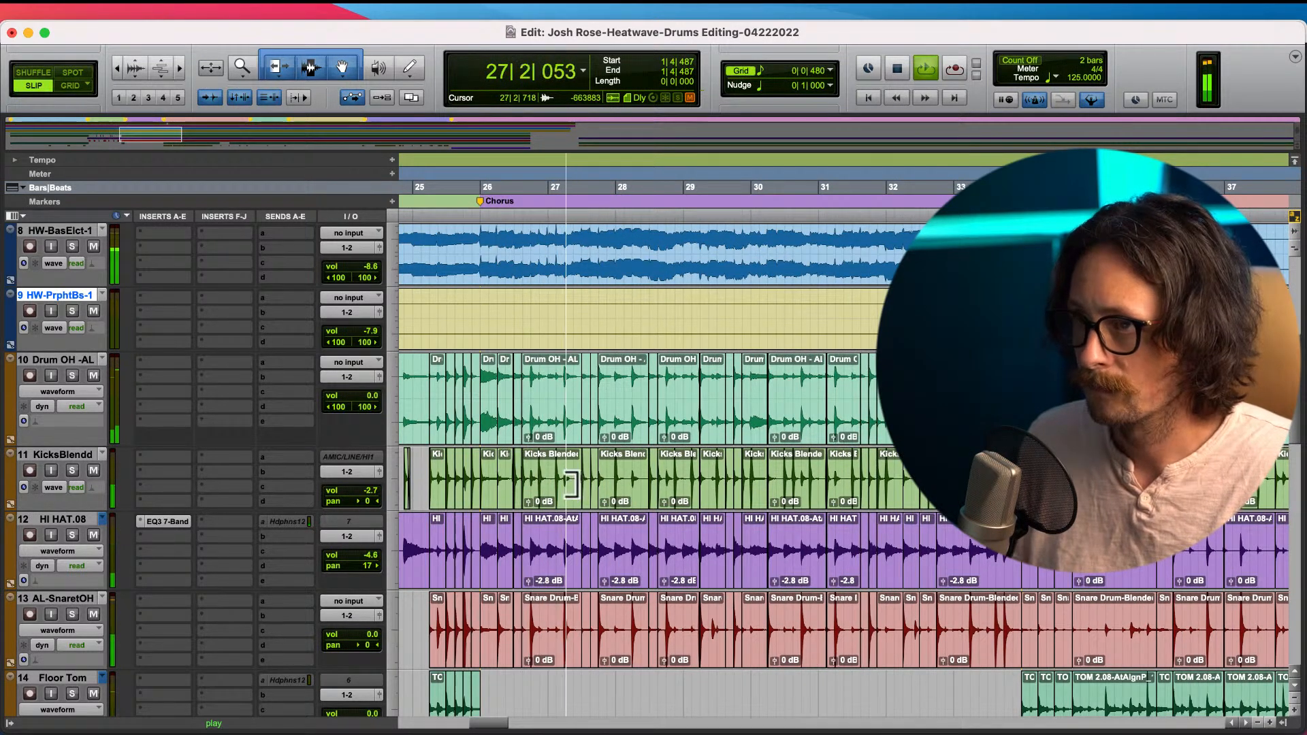
scroll(589, 480, right, 2)
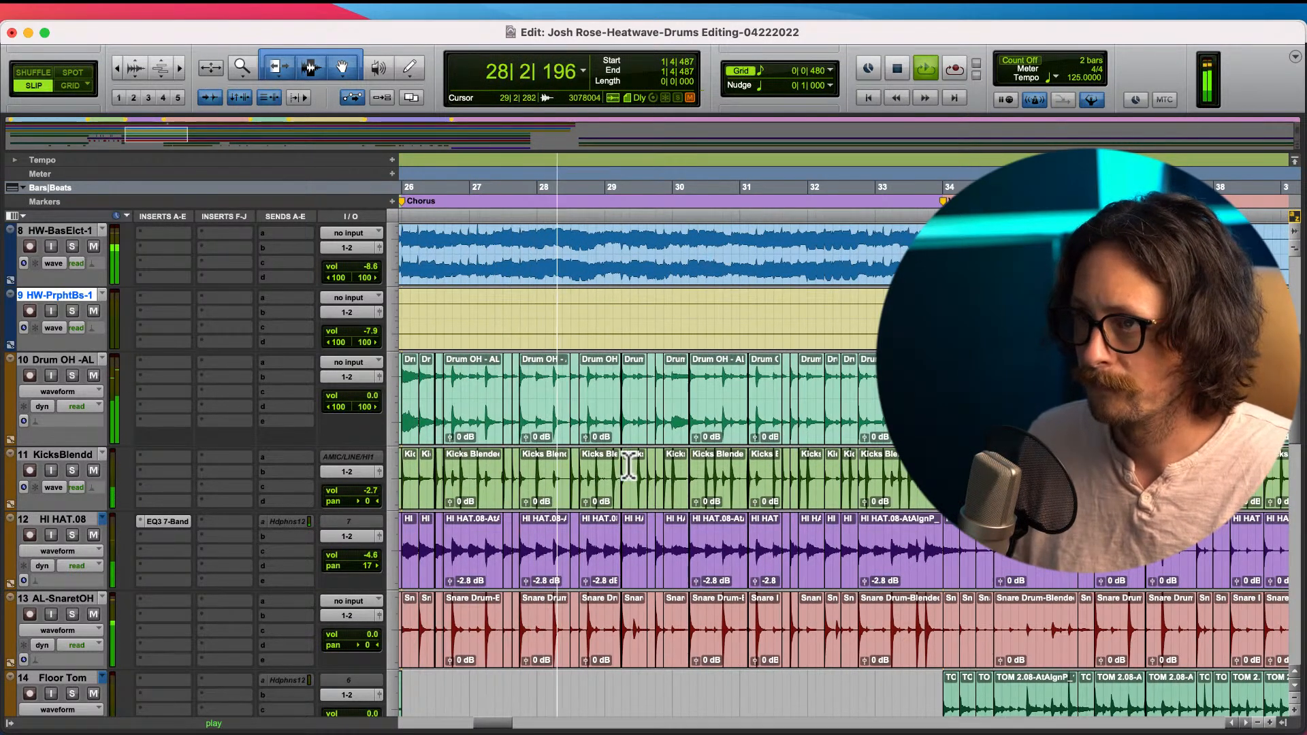
scroll(609, 457, right, 3)
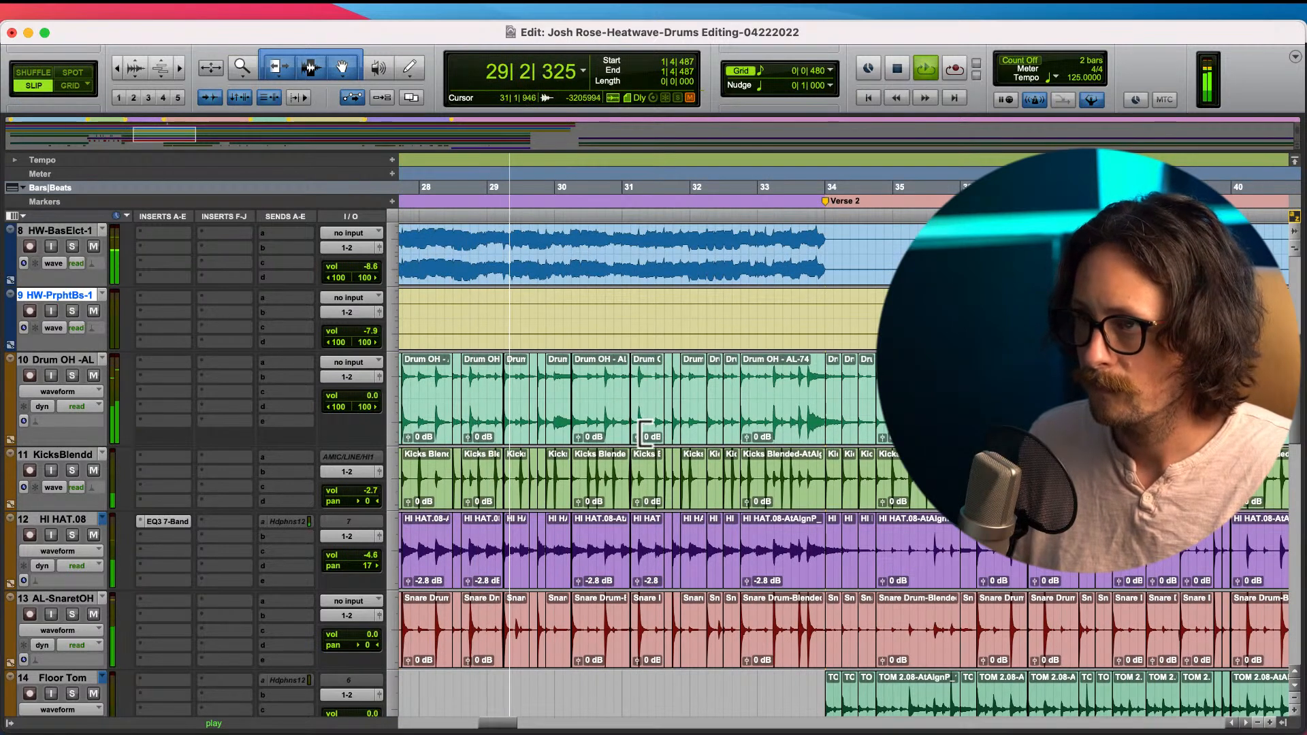
scroll(641, 443, right, 2)
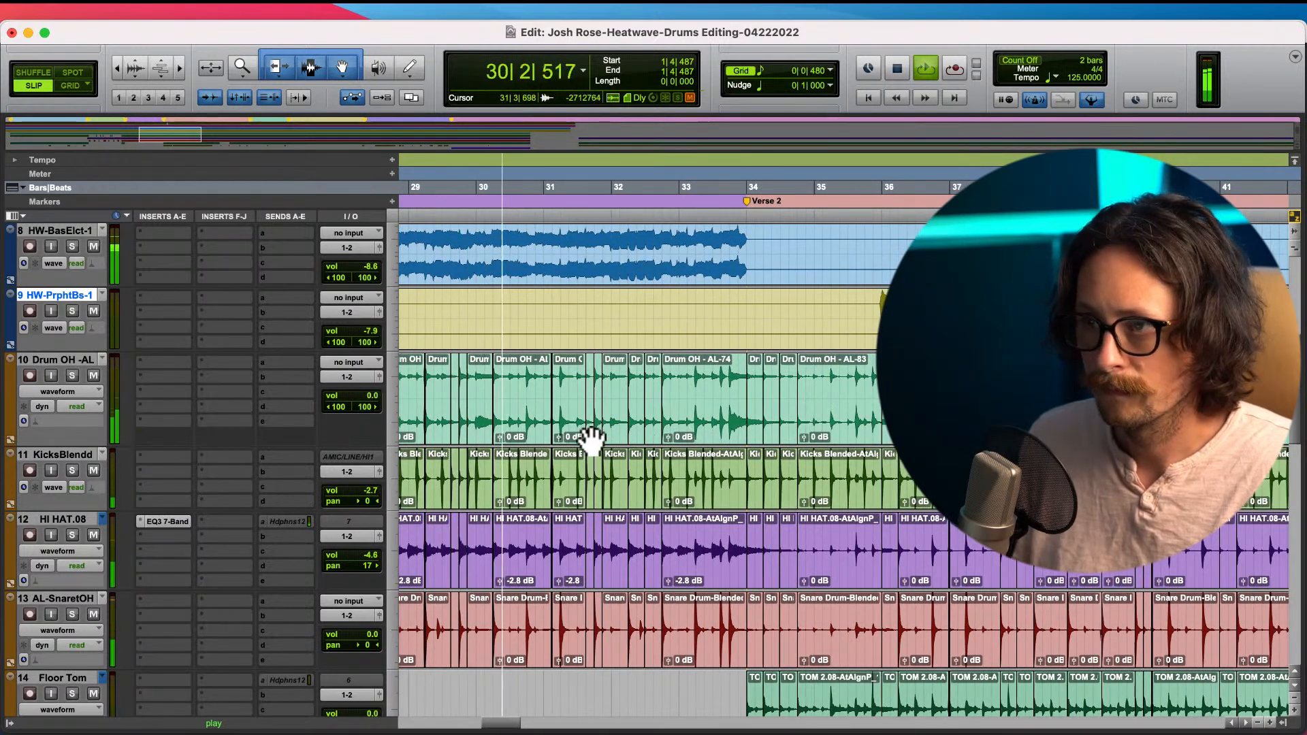
scroll(681, 446, down, 2)
scroll(680, 445, right, 2)
scroll(656, 443, down, 4)
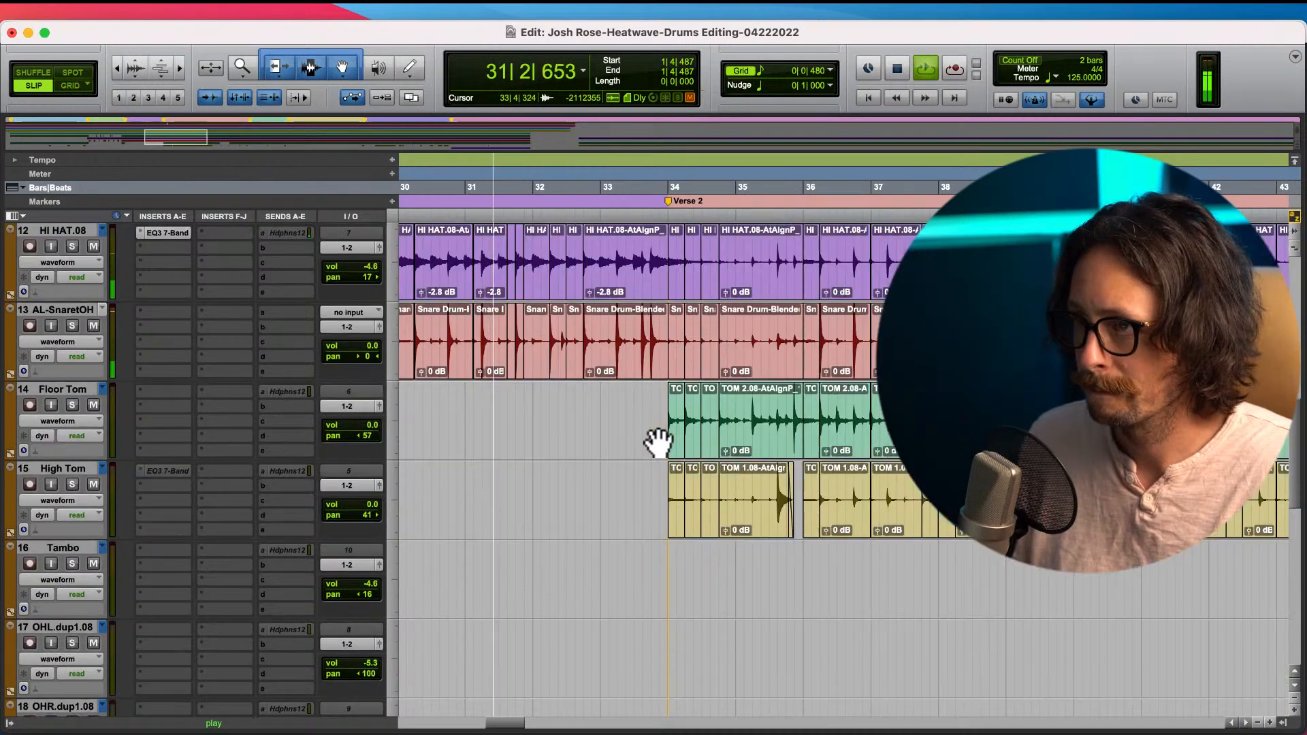
scroll(656, 443, up, 5)
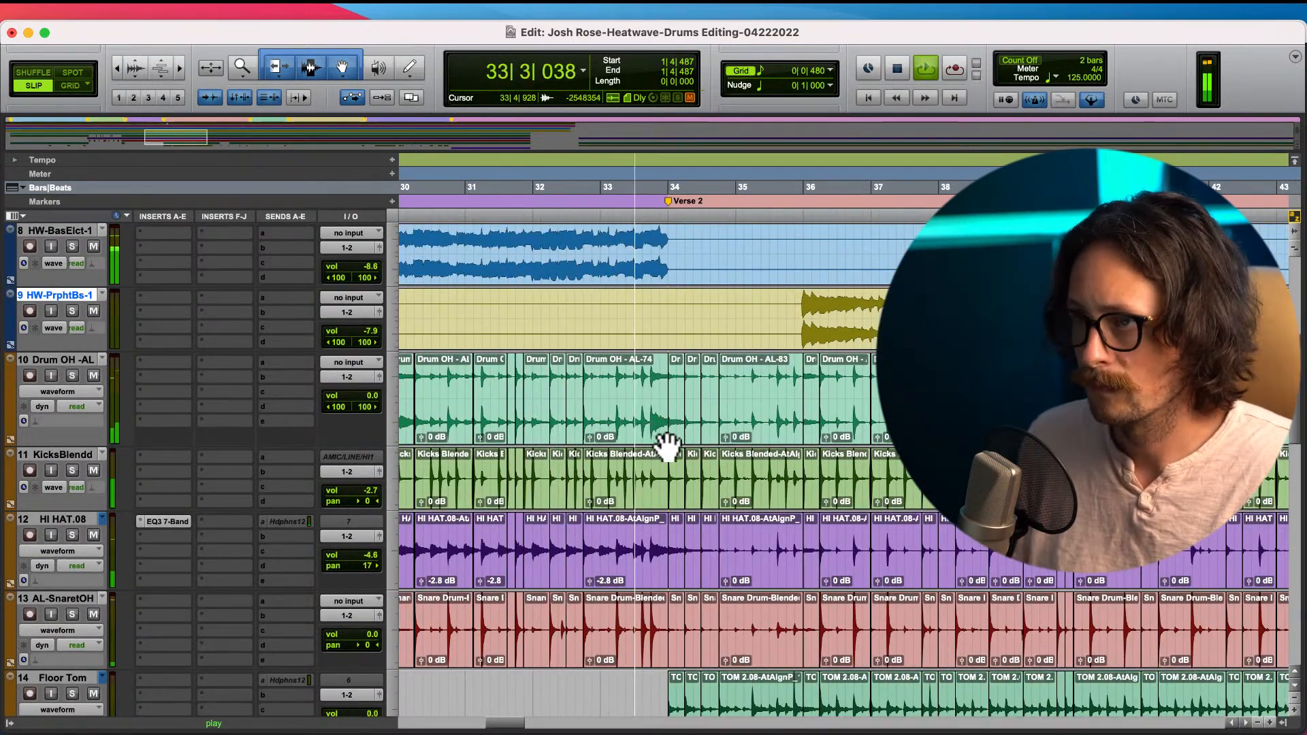
- Review the cut drum clips in Verse 2 during playback, and stop the session after bar 41
scroll(698, 439, right, 2)
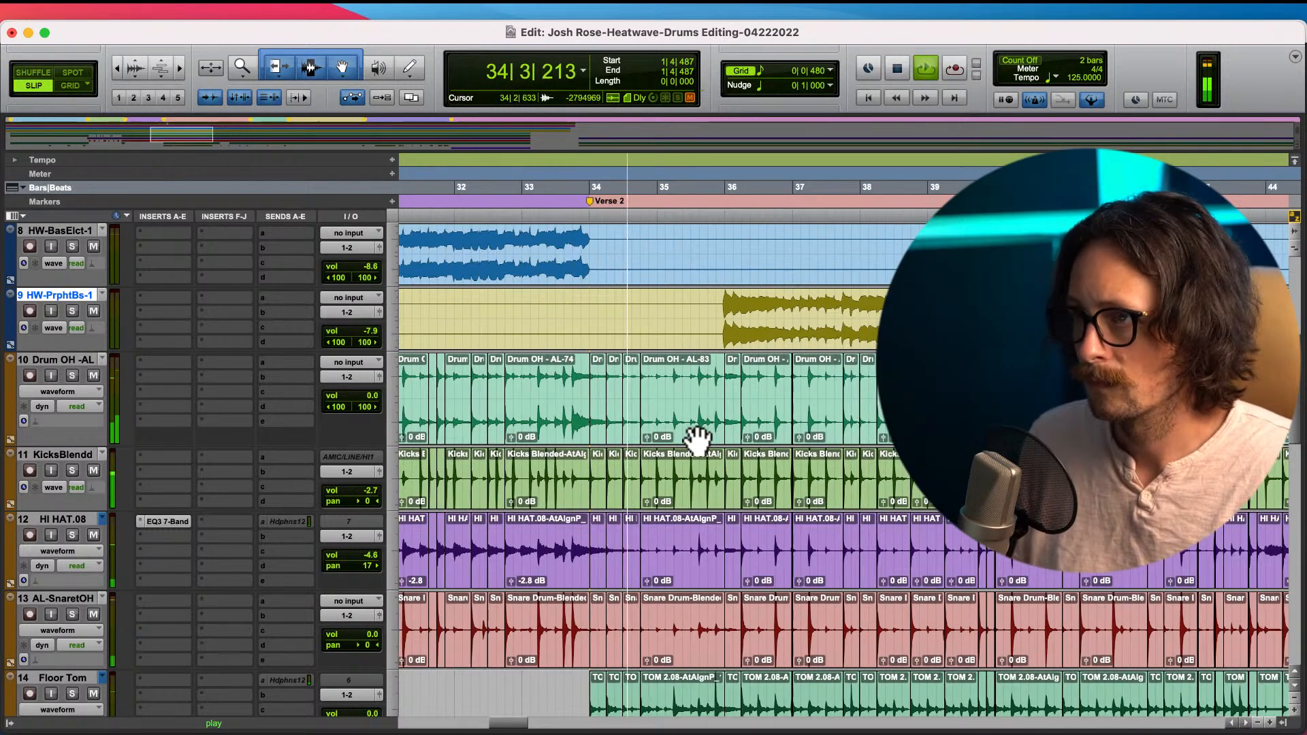
scroll(697, 439, right, 3)
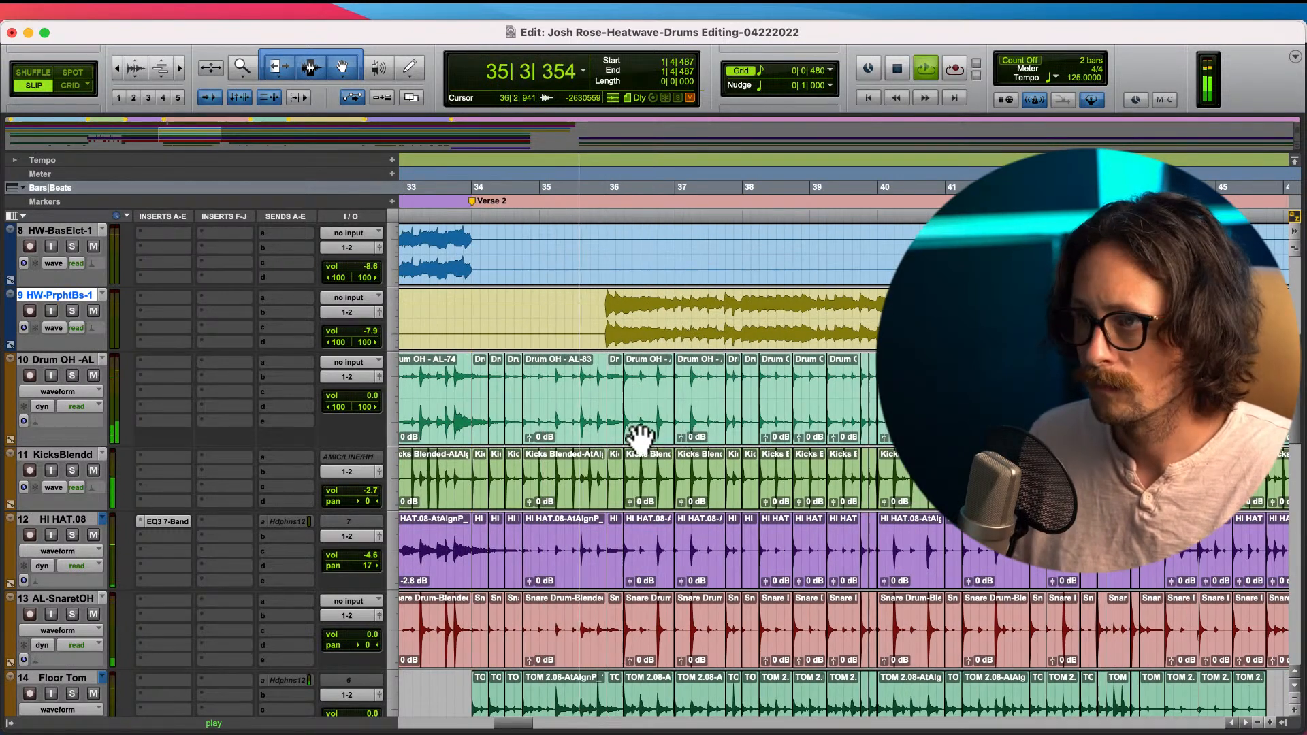
scroll(653, 422, right, 2)
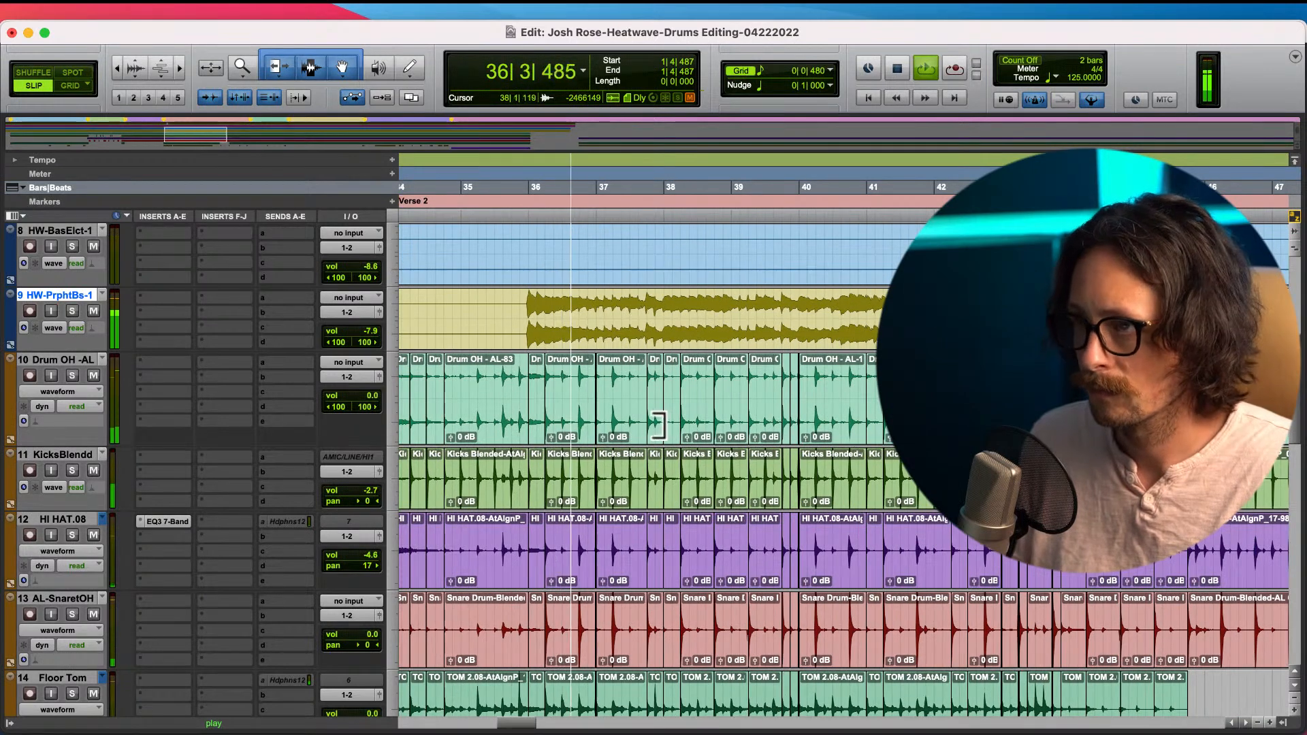
scroll(681, 429, right, 2)
scroll(637, 415, right, 2)
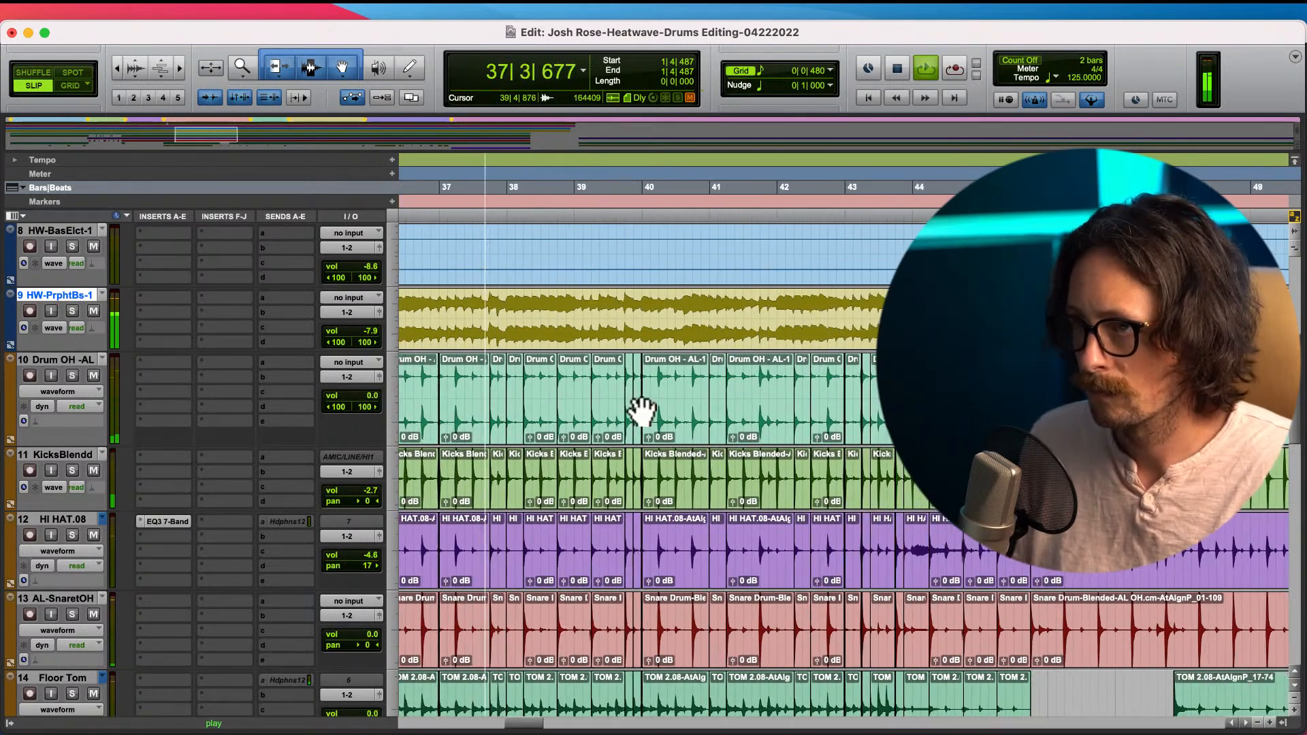
scroll(640, 409, right, 2)
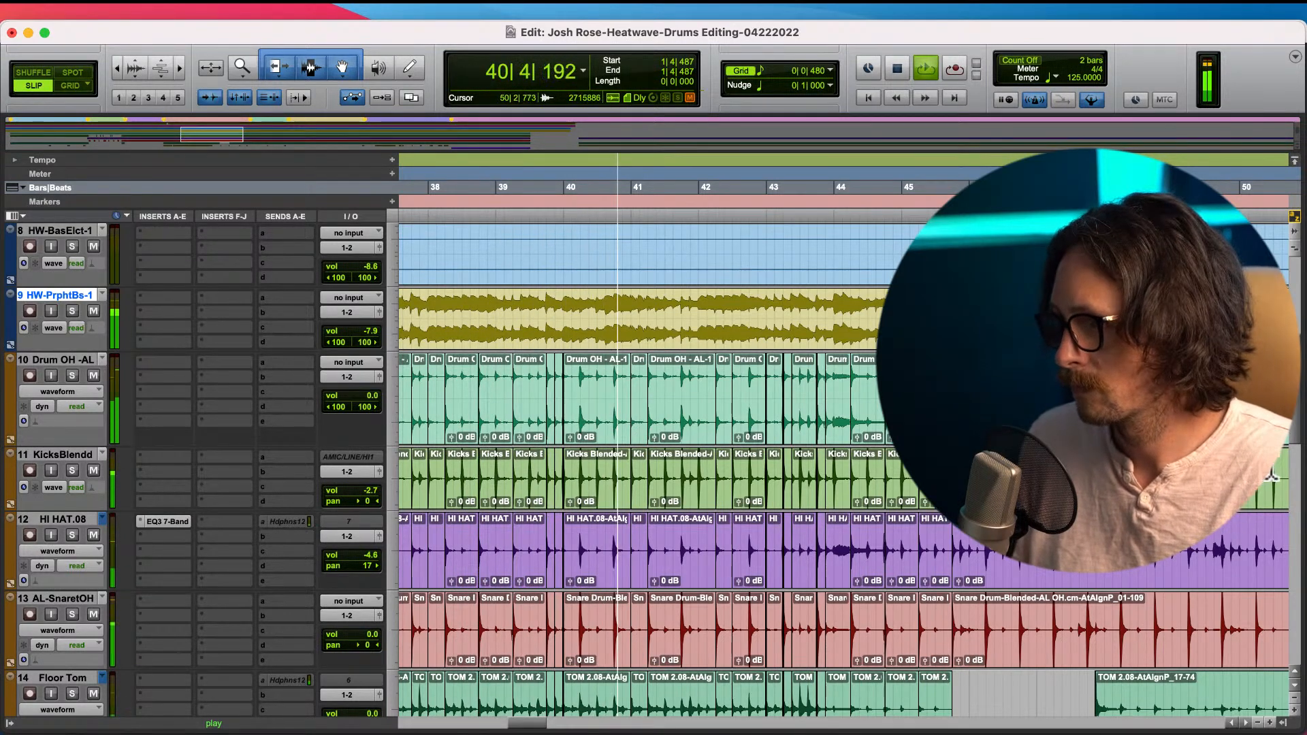
key(space)
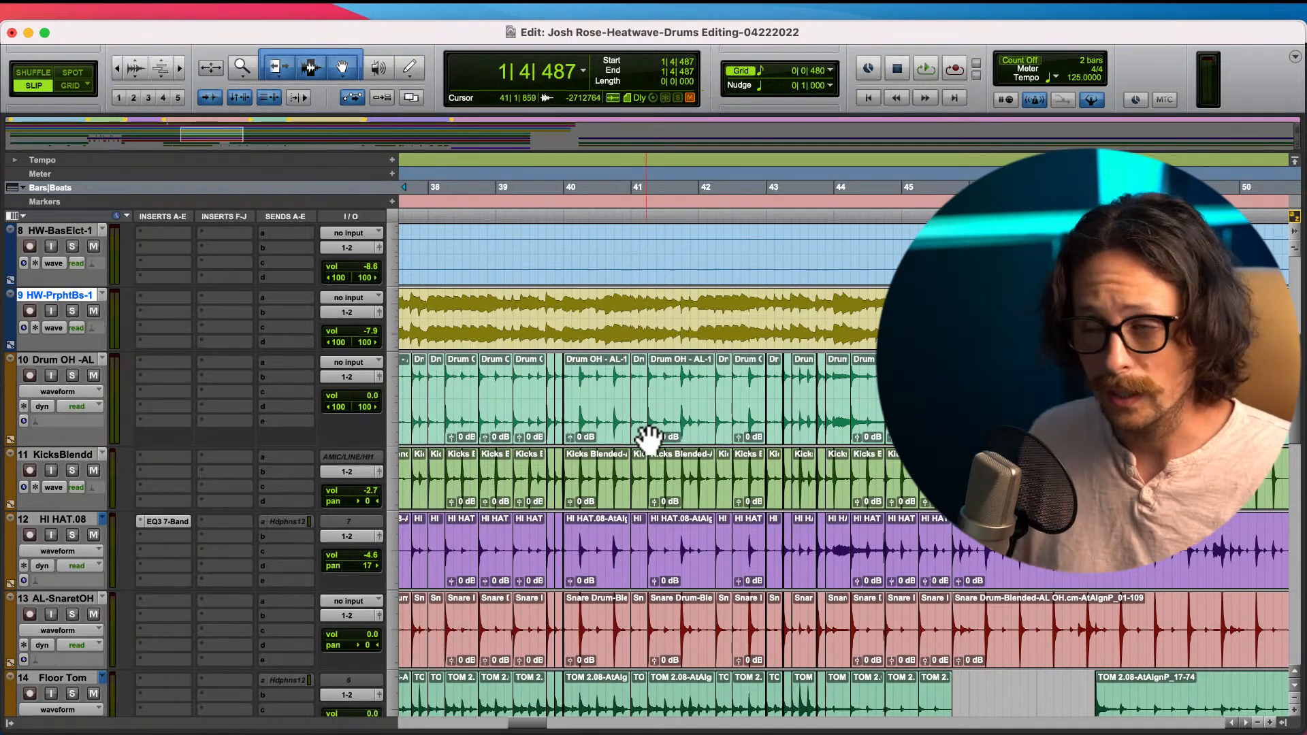
- Select the long uncut clips starting at 45|3|945 across the grouped drum tracks, and show their start close up
scroll(639, 450, right, 5)
scroll(701, 441, right, 4)
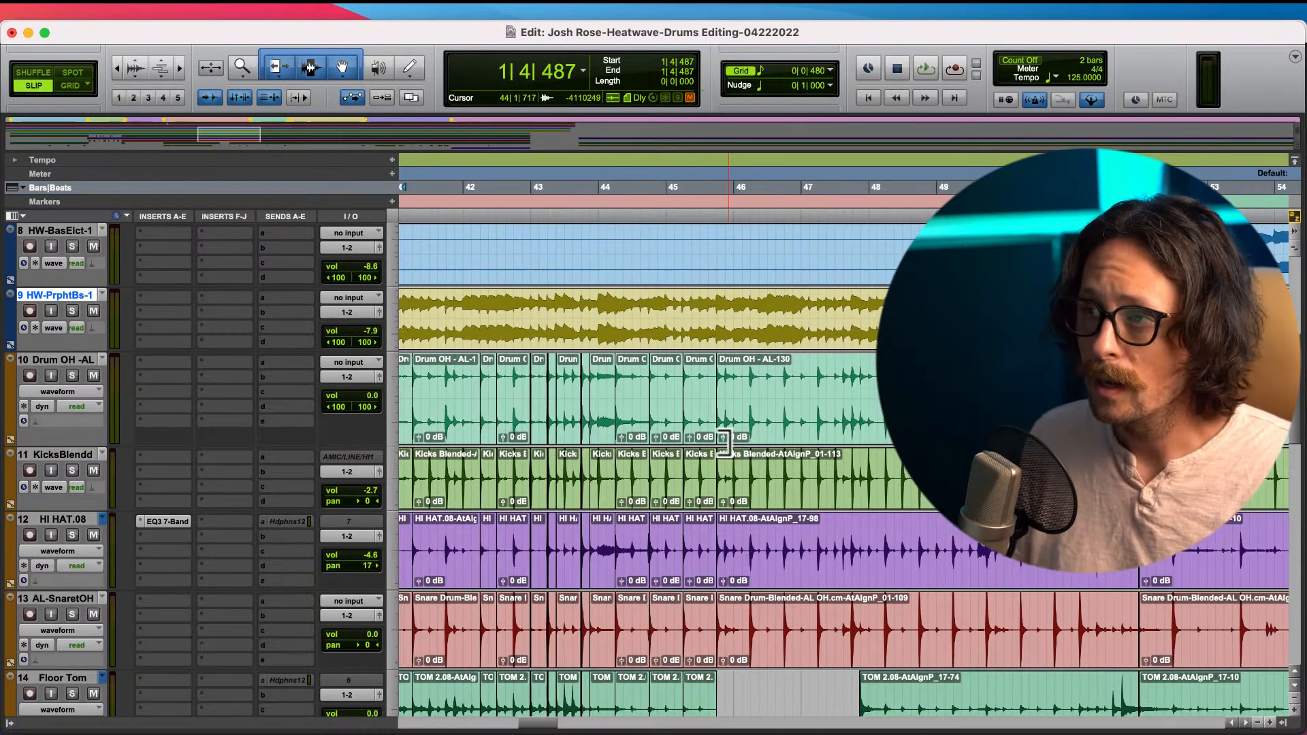
scroll(718, 419, right, 4)
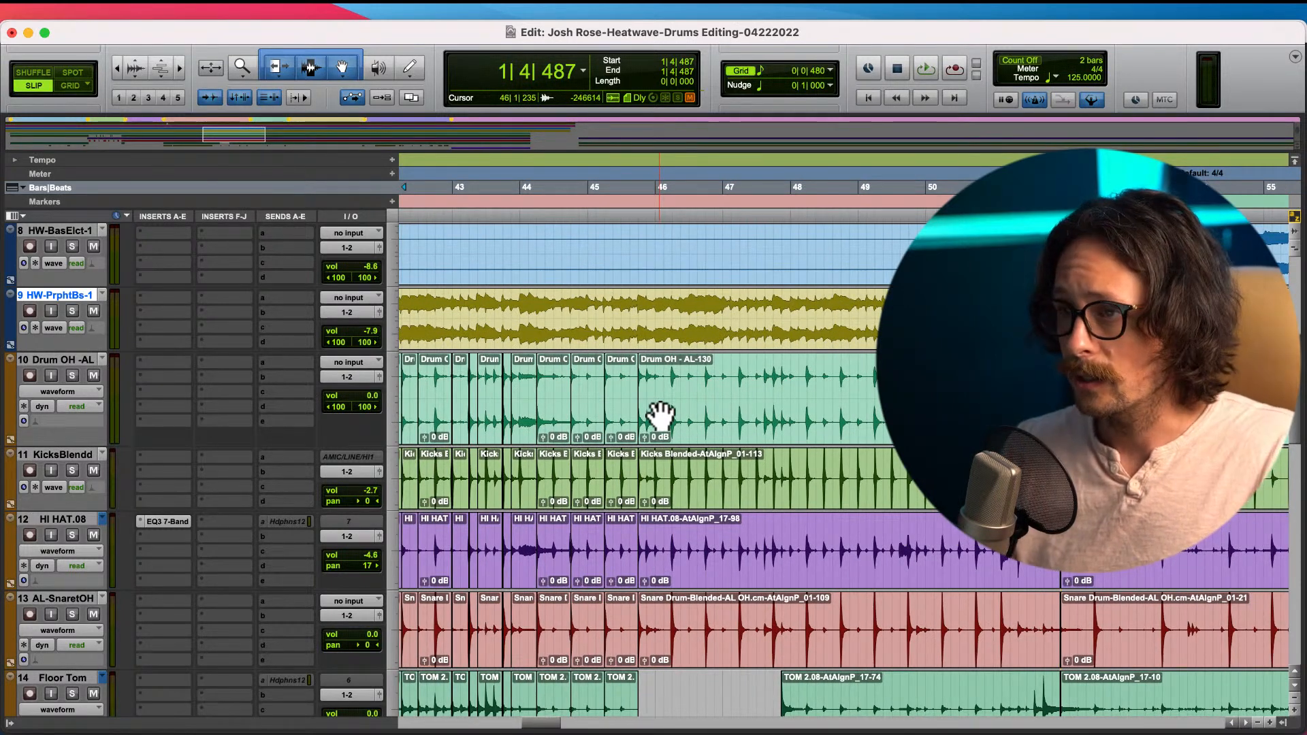
click(706, 415)
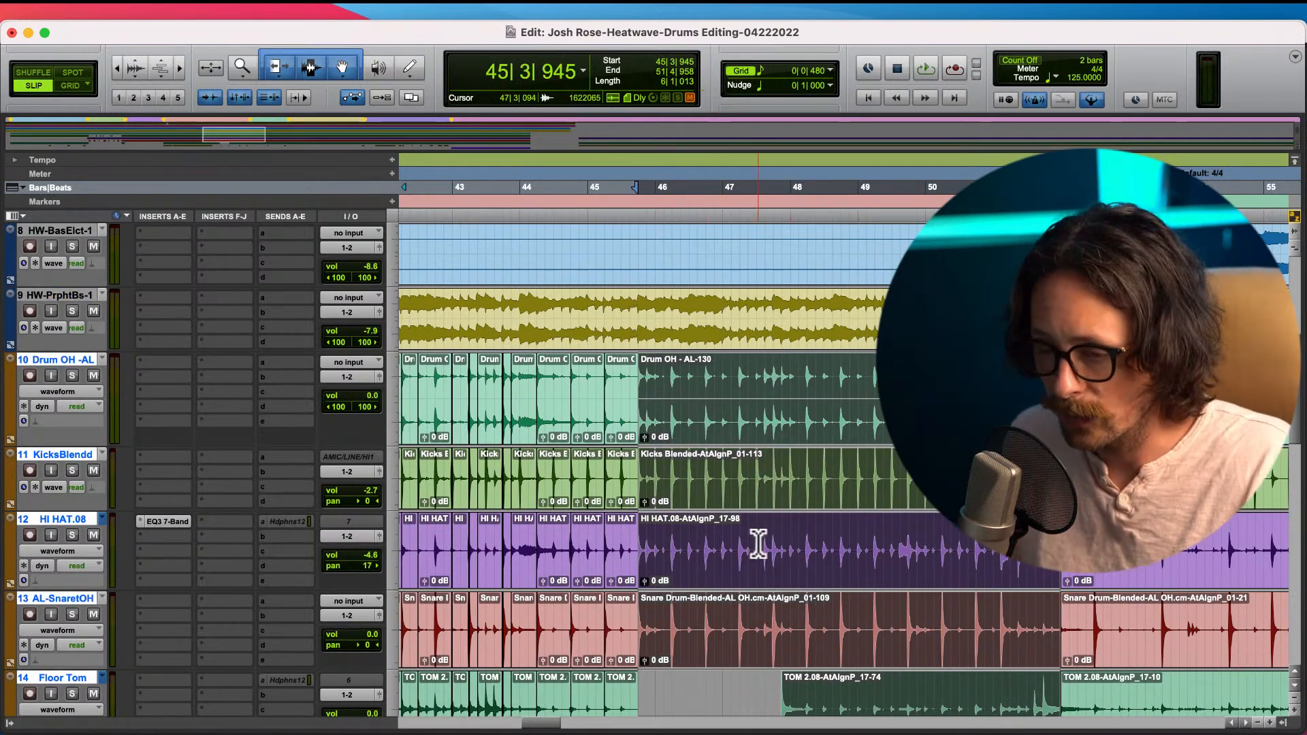
key(t)
key(t)
key(t)
key(t)
key(r)
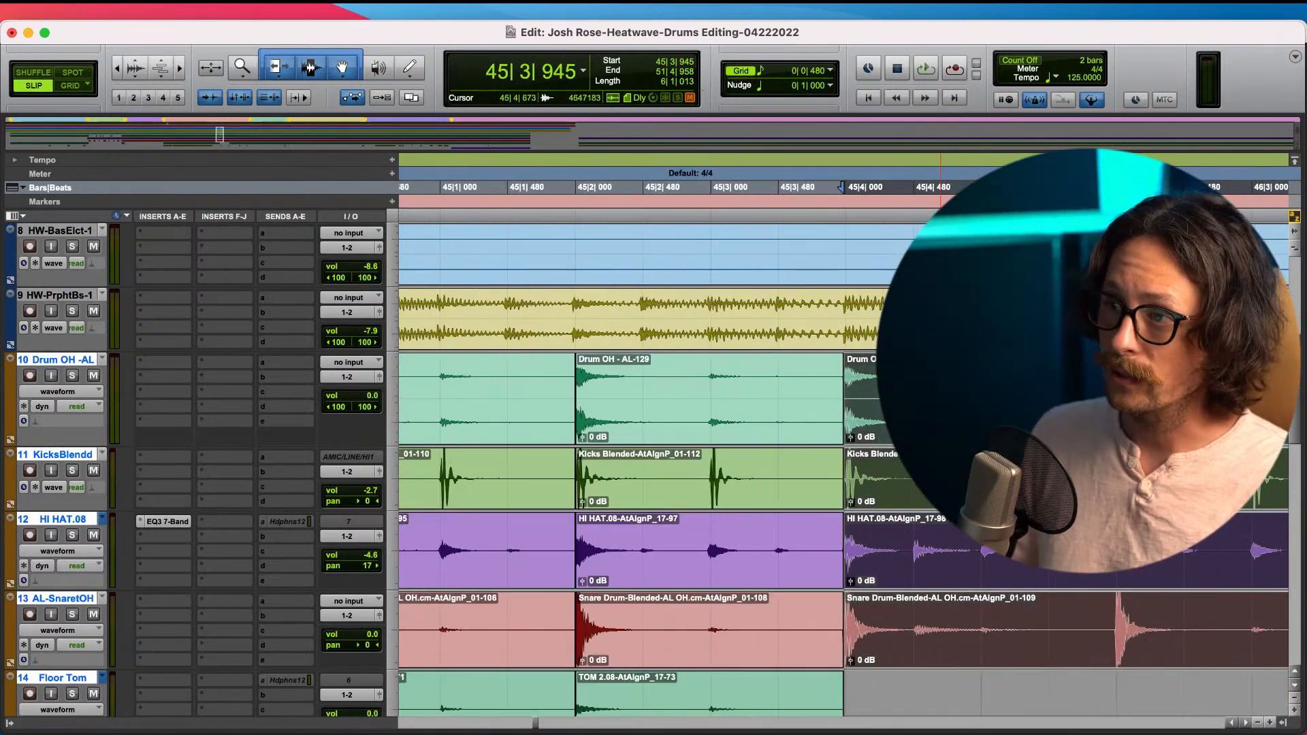
- Place the edit cursor at 45|4|458 across the grouped drum tracks and inspect the hits around it
click(910, 187)
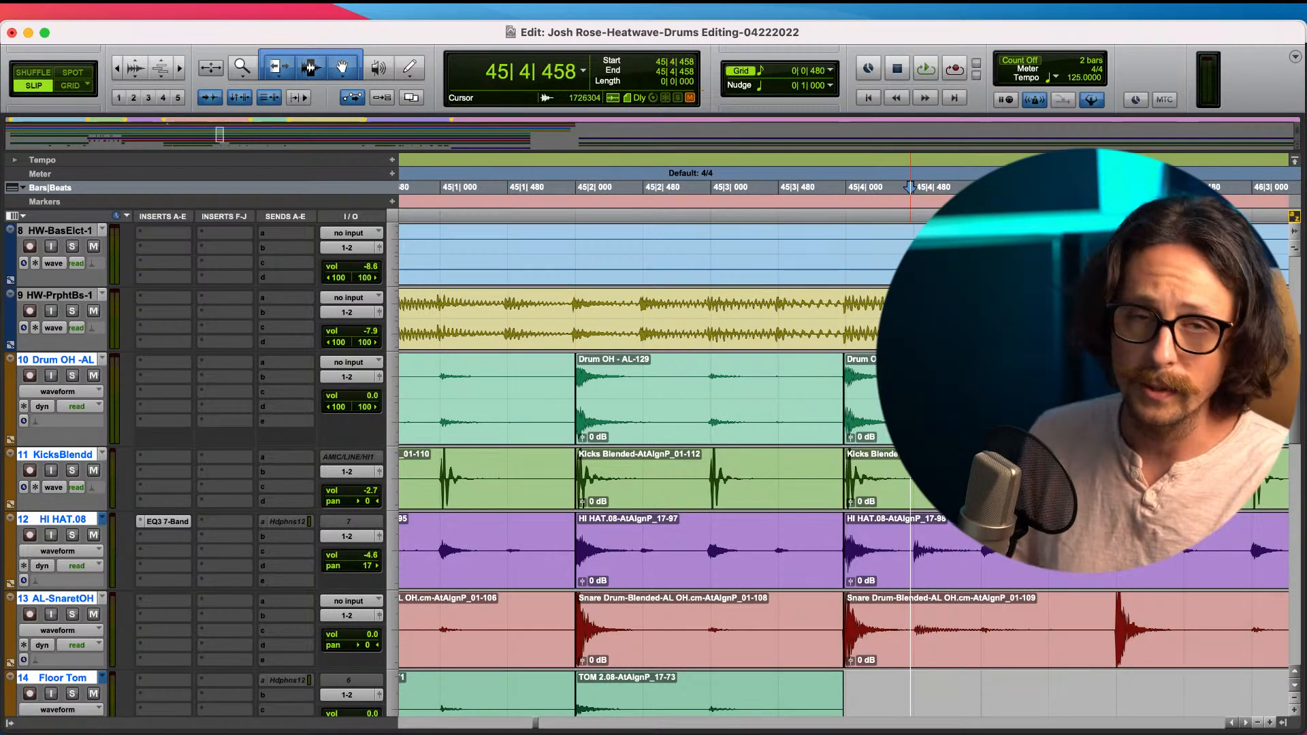
key(t)
key(t)
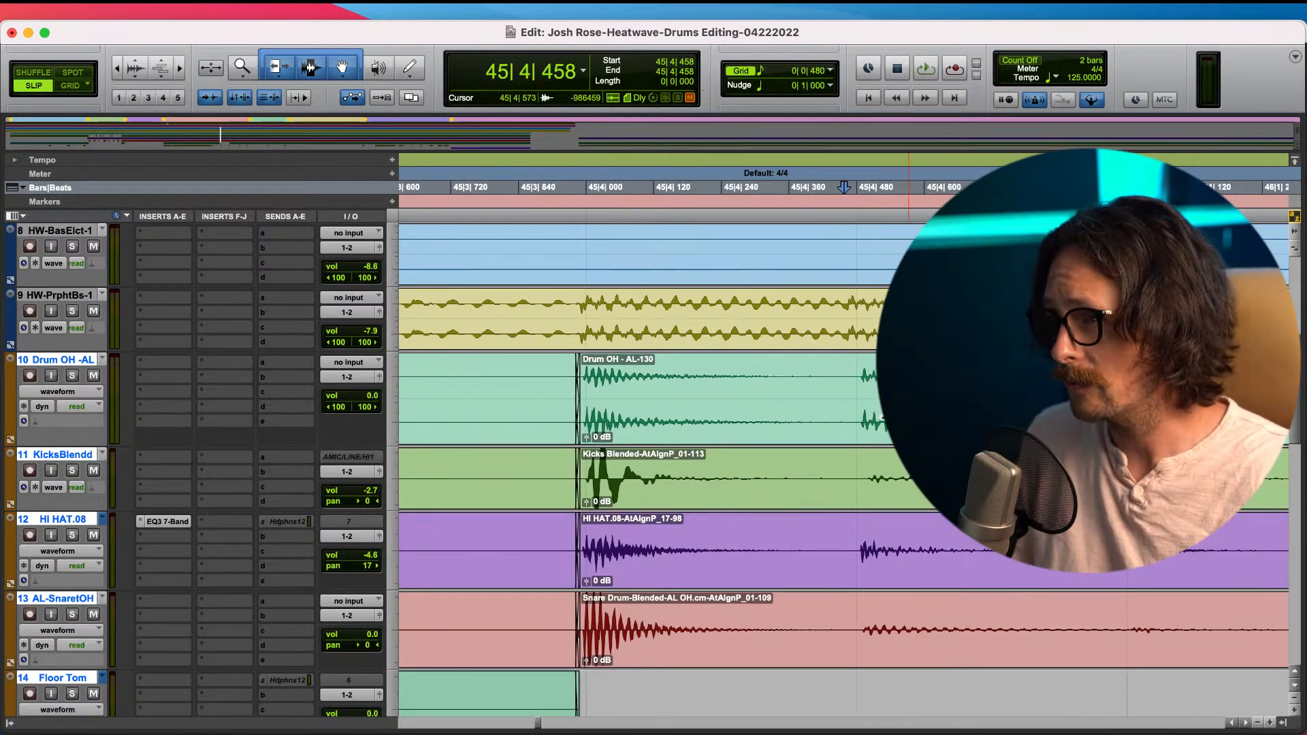
key(r)
key(r)
key(r)
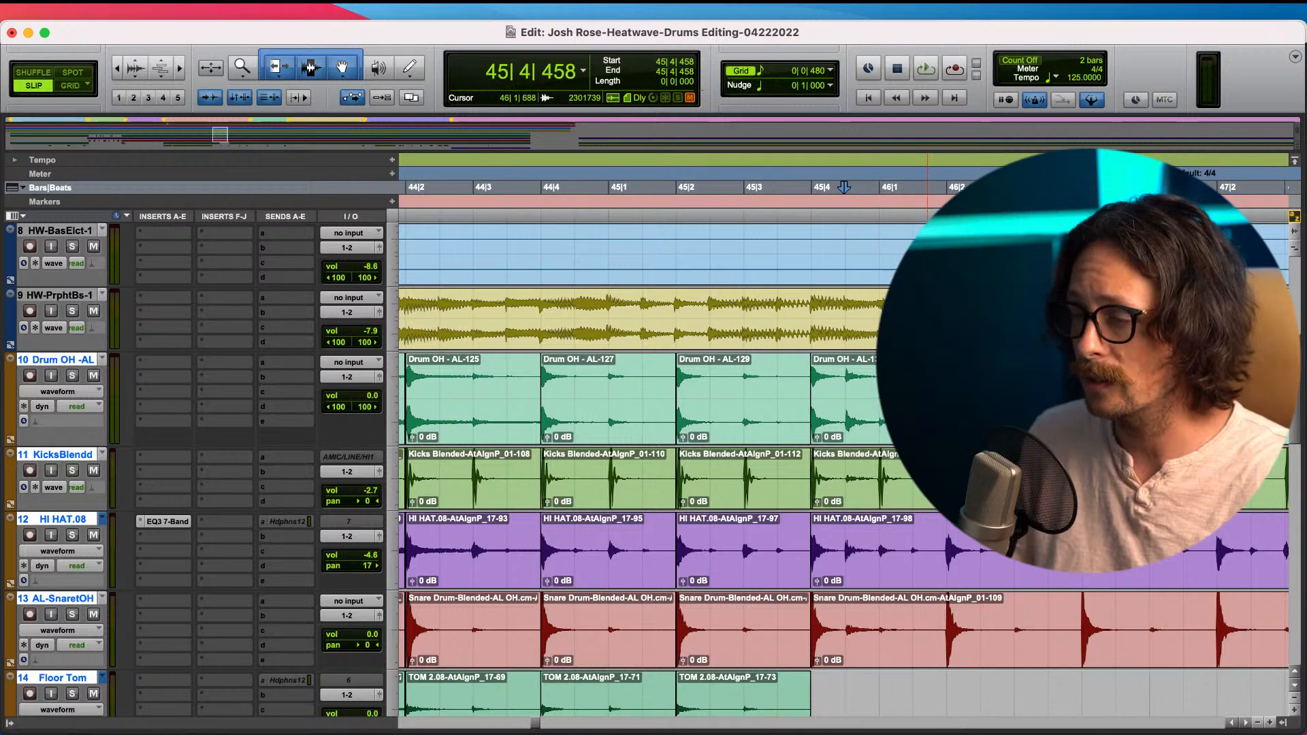
- Place the edit cursor across the grouped drum tracks at 46|1|943, just before the snare and kick hit
click(945, 373)
key(t)
key(t)
key(t)
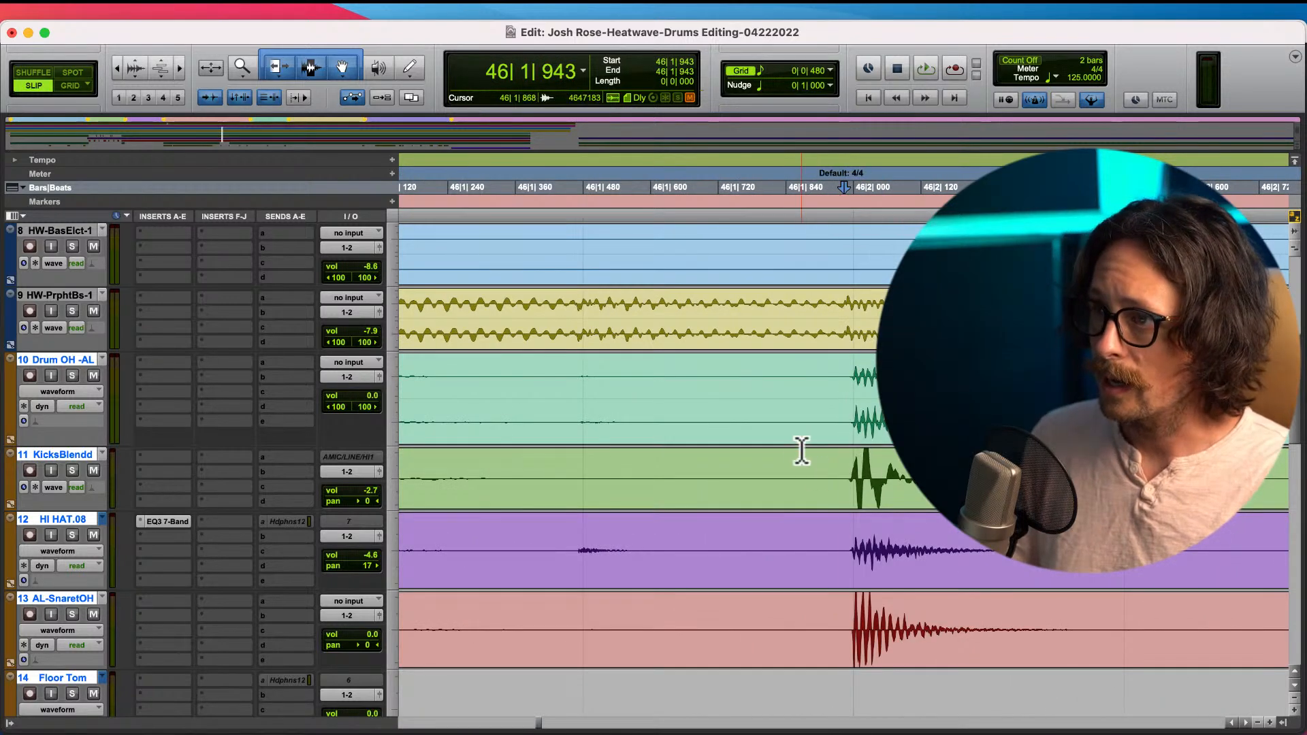
- Save the session with the snare and kick hit at 46|2 shown in wider context
key(r)
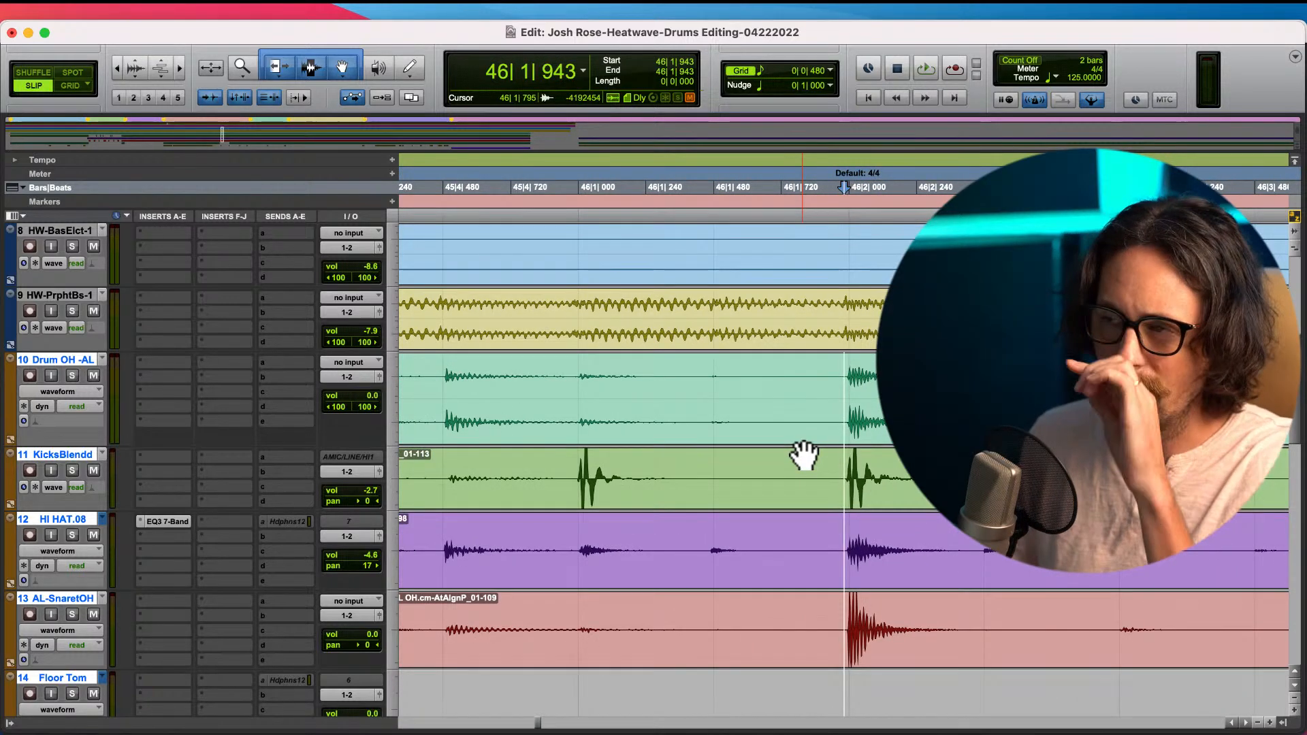
key(r)
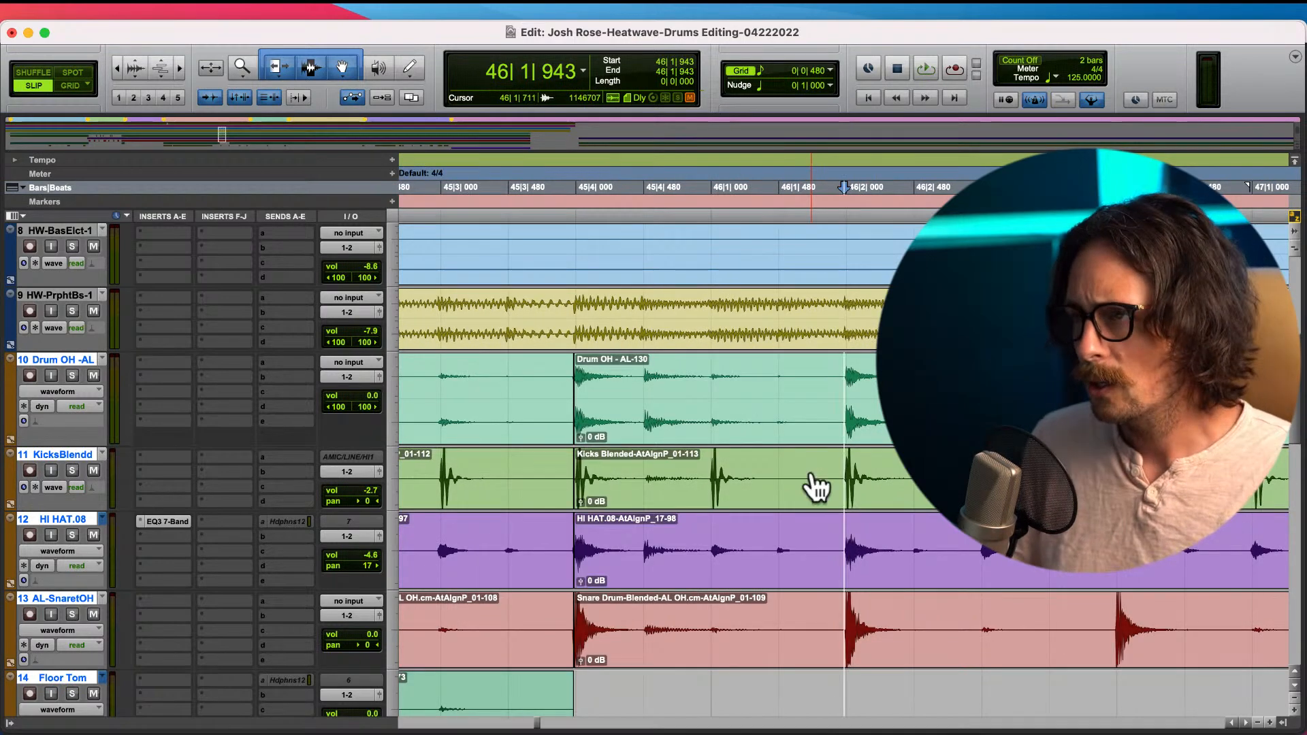
key(super+s)
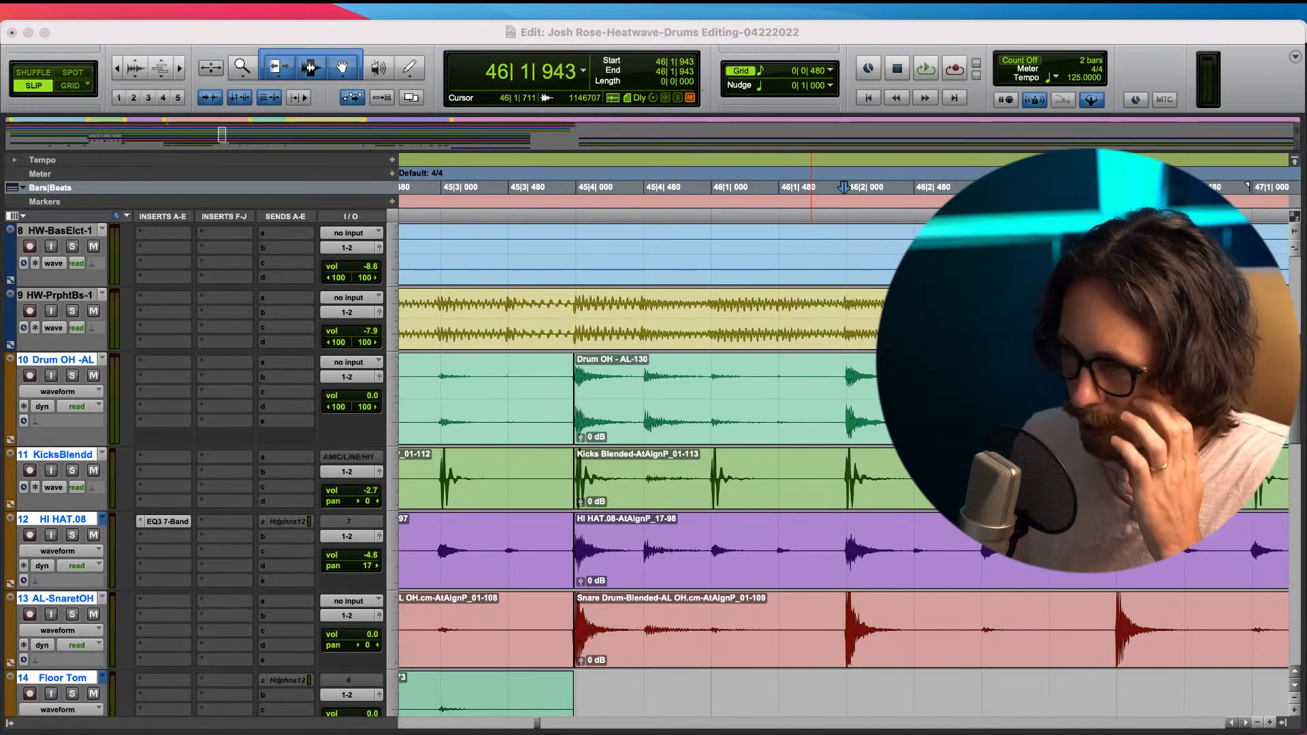
- Place the edit cursor at 45|4|499 across the grouped drum tracks and inspect the nearby hi-hat, snare and tom waveforms
click(642, 708)
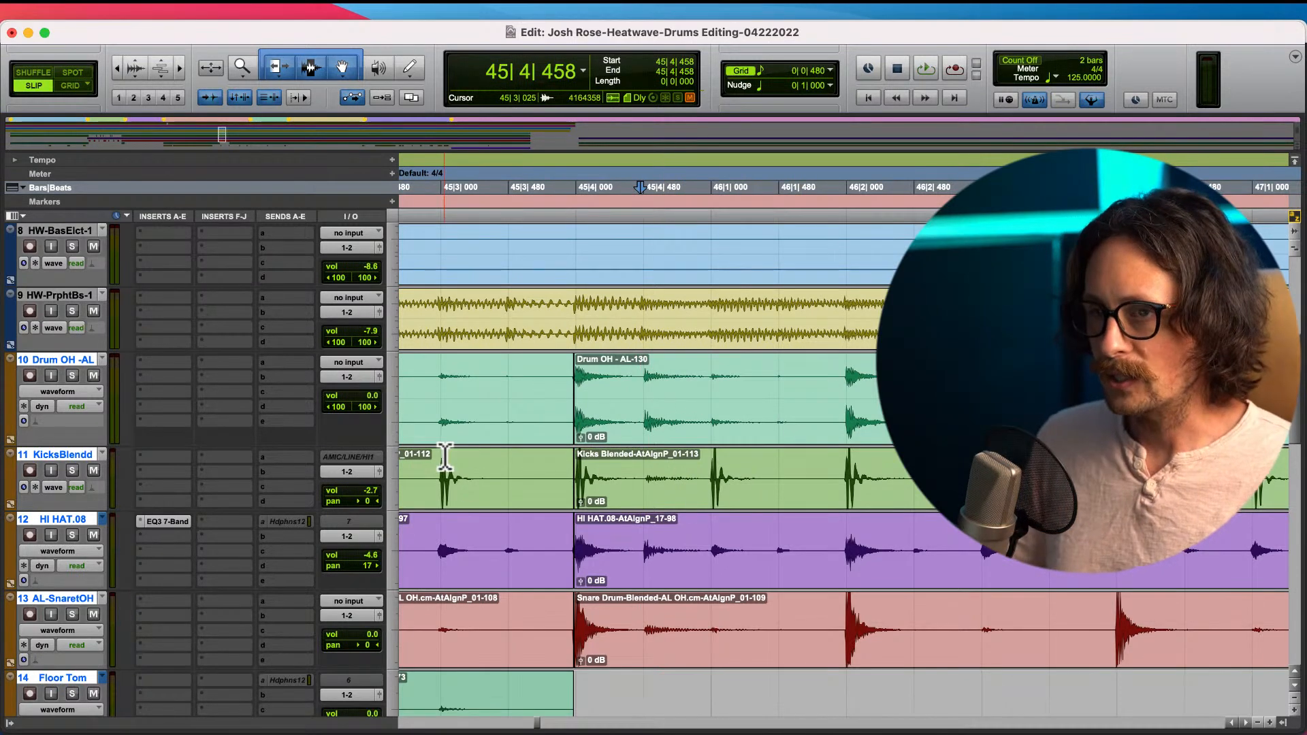
key(t)
key(t)
key(t)
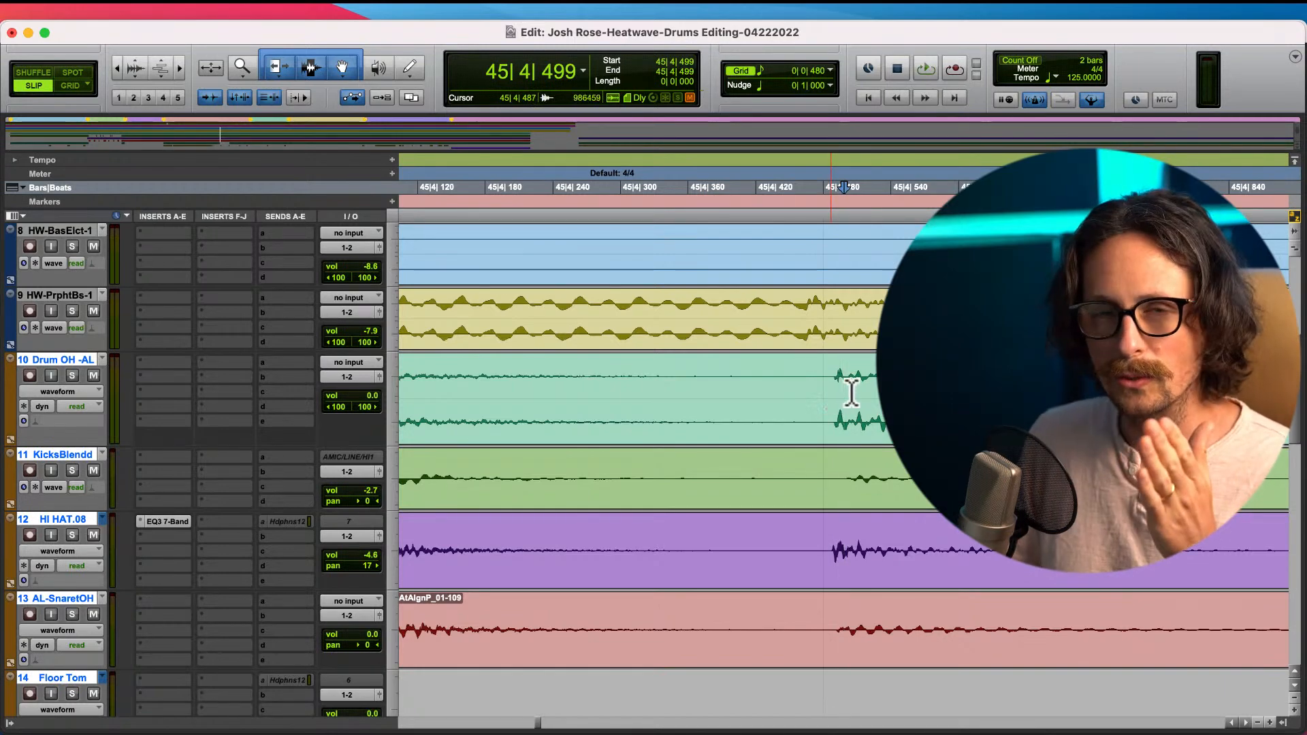
scroll(843, 442, down, 10)
scroll(844, 448, up, 4)
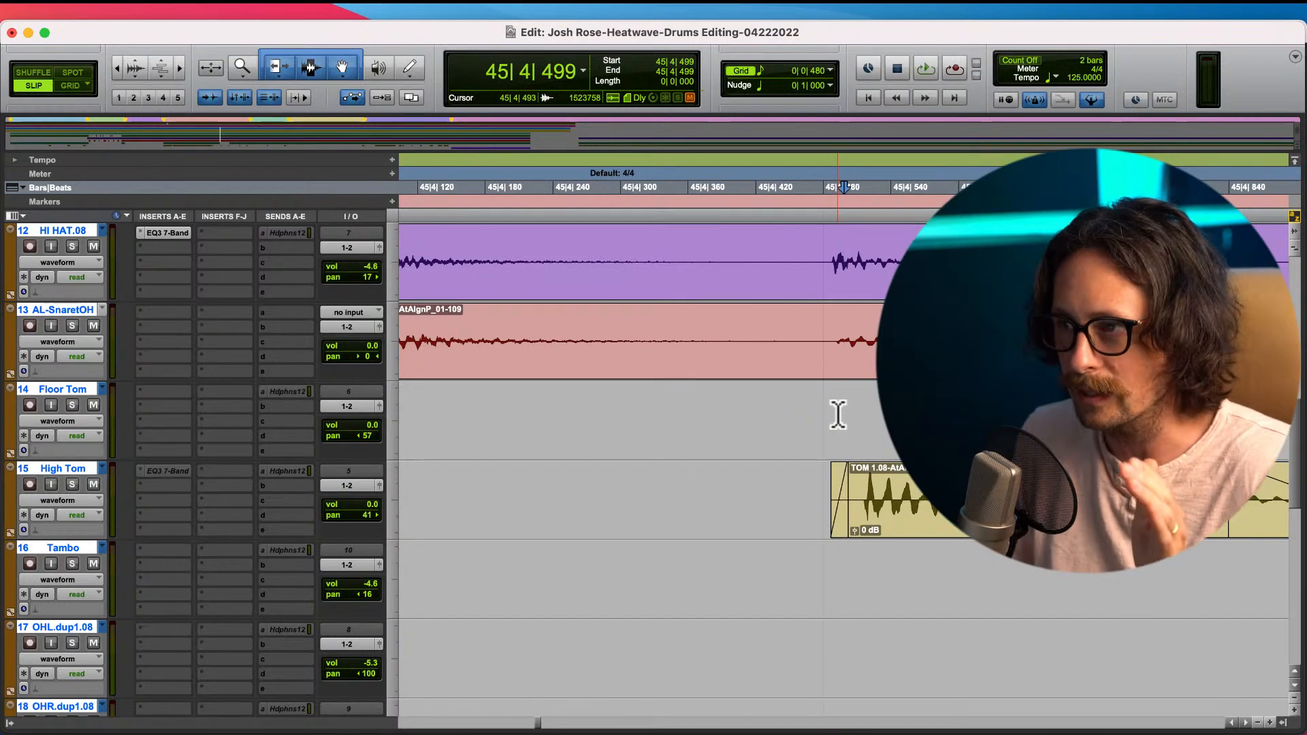
scroll(816, 385, up, 4)
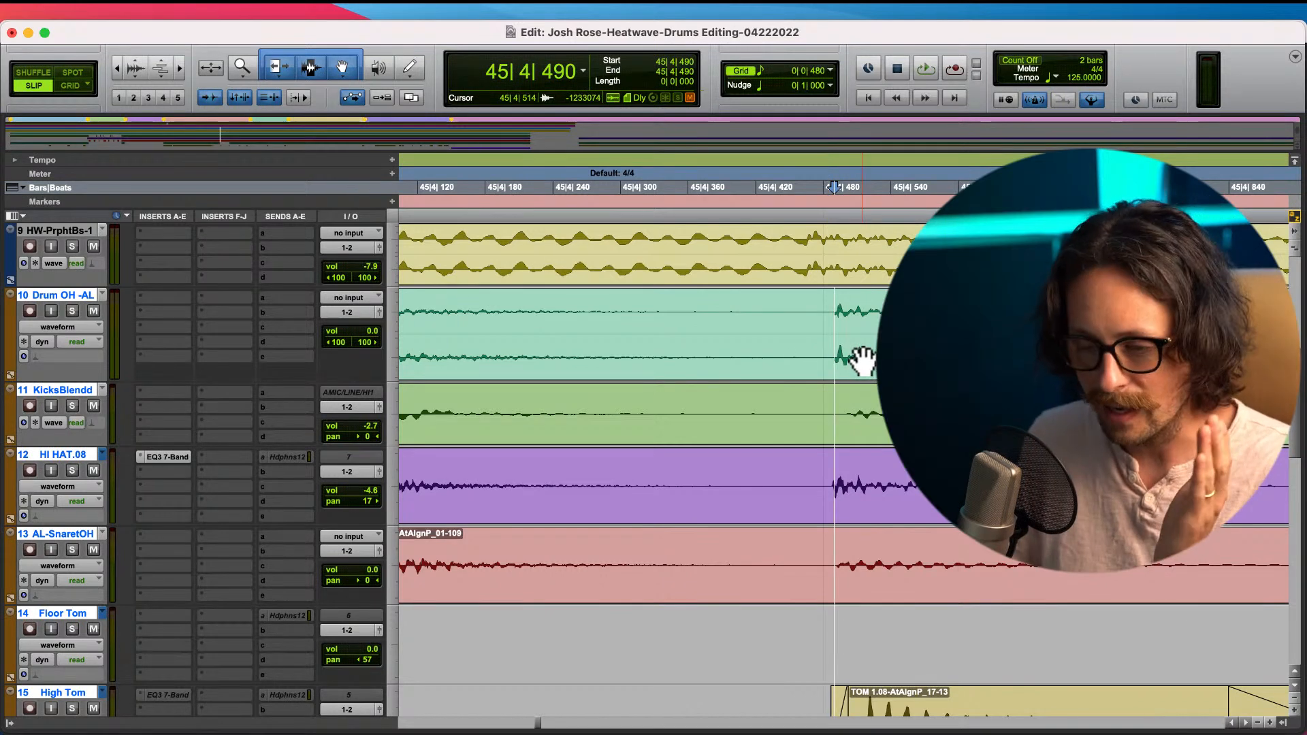
- Cut the clips across the grouped drum tracks at 45|4|488, just before the hi-hat hit
key(t)
key(t)
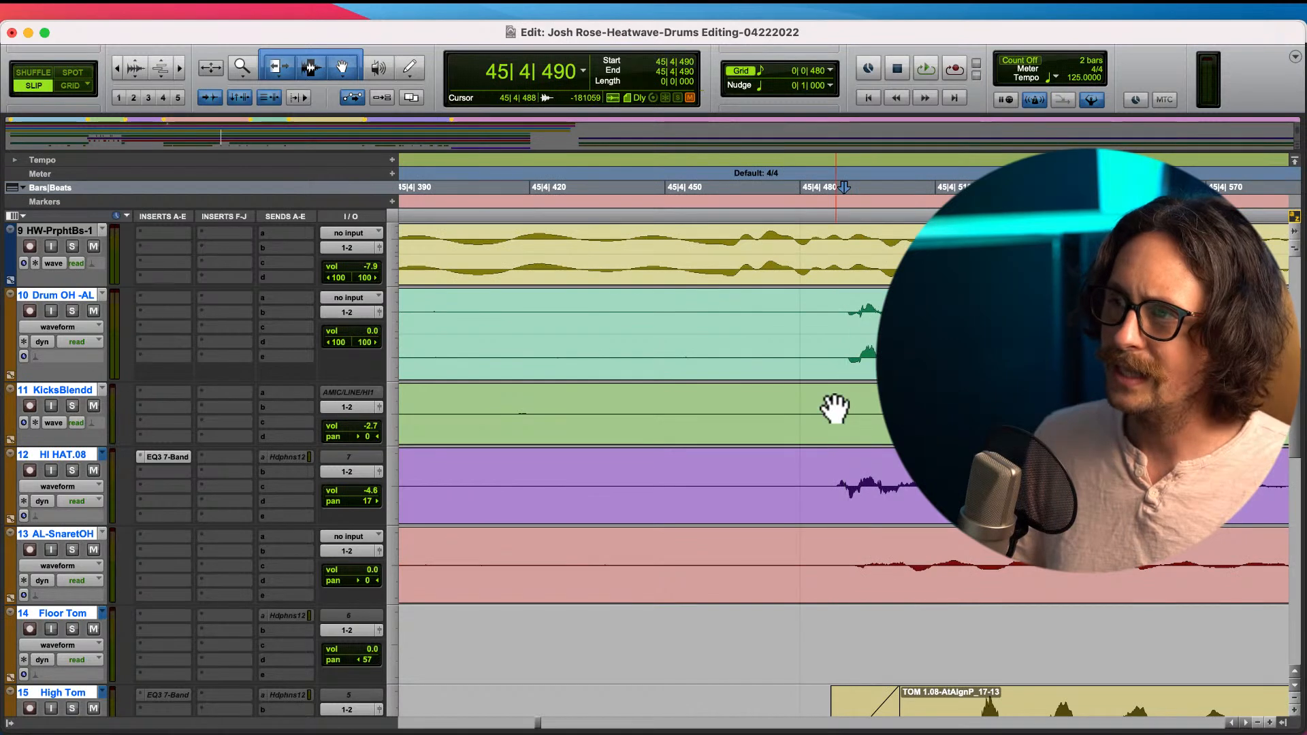
key(t)
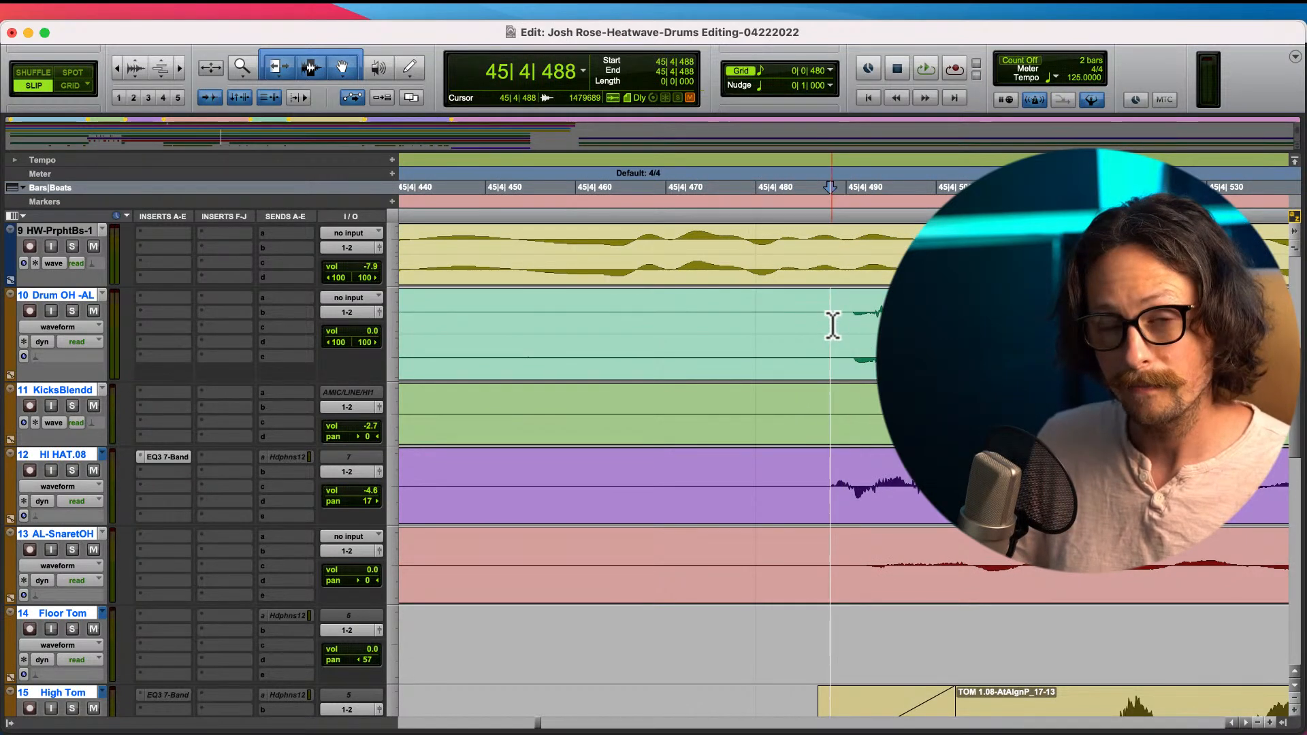
scroll(835, 424, down, 6)
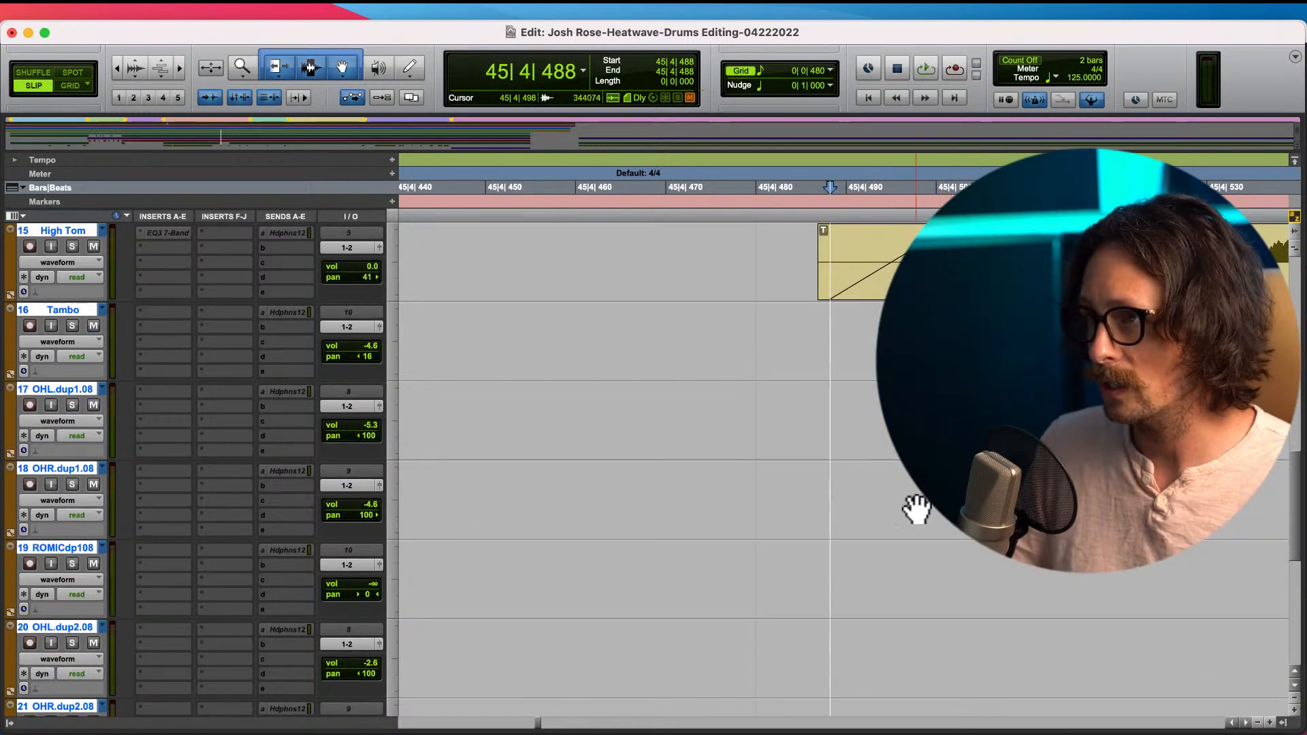
key(r)
scroll(844, 401, up, 7)
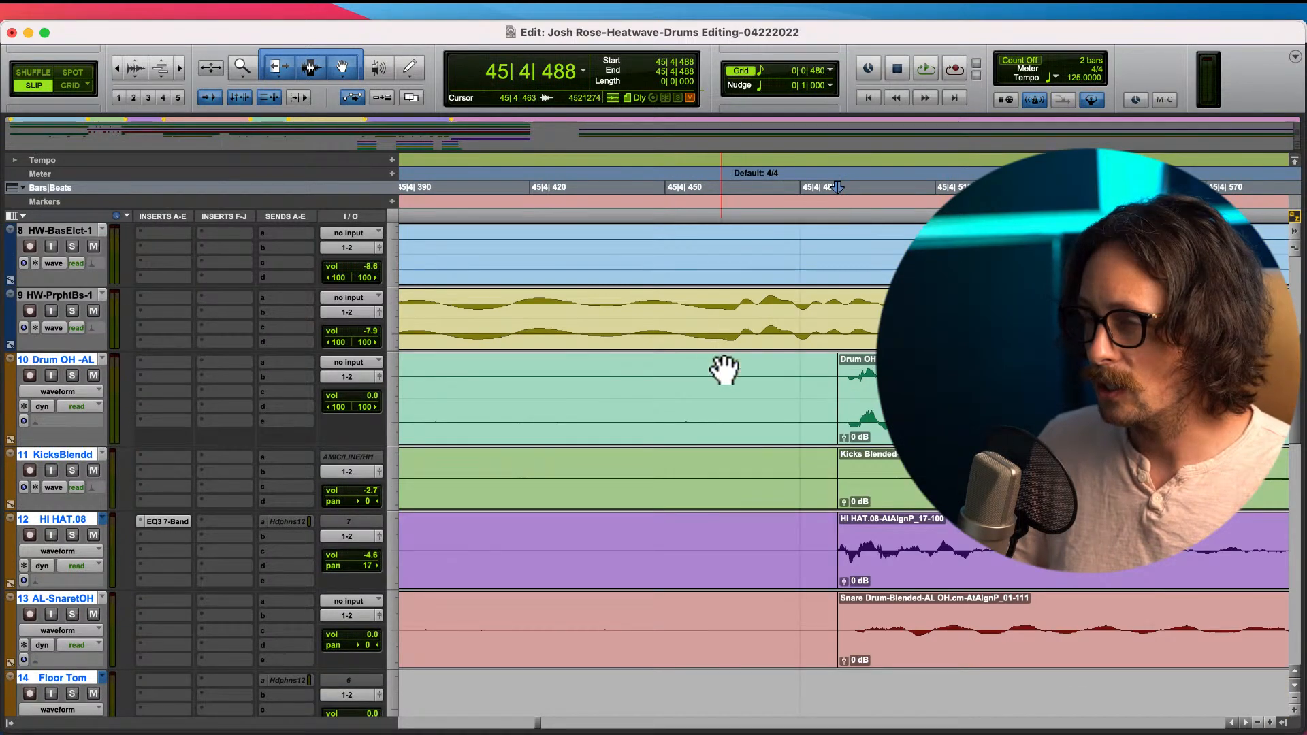
- Review the grouped drum clips from the new cut through the Pre-Chorus to the start of the Chorus
key(r)
key(r)
key(r)
key(r)
key(r)
key(r)
key(r)
scroll(824, 459, right, 10)
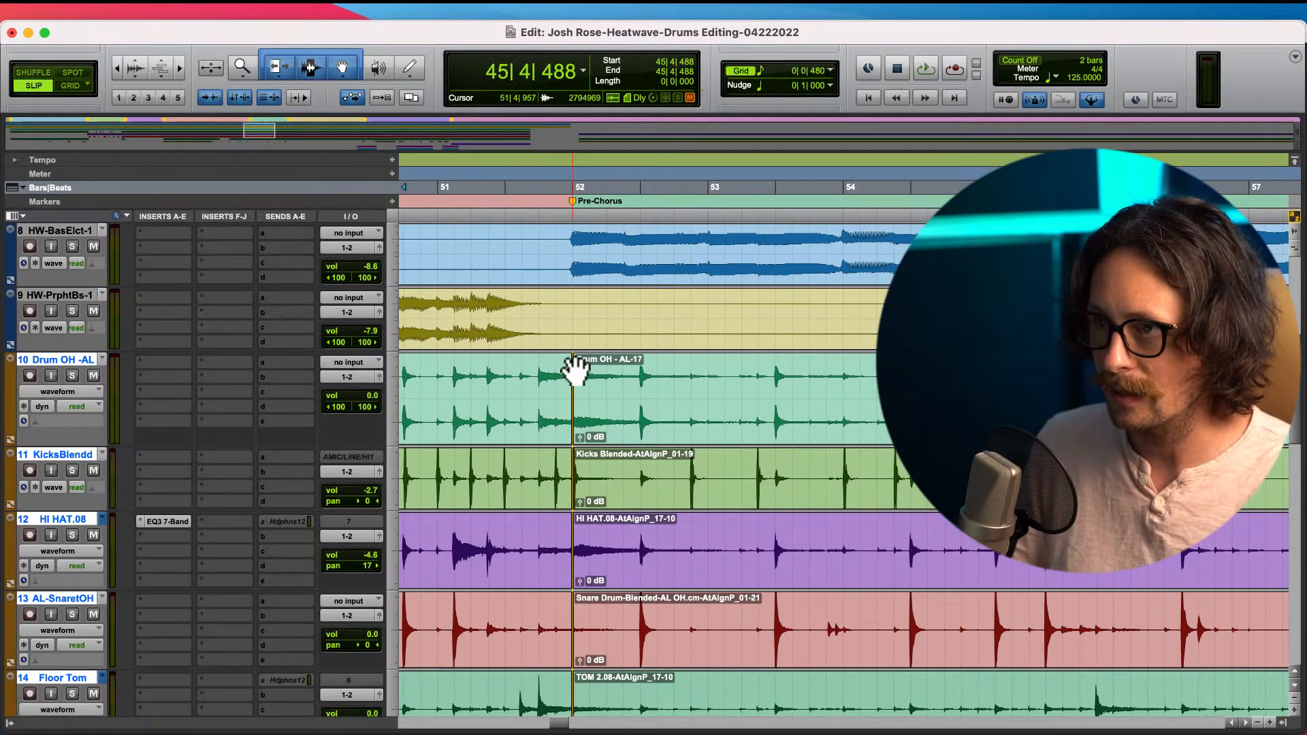
scroll(607, 469, right, 6)
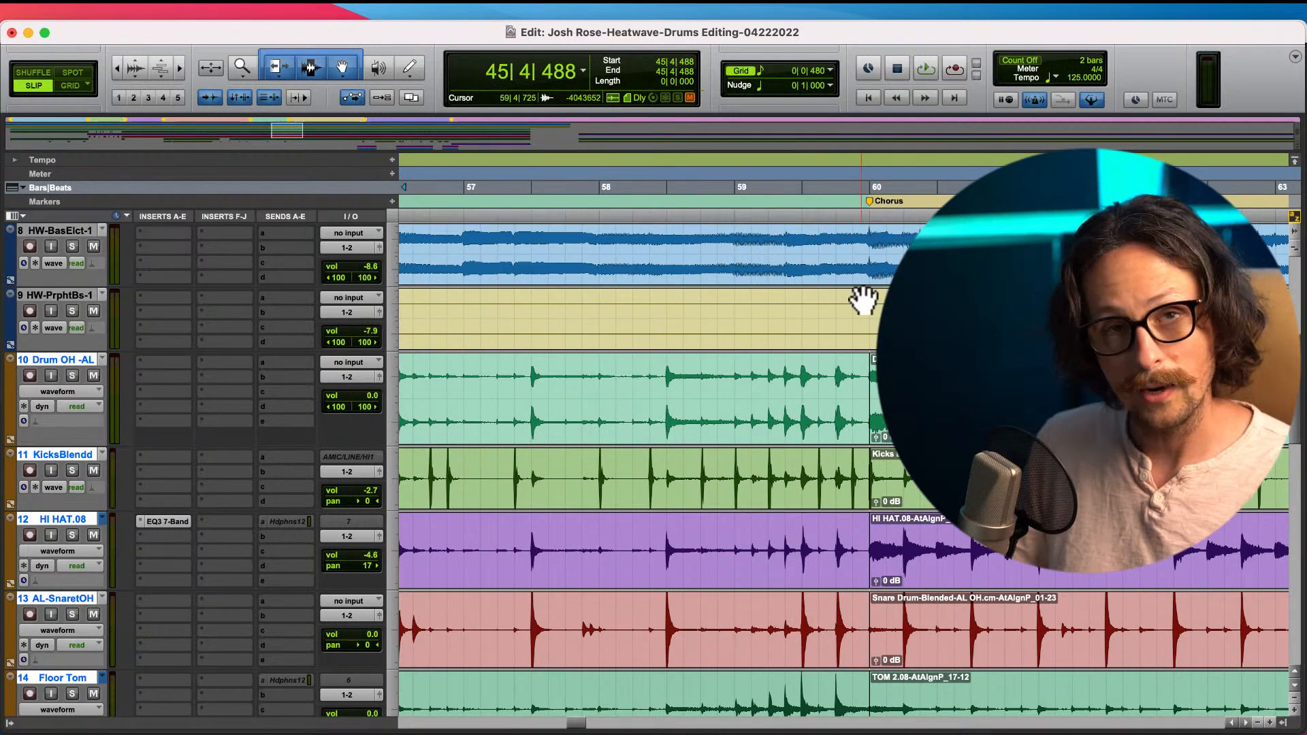
scroll(885, 443, right, 2)
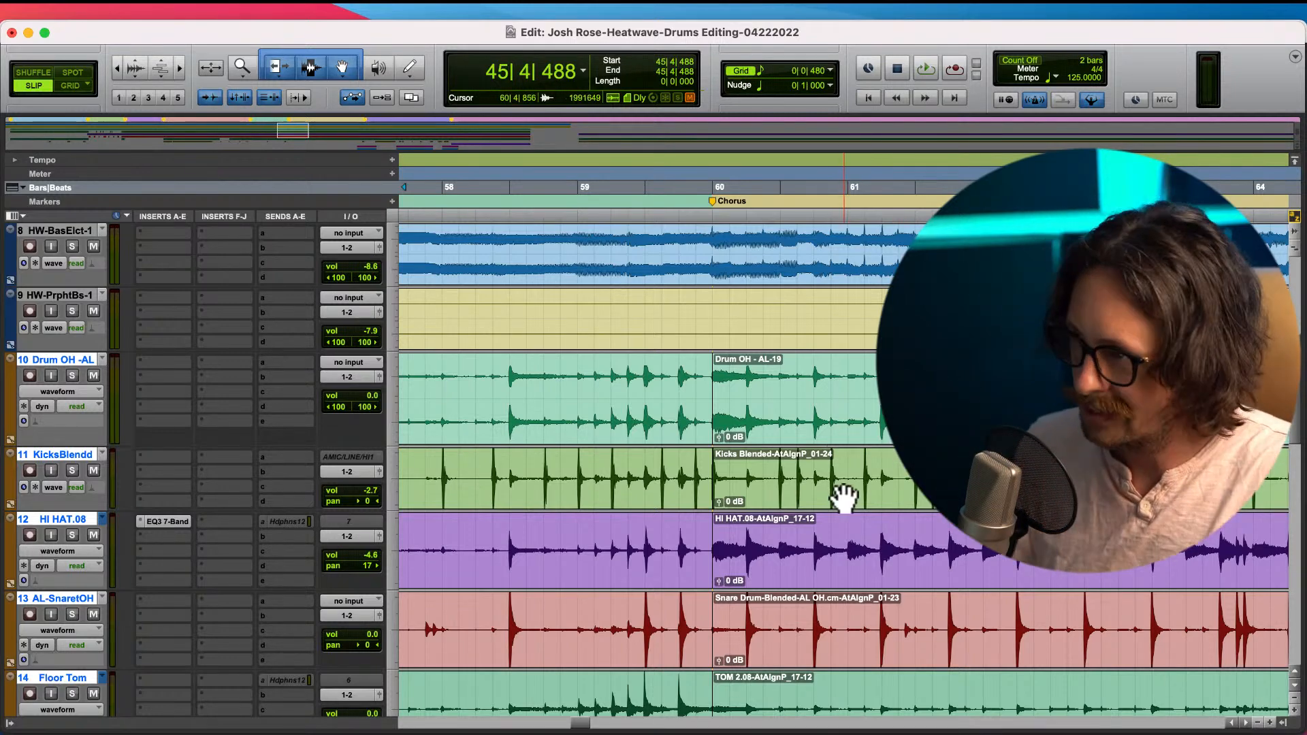
scroll(722, 493, left, 2)
scroll(723, 493, left, 10)
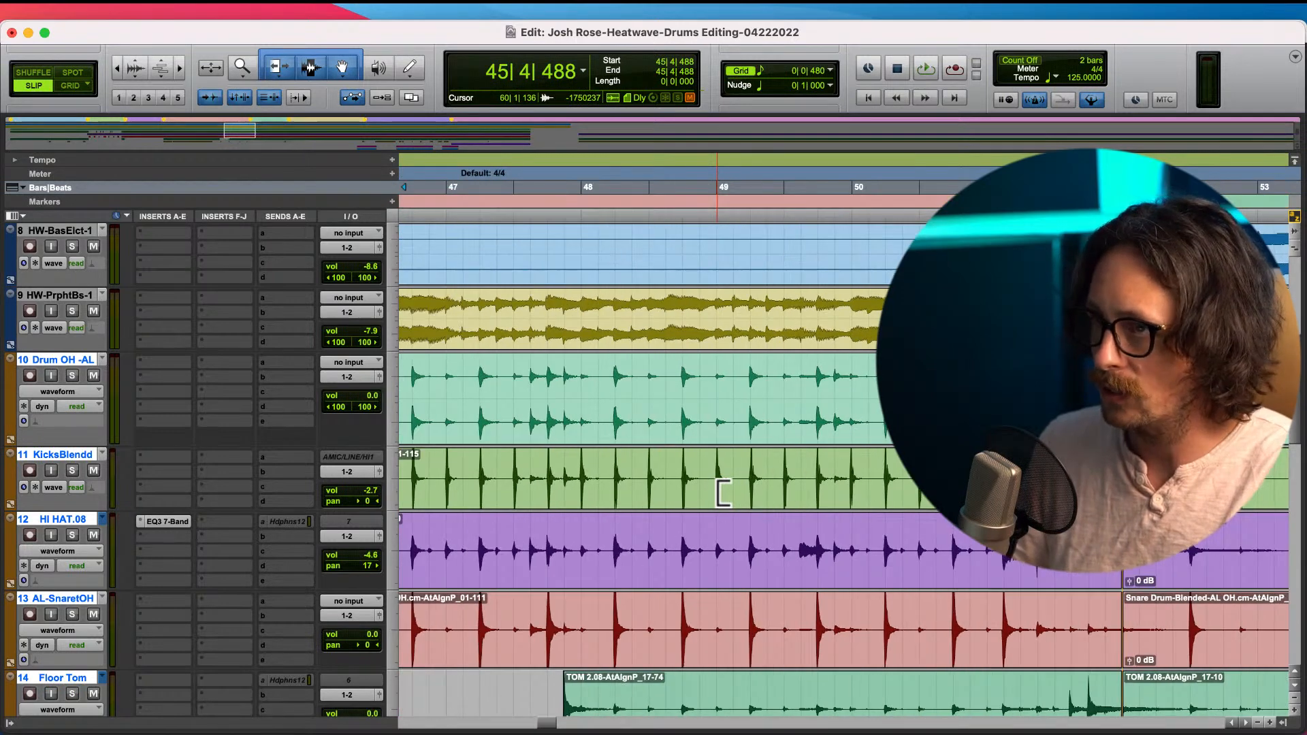
scroll(719, 503, left, 2)
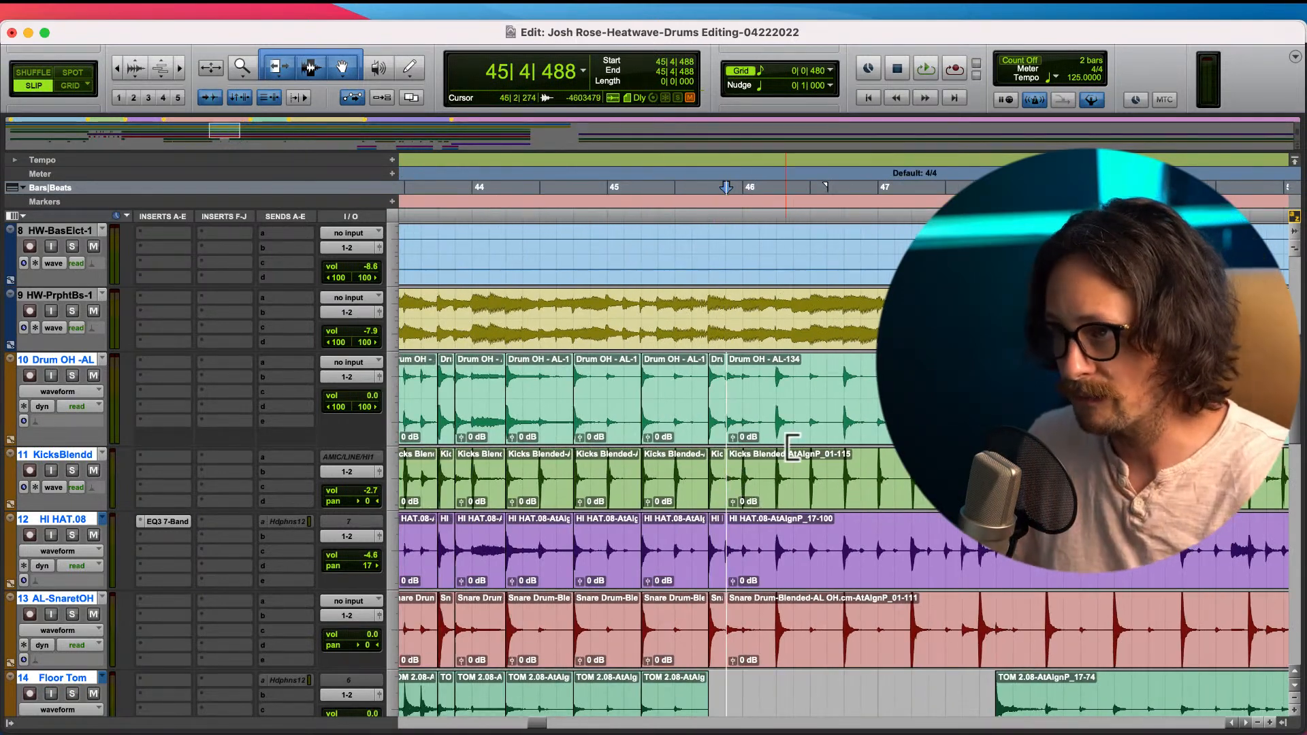
- Select the grouped drum clips starting at 45|4|488, move their start to 45|4|480, and check the grid's note value options
key(t)
key(t)
key(t)
key(t)
key(t)
key(t)
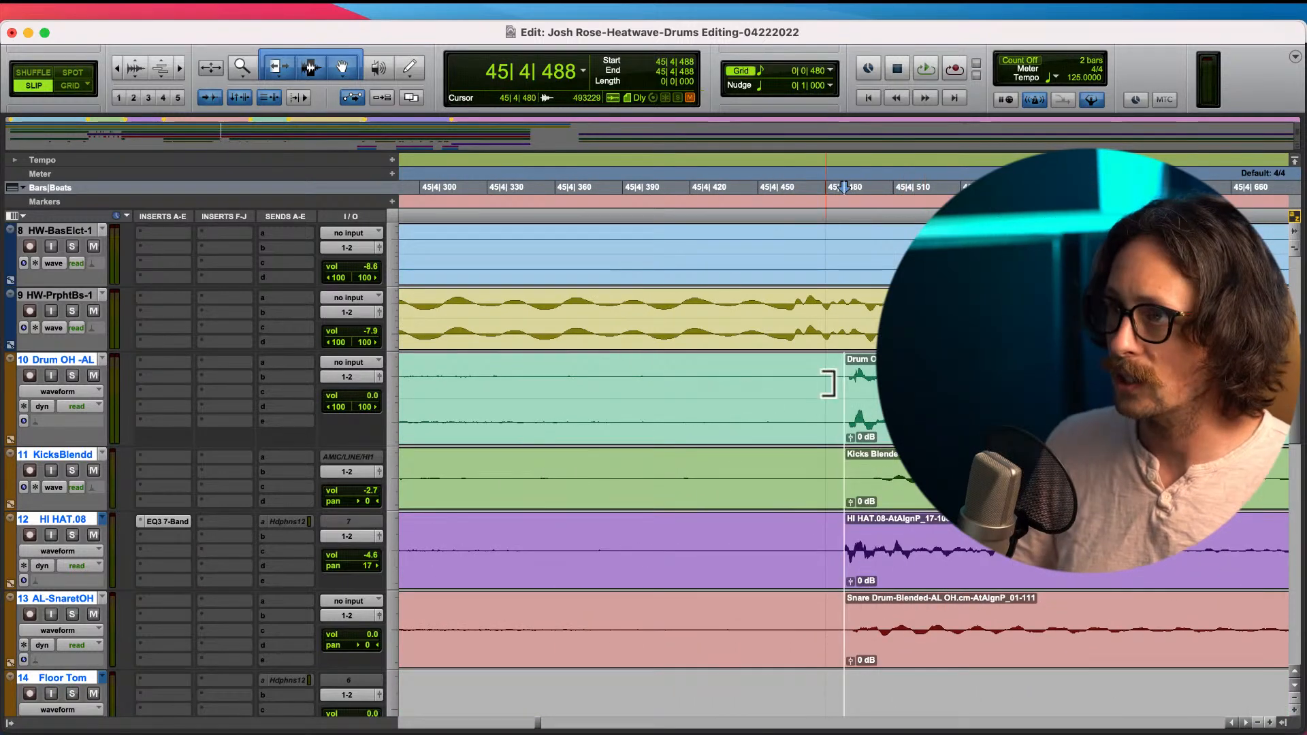
key(shift+Tab)
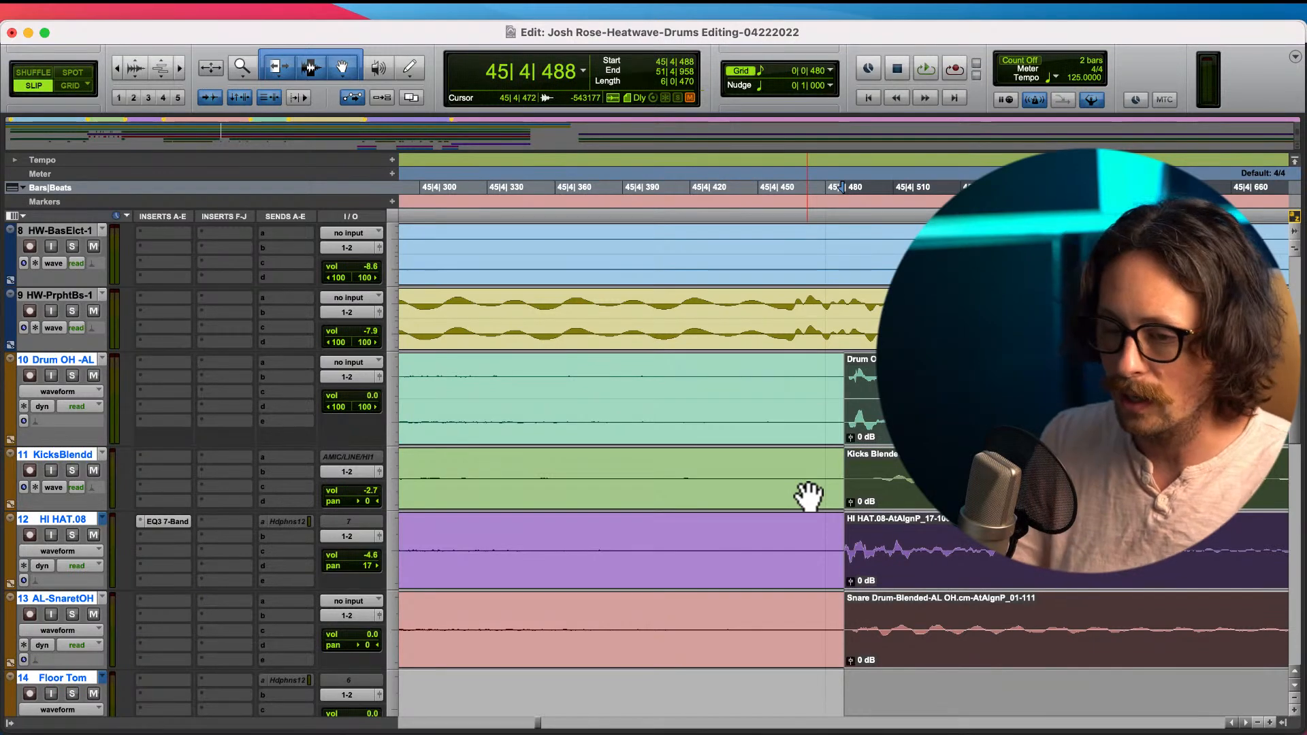
drag(809, 495, 807, 489)
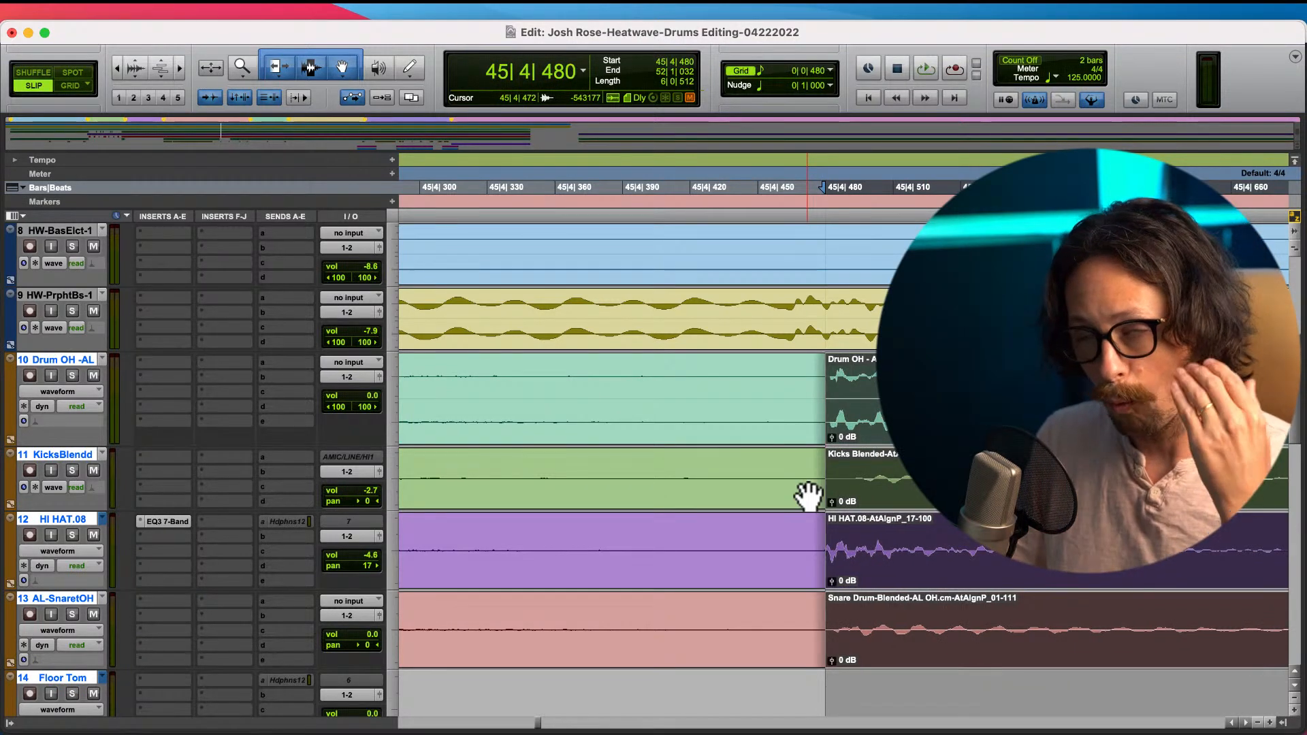
click(830, 68)
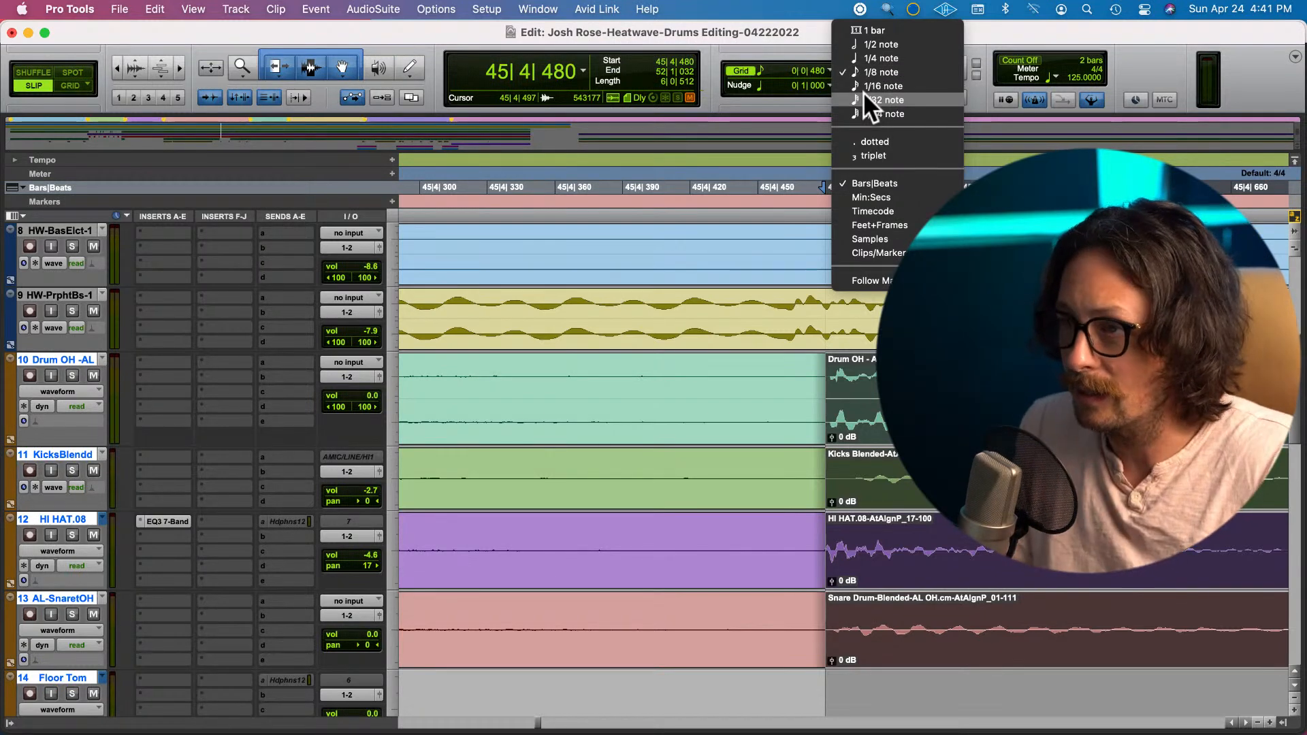
click(823, 487)
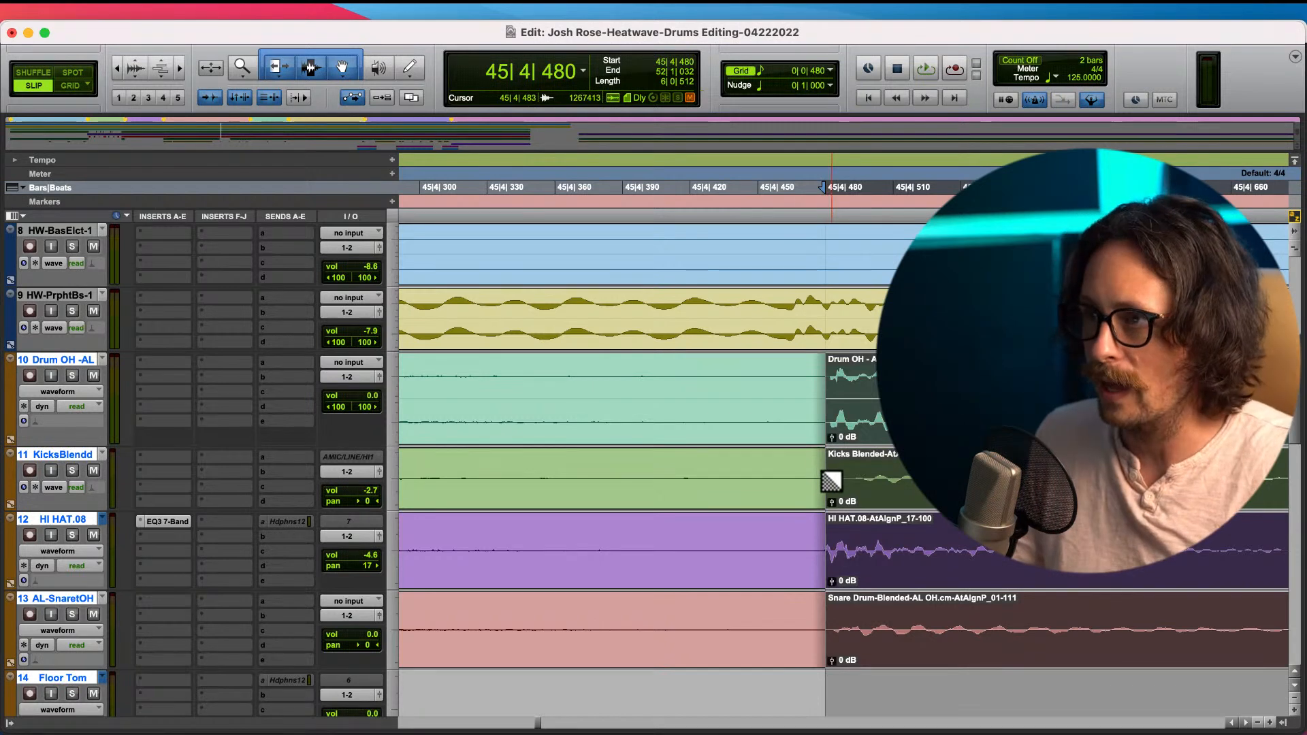
- Extend the start of the moved drum clips back to 45|4|474 and crossfade them with the preceding clips
mouse_move(827, 476)
mouse_down()
mouse_move(784, 491)
mouse_move(813, 494)
mouse_up()
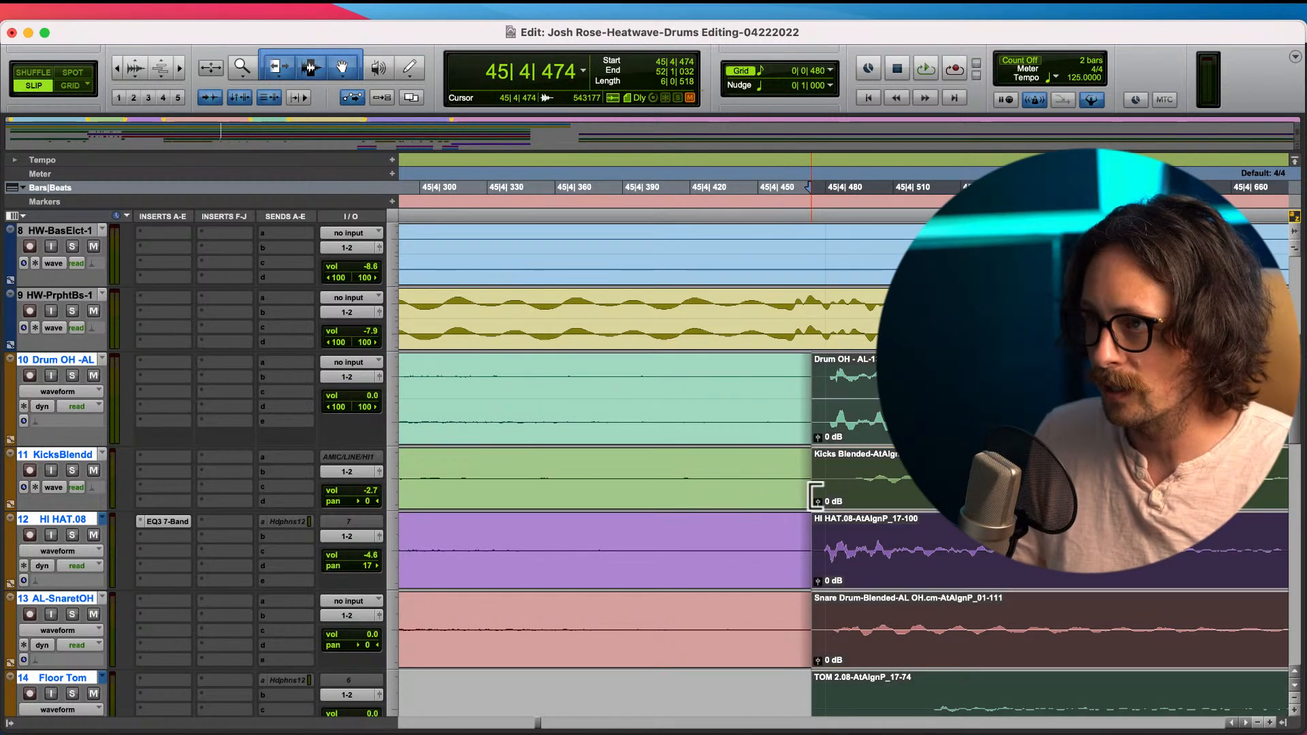
click(812, 568)
drag(812, 585, 811, 590)
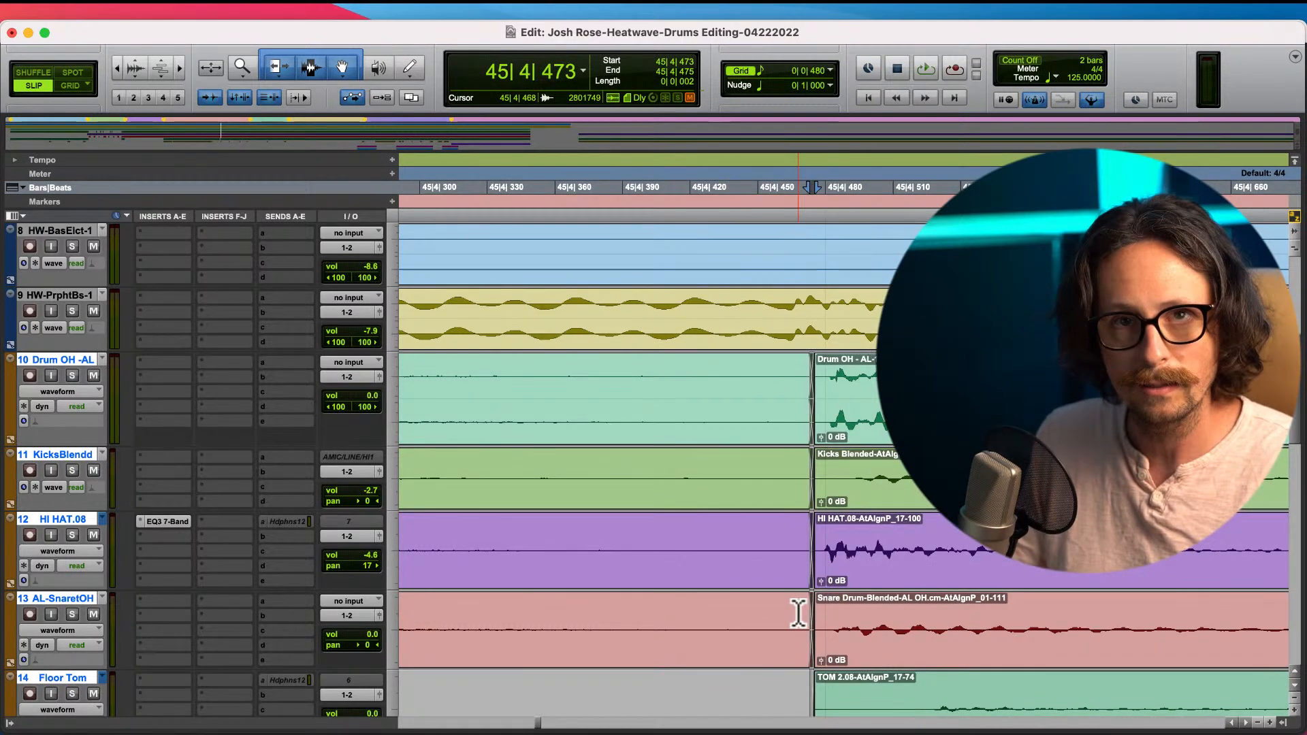
- Examine the short crossfade at 45|4|473 across the grouped drum tracks and the cuts around it
key(e)
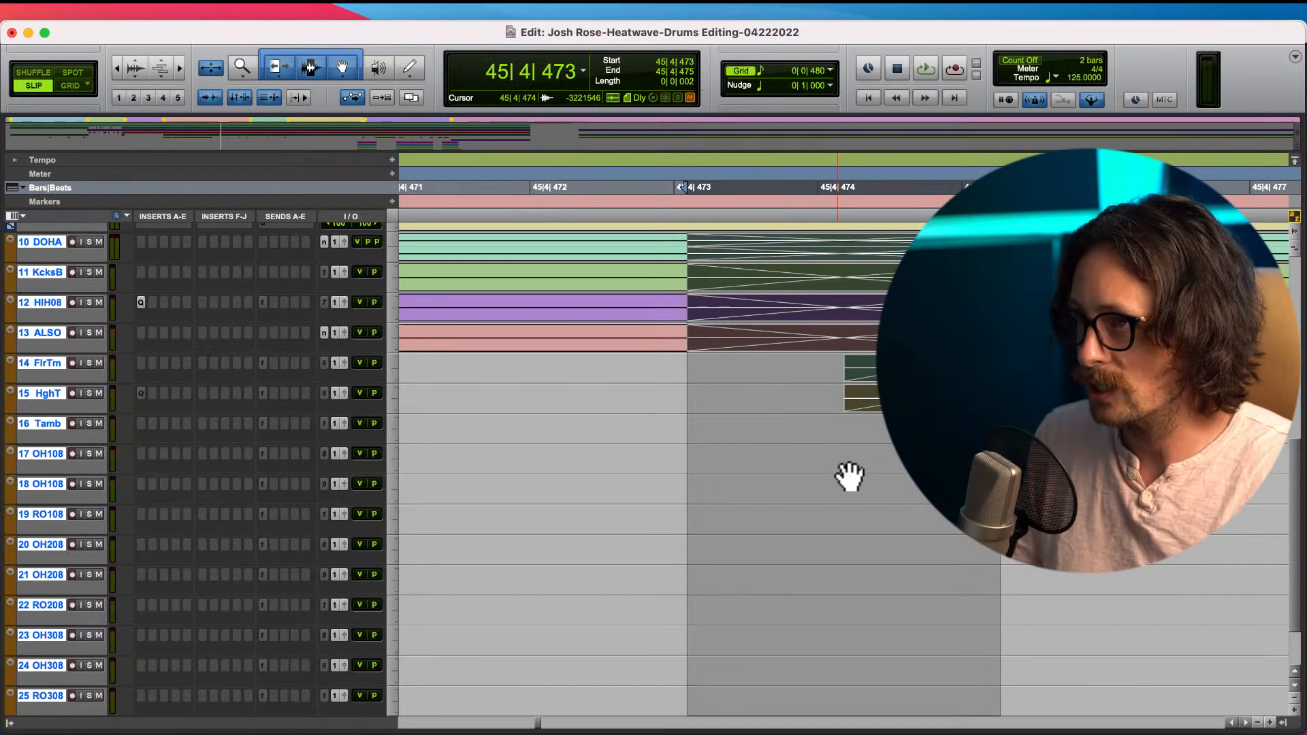
scroll(863, 507, up, 7)
scroll(879, 551, down, 4)
key(r)
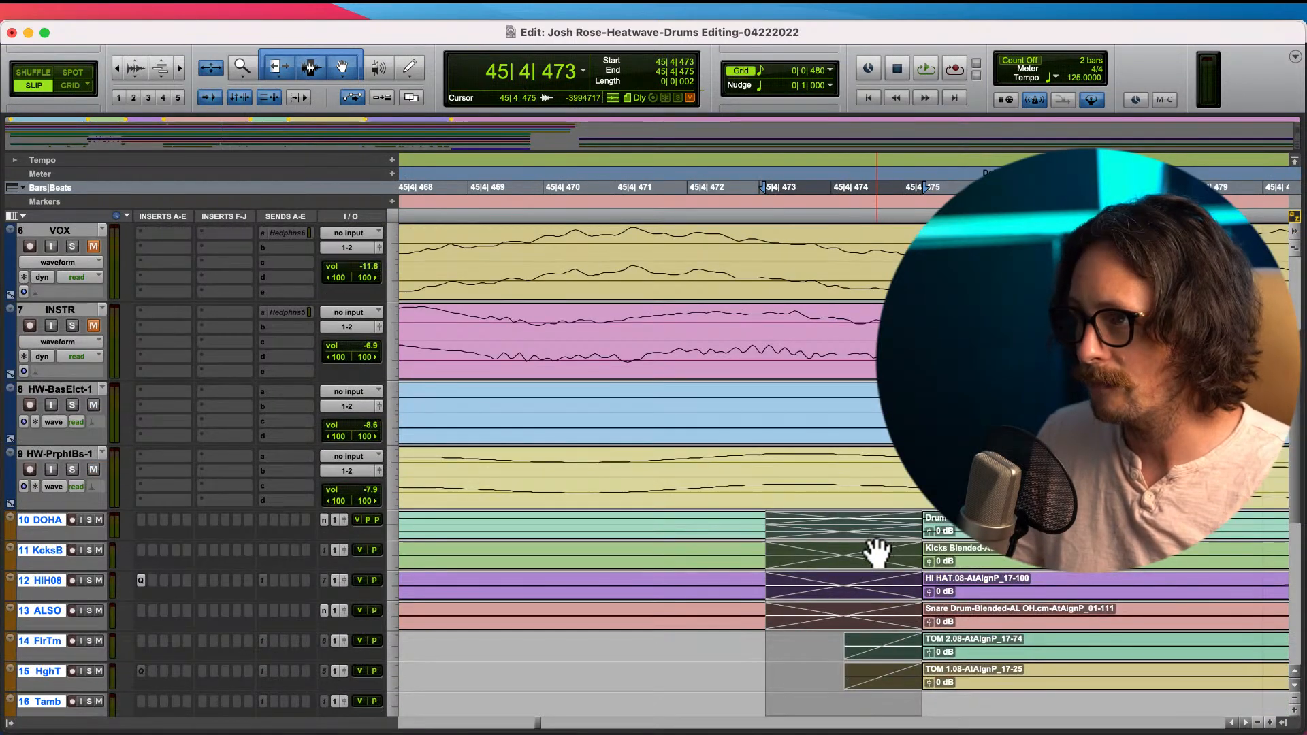
key(r)
key(r)
key(r)
key(r)
key(r)
key(r)
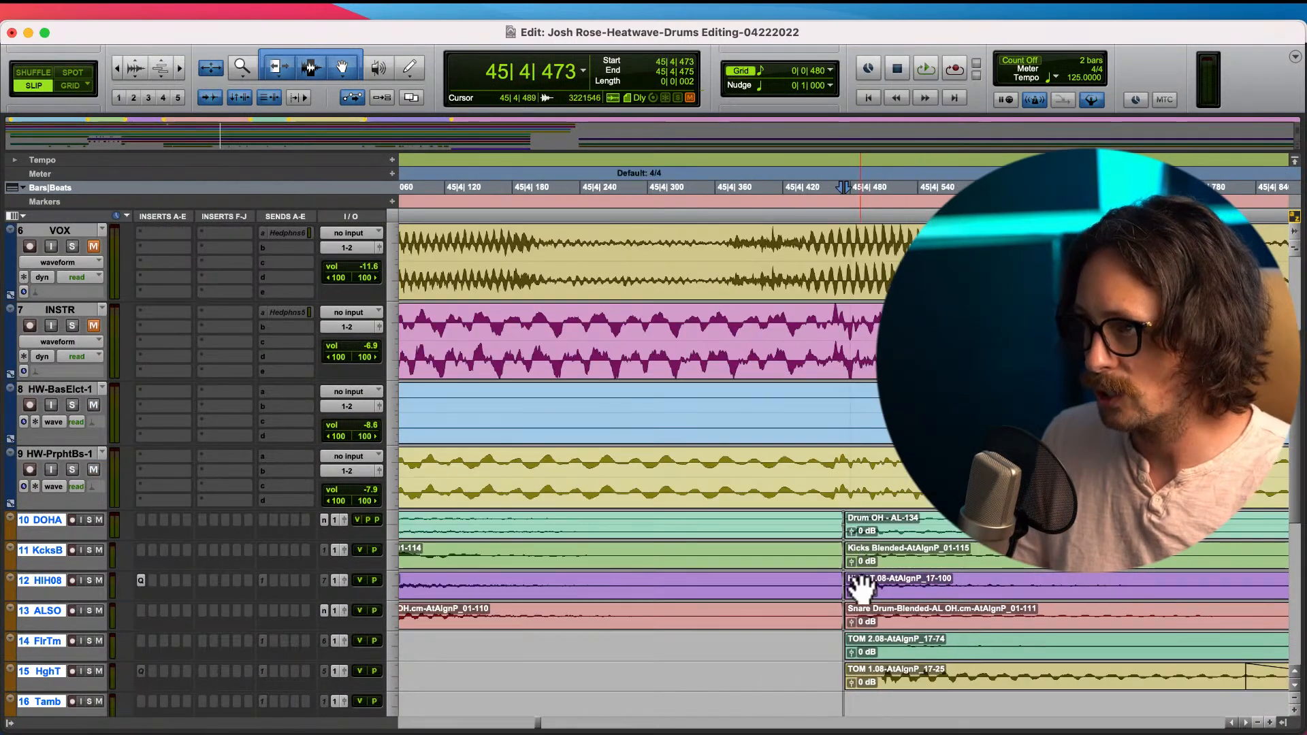
key(r)
key(r)
scroll(860, 587, down, 4)
scroll(831, 343, up, 3)
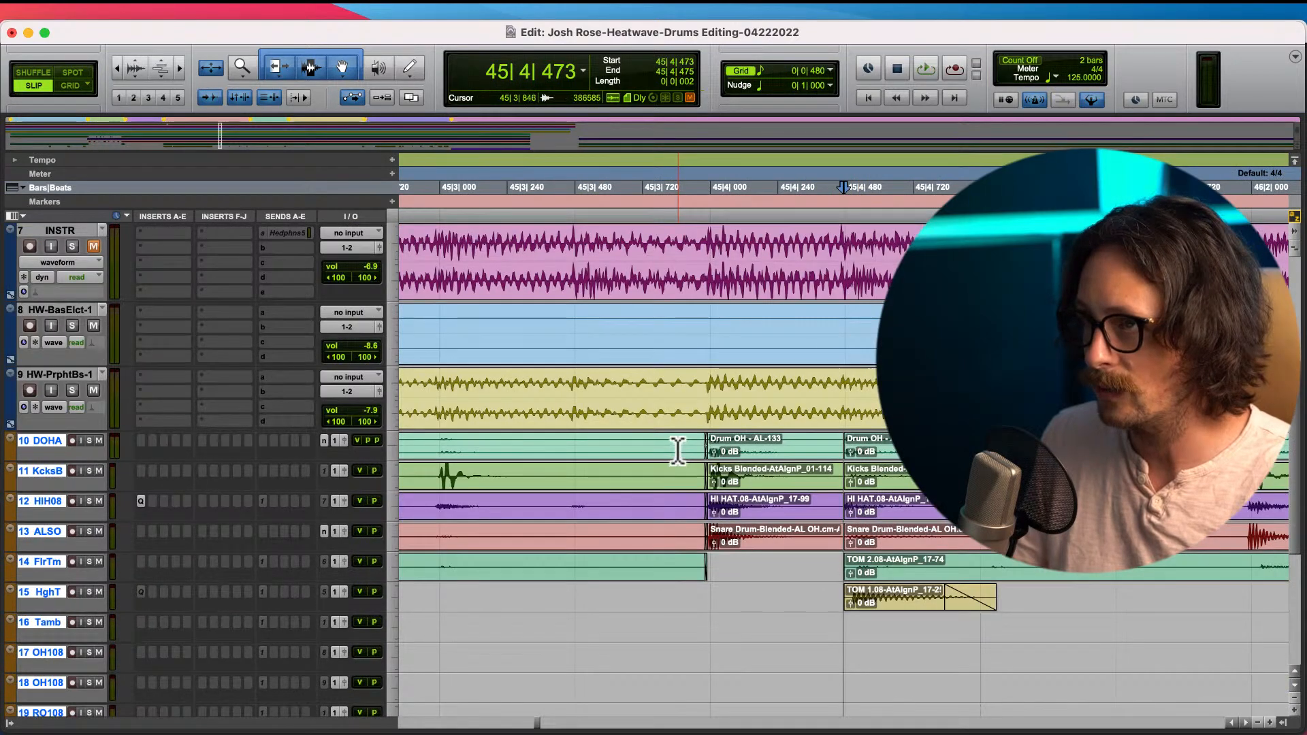
key(r)
- Place the edit cursor at 45|4|707 and enlarge the height of the grouped drum tracks
click(720, 444)
click(876, 442)
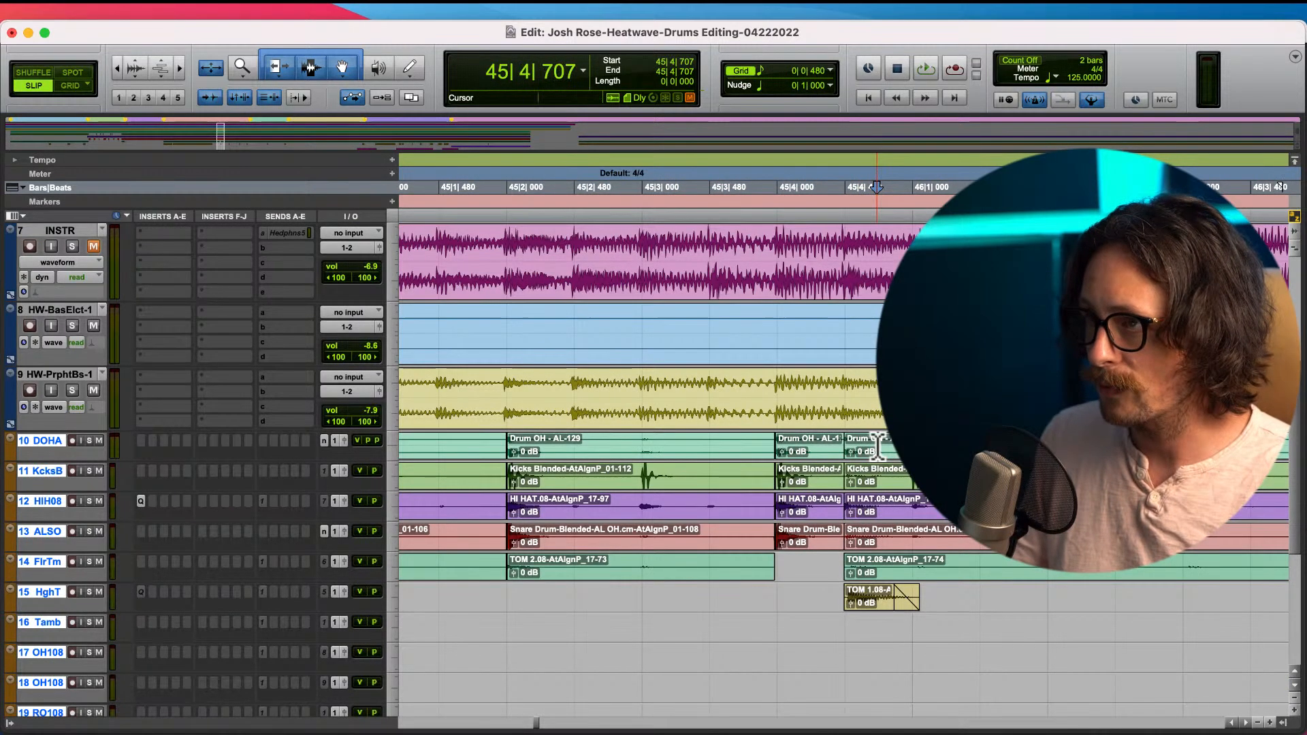
key(t)
key(t)
key(t)
key(t)
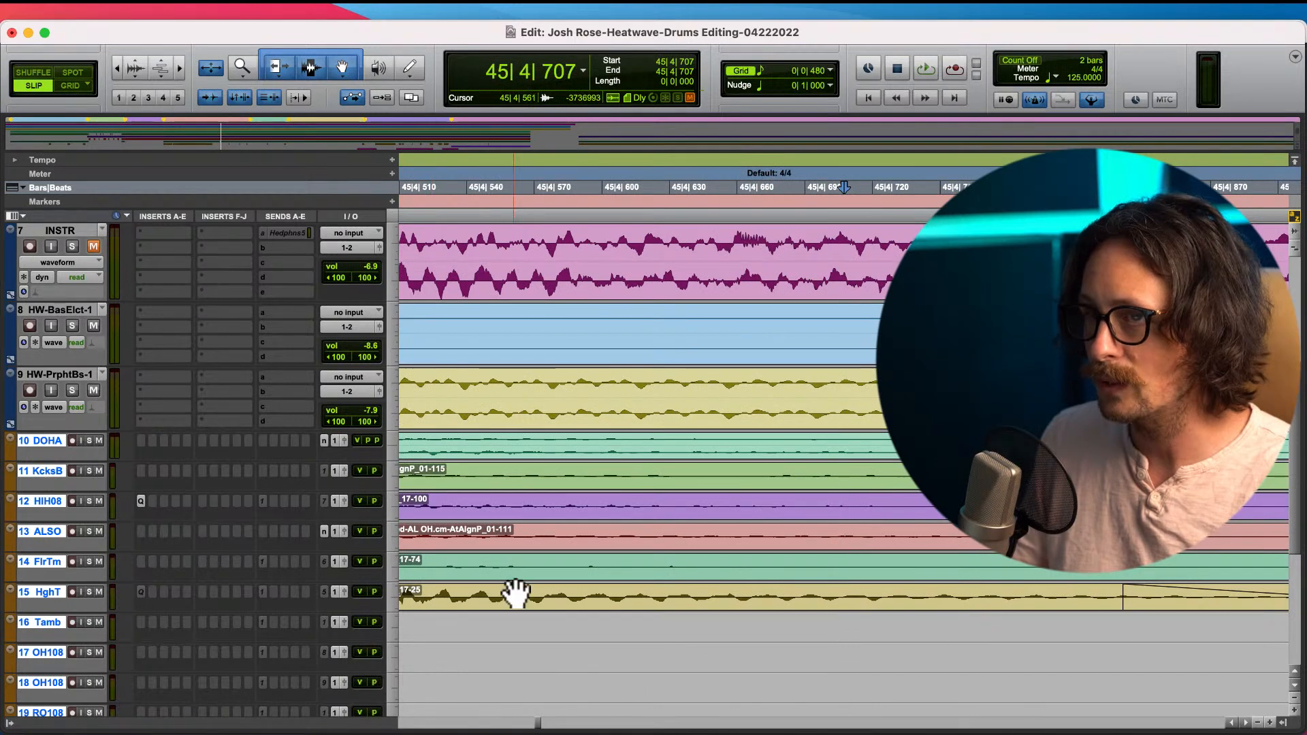
drag(43, 490, 47, 537)
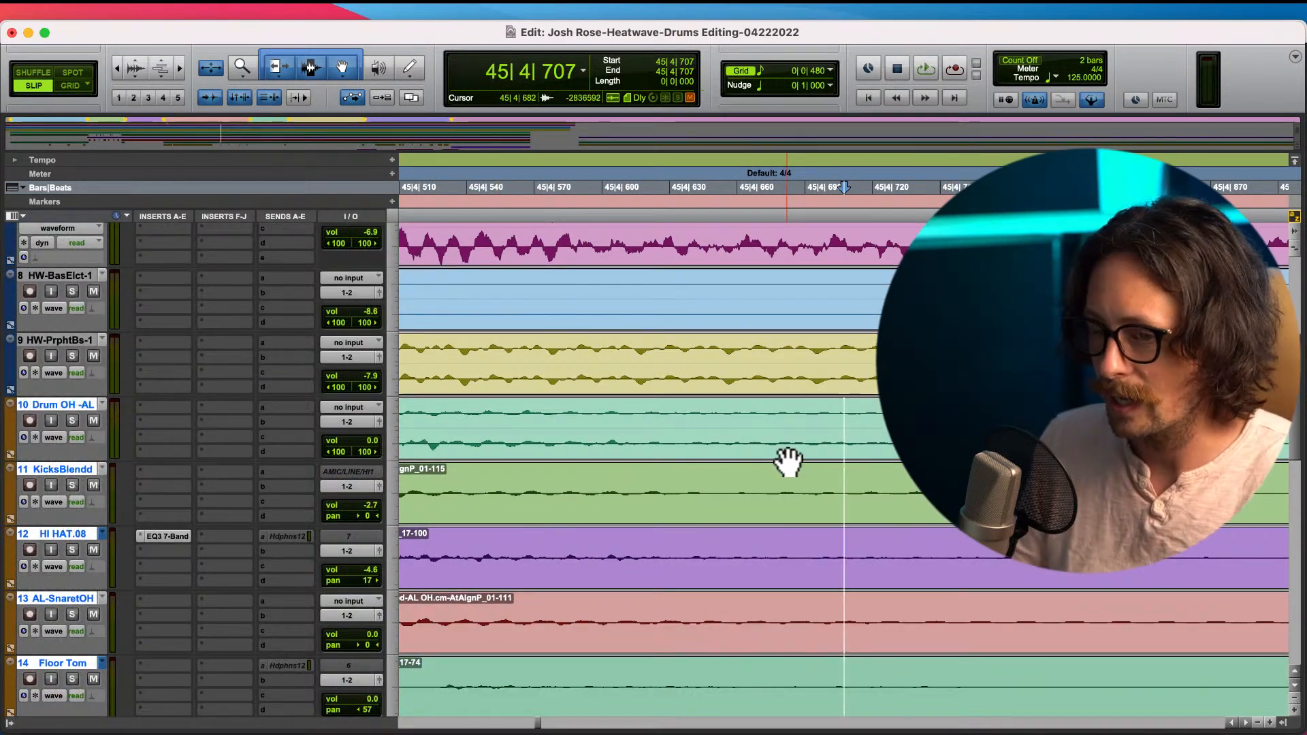
- Place the edit cursor at 45|4|945 across the grouped drum tracks and inspect the kick hit at 46|1
key(r)
key(r)
key(r)
key(t)
key(t)
key(t)
key(t)
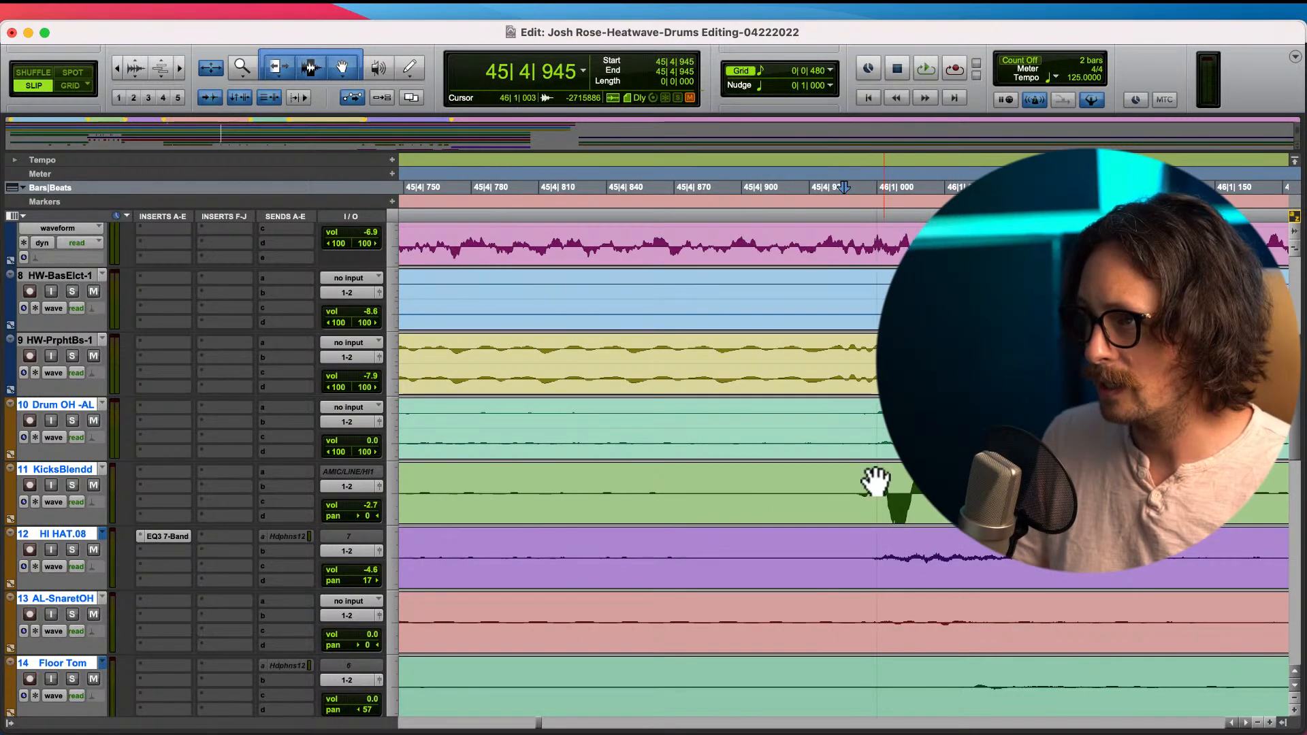
- Cut the clips across the grouped drum tracks at 46|1|944, just before the snare and kick hit
key(r)
key(r)
key(r)
key(r)
key(r)
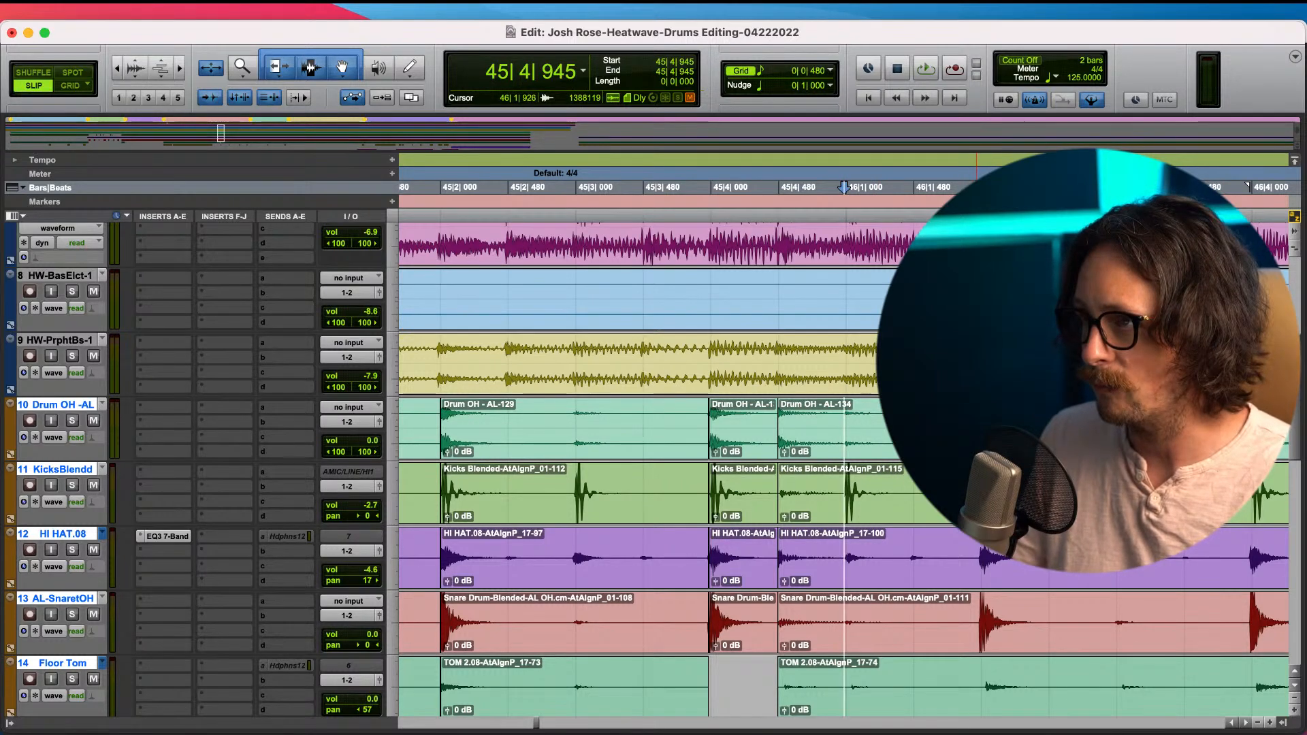
click(976, 479)
key(t)
key(t)
key(t)
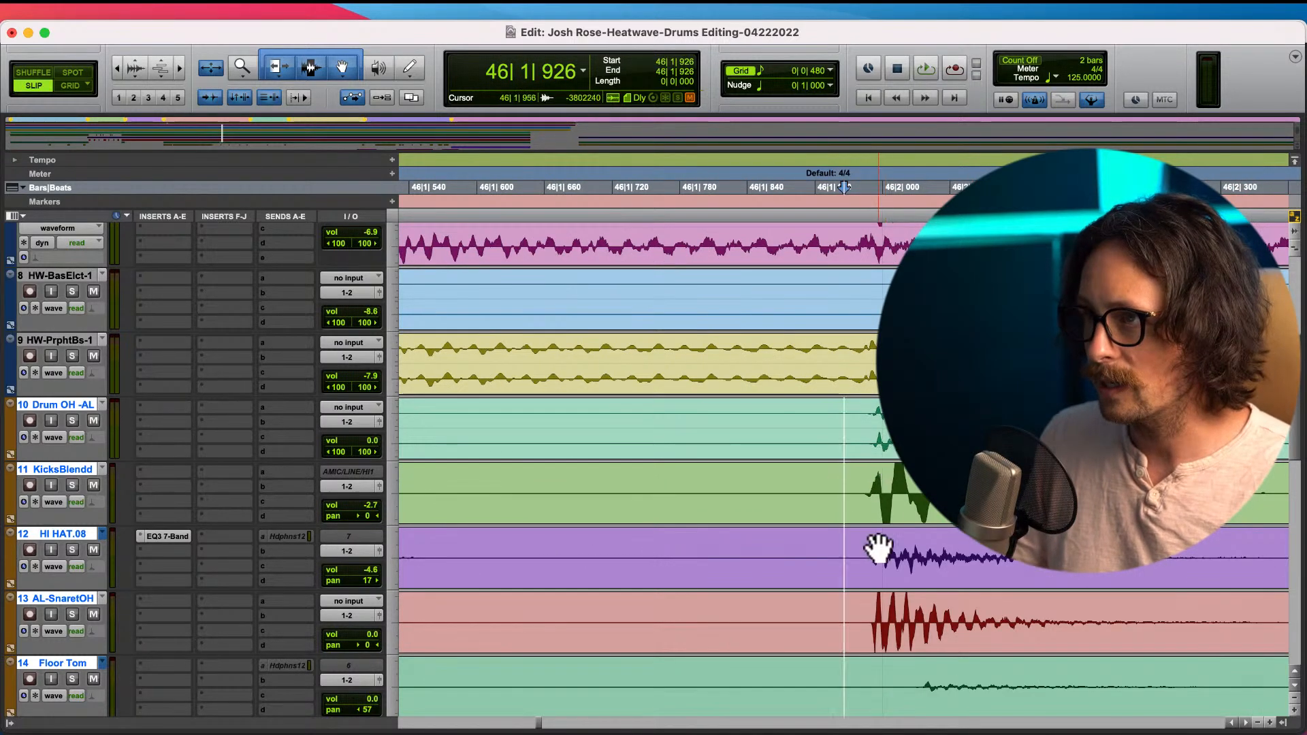
key(t)
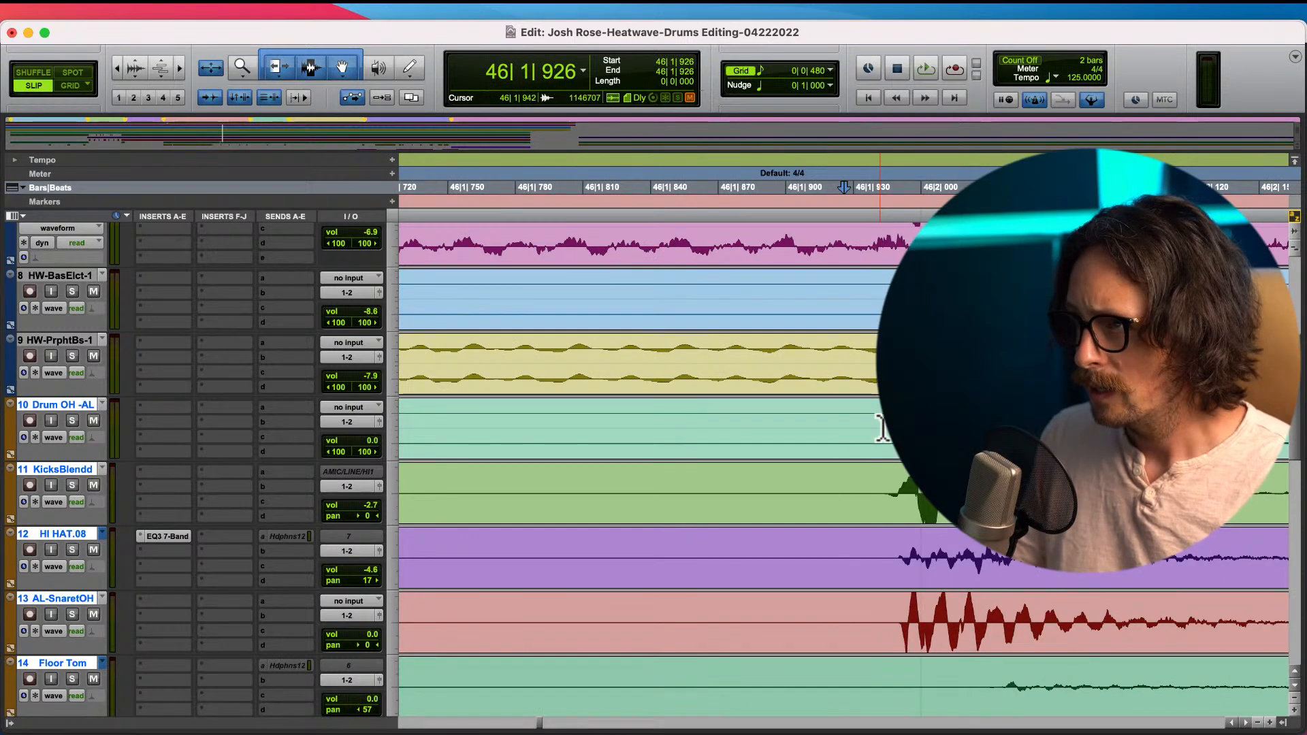
click(882, 428)
key(t)
key(t)
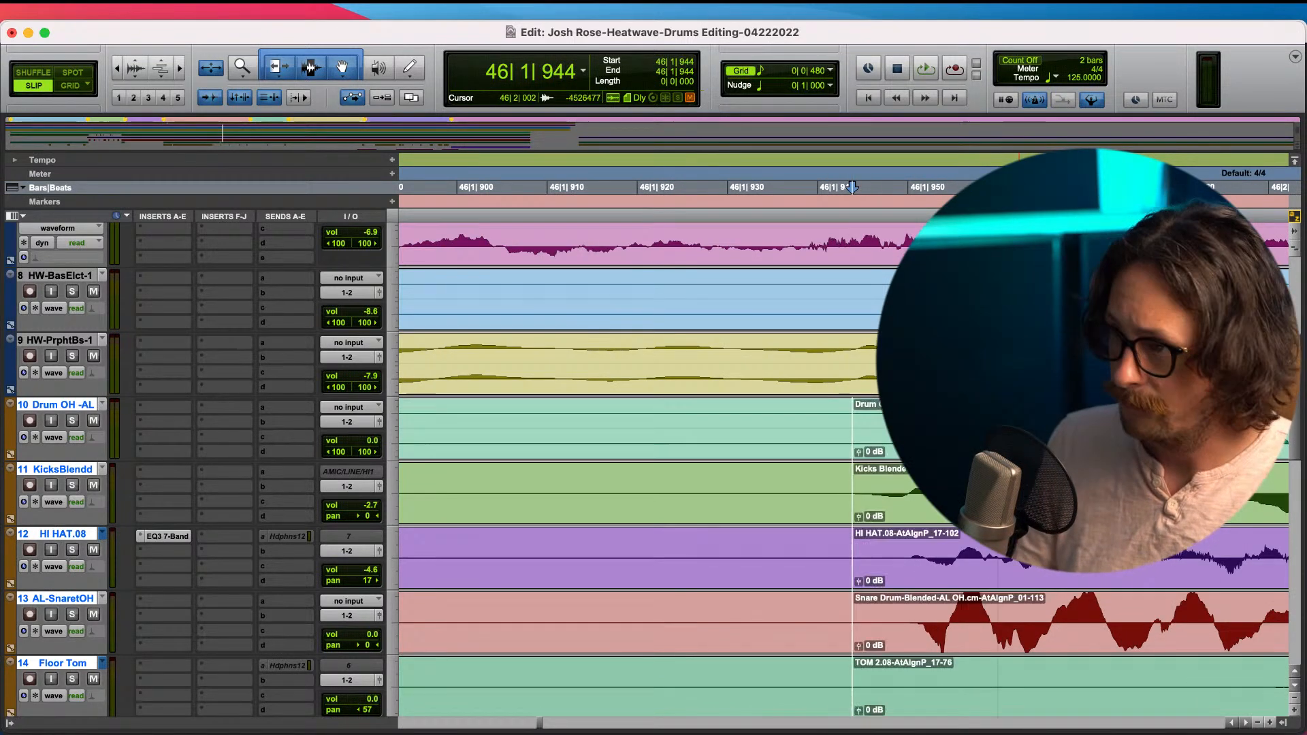
- Try to quantize the grouped drum clips following the 46|1|944 cut to 46|2|000 on the grid
key(shift+Tab)
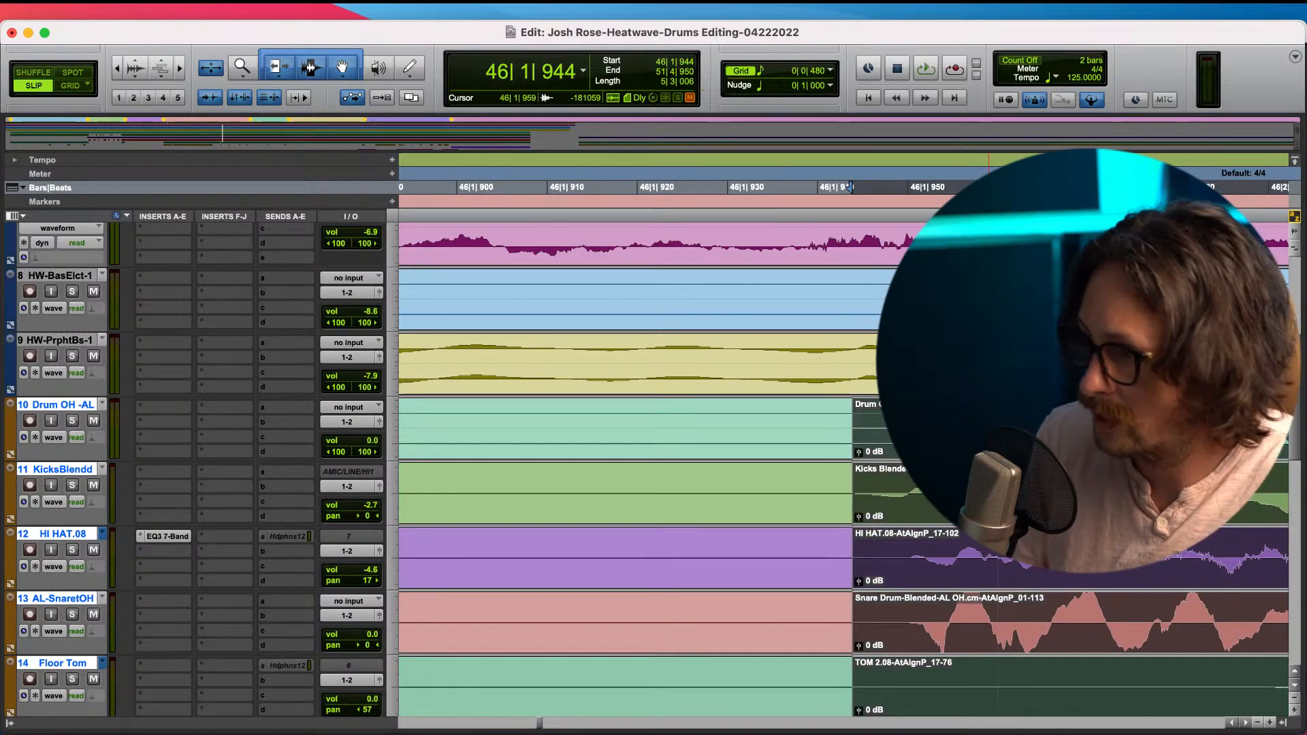
key(super+0)
scroll(896, 550, down, 5)
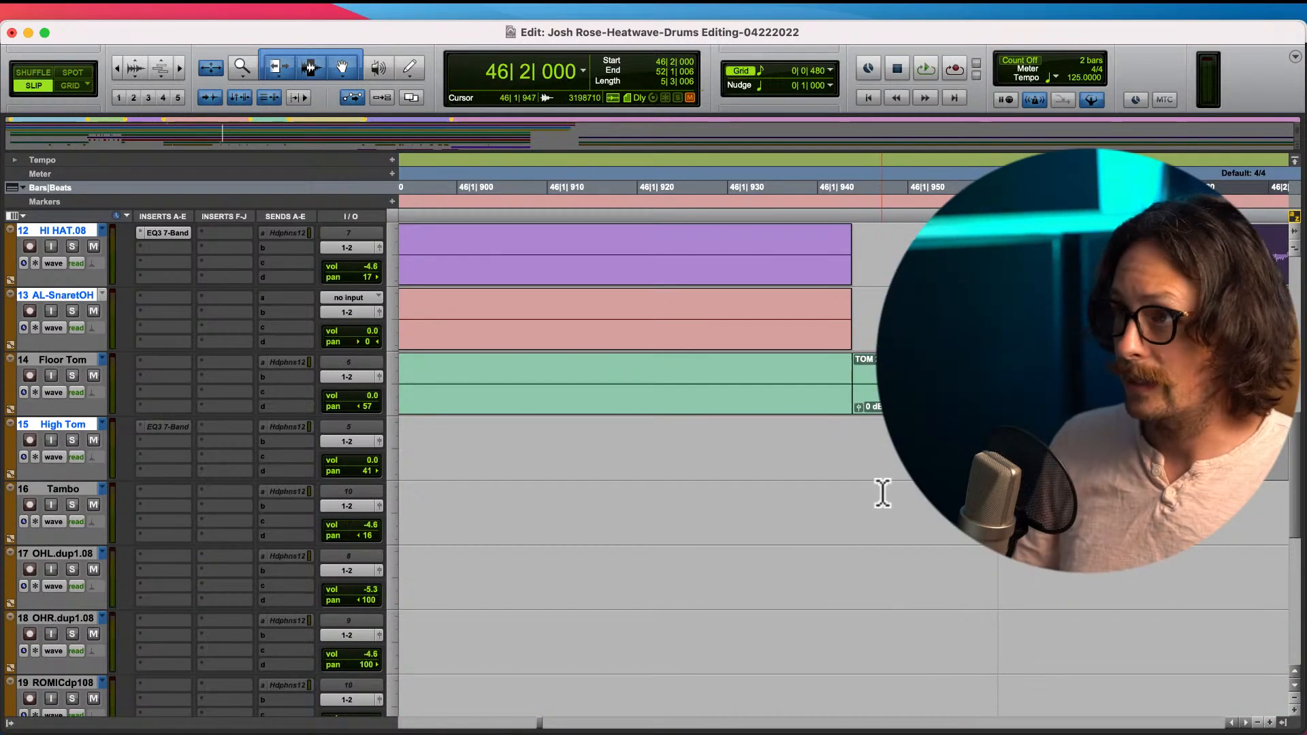
key(super+z)
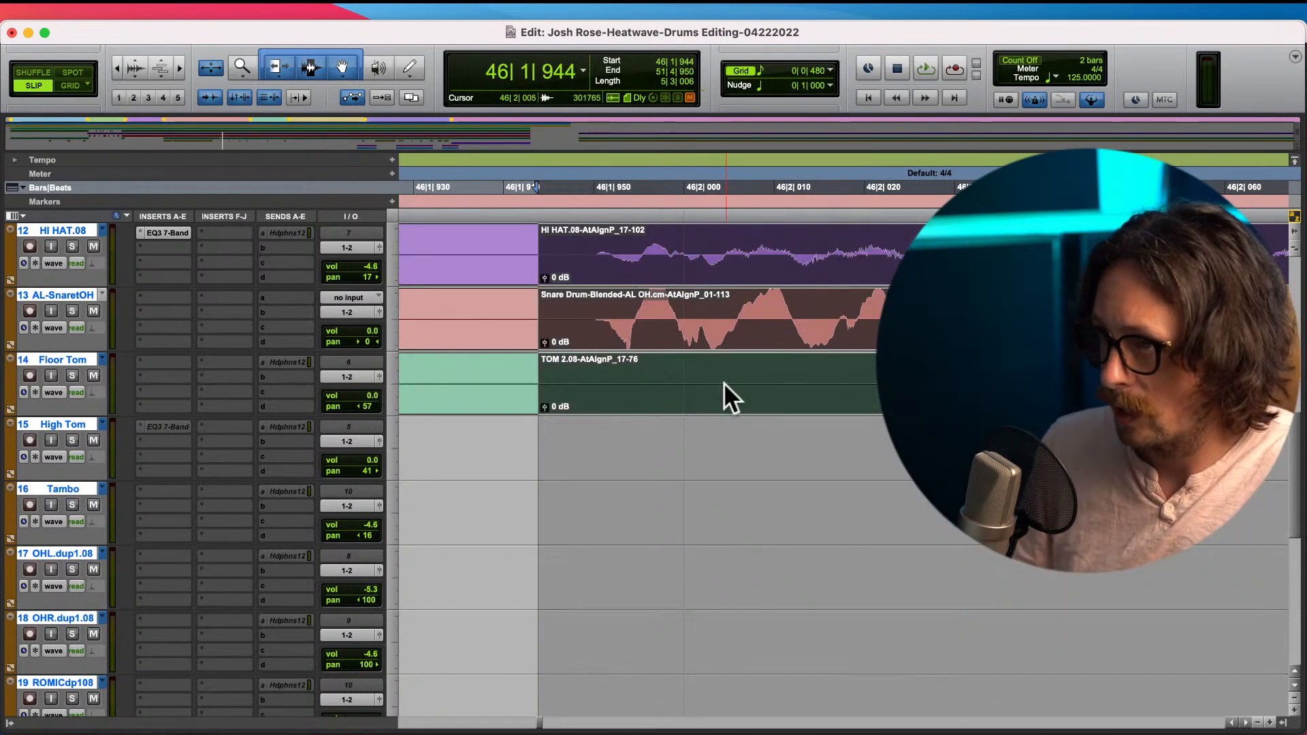
- Examine the grouped drum hits following the cut at 46|1|944, from bar 46 through bar 48
scroll(670, 504, up, 3)
key(r)
key(r)
key(r)
key(r)
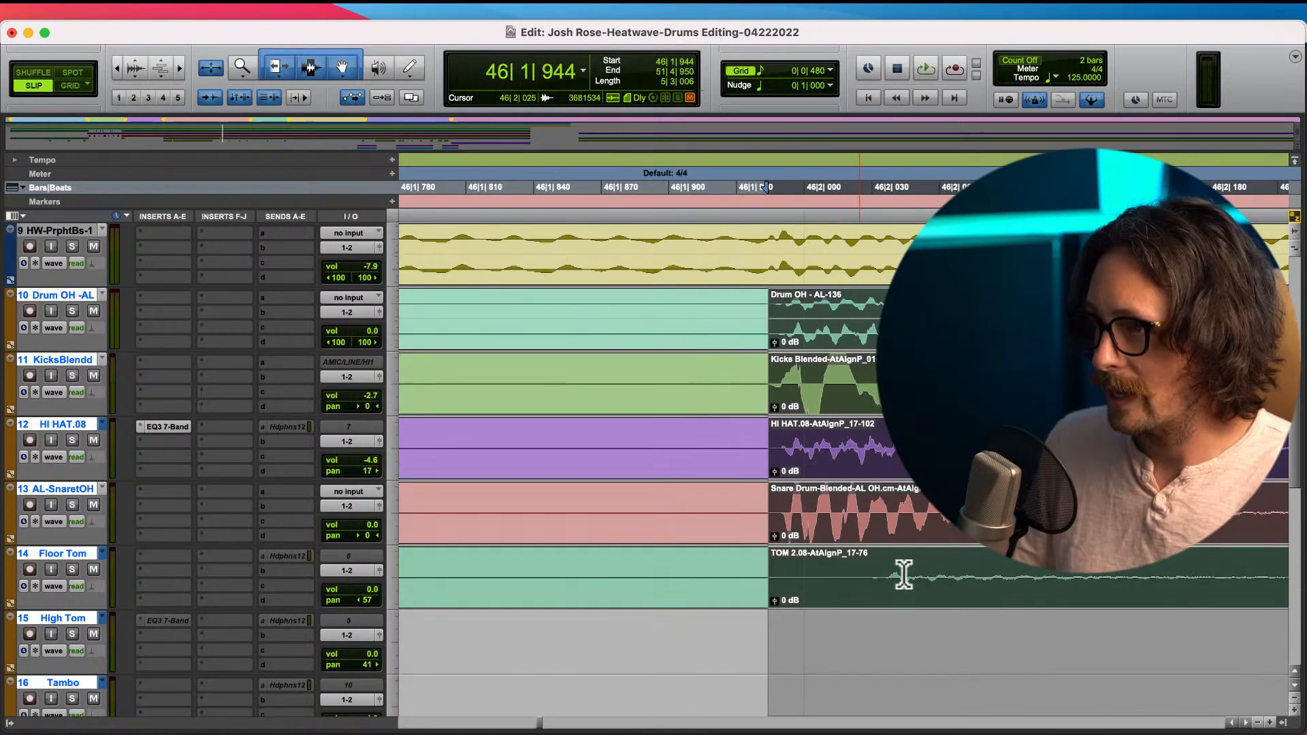
scroll(897, 565, right, 5)
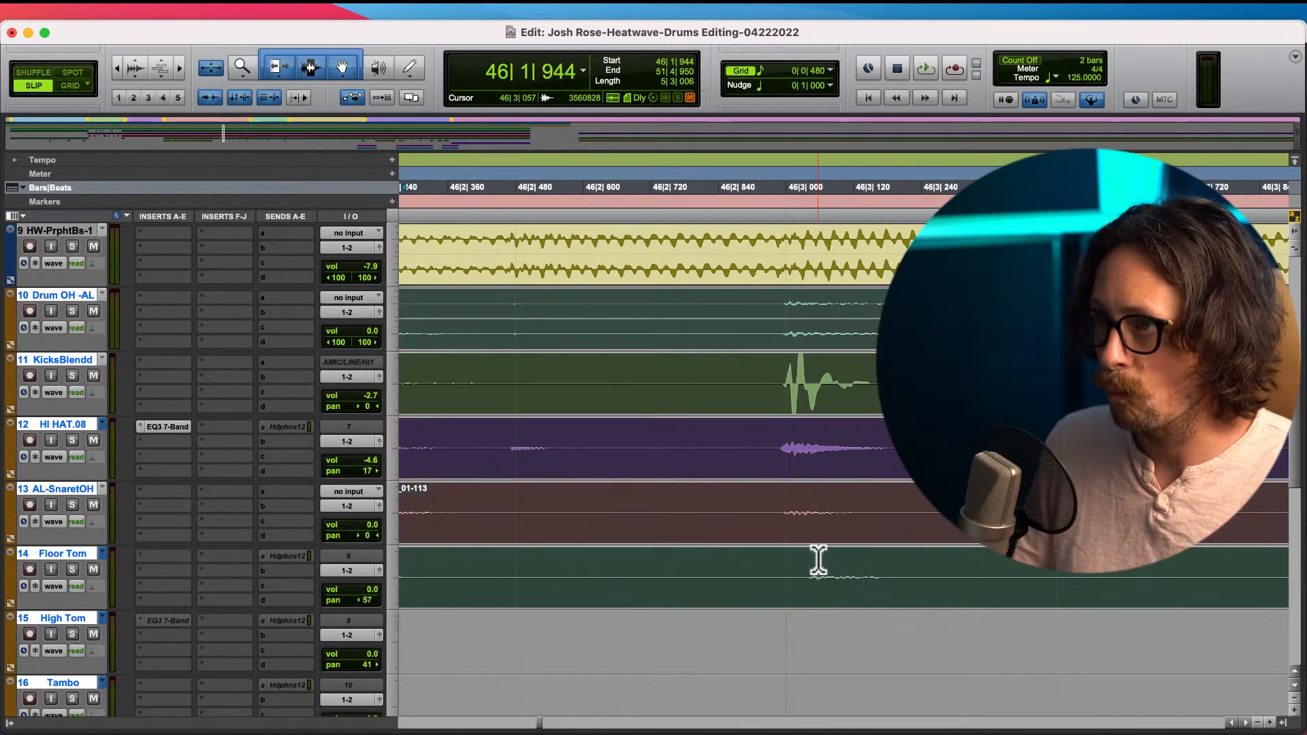
key(r)
key(r)
key(r)
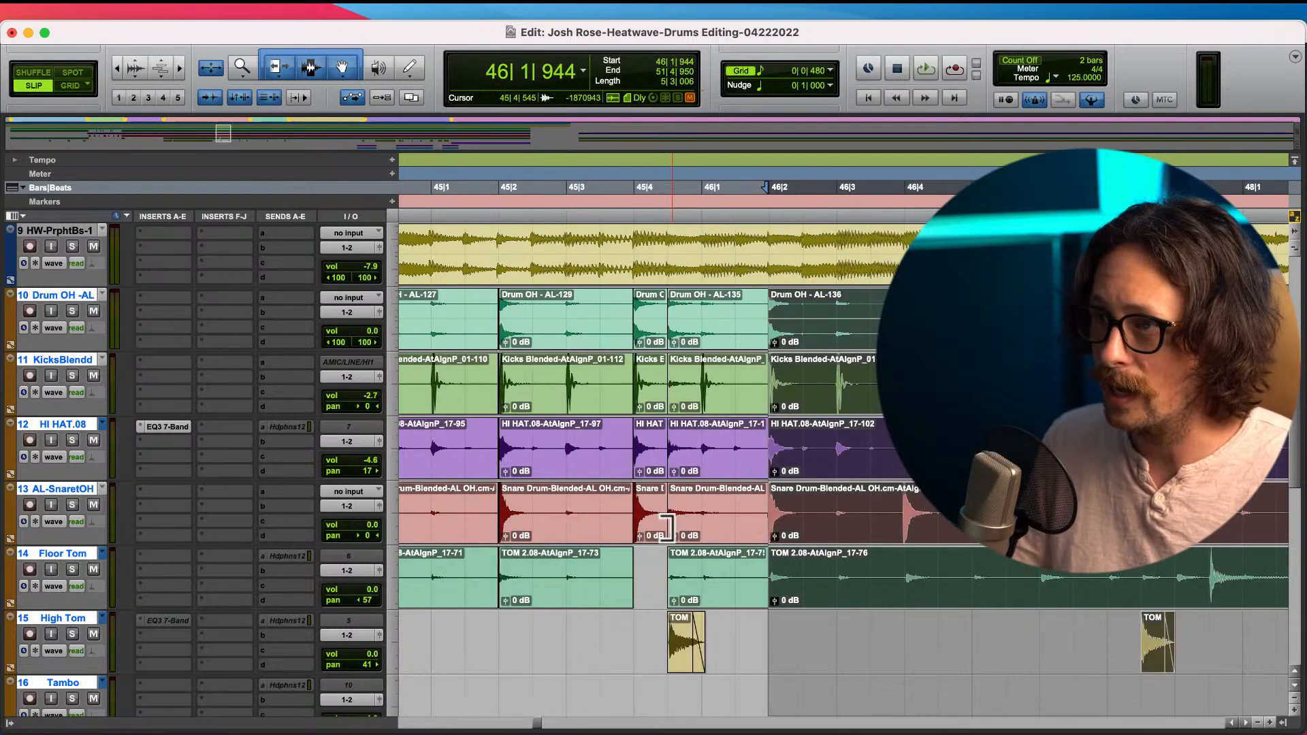
scroll(747, 552, right, 5)
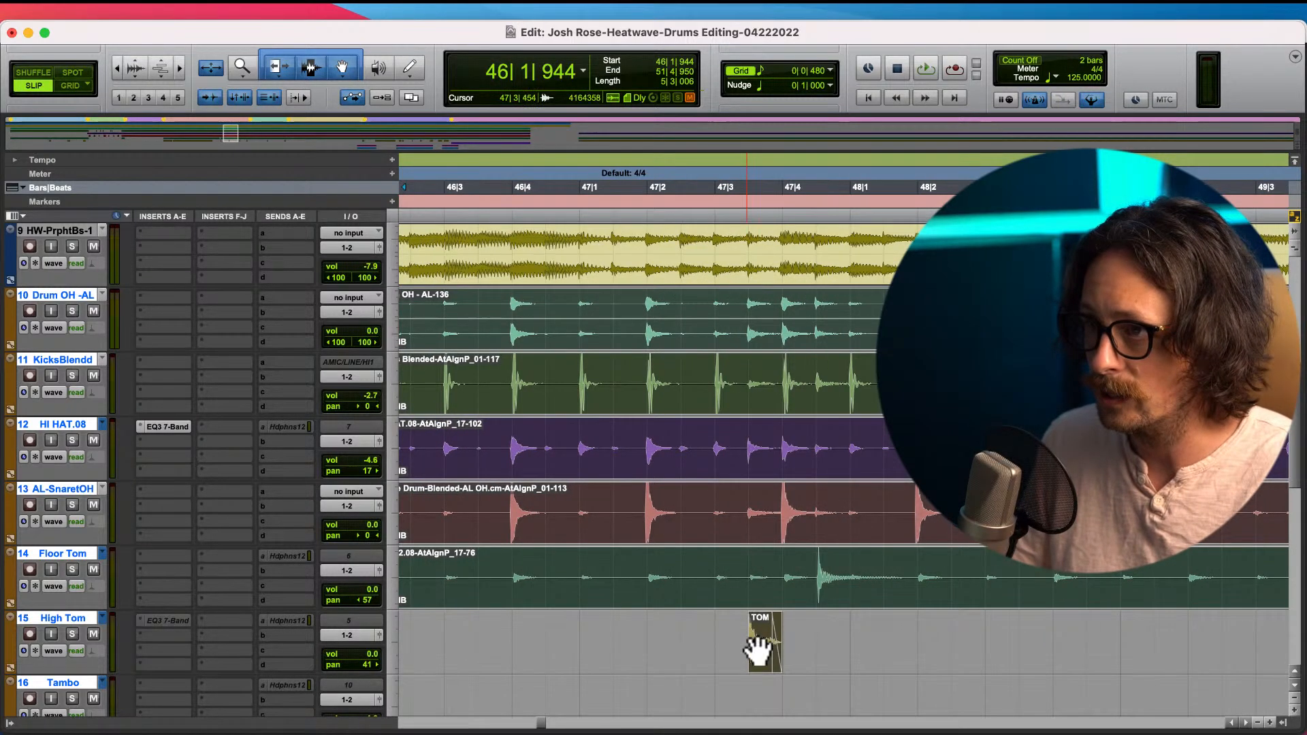
scroll(575, 624, left, 1)
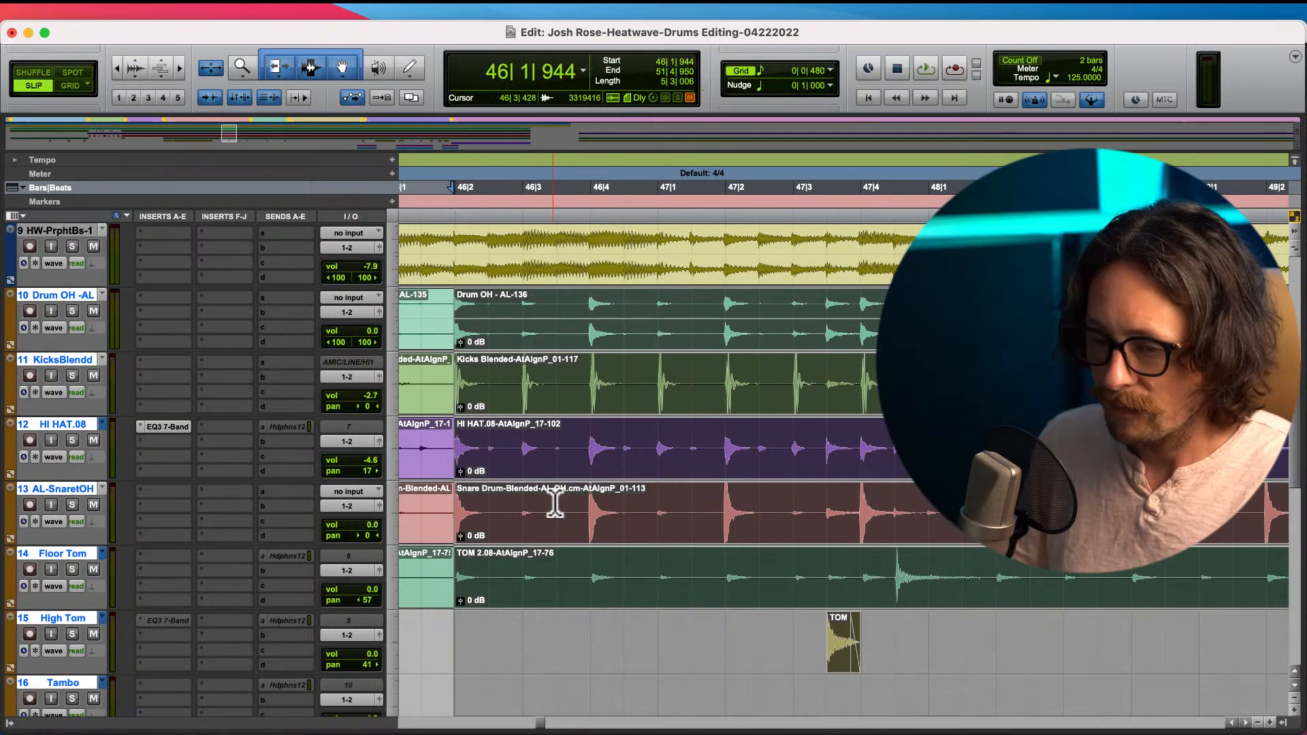
- Inspect the cut at 46|1|944 up close and reselect the grouped drum clips that follow it
key(t)
key(t)
key(t)
key(t)
key(t)
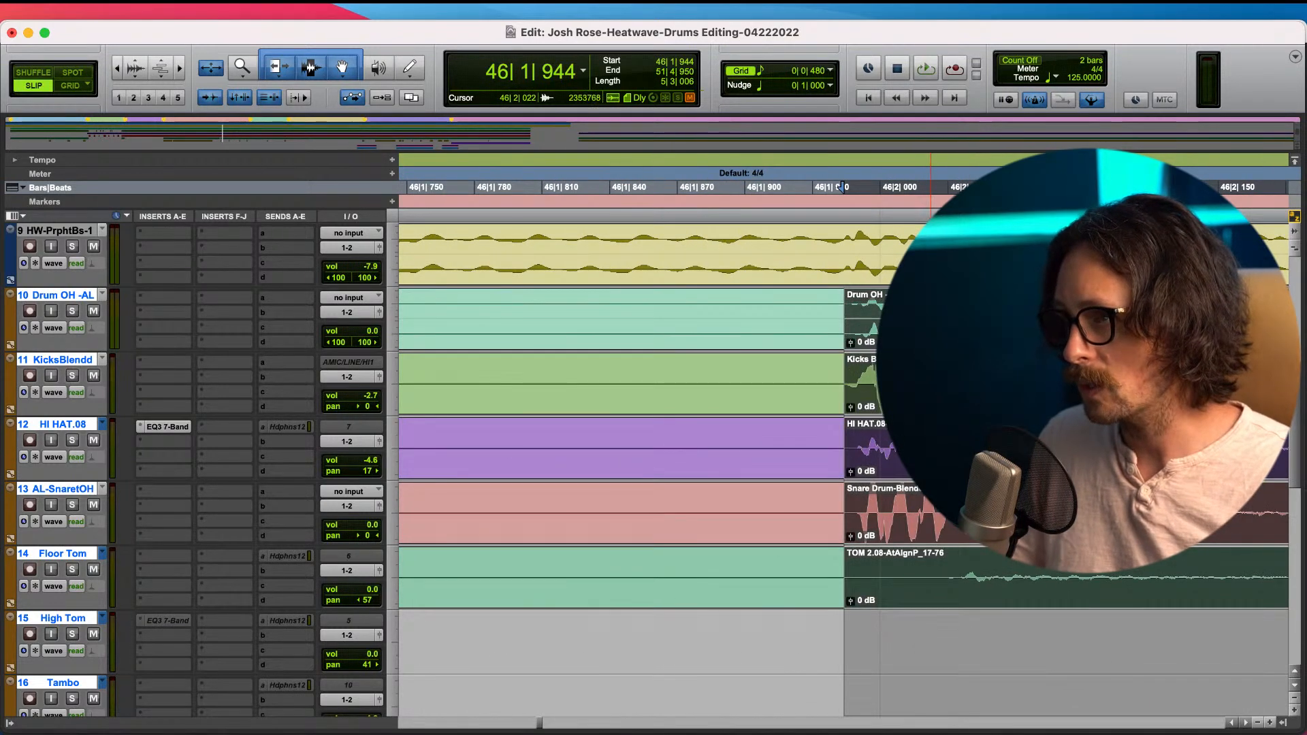
key(r)
key(r)
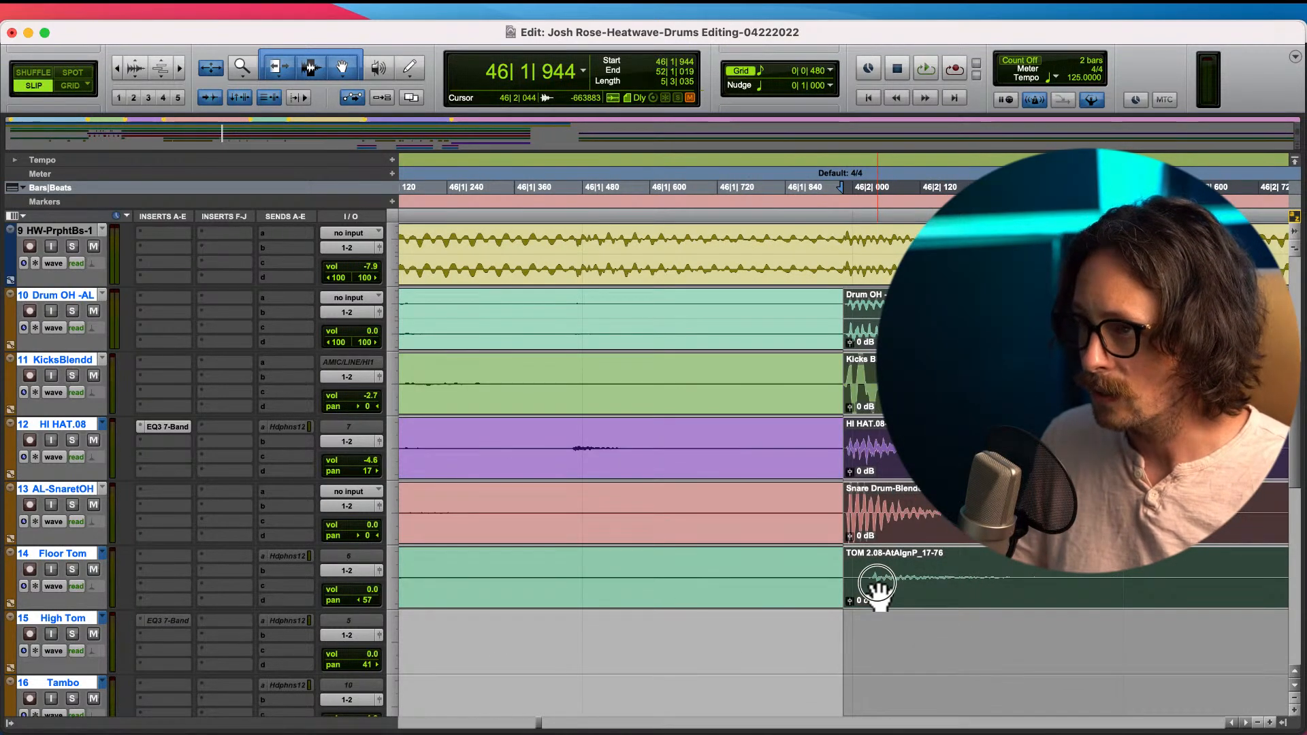
click(809, 577)
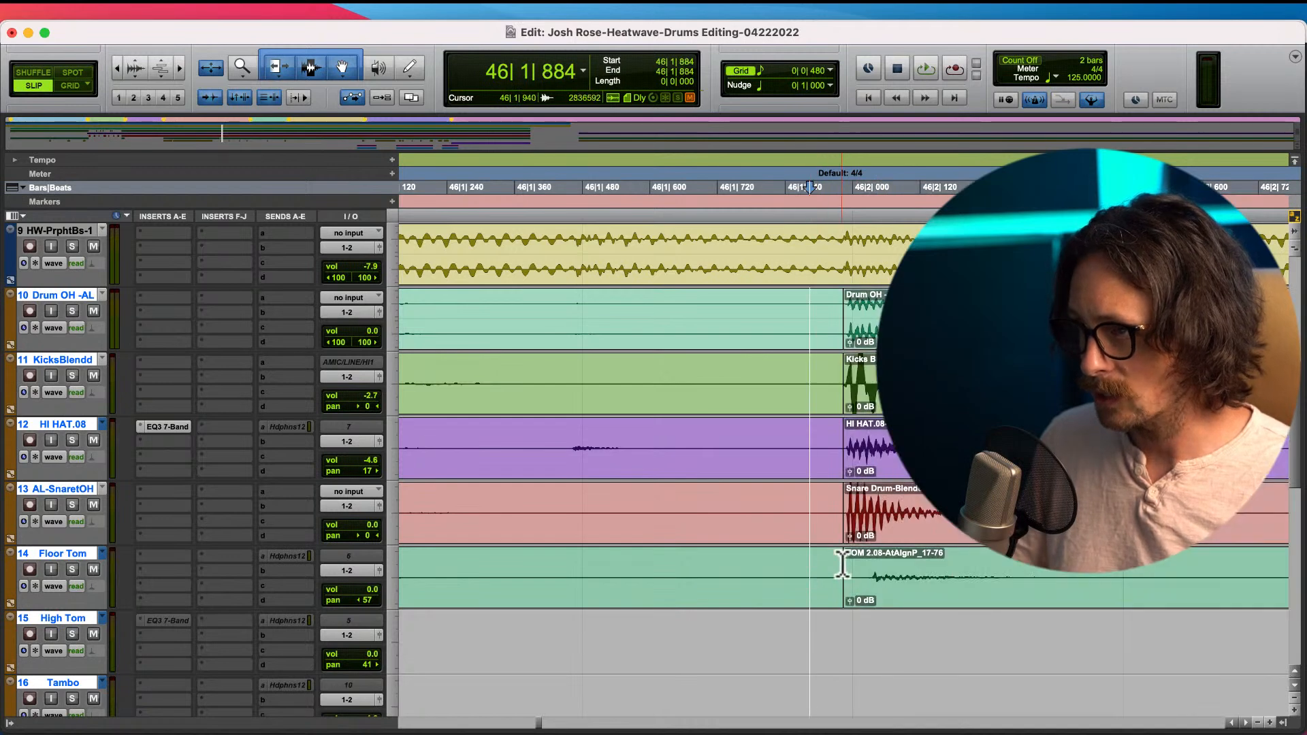
click(897, 543)
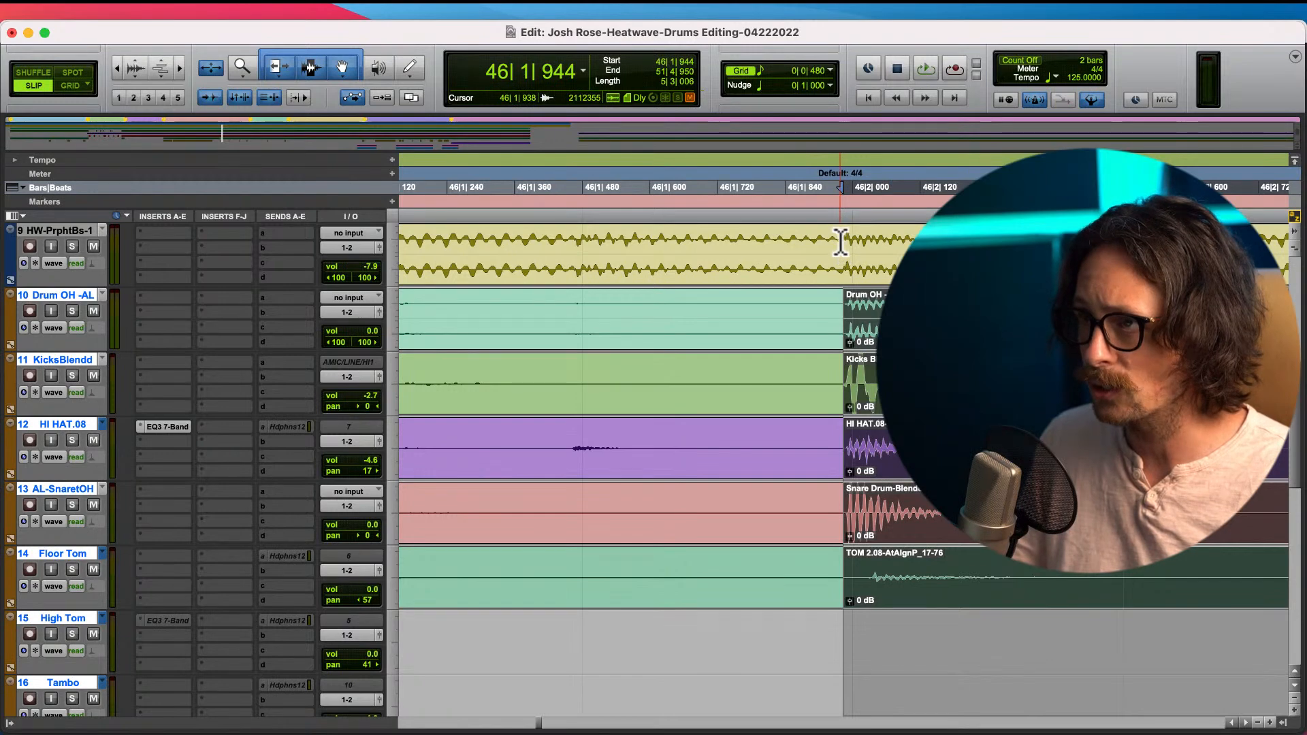
- Play back the drums from 45|1|337 through the uncut hits up to about bar 50
key(r)
key(r)
key(r)
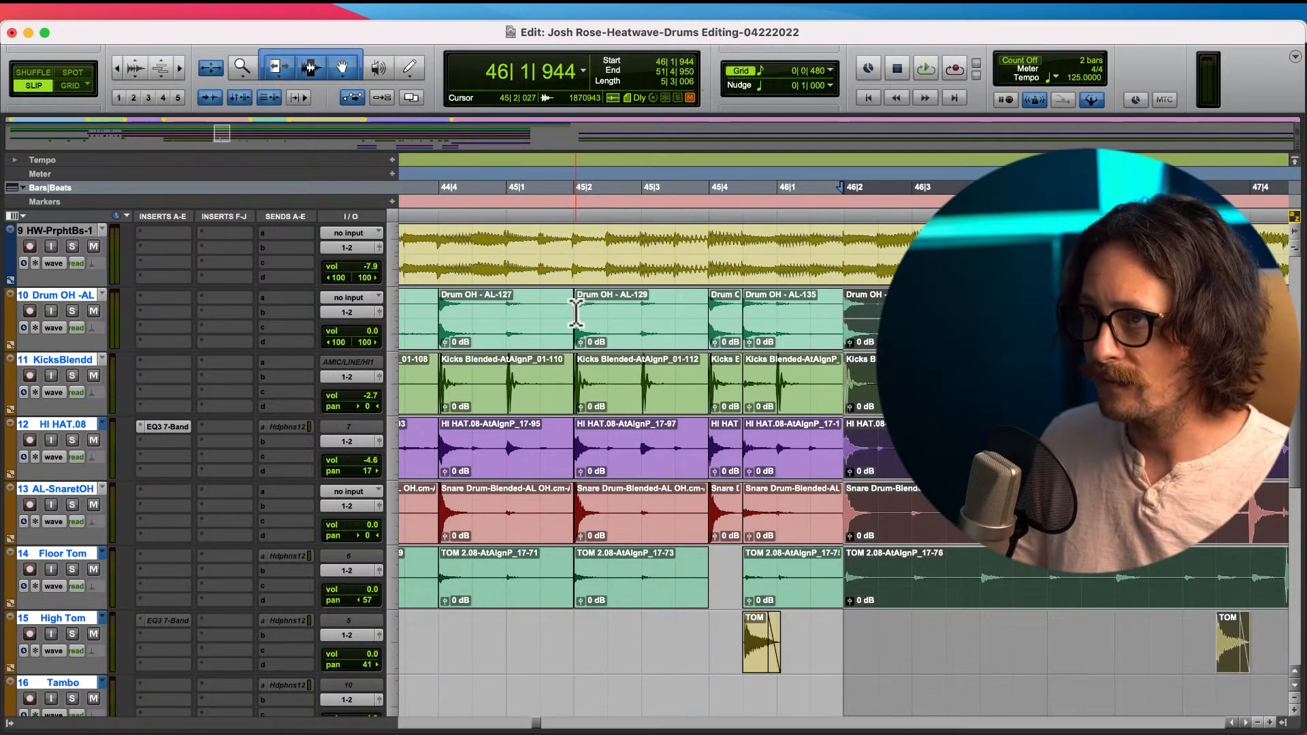
key(r)
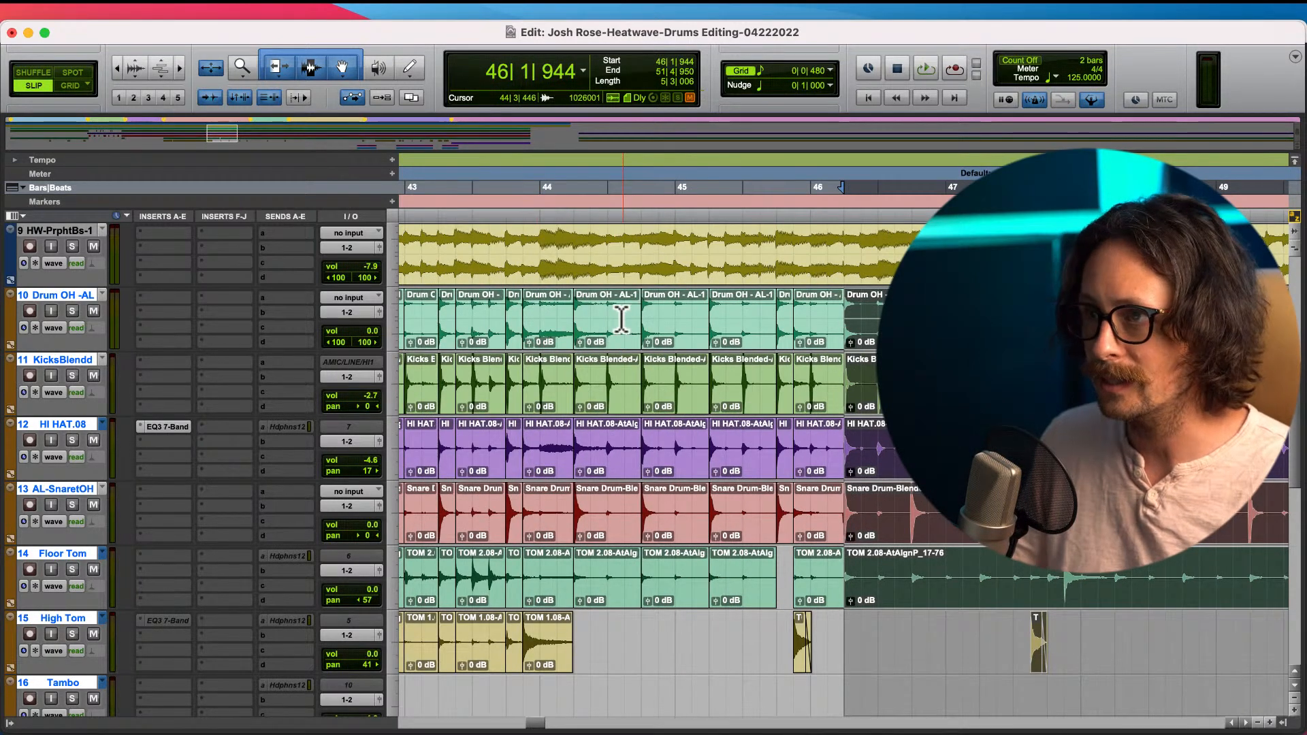
click(621, 320)
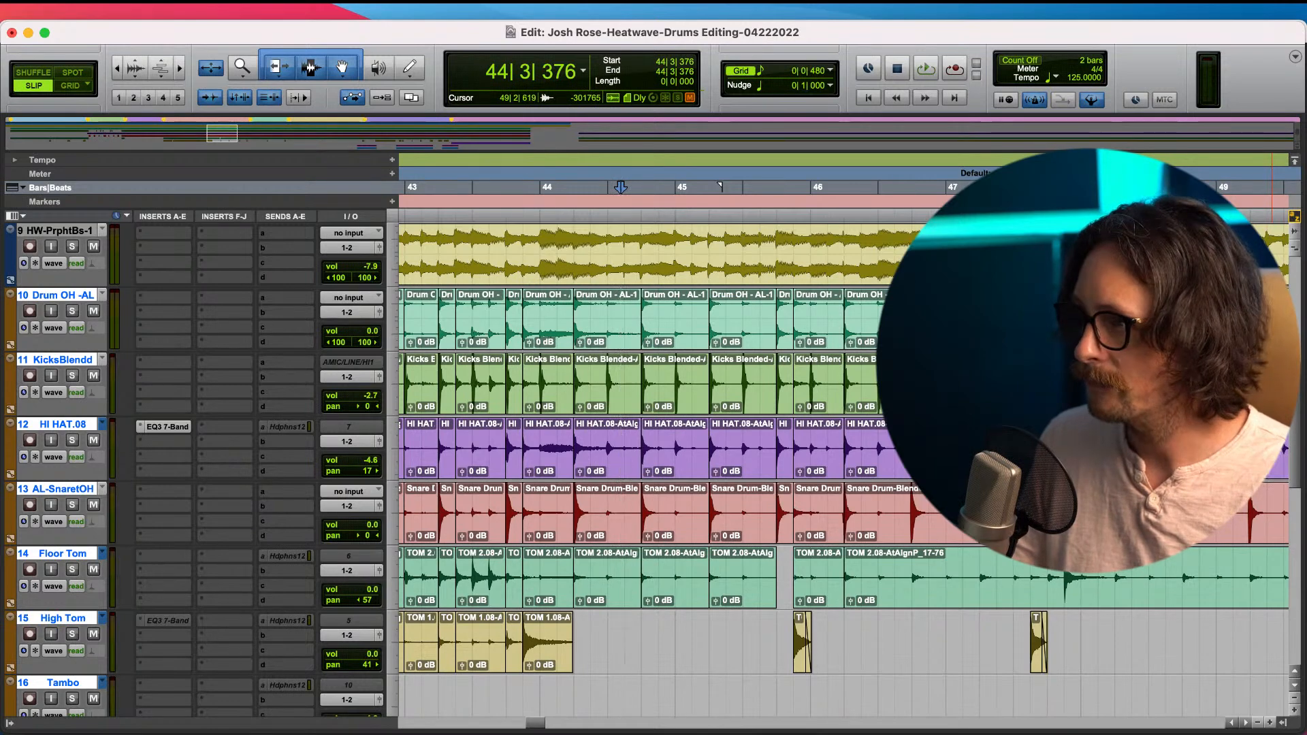
click(938, 650)
key(space)
click(687, 633)
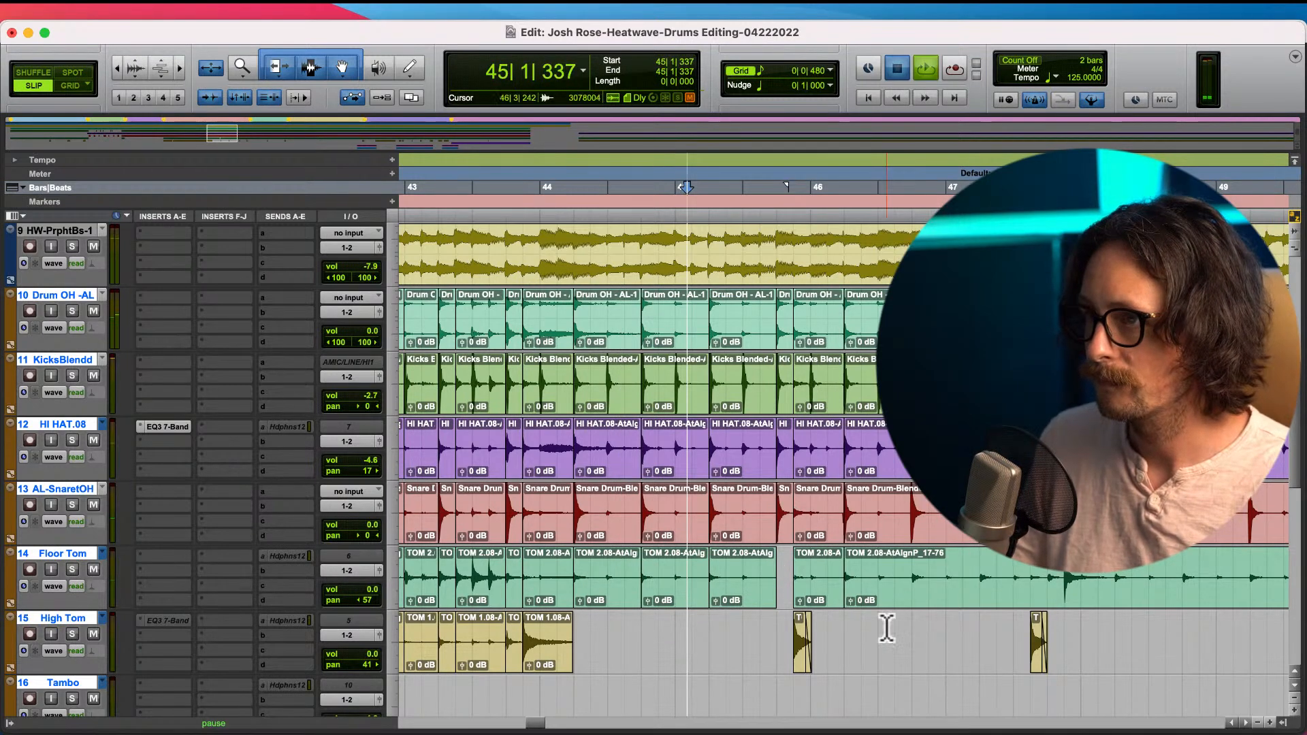
key(space)
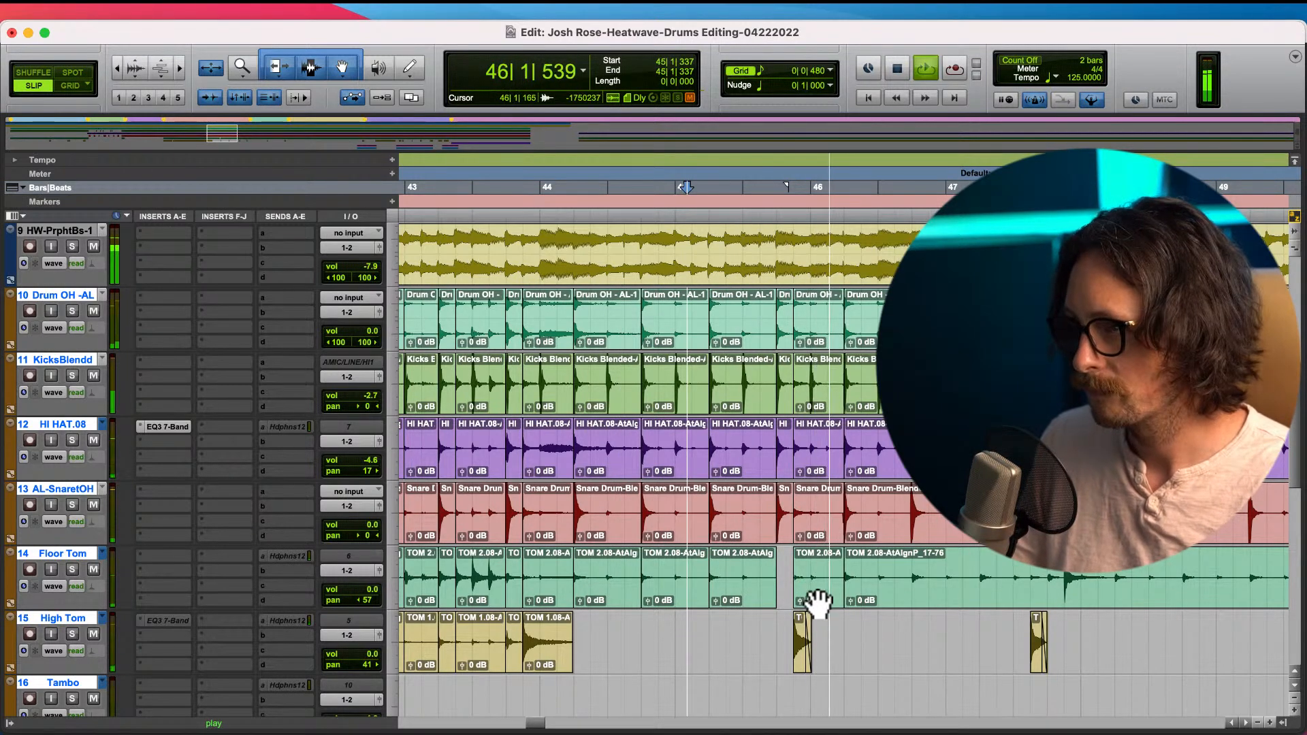
key(r)
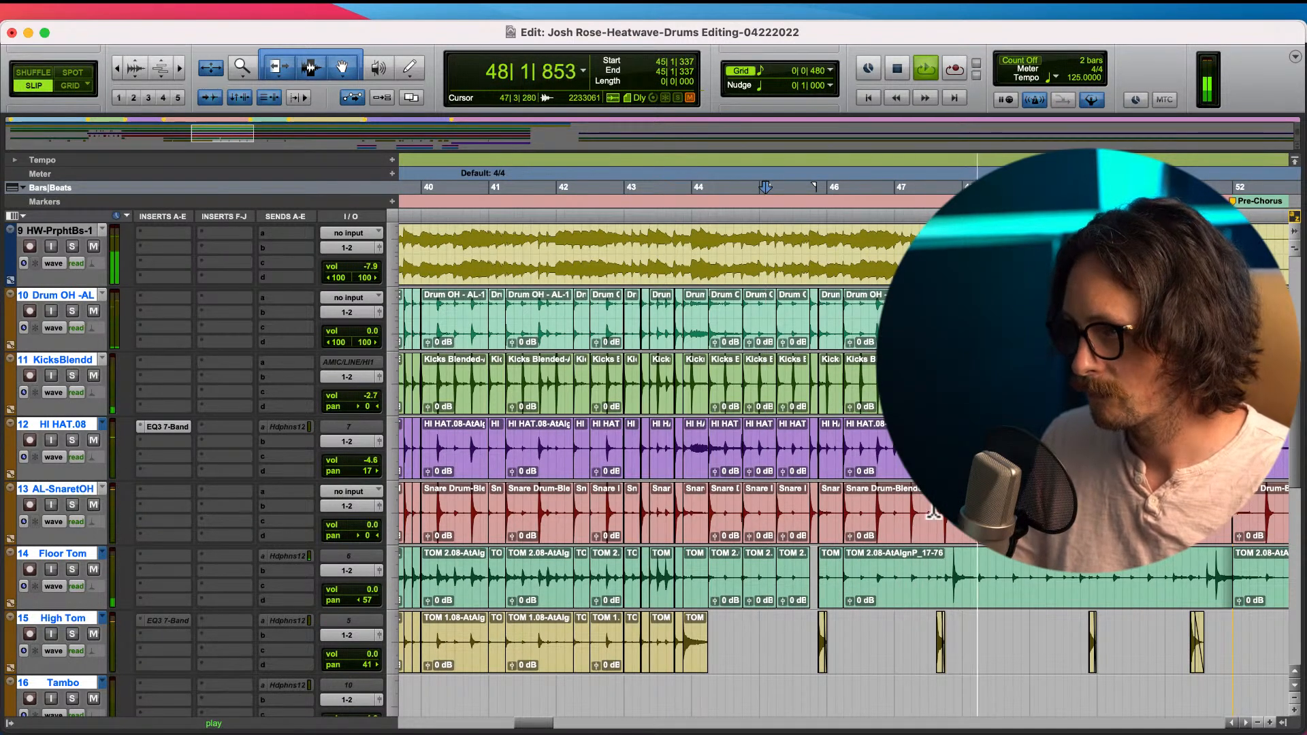
key(r)
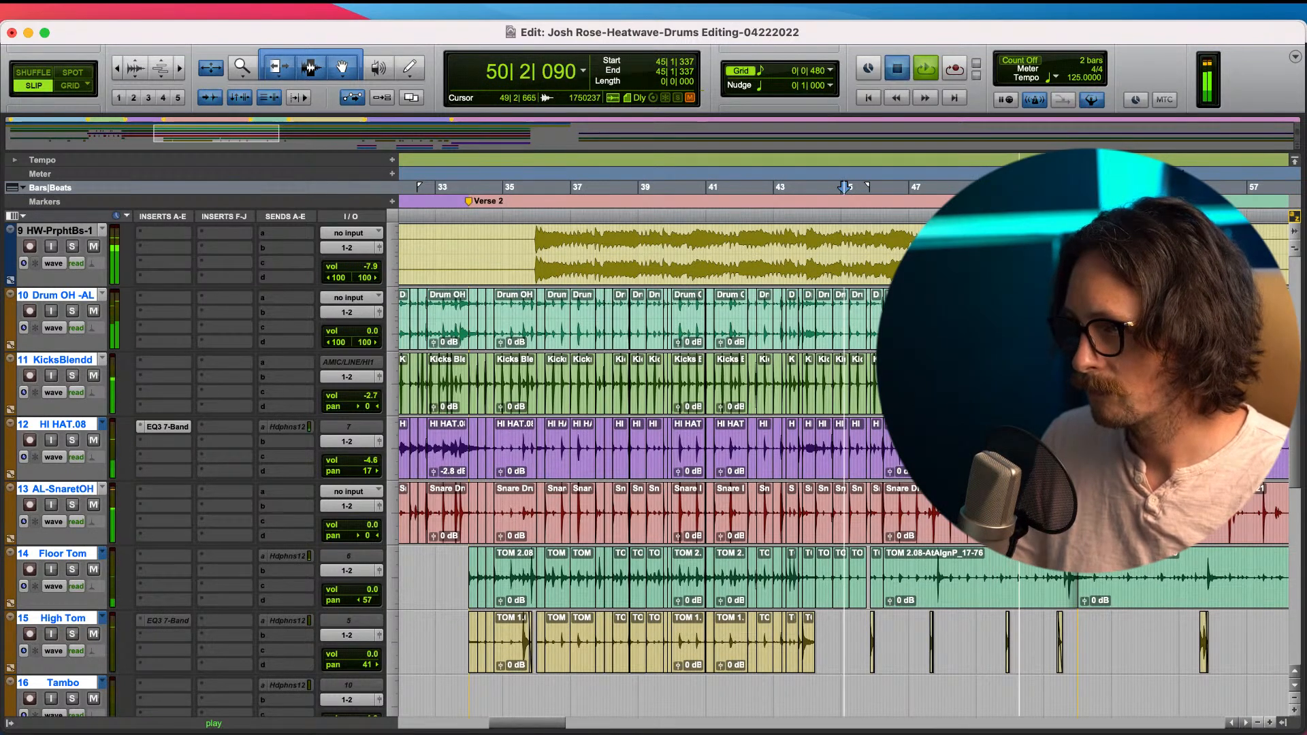
key(space)
- Place the edit cursor at 49|1|743 across the grouped drum tracks and briefly play from there
key(t)
key(t)
key(t)
key(t)
key(t)
click(595, 303)
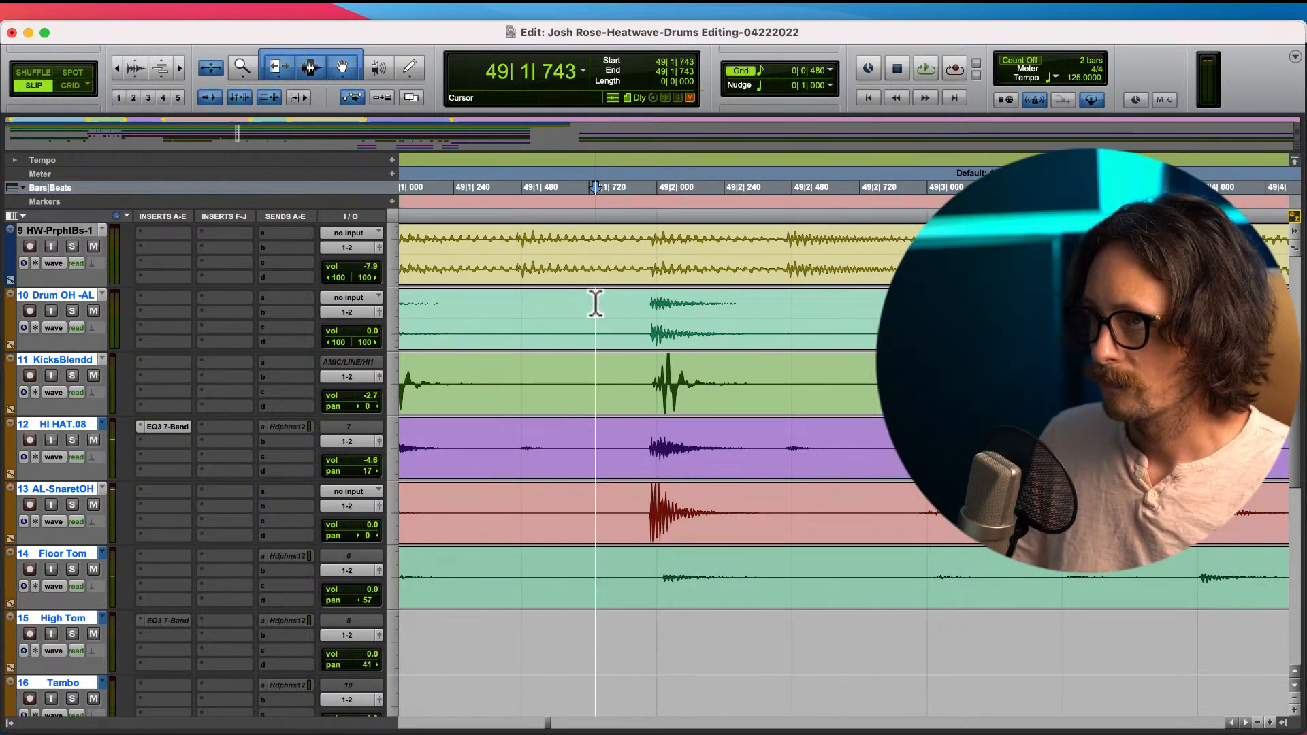
key(space)
key(space)
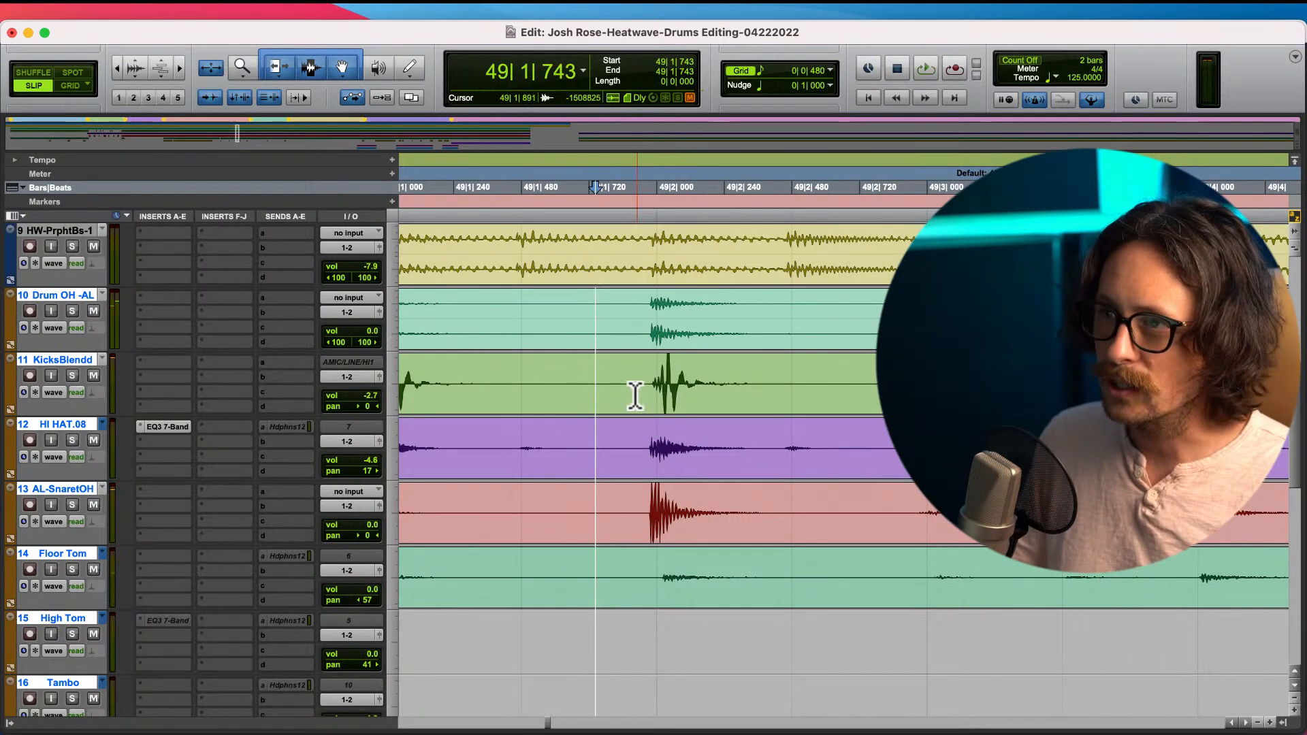
- Place the edit cursor at 49|1|932, just before the snare hit, and compare the drums with the other tracks around it
click(648, 303)
key(t)
key(t)
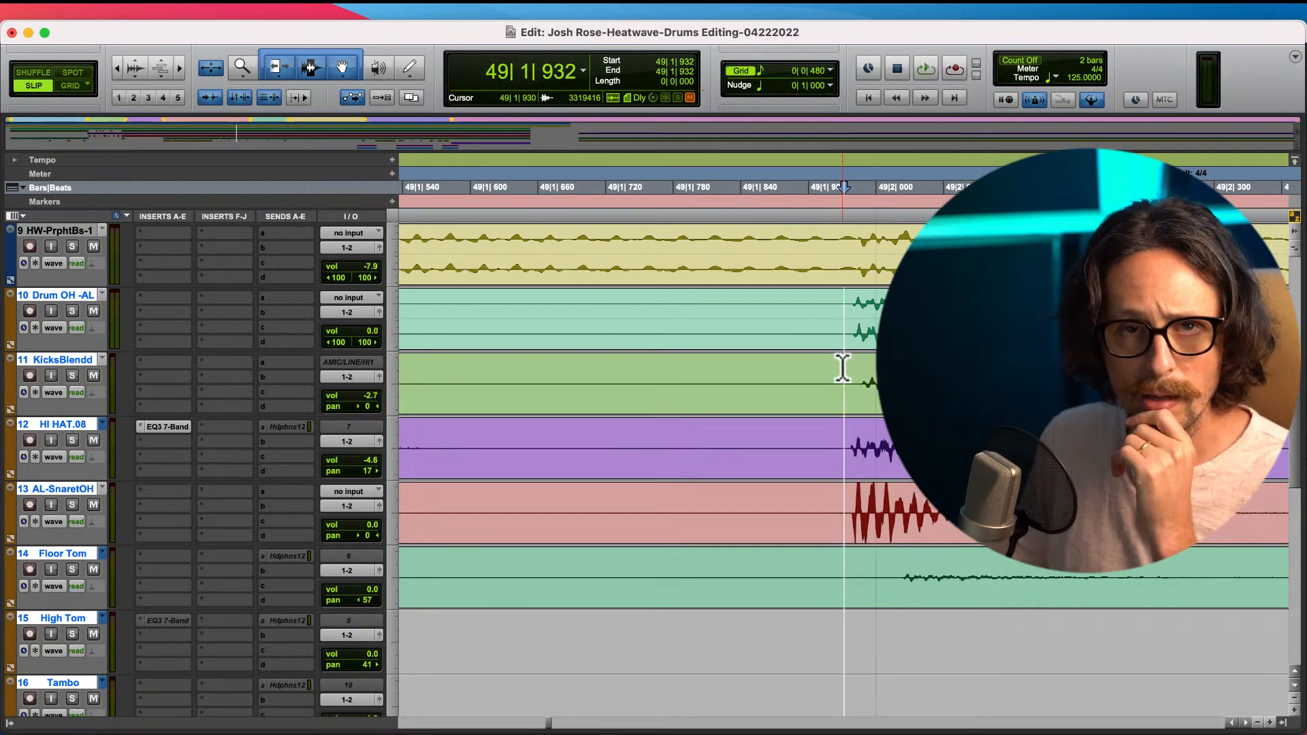
scroll(855, 417, up, 5)
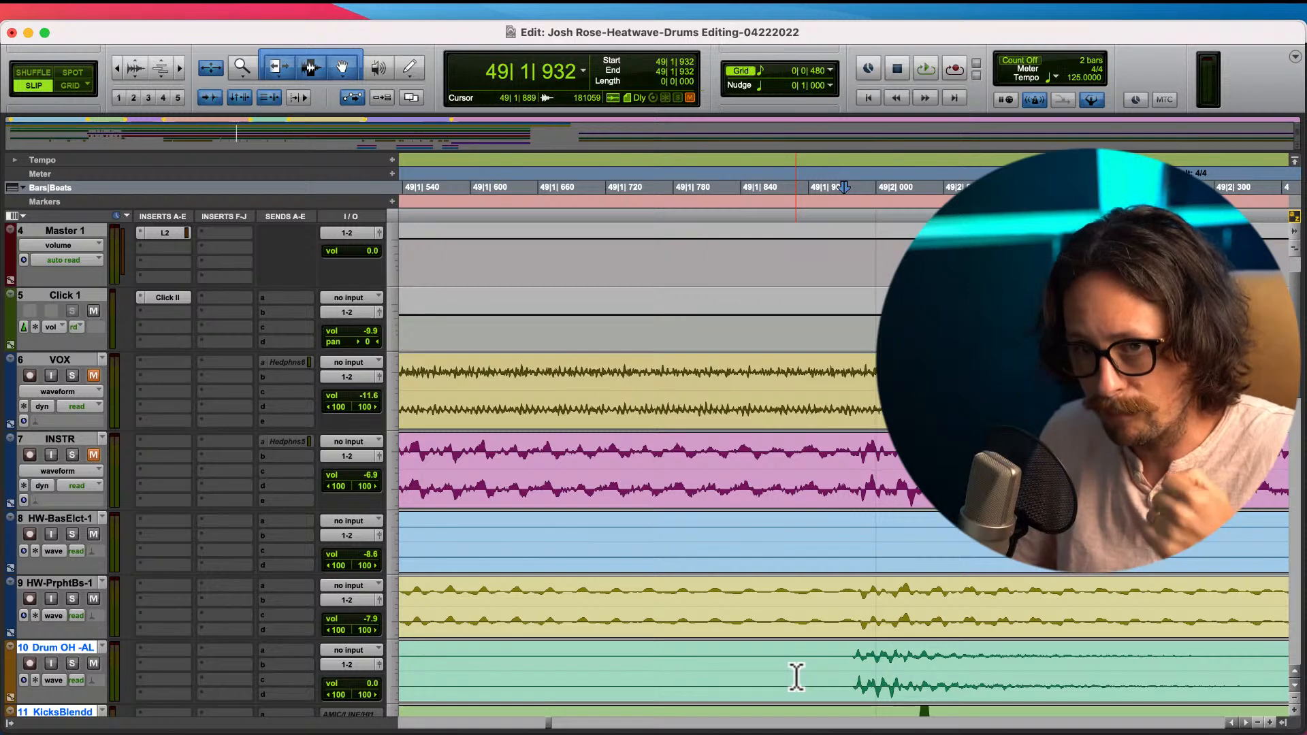
key(r)
key(r)
key(r)
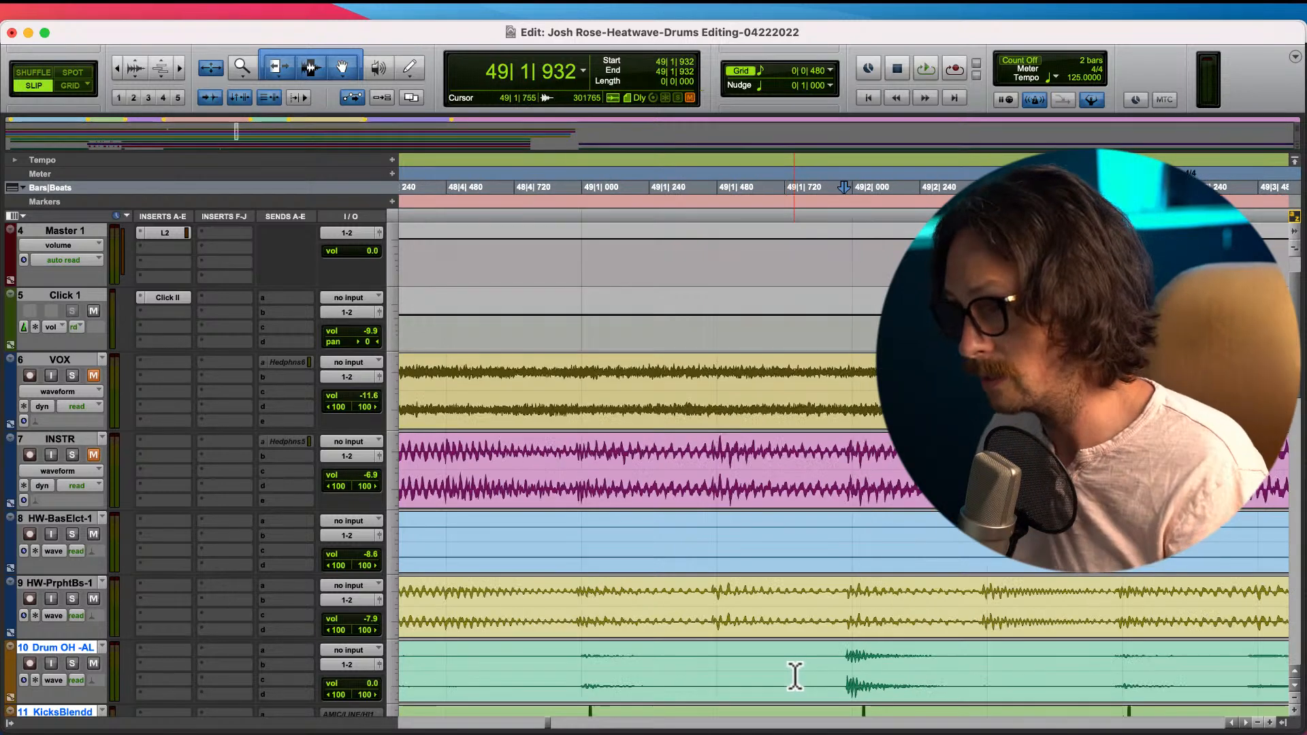
key(r)
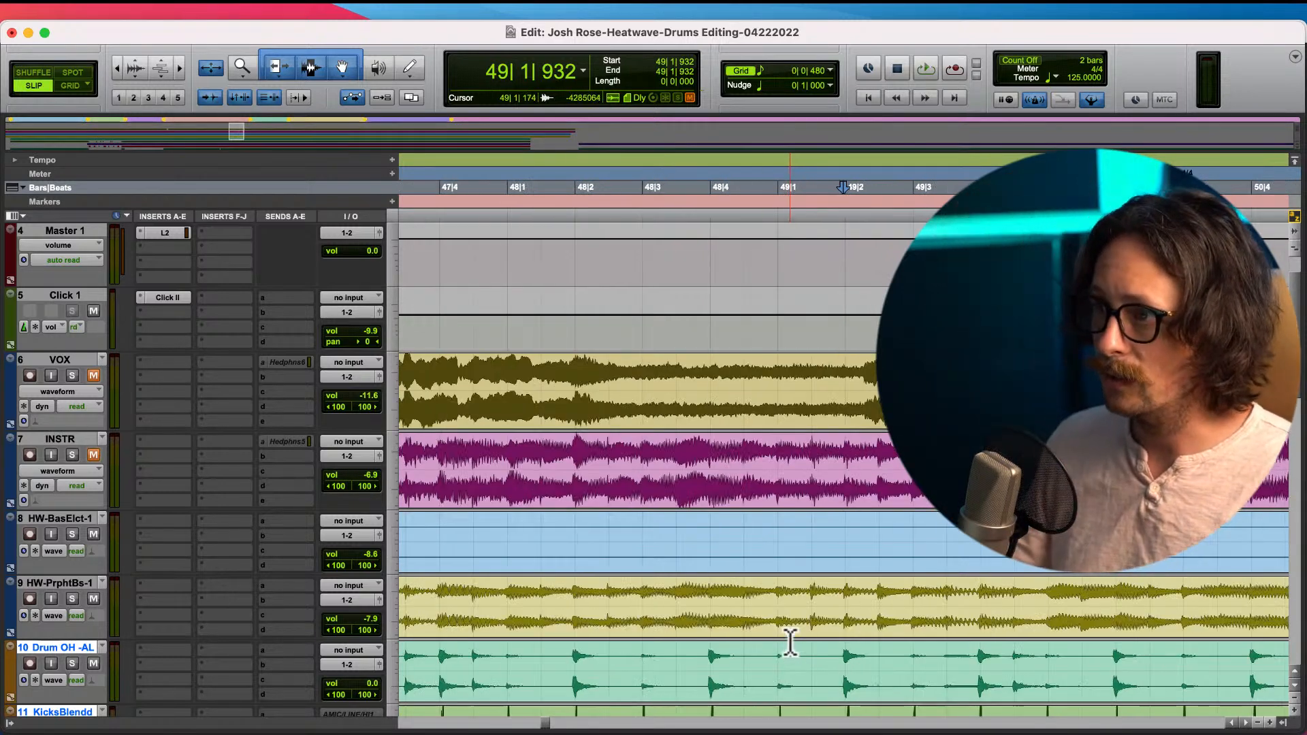
- Cut the clips across the grouped drum tracks at 48|1|941, at the start of the snare hit
click(574, 663)
key(t)
key(t)
key(t)
scroll(896, 633, down, 4)
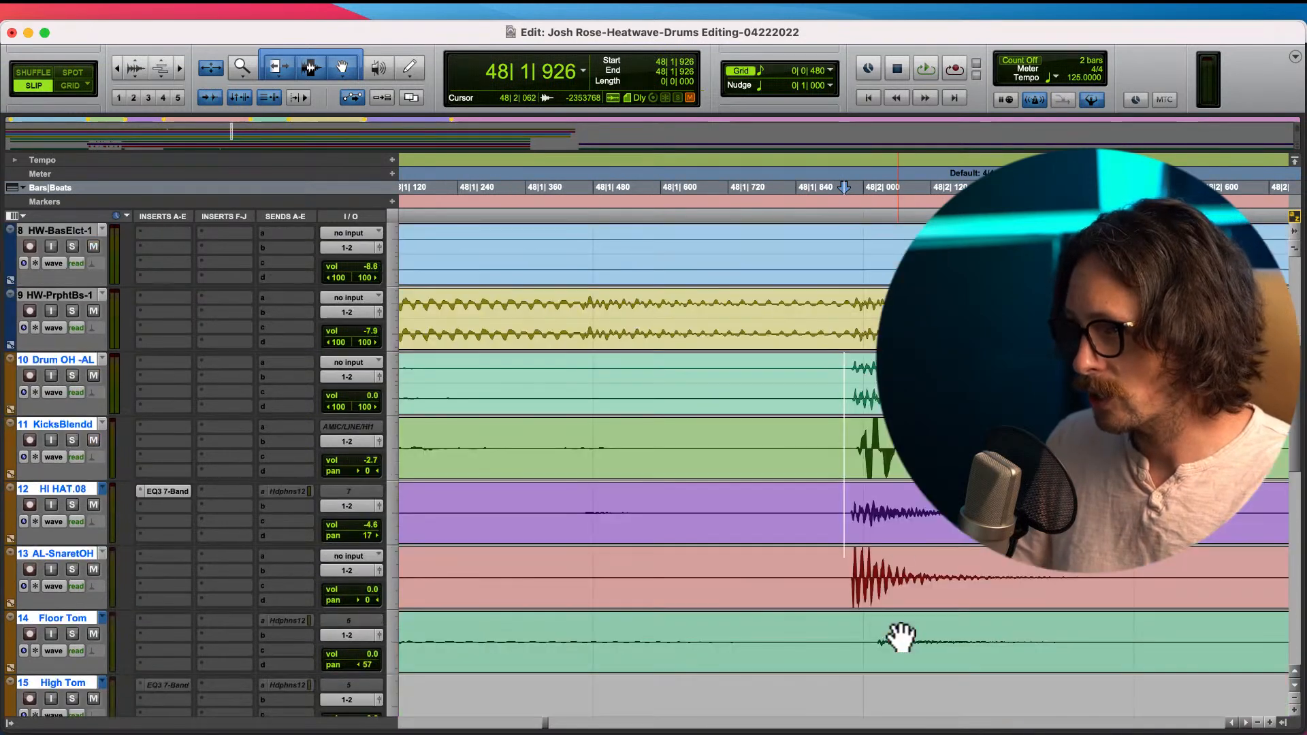
key(t)
key(t)
click(875, 370)
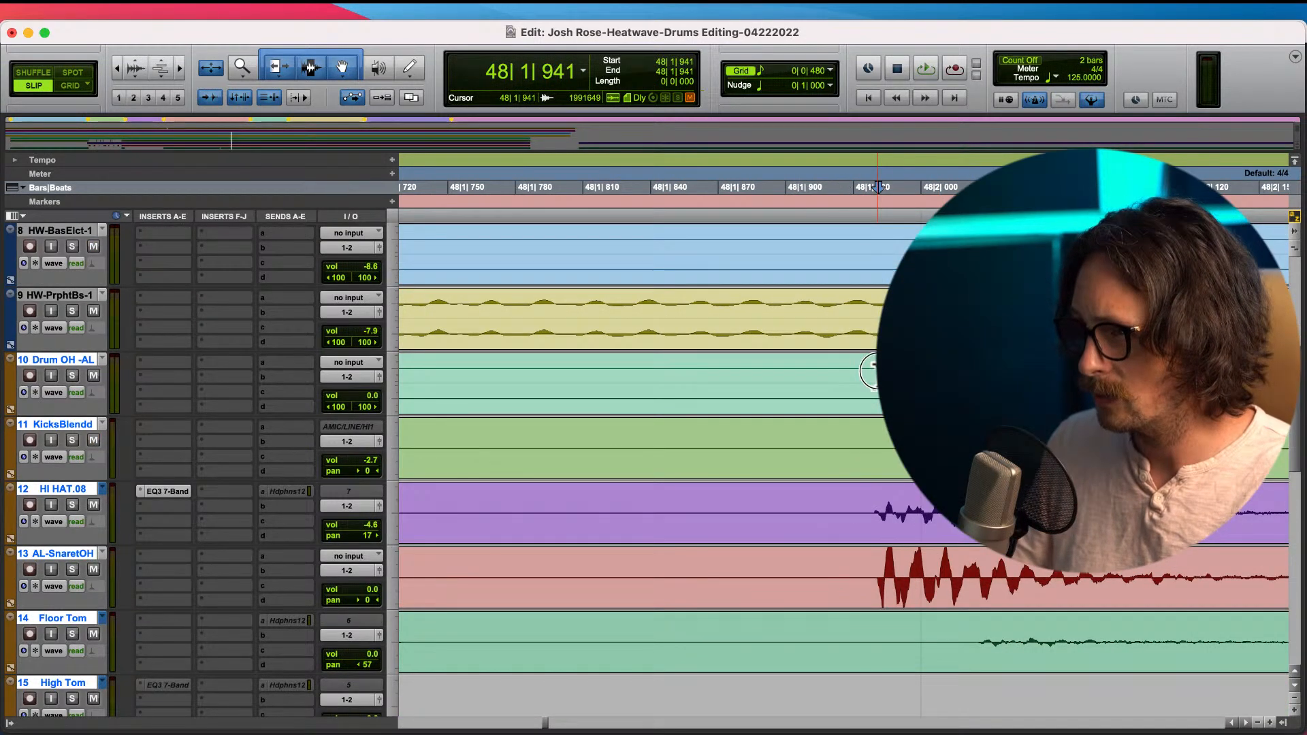
key(b)
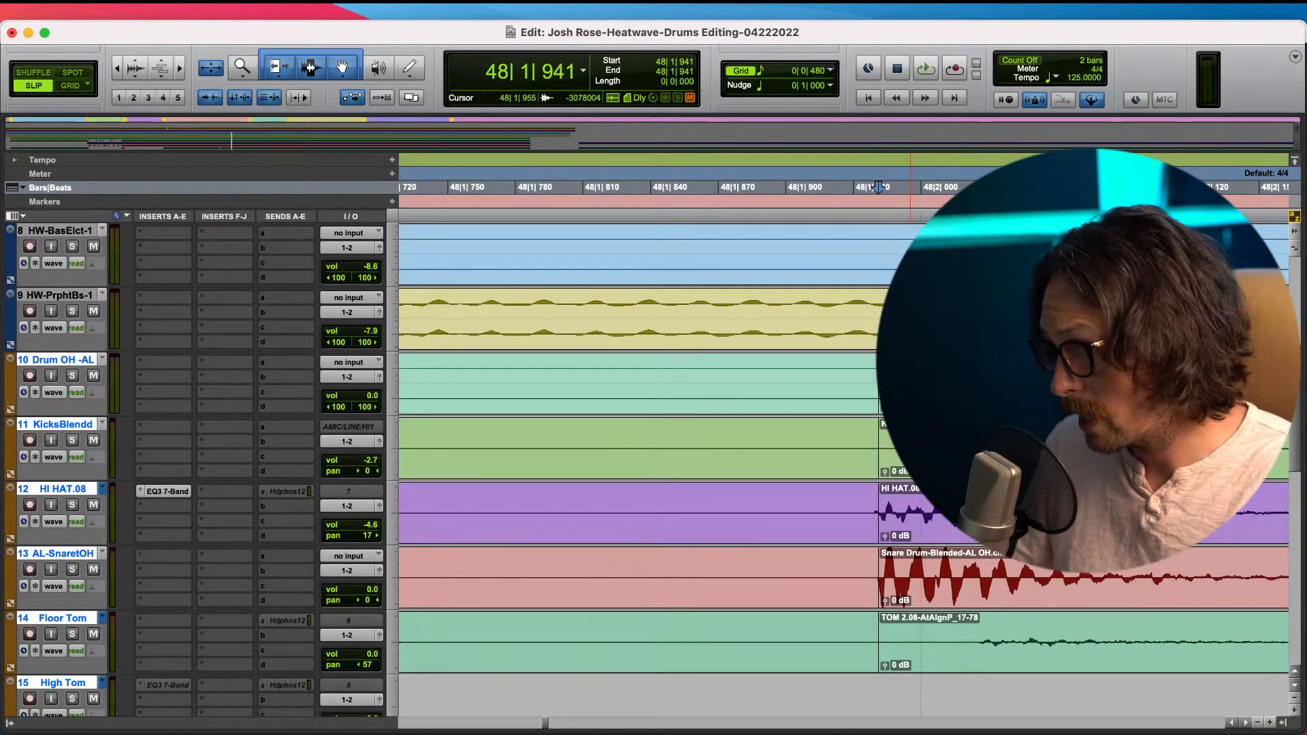
- Try to quantize the grouped drum clips following the 48|1|941 cut to 48|2|000 on the grid
click(910, 459)
key(super+0)
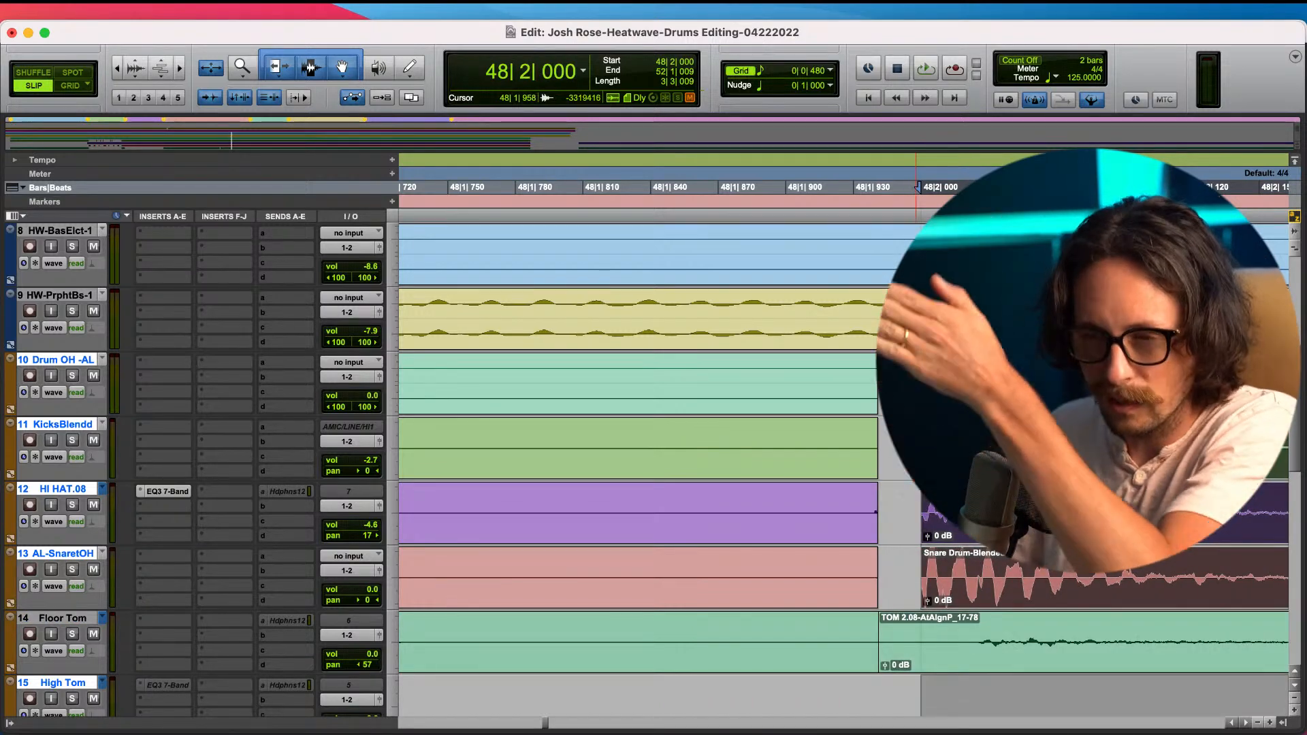
key(super+z)
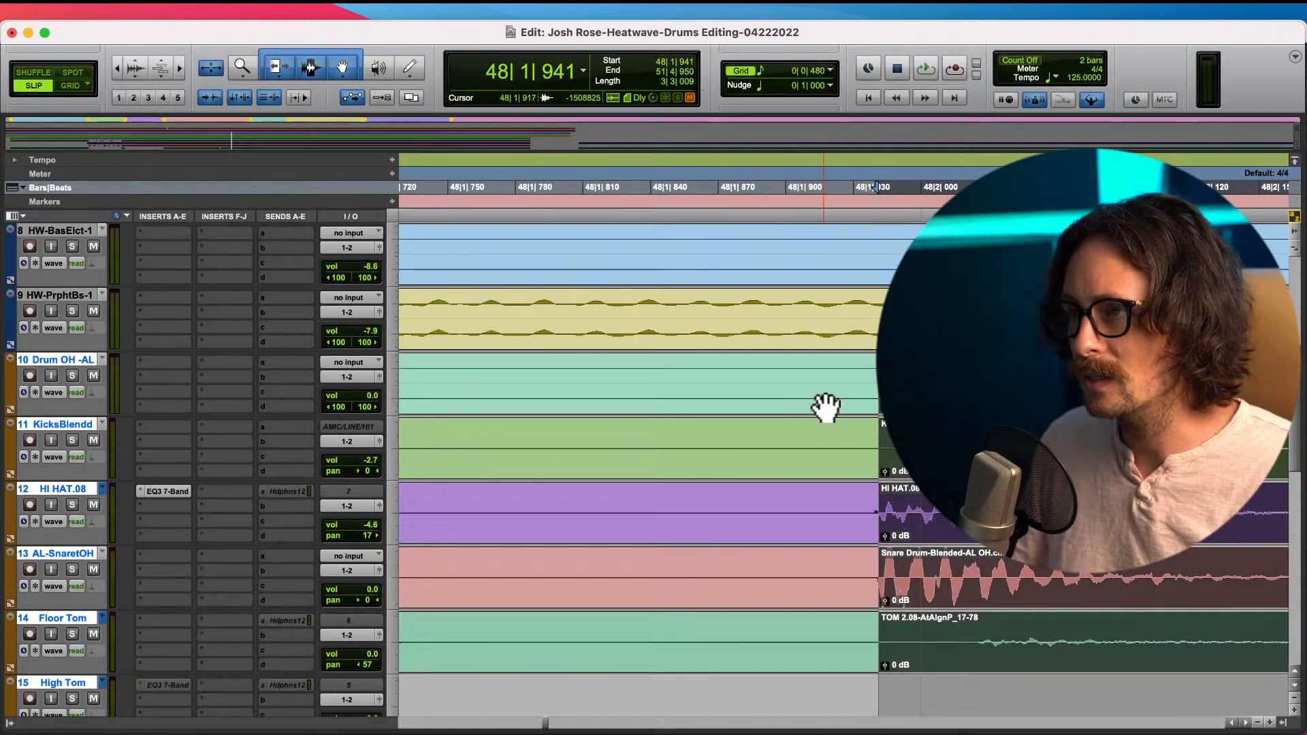
click(806, 378)
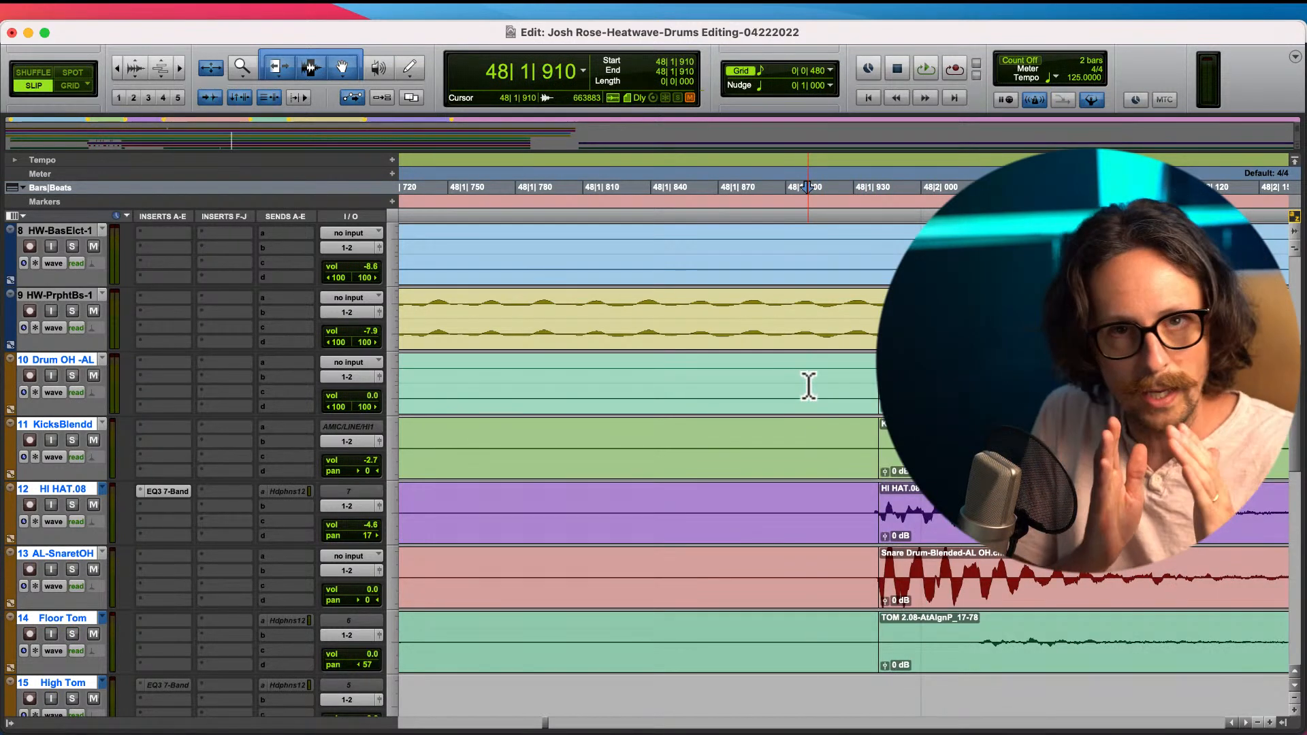
- Place the edit cursor at 47|4|928 across the grouped drum tracks and inspect the kick, snare and tom hits around it
key(r)
key(r)
key(r)
key(r)
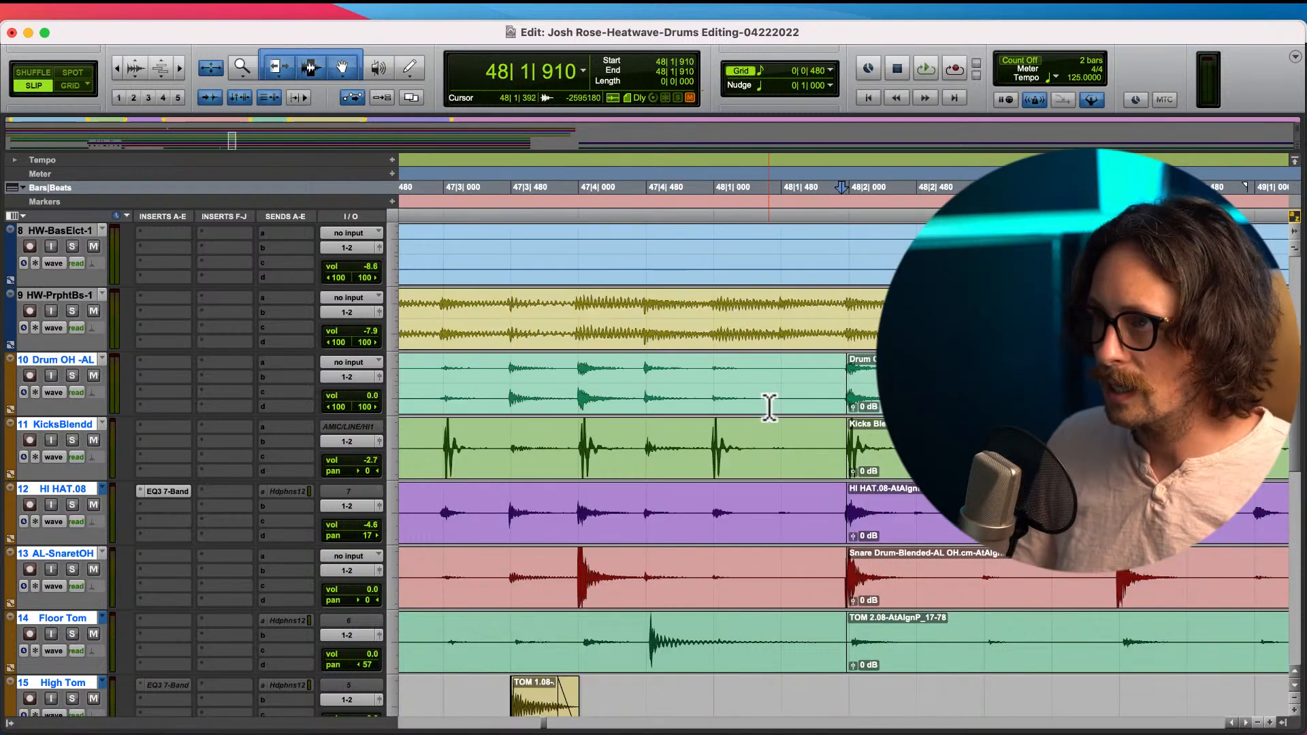
click(710, 382)
key(t)
key(t)
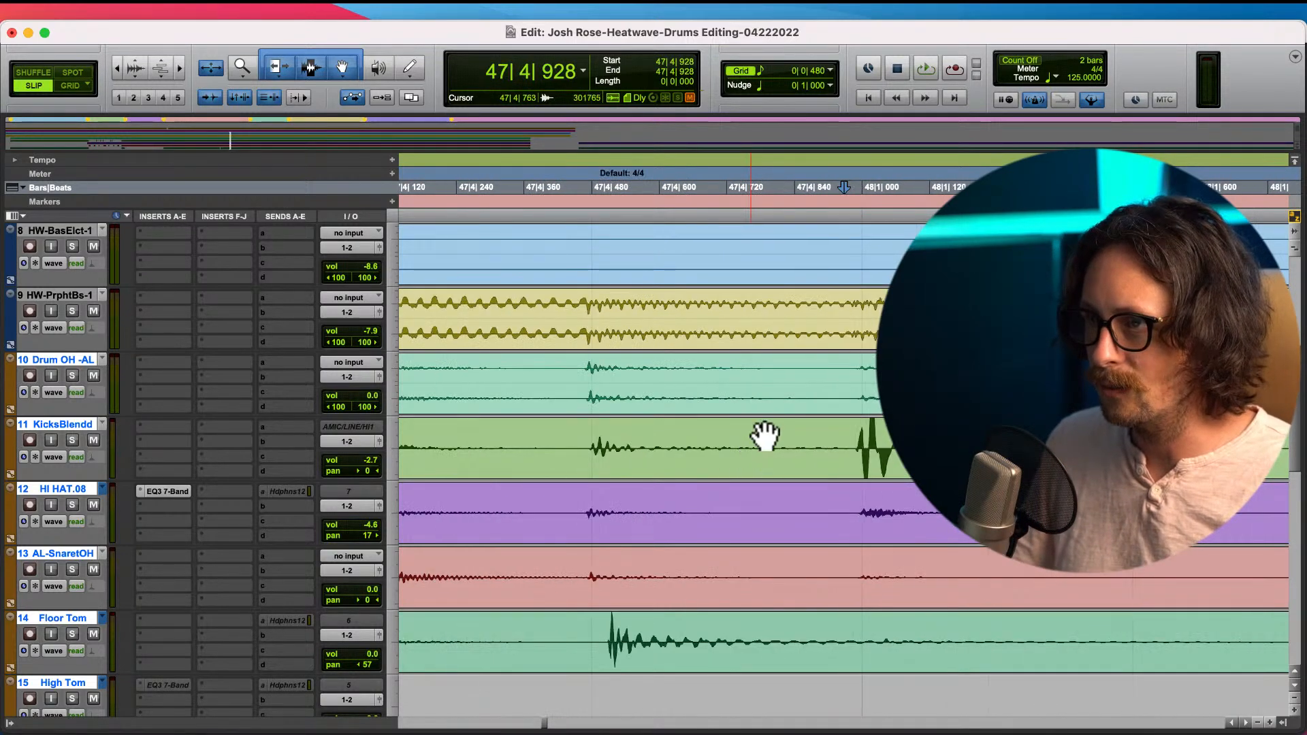
key(r)
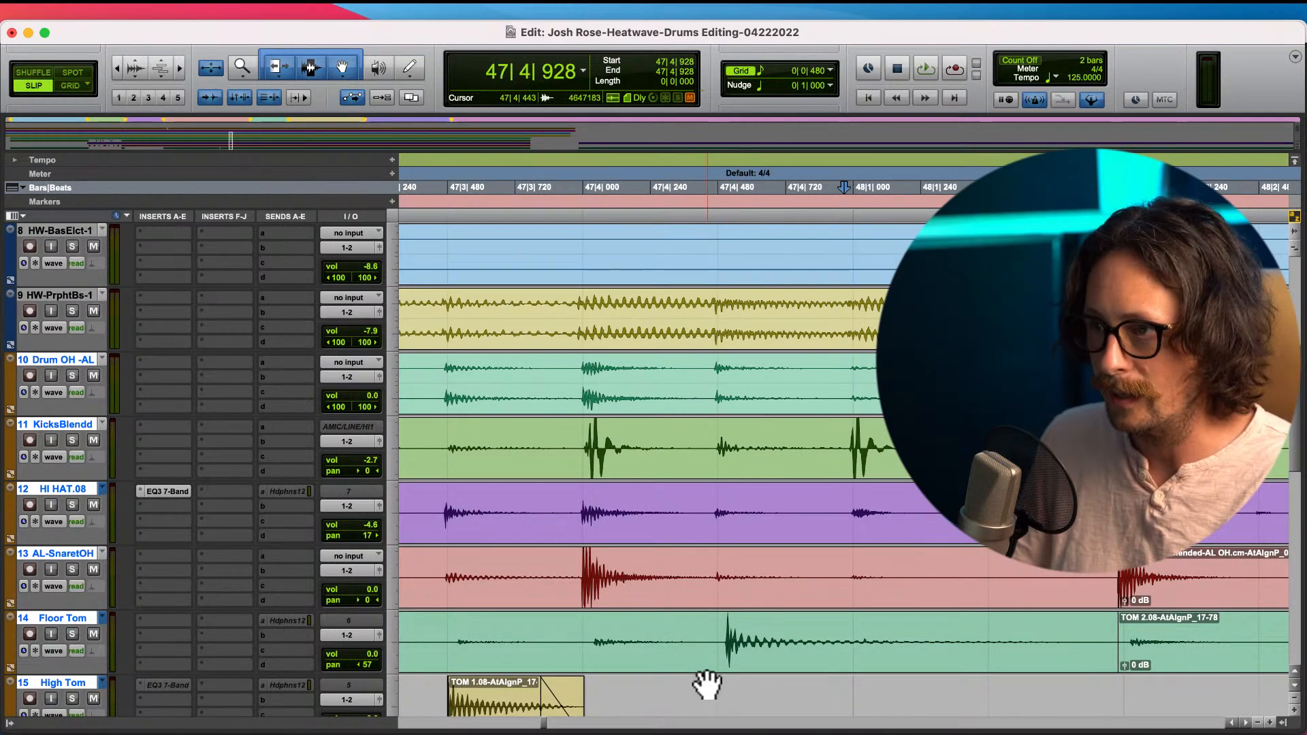
key(r)
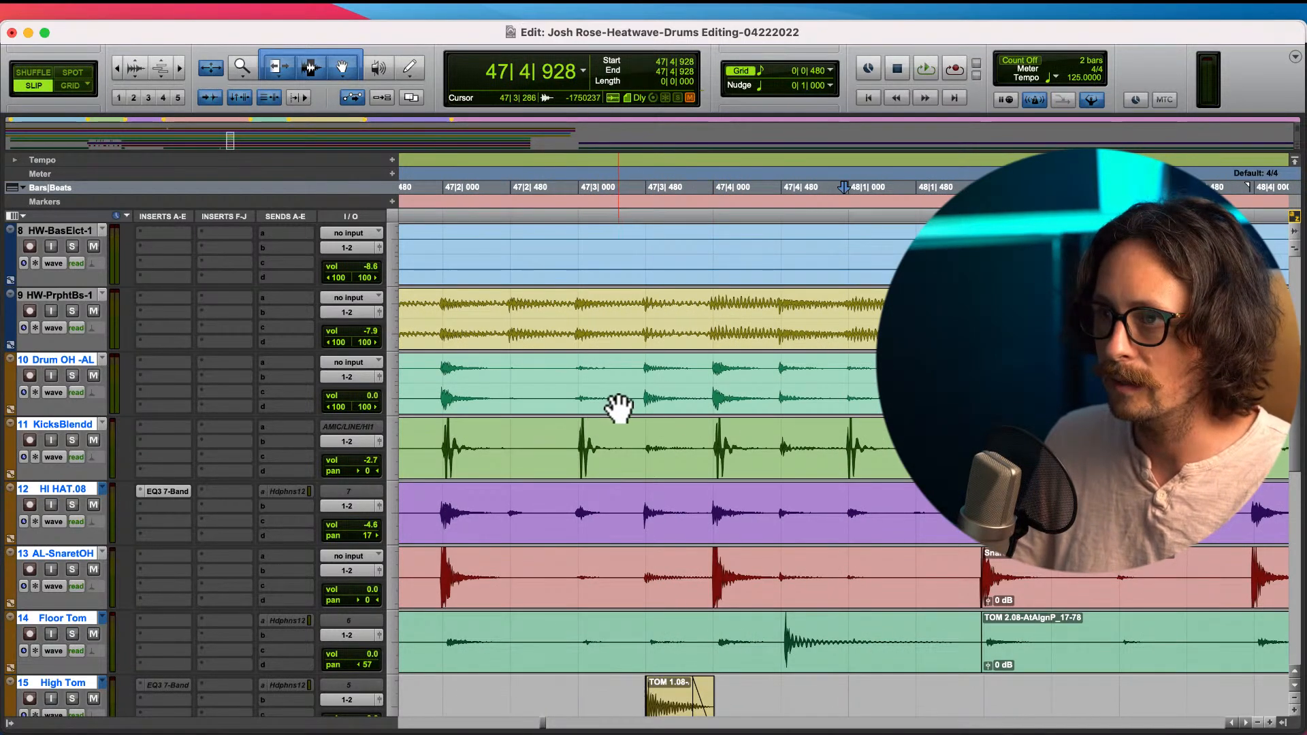
- Place the edit cursor at 47|3|402 and at 47|1|830 across the grouped drums and inspect the hits around both positions
click(635, 382)
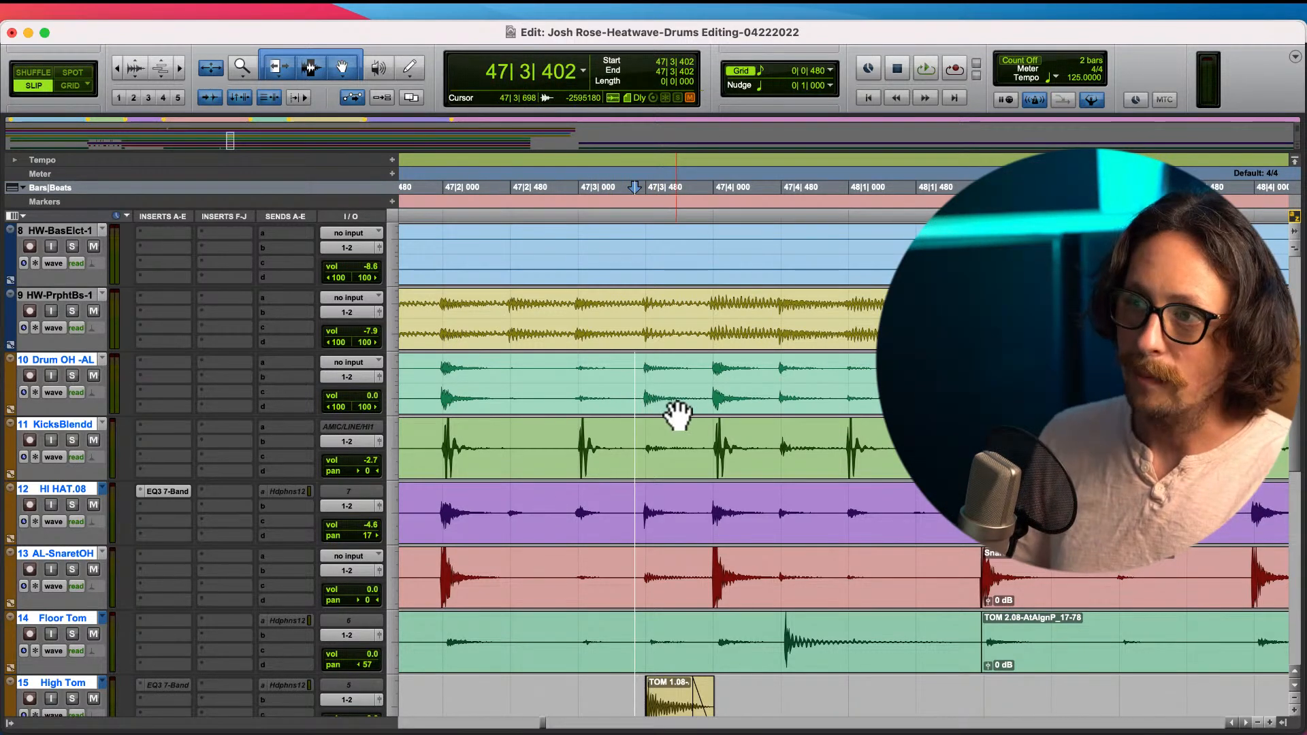
key(t)
key(t)
key(t)
key(r)
key(r)
key(r)
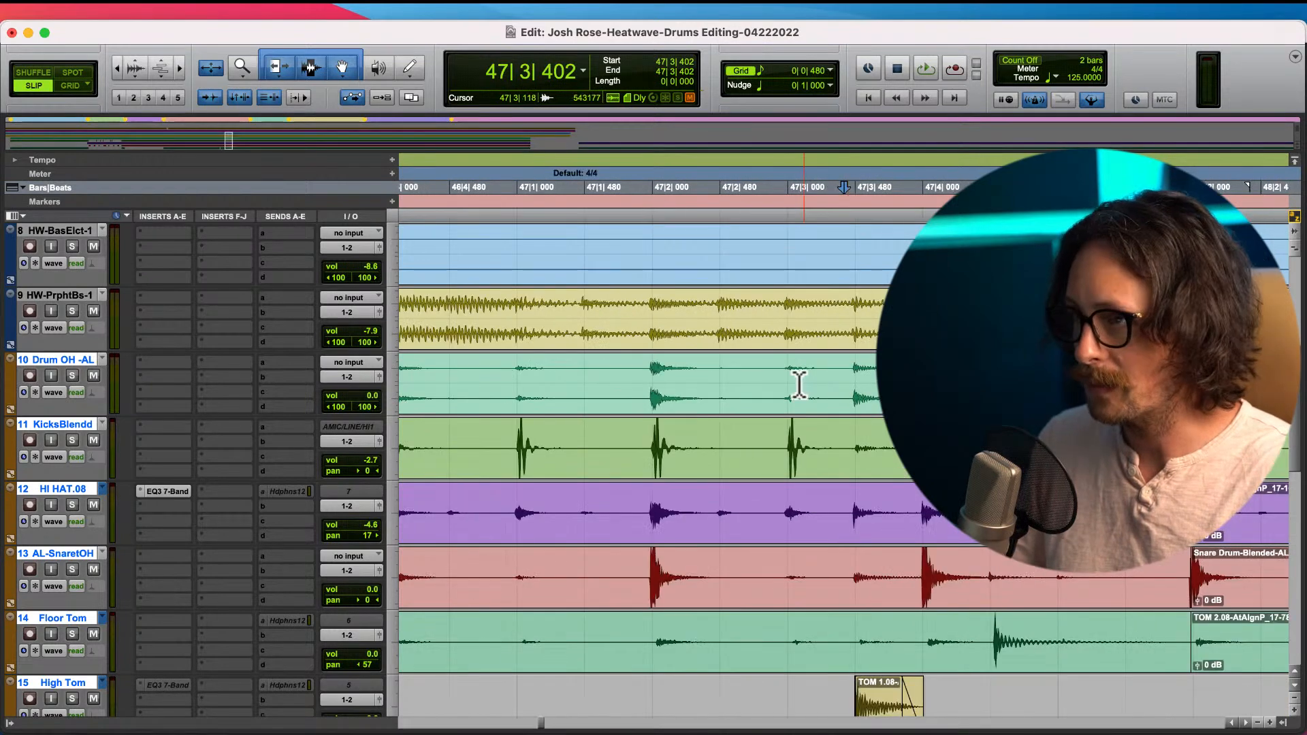
click(633, 381)
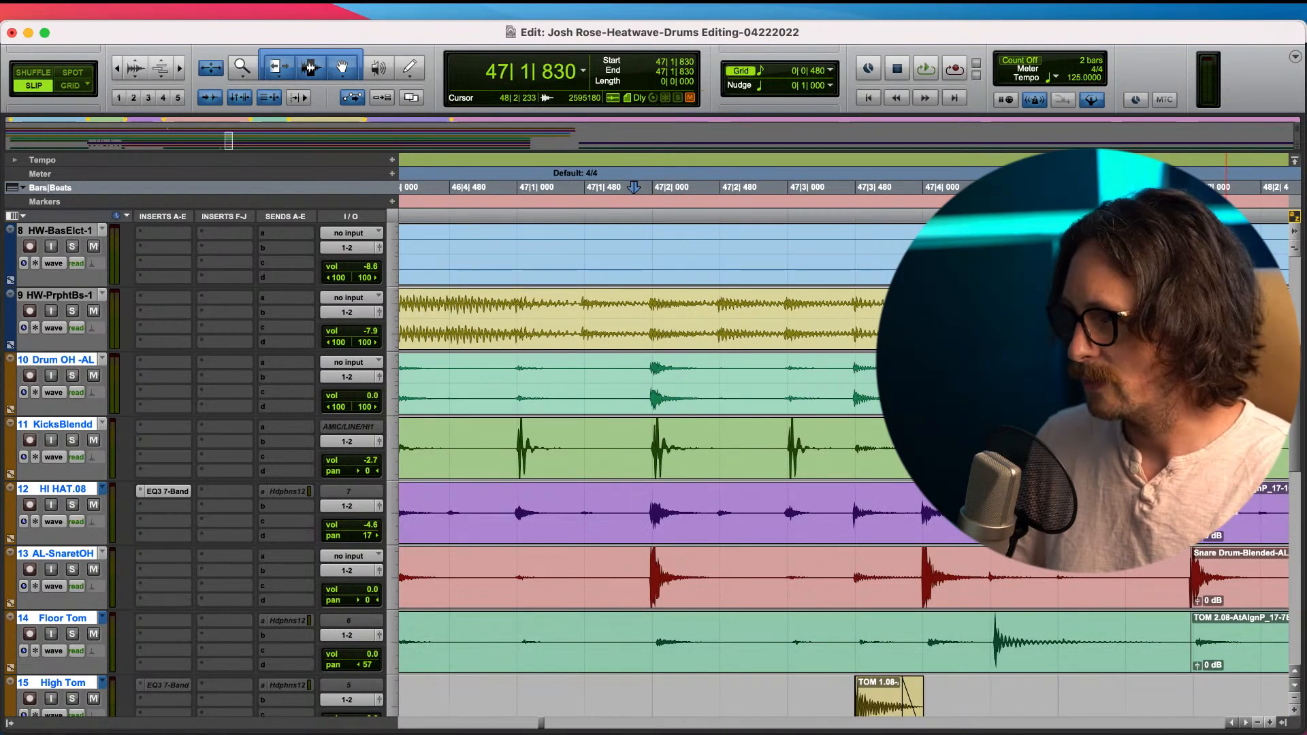
key(r)
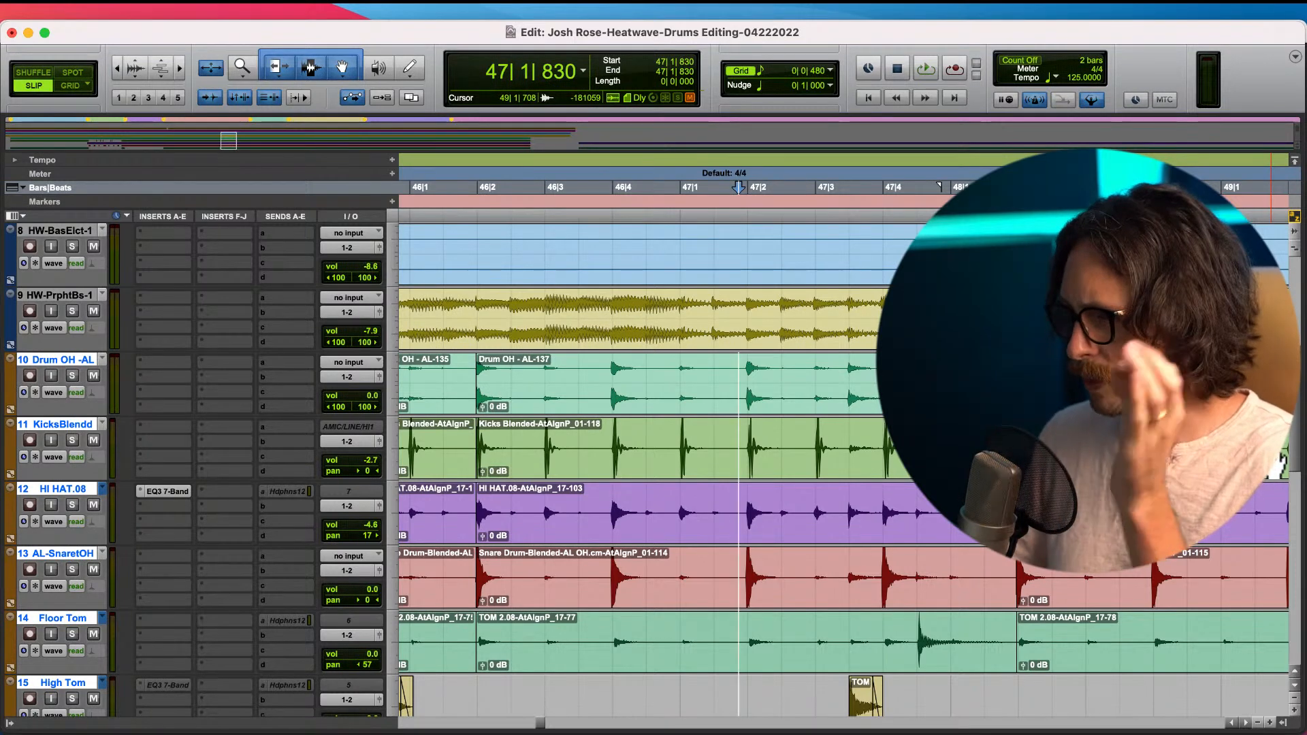
- Unmute the VOX track and play the song from 44|4|763 to check the drum timing against the other tracks
scroll(810, 460, up, 5)
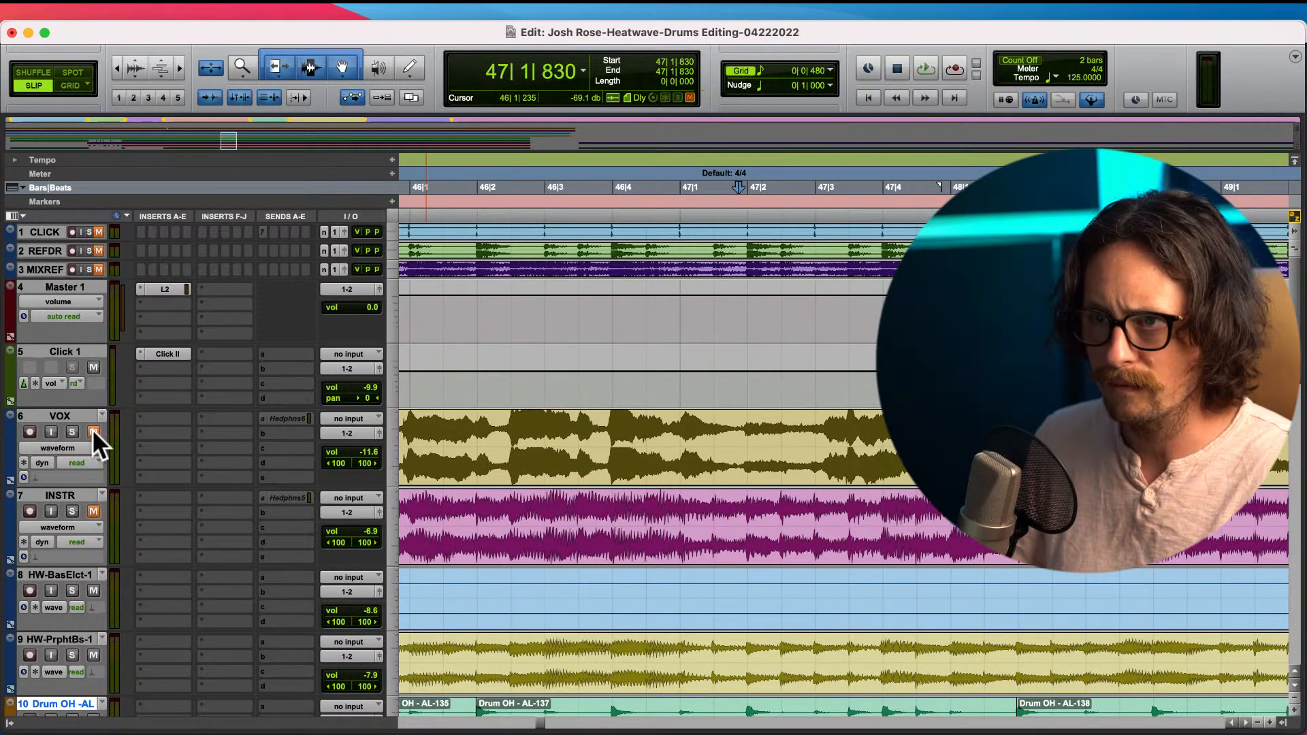
scroll(735, 394, down, 5)
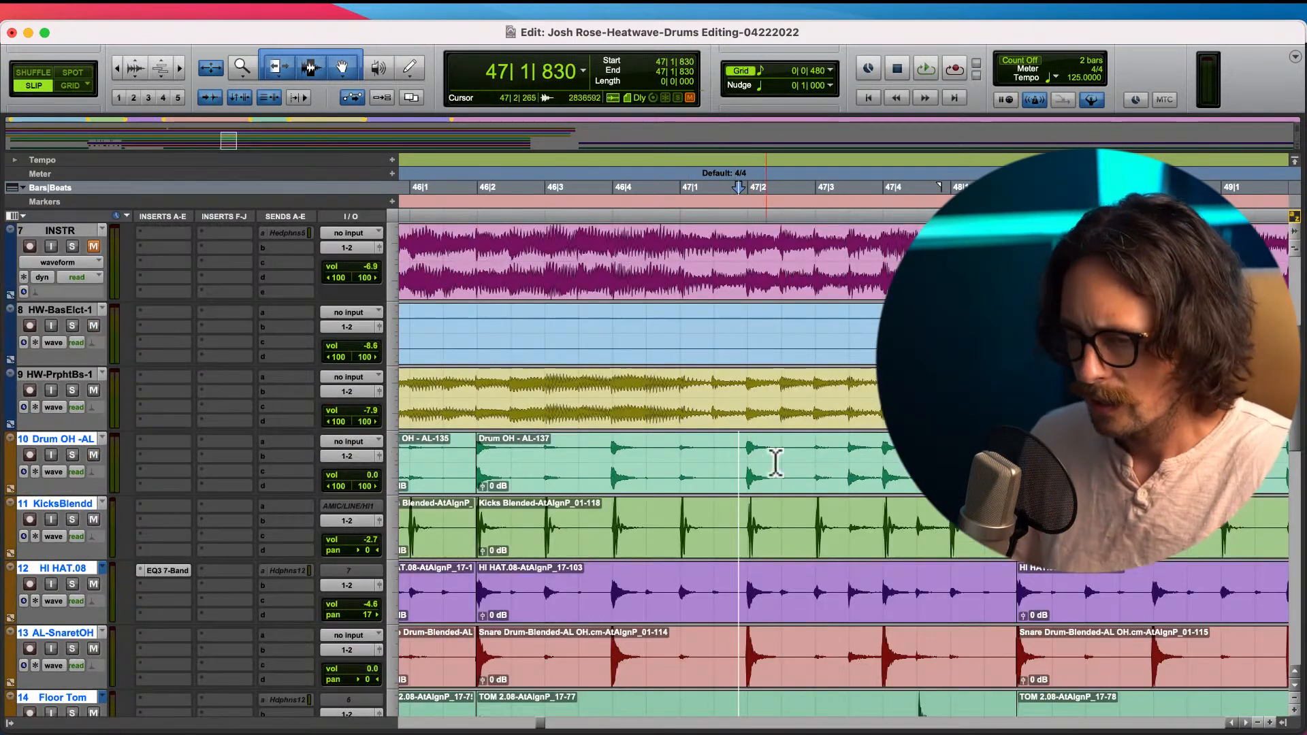
key(r)
key(r)
click(663, 458)
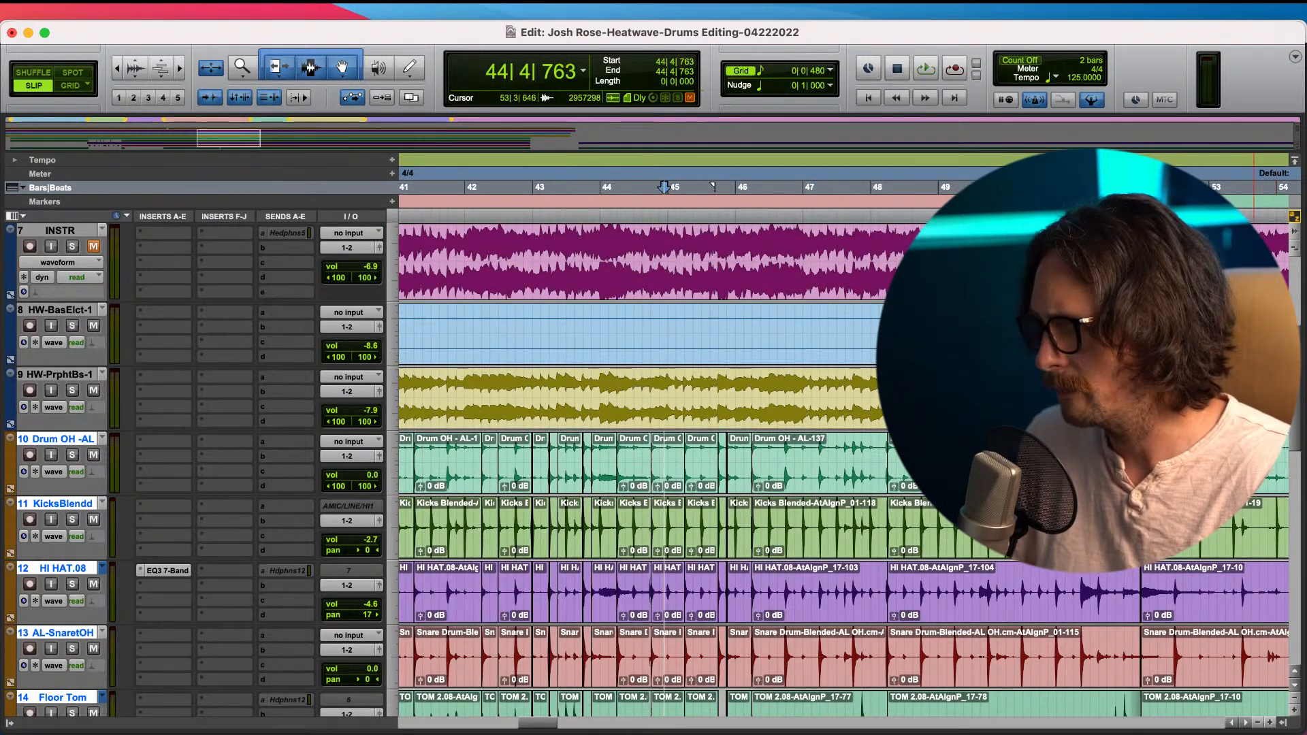
key(space)
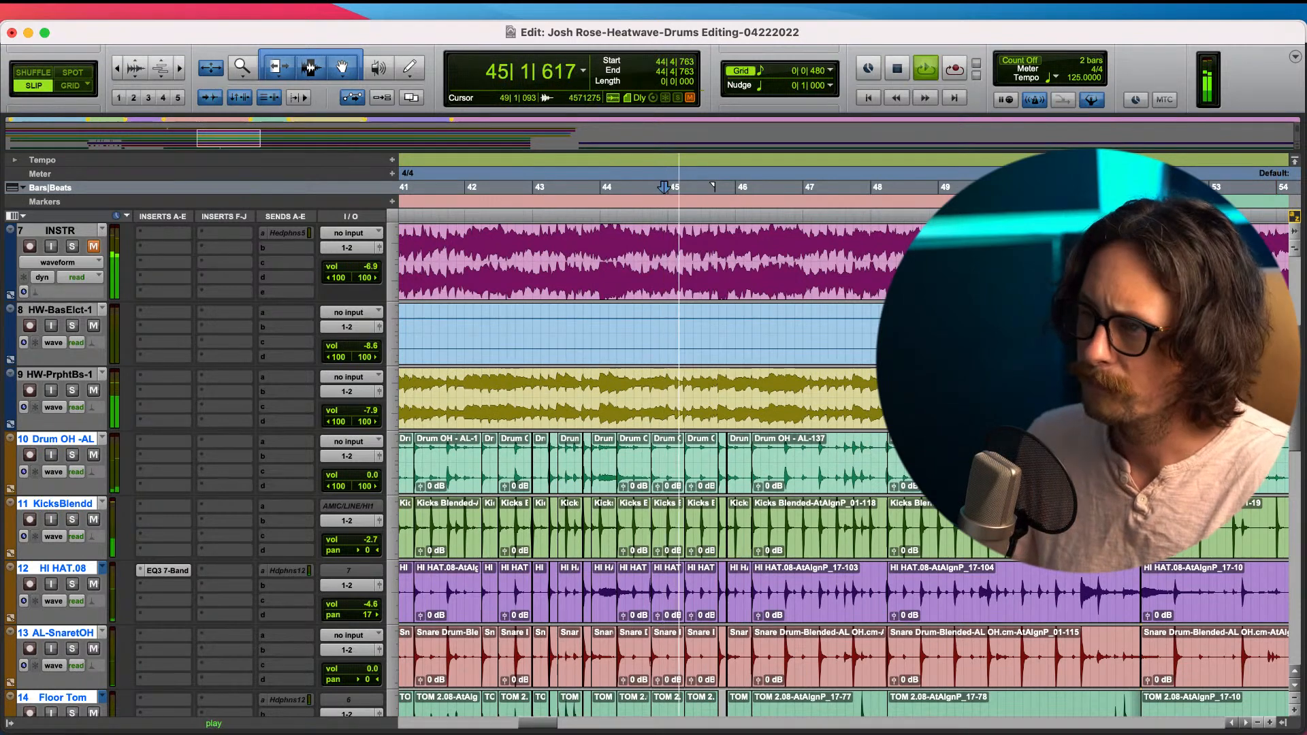
key(r)
key(t)
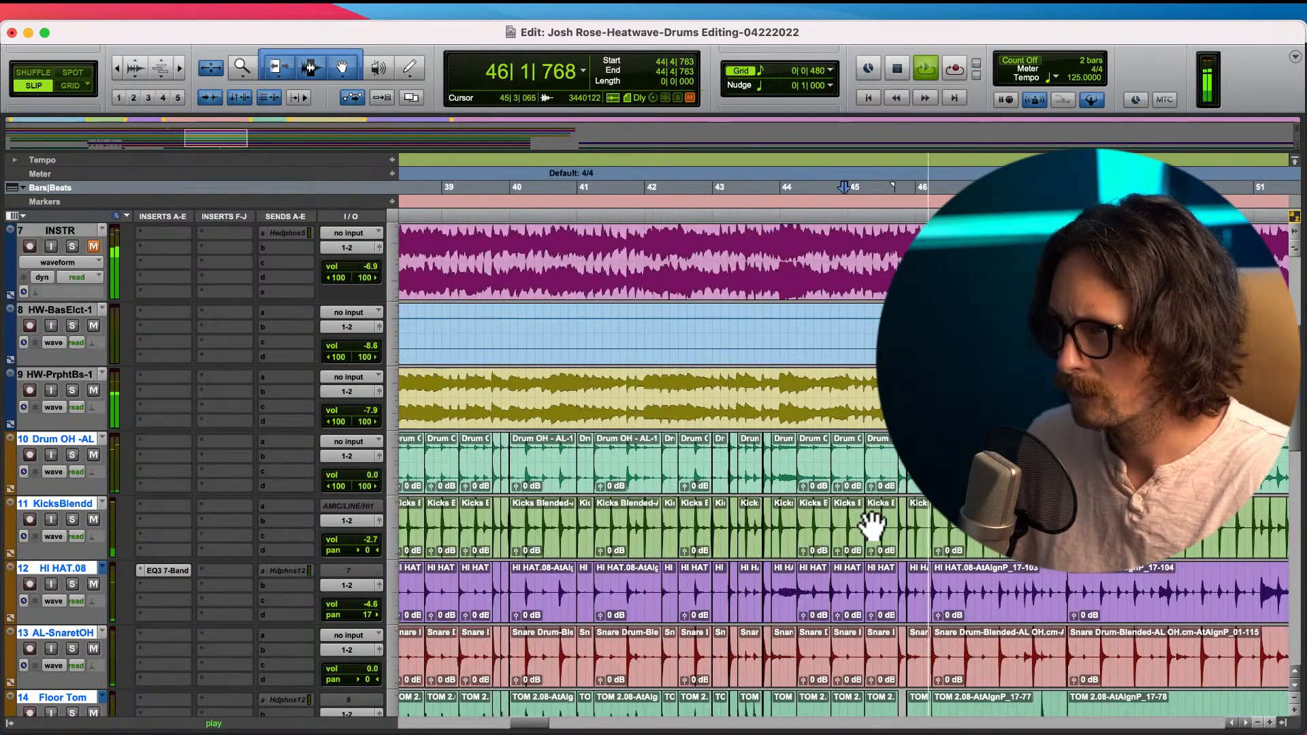
key(t)
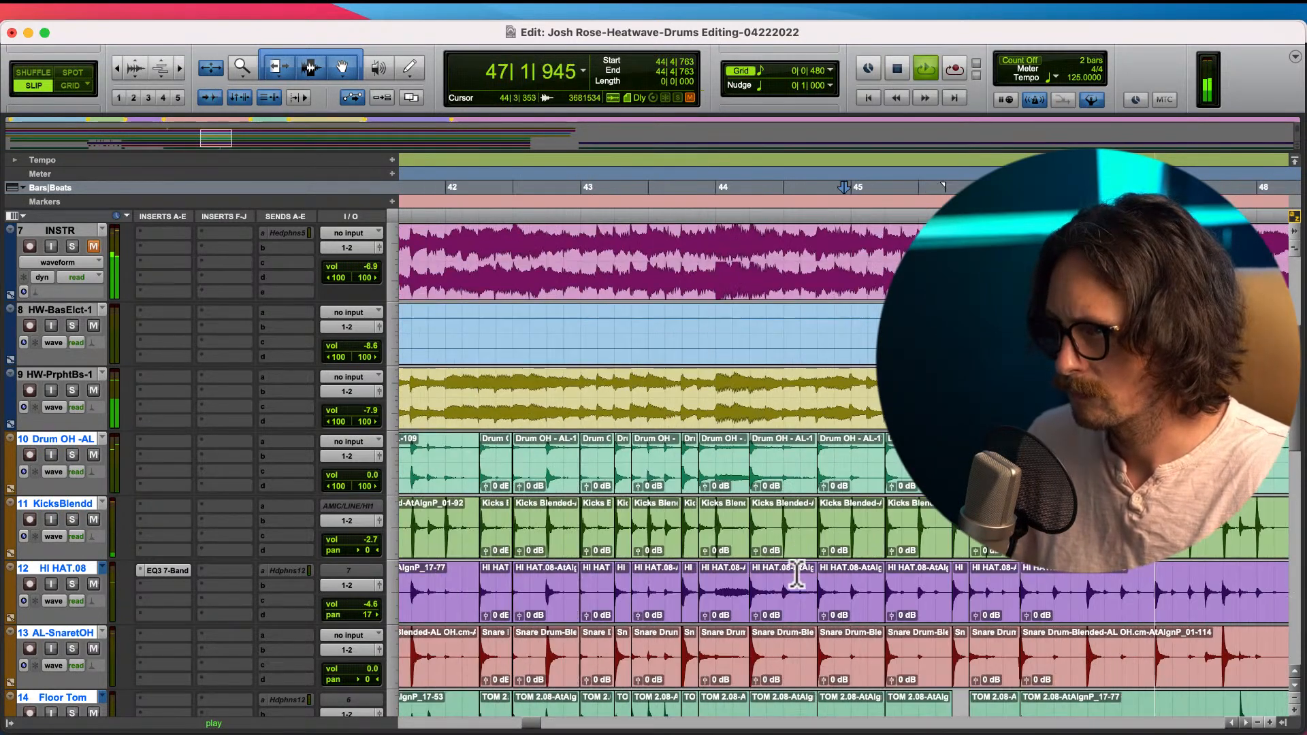
scroll(782, 553, right, 10)
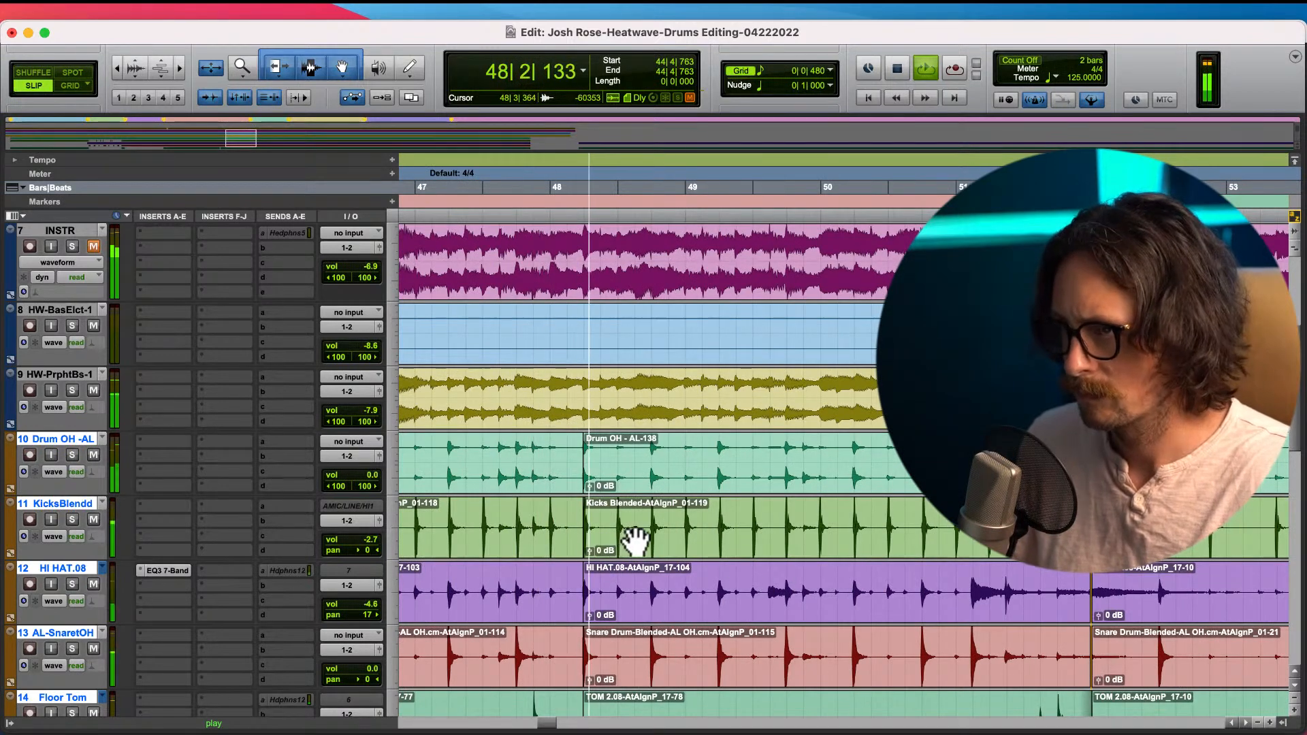
scroll(636, 531, right, 4)
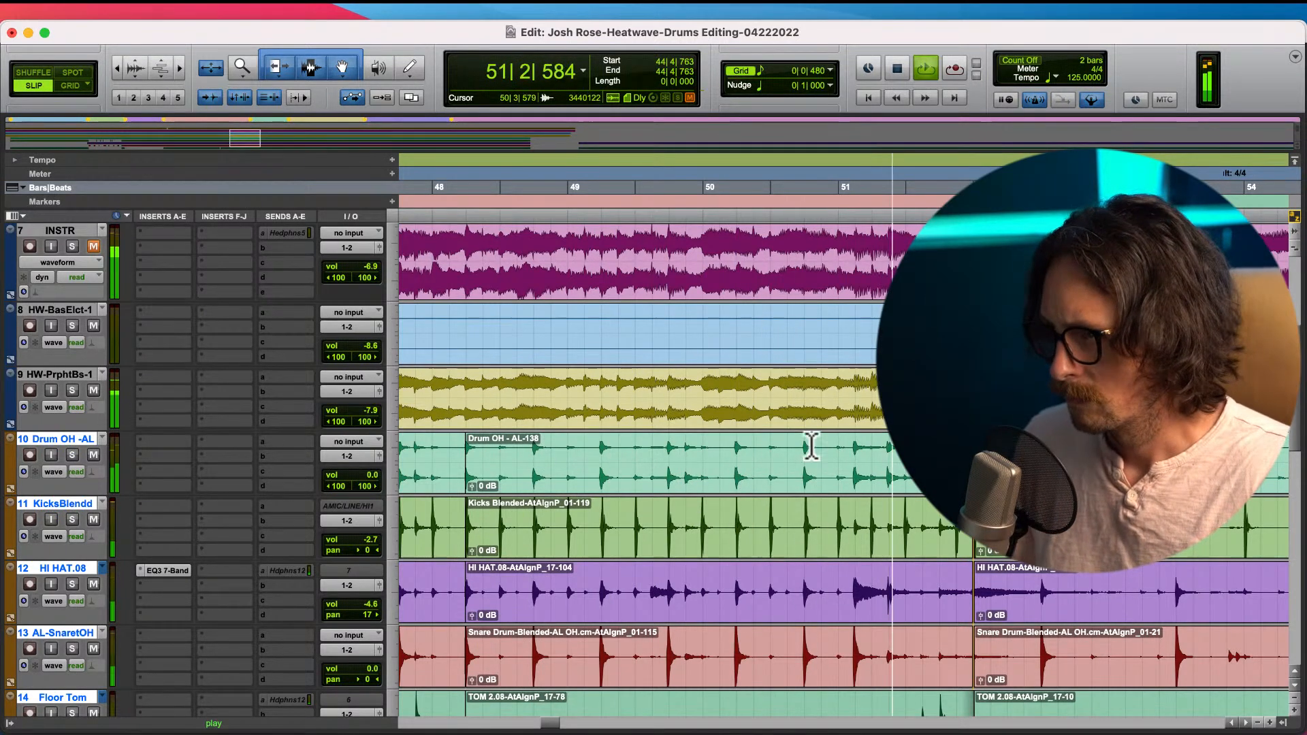
key(space)
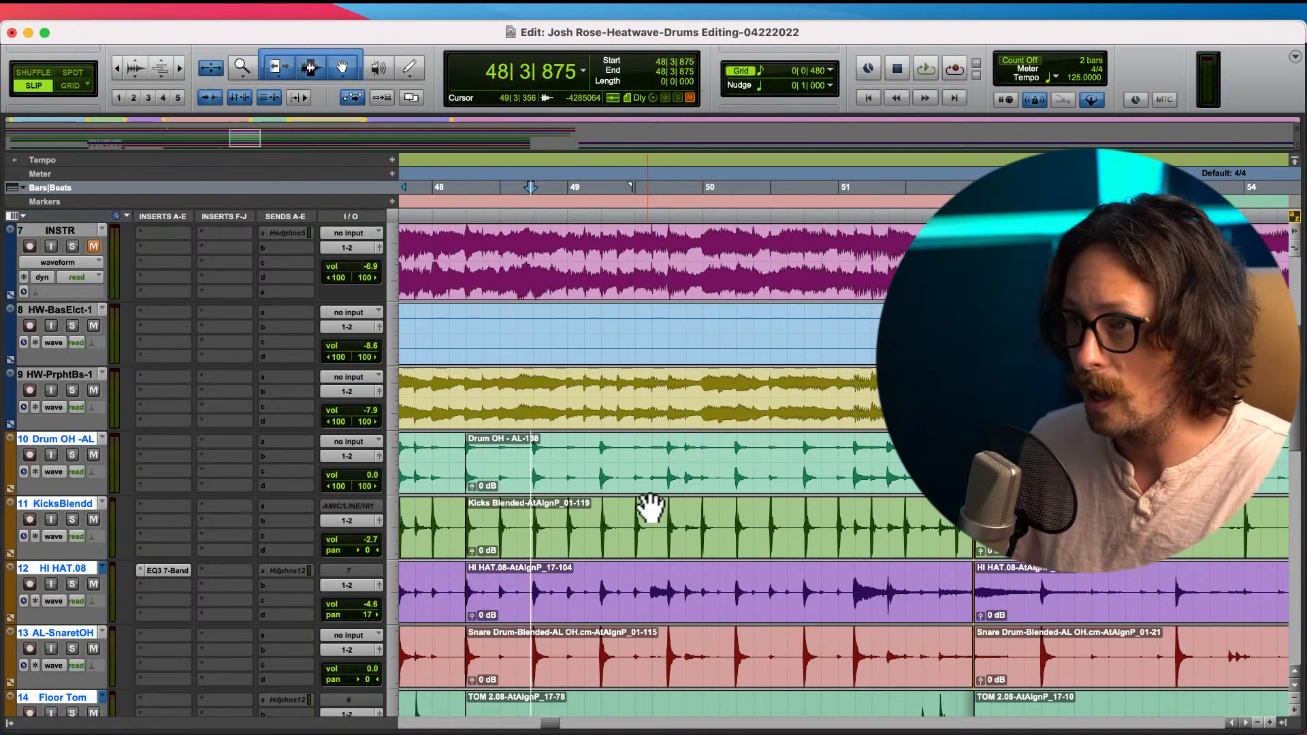
- Place the edit cursor at 48|3|943 across the grouped drum tracks, at the start of the snare hit
key(t)
key(t)
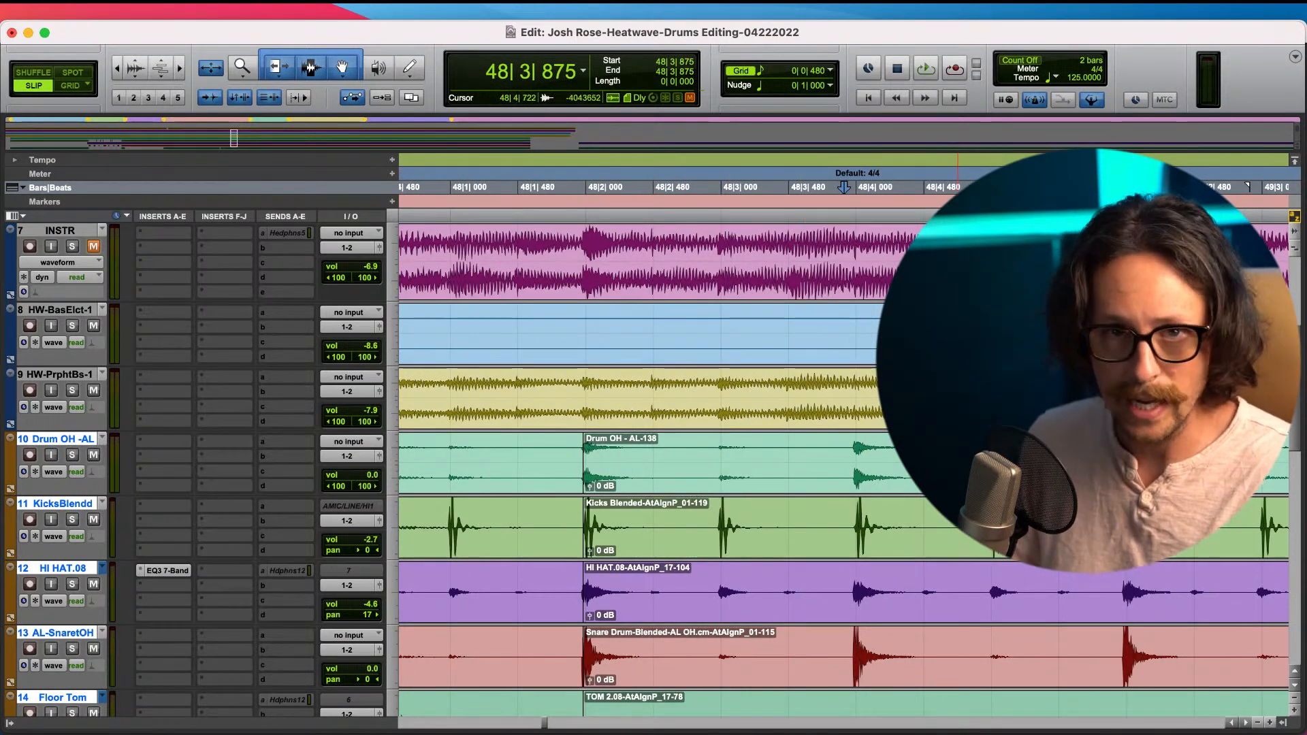
scroll(854, 463, up, 1)
scroll(854, 462, up, 2)
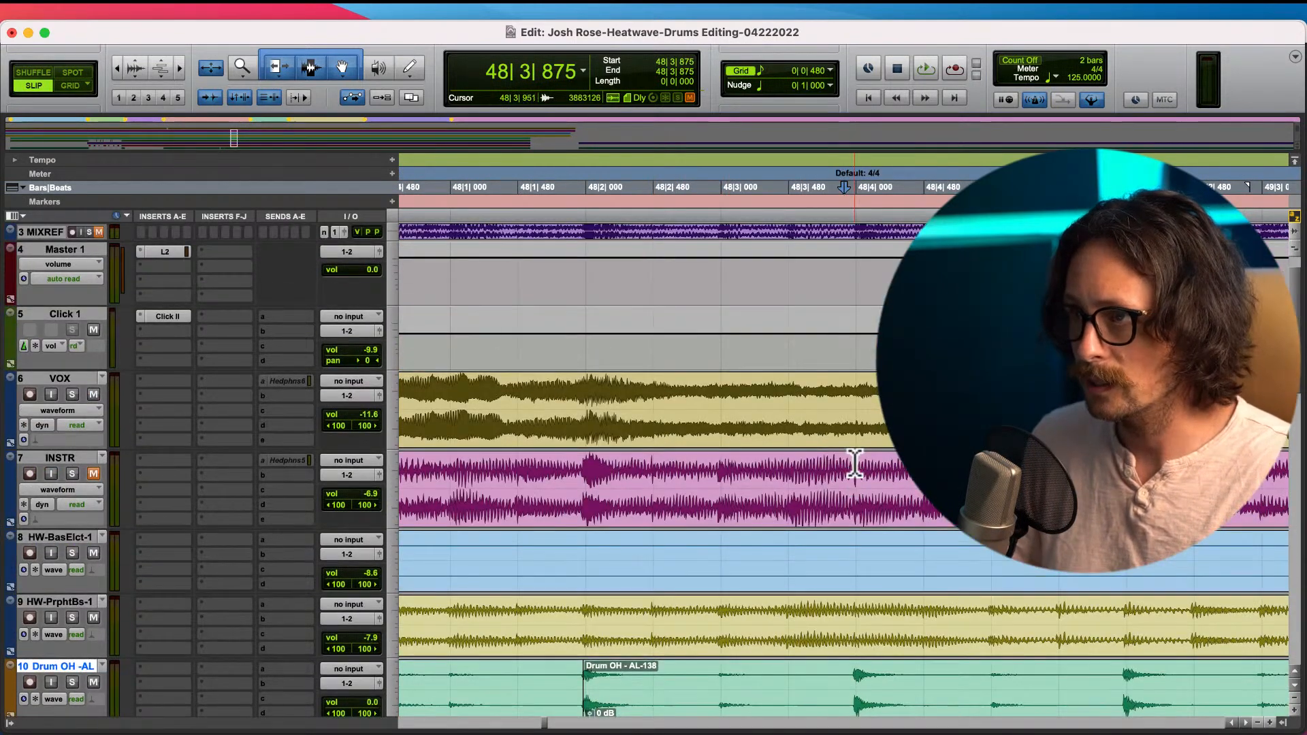
scroll(854, 463, down, 2)
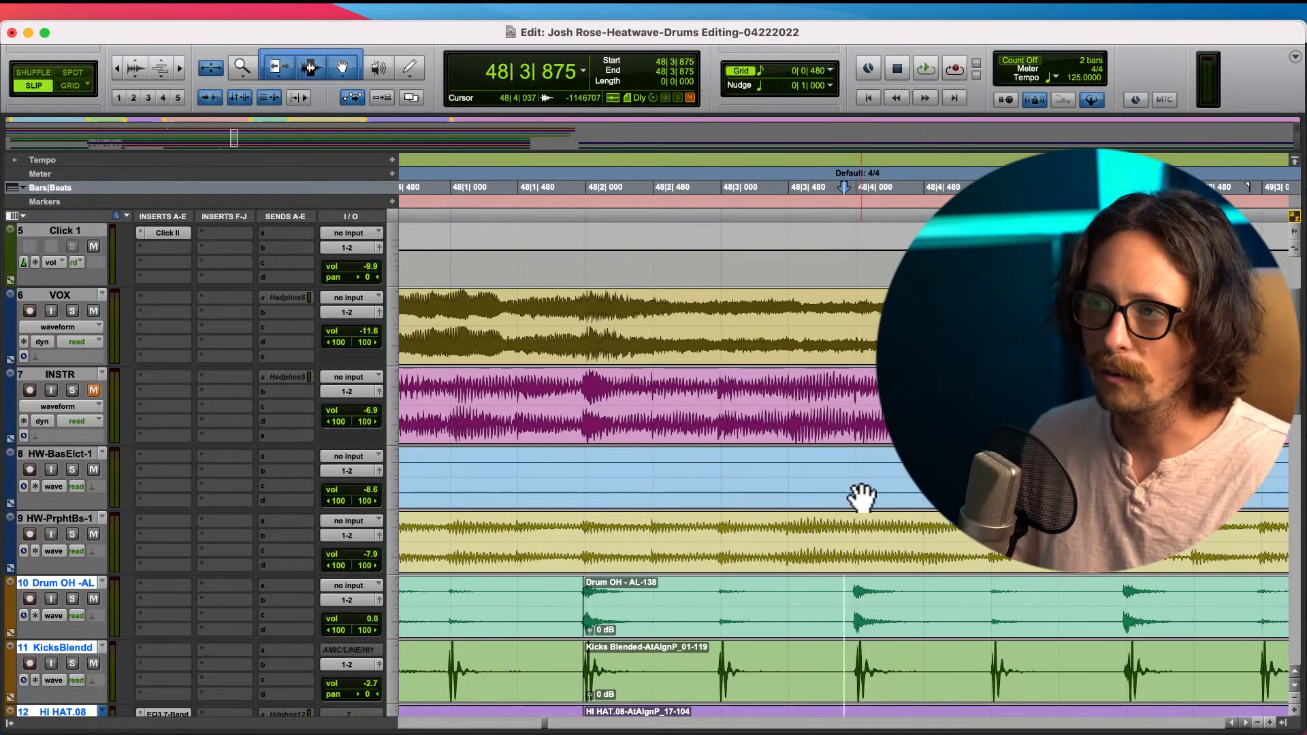
click(856, 604)
key(t)
key(t)
key(t)
key(t)
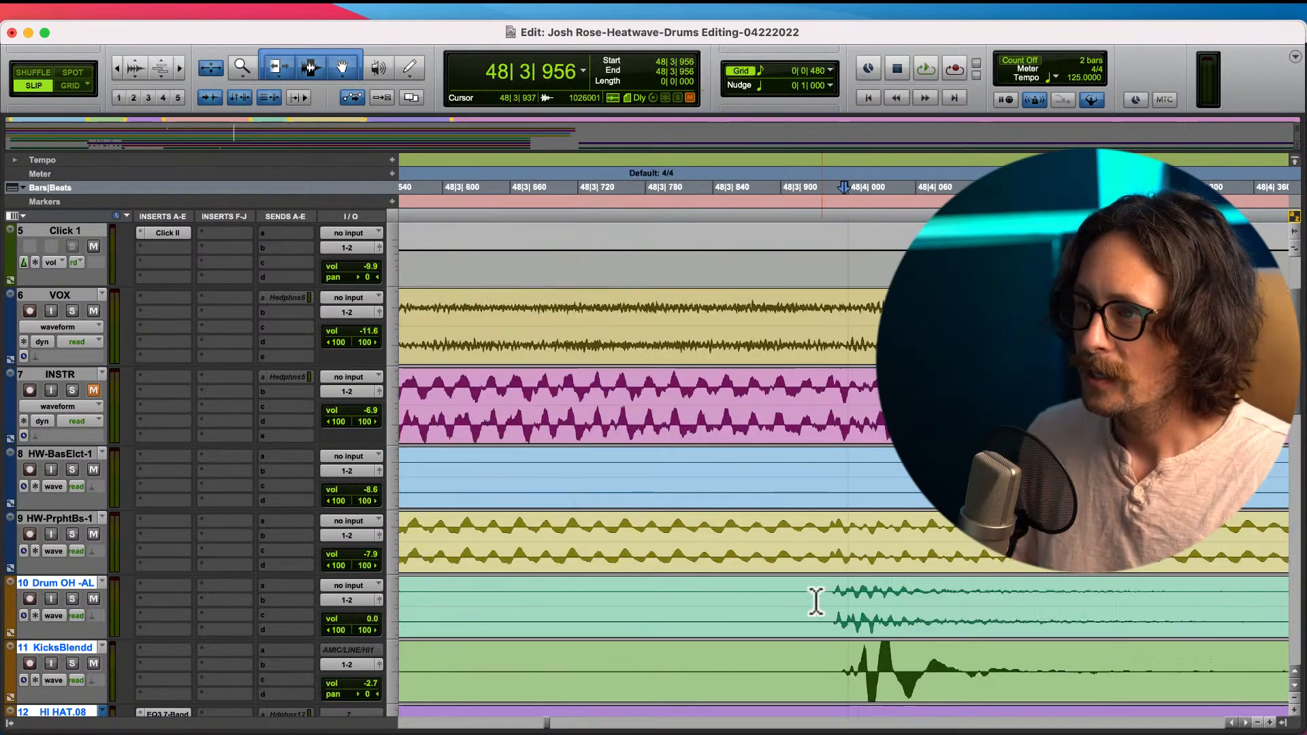
scroll(853, 598, down, 2)
click(815, 460)
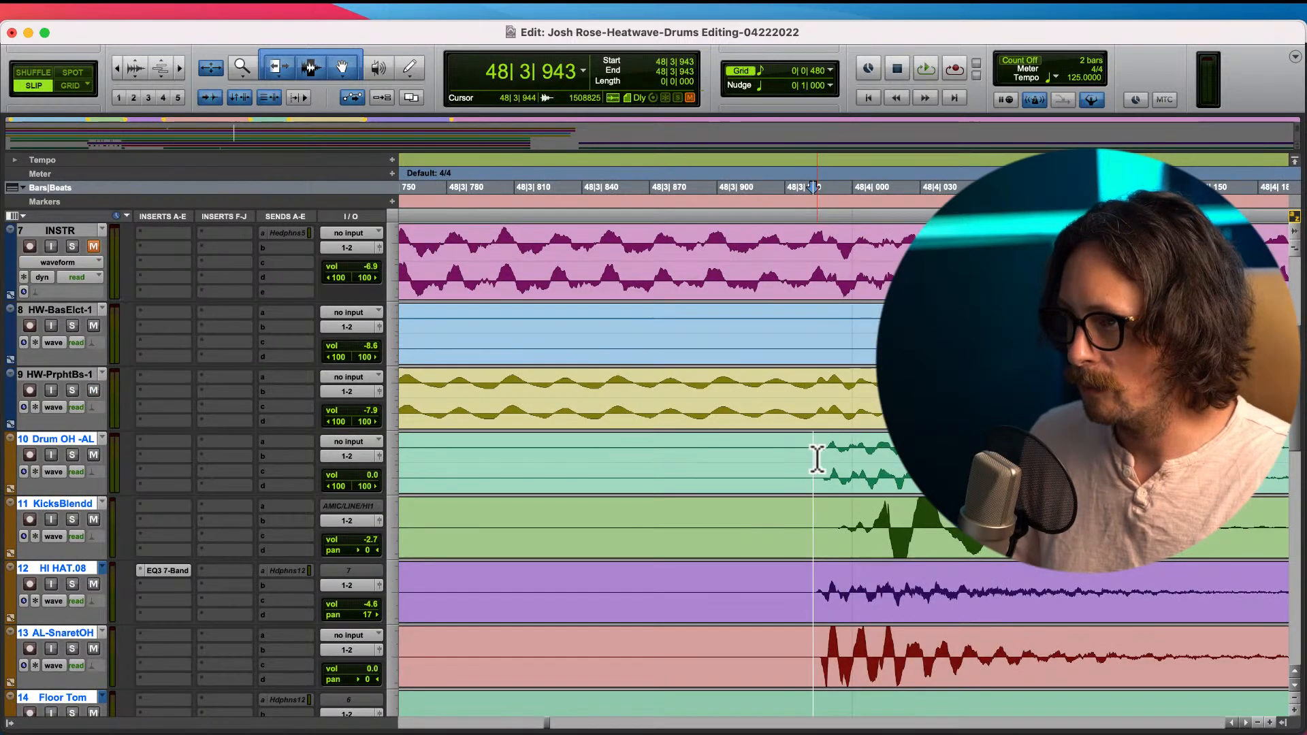
- Cut the grouped drum clips at 48|3|943 and move the clips following the cut to 48|3|955
scroll(860, 513, down, 4)
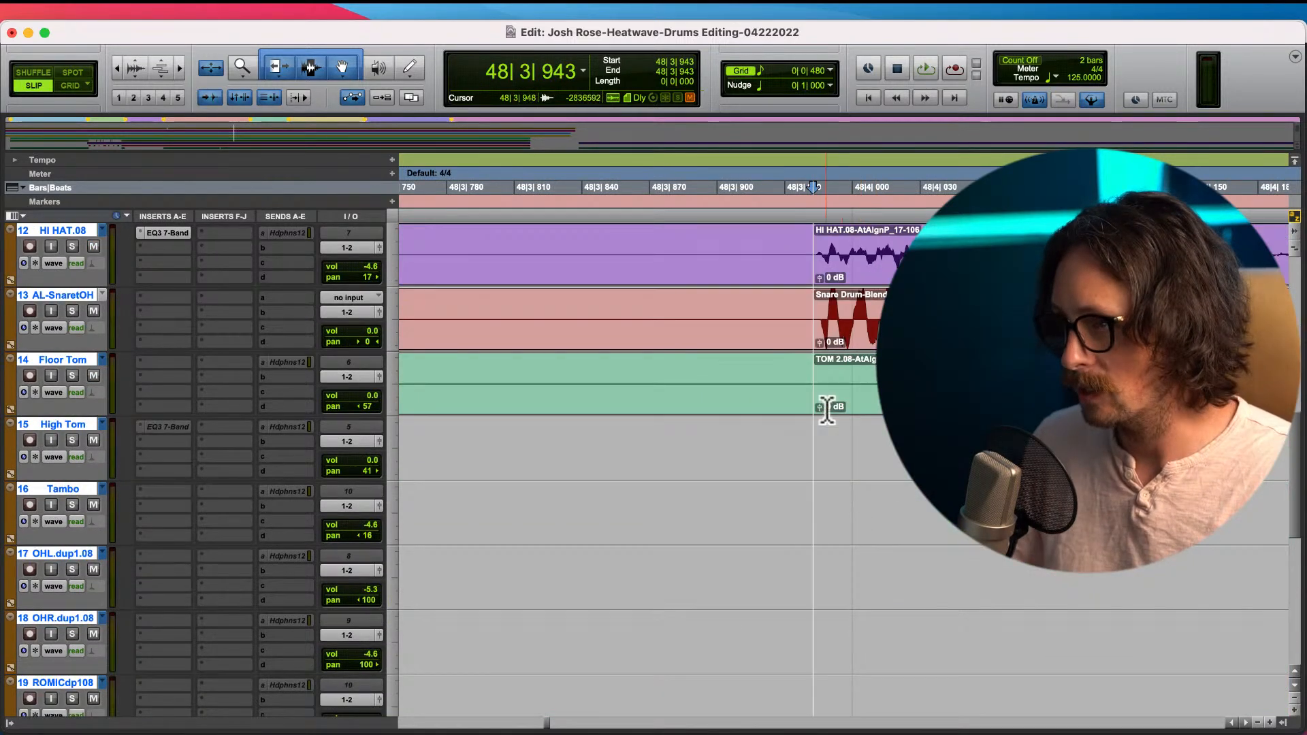
mouse_move(875, 457)
mouse_down()
mouse_move(907, 454)
mouse_move(888, 468)
mouse_up()
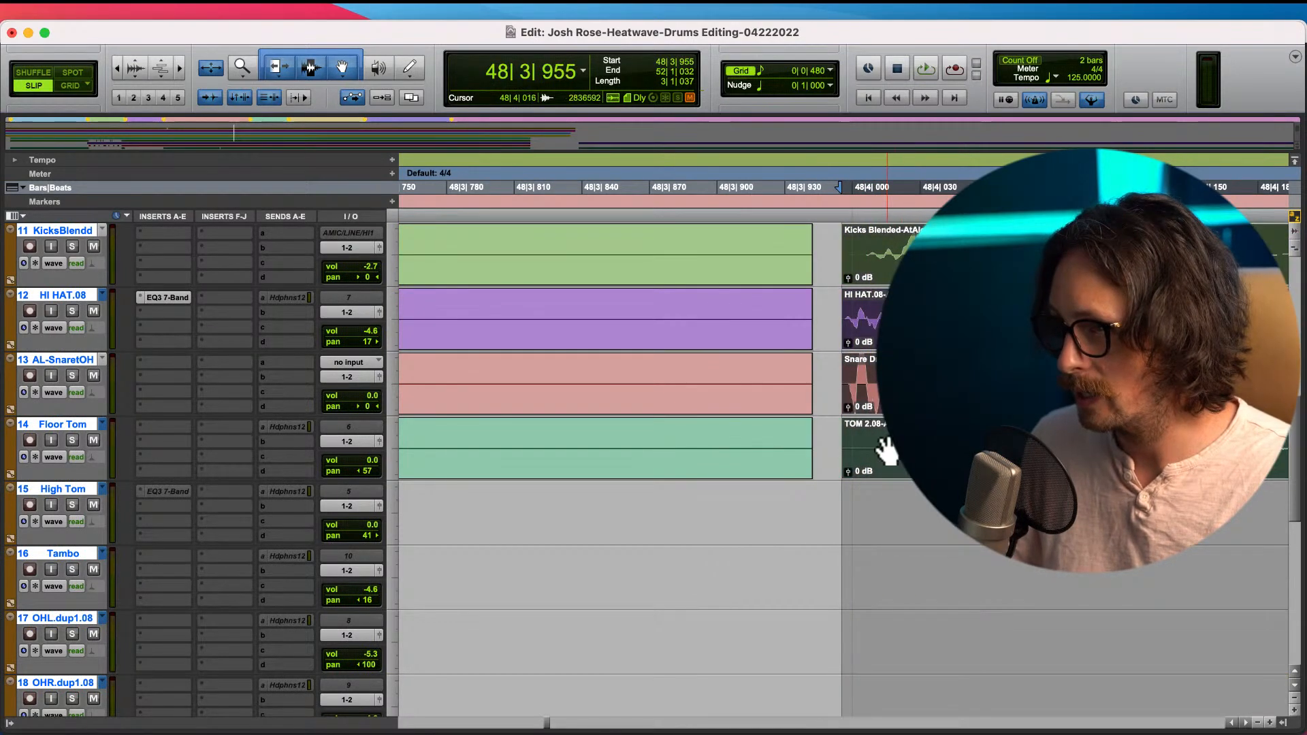
scroll(887, 469, up, 4)
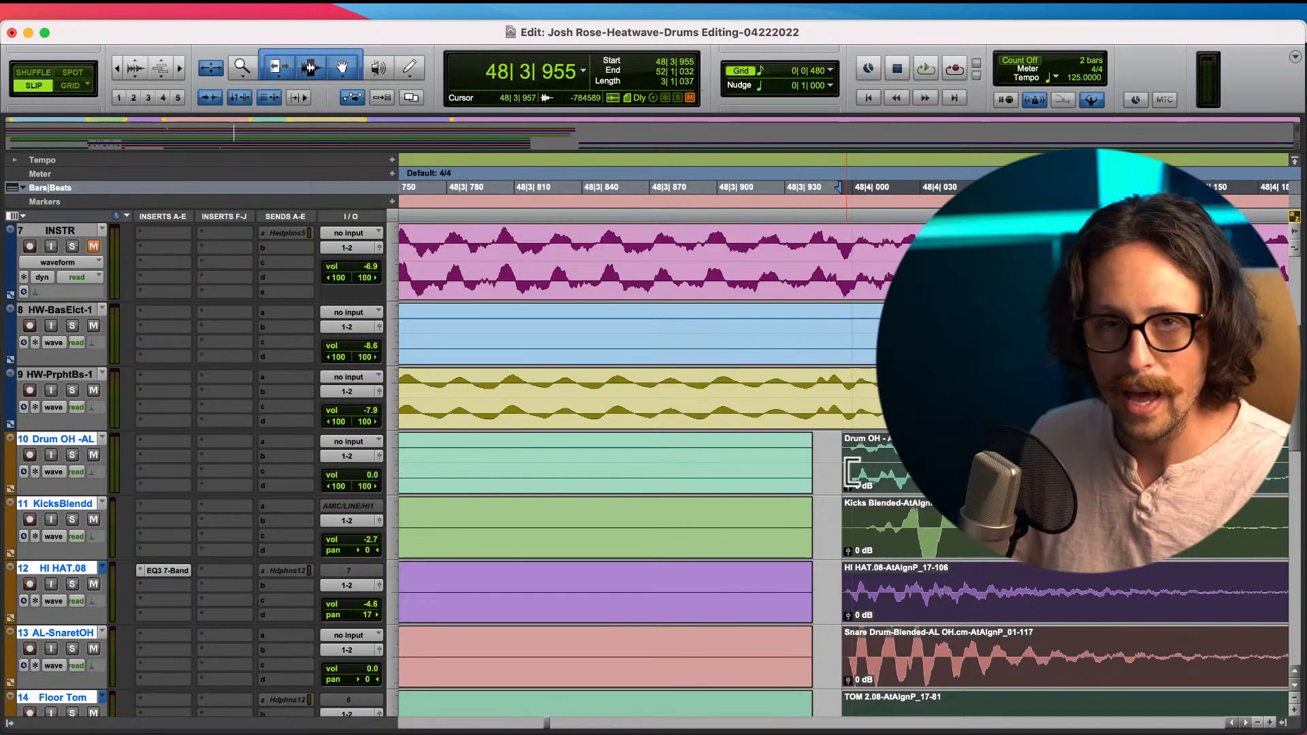
key(r)
key(r)
key(r)
key(r)
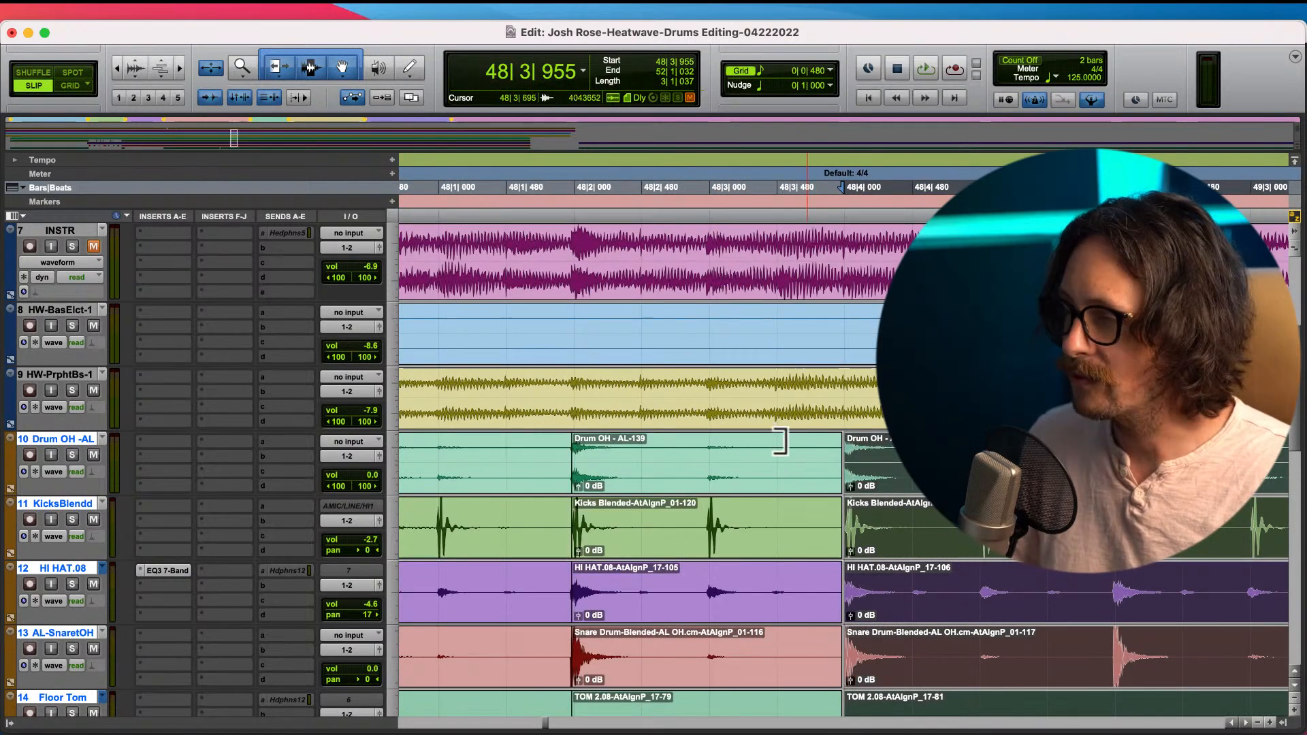
- Play the song from 48|1|763 to check the timing of the moved drum clips
click(531, 460)
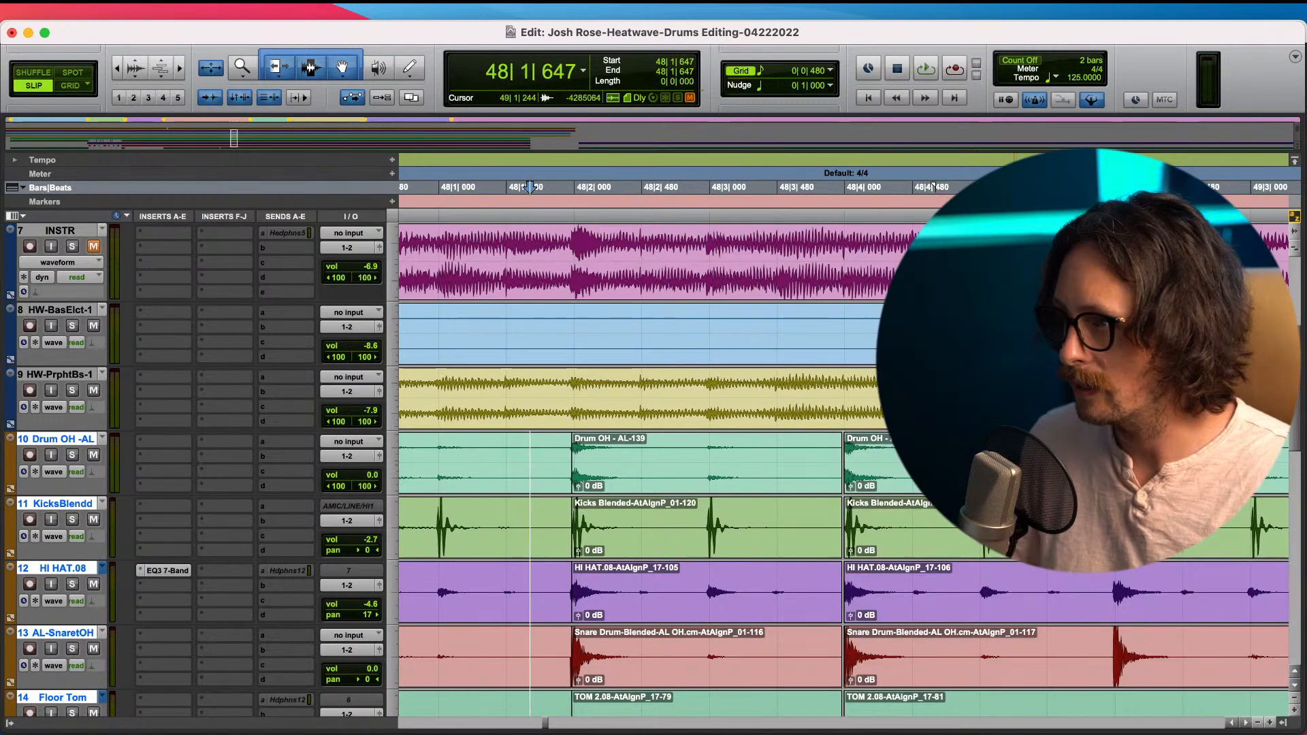
click(559, 456)
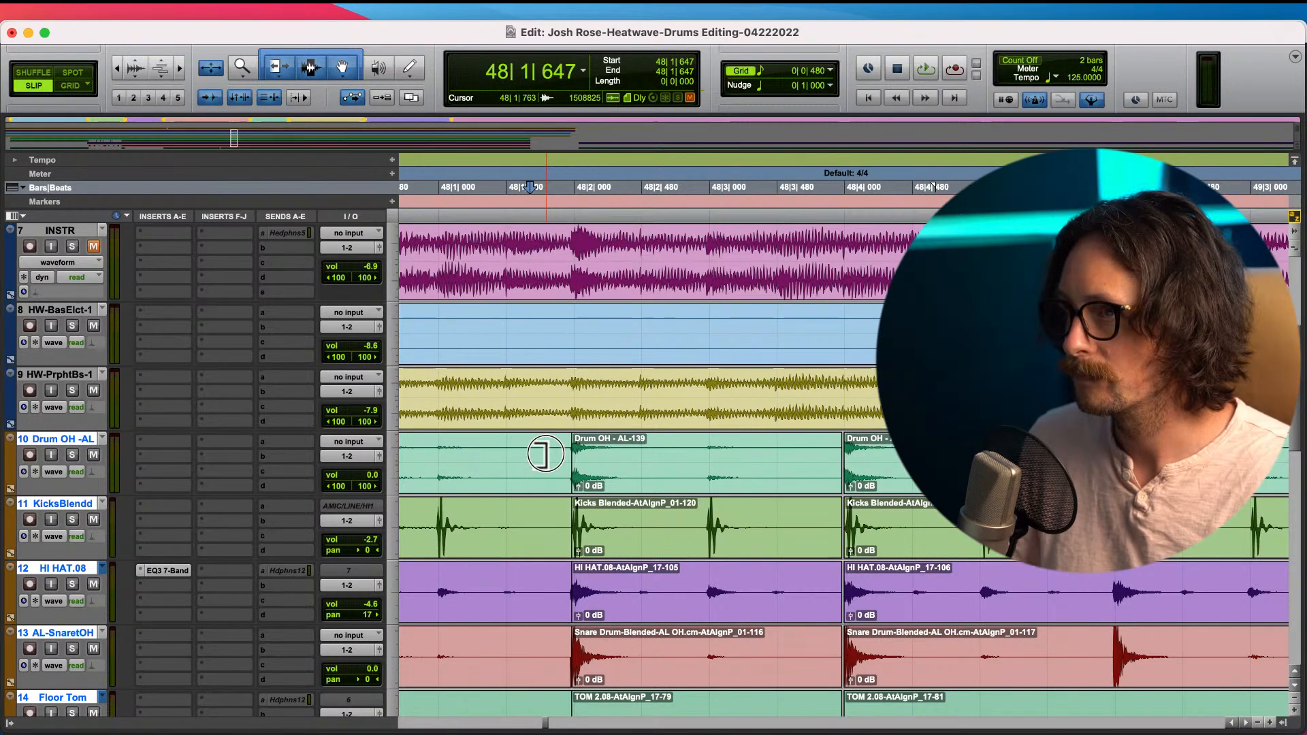
key(space)
key(r)
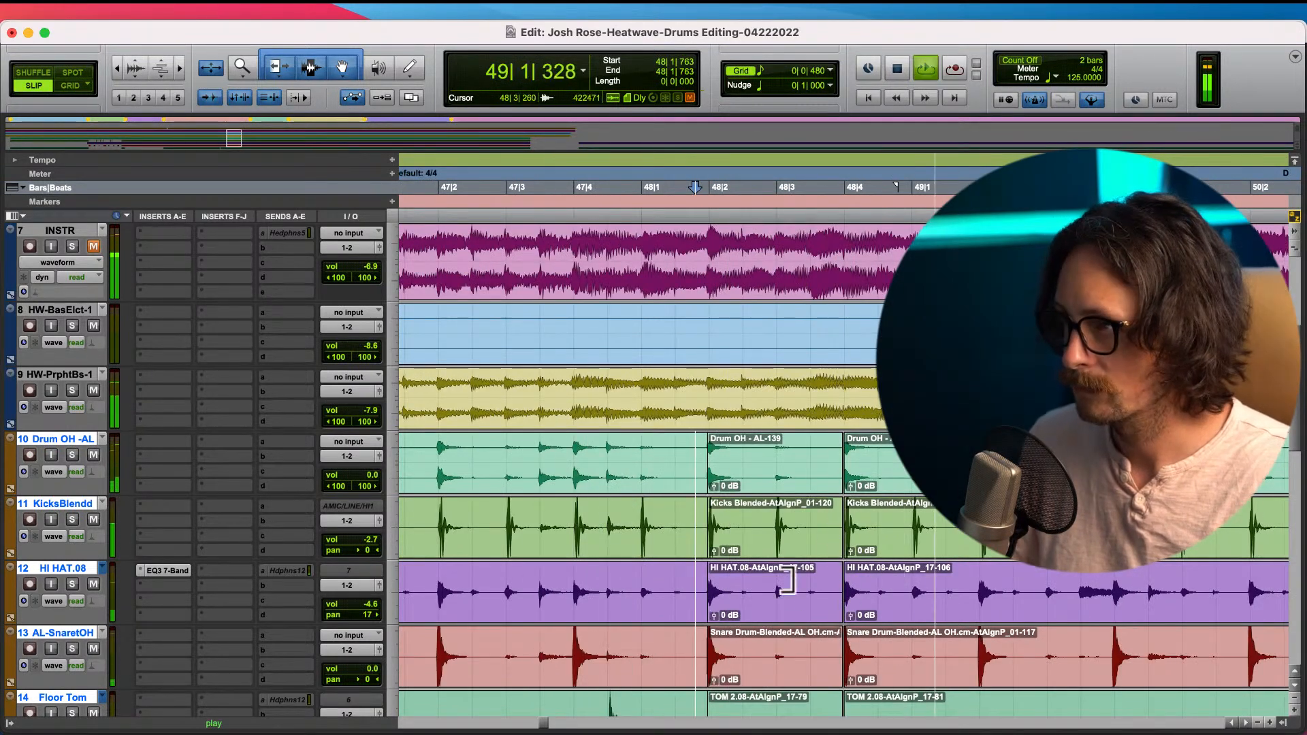
key(r)
key(r)
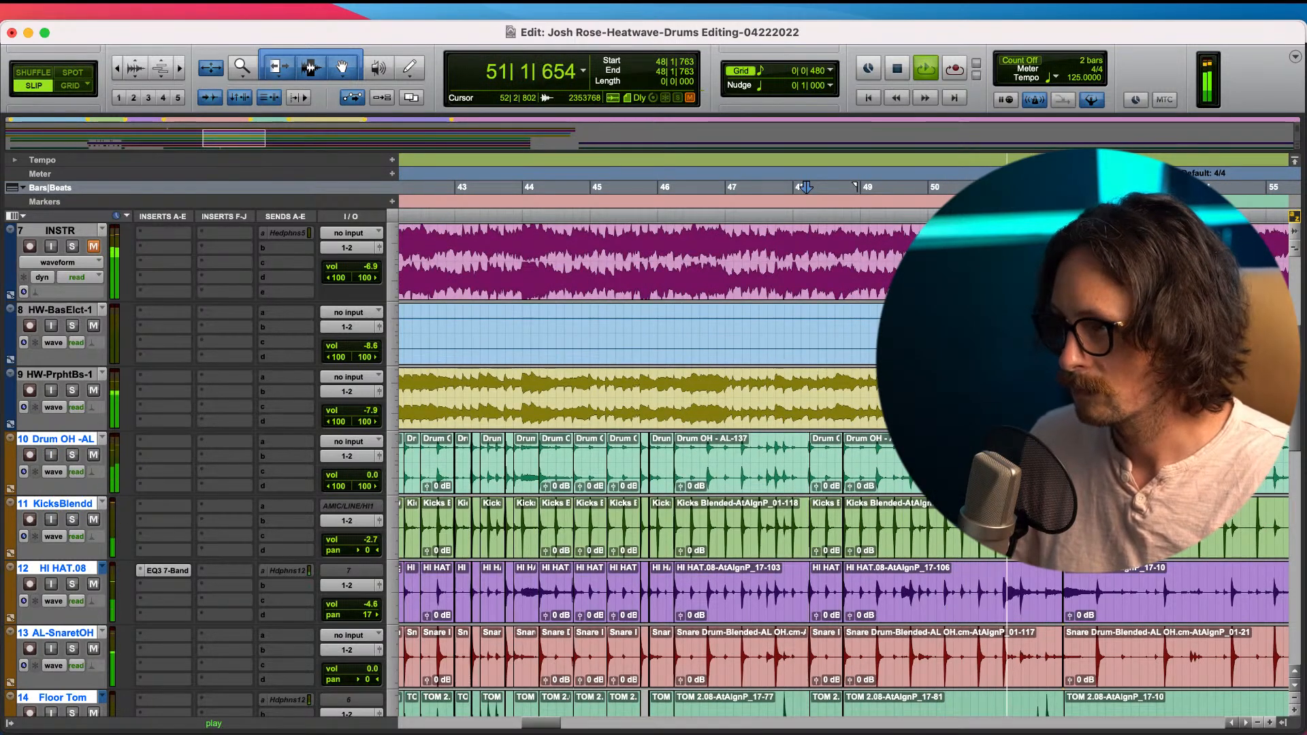
key(space)
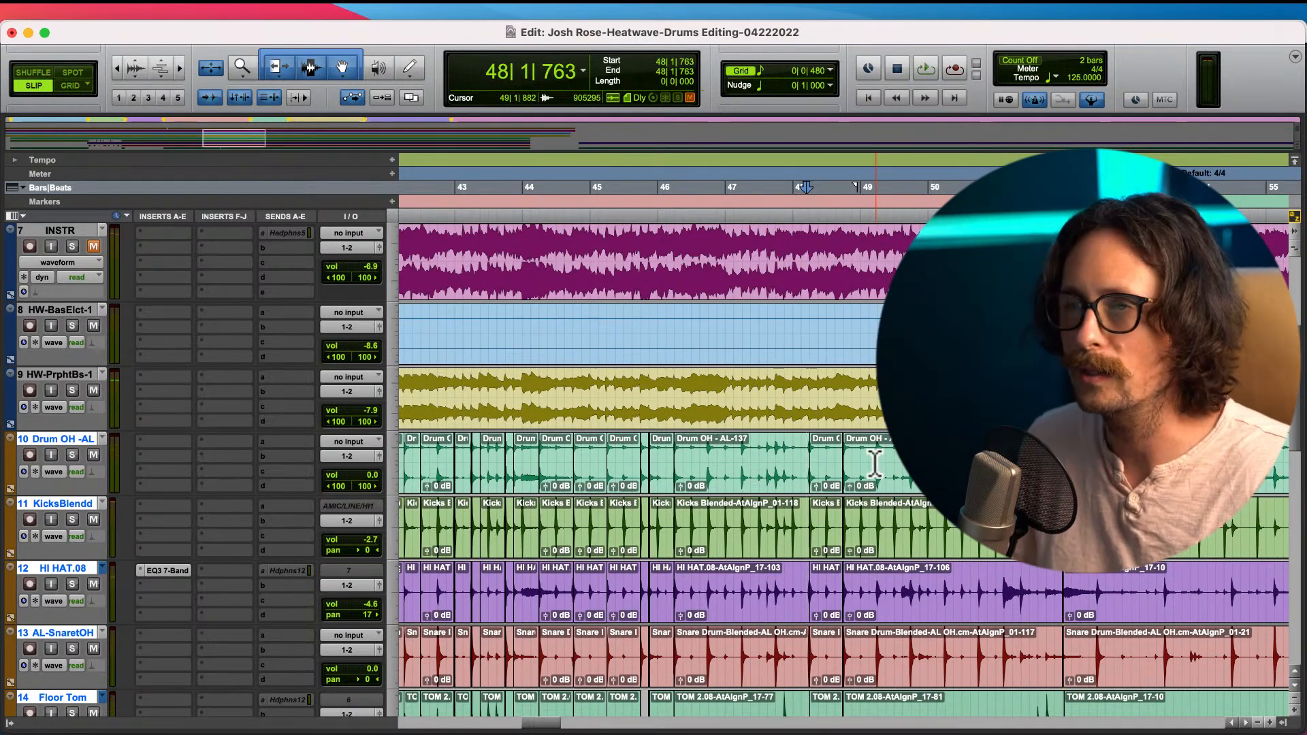
- Place the edit cursor at 49|1|789 and at 49|2|851 and examine how the surrounding drum hits line up with the grid
key(t)
key(t)
key(t)
key(t)
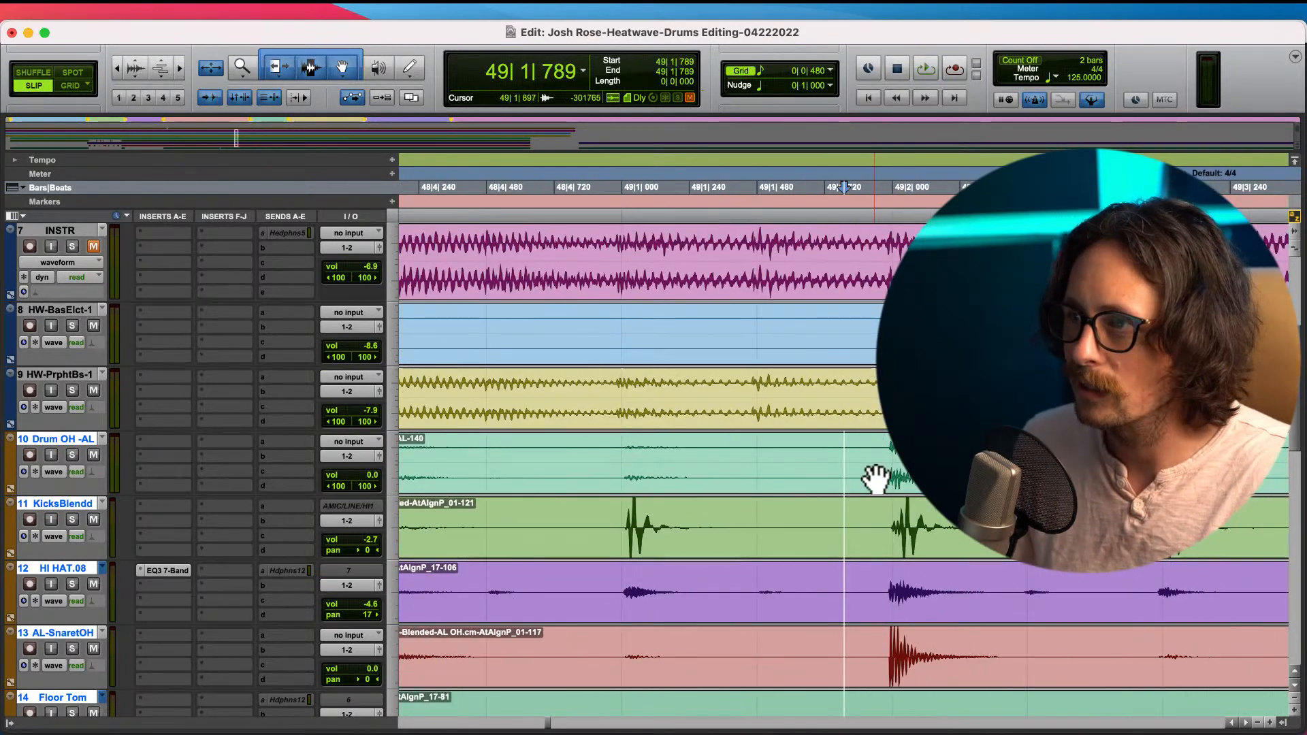
key(r)
key(r)
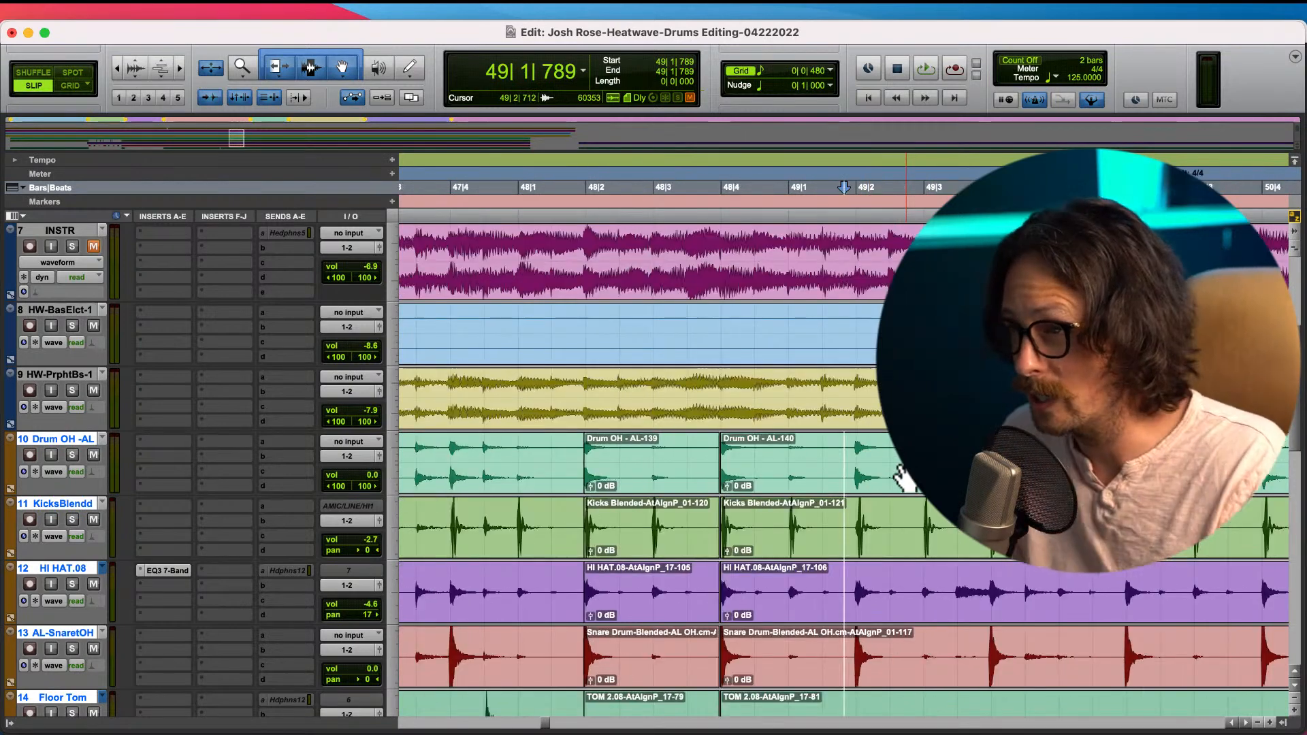
click(916, 450)
key(t)
key(t)
key(t)
key(r)
key(r)
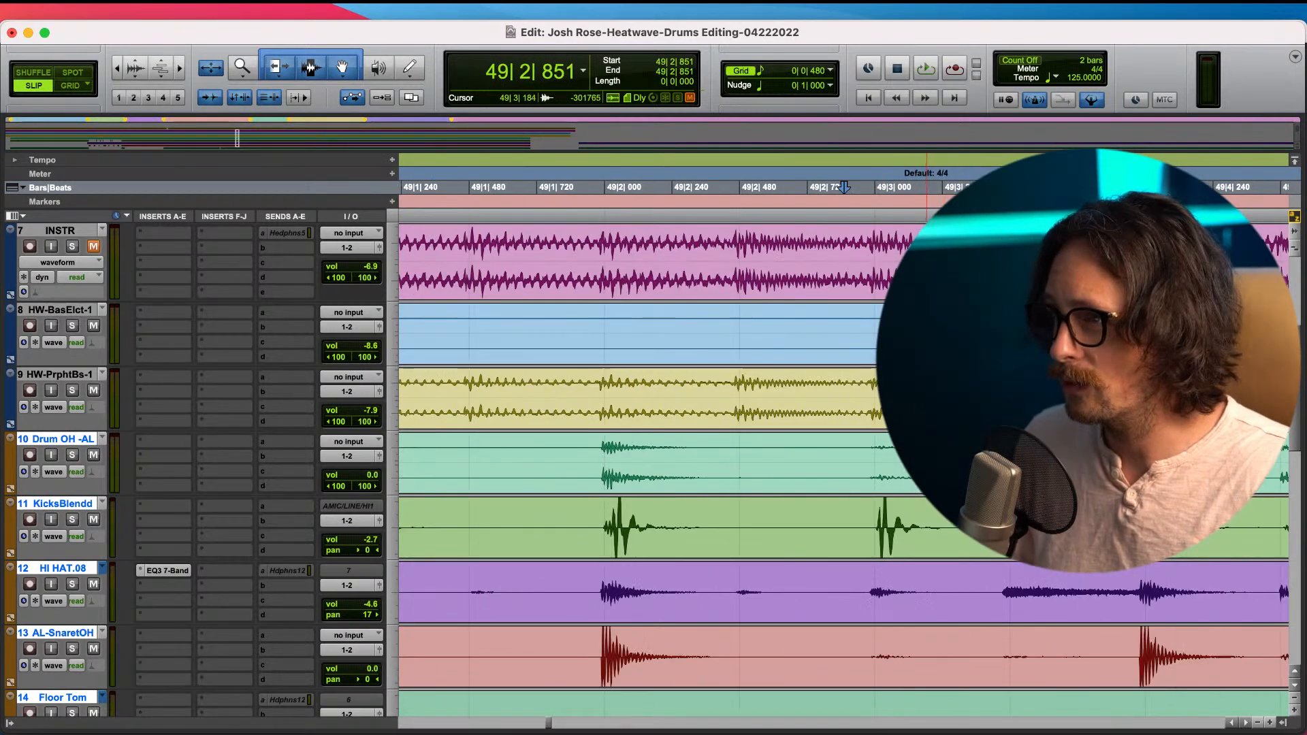
- Place the edit cursor at 49|3|943 across the grouped drum tracks, exactly at the start of the snare hit
key(t)
key(t)
key(t)
key(t)
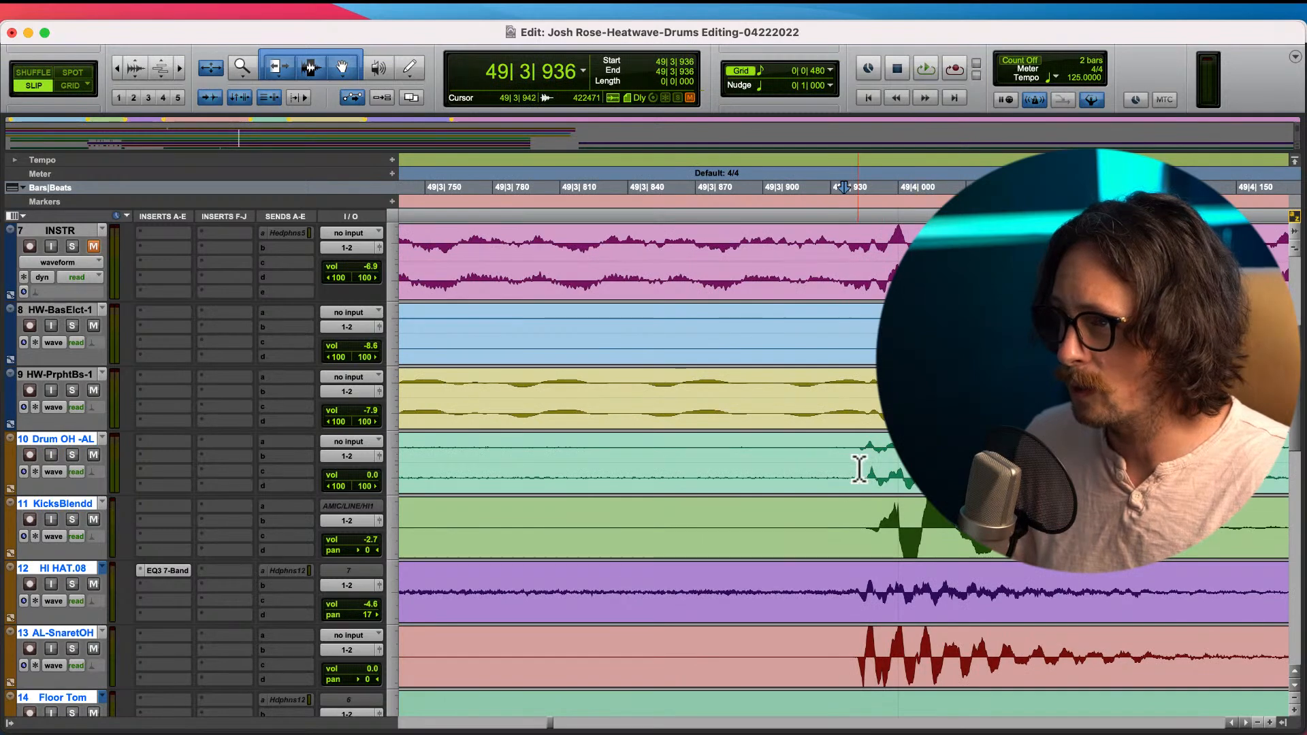
key(r)
key(r)
key(r)
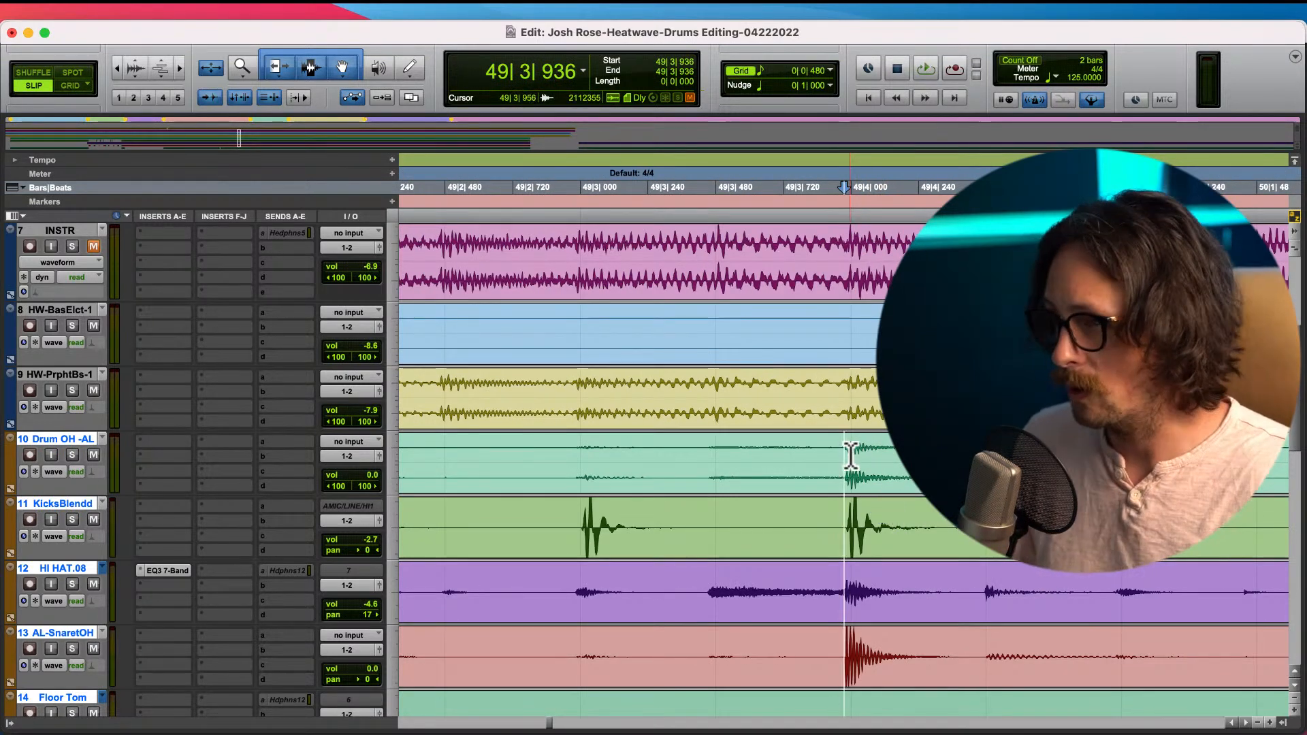
key(t)
key(t)
key(t)
key(t)
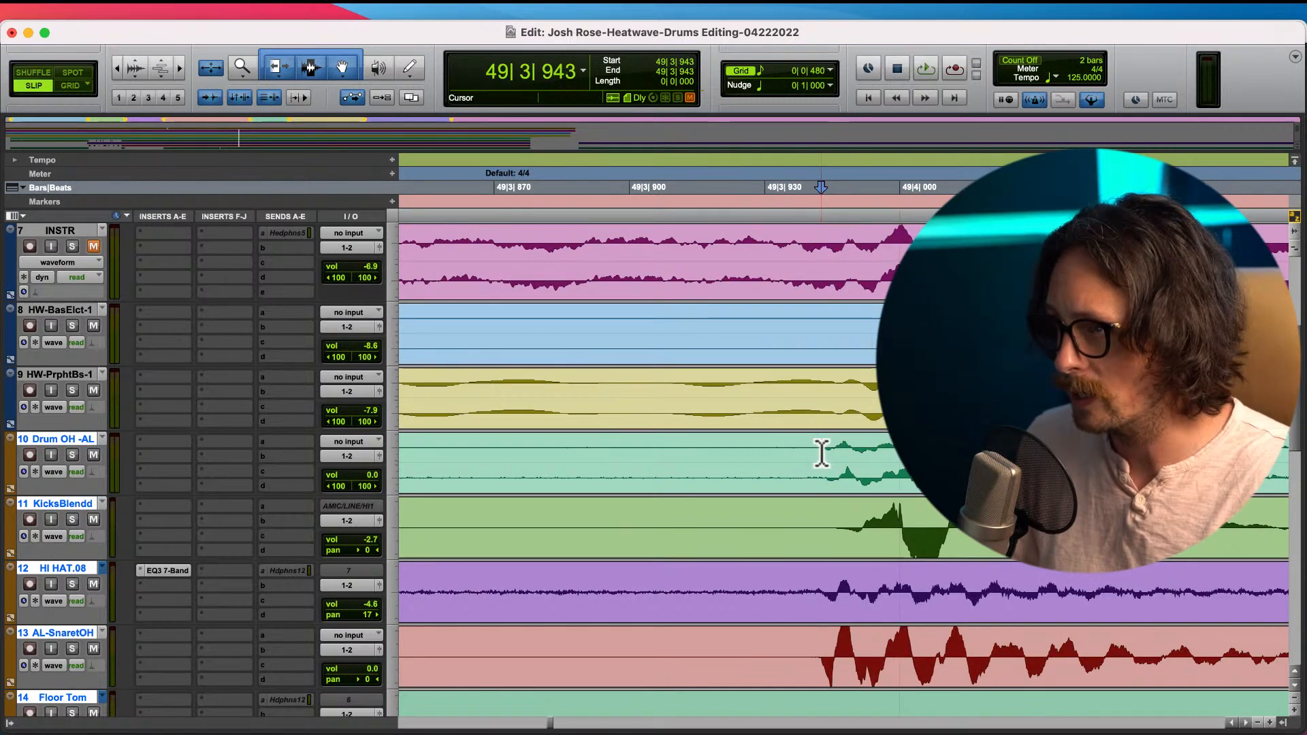
key(t)
key(t)
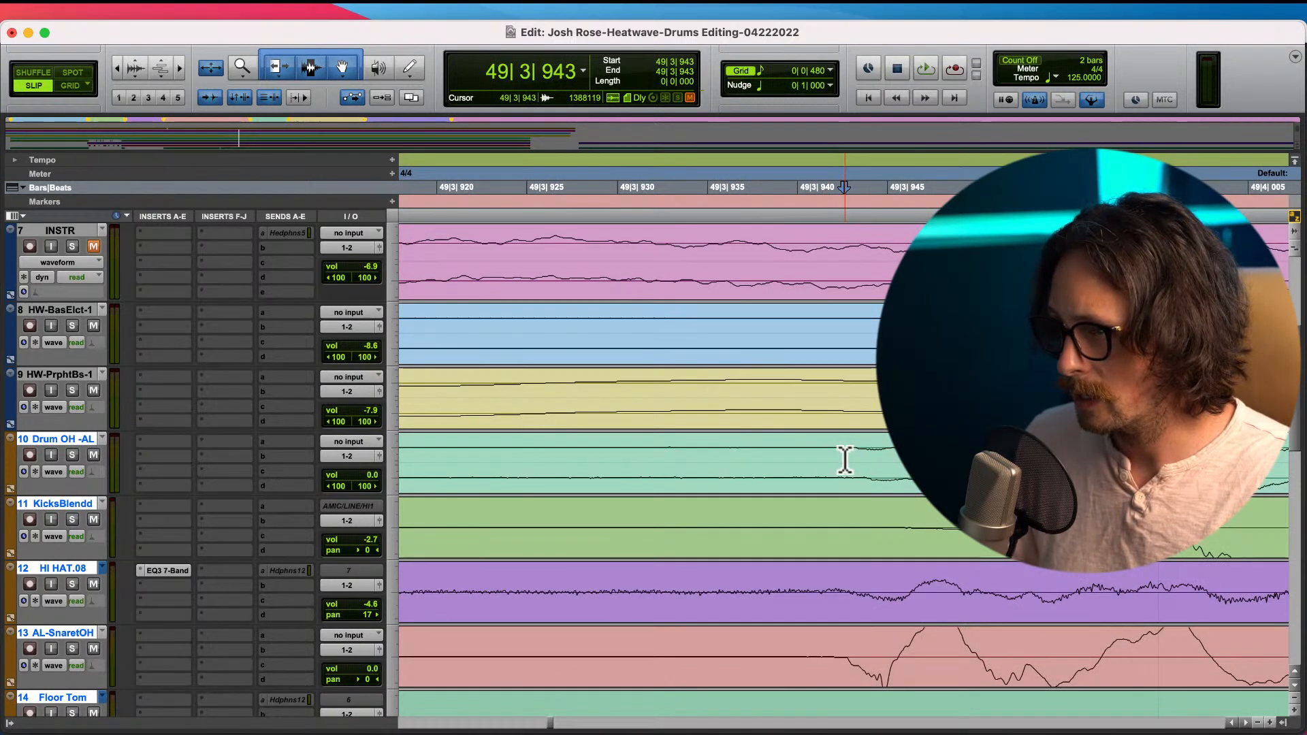
- Cut the grouped drum clips at 49|3|943 and move the clips following the cut to 49|3|956
key(r)
key(r)
key(r)
key(r)
mouse_move(887, 480)
mouse_down()
mouse_move(905, 474)
mouse_move(905, 486)
mouse_up()
key(t)
key(t)
key(r)
key(r)
key(r)
key(r)
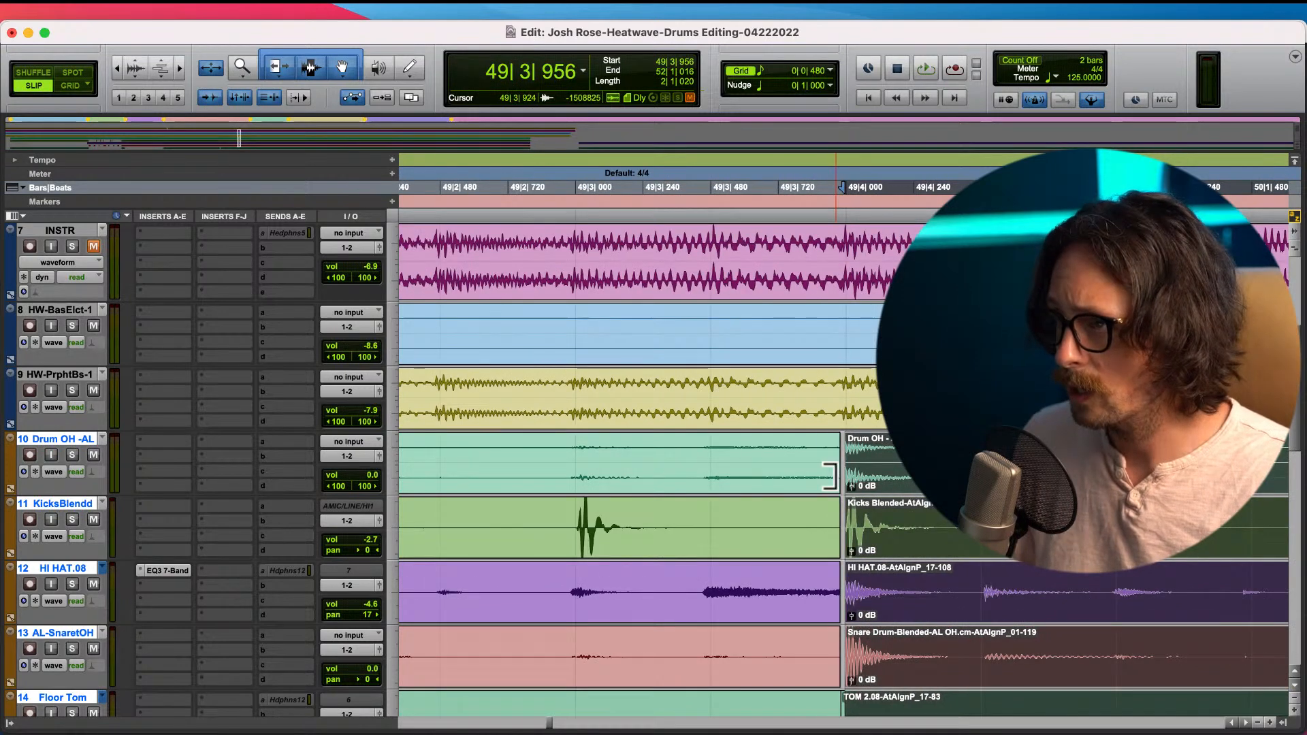
- Check the floor tom clip against the other drums at the 49|3|943 cut and undo the clip moves
click(867, 520)
key(t)
key(t)
key(t)
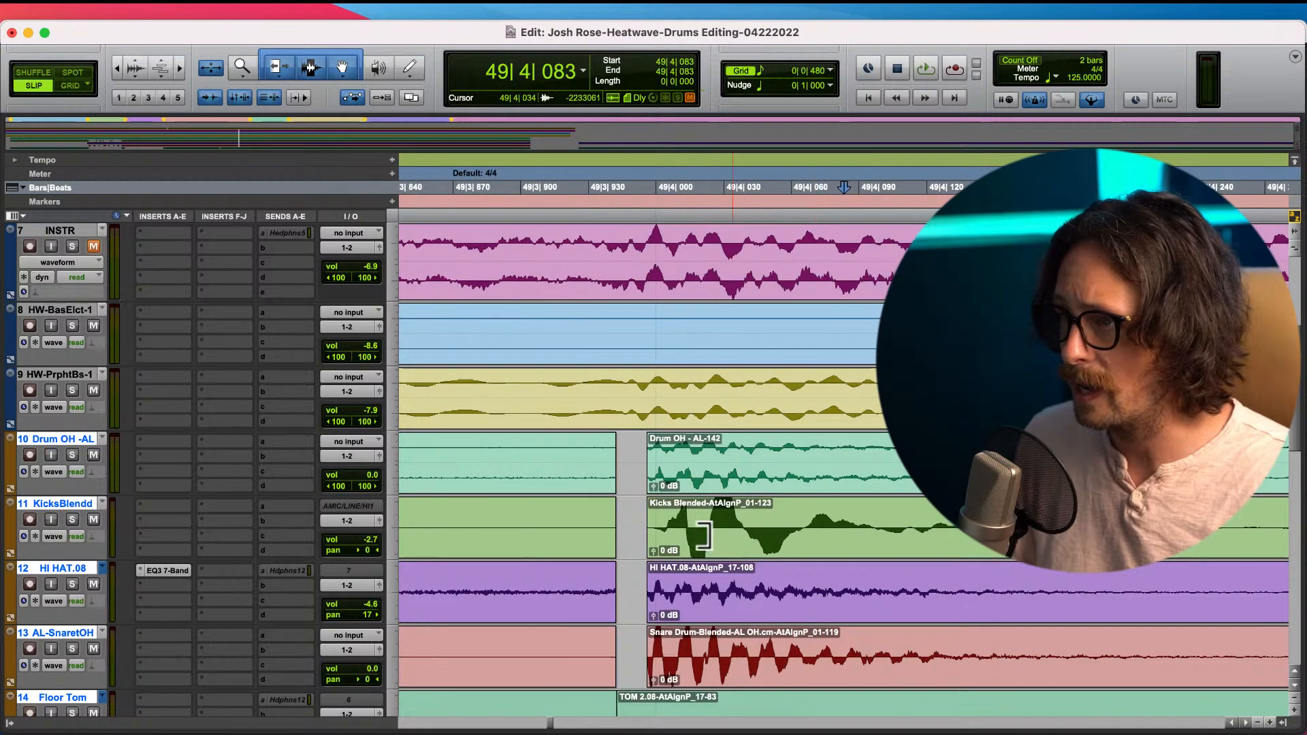
key(r)
scroll(720, 640, down, 5)
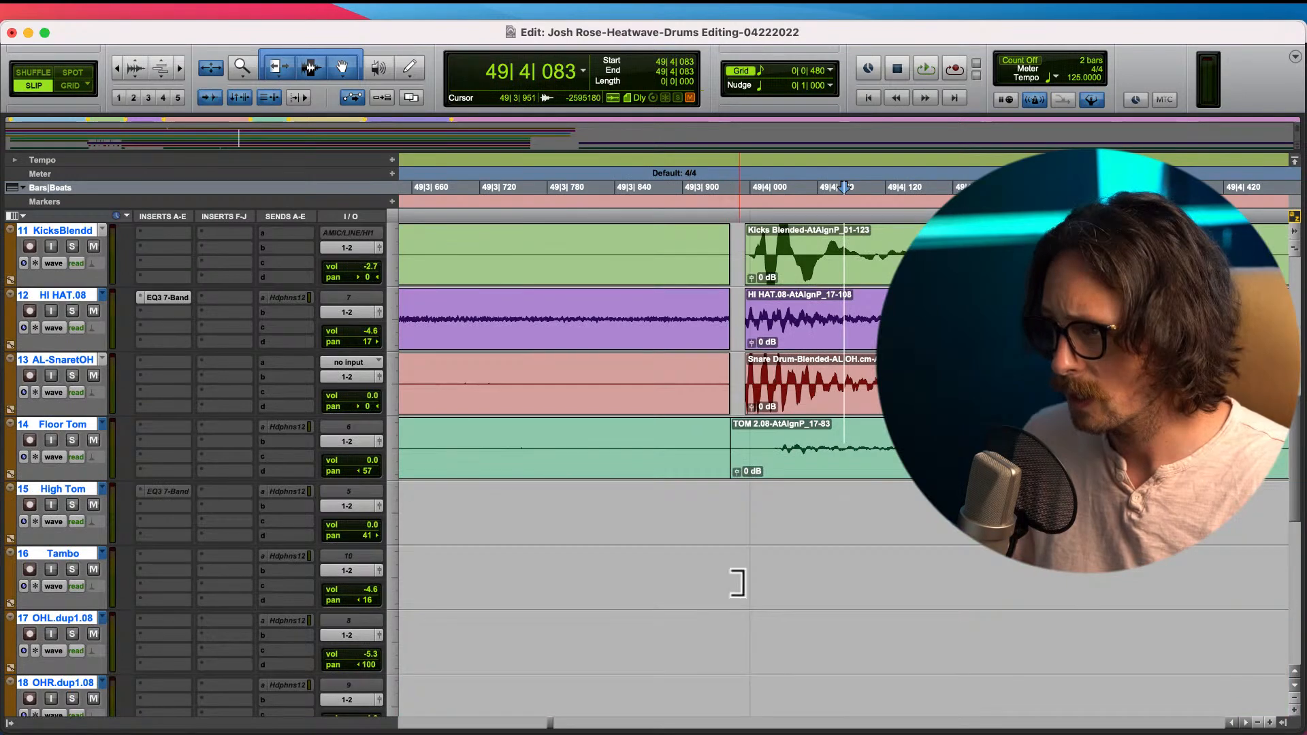
drag(764, 468, 722, 534)
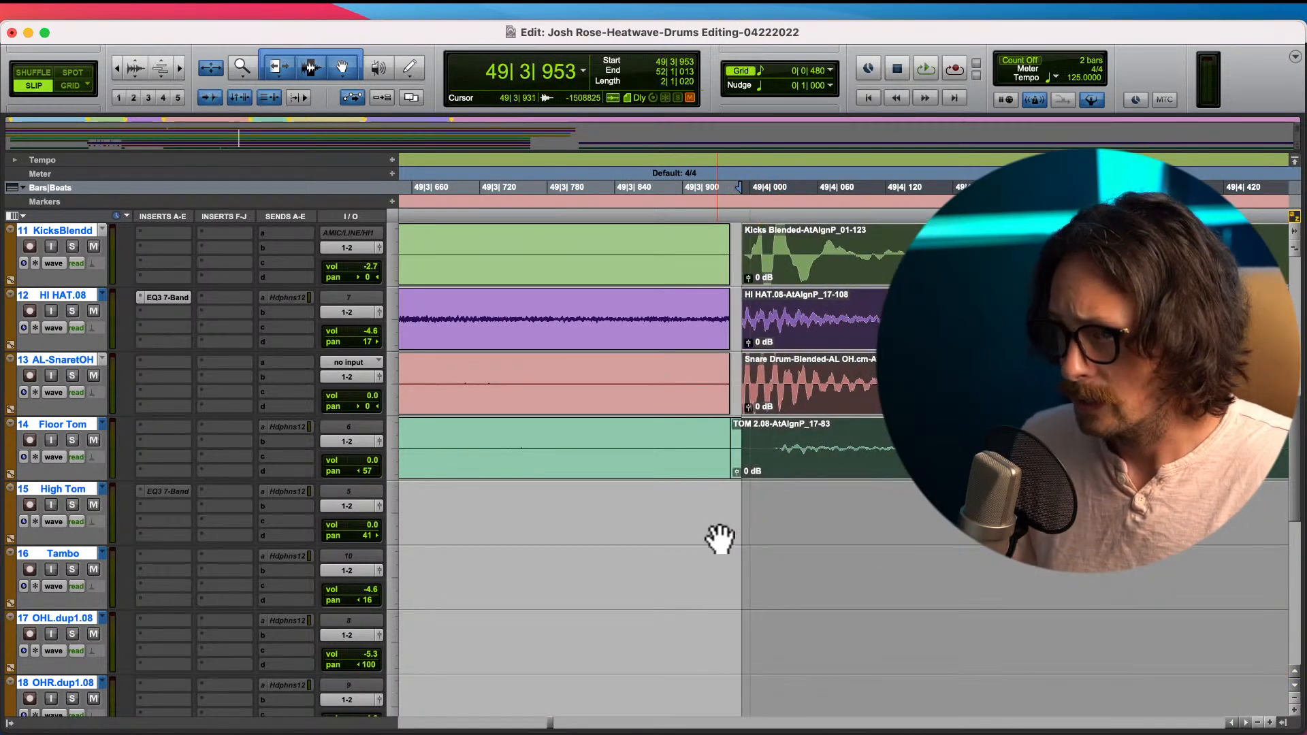
key(super+z)
click(718, 537)
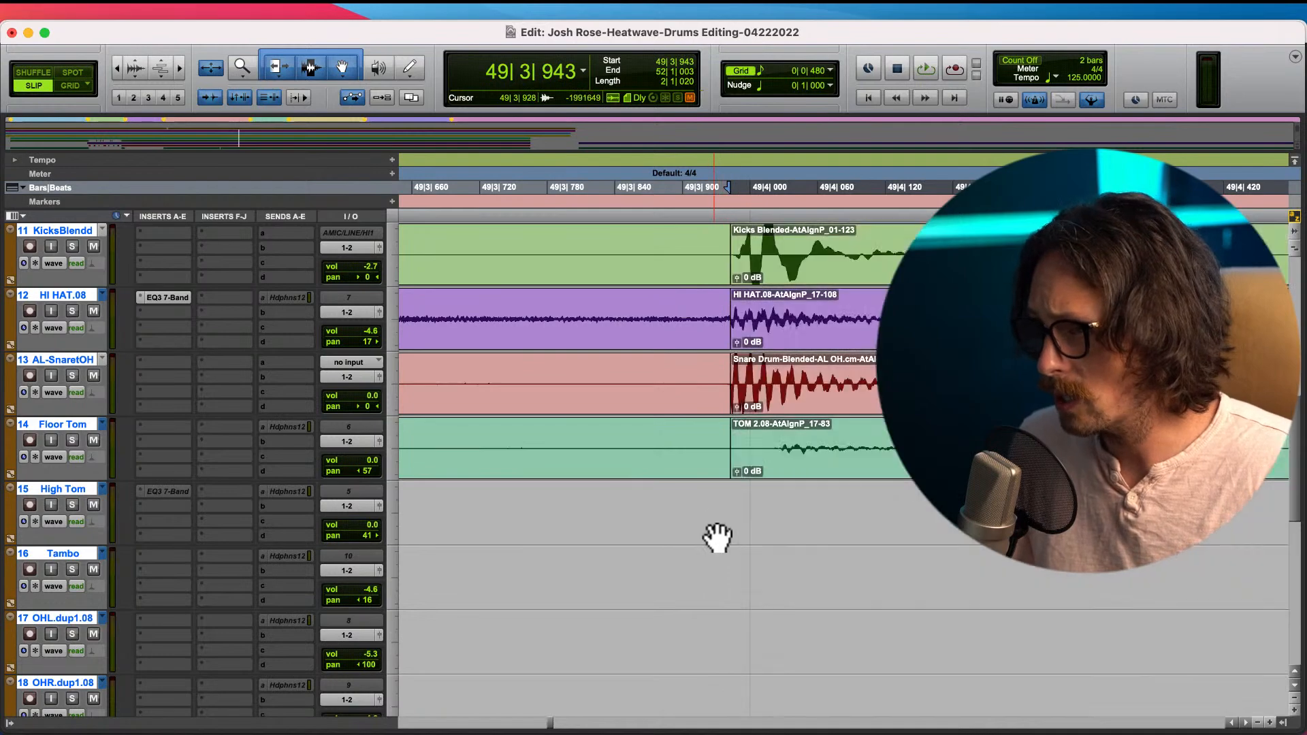
- Move the grouped drum clips following the cut, including the floor tom, from 49|3|943 to 49|3|956
click(787, 463)
mouse_move(787, 463)
mouse_down()
mouse_move(799, 449)
mouse_move(782, 467)
mouse_up()
scroll(714, 524, up, 2)
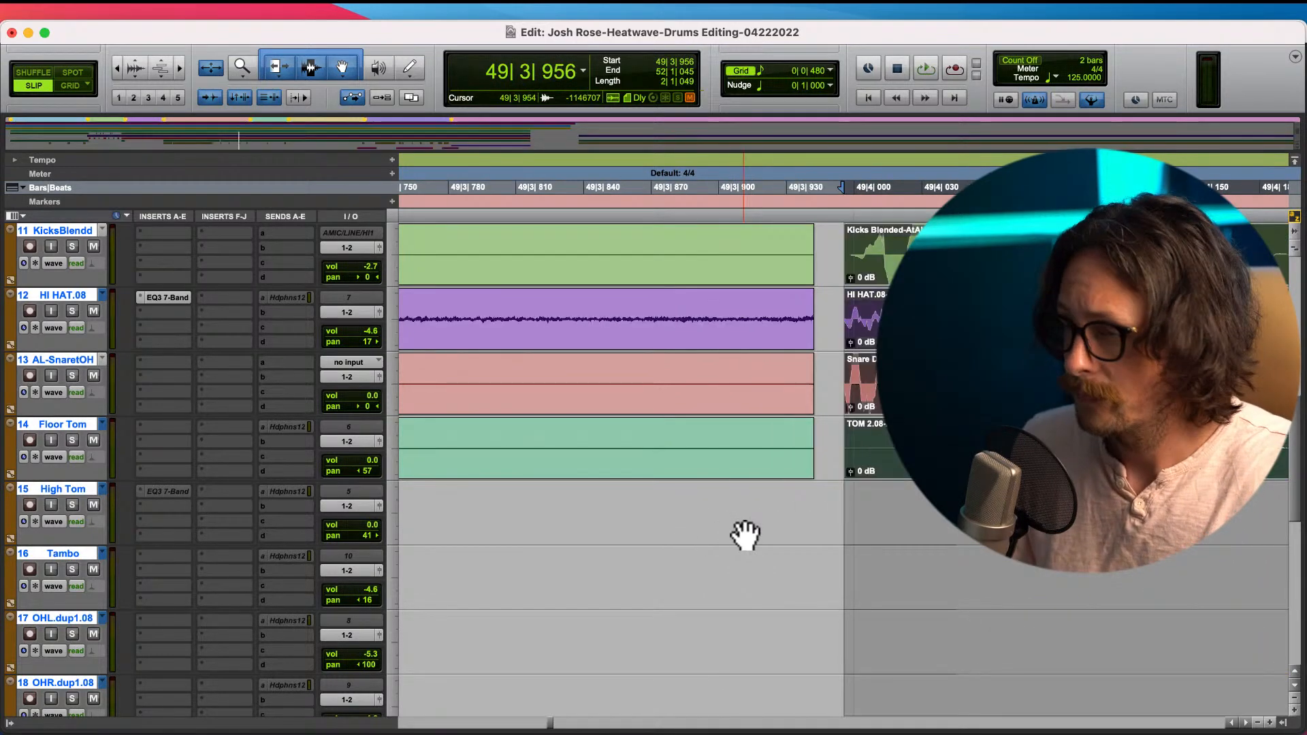
- Extend the starts of the moved drum clips back to 49|3|940 to close the gap, and crossfade the edit there
scroll(904, 490, up, 2)
drag(899, 459, 807, 449)
key(r)
key(r)
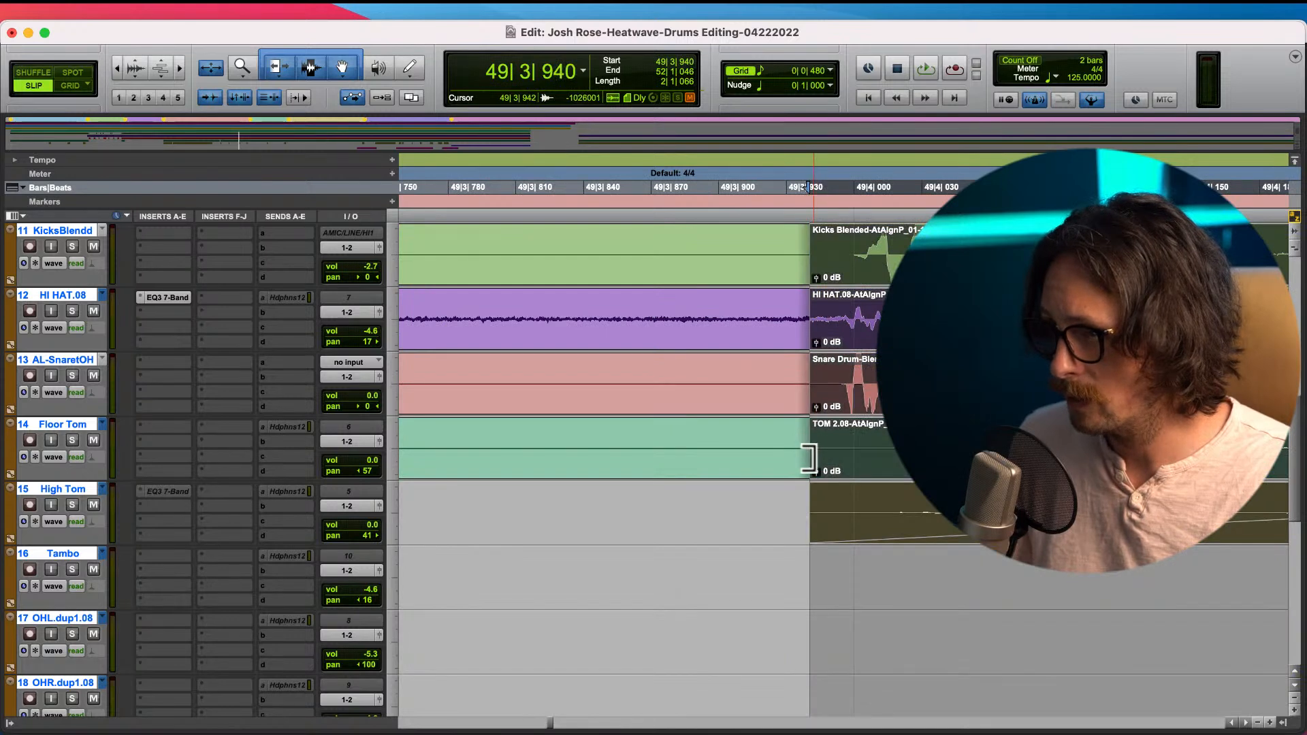
click(811, 476)
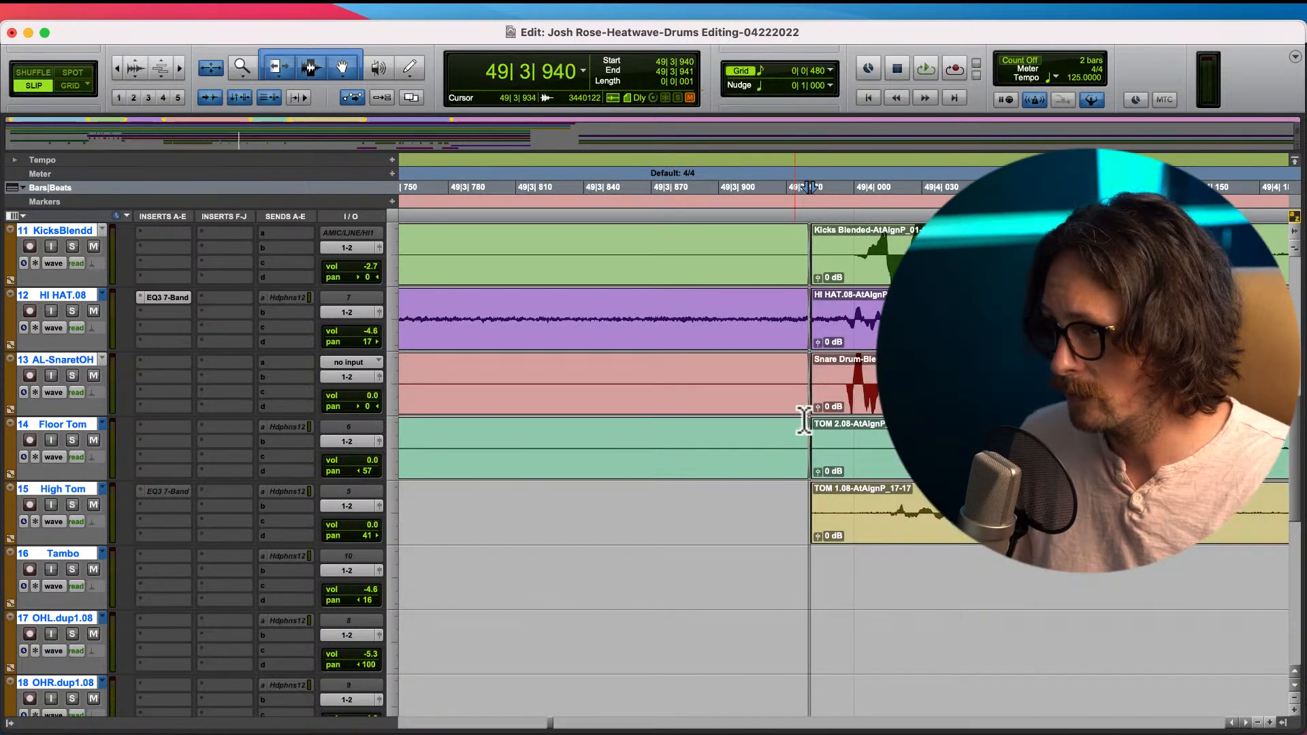
- Play the song from 49|1|511 through bar 52 to check the timing of the edited drums
key(r)
key(r)
key(r)
key(r)
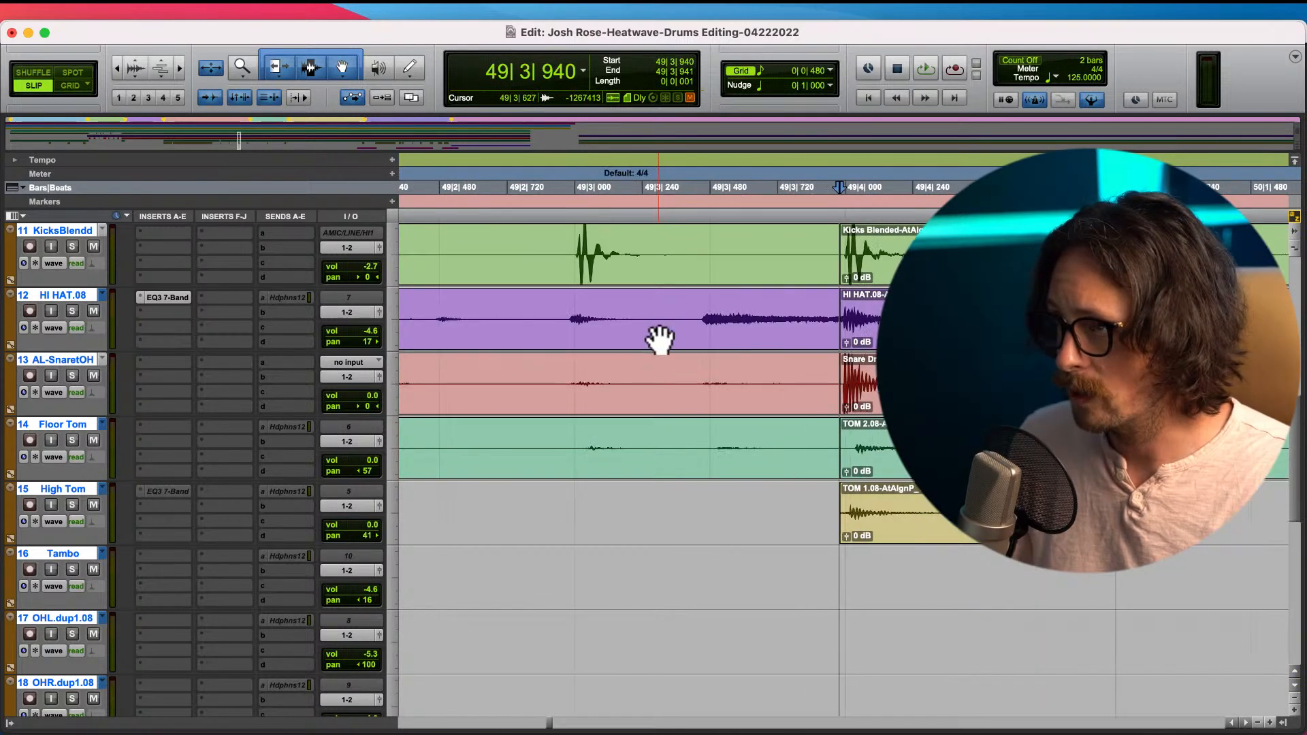
scroll(577, 303, up, 1)
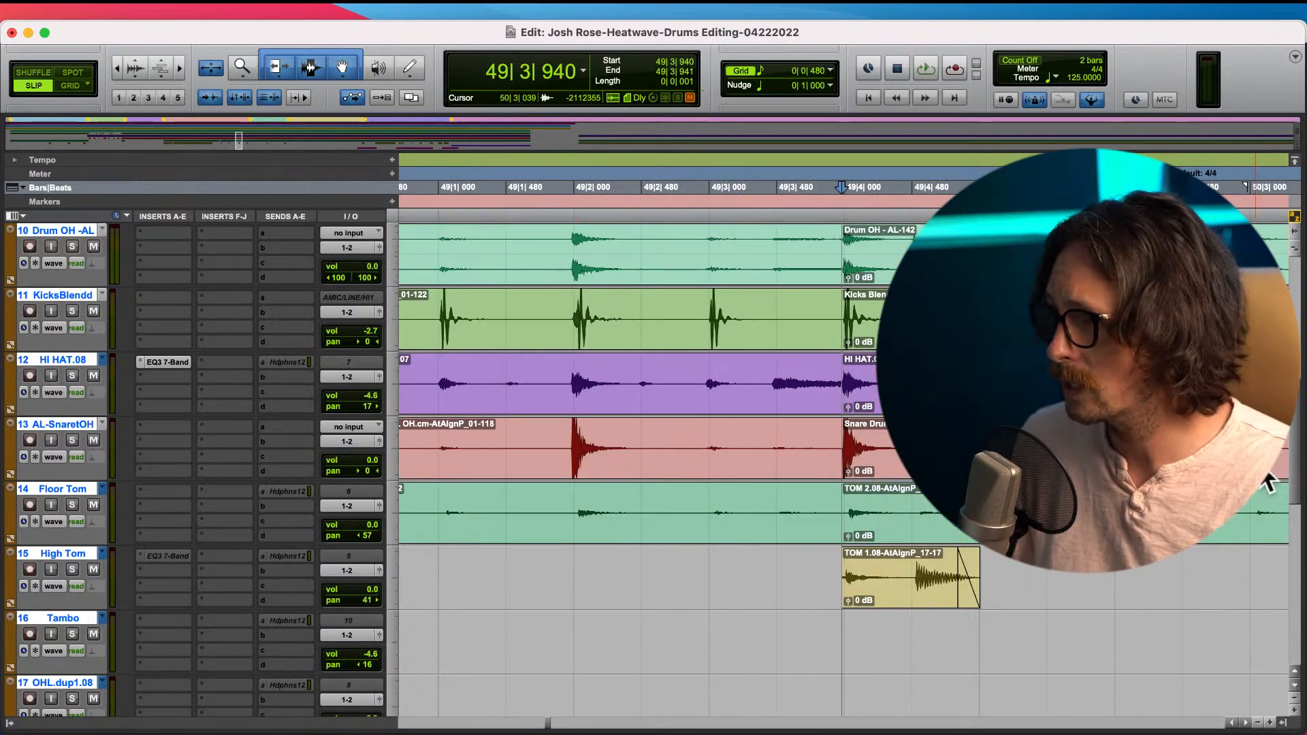
click(511, 253)
key(space)
key(r)
key(r)
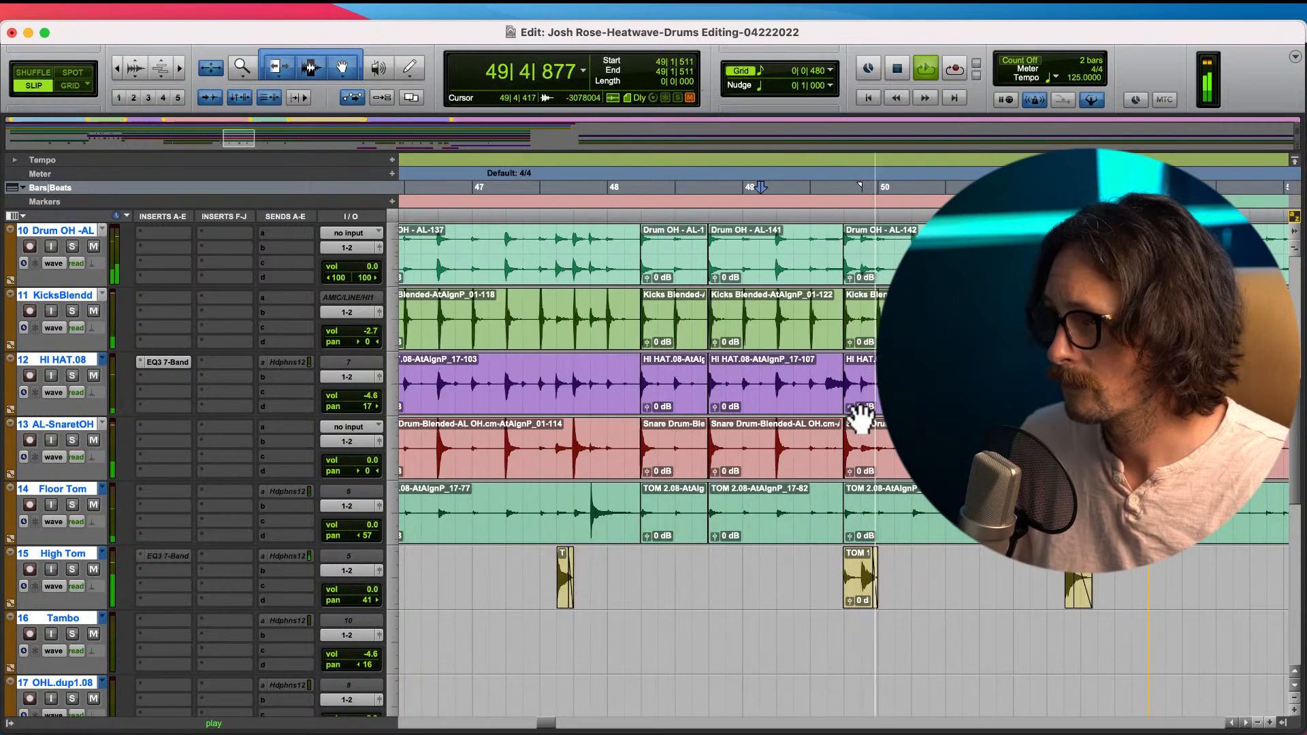
key(r)
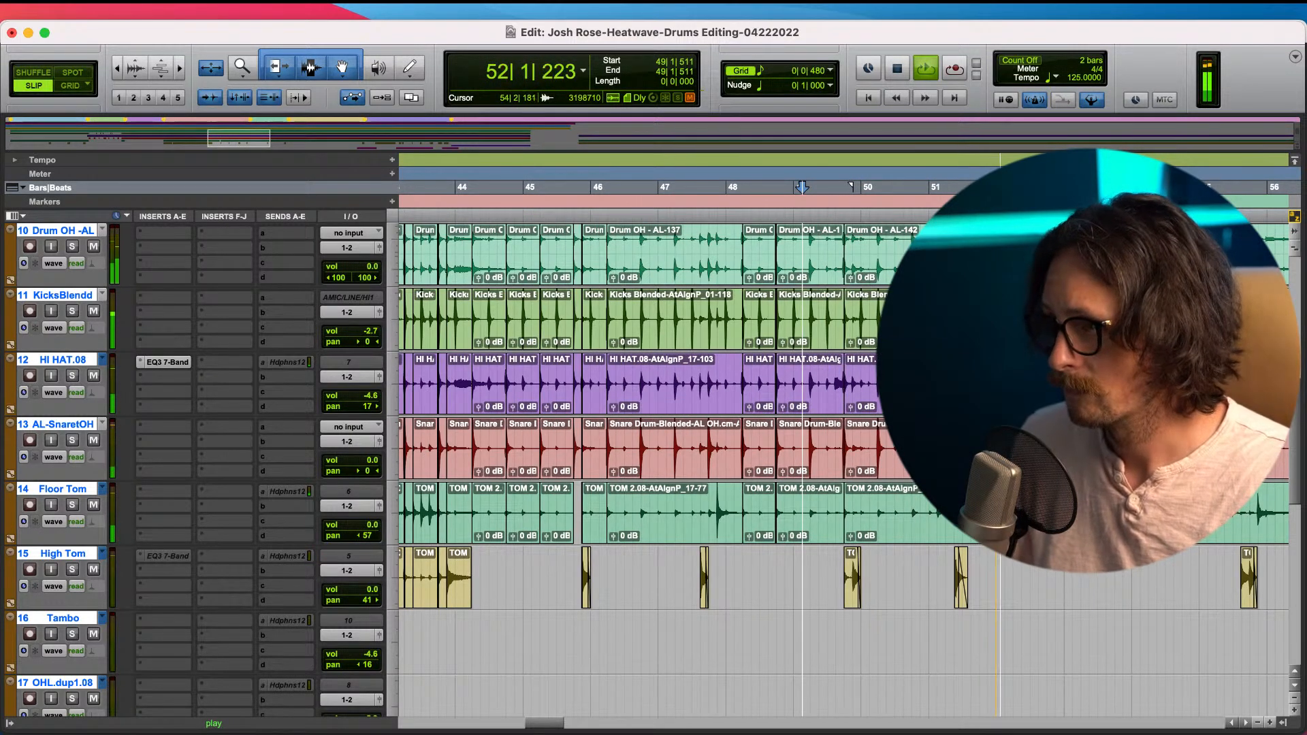
key(space)
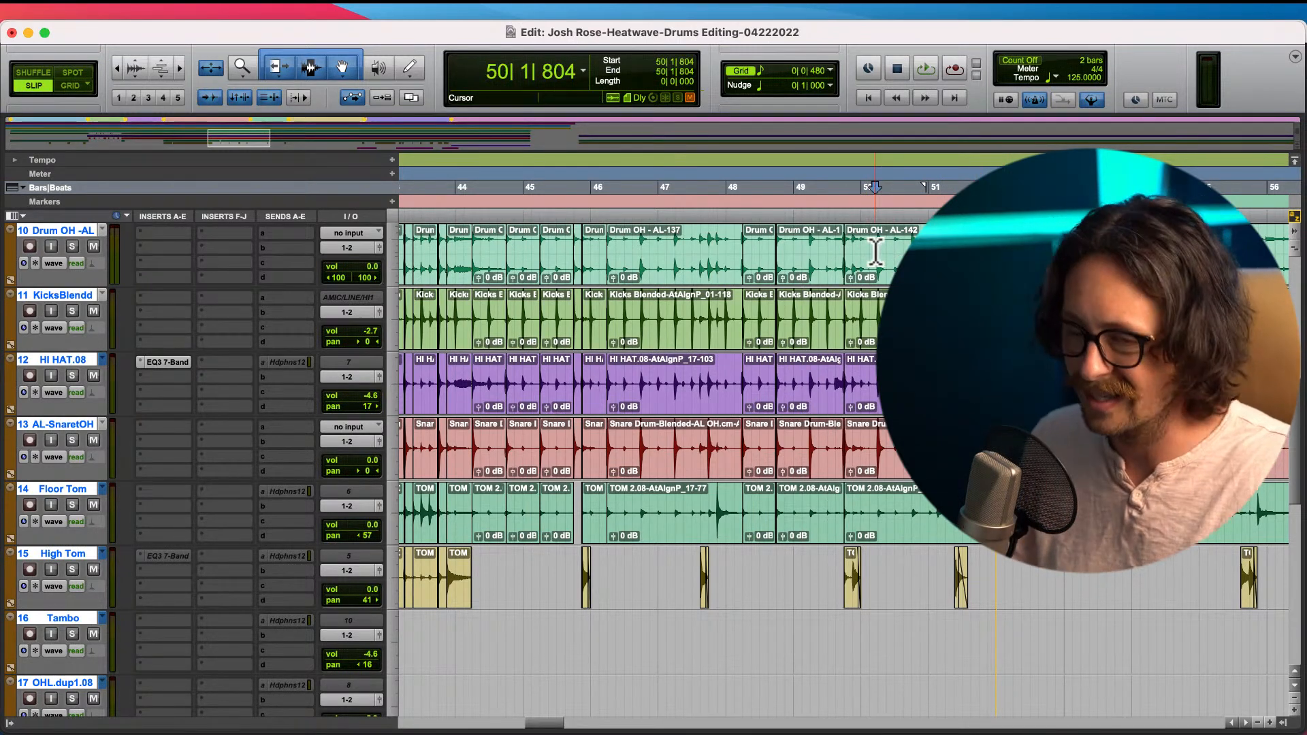
- Examine how the drum hits around 50|1|804 line up with the grid
key(t)
key(t)
key(t)
key(t)
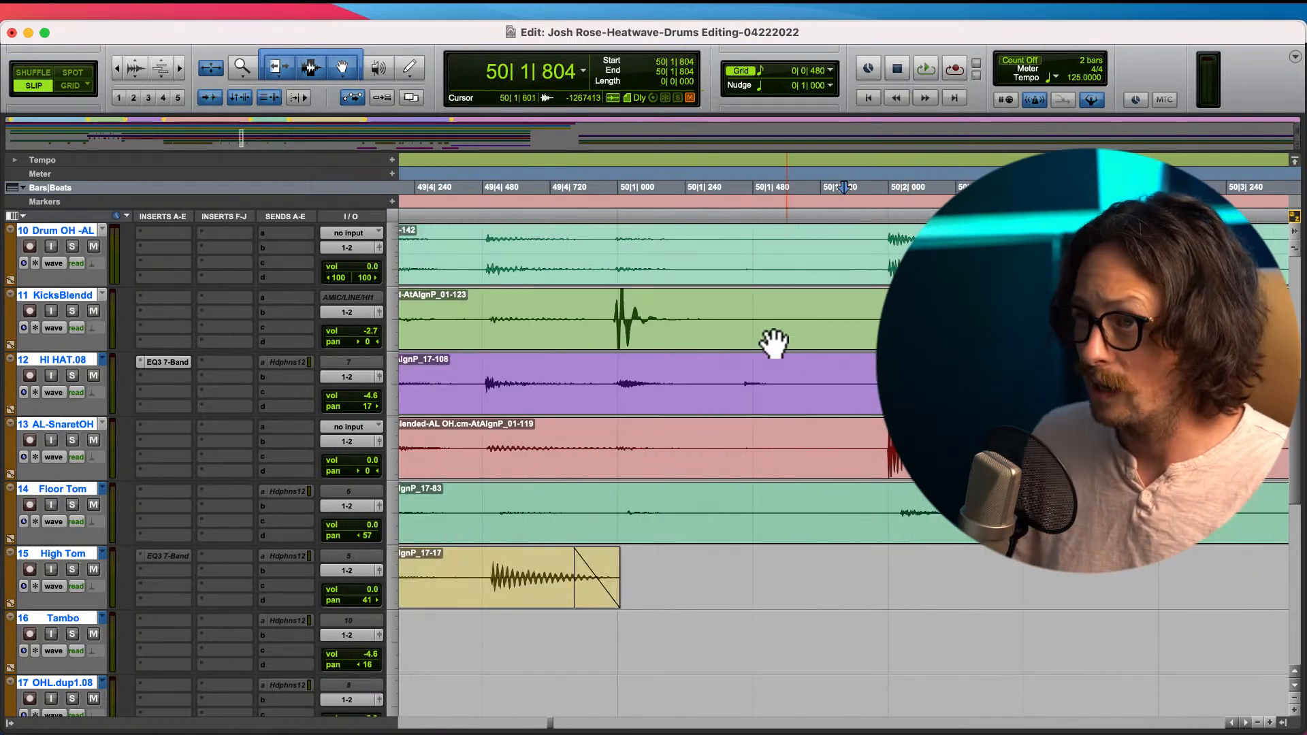
key(r)
key(r)
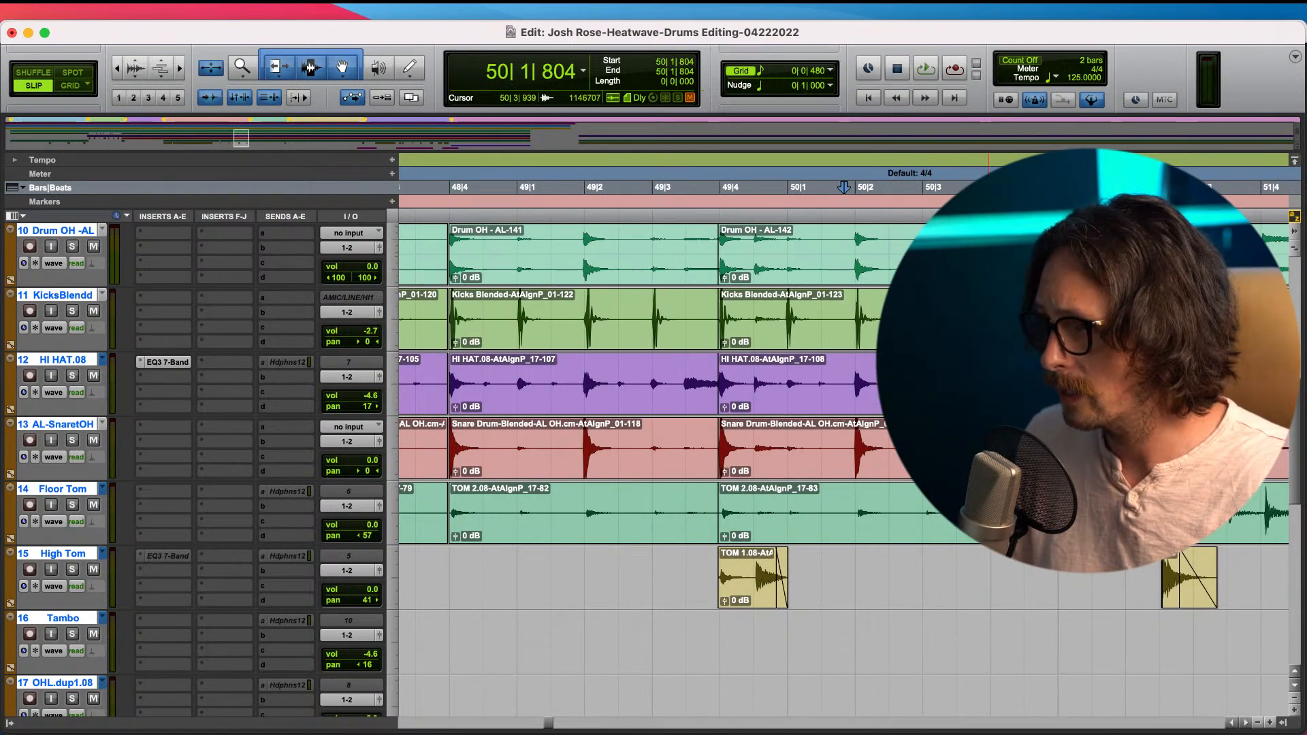
- Cut the grouped drum clips at 50|4|019, just before the next hit, and select the clips following the cut
click(988, 276)
key(t)
key(t)
key(t)
key(t)
key(t)
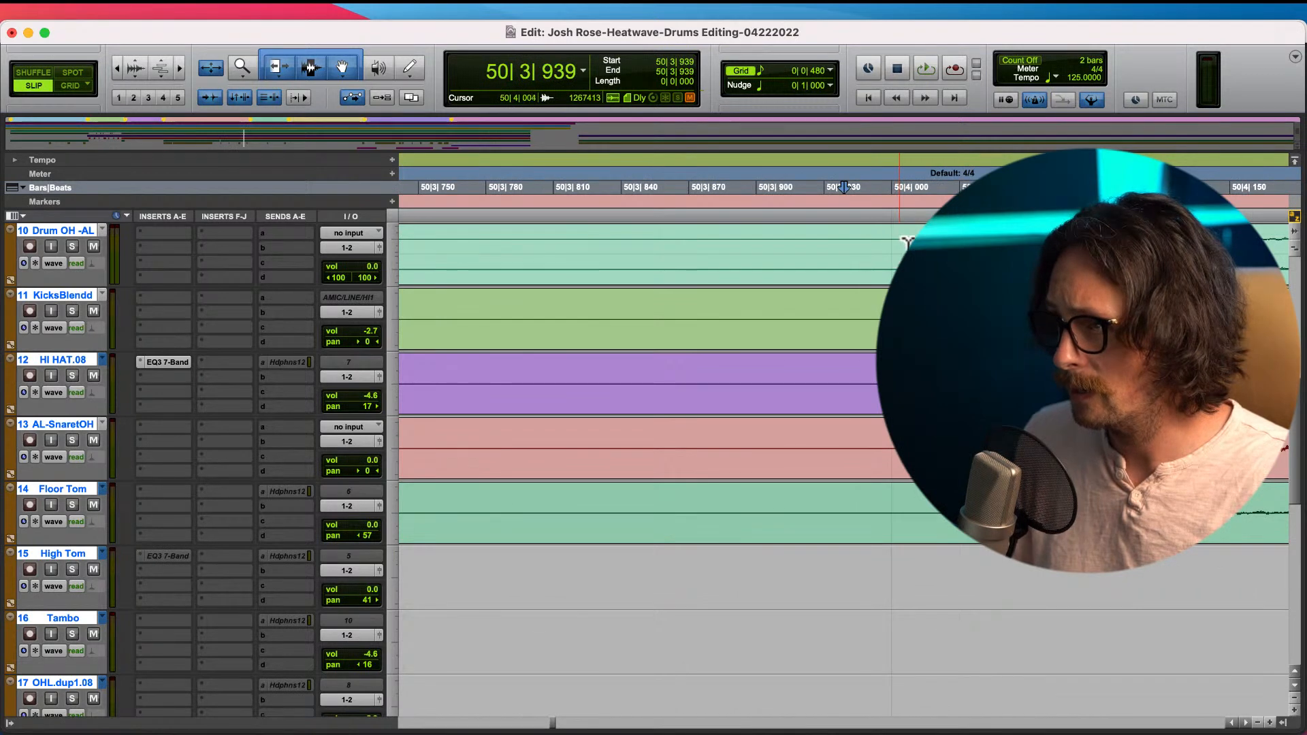
click(932, 188)
key(b)
click(966, 538)
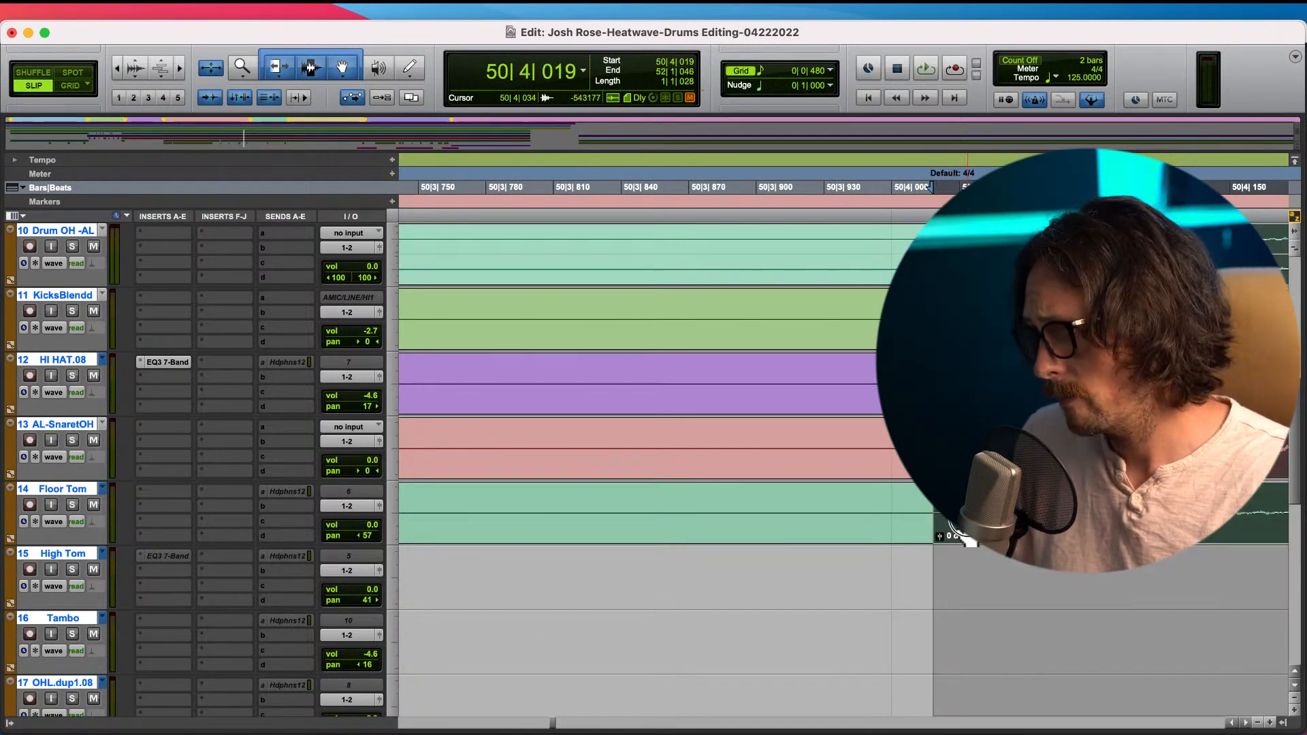
- Quantize the selected drum clips to 50|4|000, extend their starts back over the previous clips, and crossfade the edit at 50|3|954
key(super+0)
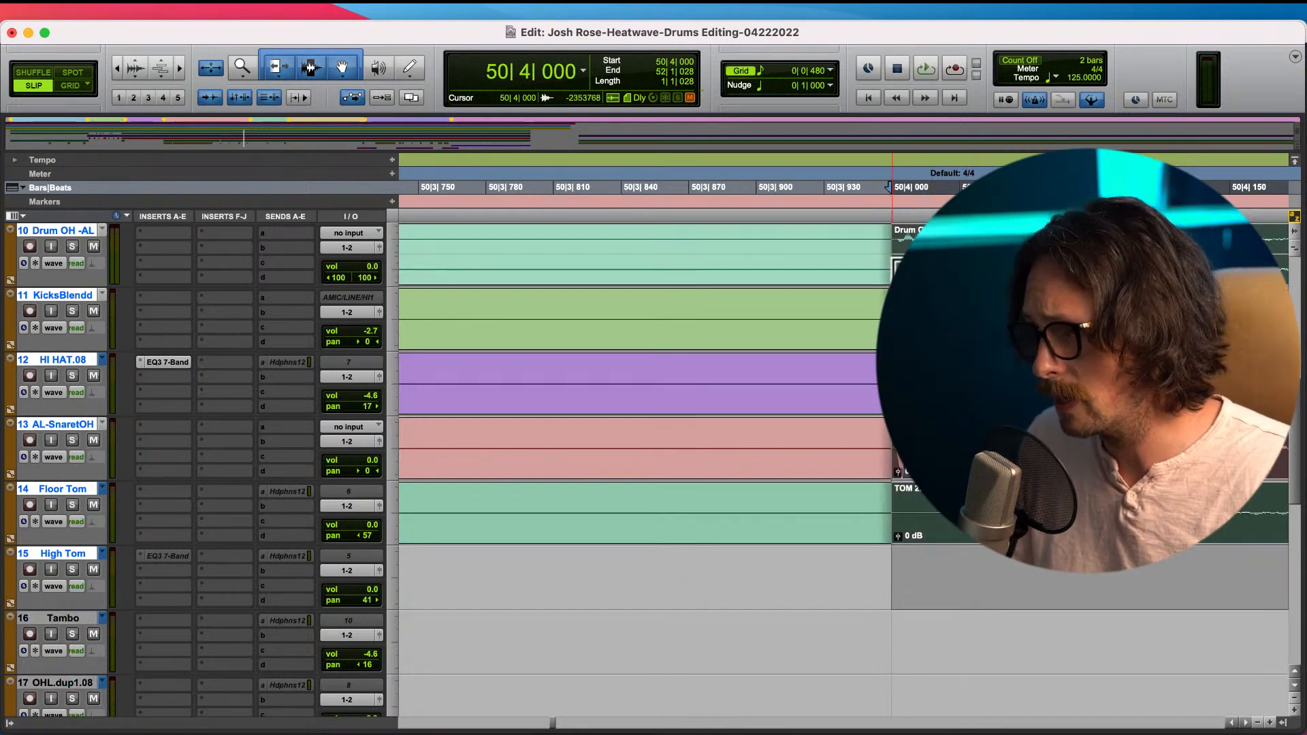
drag(894, 266, 885, 266)
drag(885, 467, 881, 468)
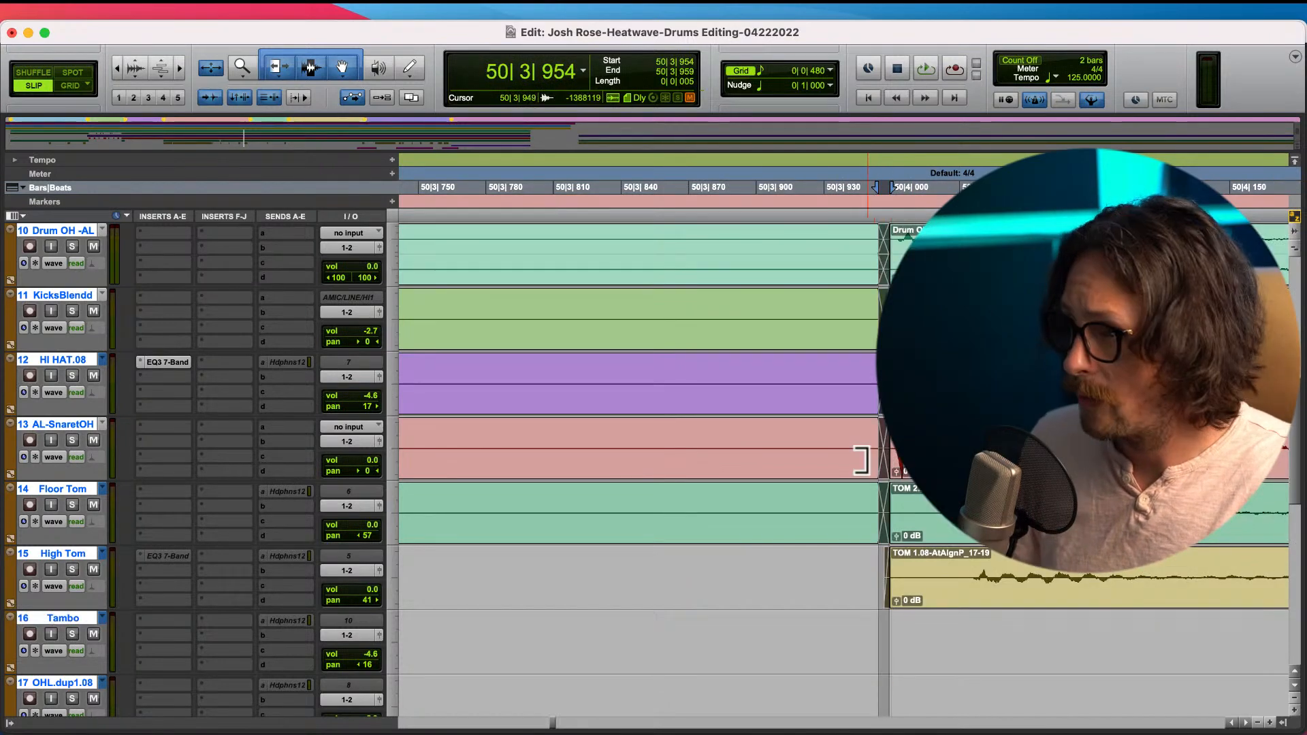
- Place the edit cursor at 50|1|908 and examine how the snare hit near 50|2 lines up with the grid
key(r)
key(r)
key(r)
key(r)
key(r)
click(708, 248)
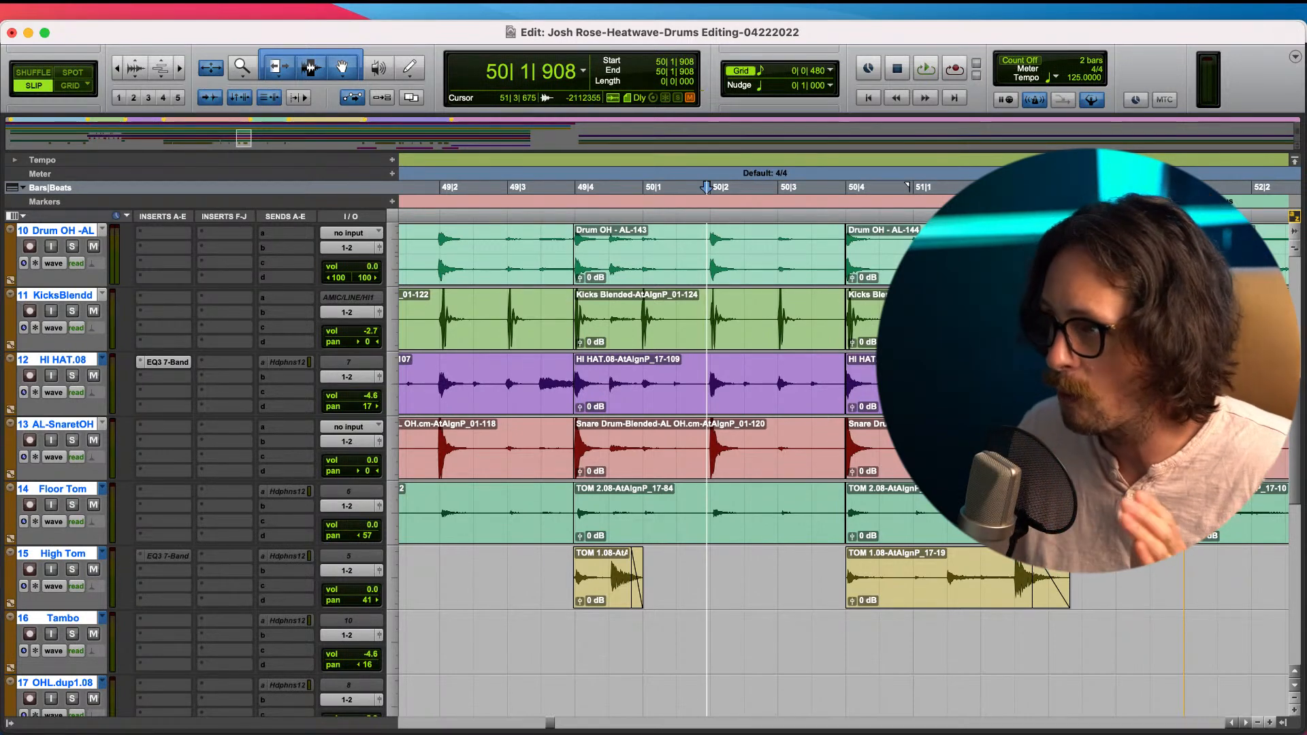
key(t)
key(t)
key(t)
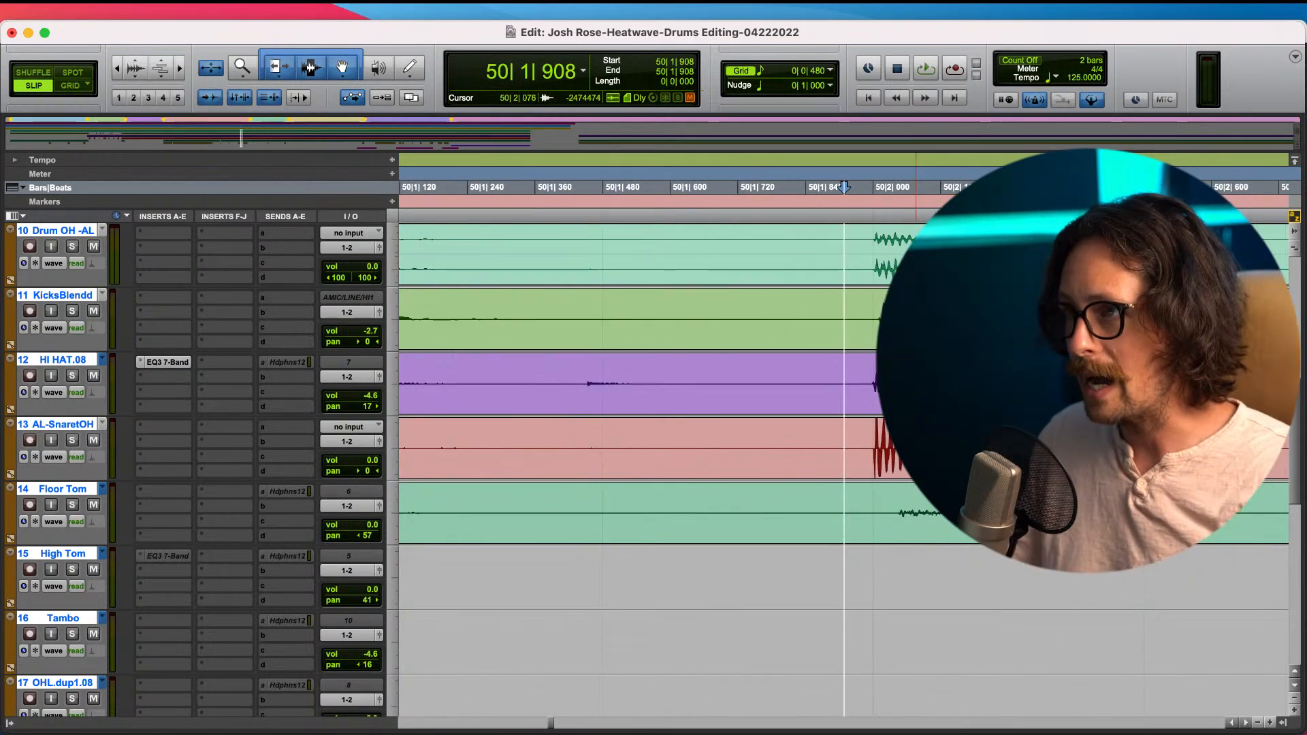
key(r)
key(r)
key(r)
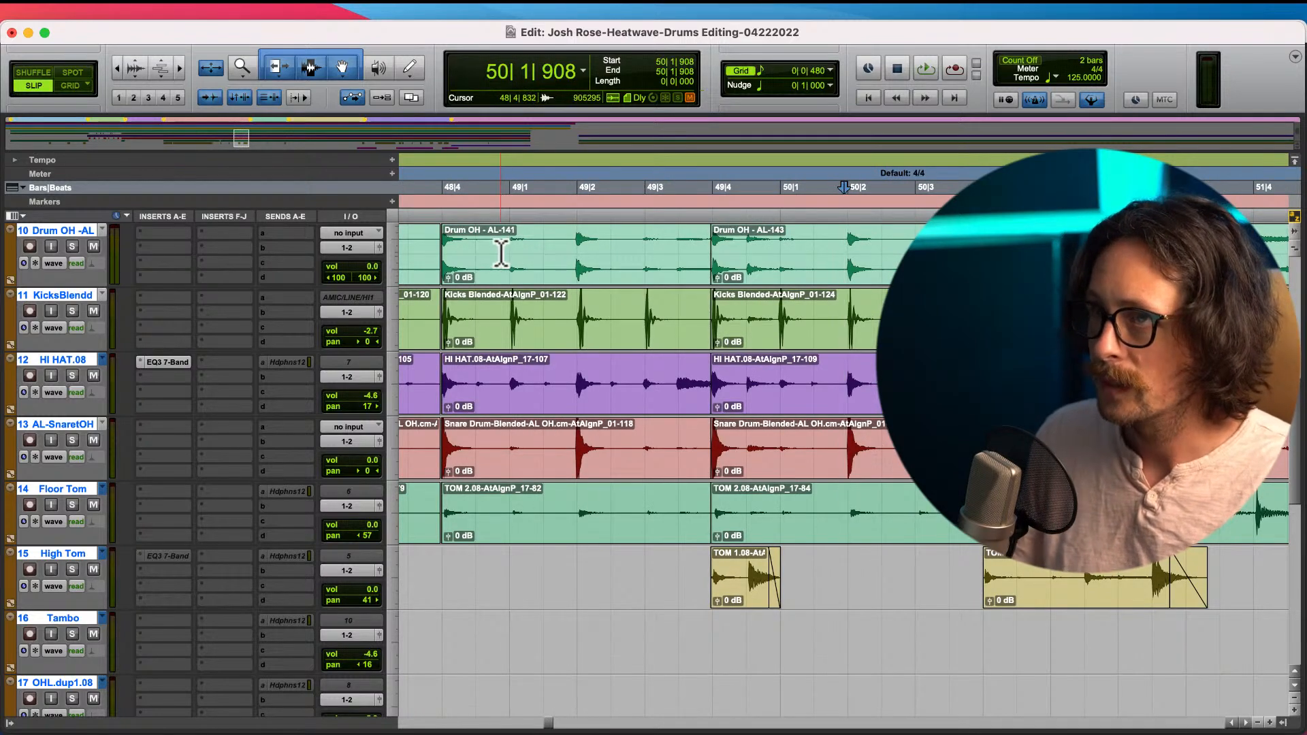
- Play the song from 48|3|794 through bar 52 to check the timing of the drum edits
click(431, 255)
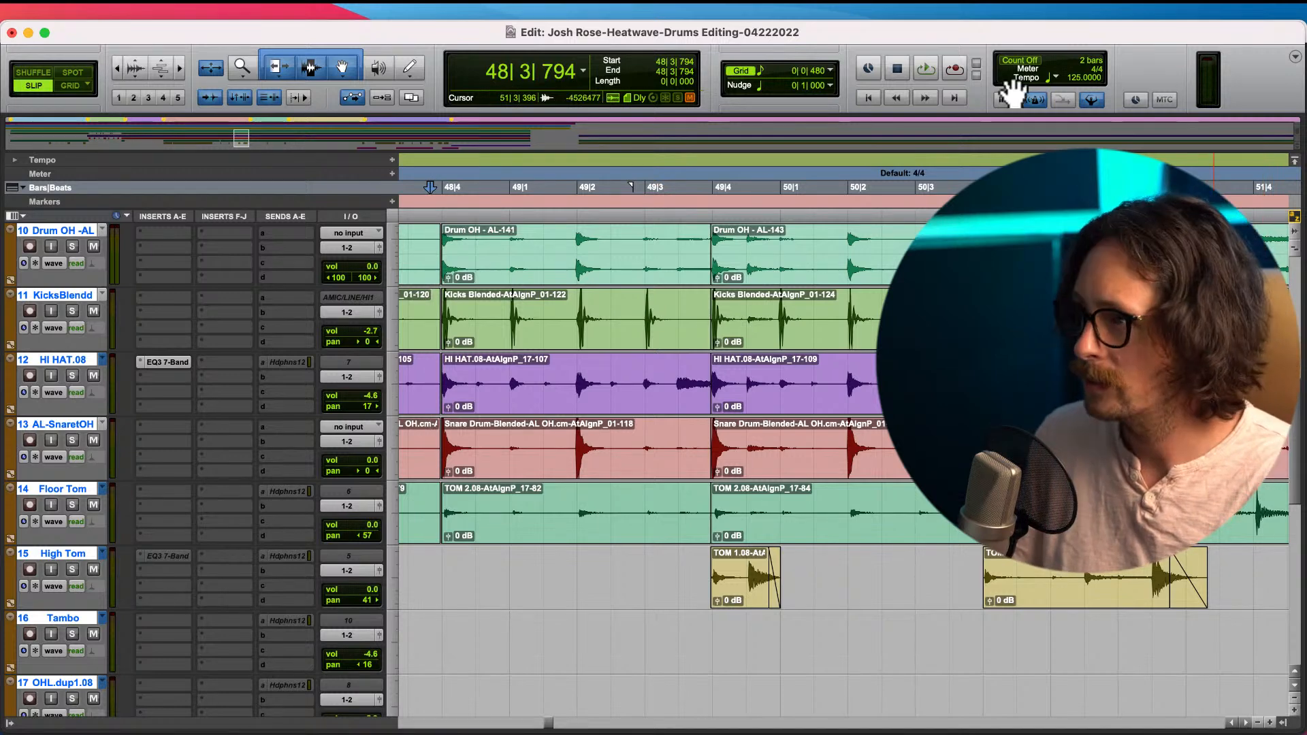
key(space)
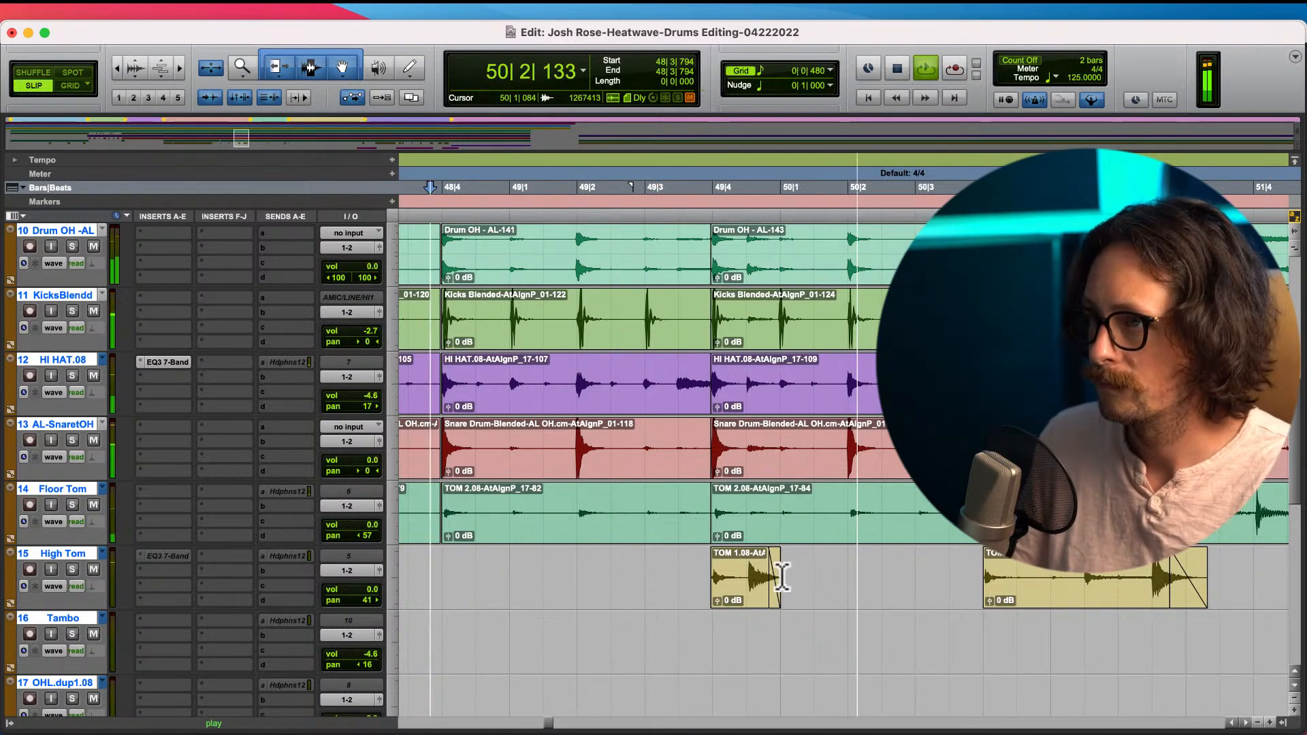
key(r)
key(r)
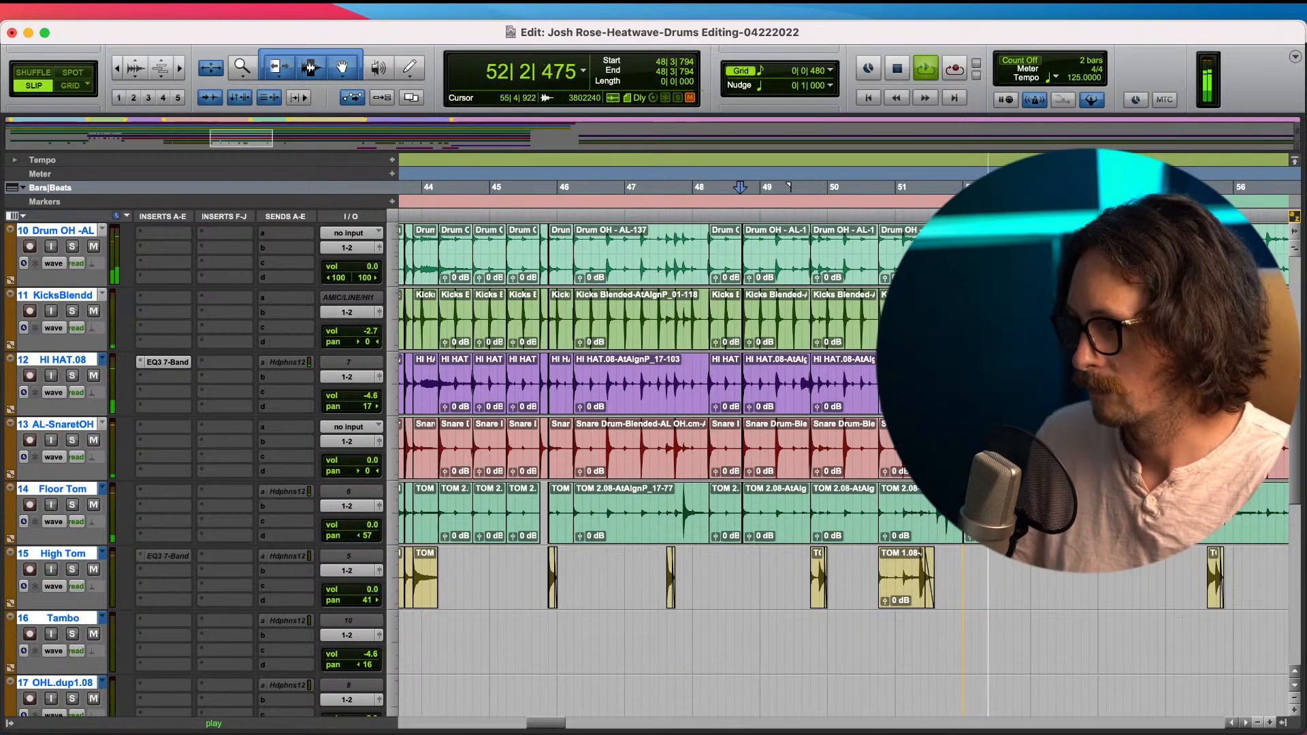
key(space)
- Cut the grouped drum clips at 51|1|462, just before the start of the snare hit
click(913, 197)
key(t)
key(t)
key(t)
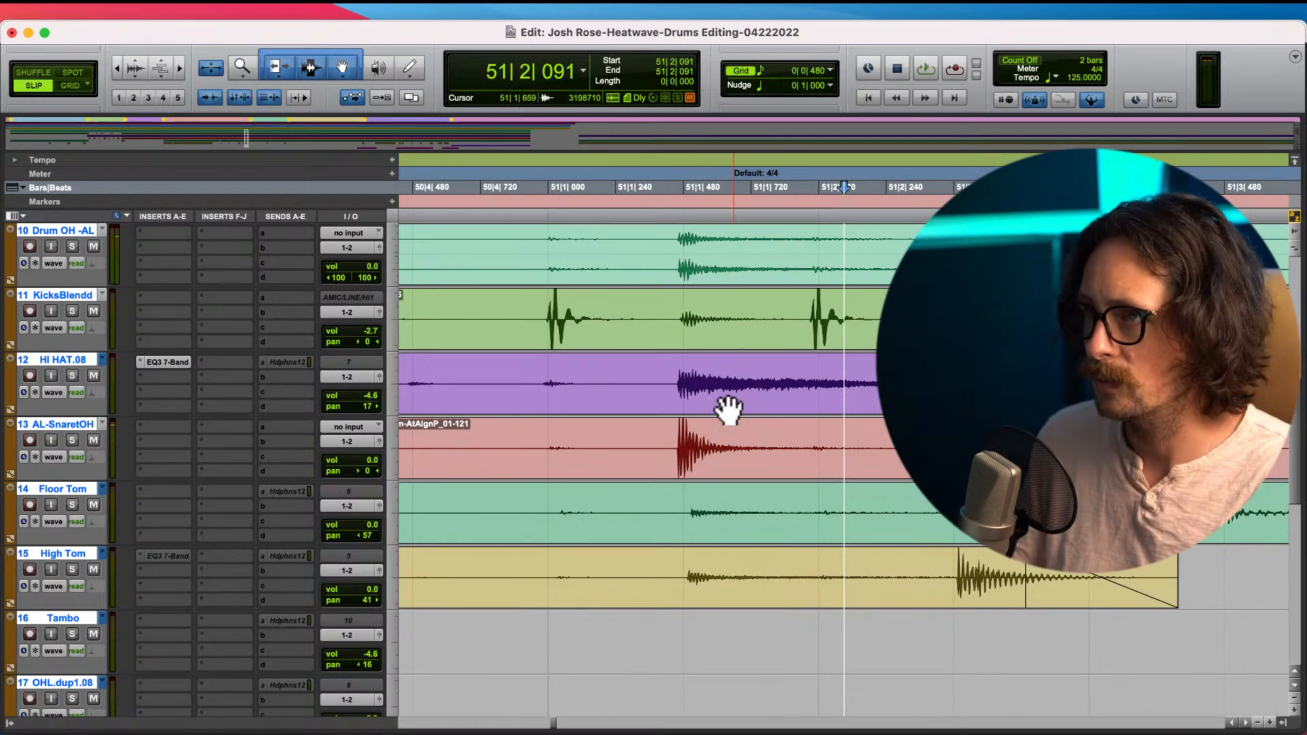
click(669, 258)
key(t)
key(t)
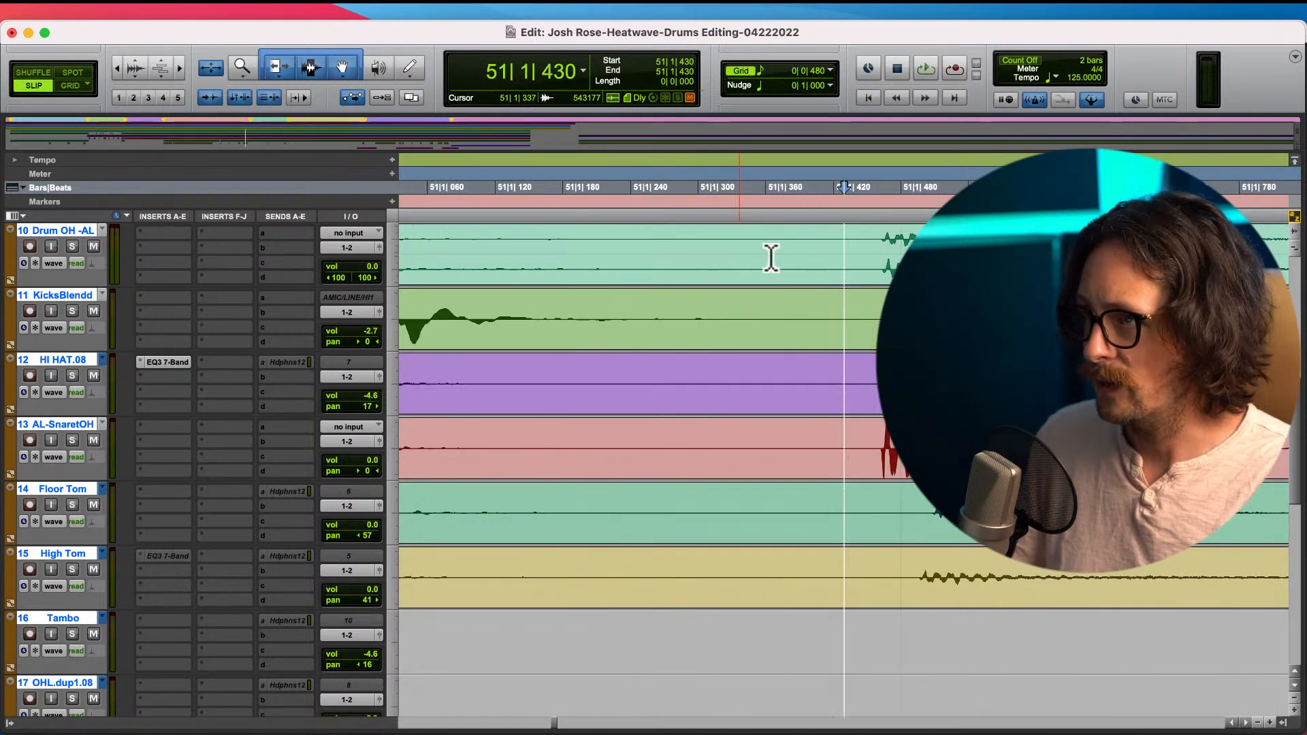
click(872, 252)
key(t)
click(874, 246)
key(super+e)
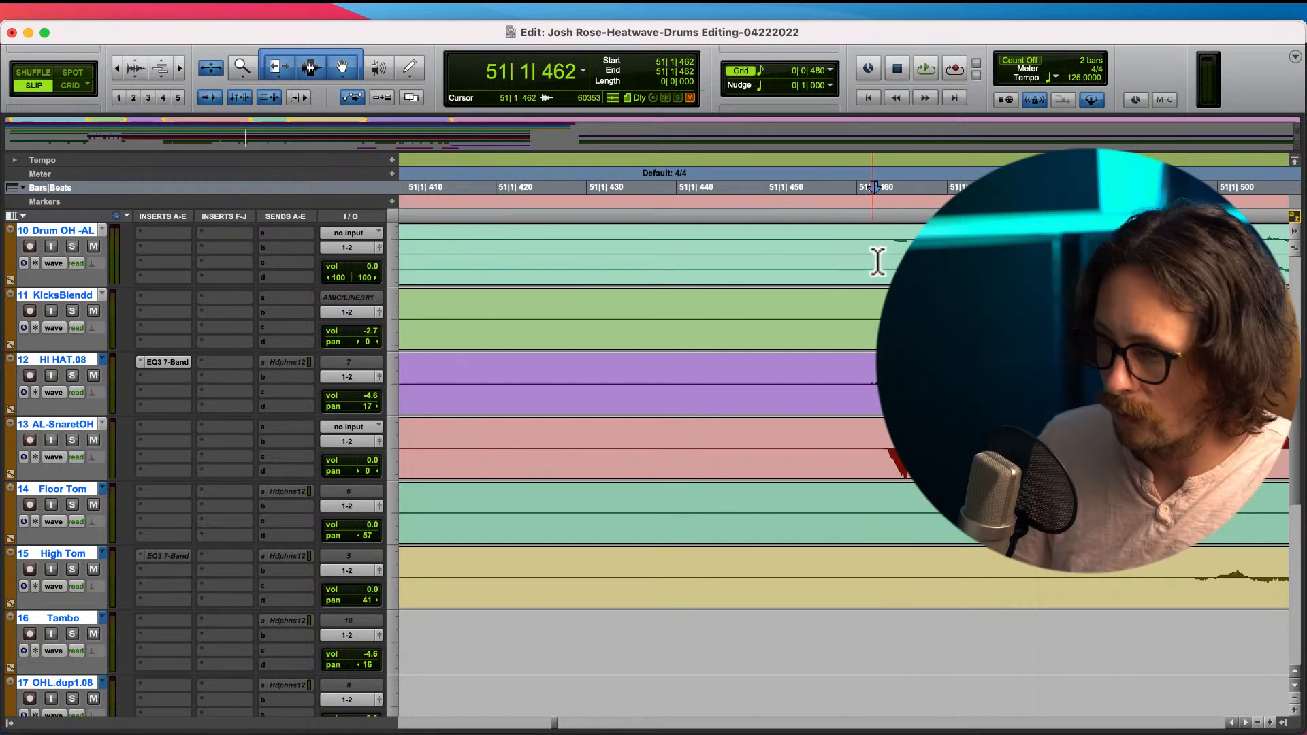
- Select the grouped drum clips following the 51|1|462 cut and move them to 51|1|473
key(r)
key(r)
drag(899, 270, 856, 260)
mouse_move(912, 491)
mouse_down()
mouse_move(937, 491)
mouse_move(907, 497)
mouse_up()
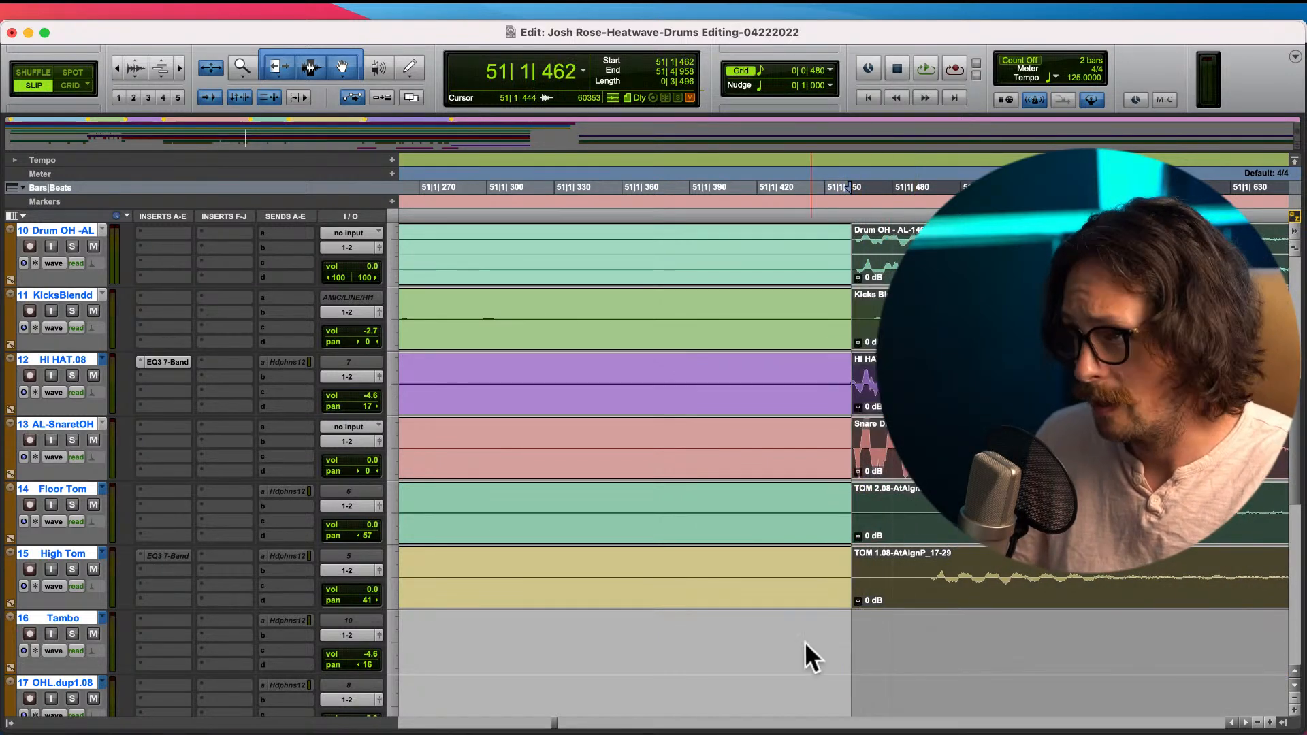
click(809, 657)
click(890, 535)
drag(908, 528, 933, 524)
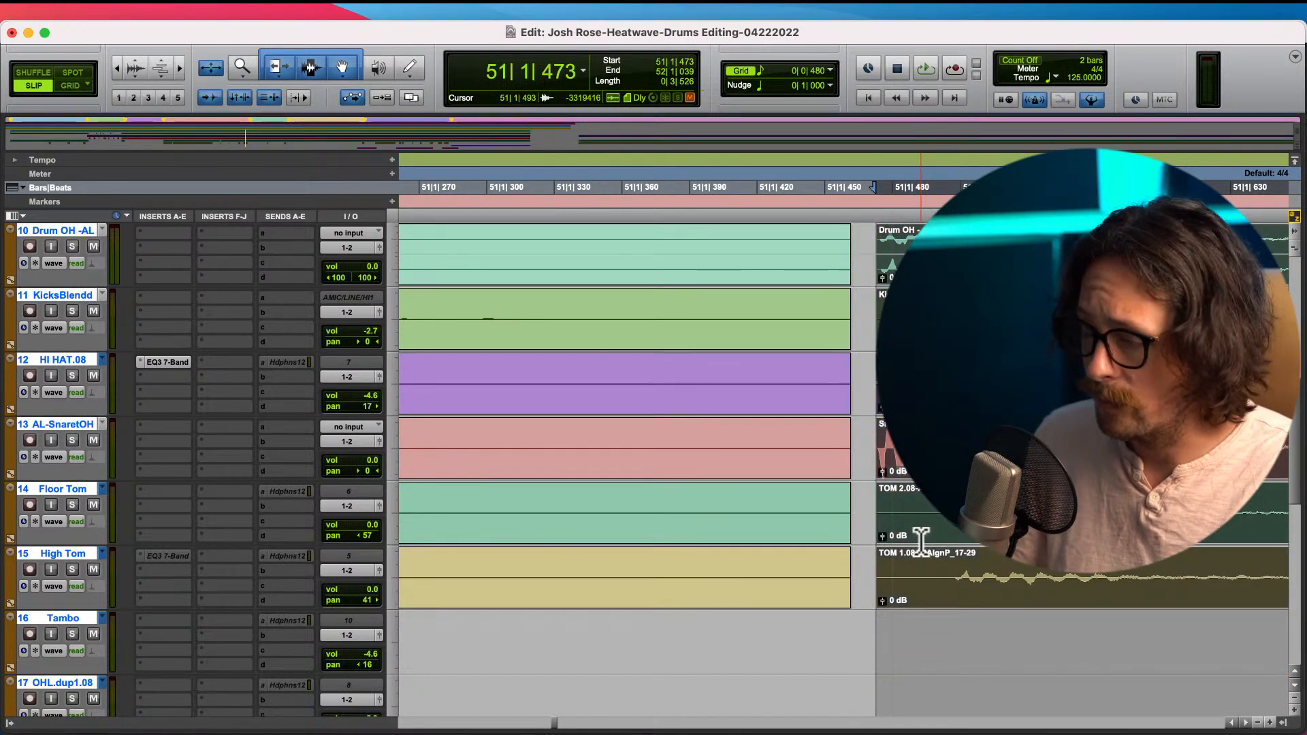
- Extend the starts of the moved drum clips back over the gap and crossfade the edit from 51|1|454 to 51|1|461
key(t)
key(t)
drag(911, 528, 939, 534)
key(r)
key(r)
key(r)
drag(859, 518, 830, 536)
key(r)
key(r)
key(r)
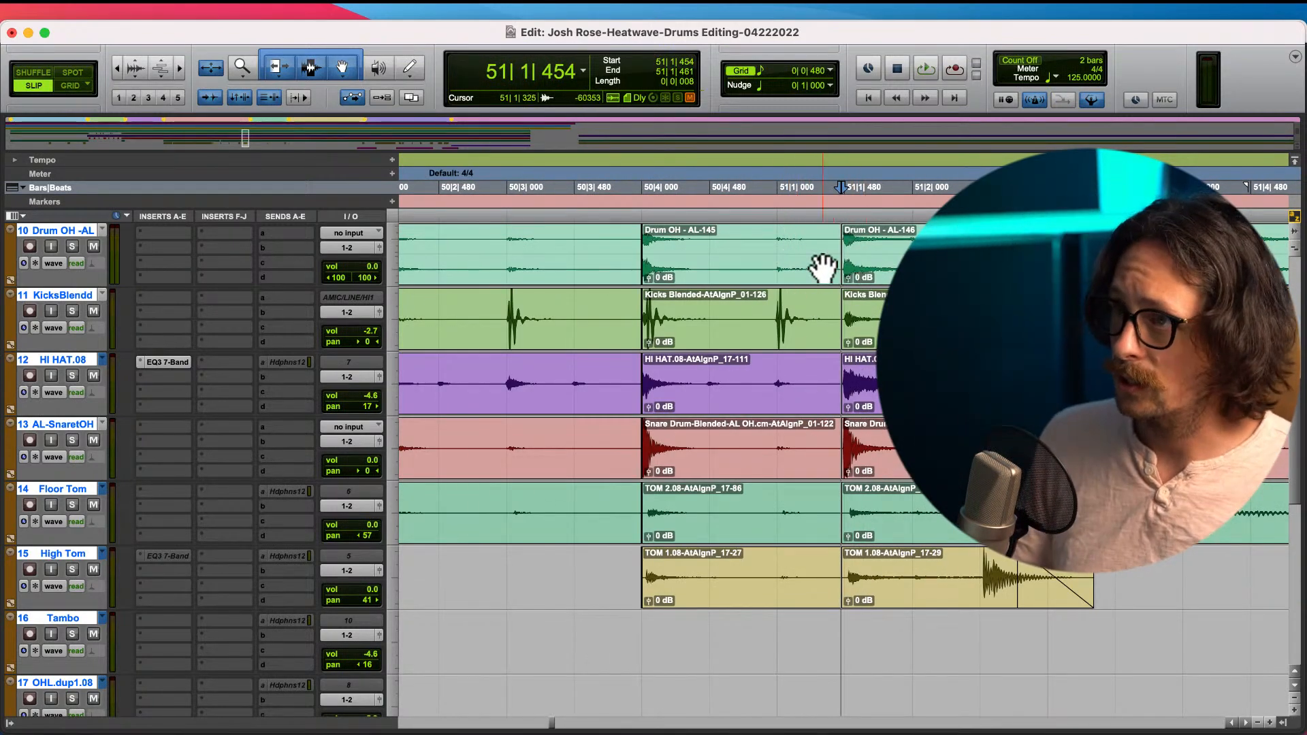
- Play the song from 50|4|844 into bar 52 to check the timing of the moved snare hit
click(767, 252)
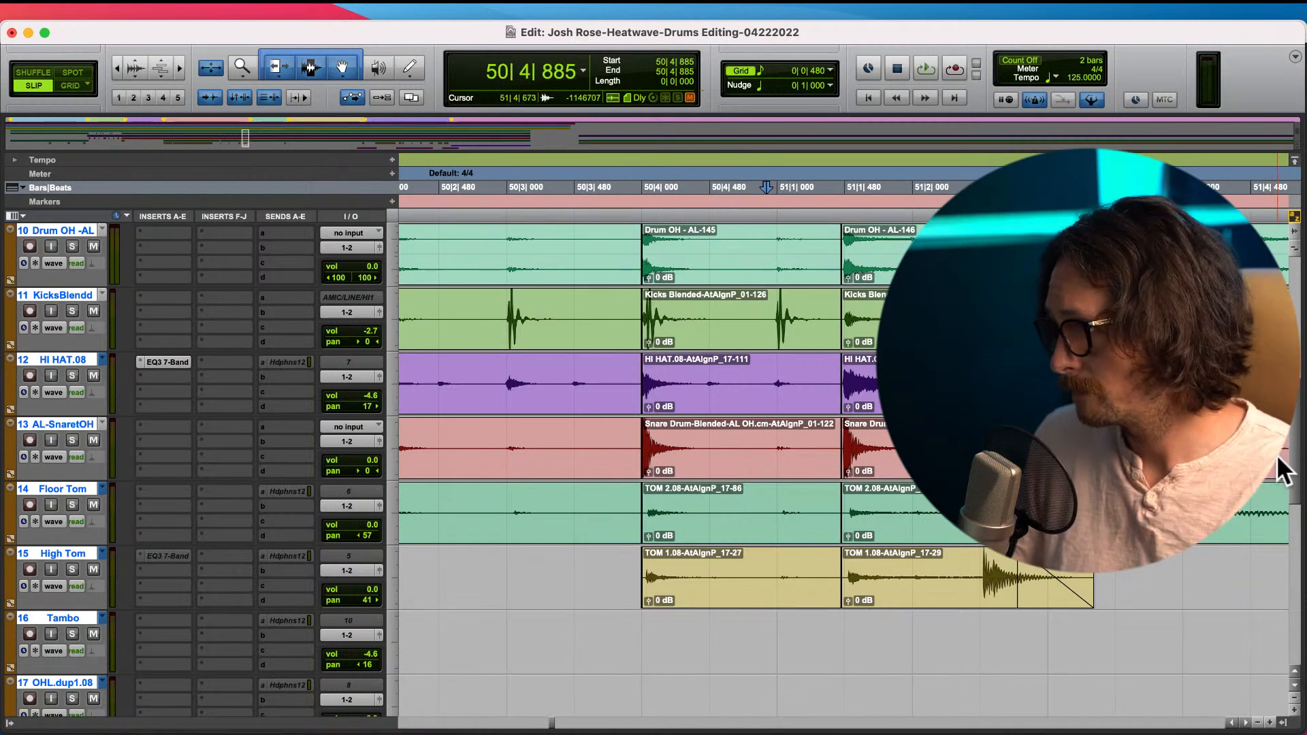
key(space)
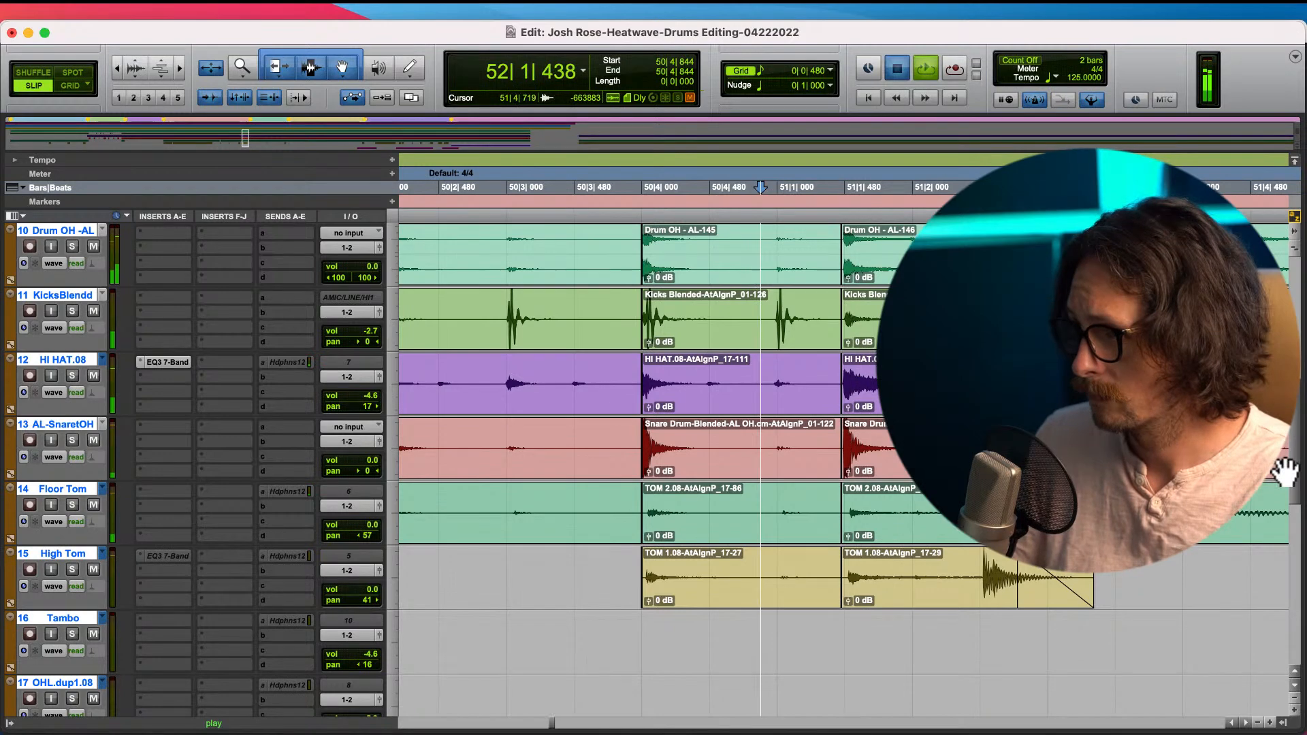
key(space)
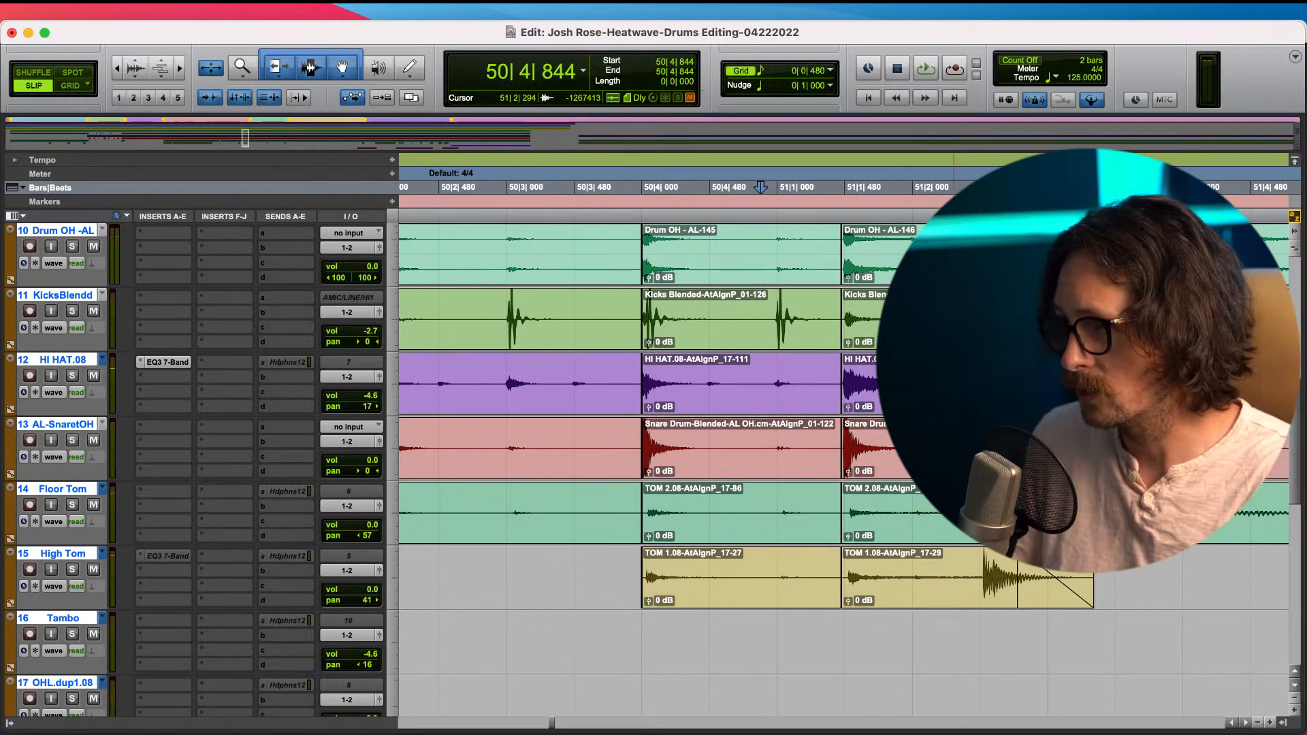
- Place the edit cursor at 51|2|451 and examine how the following drum hit lines up with the grid
click(975, 311)
key(t)
key(t)
key(t)
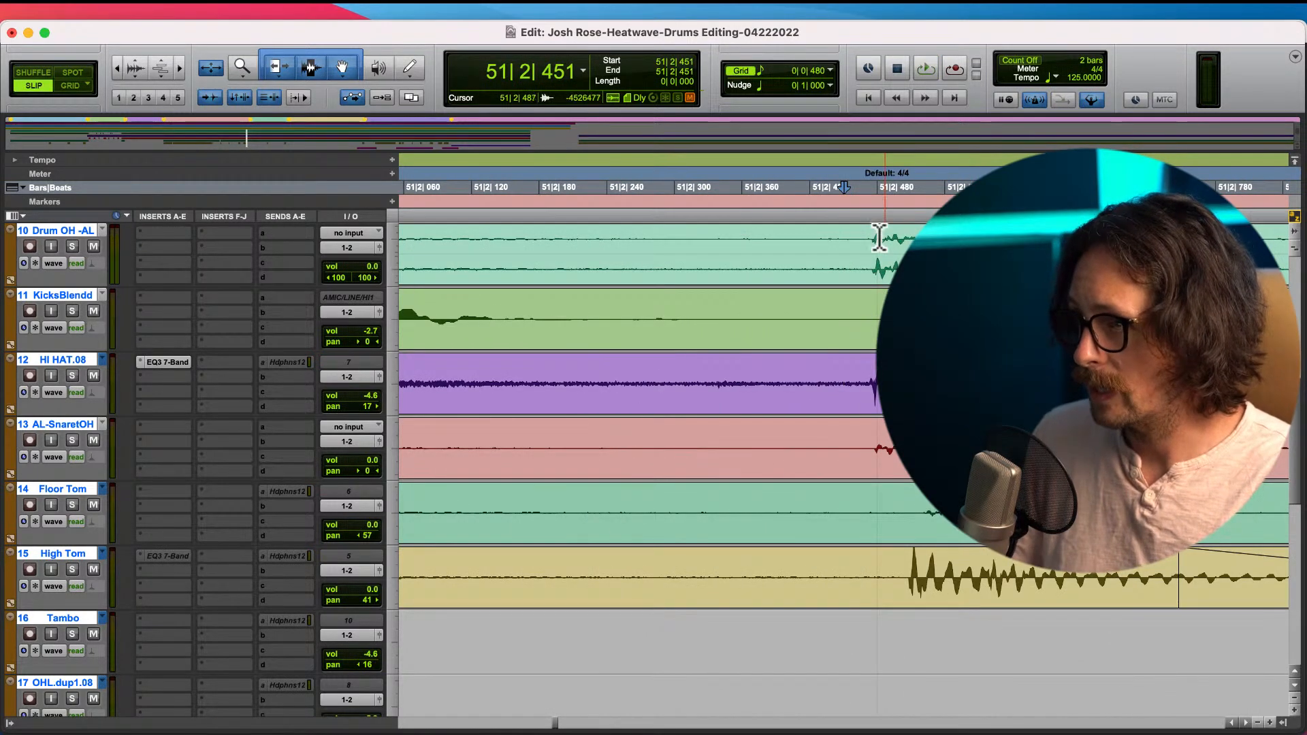
key(r)
key(r)
key(r)
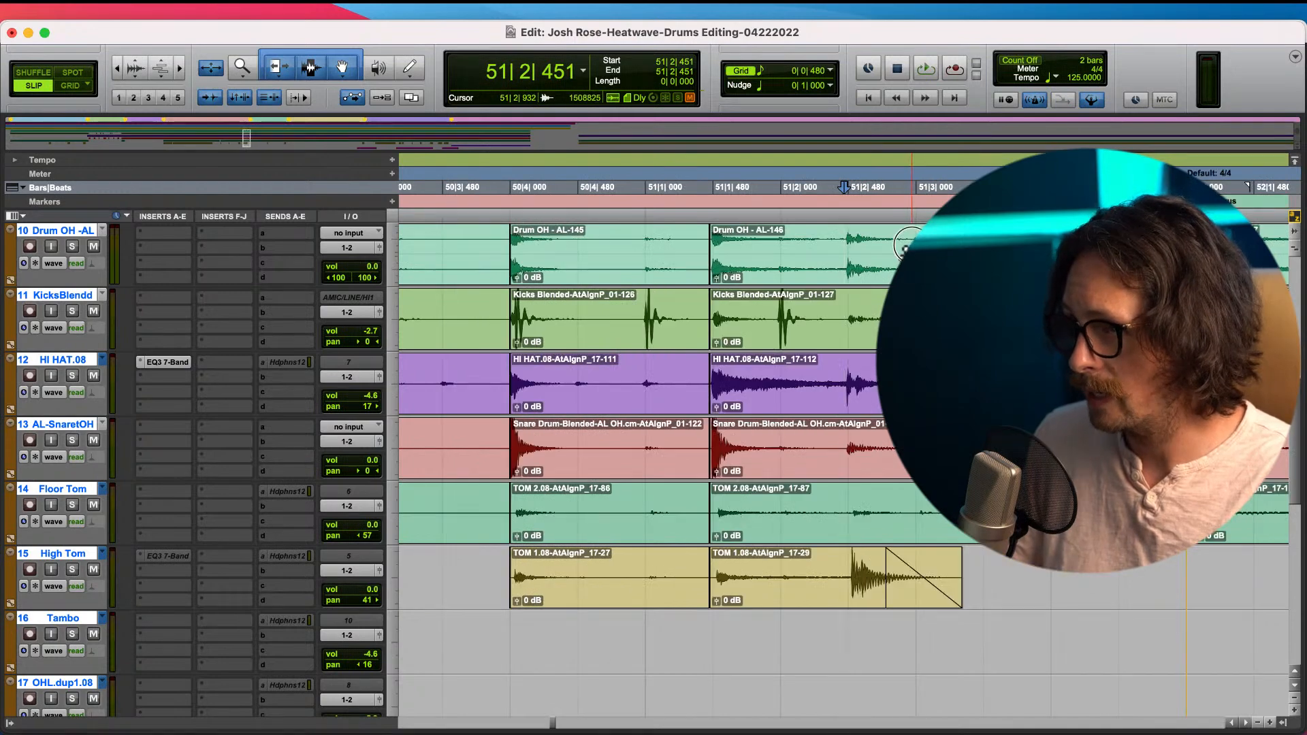
- Place the edit cursor at 51|2|946 and examine the drum waveforms around the third beat of bar 51
click(905, 251)
key(t)
key(t)
key(t)
key(t)
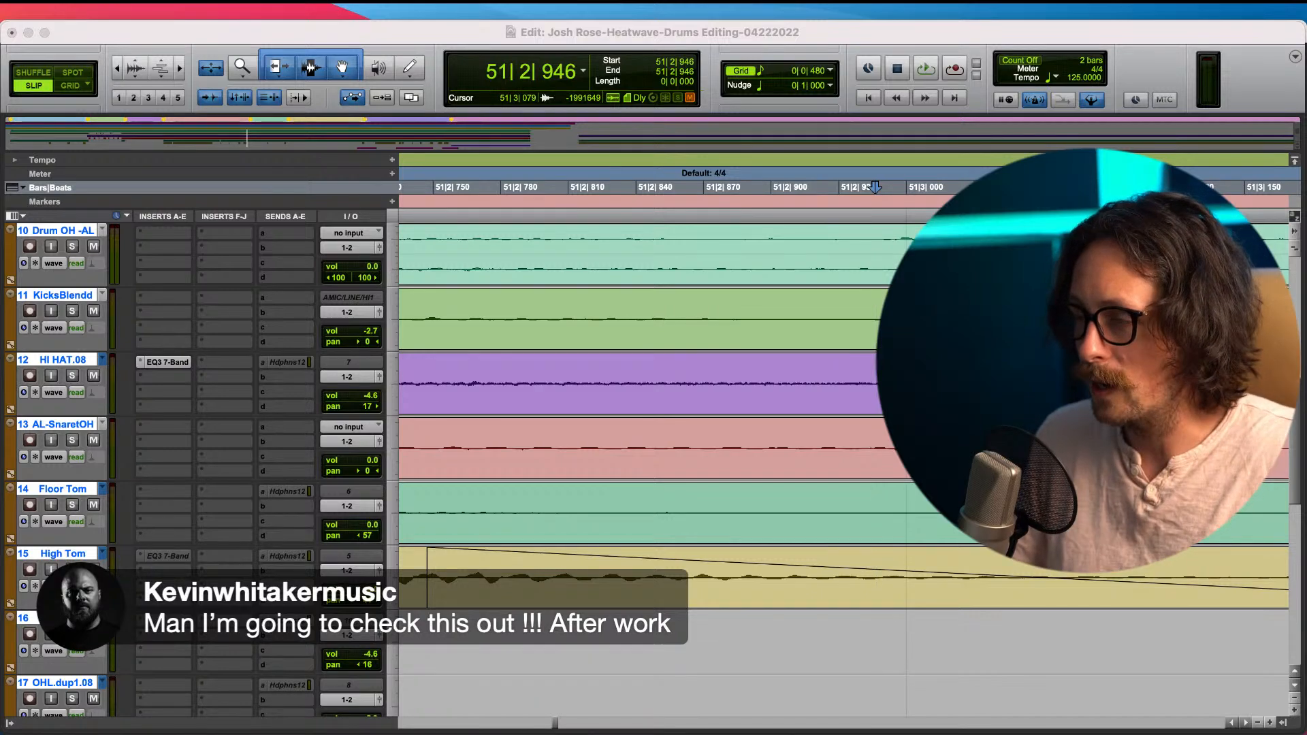
click(687, 31)
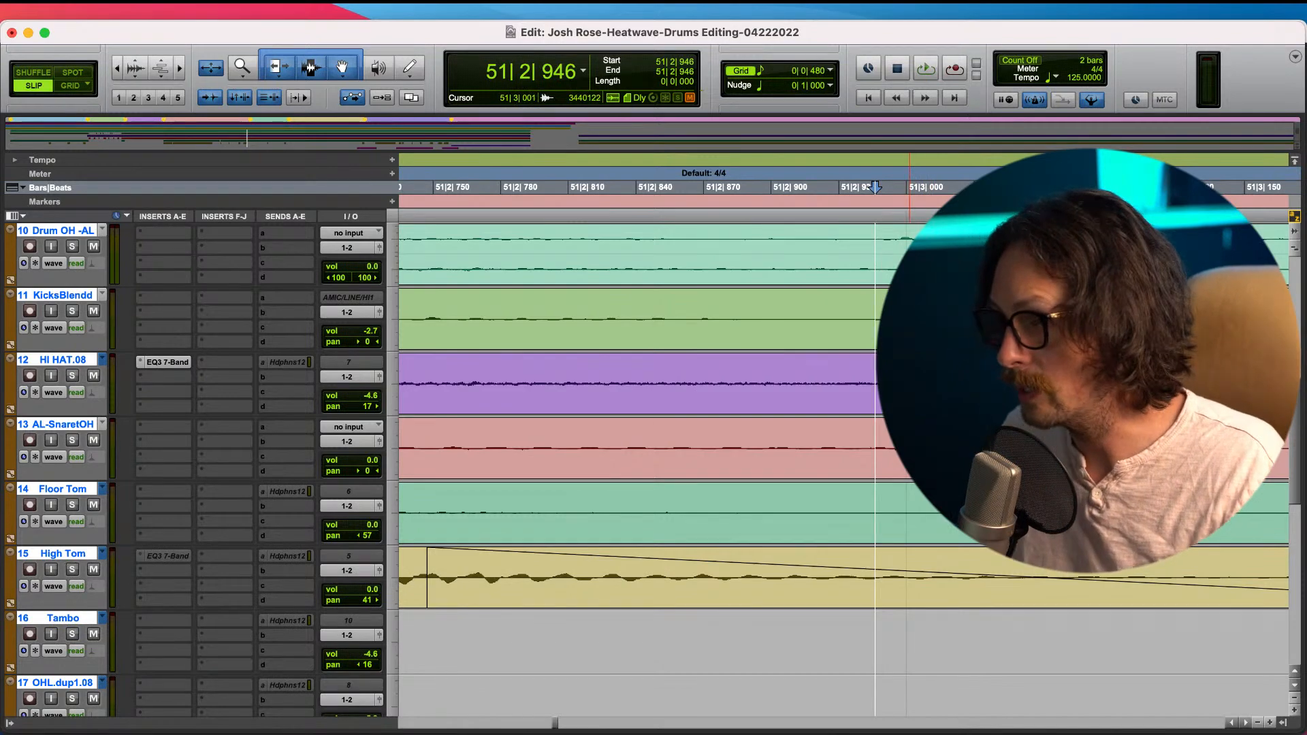
key(r)
key(r)
key(r)
key(r)
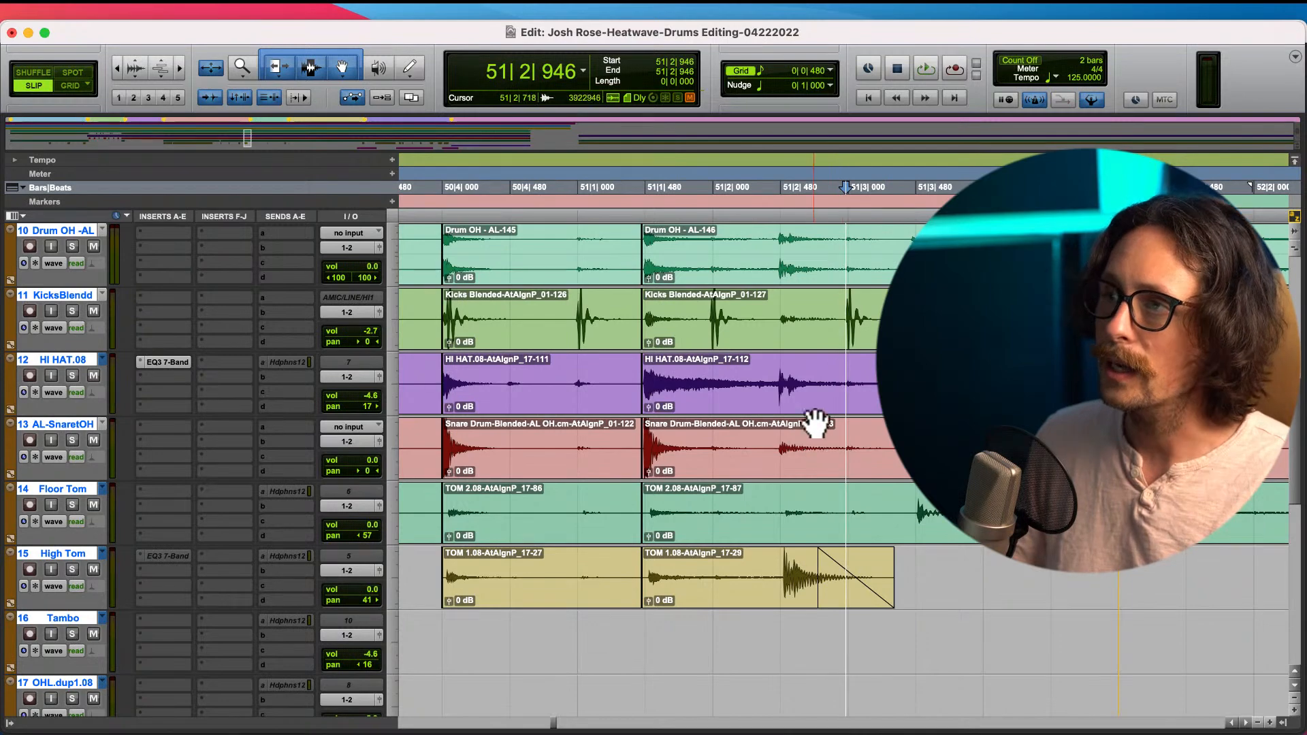
- Place the edit cursor at 51|2|932, just before the kick hit, and compare the hit with the beat 3 gridline
click(844, 307)
key(t)
key(t)
key(t)
key(t)
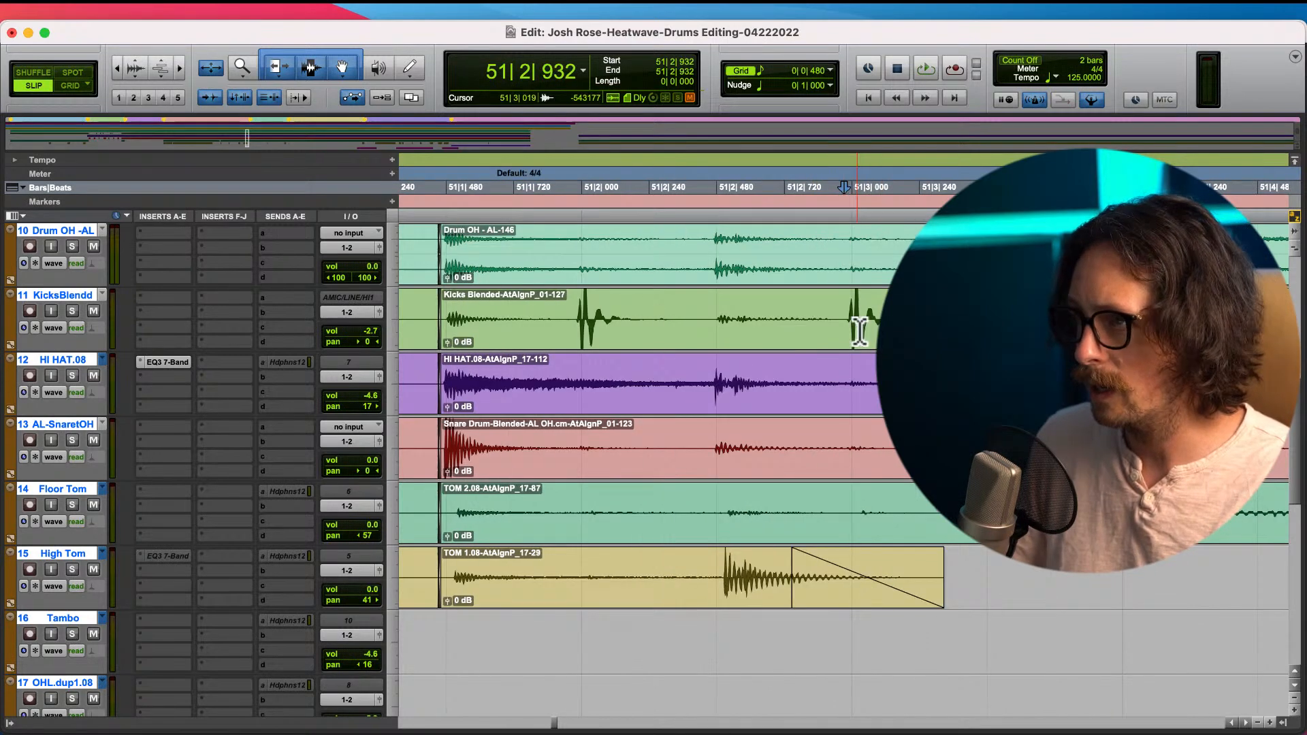
key(r)
key(r)
key(r)
key(r)
key(r)
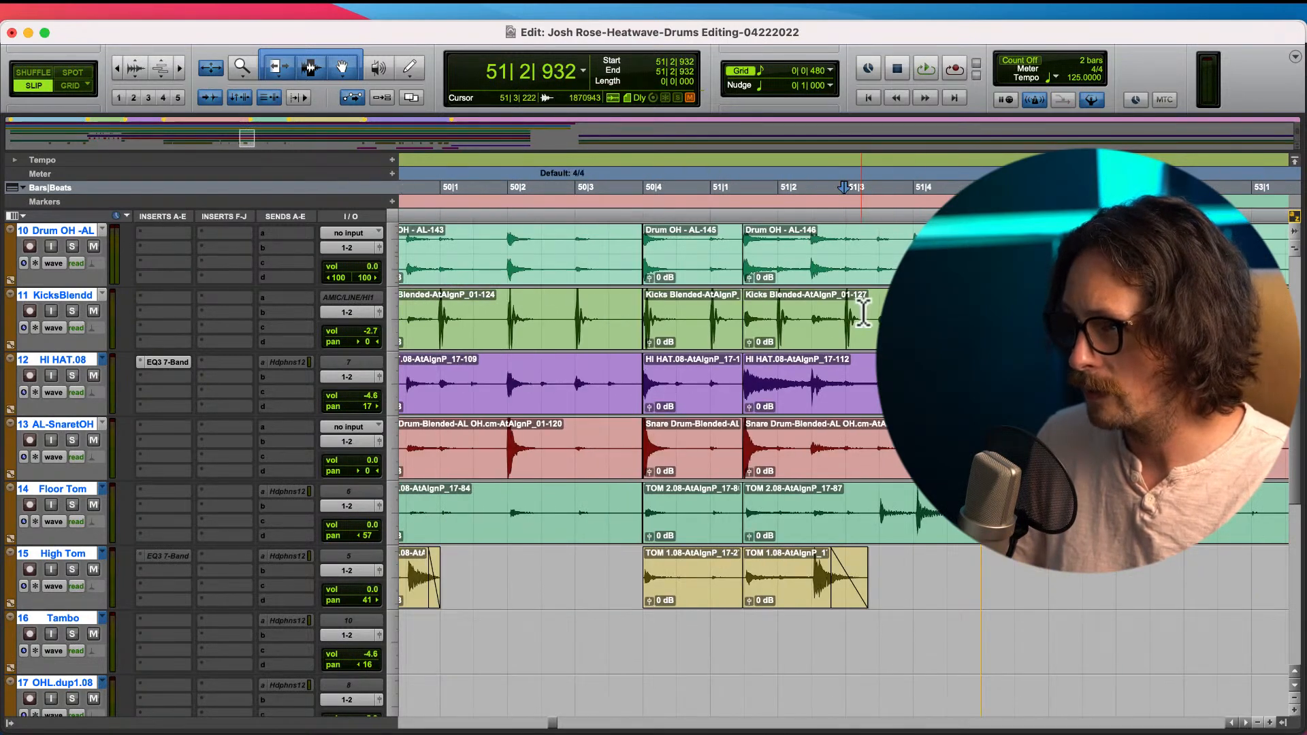
- Cut the grouped drum clips at 51|4|018, just before the late hit on beat 4 of bar 51
click(912, 324)
key(t)
key(t)
key(t)
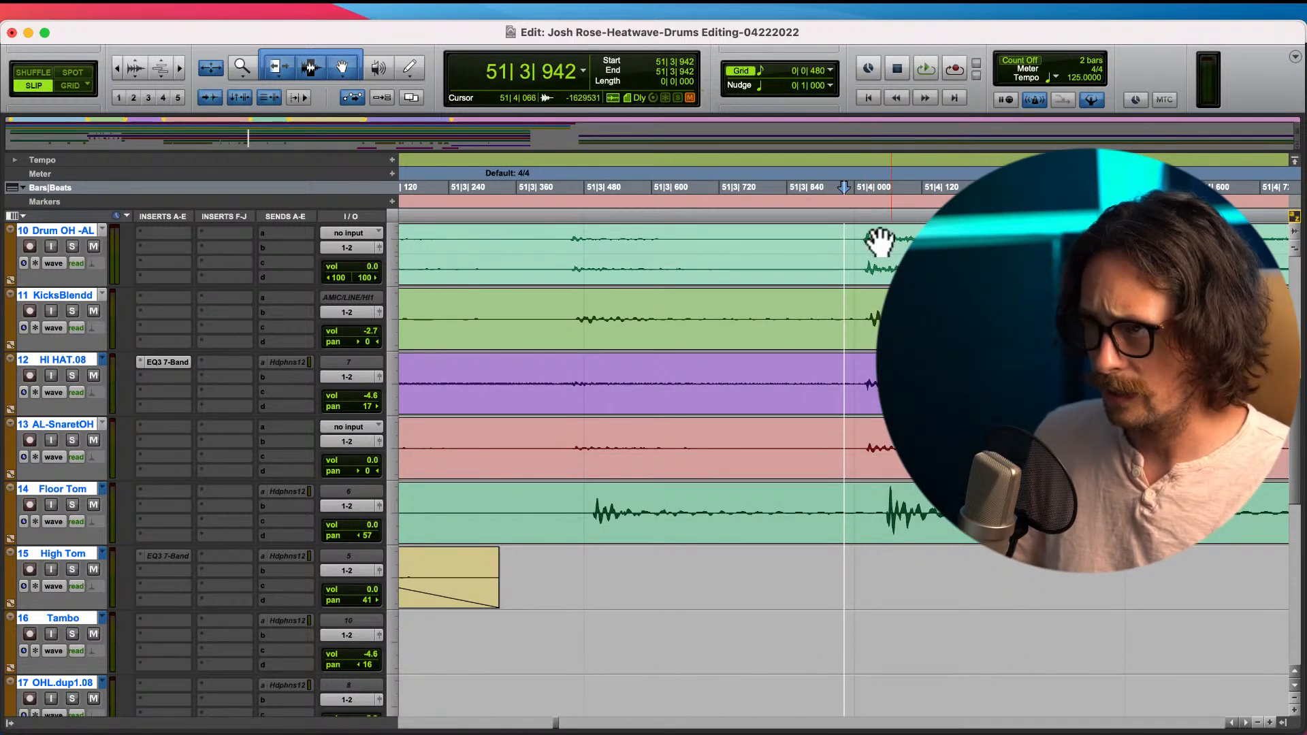
key(t)
key(t)
key(t)
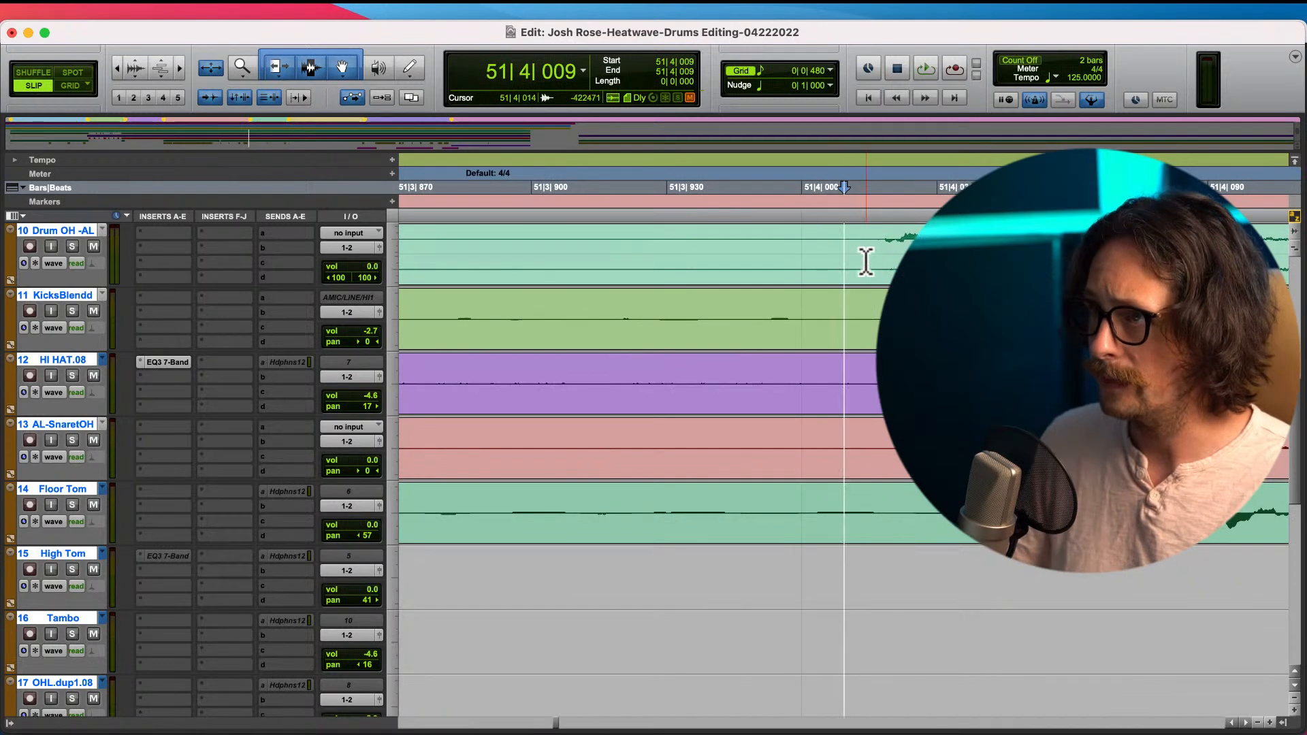
click(884, 245)
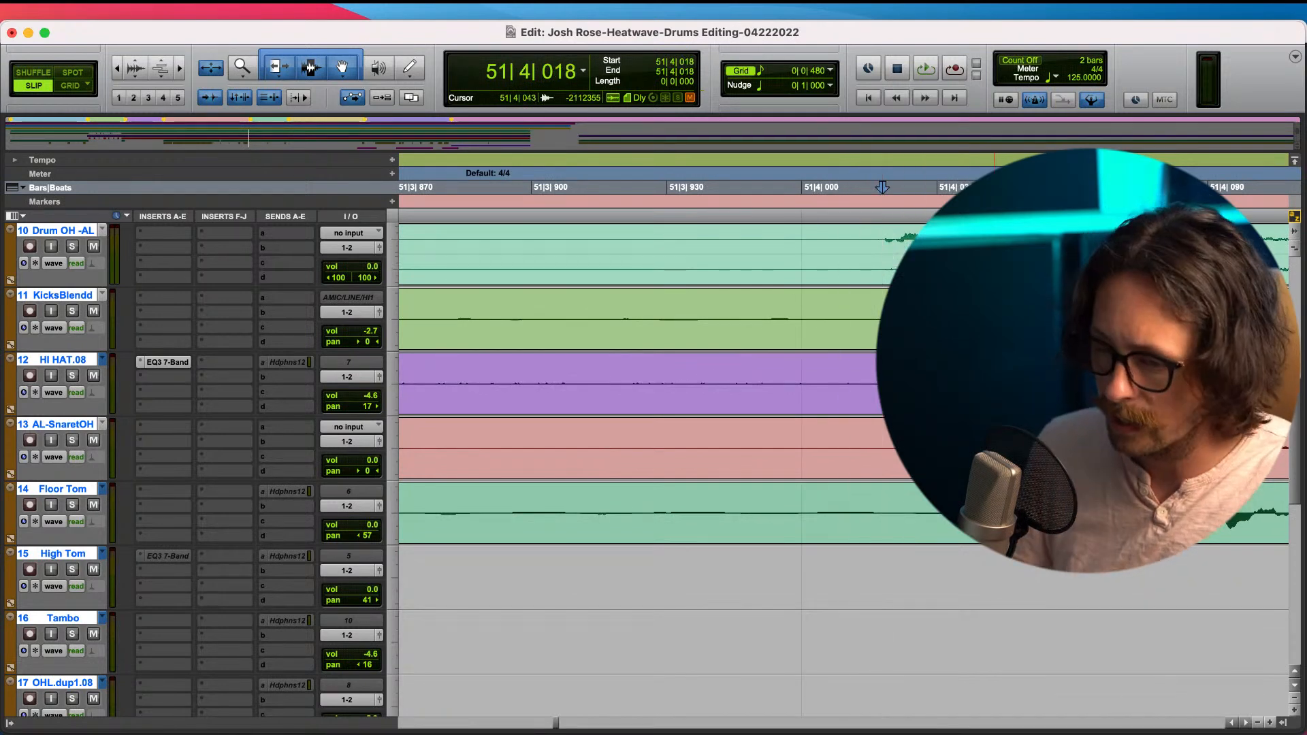
key(super+e)
- Move the drum clips following the 51|4|018 cut earlier and crossfade the edit from 51|3|956 to 51|3|959
click(920, 338)
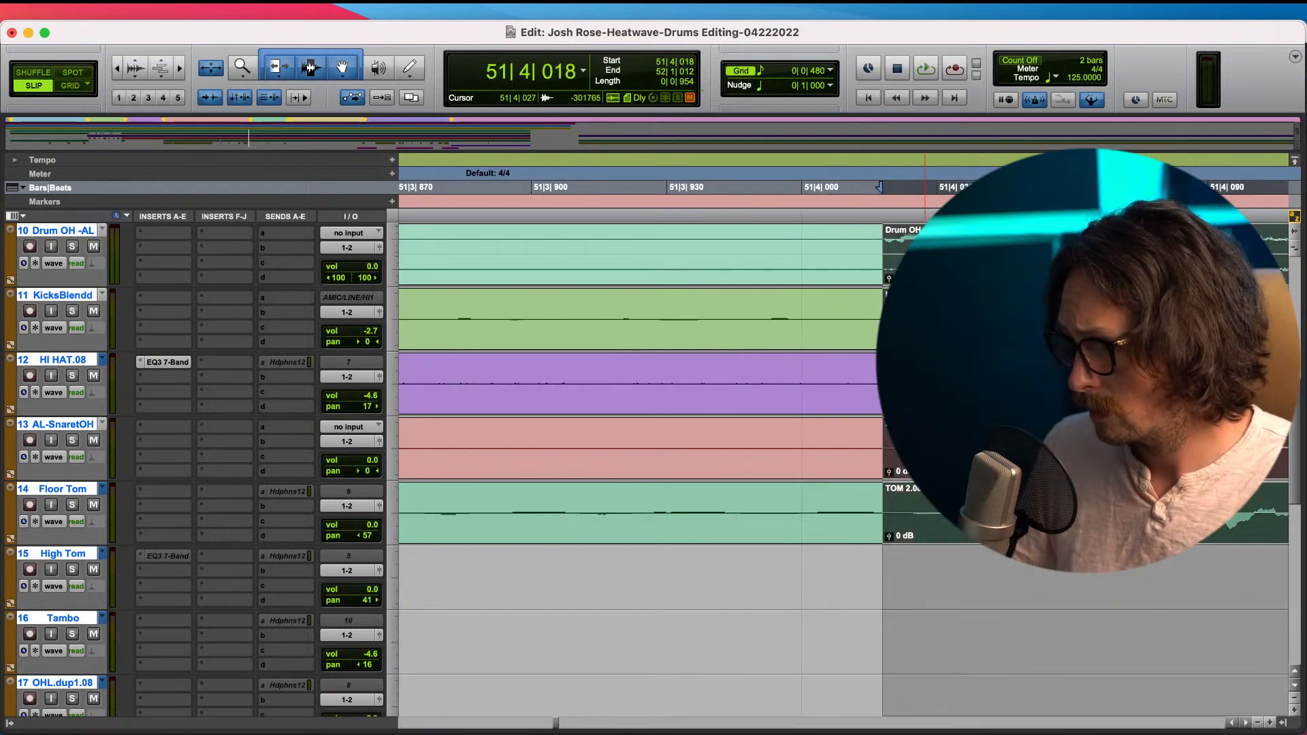
drag(948, 532, 795, 536)
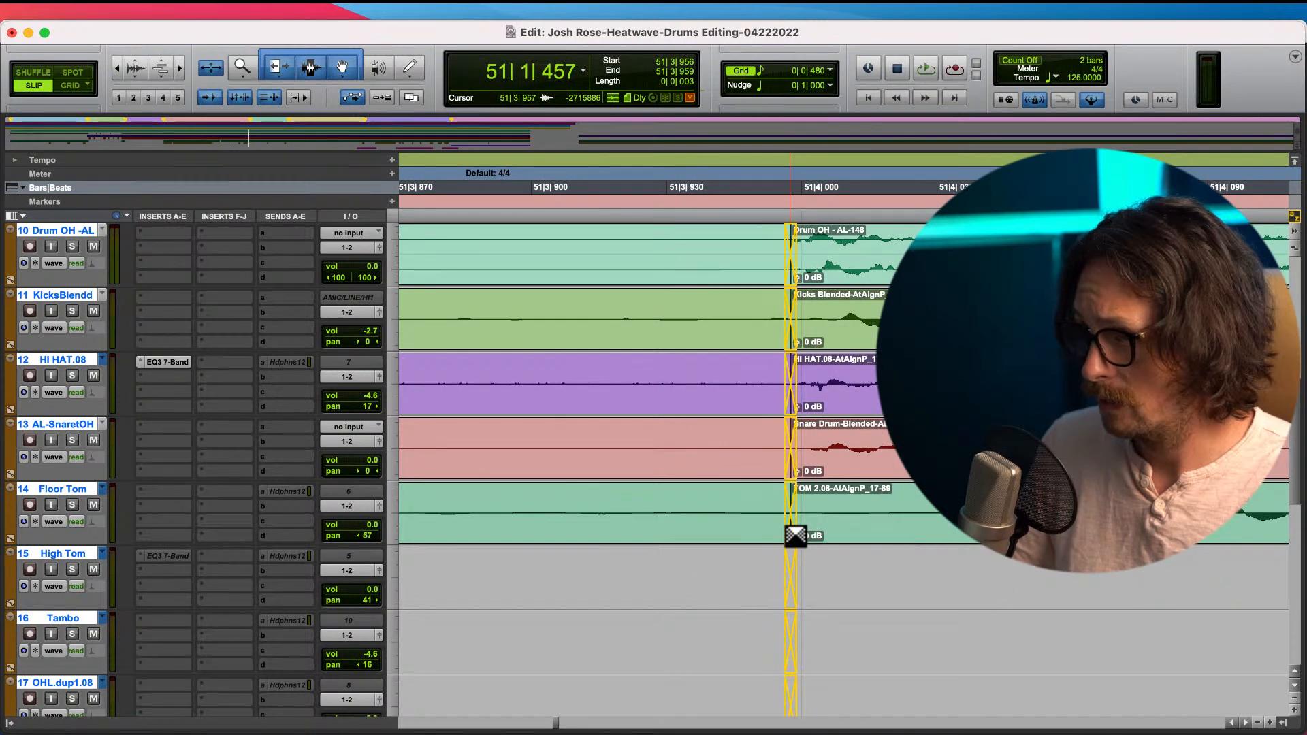
key(r)
key(r)
key(r)
key(r)
key(r)
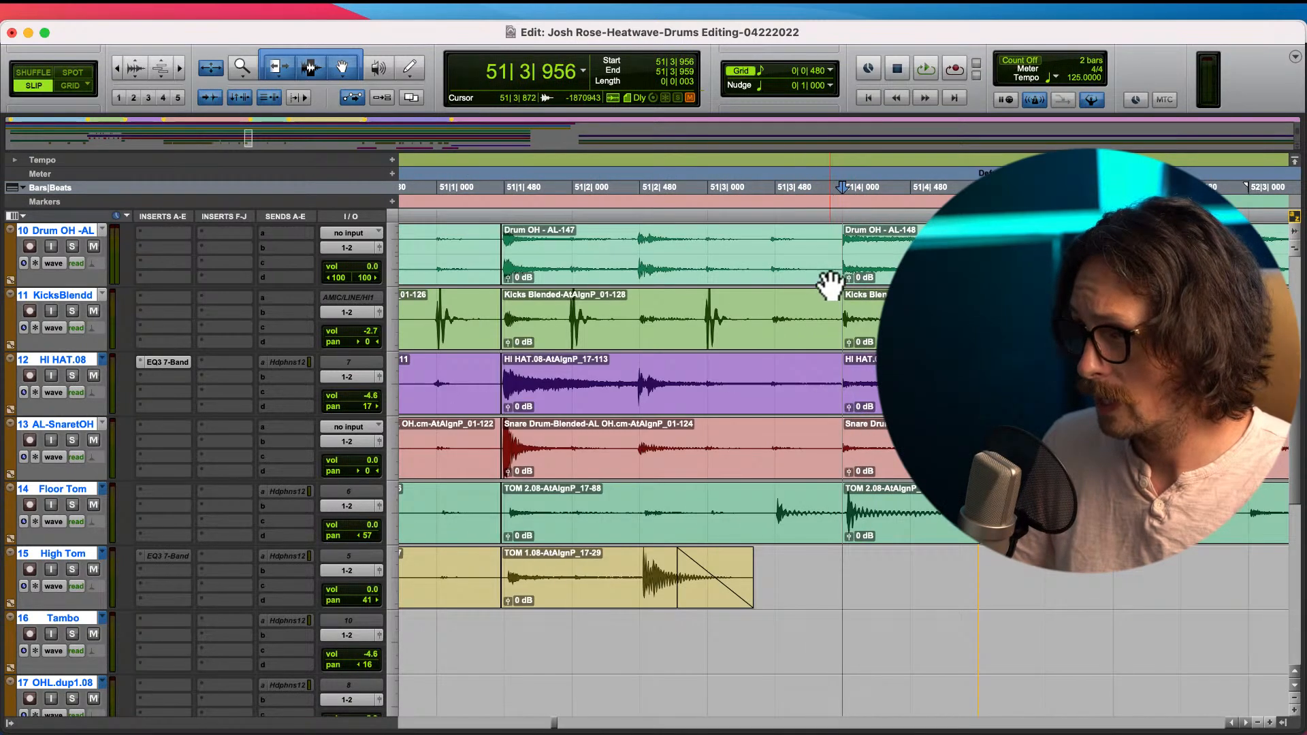
key(t)
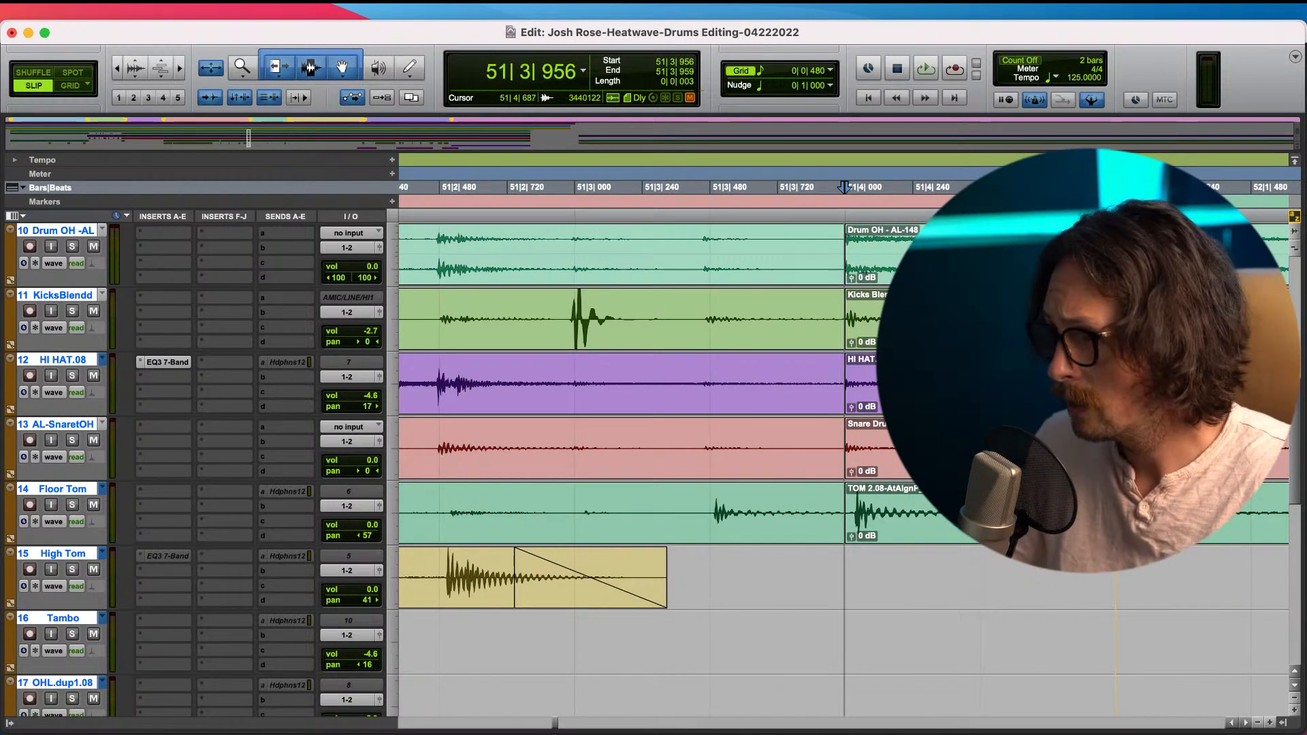
key(r)
- Place the edit cursor at 51|4|456 and examine how the last kick hit of bar 51 lines up with the grid
click(910, 235)
key(t)
key(t)
key(t)
key(t)
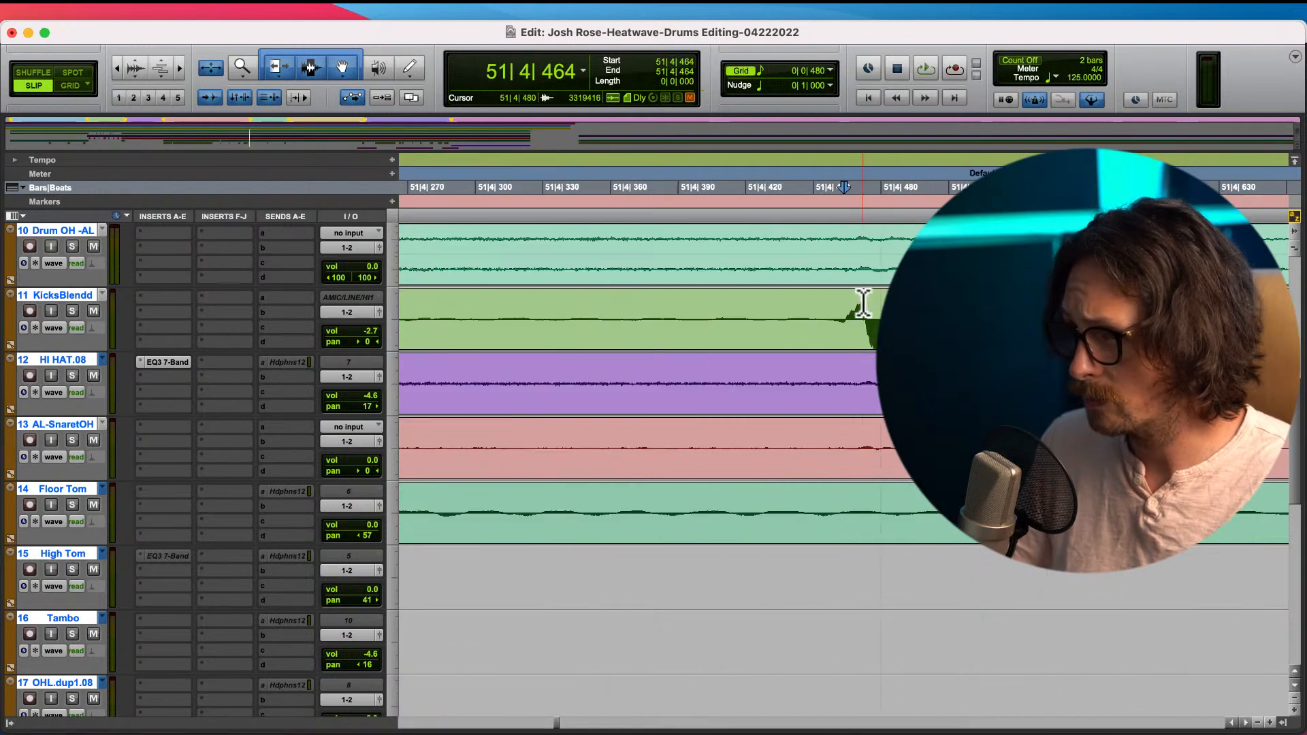
click(827, 317)
key(r)
key(r)
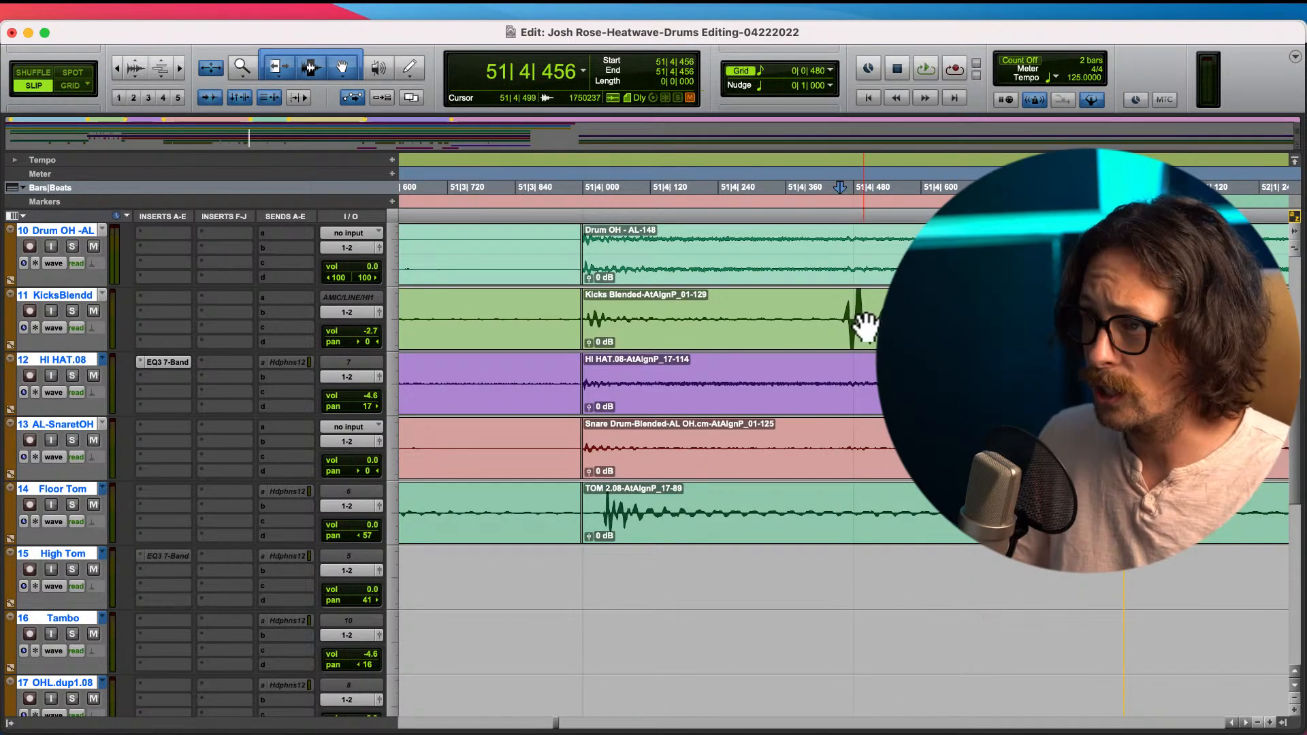
key(r)
key(r)
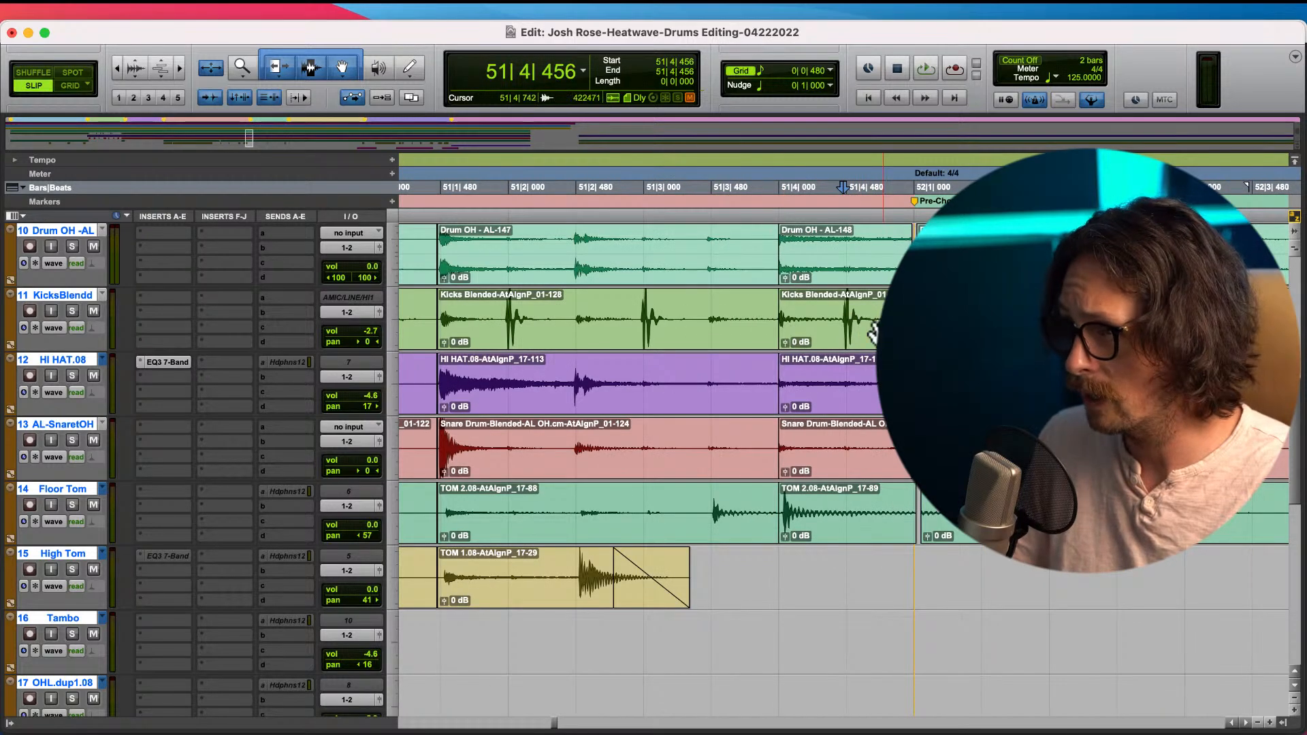
key(r)
key(r)
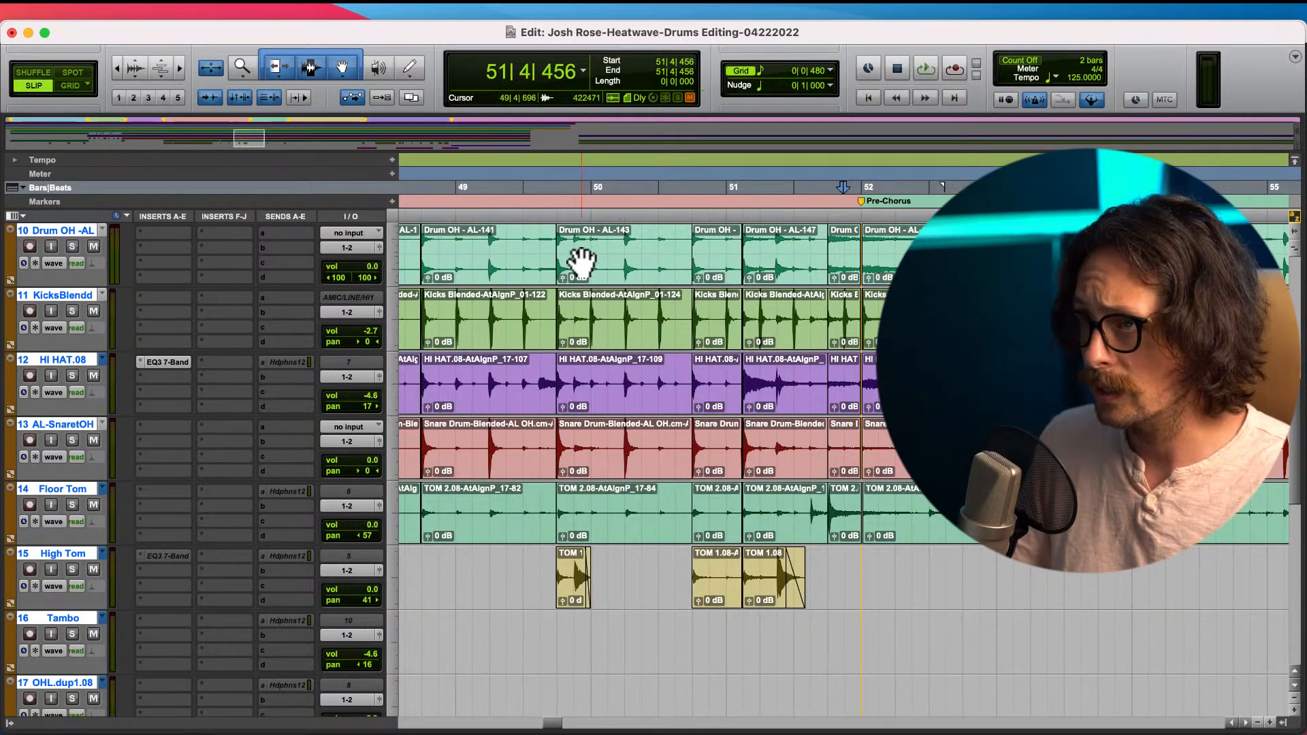
- Play the edited drums from 49|2|944 into bar 52 to check their timing
click(517, 245)
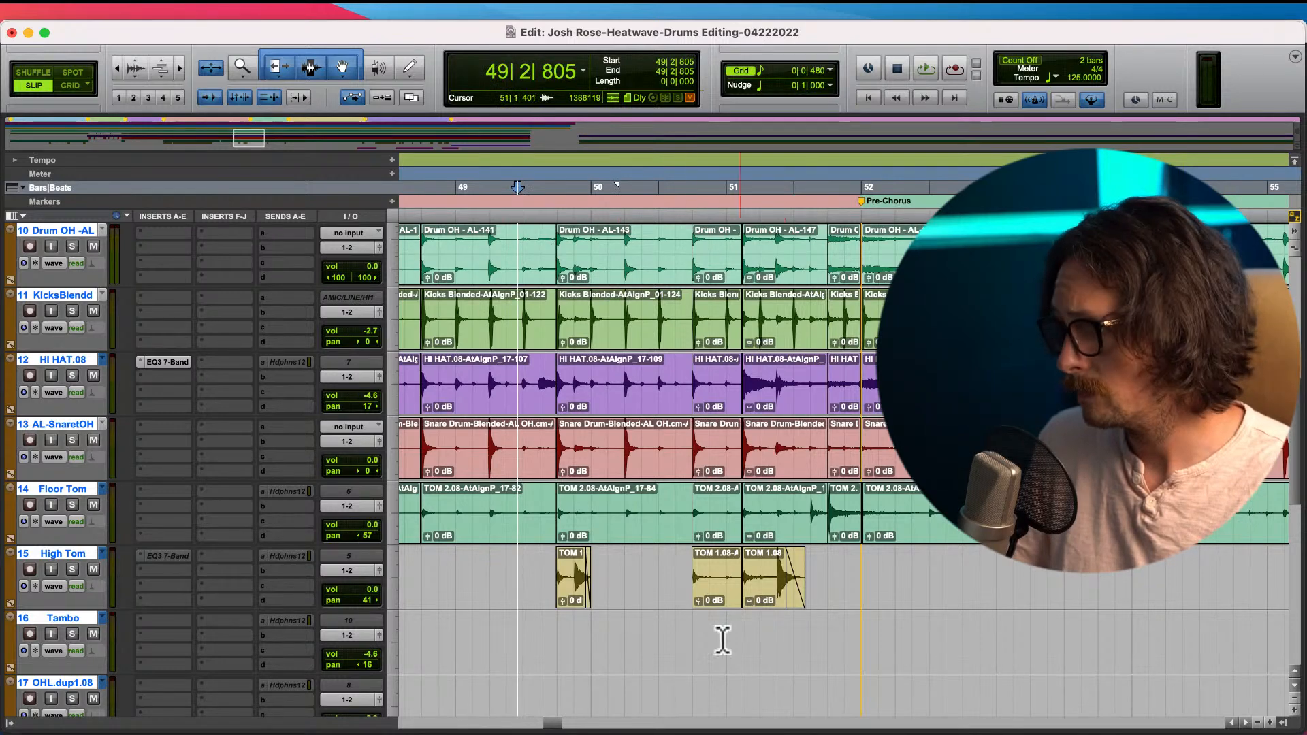
key(space)
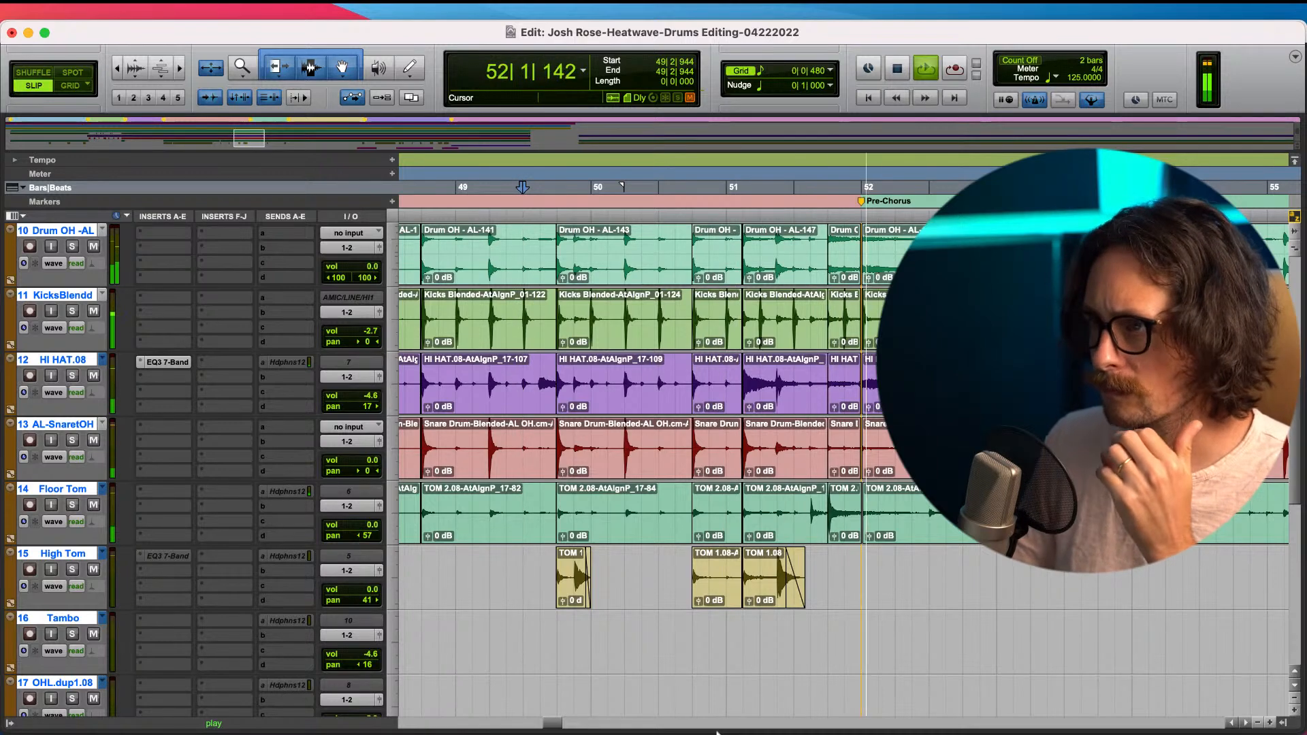
key(space)
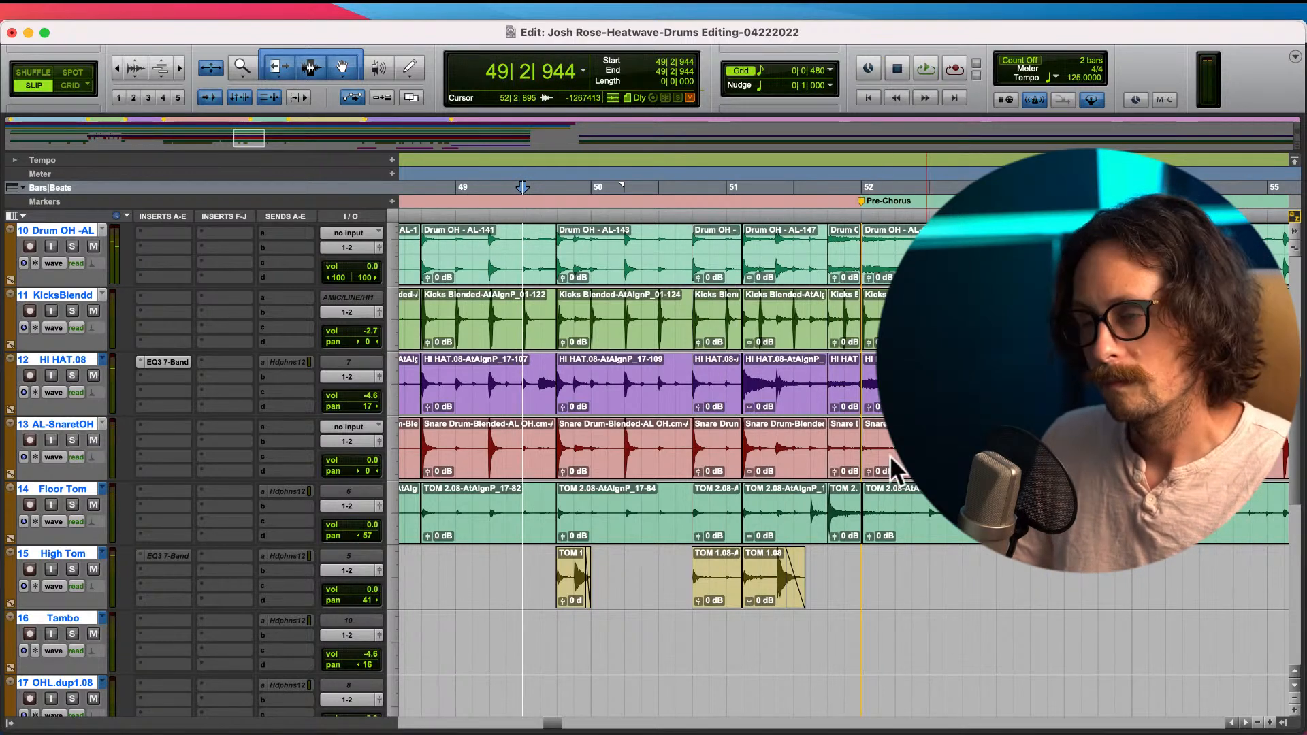
- Select the grouped drum clips at the Pre-Chorus start and examine the gap ahead of 52|1|019
click(890, 405)
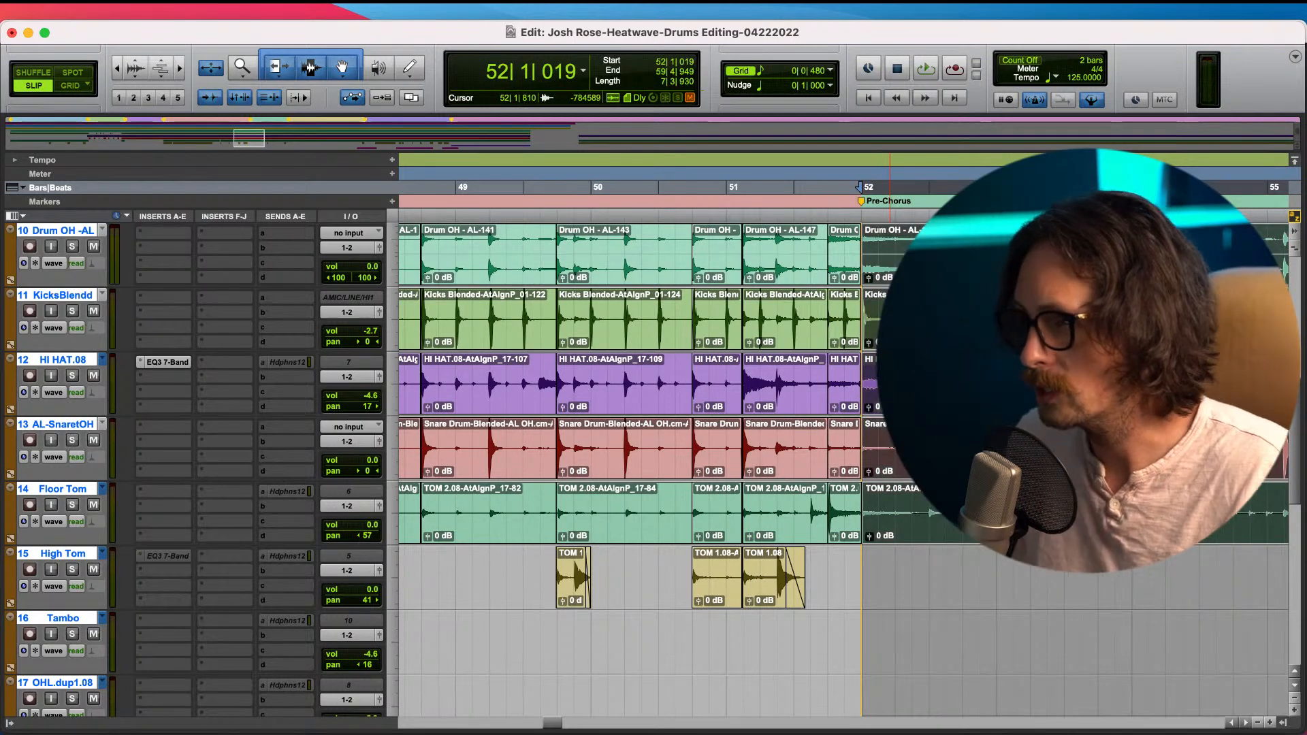
key(t)
key(t)
key(t)
key(t)
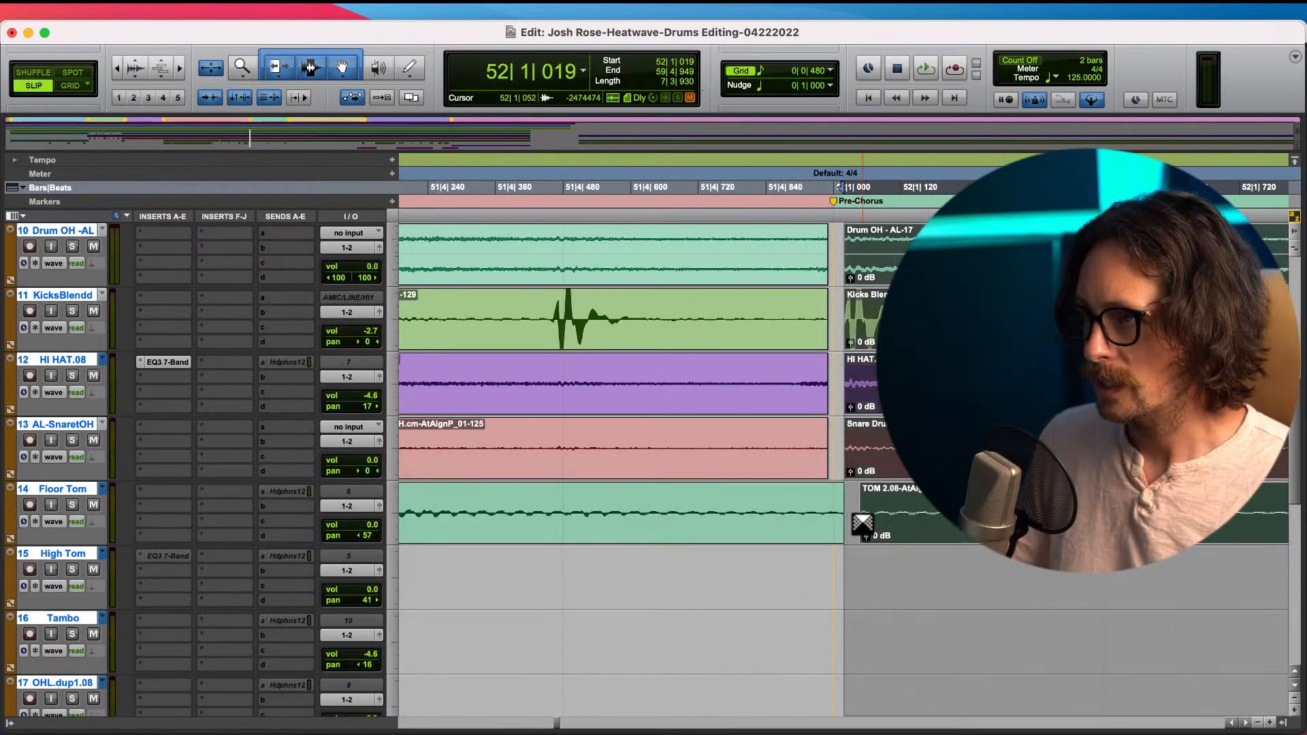
key(r)
key(r)
key(r)
key(r)
key(r)
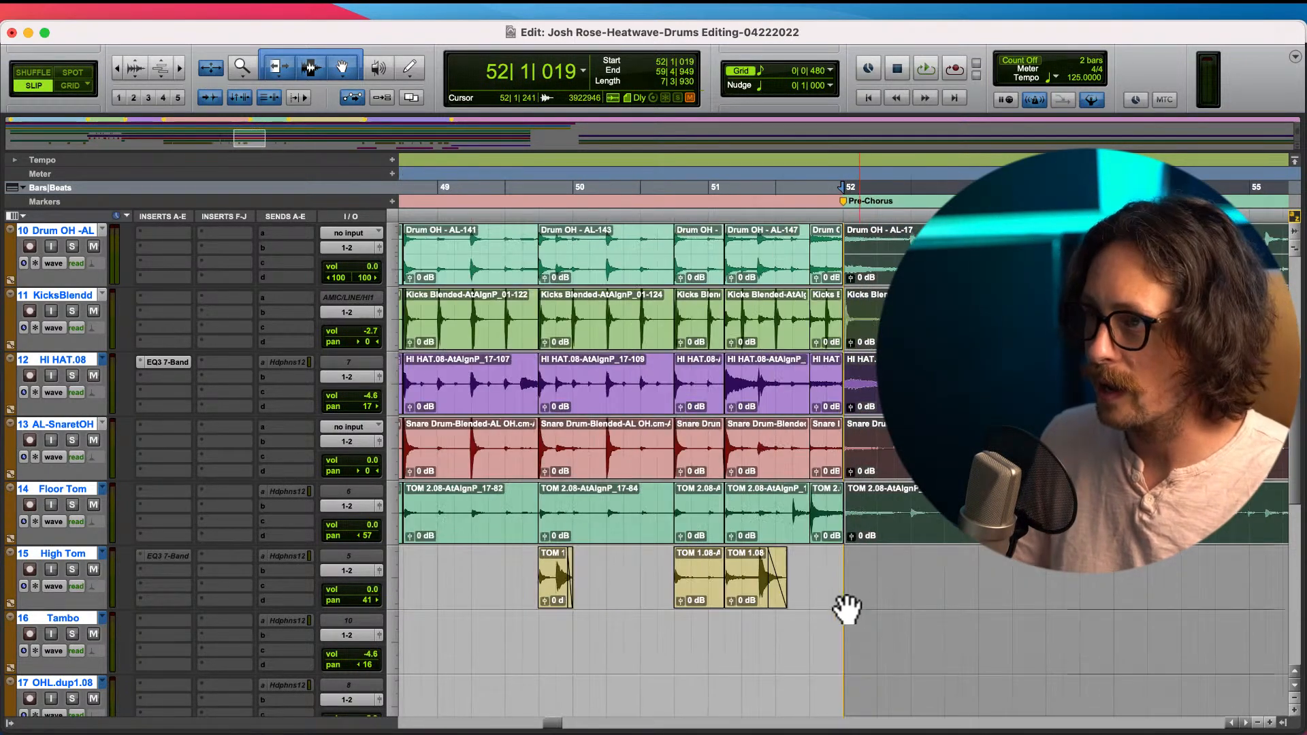
key(t)
key(t)
key(t)
key(t)
key(t)
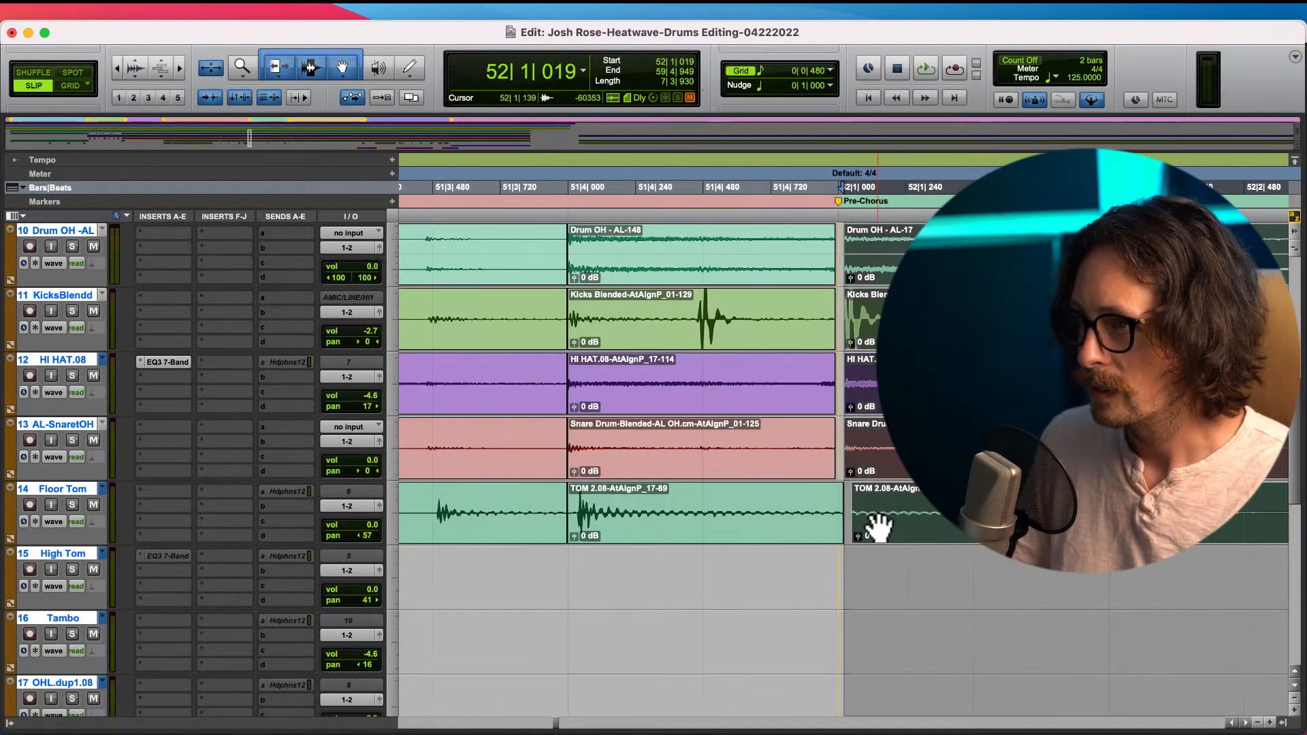
- Extend the grouped drum clips over the gap before the Pre-Chorus so that the edit falls at 51|4|947
click(766, 566)
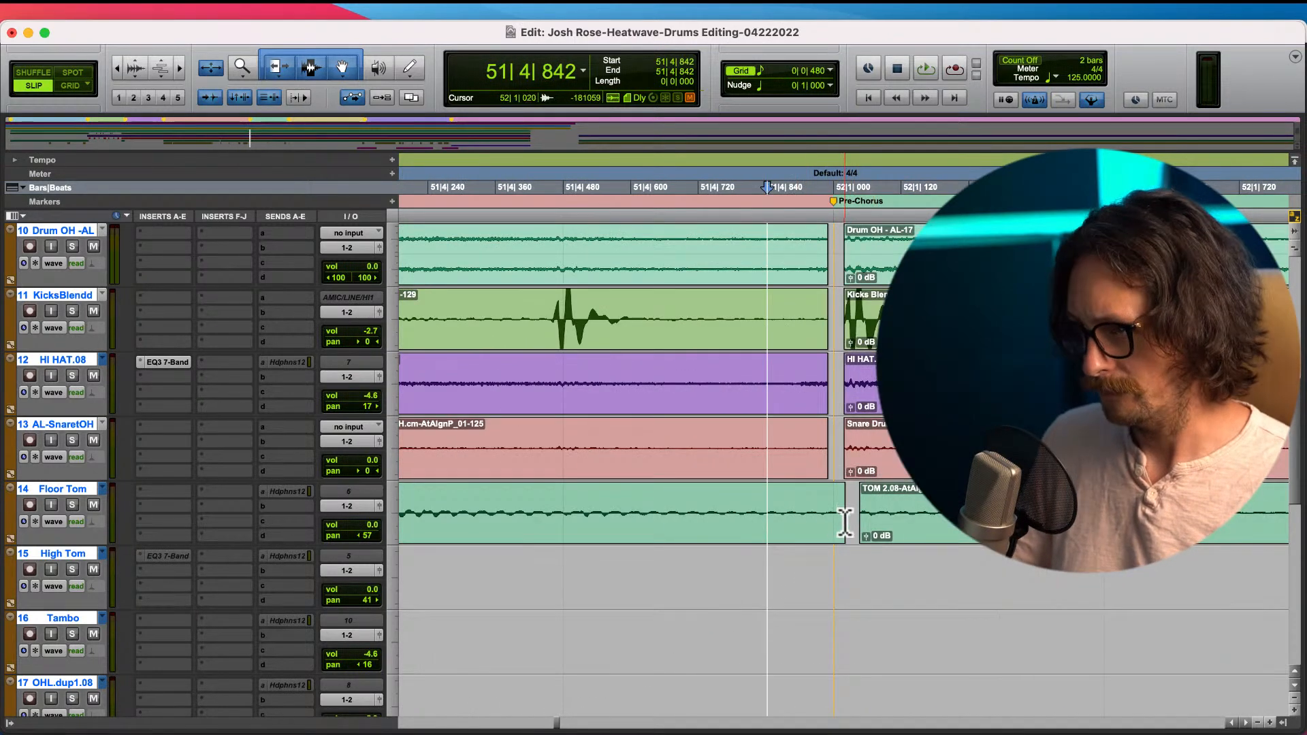
mouse_move(839, 529)
mouse_down()
mouse_move(829, 525)
mouse_move(846, 511)
mouse_move(826, 513)
mouse_move(854, 505)
mouse_move(823, 516)
mouse_move(859, 524)
mouse_up()
mouse_move(845, 456)
mouse_down()
mouse_move(870, 455)
mouse_move(827, 458)
mouse_up()
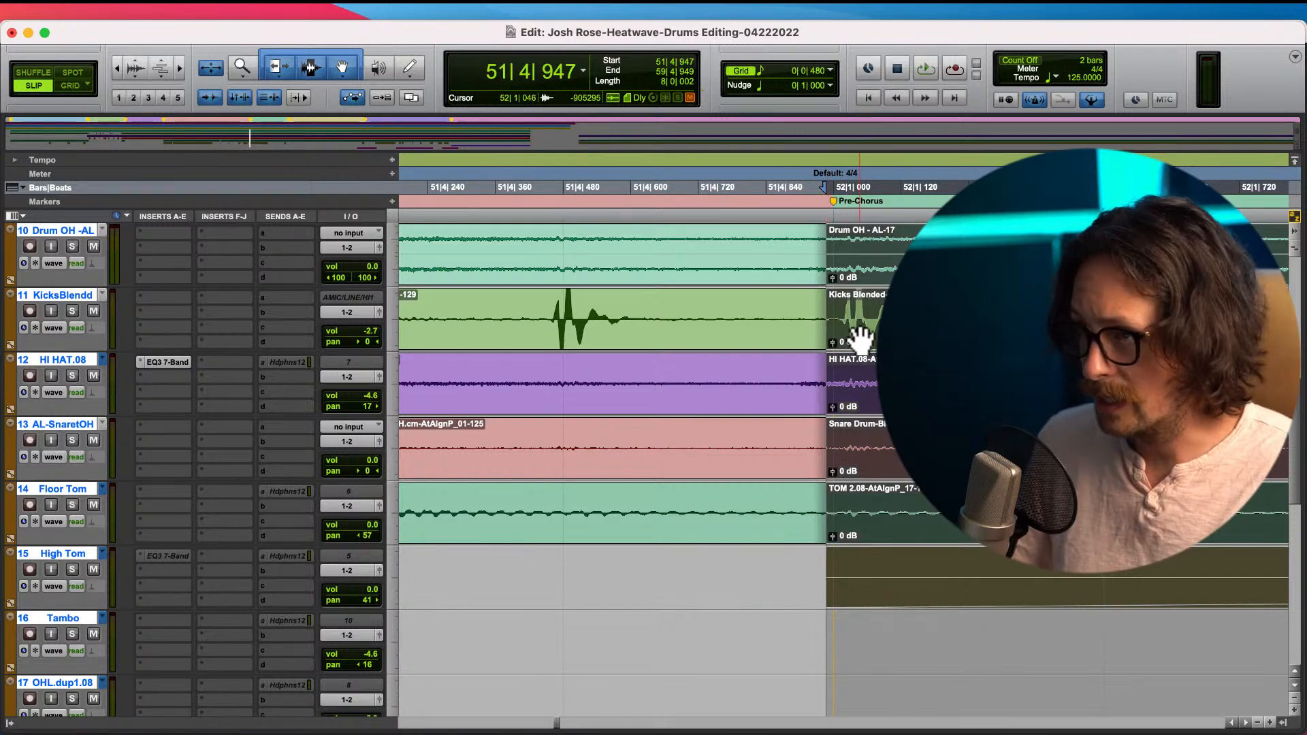
scroll(867, 320, left, 1)
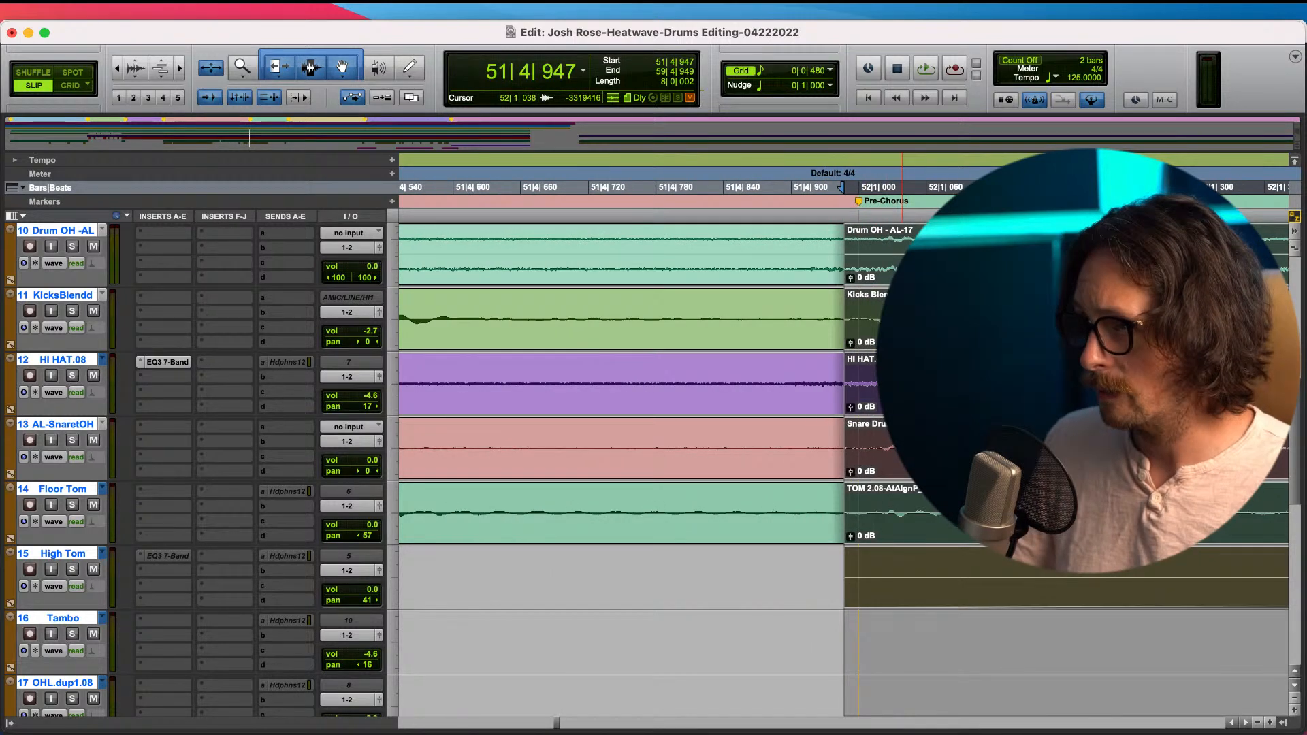
key(r)
key(r)
key(r)
key(r)
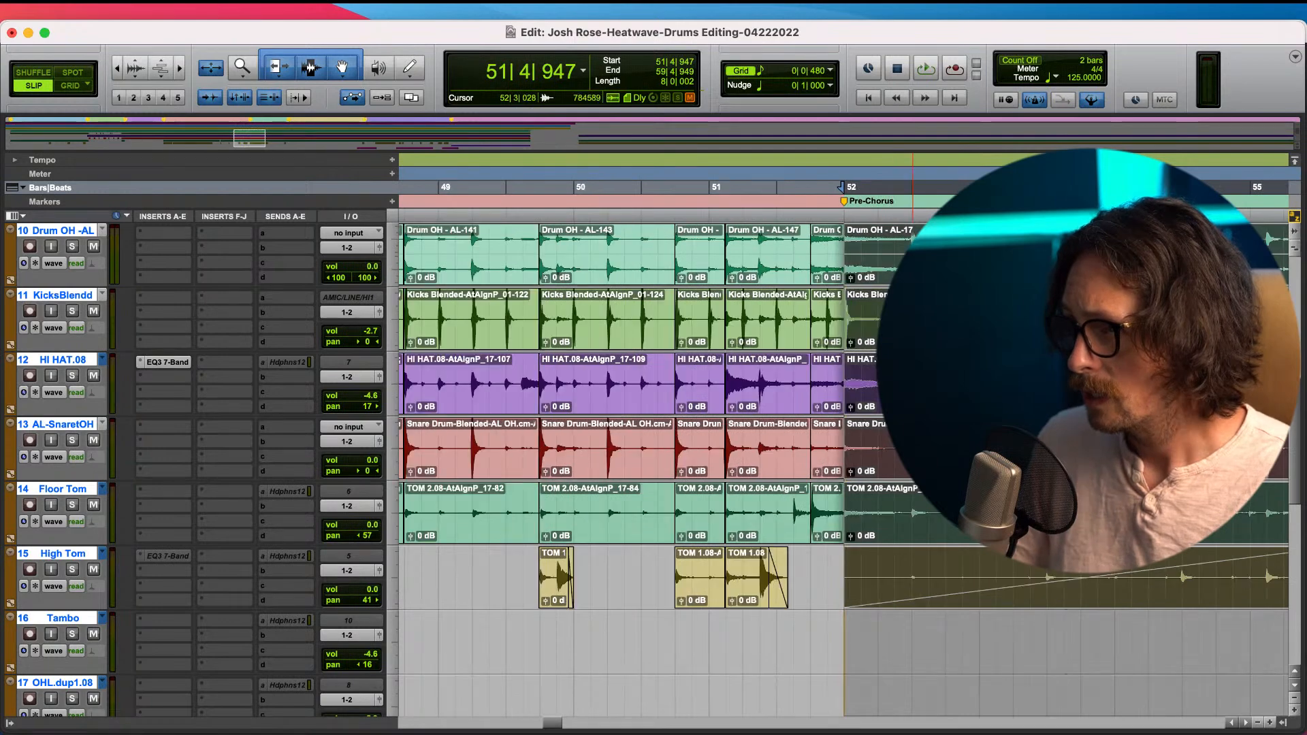
- Place the edit cursor at 52|3|010, at the snare hit, and compare the hit with the beat 3 gridline
click(909, 373)
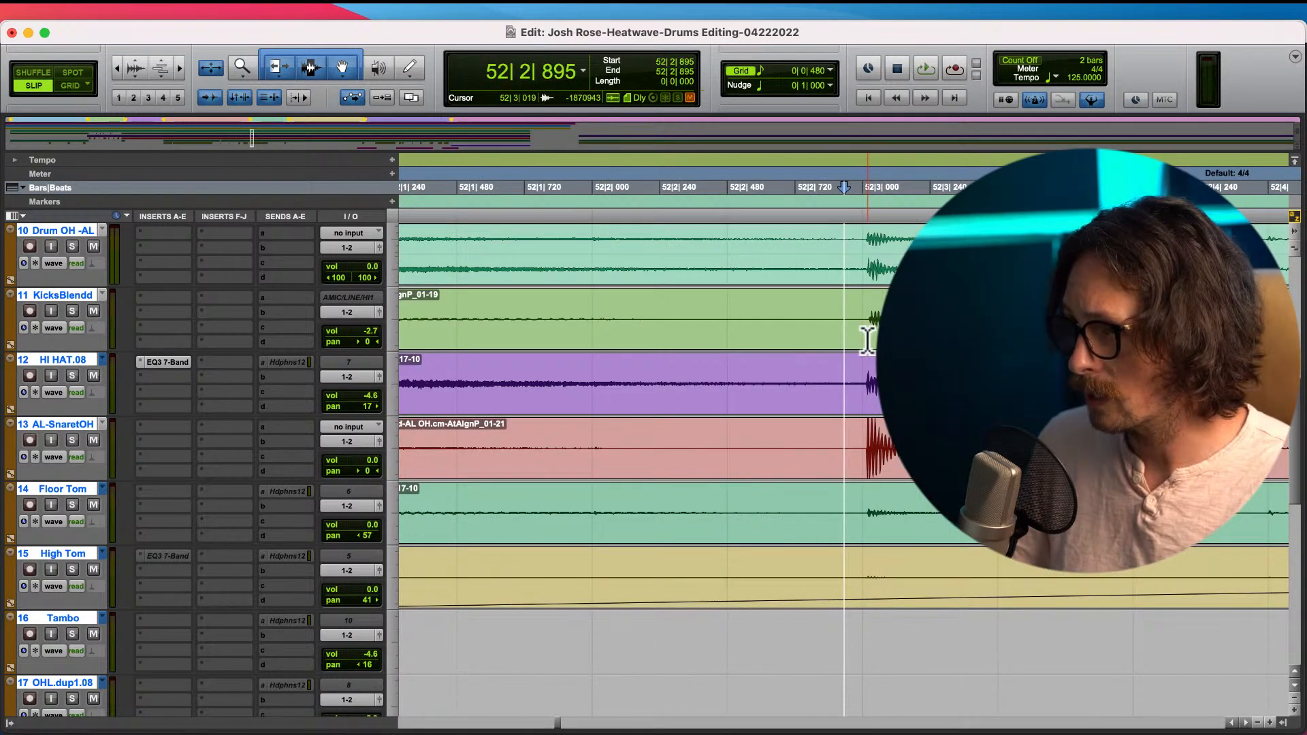
click(865, 239)
key(super+bracketright)
key(super+bracketleft)
key(super+bracketleft)
key(super+bracketleft)
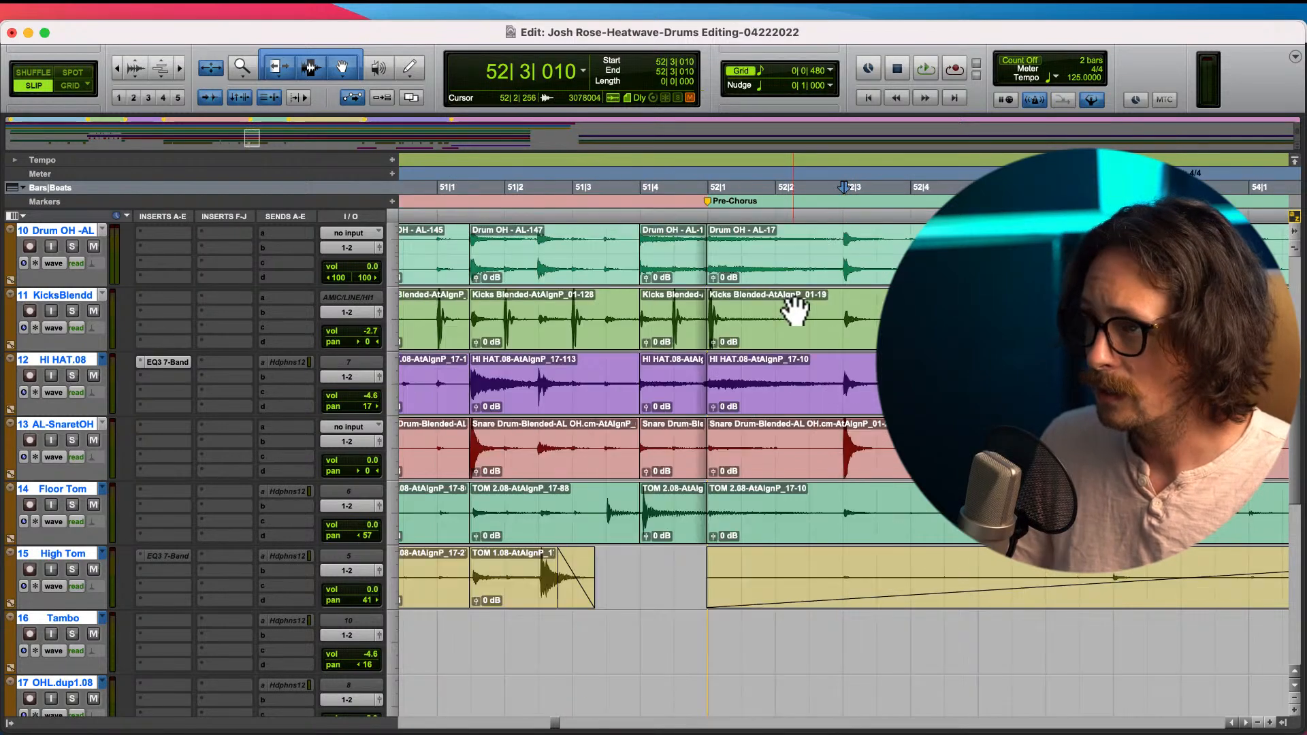
- Select the grouped Pre-Chorus drum clips and move them earlier so they start at 51|4|931
click(773, 294)
key(super+bracketright)
key(super+bracketright)
key(super+bracketright)
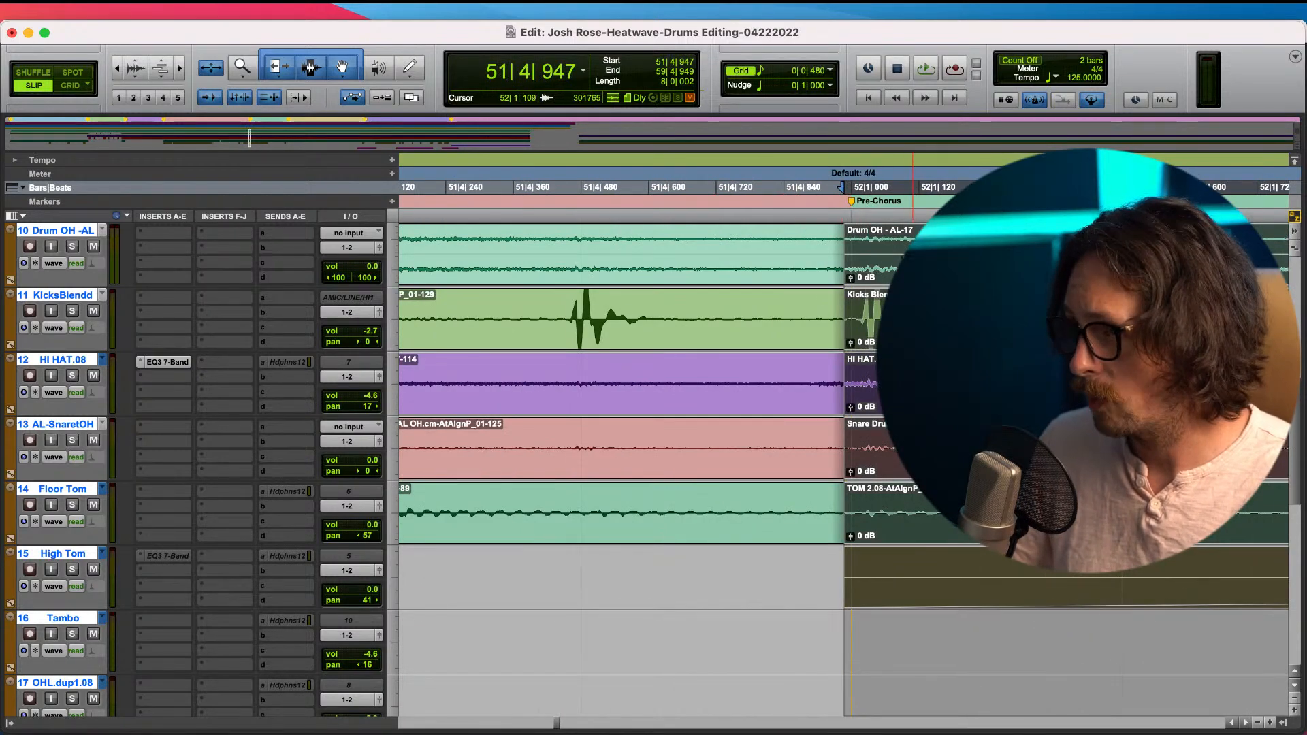
drag(898, 275, 889, 274)
key(super+bracketright)
key(super+bracketright)
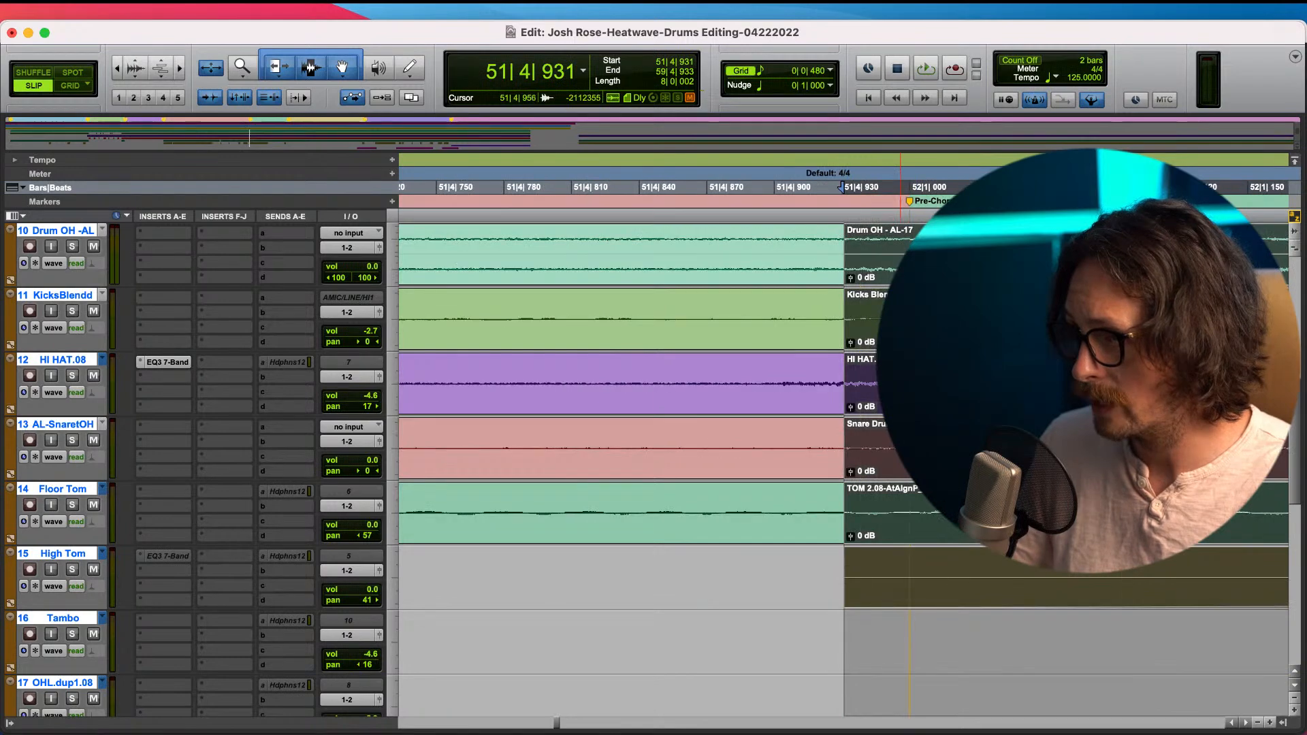
- Adjust the start of the Pre-Chorus drum clips and crossfade the edit from 51|4|947 to 51|4|953
drag(932, 400, 925, 400)
drag(830, 521, 894, 533)
key(r)
key(r)
key(r)
key(r)
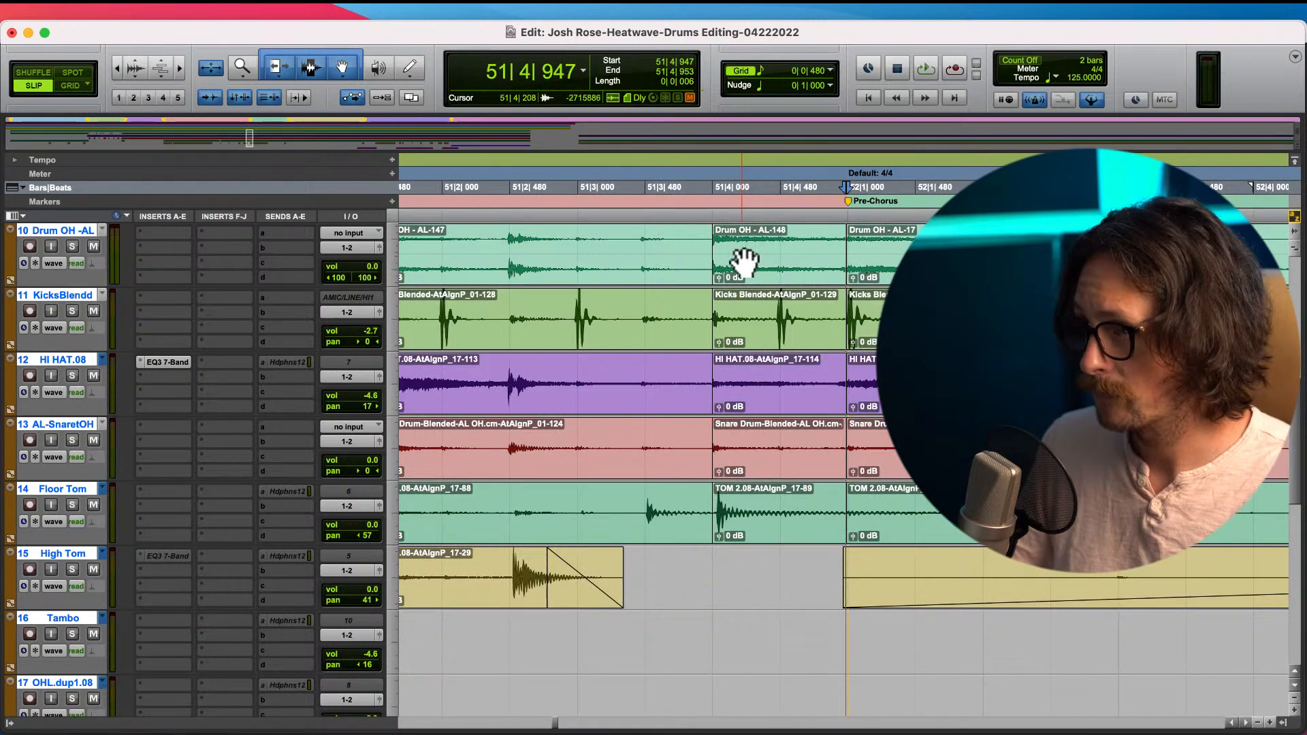
key(r)
- Play the edited drums from 50|4|641 into bar 53 to check the transition into the Pre-Chorus
drag(609, 255, 782, 260)
click(704, 392)
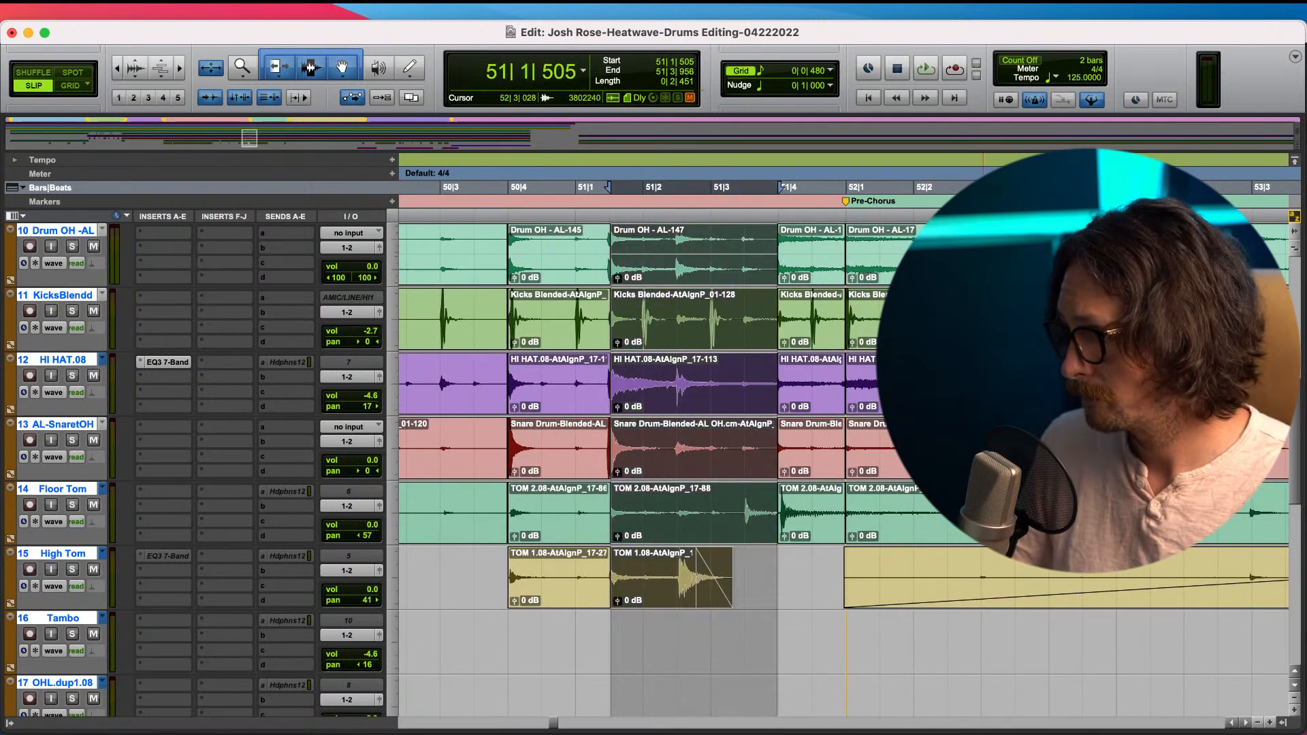
click(551, 261)
key(space)
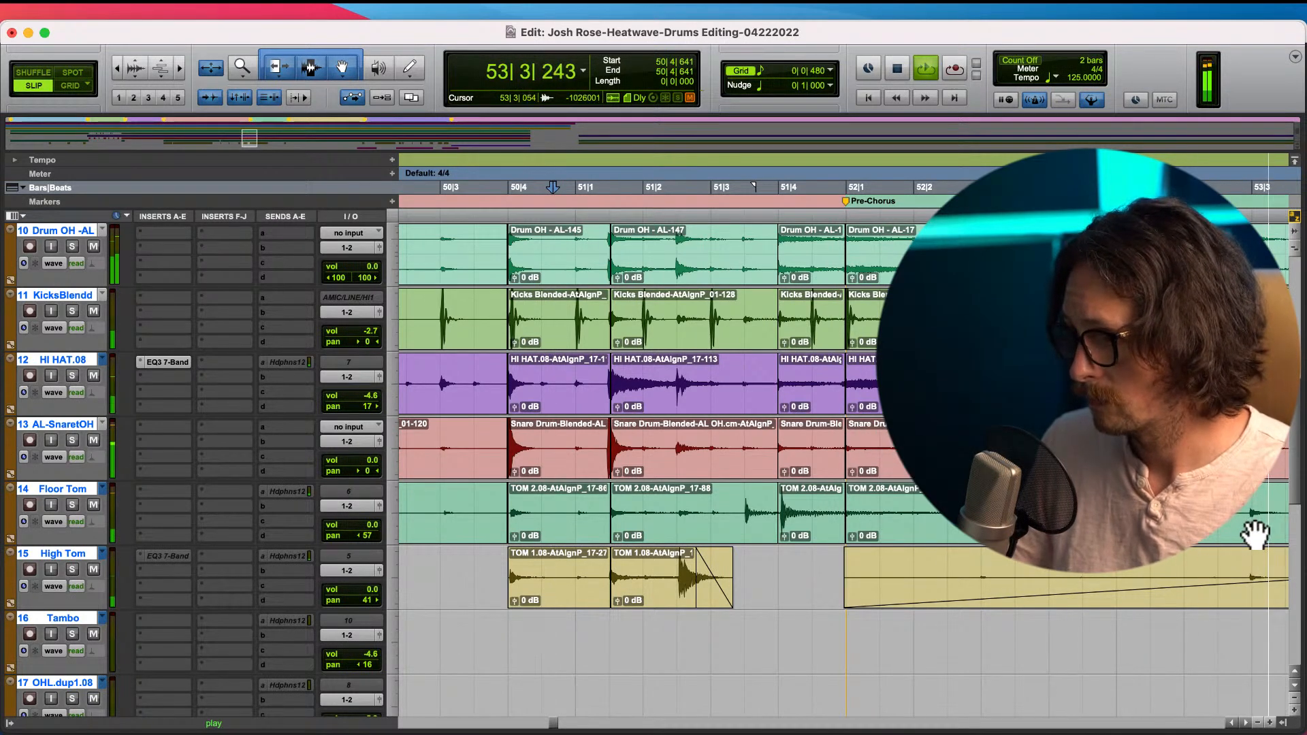
- Play the drums from 52|1|264 to check the opening of the Pre-Chorus
click(865, 631)
key(space)
key(r)
key(r)
key(r)
key(t)
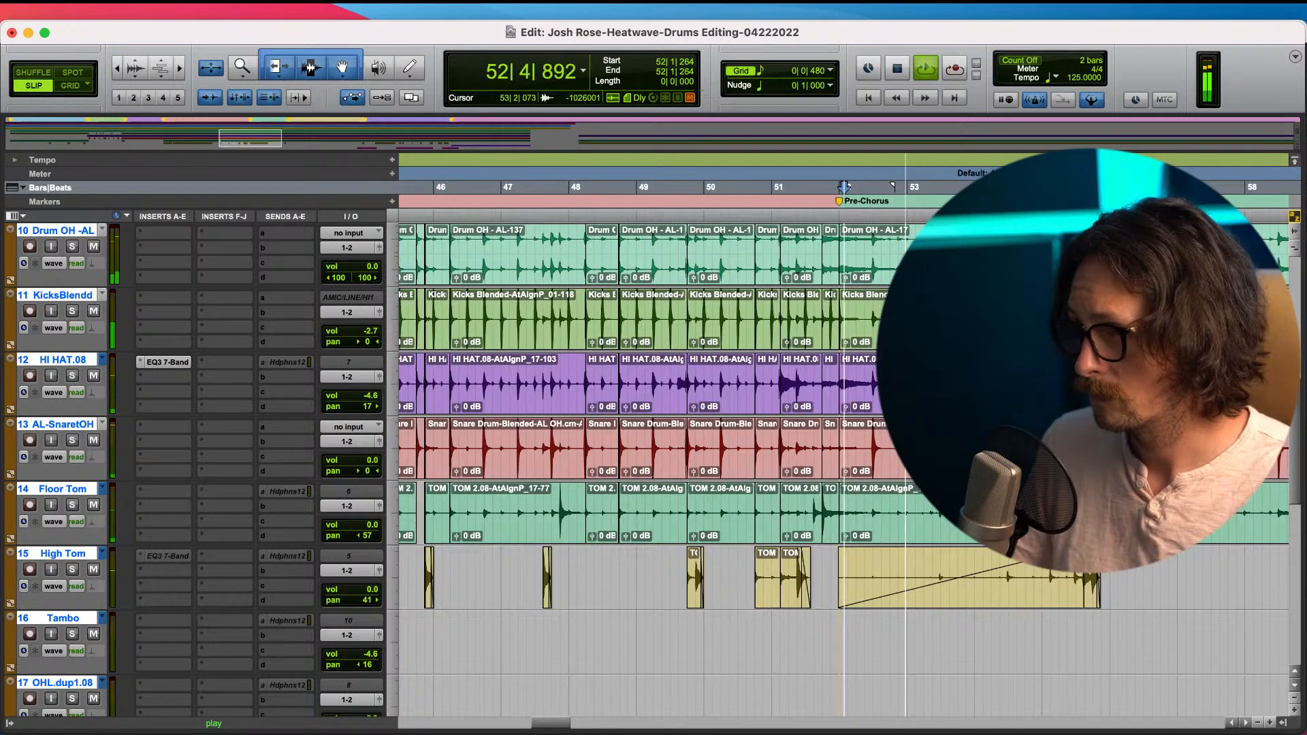
key(t)
key(space)
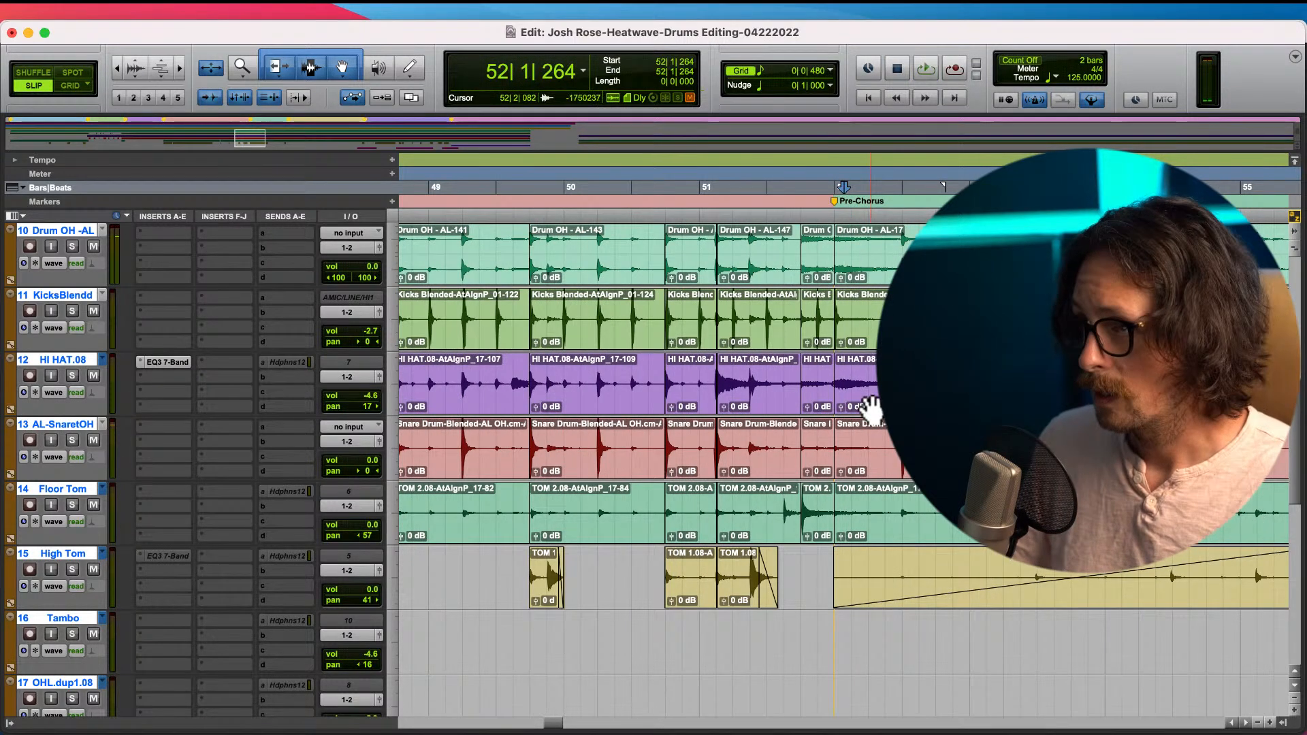
- Examine the snare hit at 52|3 against the beat gridline
click(897, 251)
key(t)
key(t)
key(t)
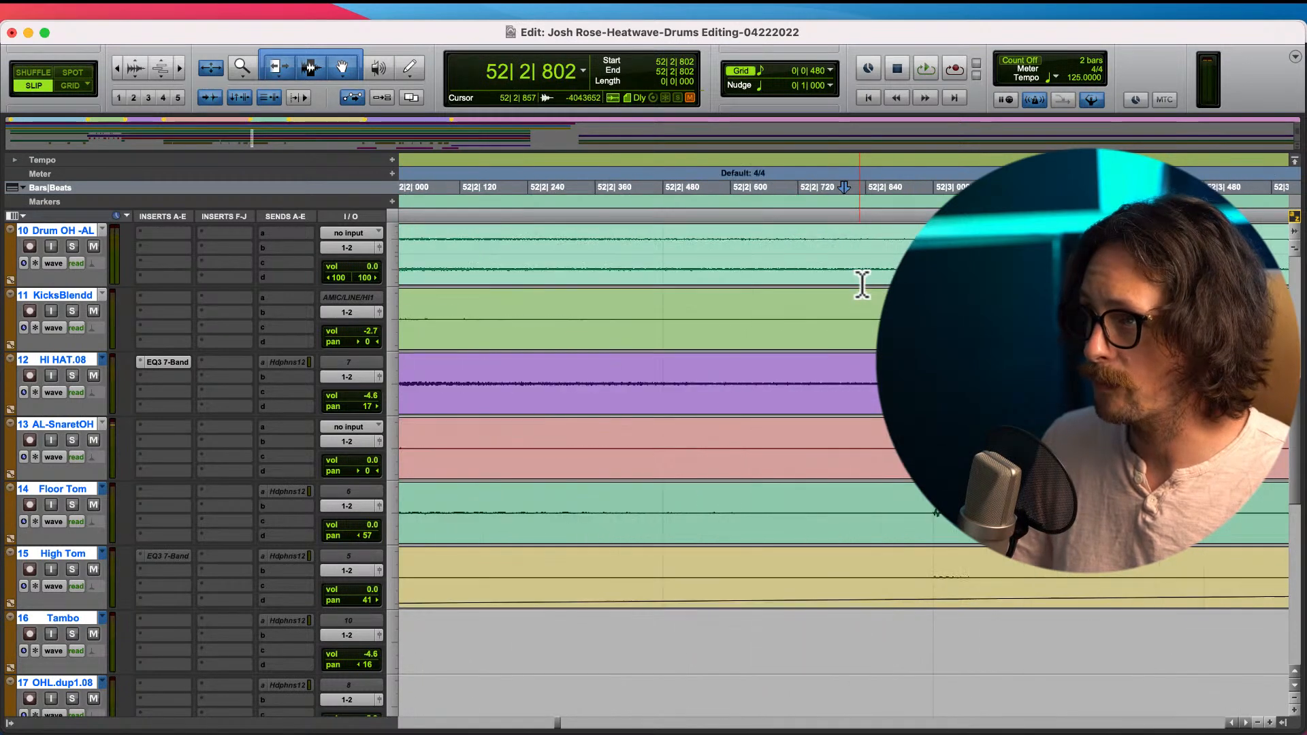
key(r)
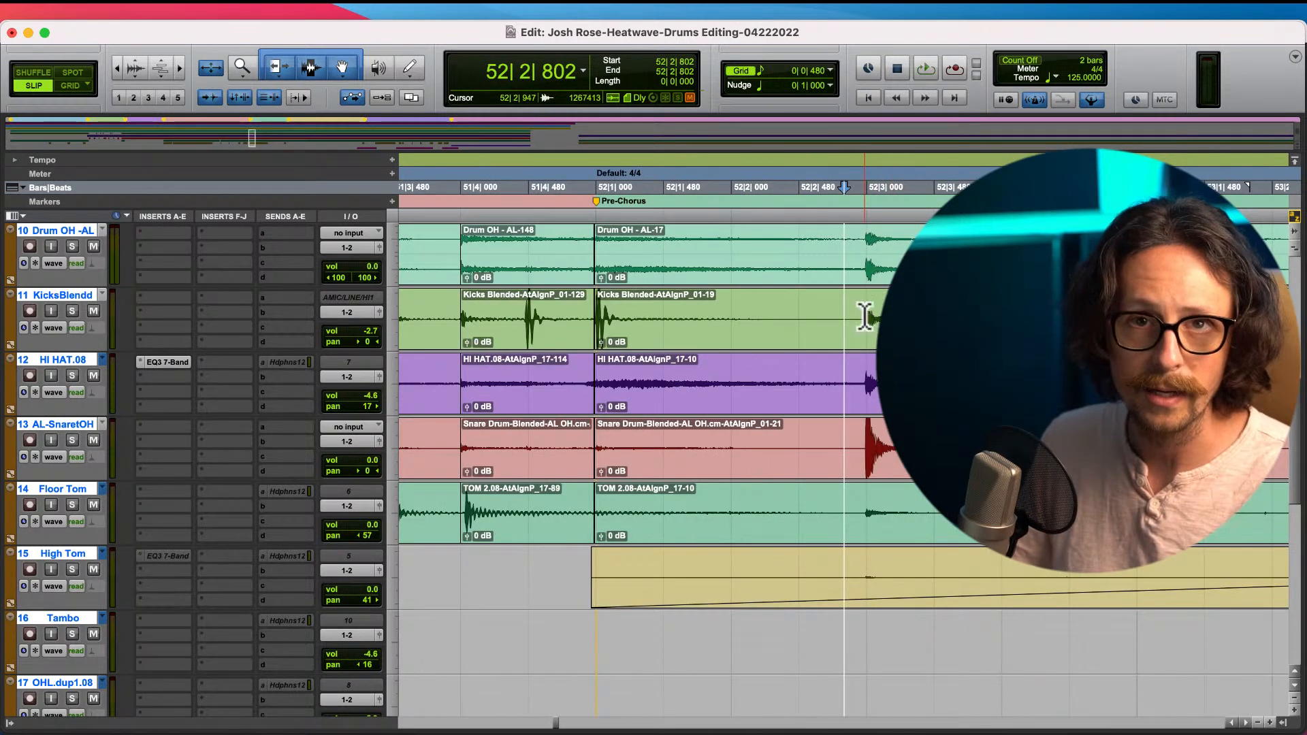
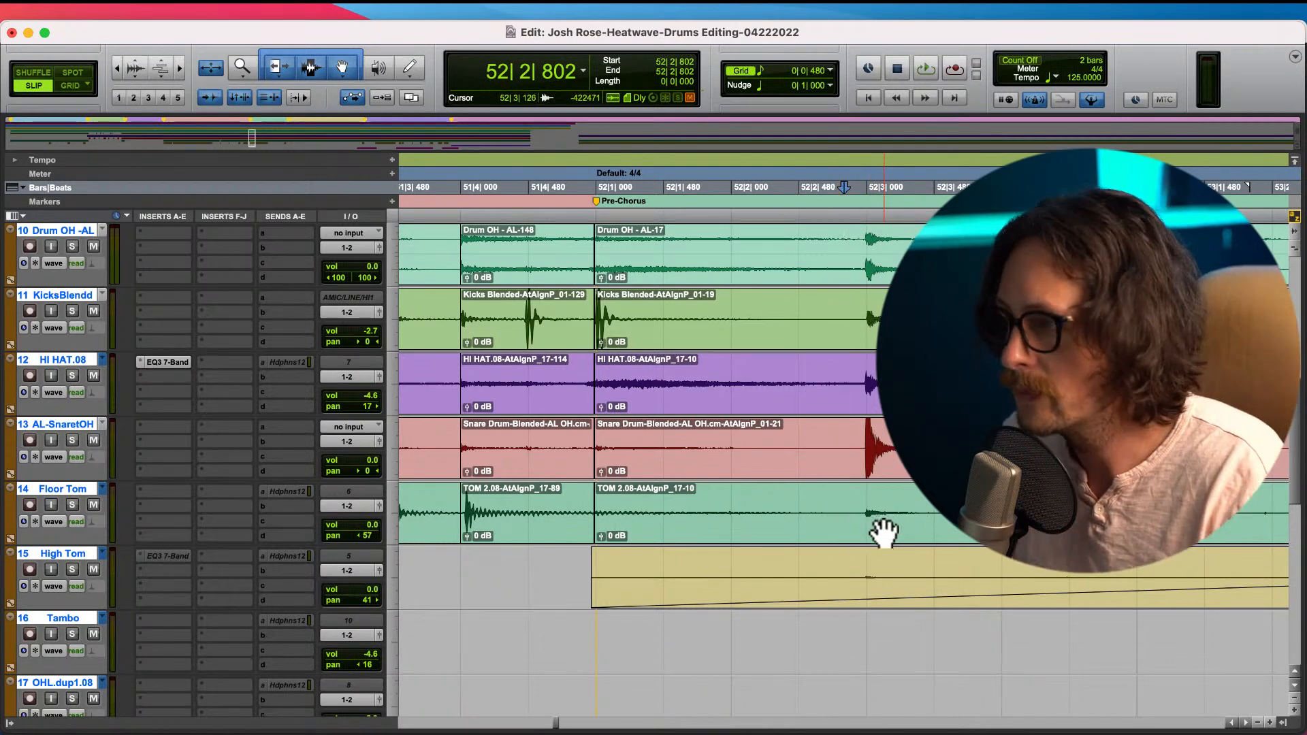
key(r)
key(r)
- Compare the kick after 52|4 and the snare hit before it with the nearest gridlines
click(896, 245)
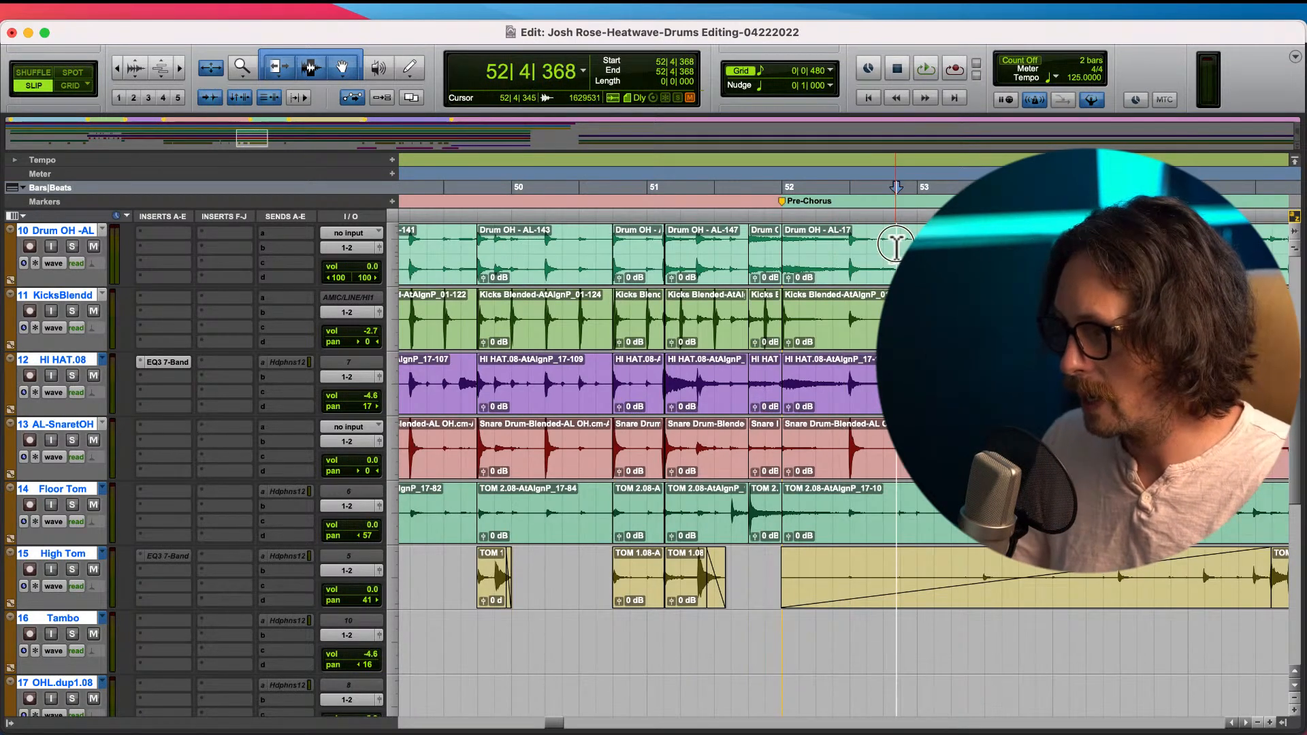
key(t)
key(t)
key(t)
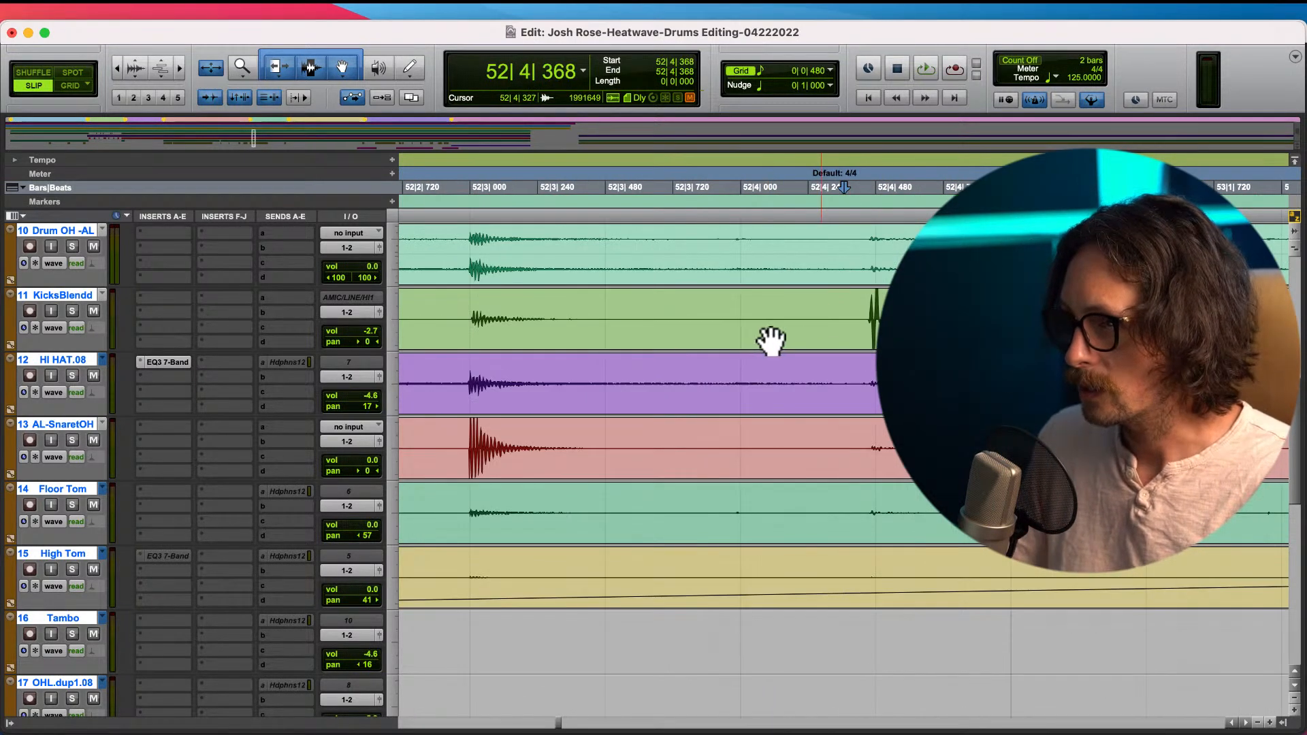
key(r)
click(645, 253)
key(t)
key(t)
key(t)
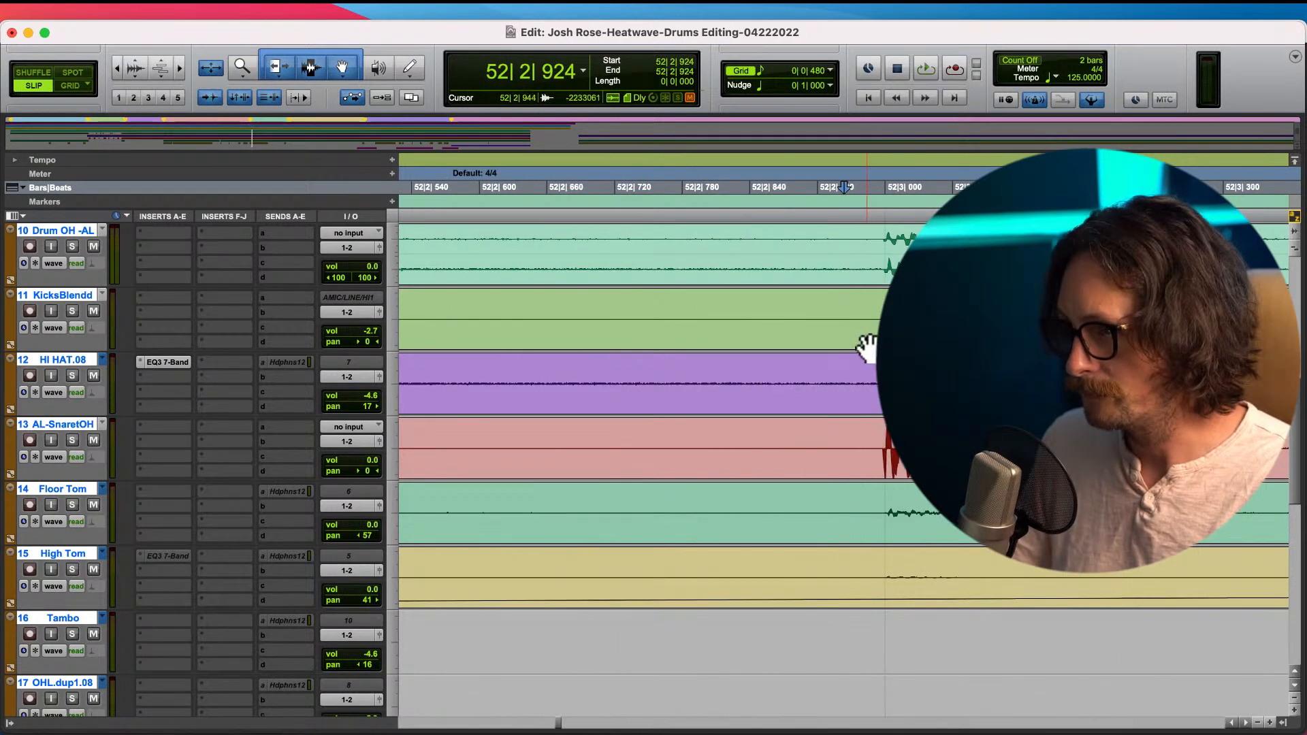
key(r)
key(r)
key(r)
key(r)
key(r)
key(r)
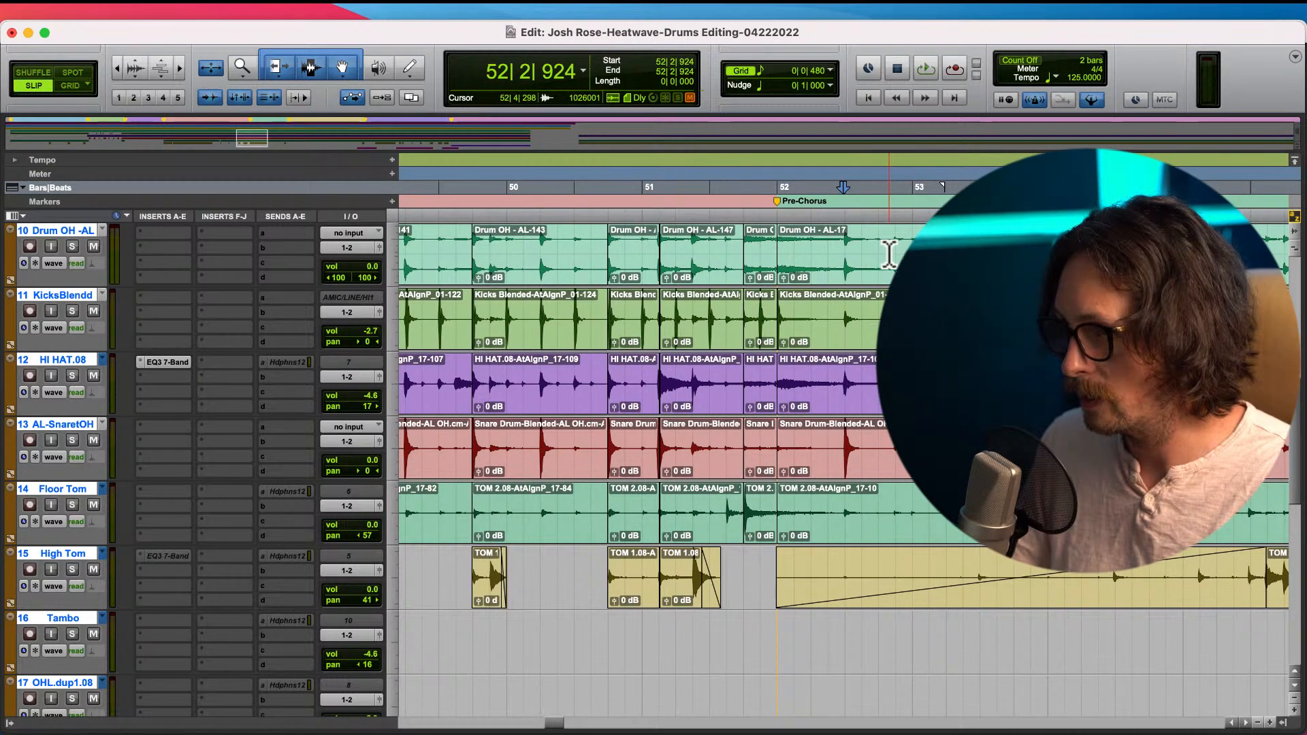
- Separate the grouped drum clips at 52|4|454, just before the kick hit
click(888, 254)
key(t)
key(t)
key(t)
click(884, 300)
key(t)
key(t)
key(t)
click(869, 303)
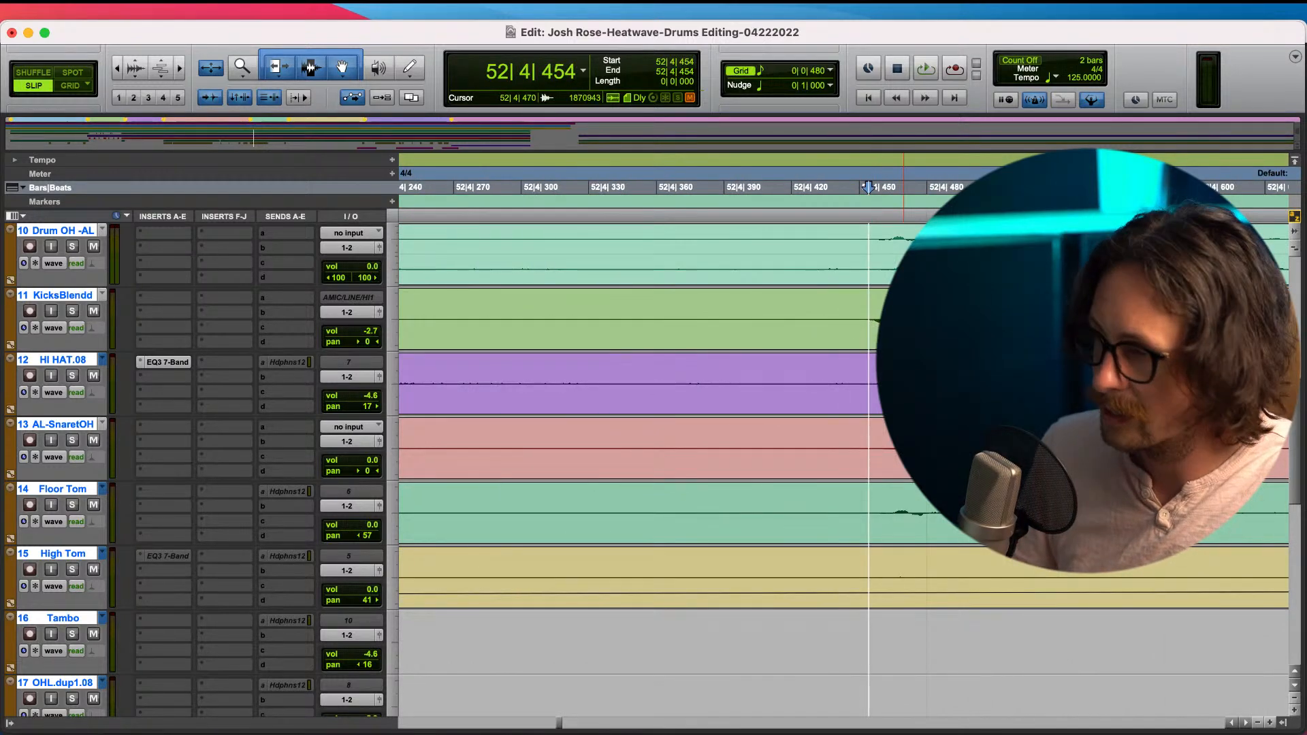
key(b)
- Adjust the start of the separated drum clips and crossfade the edit from 52|4|448 to 52|4|459
key(r)
key(r)
key(r)
key(r)
key(r)
click(887, 326)
key(t)
key(t)
key(t)
key(t)
mouse_move(850, 331)
mouse_down()
mouse_move(873, 331)
mouse_move(850, 343)
mouse_up()
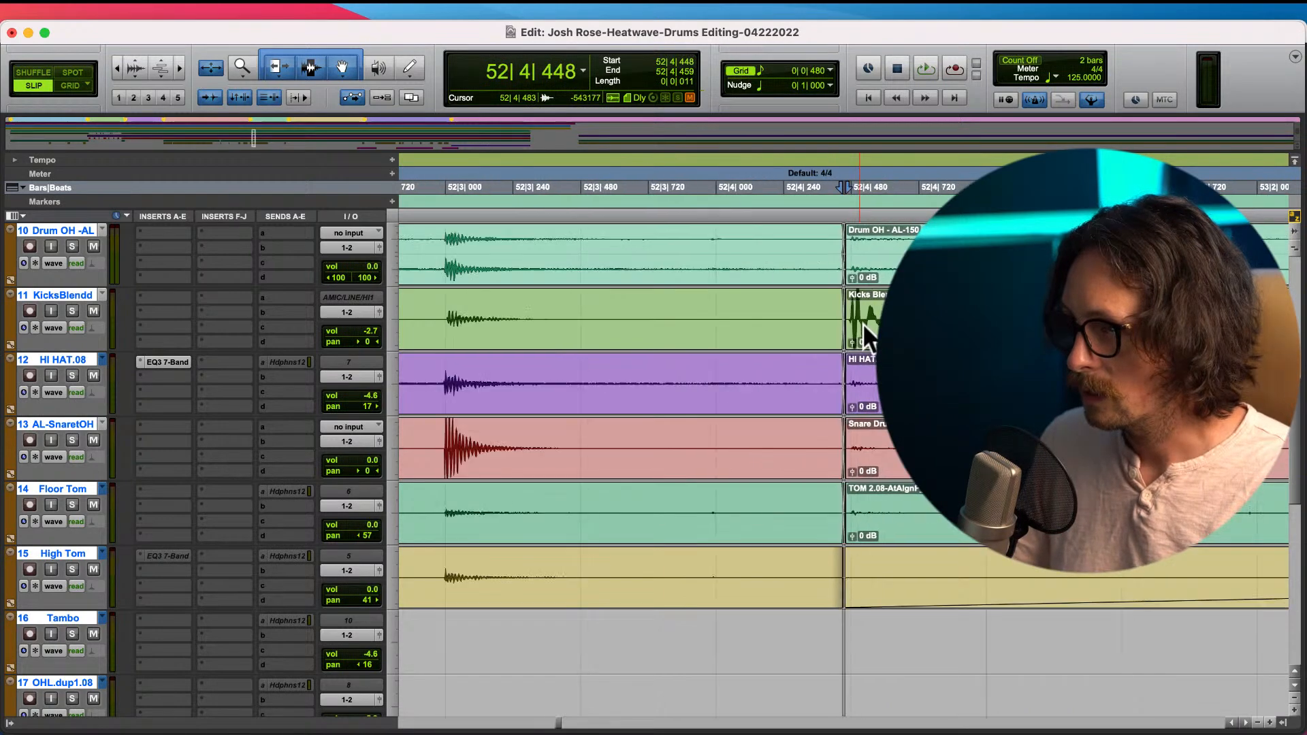
- Separate the grouped drum clips at 53|2|442, just before the next kick hit
key(r)
key(r)
key(r)
key(r)
key(r)
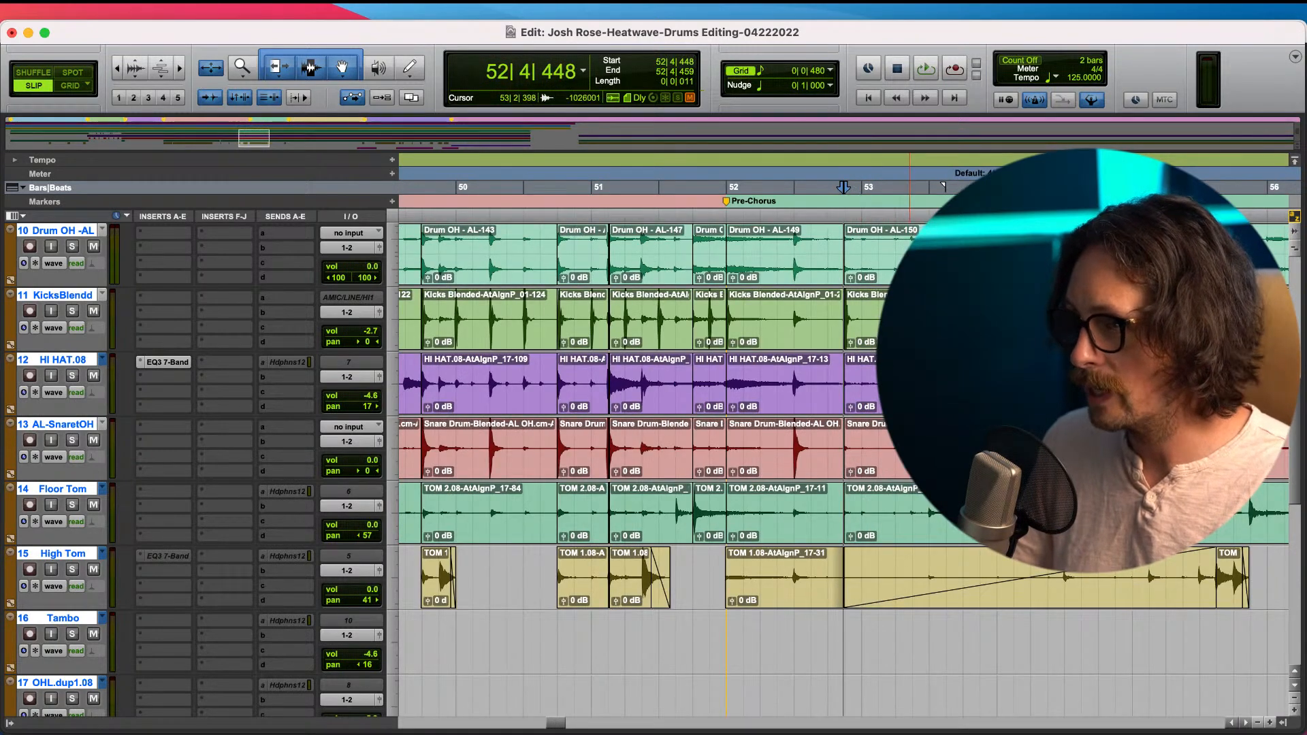
click(893, 256)
key(t)
key(t)
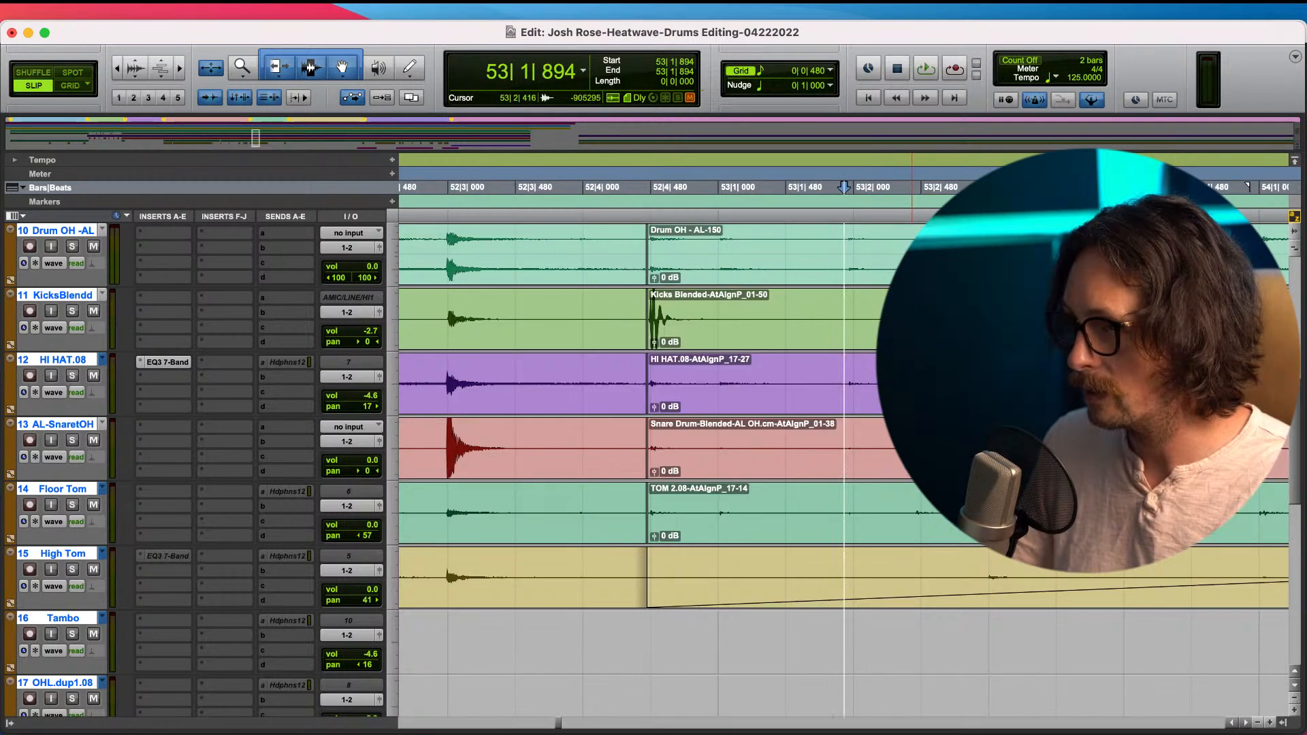
click(910, 244)
key(t)
key(t)
key(t)
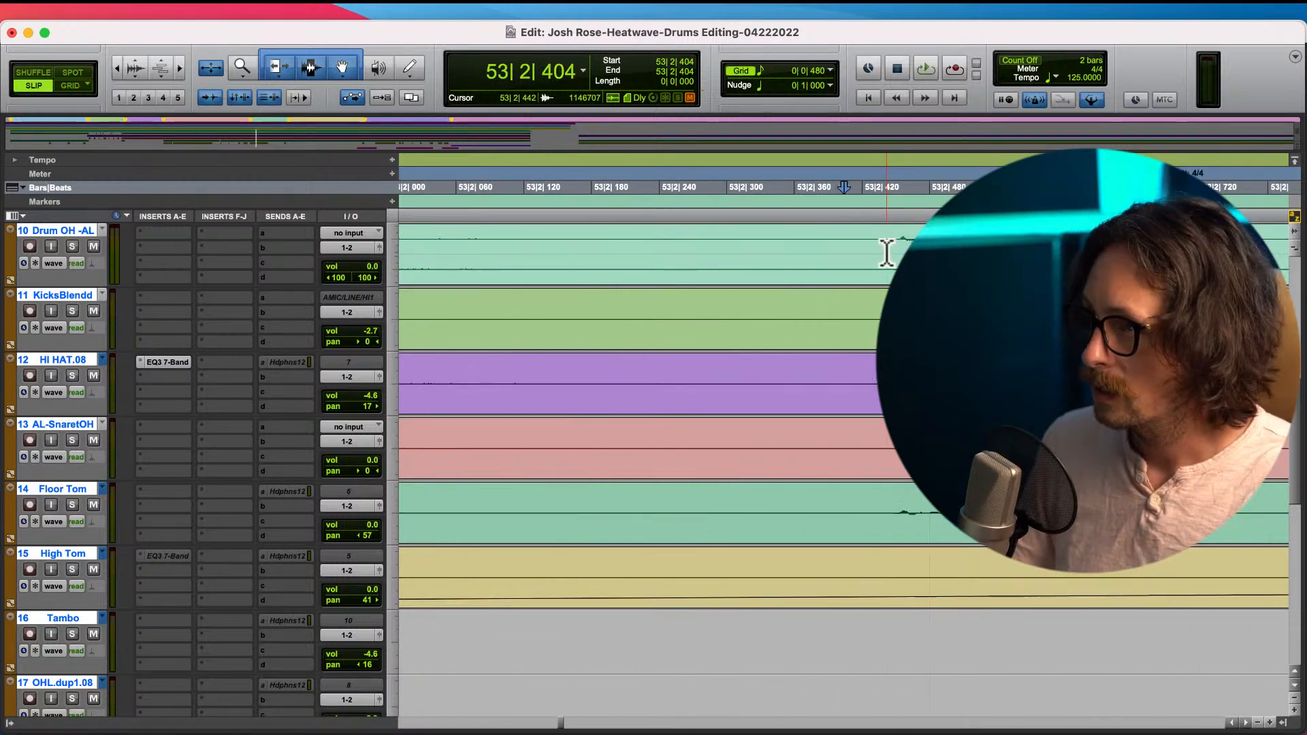
click(890, 259)
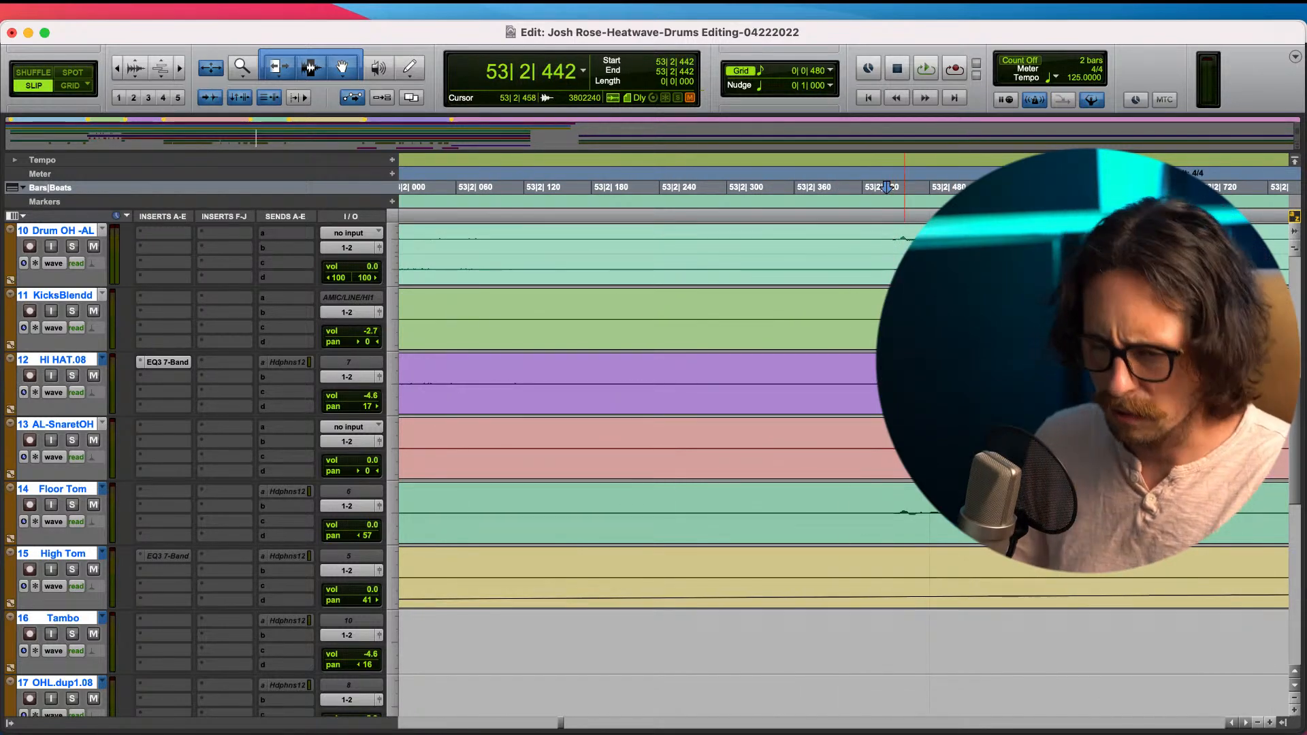
key(b)
- Move the drum clips after the cut to start at 53|2|466, and extend their start back to about 53|2|432 to close the gap
drag(912, 322, 938, 322)
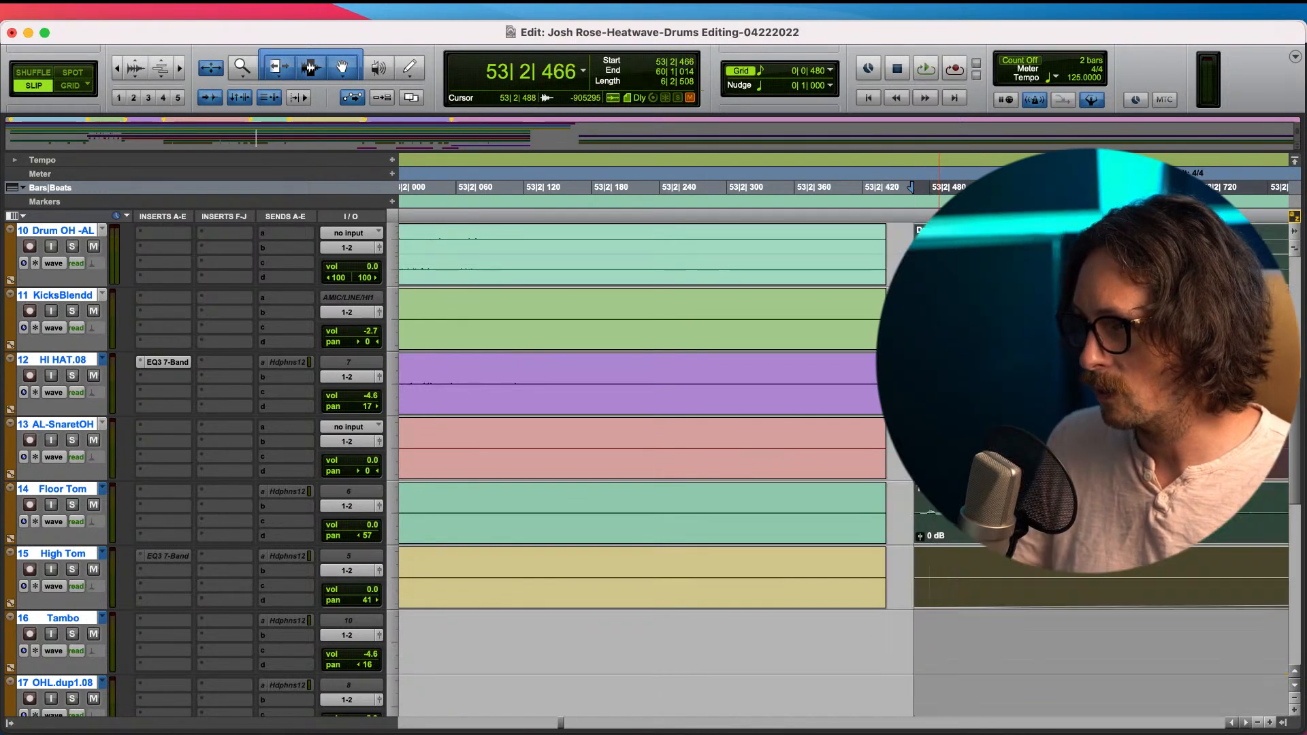
click(917, 597)
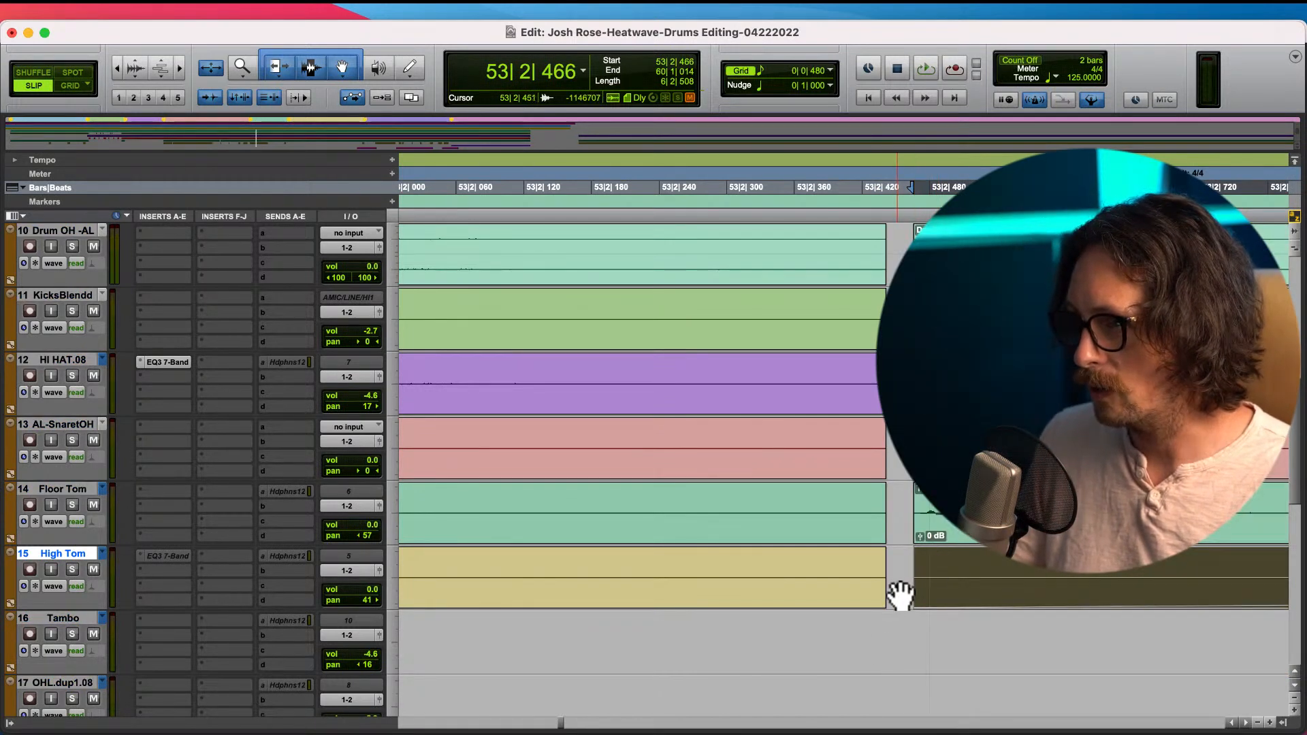
mouse_move(922, 524)
mouse_down()
mouse_move(885, 525)
mouse_move(894, 563)
mouse_move(884, 543)
mouse_up()
key(r)
key(r)
key(r)
key(r)
key(r)
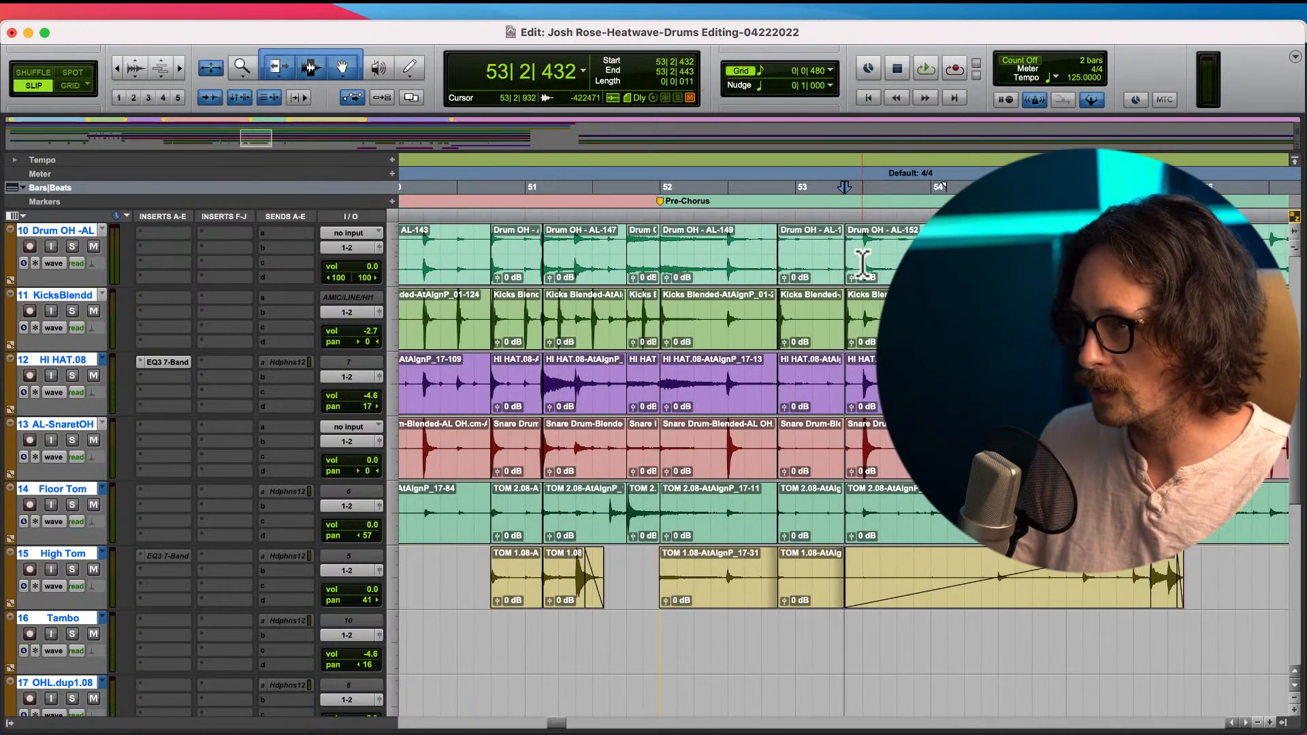
- Separate the grouped drum clips at 53|3|025, just before the snare hit
click(862, 262)
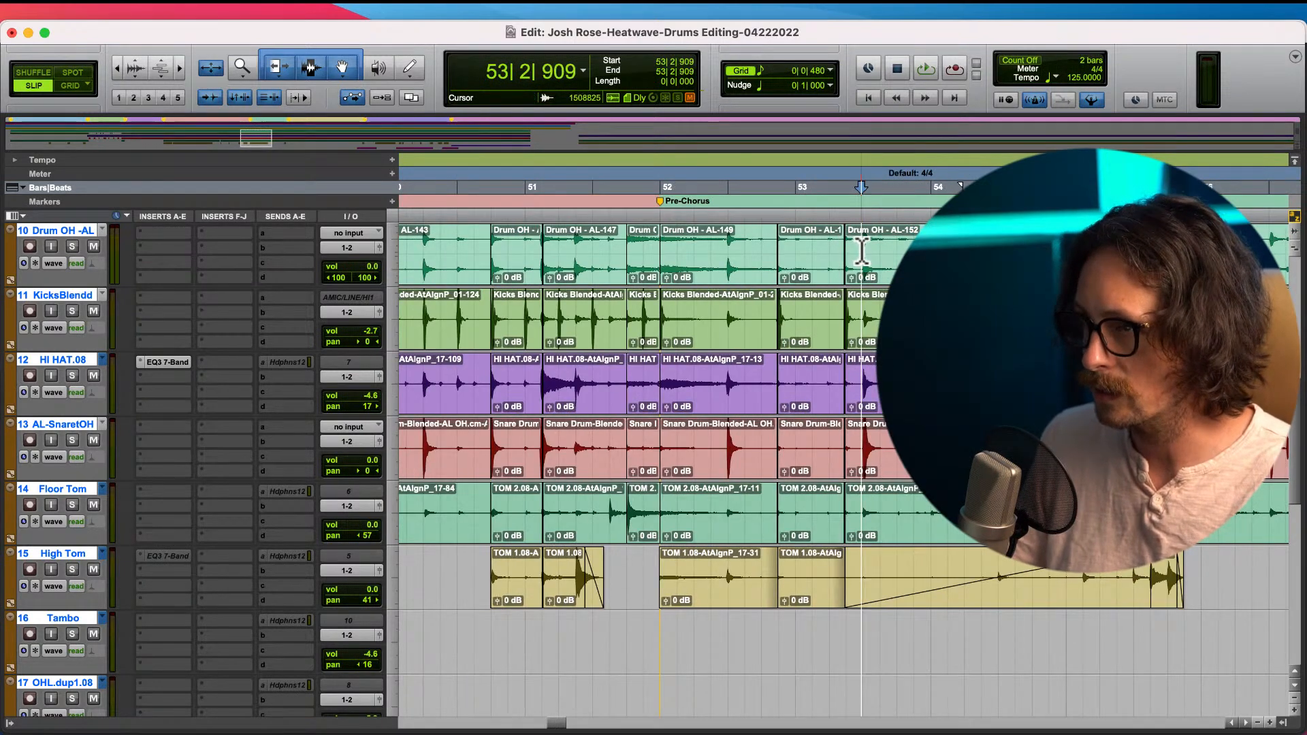
key(t)
key(t)
key(t)
key(t)
key(t)
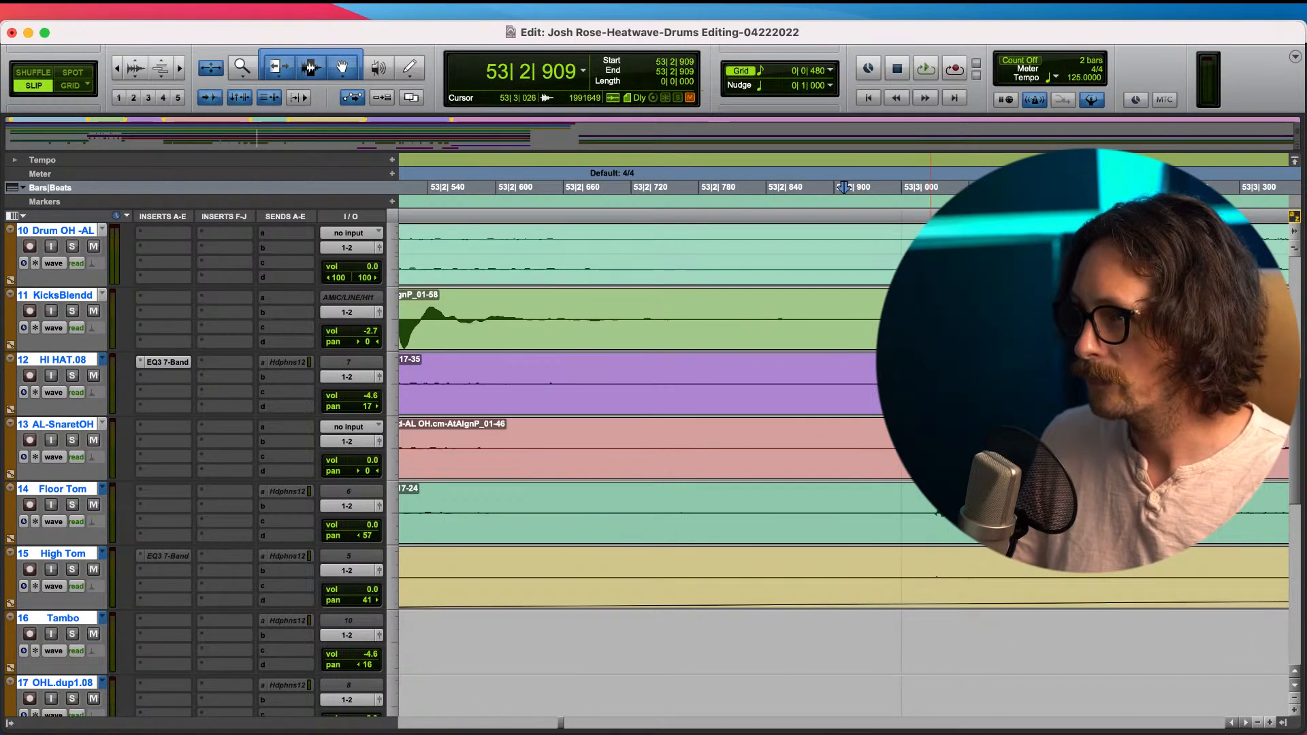
click(921, 255)
key(t)
key(t)
key(t)
key(t)
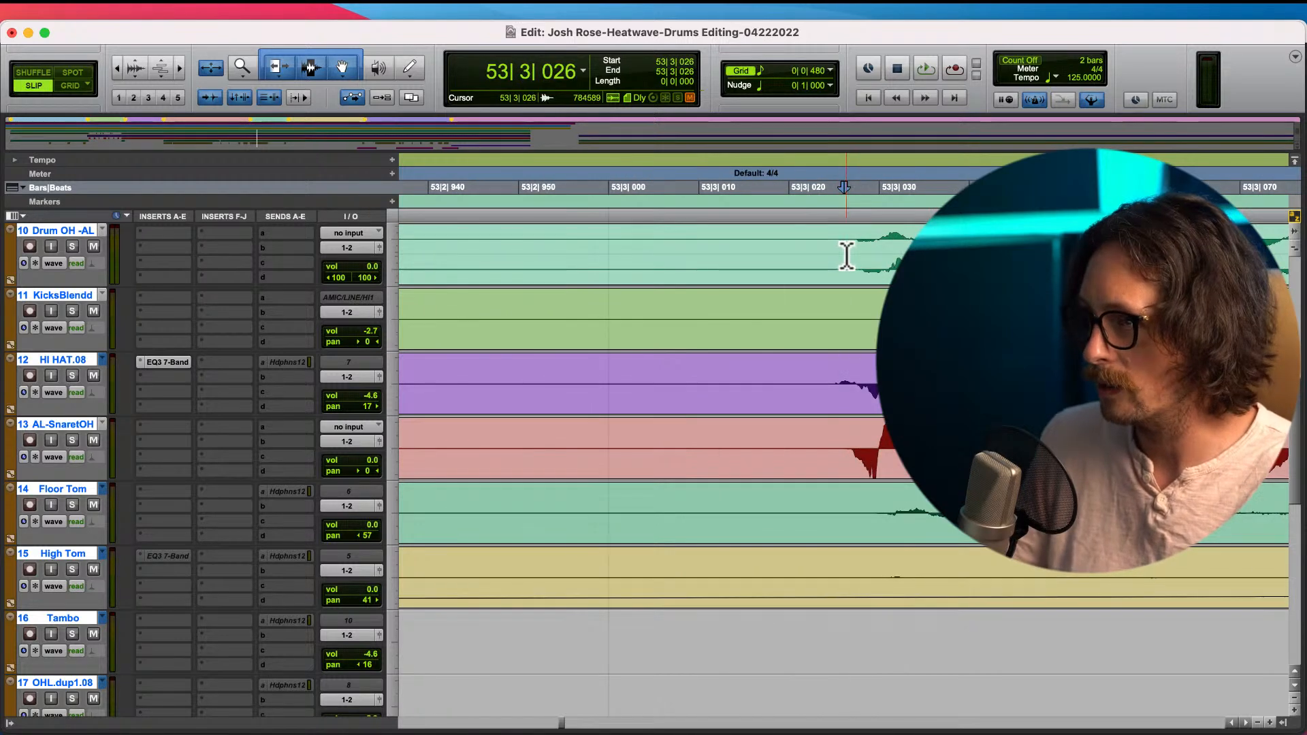
double_click(834, 258)
click(839, 250)
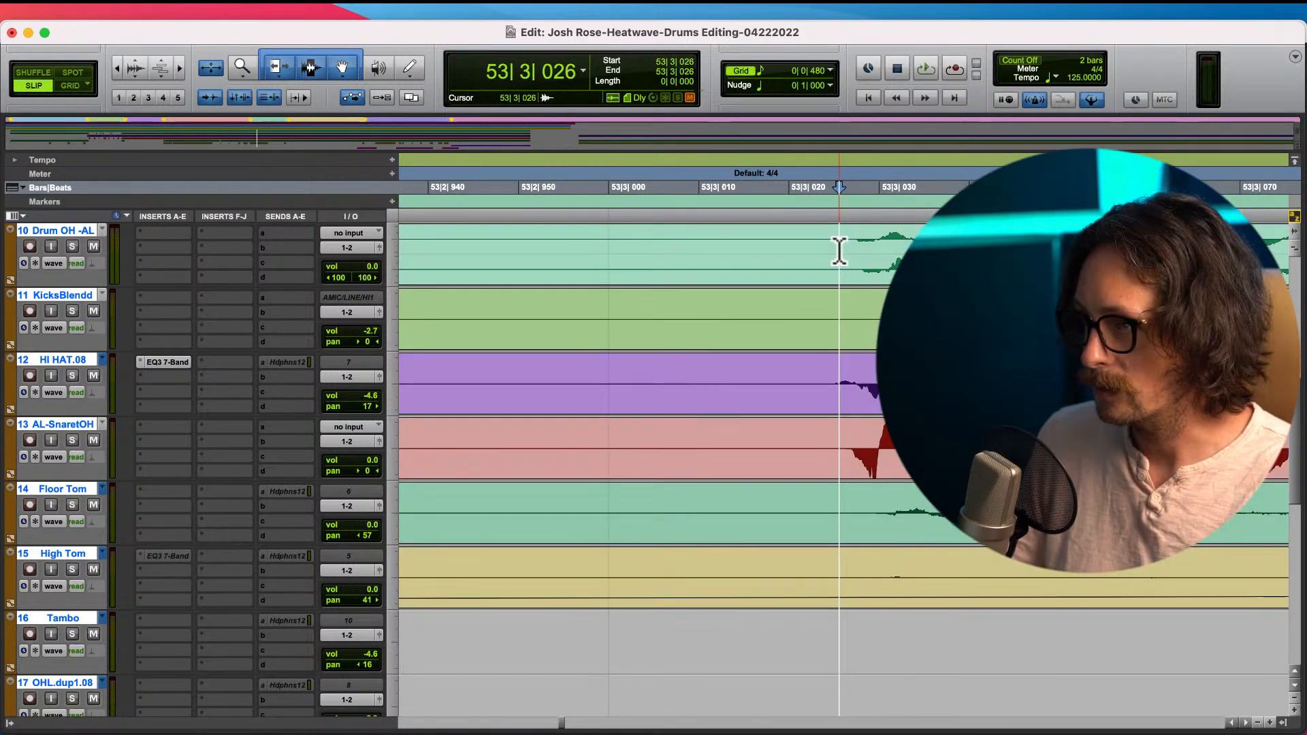
click(832, 256)
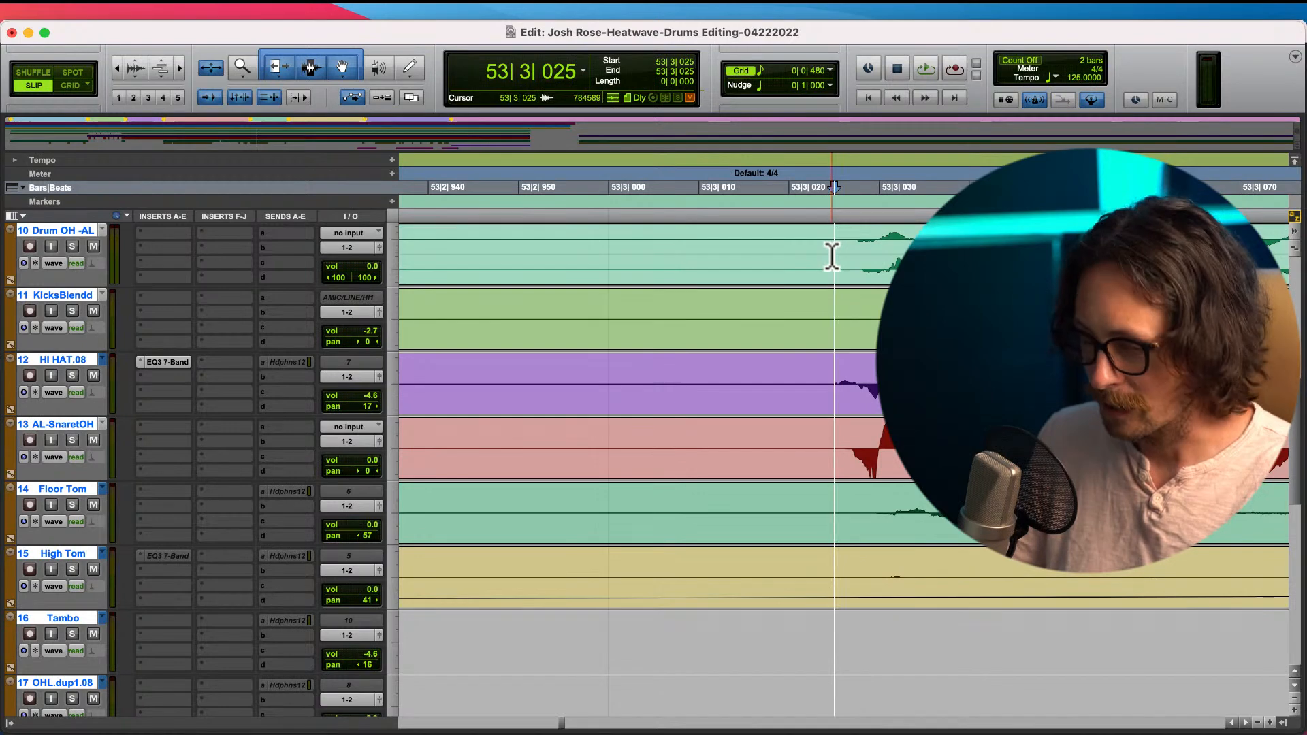
key(b)
- Move the separated snare-hit drum clips earlier so they start at 53|2|959
key(r)
key(r)
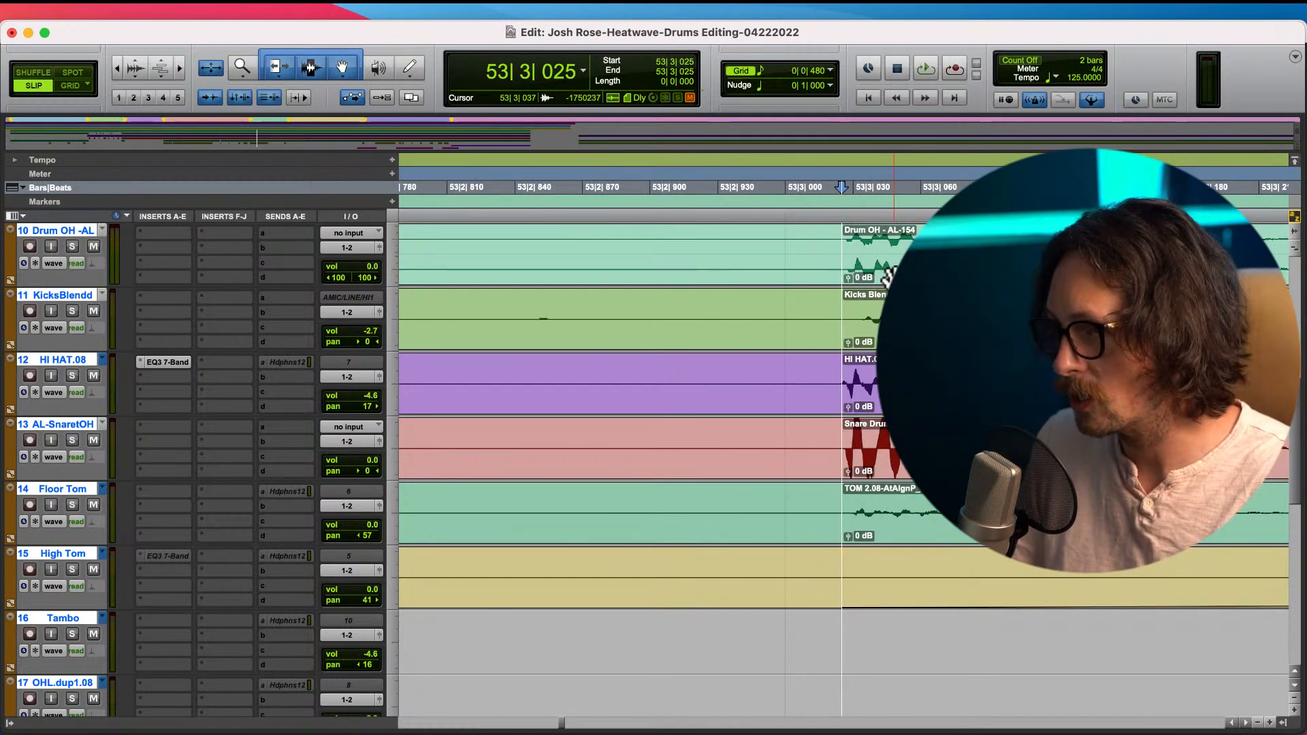
drag(887, 279, 834, 292)
- Crossfade the grouped drum edit at 53|2|958, just before the snare hit
key(t)
key(t)
key(t)
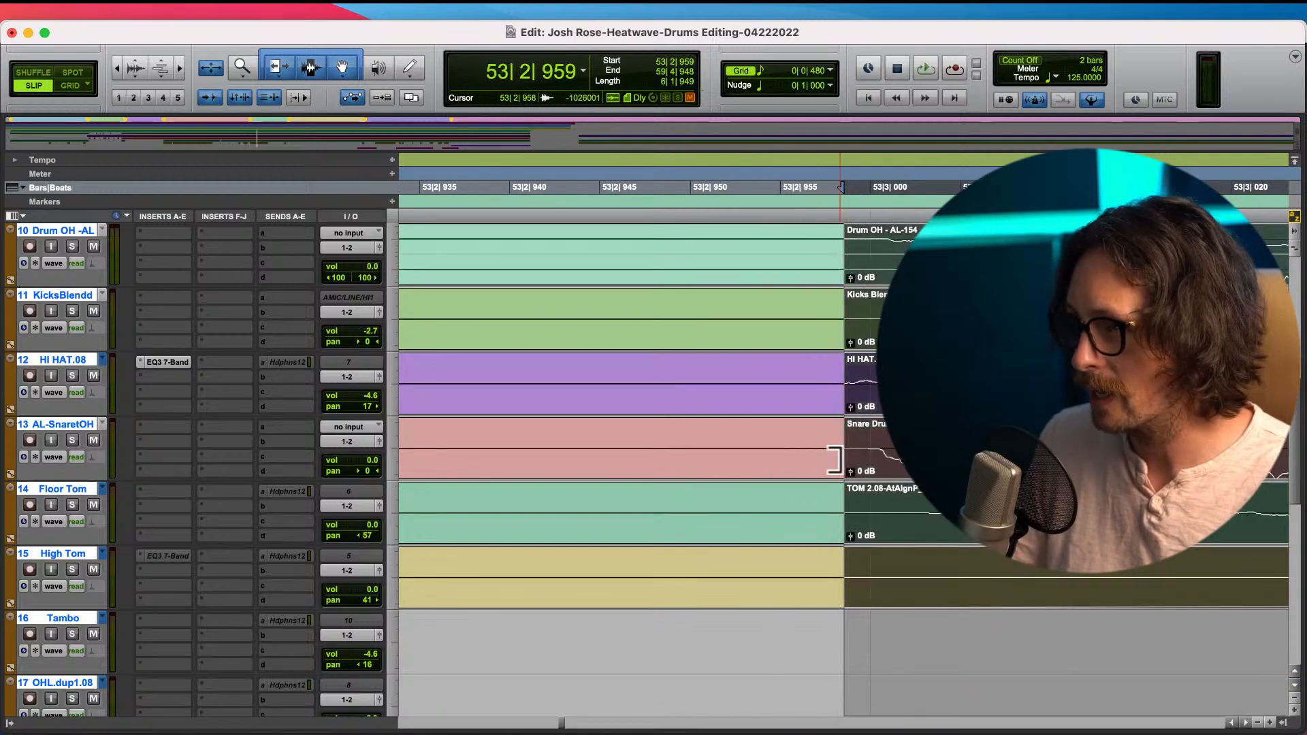
drag(843, 478, 834, 480)
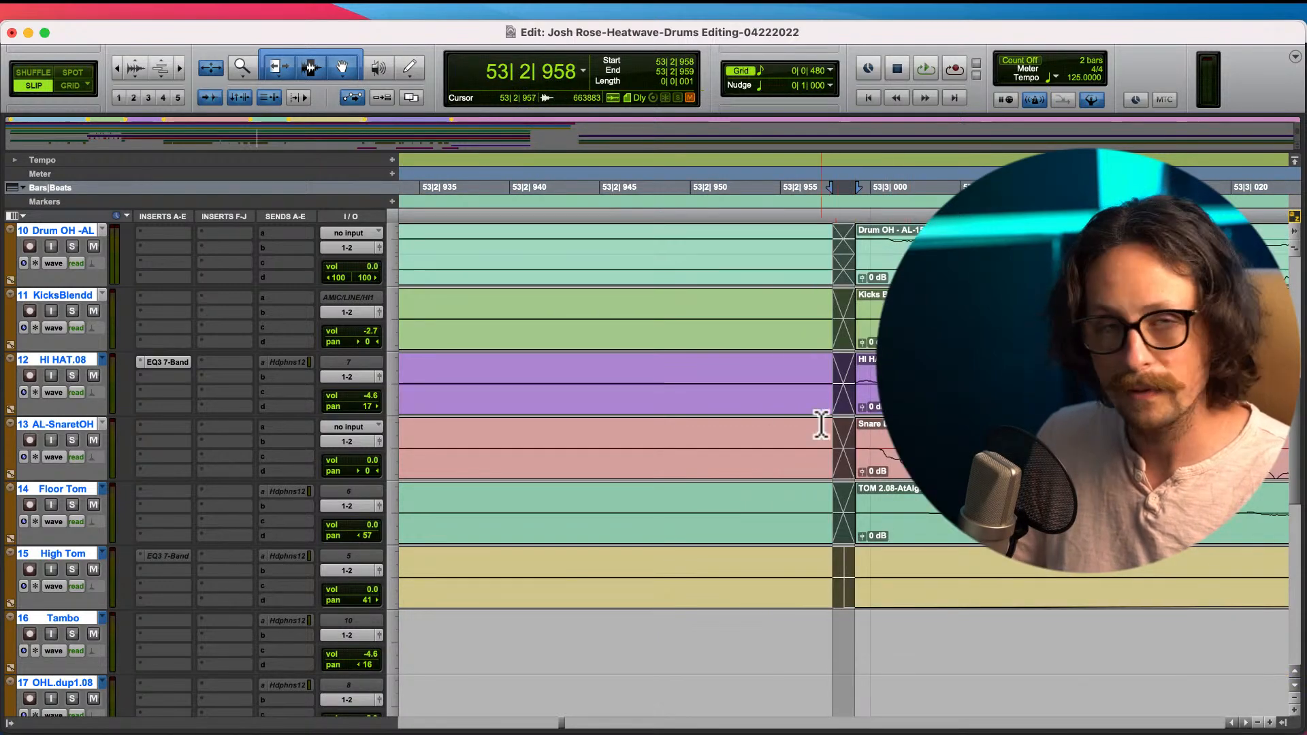
- Play the edited drums from 51|4|771 past beat 3 of bar 53 to check the new edits
key(r)
key(r)
key(r)
key(r)
key(r)
key(r)
key(r)
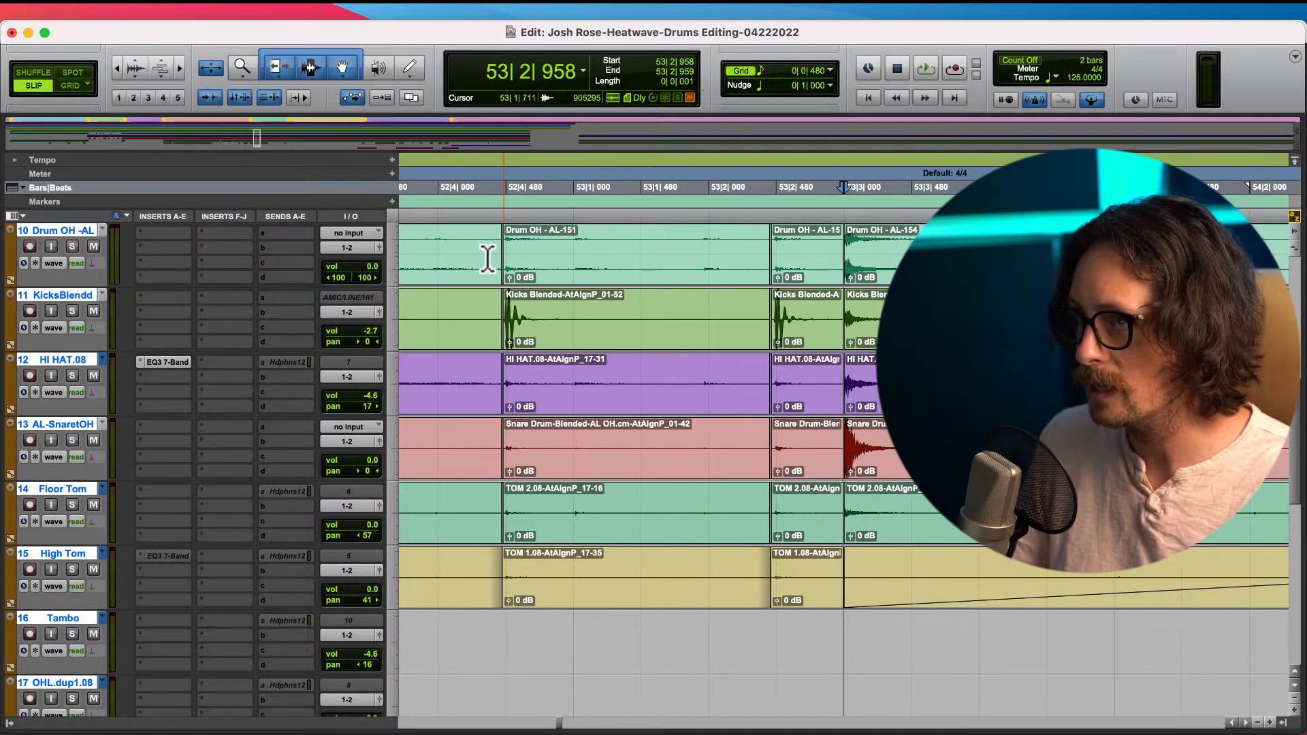
key(r)
click(425, 250)
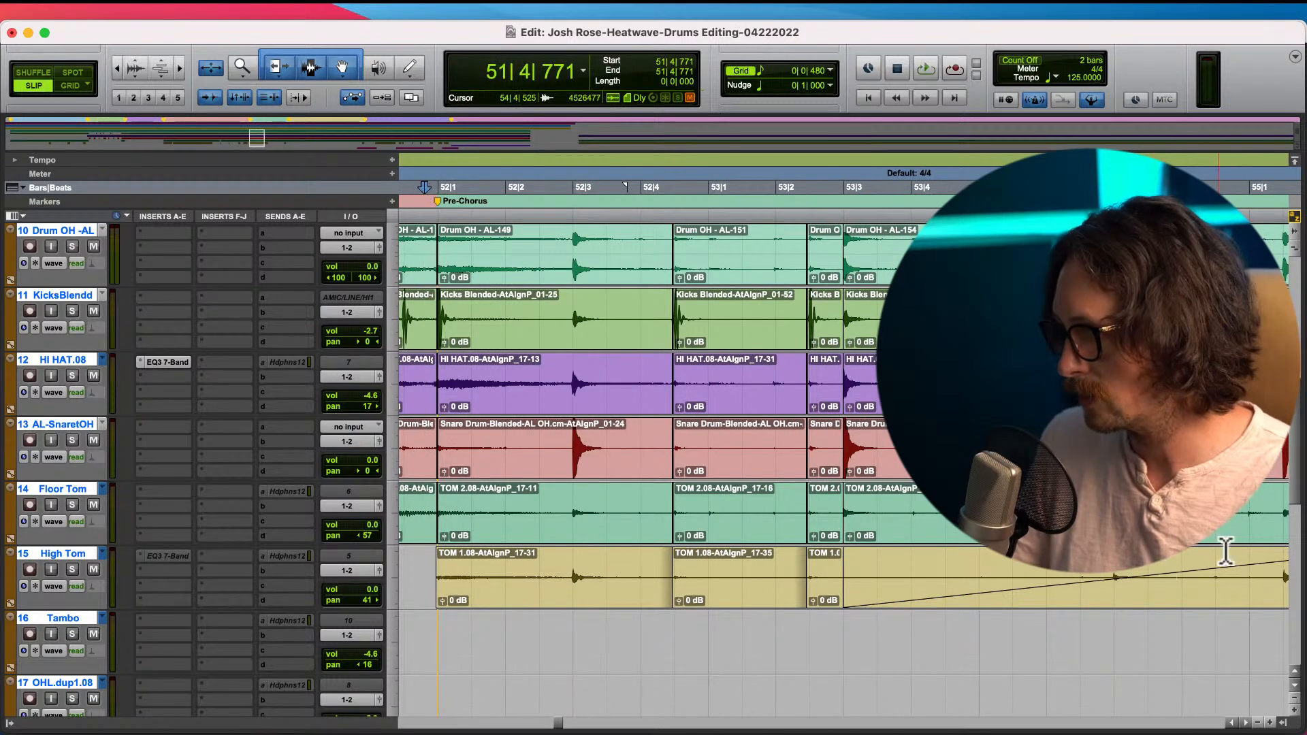
key(space)
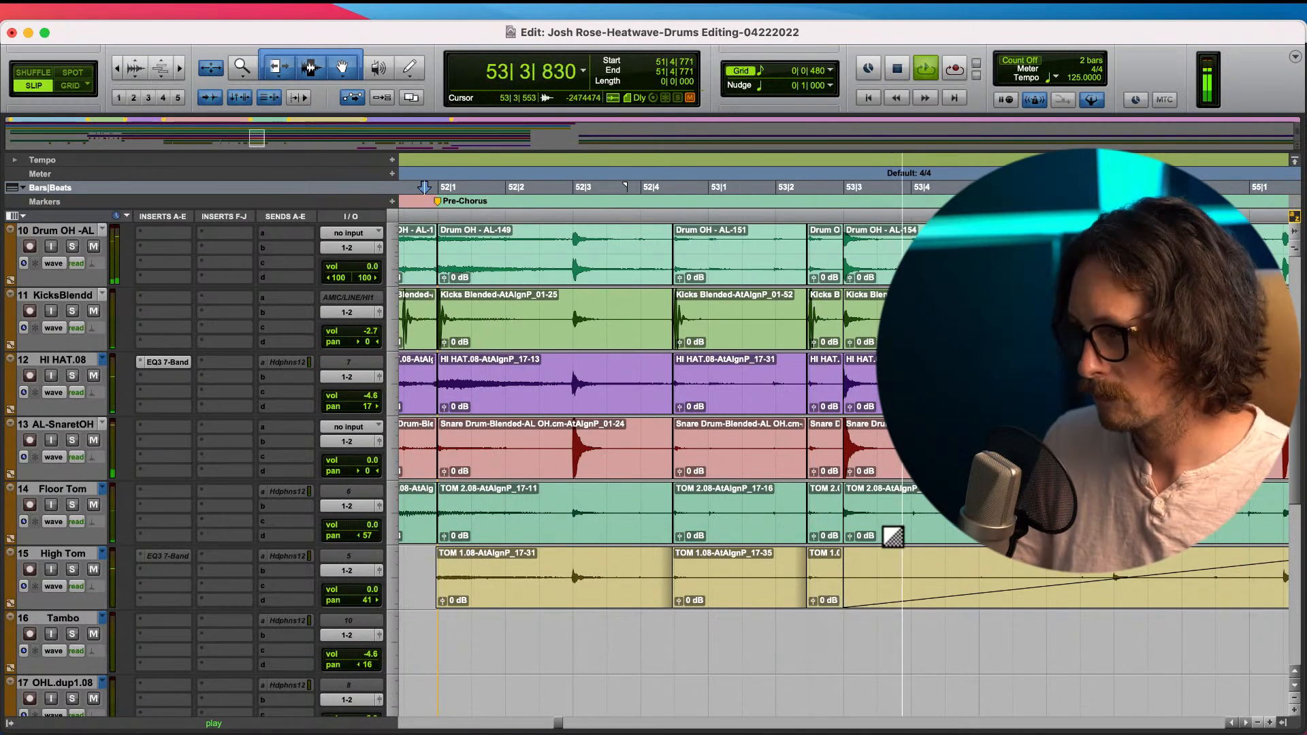
key(space)
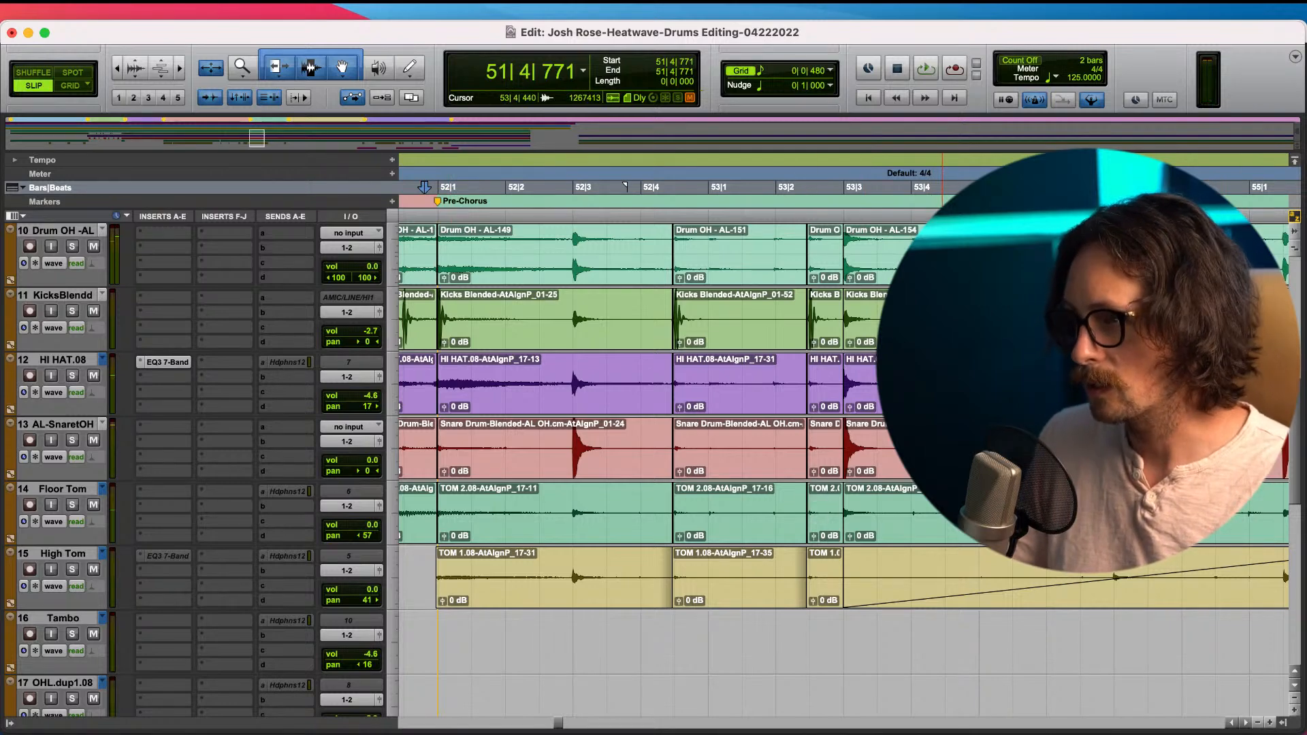
- Enlarge the audio waveform height and separate the grouped drum clips at 53|4|543, just before the quiet snare hit
click(941, 433)
key(t)
key(t)
key(t)
click(903, 249)
key(t)
key(t)
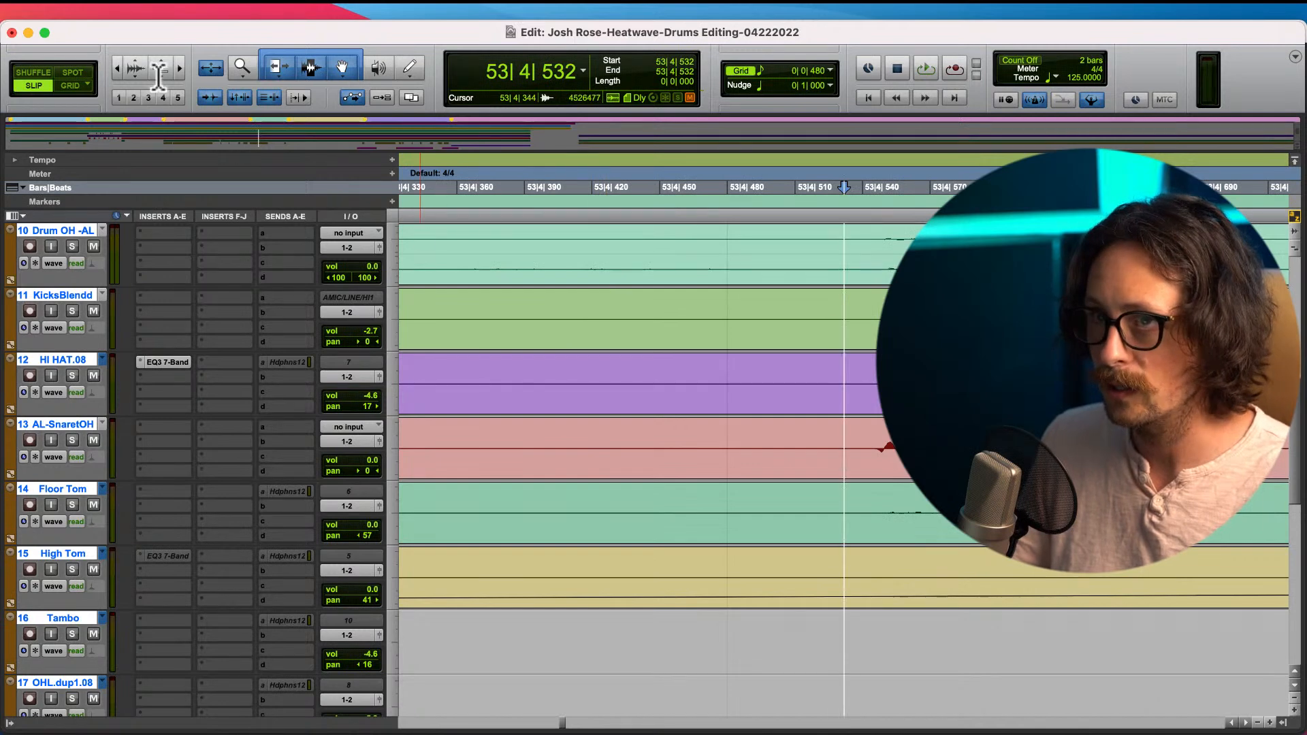
click(139, 61)
click(138, 59)
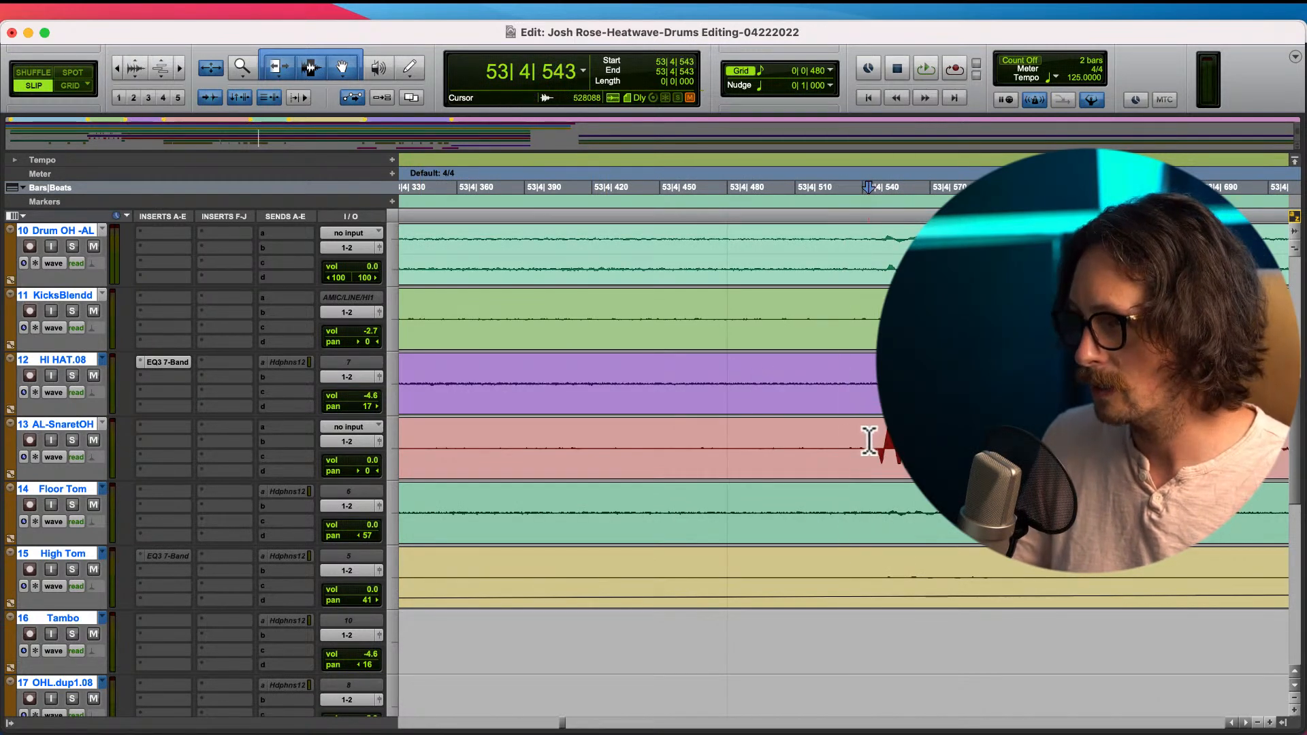
key(super+e)
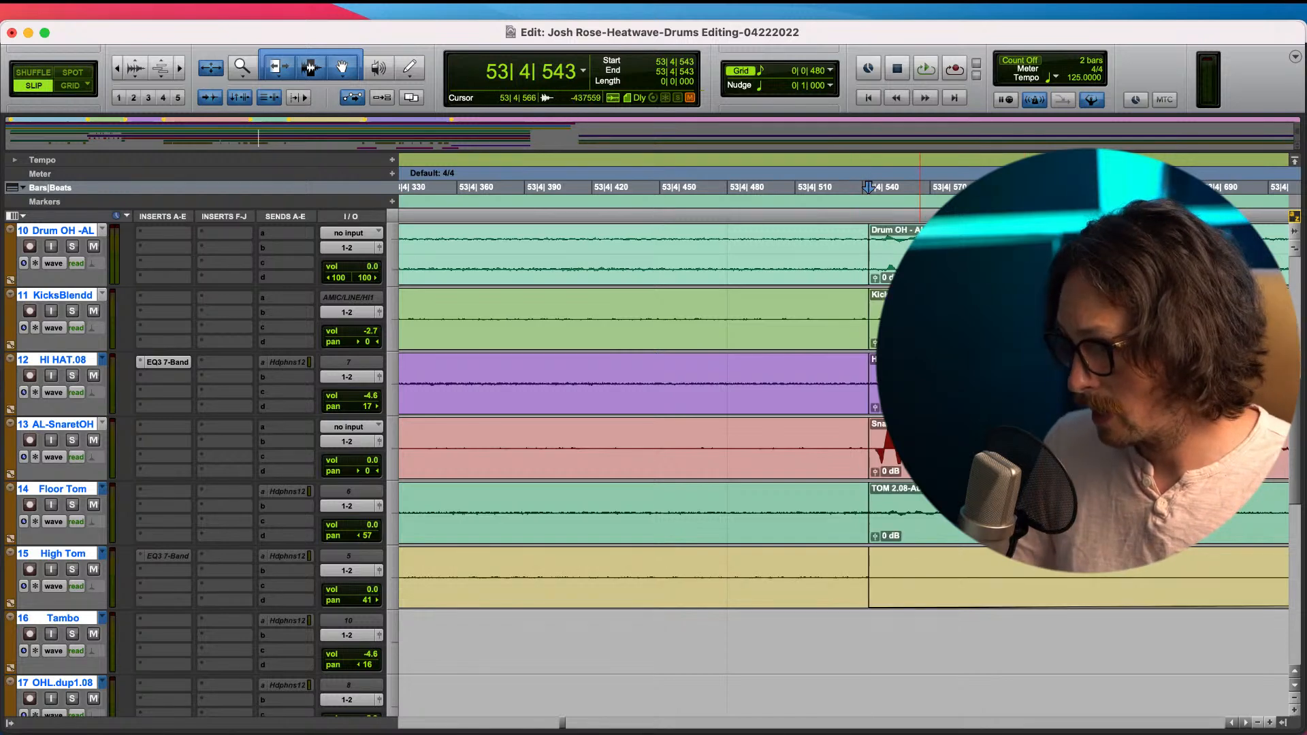
- Select the separated drum clips and quantize them to the grid so they start at 53|4|480
click(919, 452)
key(super+0)
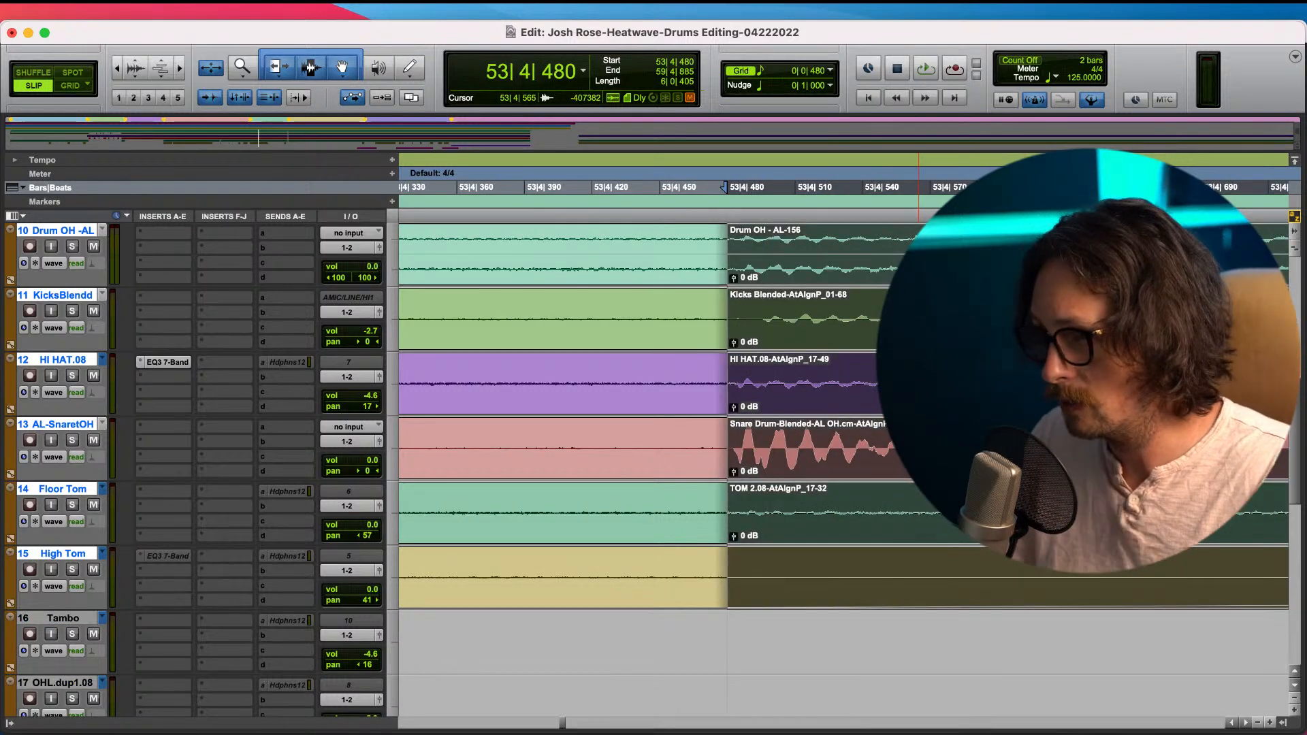
click(768, 408)
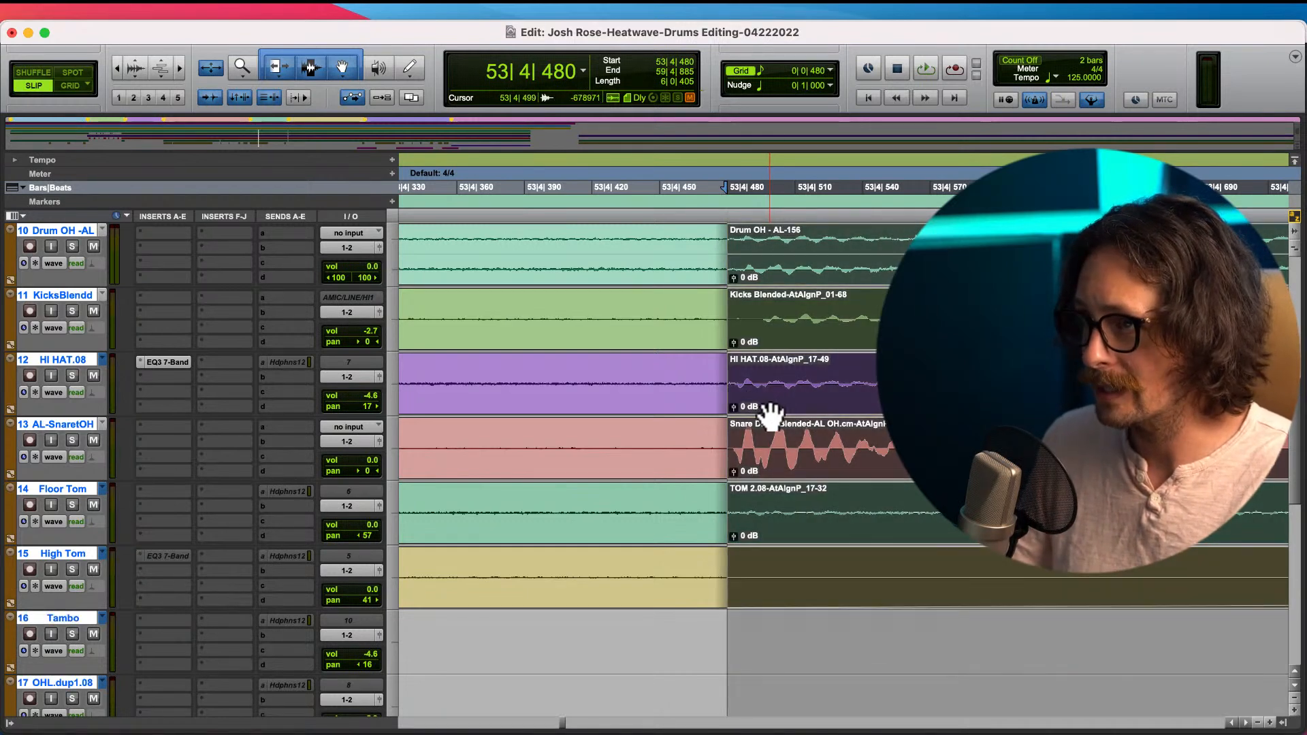
- Separate the grouped drum clips at 53|4|487, just inside the quiet snare hit's attack
key(t)
key(t)
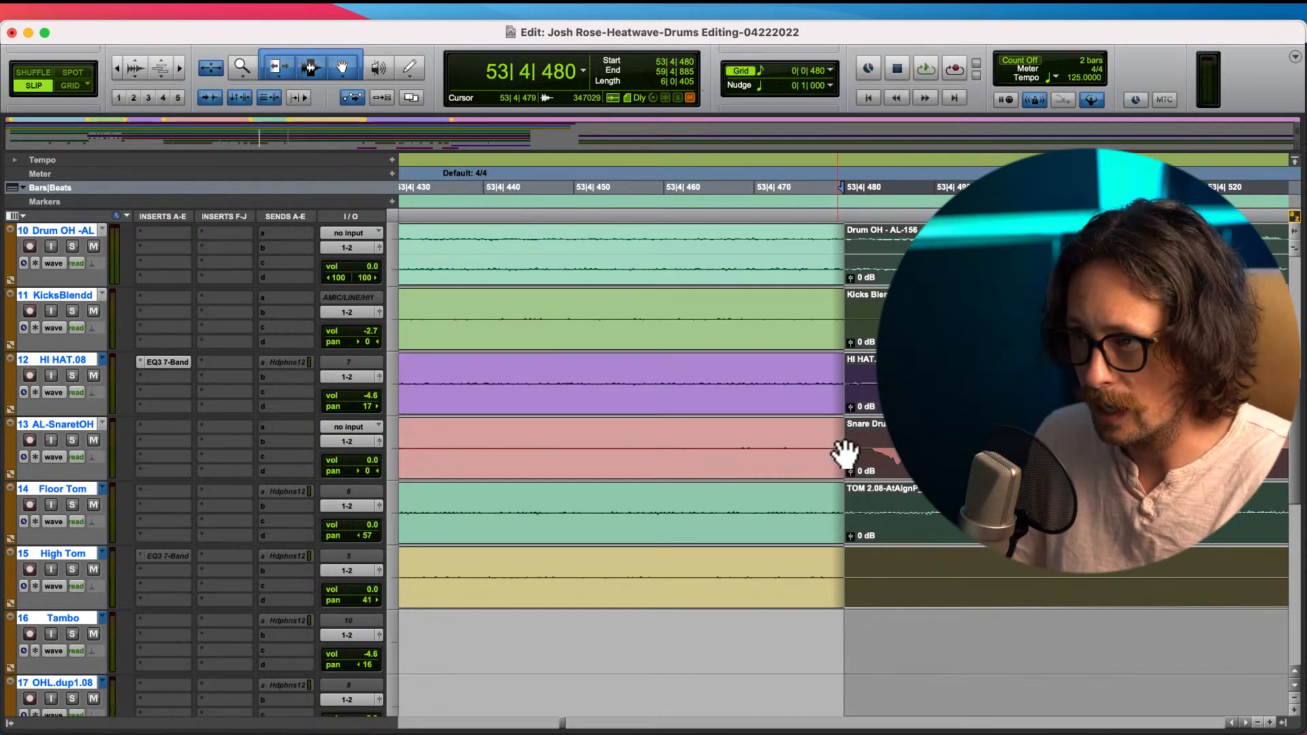
shift+click(873, 451)
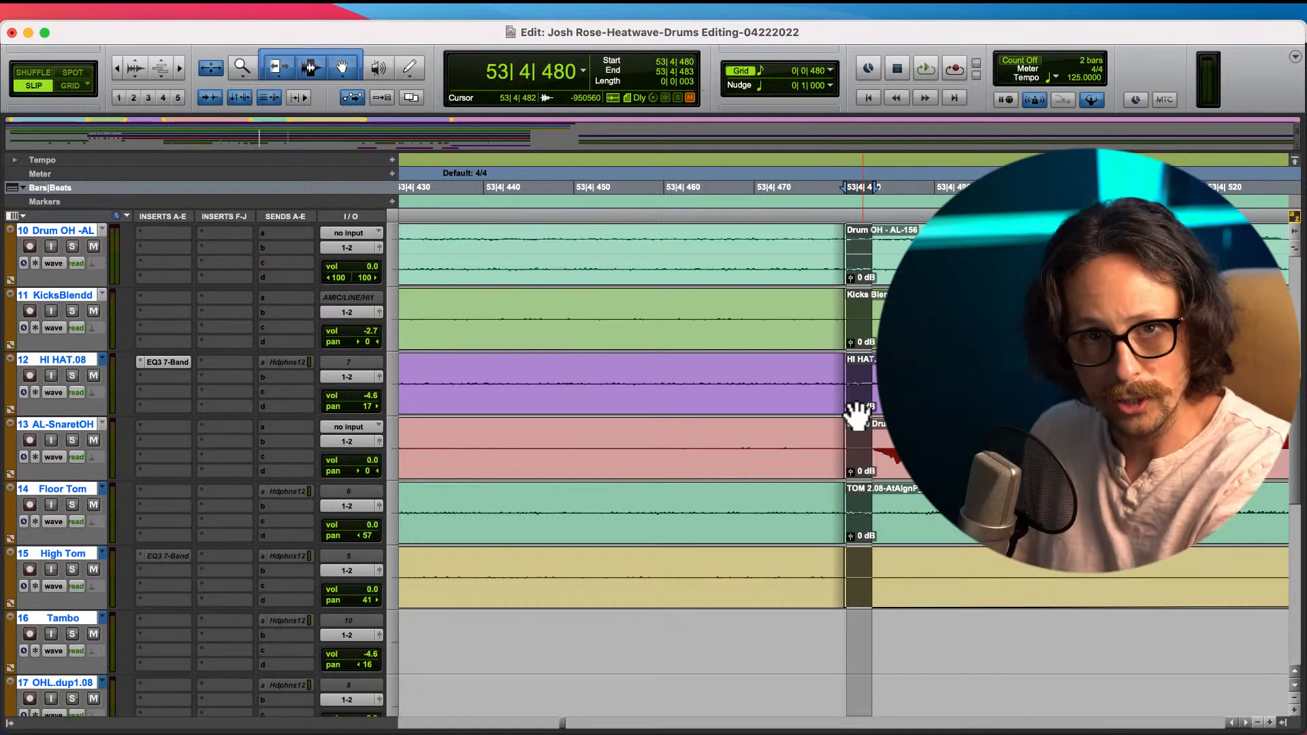
click(908, 504)
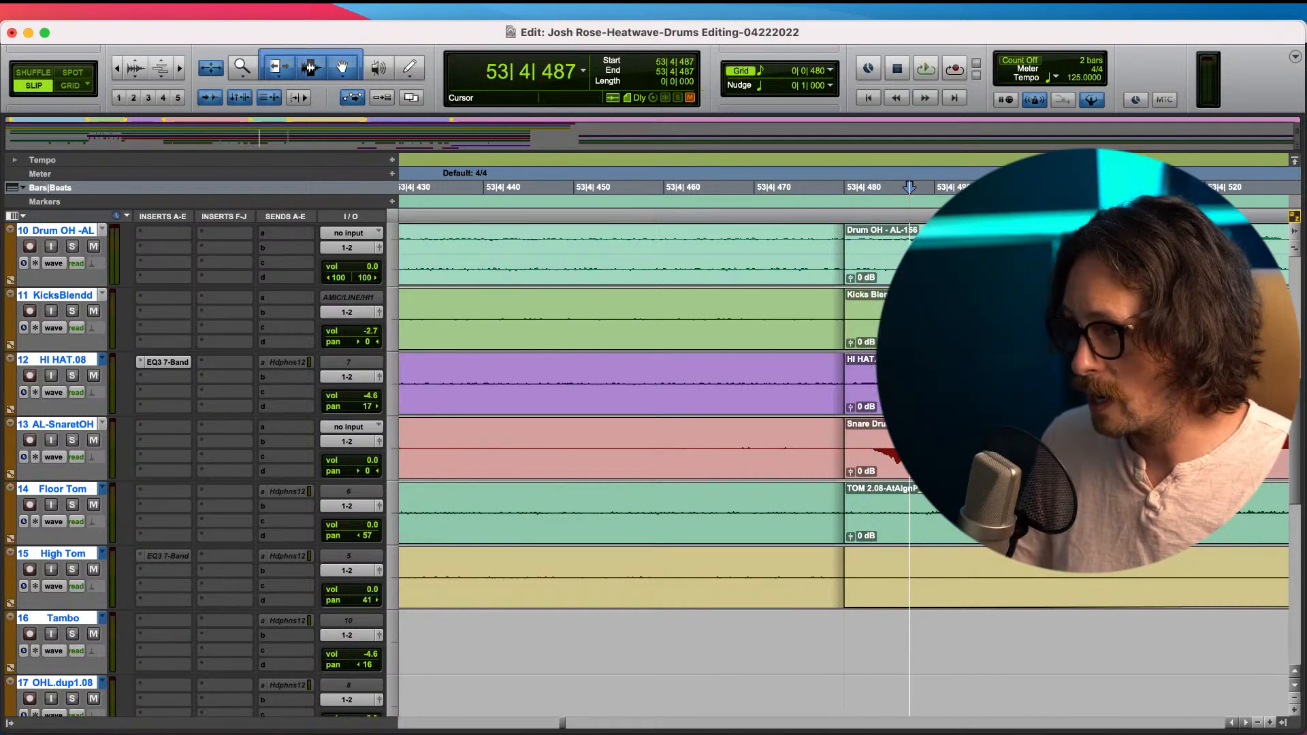
key(super+e)
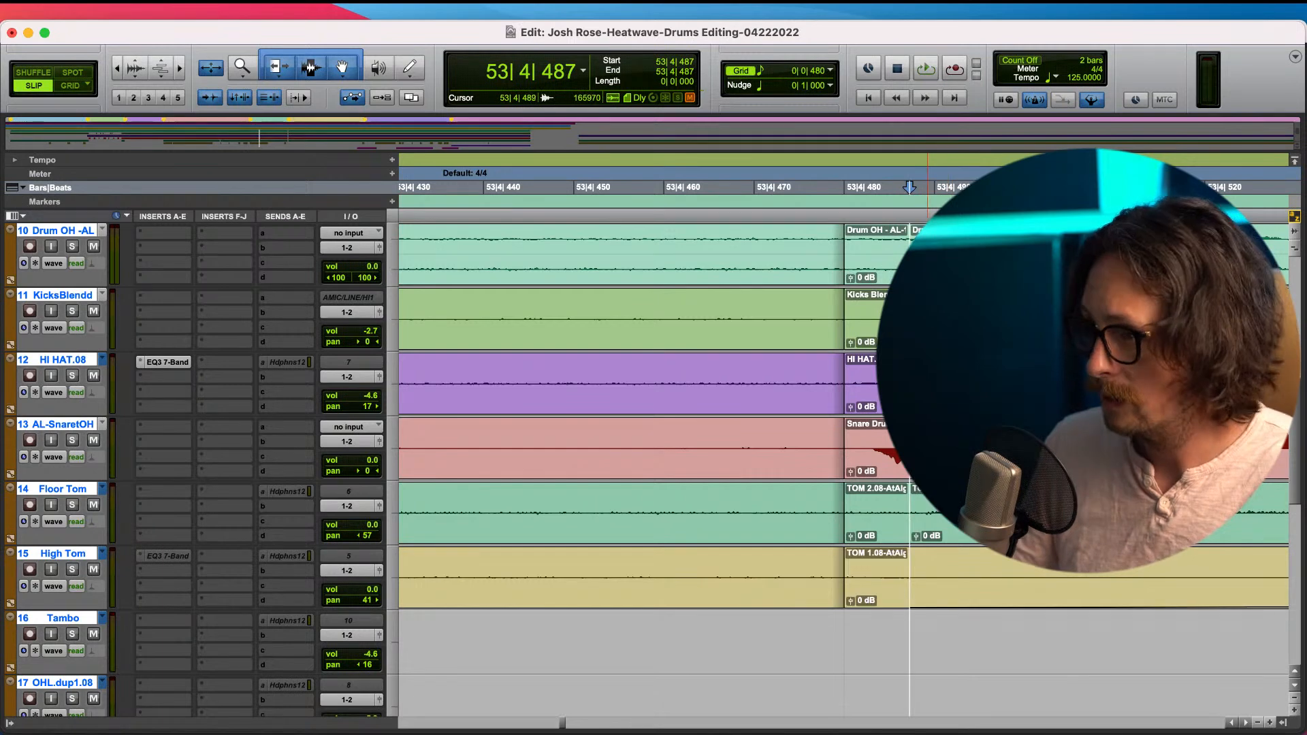
- Quantize the drum clips following the new cut to the grid and extend their start back to 53|4|473
key(alt+shift+Return)
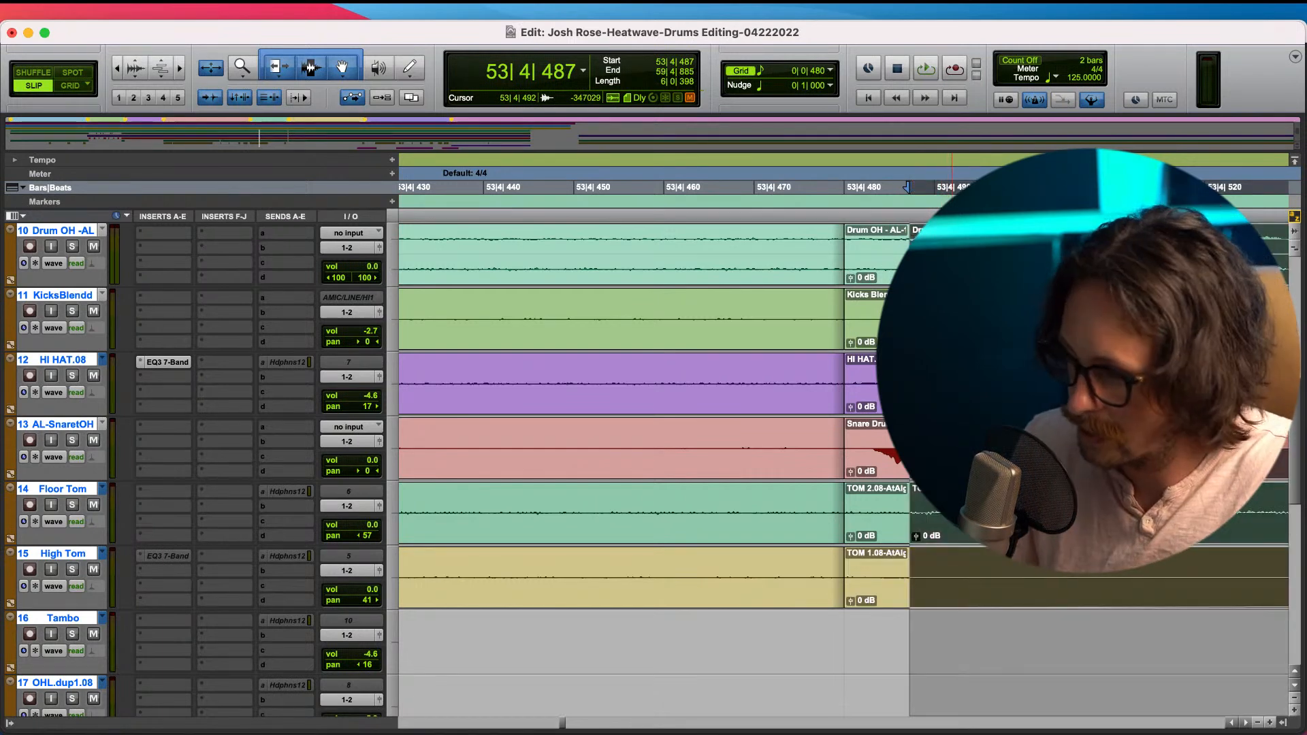
key(super+0)
drag(795, 454, 787, 454)
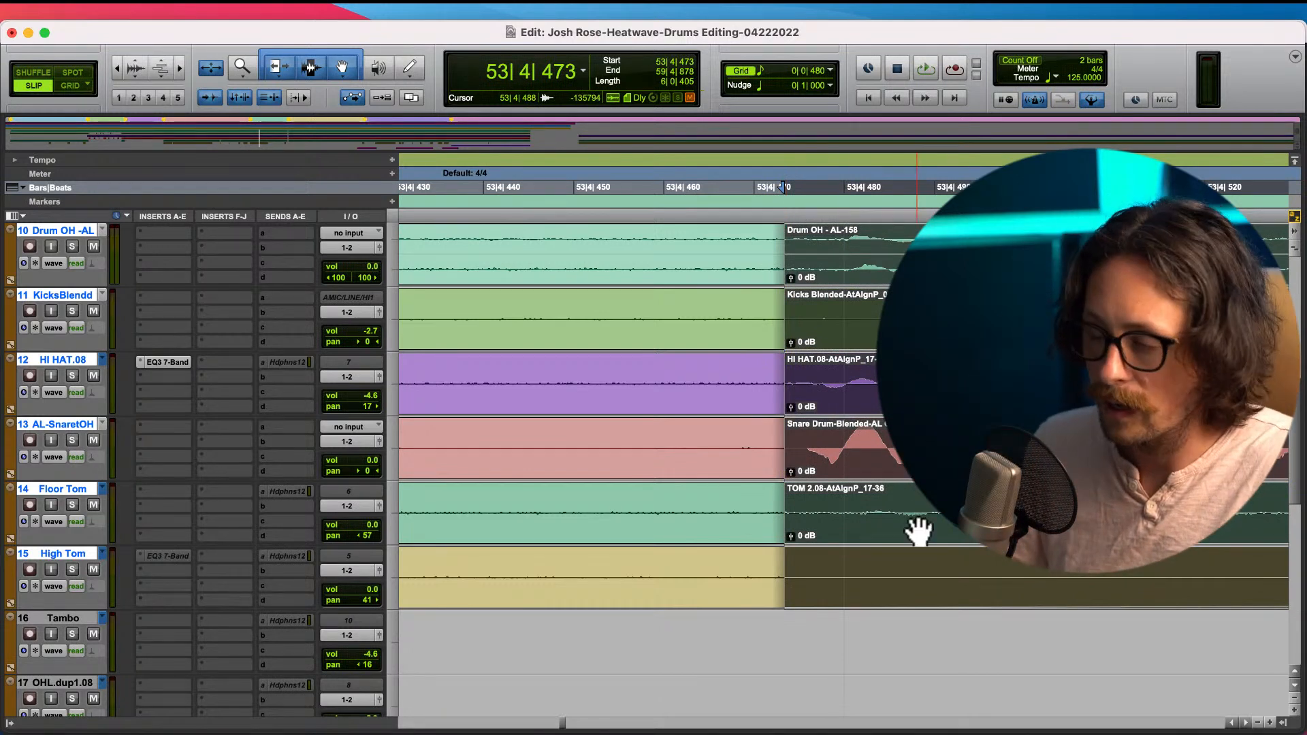
- Undo the last edits made to the drum clips around the cut at 53|4|480
key(super+z)
key(super+z)
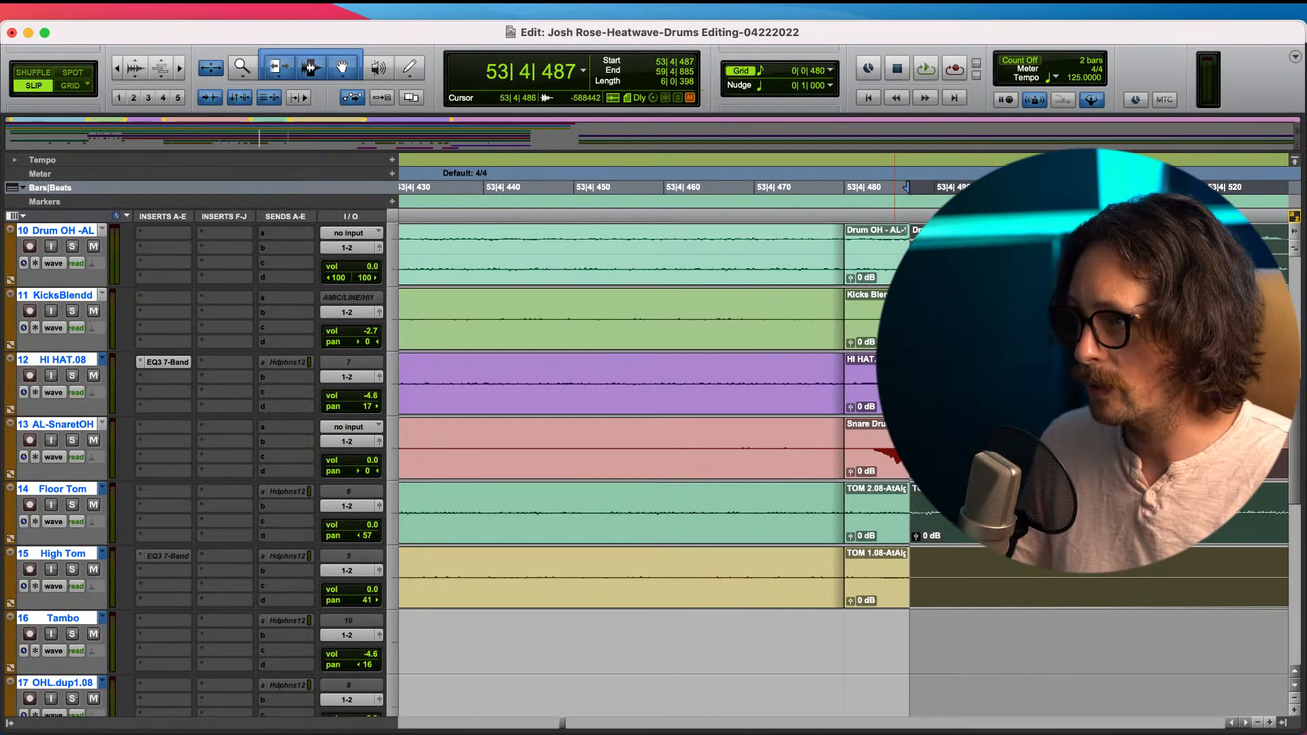
key(super+z)
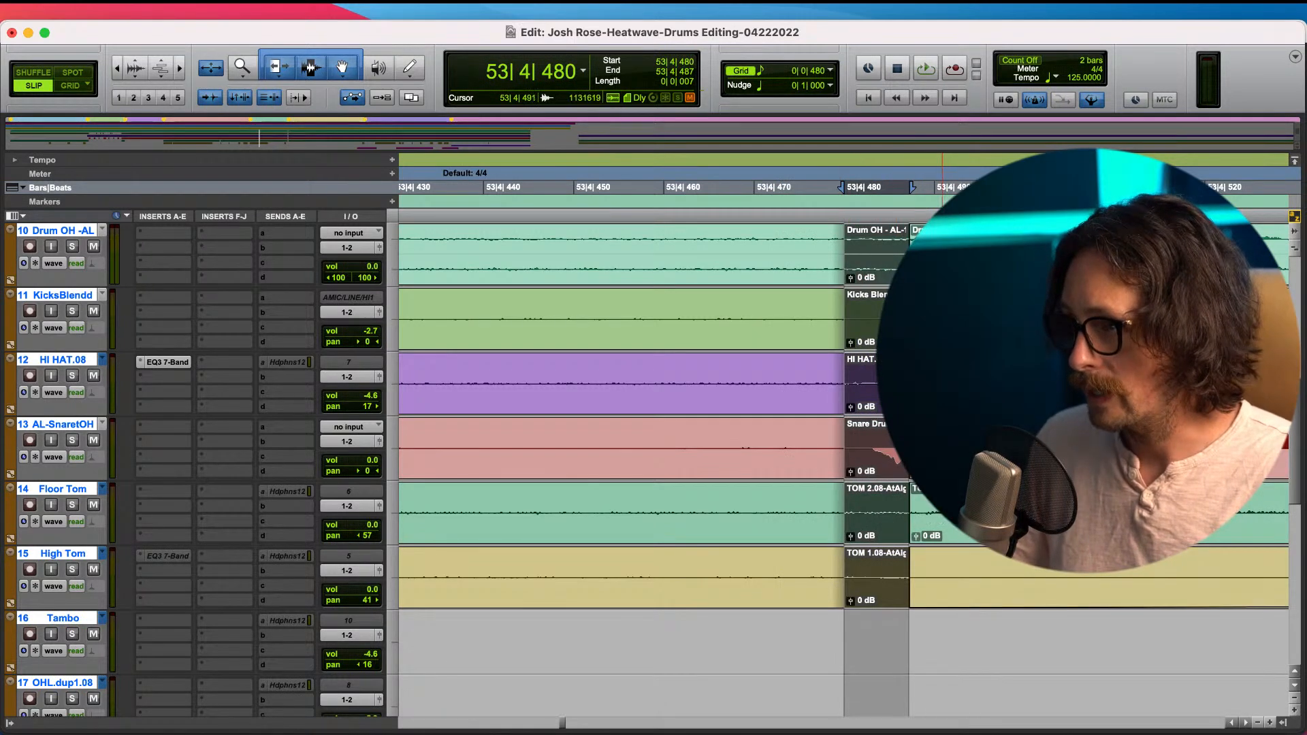
key(super+z)
- Crossfade the drum clips across all grouped drum tracks at the 53|4|480 cut, from 53|4|479 to 53|4|481
drag(844, 597, 851, 591)
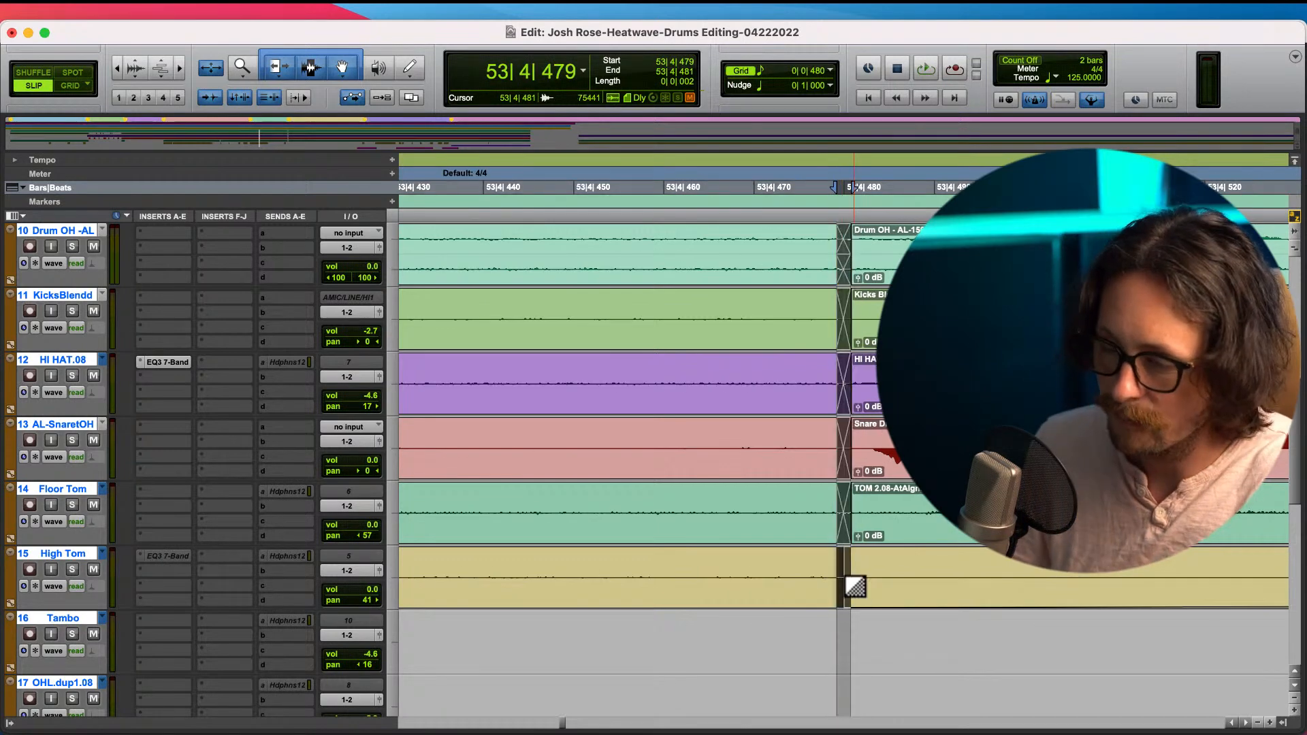
key(r)
key(r)
key(r)
key(r)
key(r)
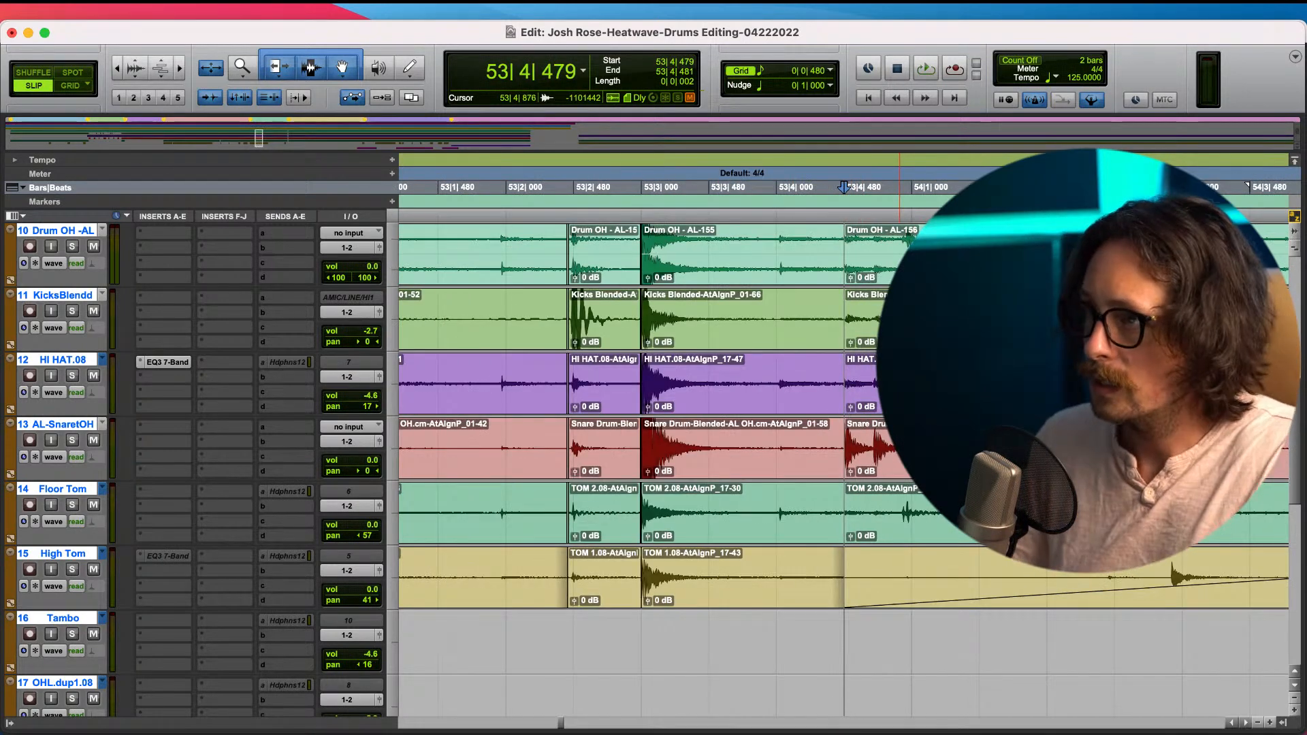
- Separate the grouped drum tracks just ahead of the kick transient, at 53|4|902
click(901, 250)
key(t)
key(t)
key(t)
key(t)
click(883, 324)
key(r)
key(r)
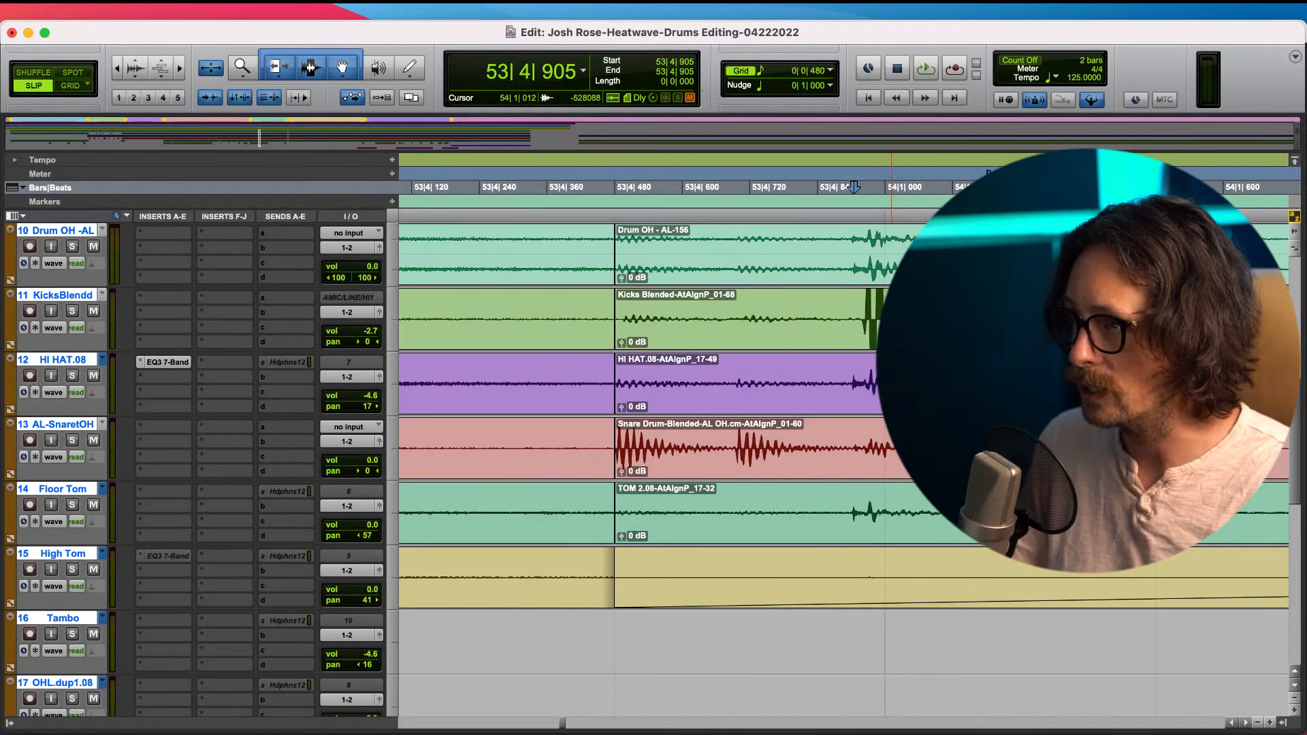
click(859, 317)
key(t)
key(t)
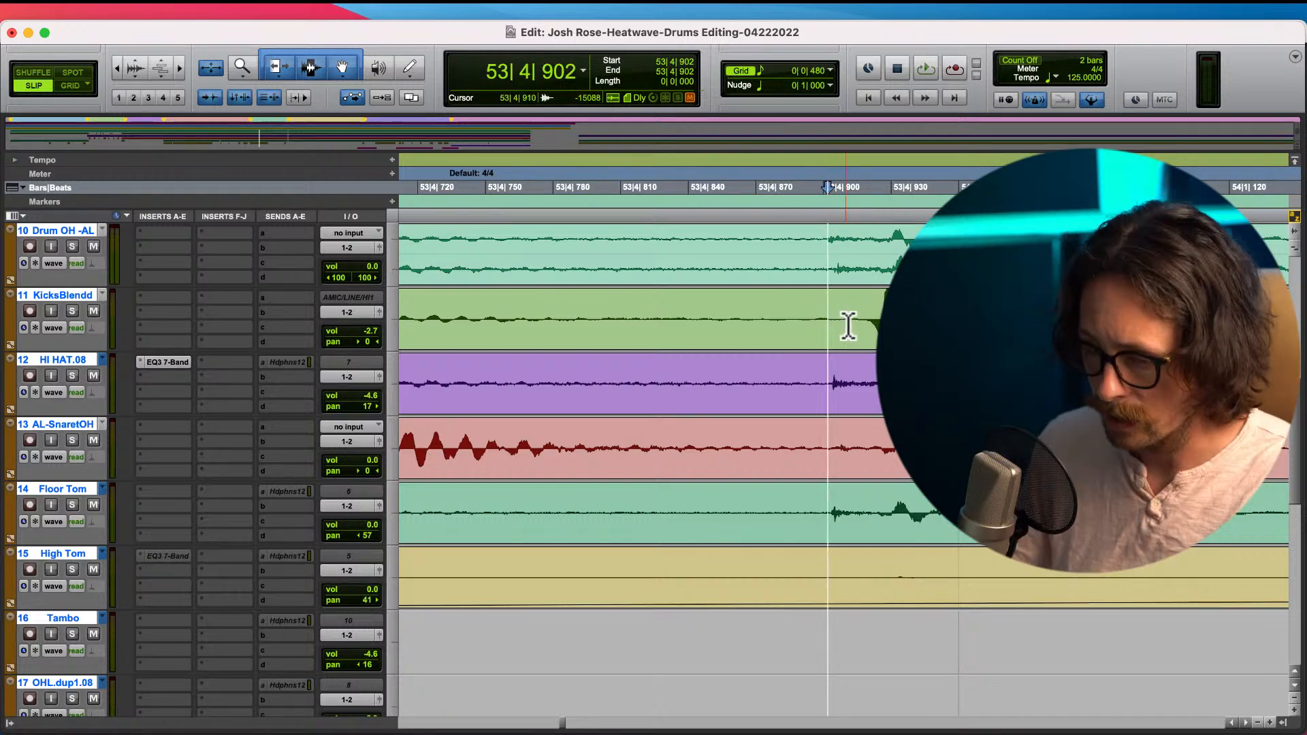
key(b)
- Slide the drum clips after the 53|4|902 cut slightly later and trim the clip edges to close the gap
drag(864, 339, 937, 342)
mouse_move(819, 396)
mouse_down()
mouse_move(875, 400)
mouse_move(796, 399)
mouse_move(822, 399)
mouse_up()
drag(904, 403, 816, 405)
- Crossfade the drum clips at the cut before bar 54, from 53|4|892 to 53|4|899
drag(815, 538, 821, 537)
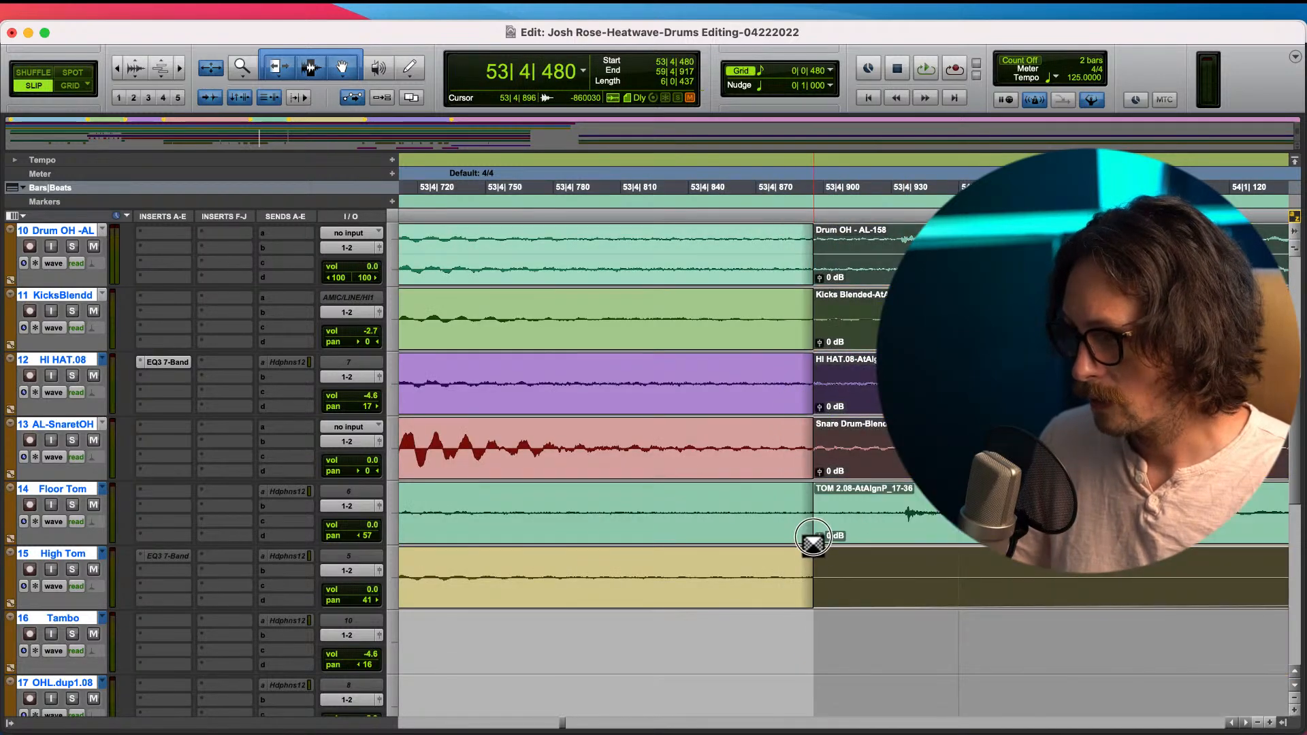
key(r)
key(r)
key(r)
key(r)
key(r)
key(r)
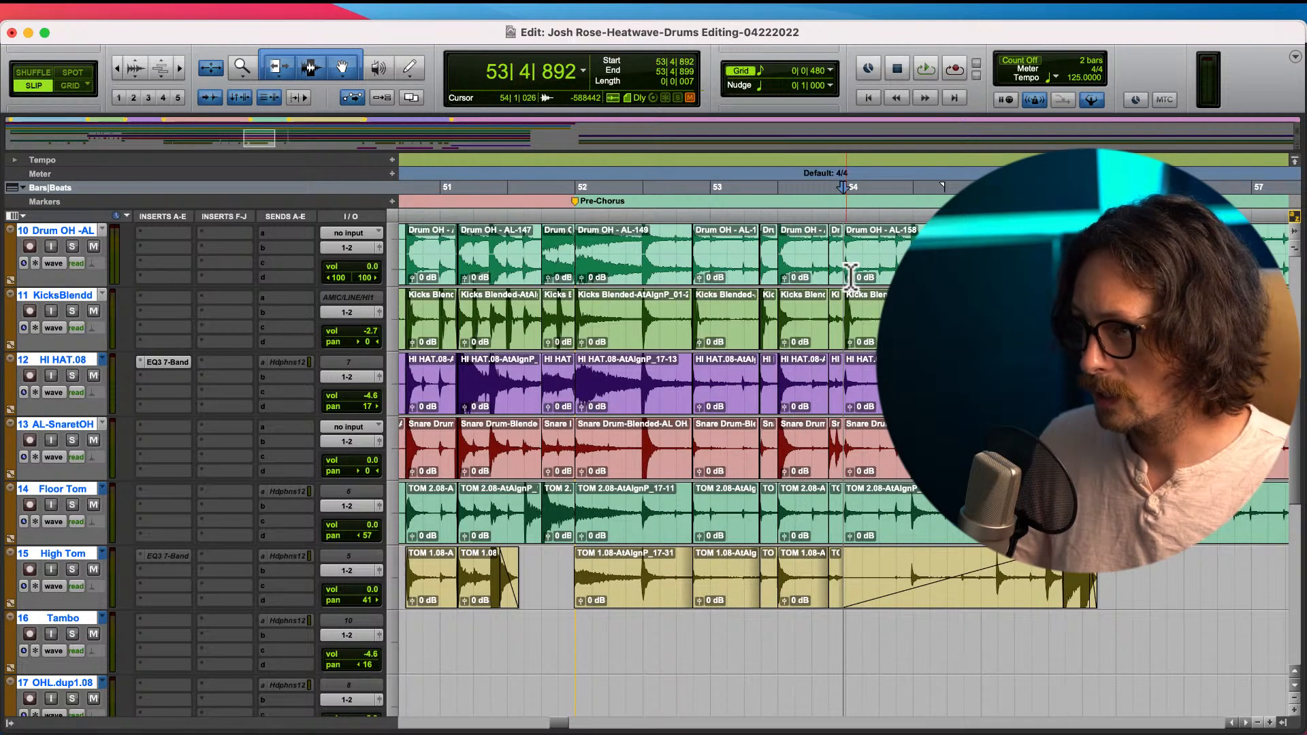
- Examine how the drum hit near 54|2|000 lines up with the grid
click(869, 249)
key(t)
key(t)
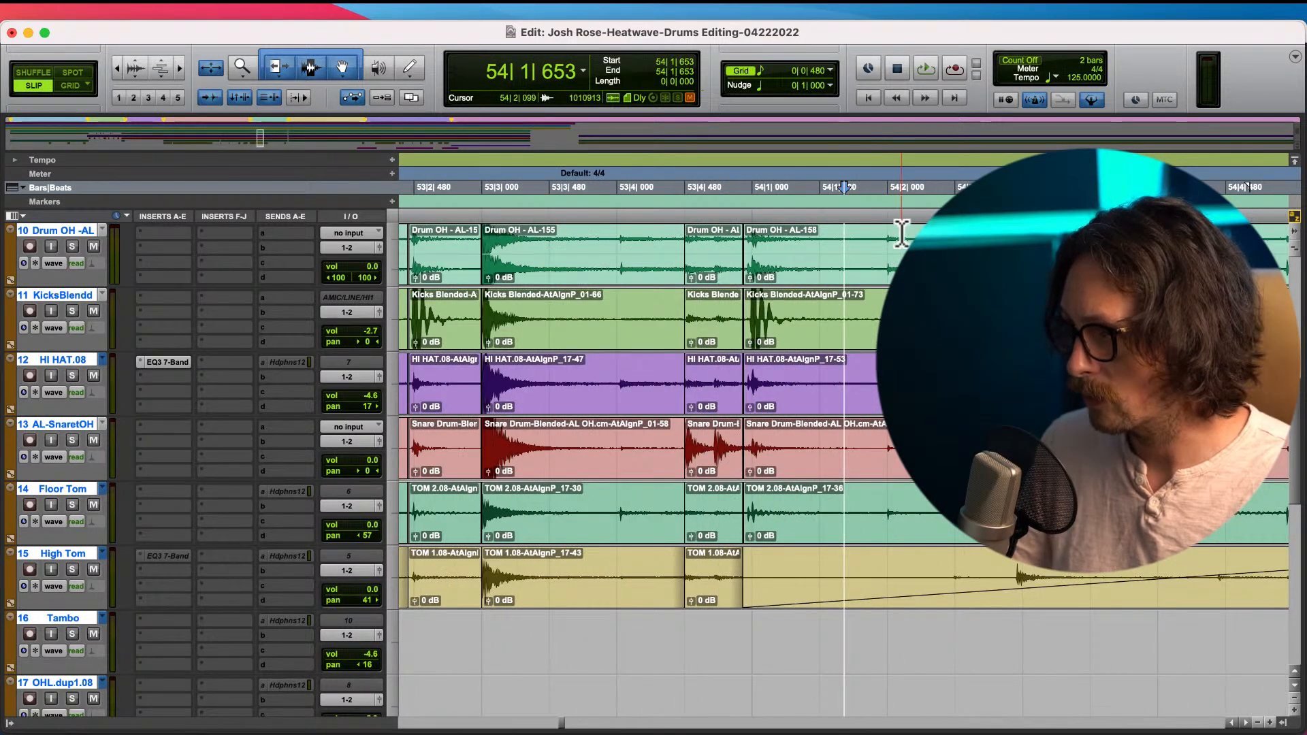
click(888, 249)
key(t)
key(t)
key(t)
key(t)
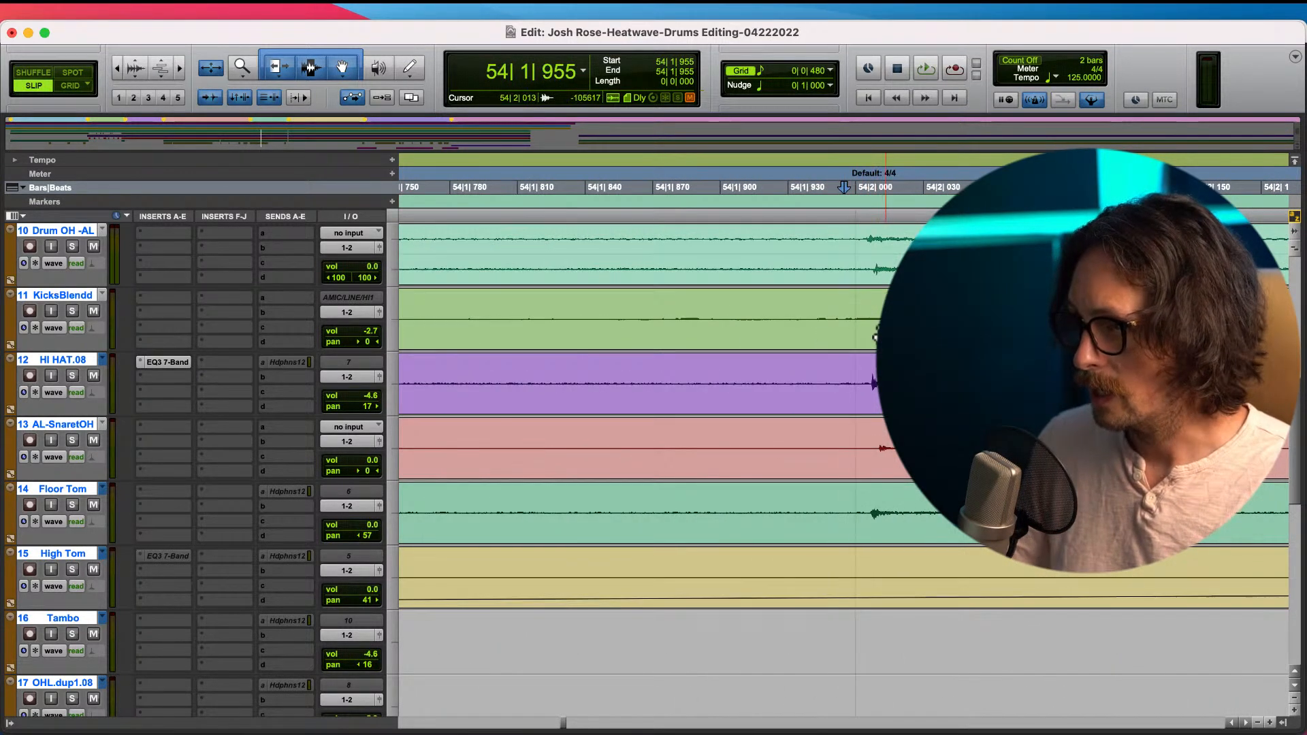
key(r)
key(r)
key(r)
key(r)
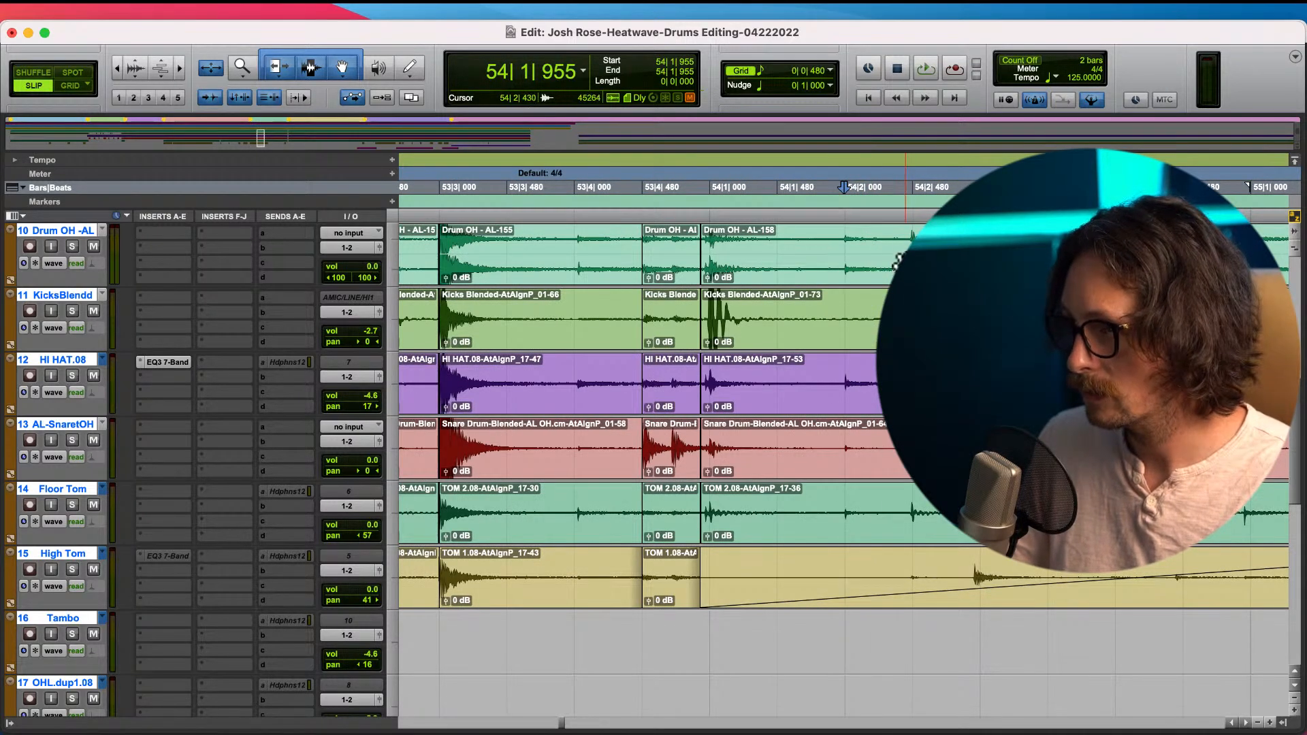
- Examine how the kick hit near 54|2|480 lines up with the grid
key(t)
key(t)
key(t)
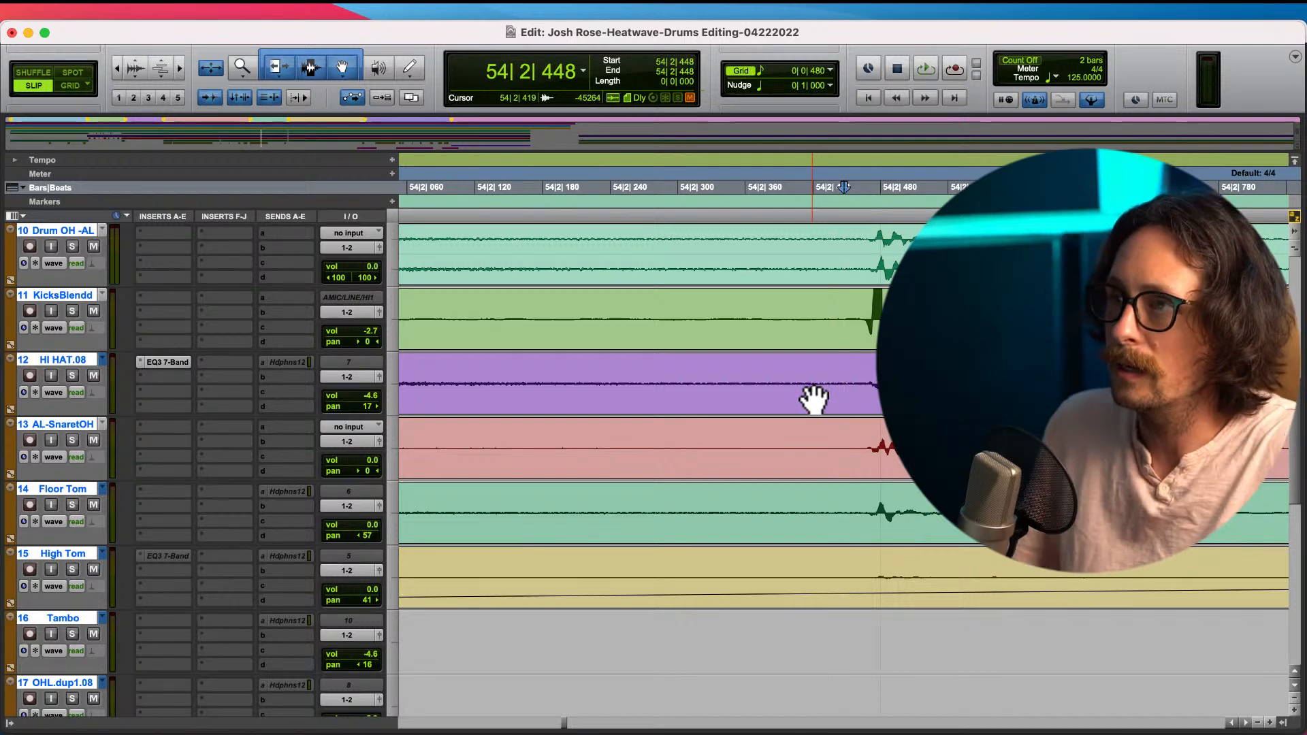
key(r)
key(r)
key(r)
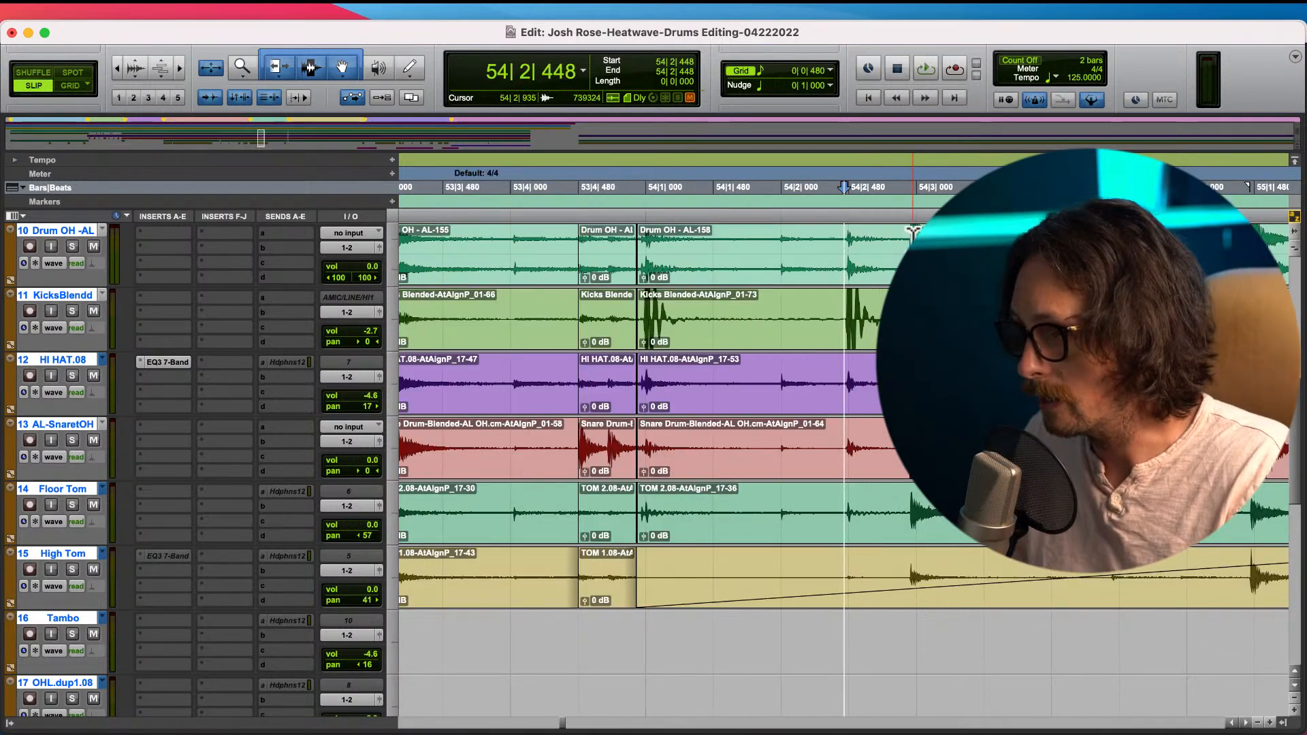
- Separate the drum tracks at the snare transient at 54|2|922 and quantize the clips after the cut to 54|3|000
click(905, 242)
key(t)
key(t)
key(t)
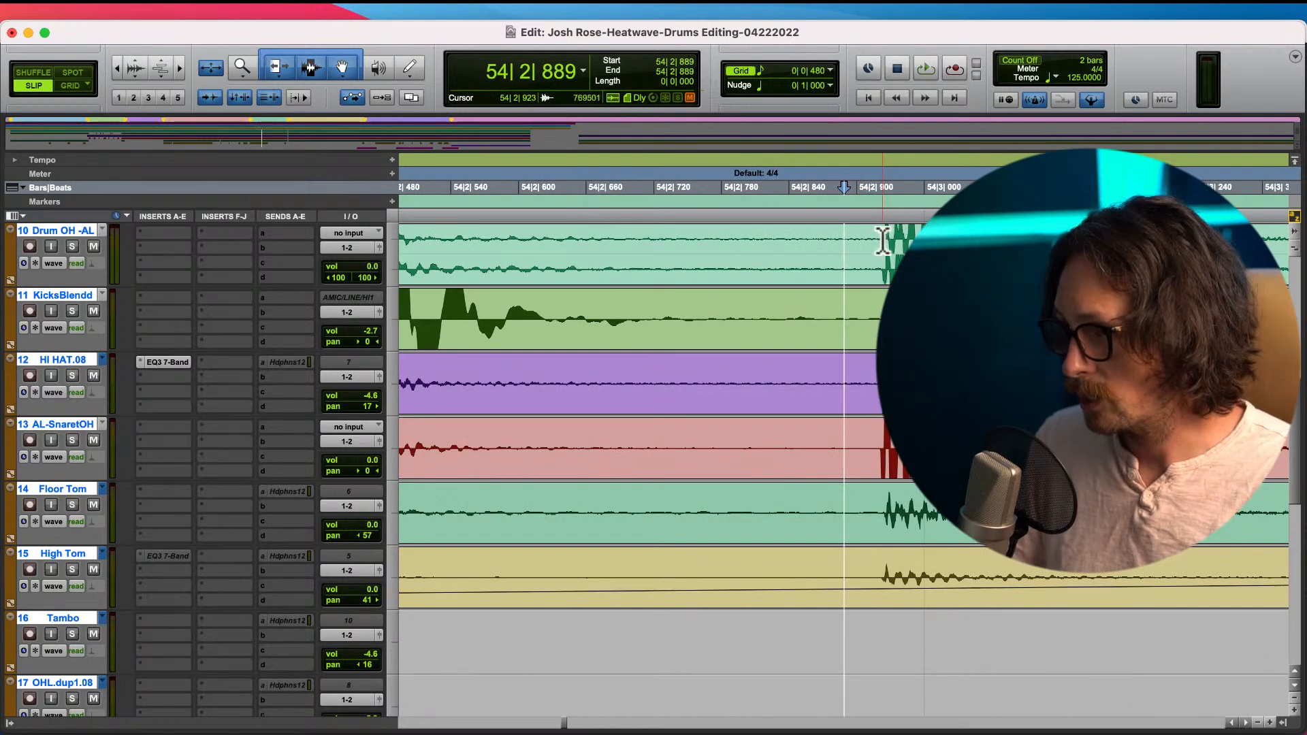
key(t)
key(t)
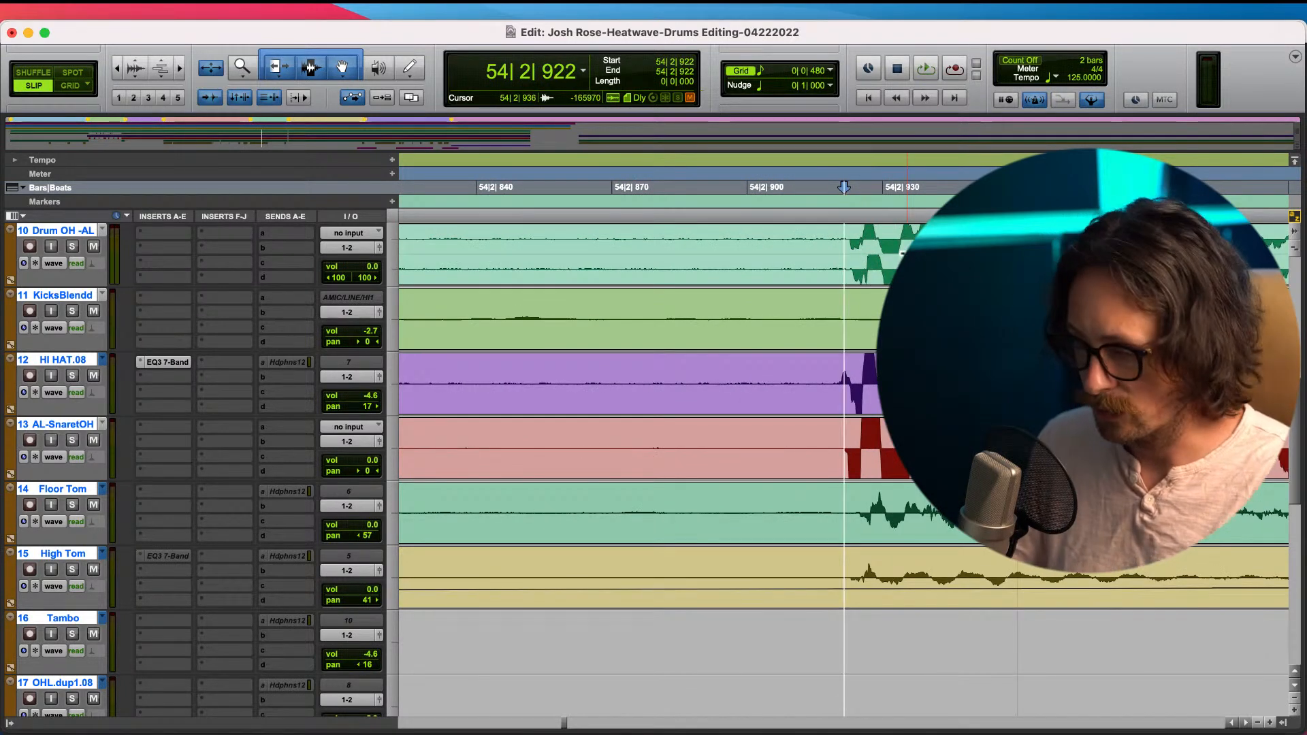
key(r)
key(r)
key(alt+shift+Return)
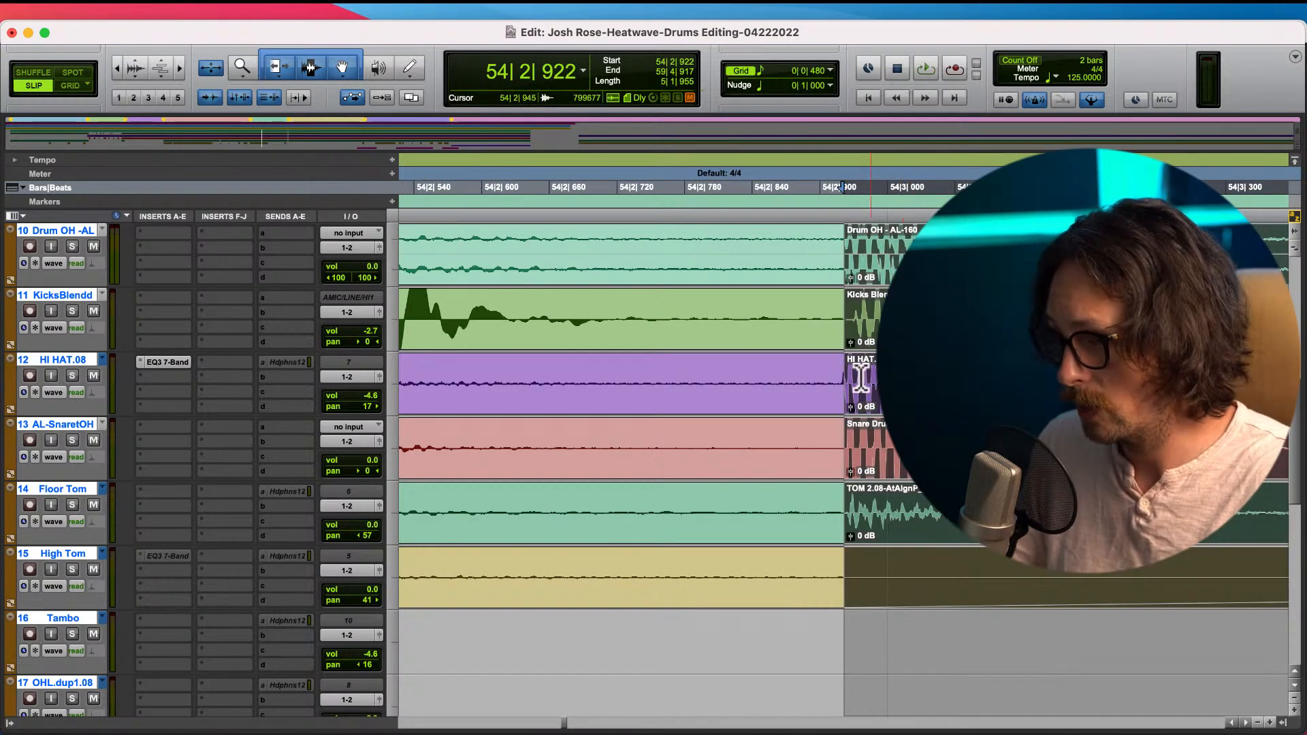
key(super+0)
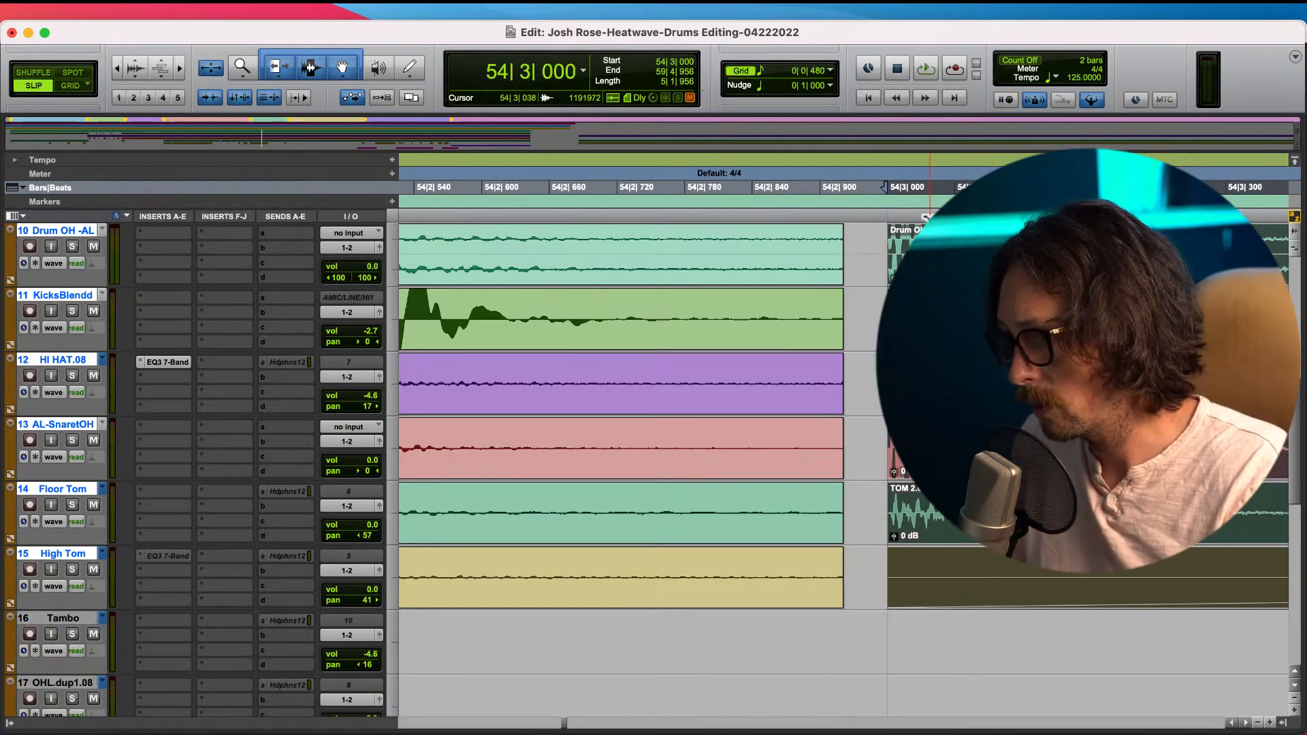
- Trim the end of the earlier drum clips slightly and extend the start of the following clips back to 54|2|920
key(t)
key(t)
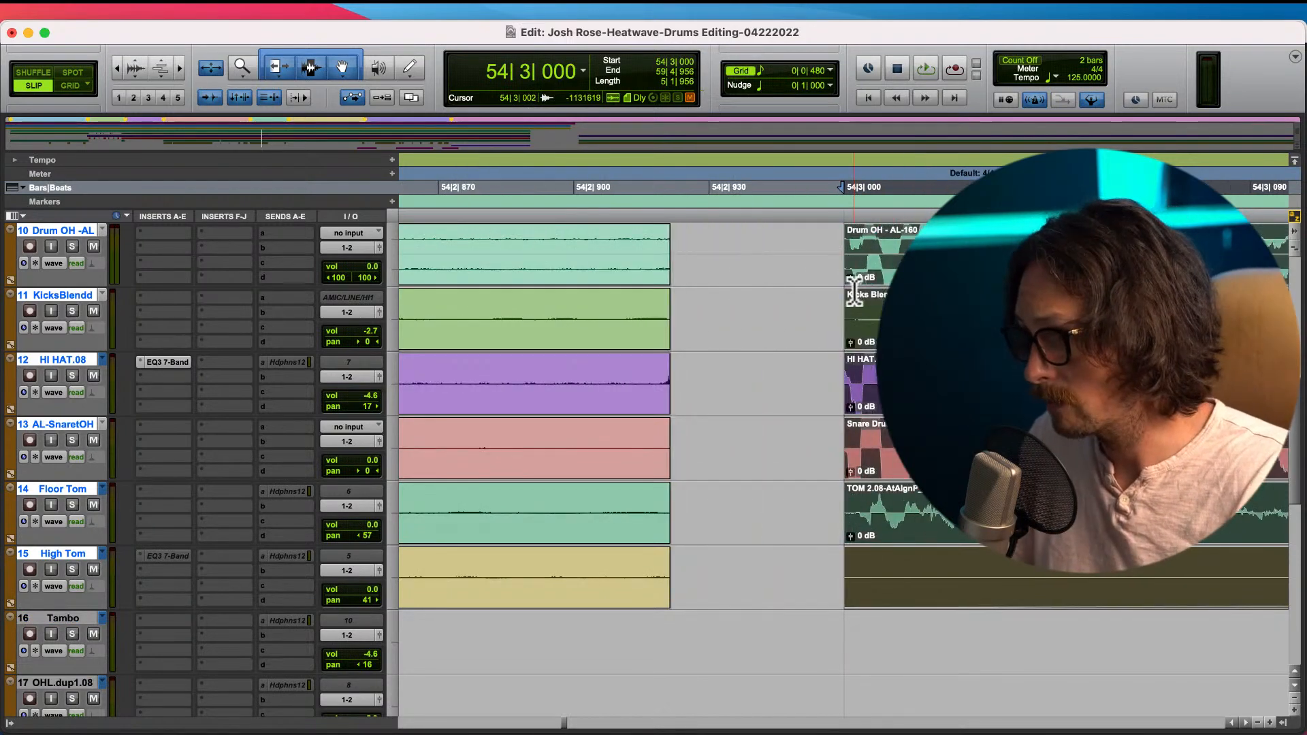
drag(854, 264, 844, 265)
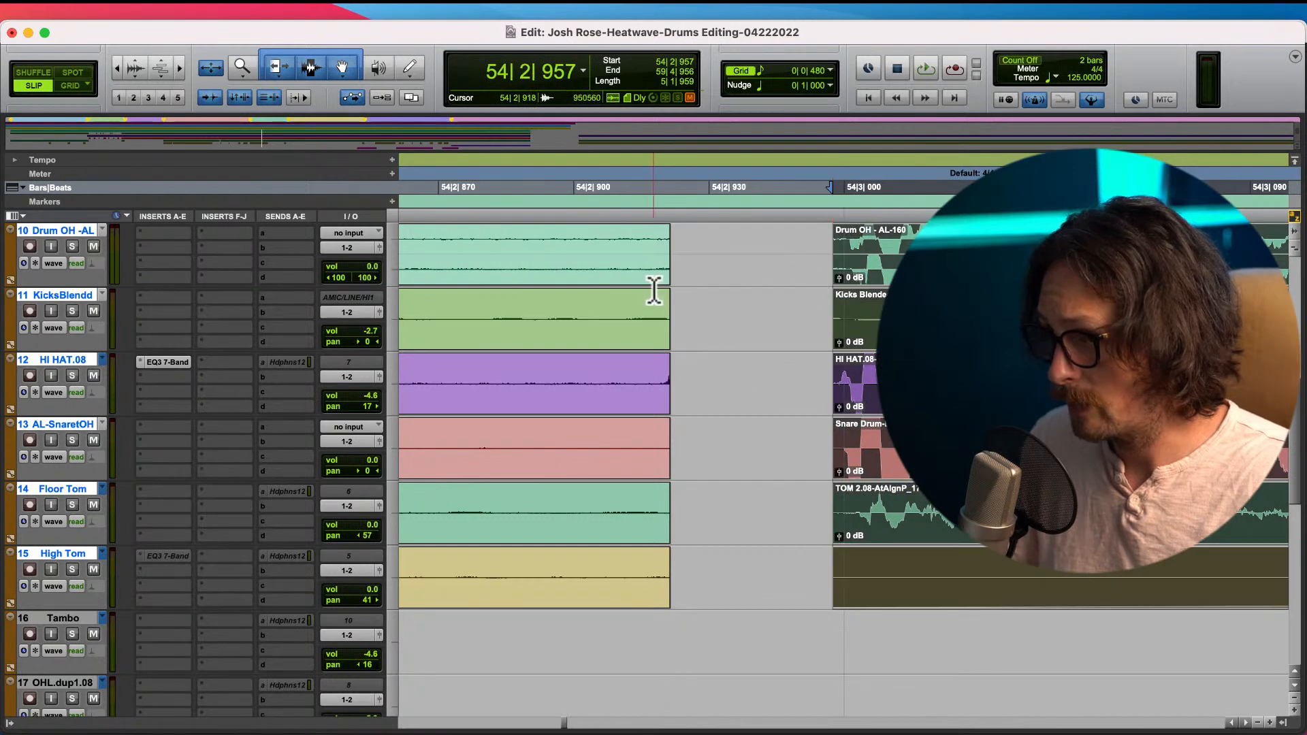
mouse_move(669, 262)
mouse_down()
mouse_move(808, 254)
mouse_move(641, 265)
mouse_move(670, 257)
mouse_move(655, 257)
mouse_up()
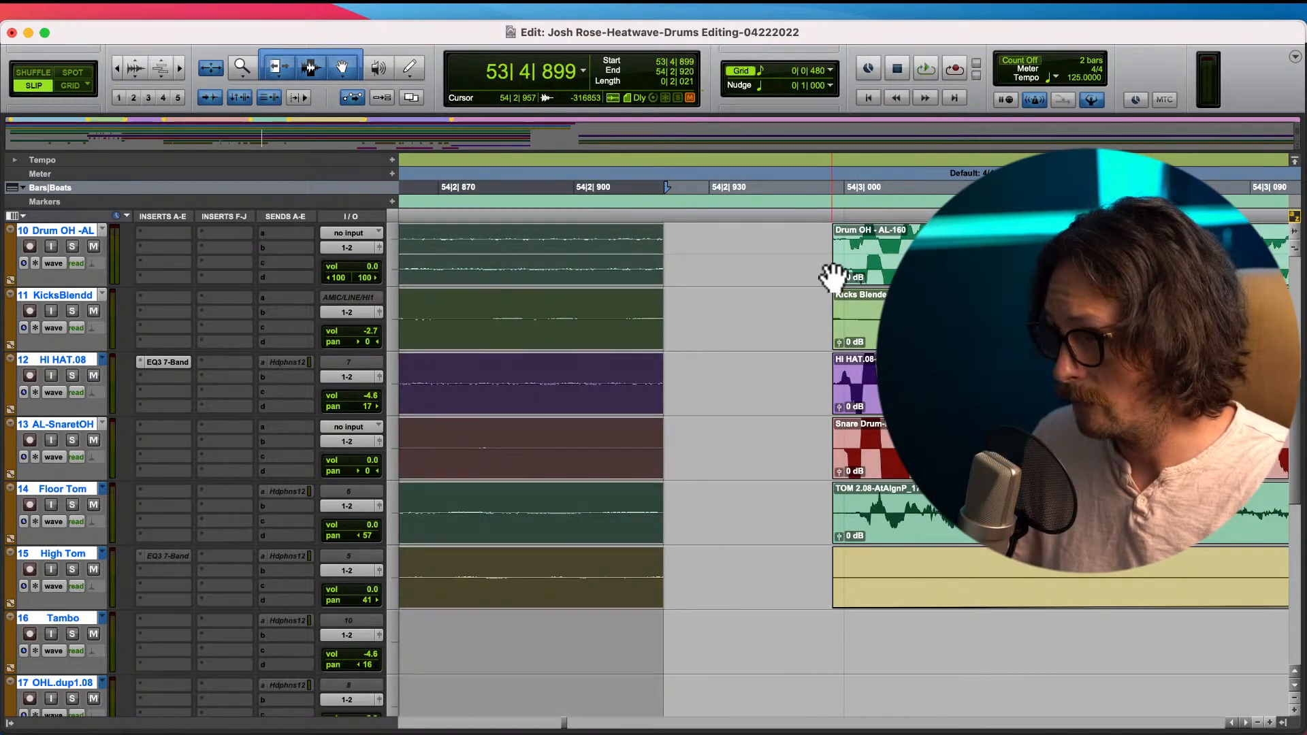
click(834, 260)
drag(834, 261, 660, 272)
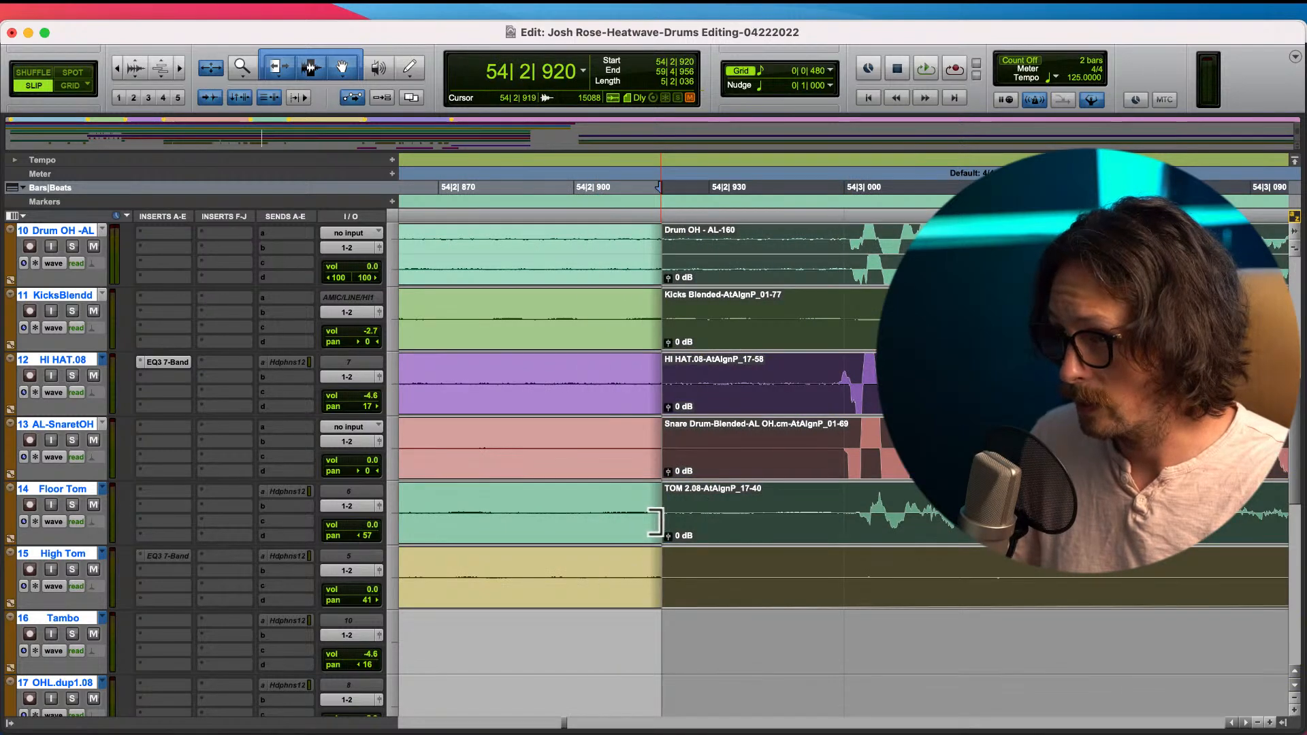
- Crossfade the drum clips at the cut before 54|3|000, from 54|2|918 to 54|2|921
mouse_move(661, 547)
mouse_down()
mouse_move(674, 533)
mouse_move(665, 543)
mouse_up()
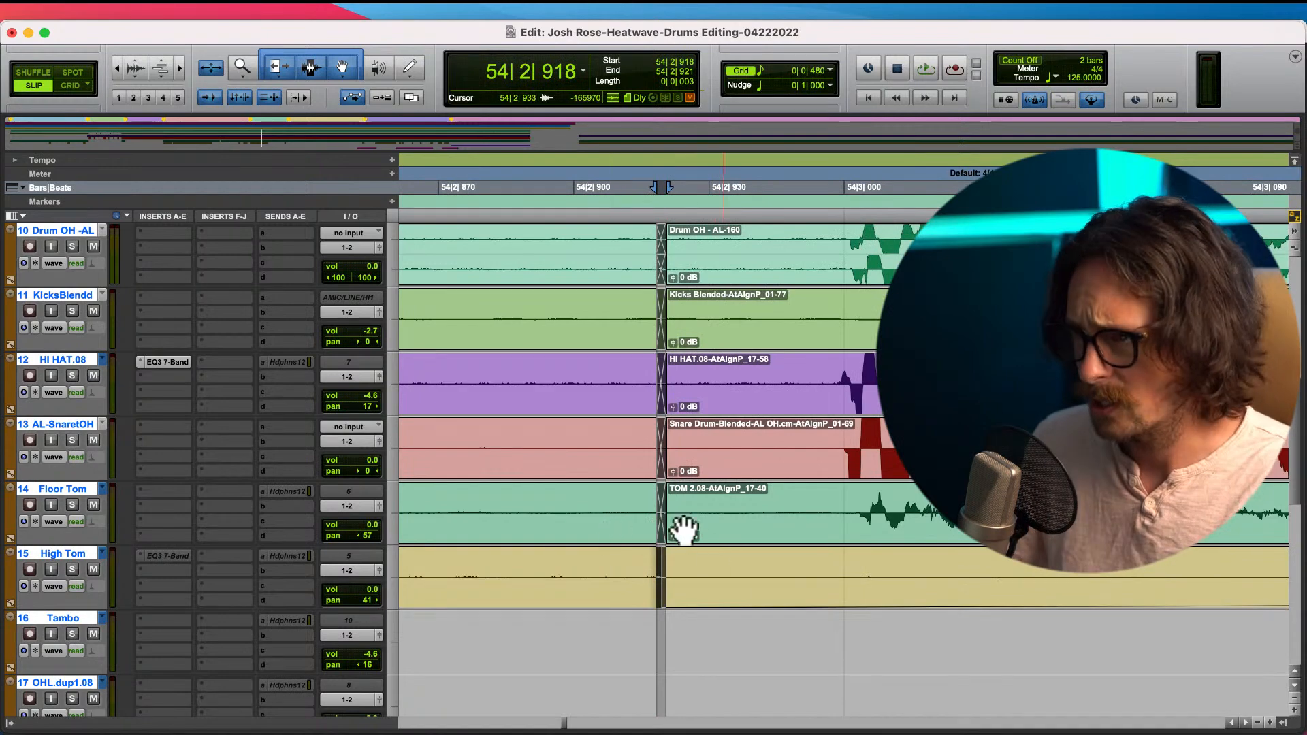
key(r)
key(r)
key(r)
key(r)
key(r)
- Examine how the drum hits between 54|3|000 and 54|4|000 line up with the grid
click(637, 251)
click(895, 251)
key(t)
key(t)
key(r)
key(r)
click(927, 256)
key(t)
key(t)
key(t)
key(r)
key(r)
key(r)
key(r)
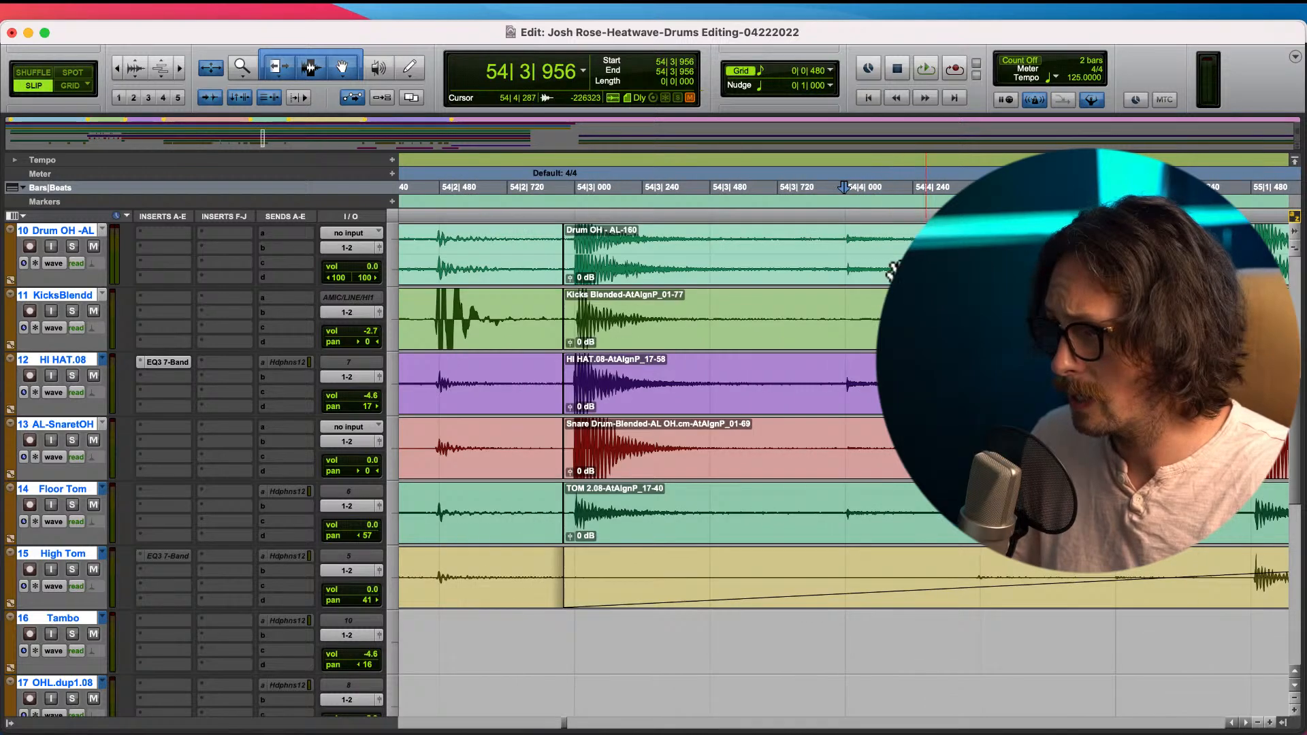
- Separate the drum tracks at the start of the kick transient at 54|4|462
click(873, 255)
key(t)
key(t)
key(t)
key(t)
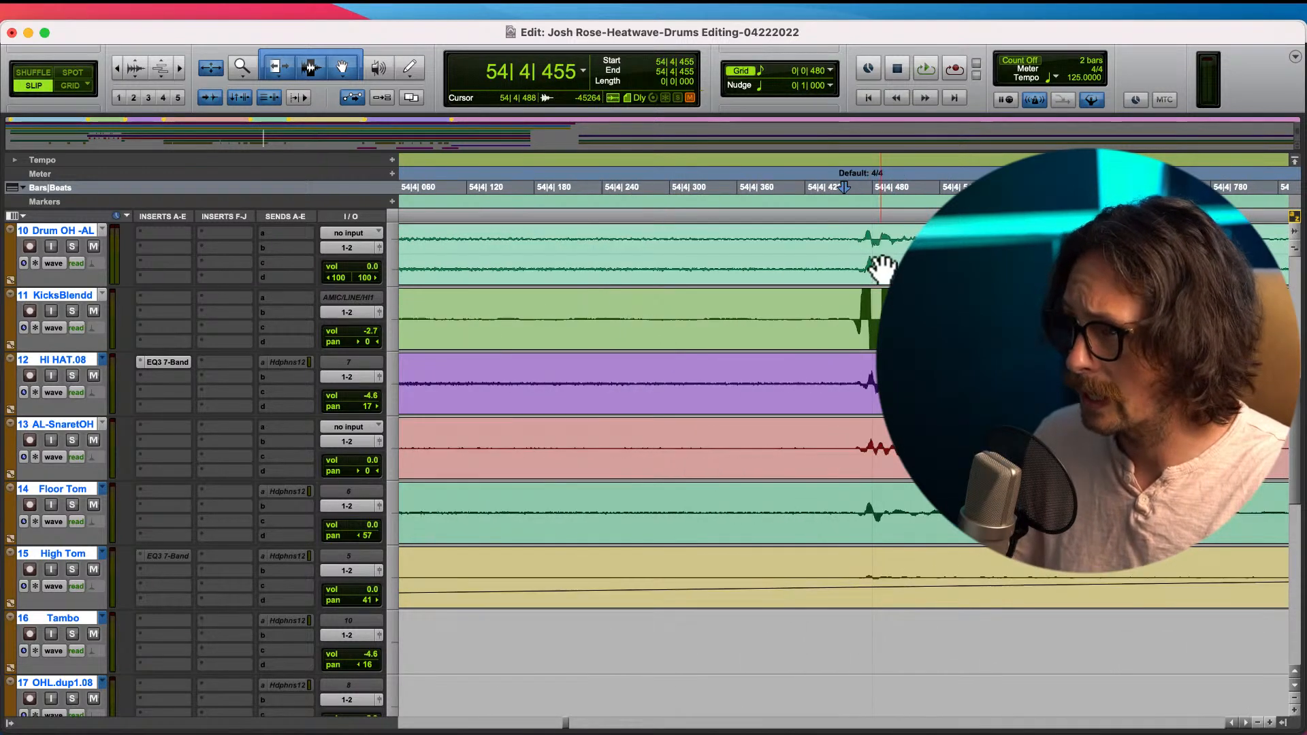
click(854, 239)
key(t)
key(t)
click(834, 254)
key(r)
key(r)
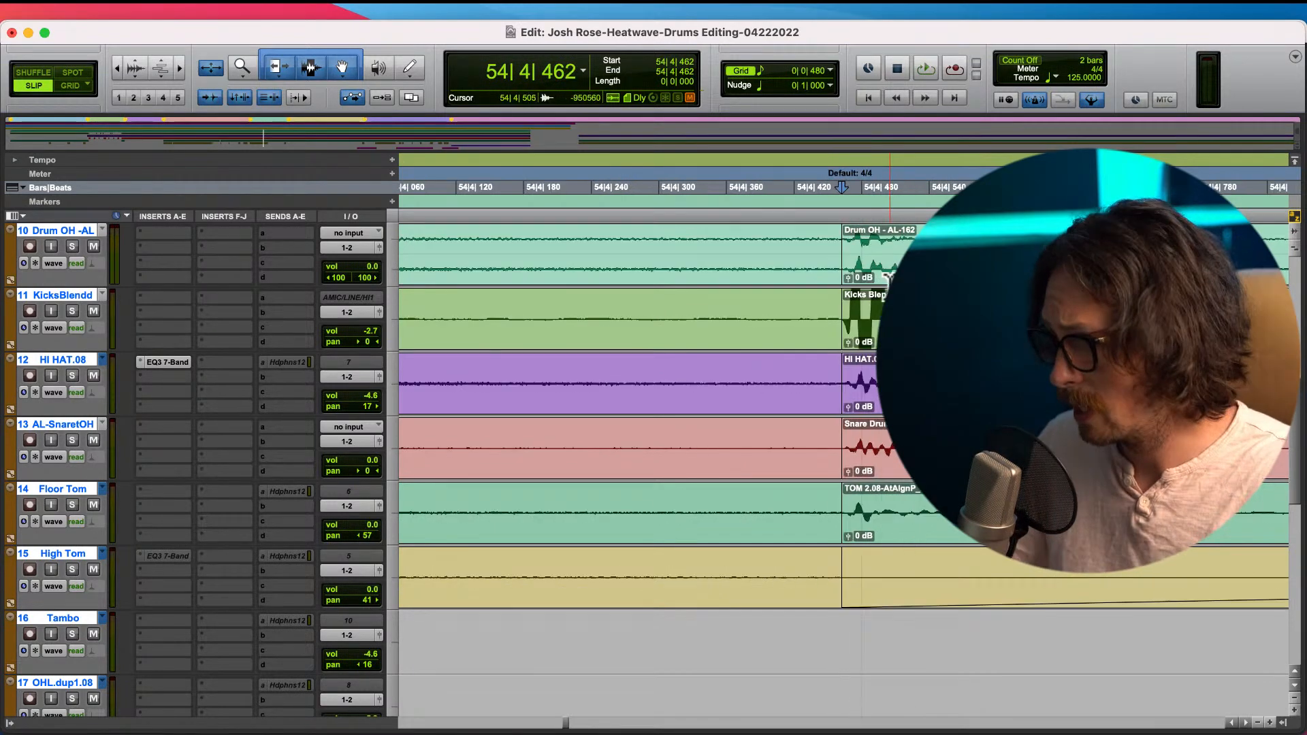
- Shift the drum clips after the 54|4|462 cut later toward the 54|4|480 grid line and trim the adjoining edges together
click(889, 262)
drag(895, 259, 831, 268)
key(t)
click(789, 276)
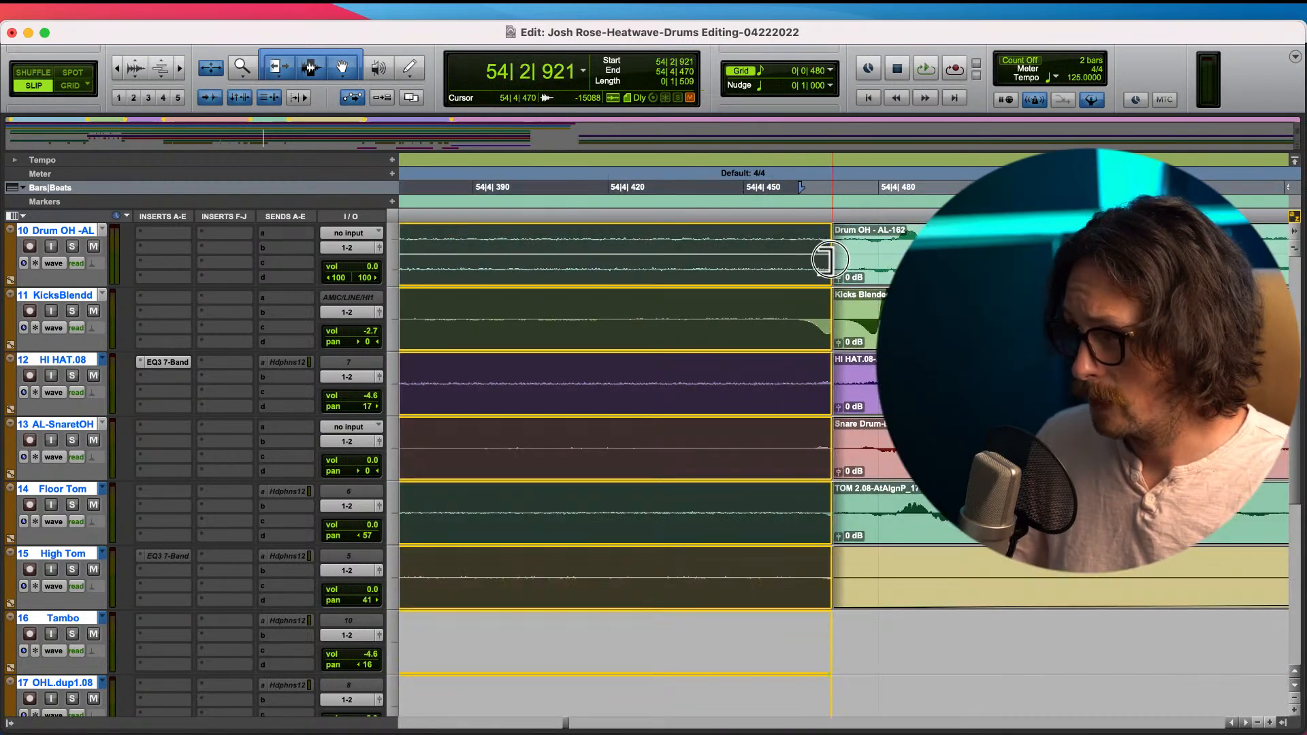
click(845, 259)
- Crossfade the drum clips at the cut before 54|4|480, from 54|4|460 to 54|4|463
drag(833, 271, 803, 411)
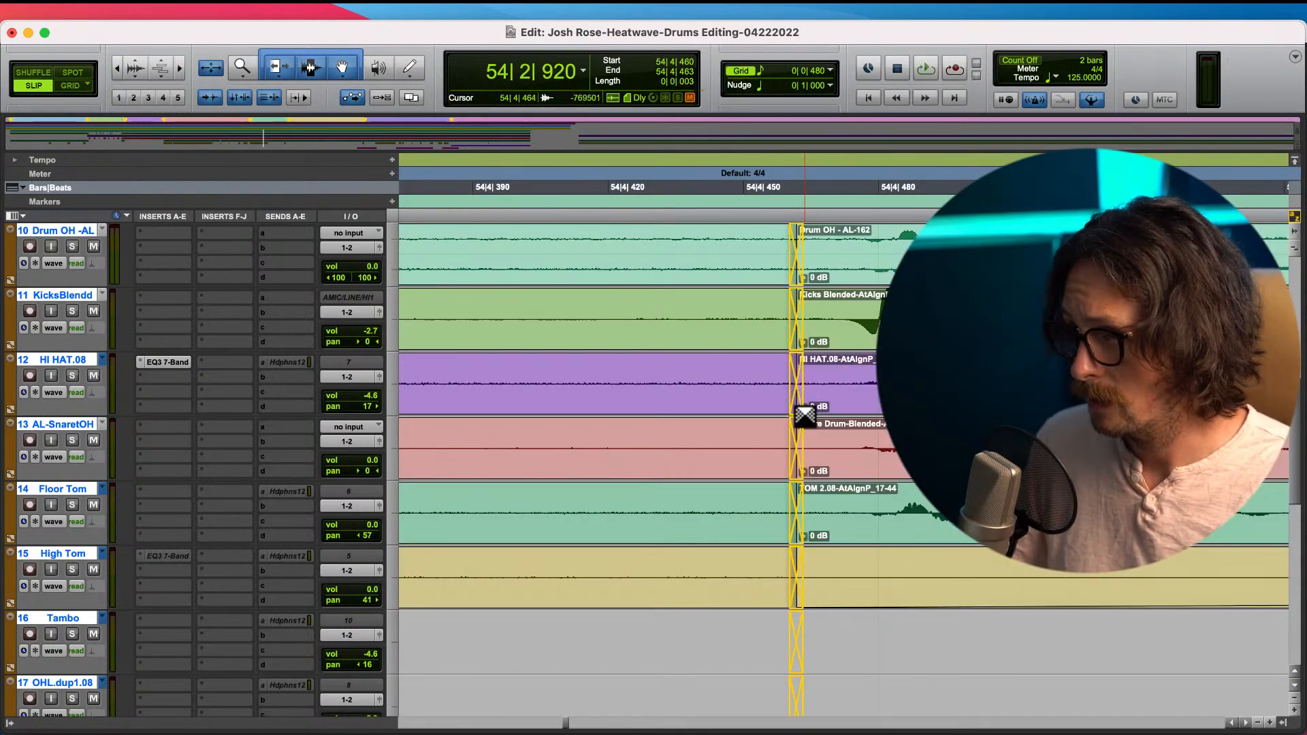
key(r)
key(r)
key(r)
key(r)
key(r)
key(r)
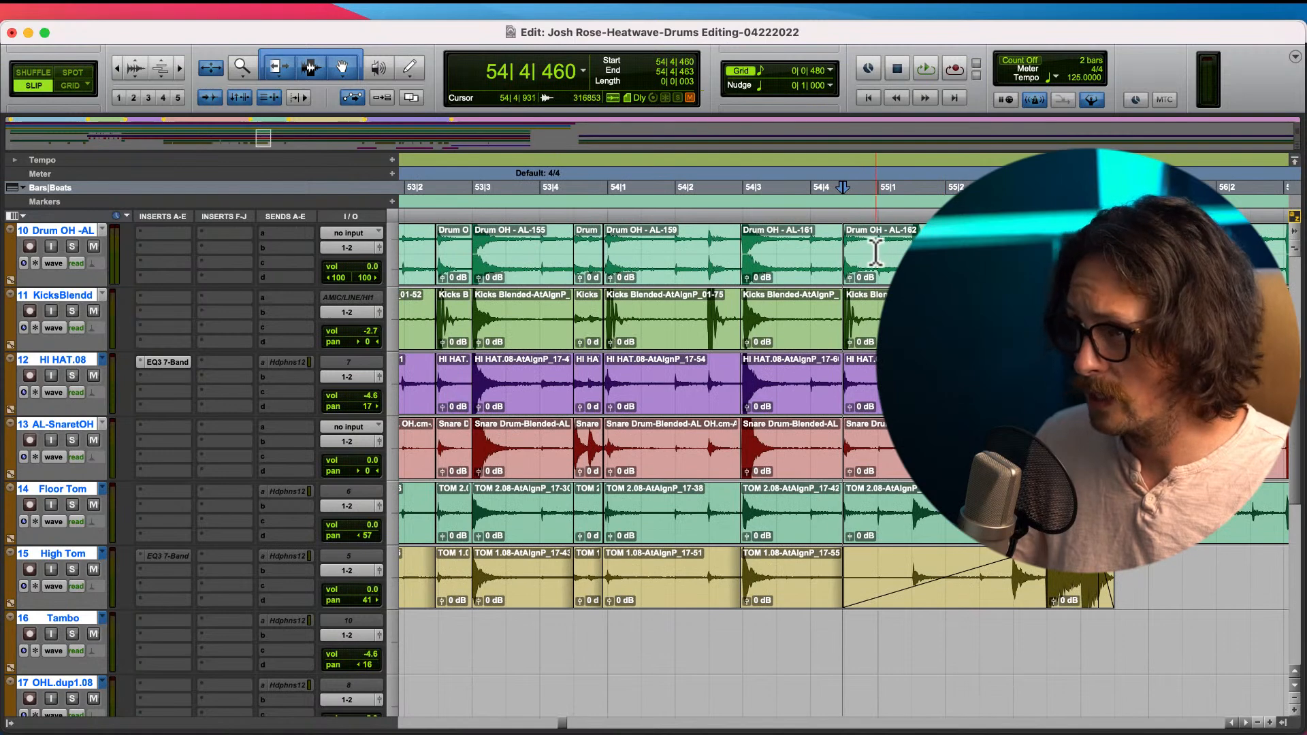
- Separate the drum tracks at the hit after 55|1|000, align it to the downbeat, and extend the clips' start to 54|4|959
key(t)
key(t)
key(t)
key(t)
key(t)
key(t)
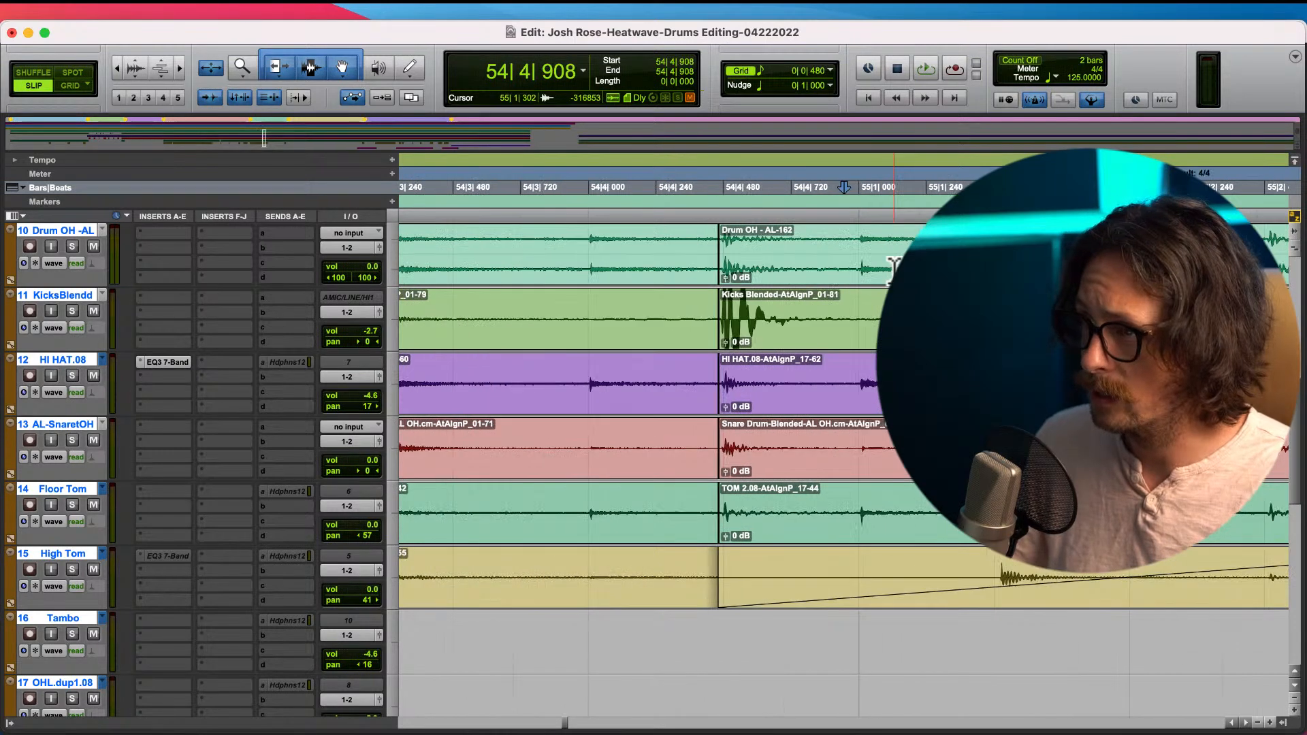
click(890, 266)
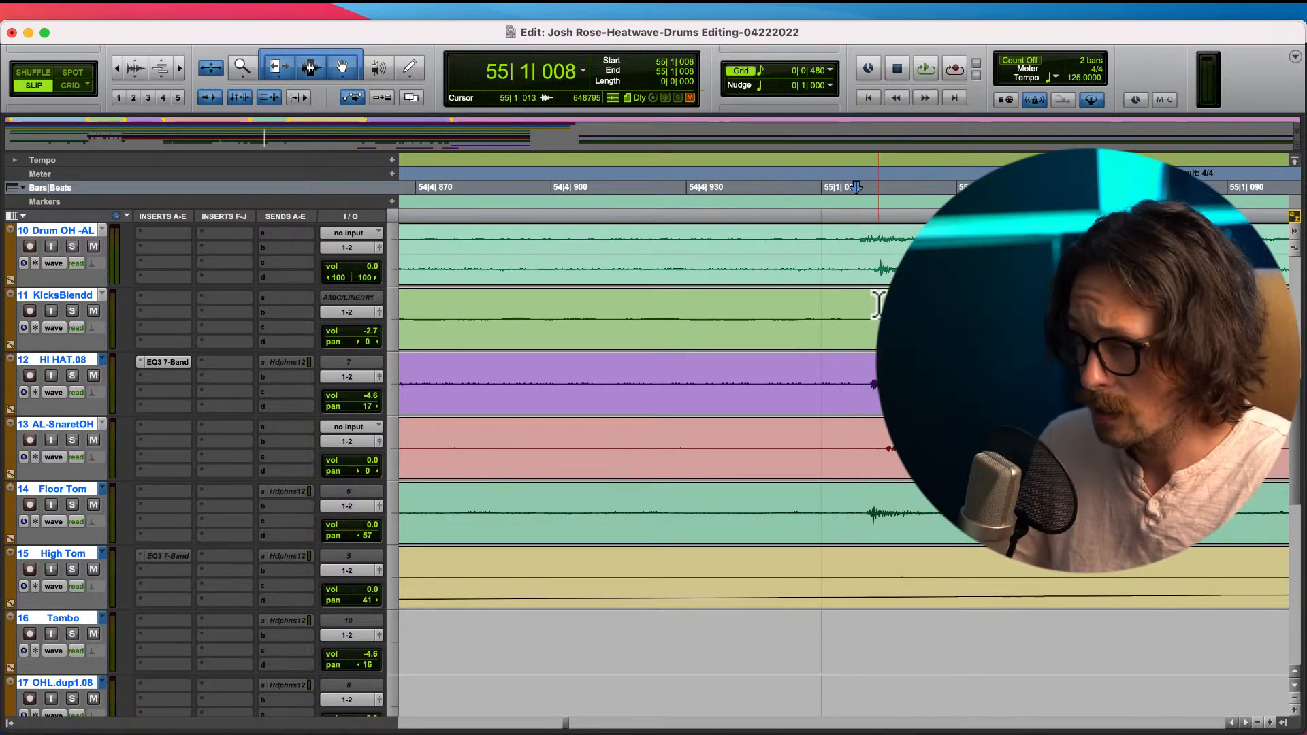
click(871, 273)
drag(871, 274, 865, 278)
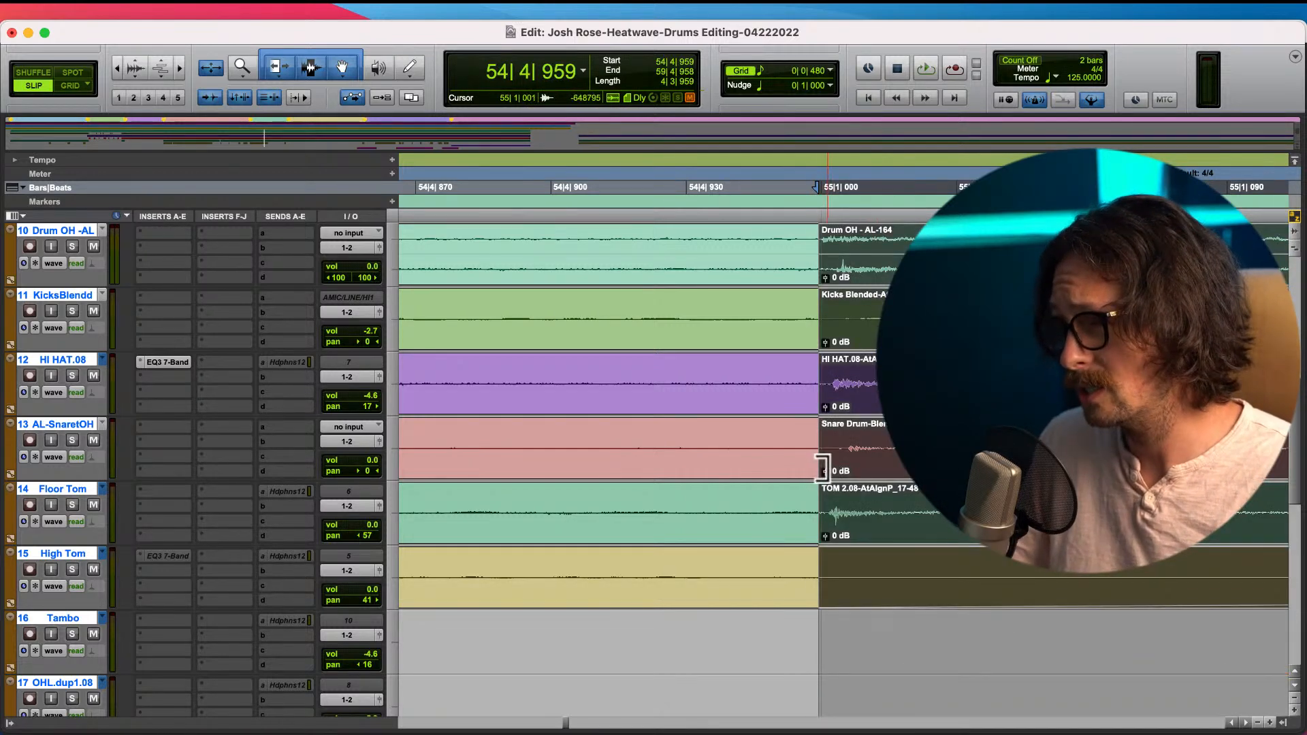
- Crossfade the drum clips at the bar 55 cut, from 54|4|958 to 55|1|001
drag(823, 471, 823, 469)
key(r)
key(r)
key(r)
key(r)
key(r)
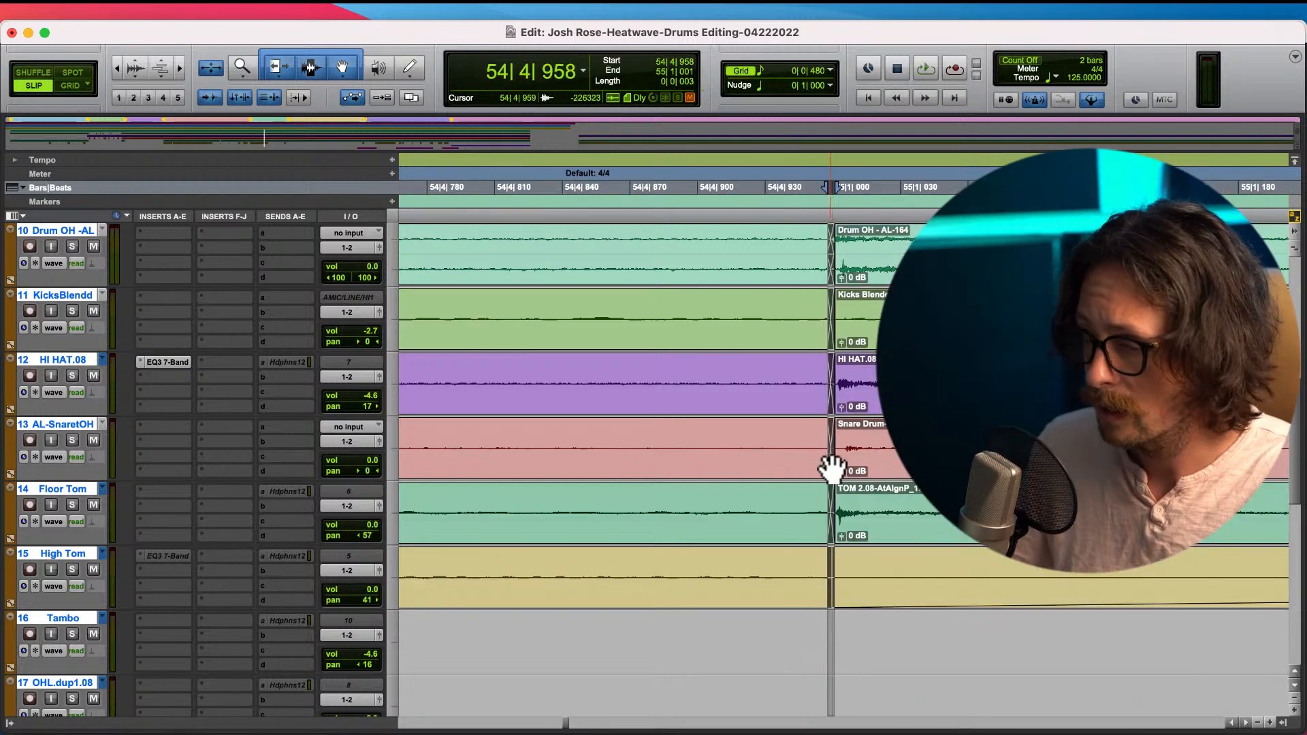
- Separate the drum tracks just before the snare transient at 55|1|494
click(917, 245)
key(t)
key(t)
key(t)
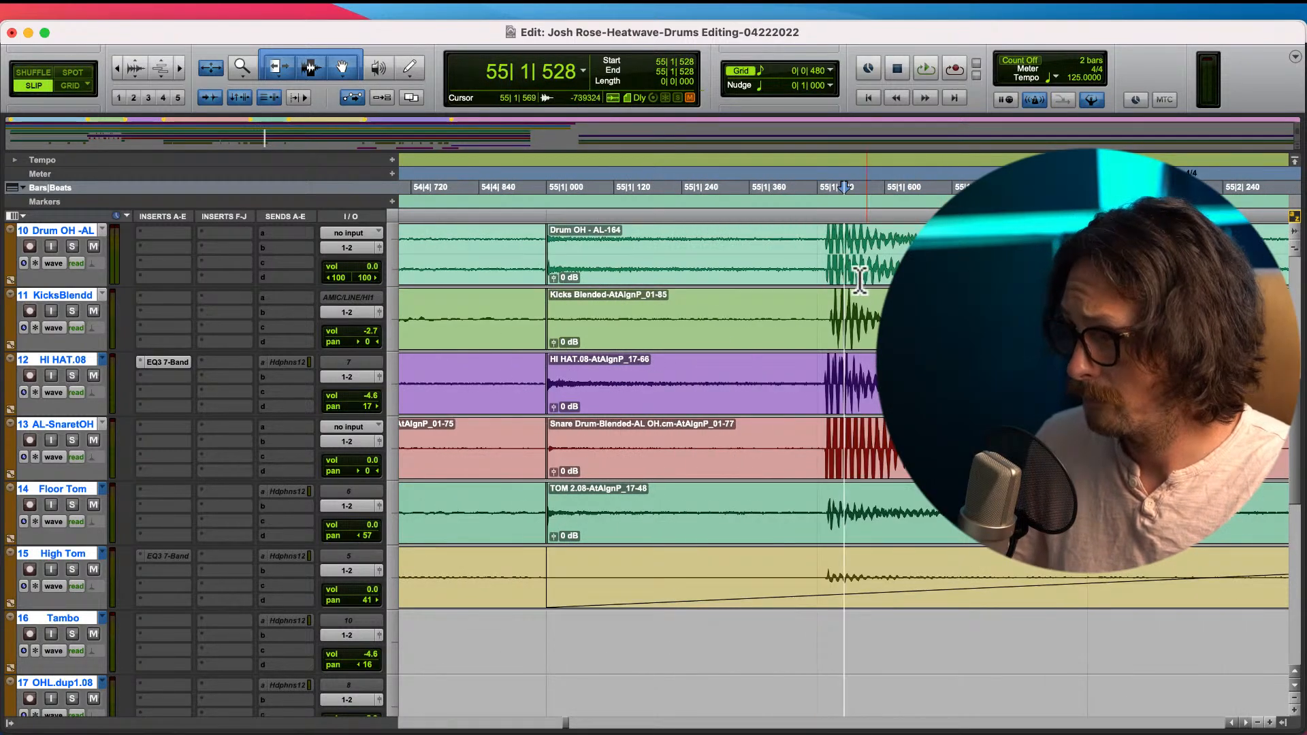
click(800, 247)
key(t)
key(t)
click(870, 247)
click(856, 264)
click(858, 252)
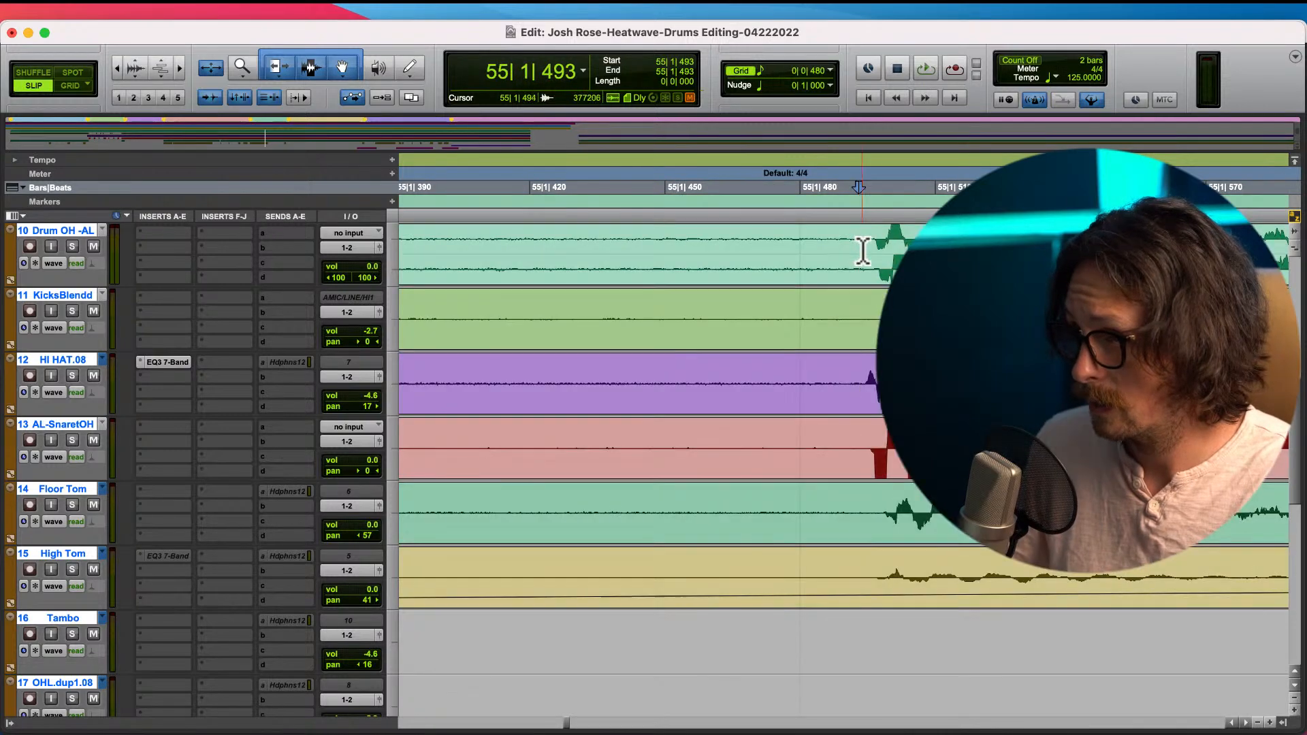
key(b)
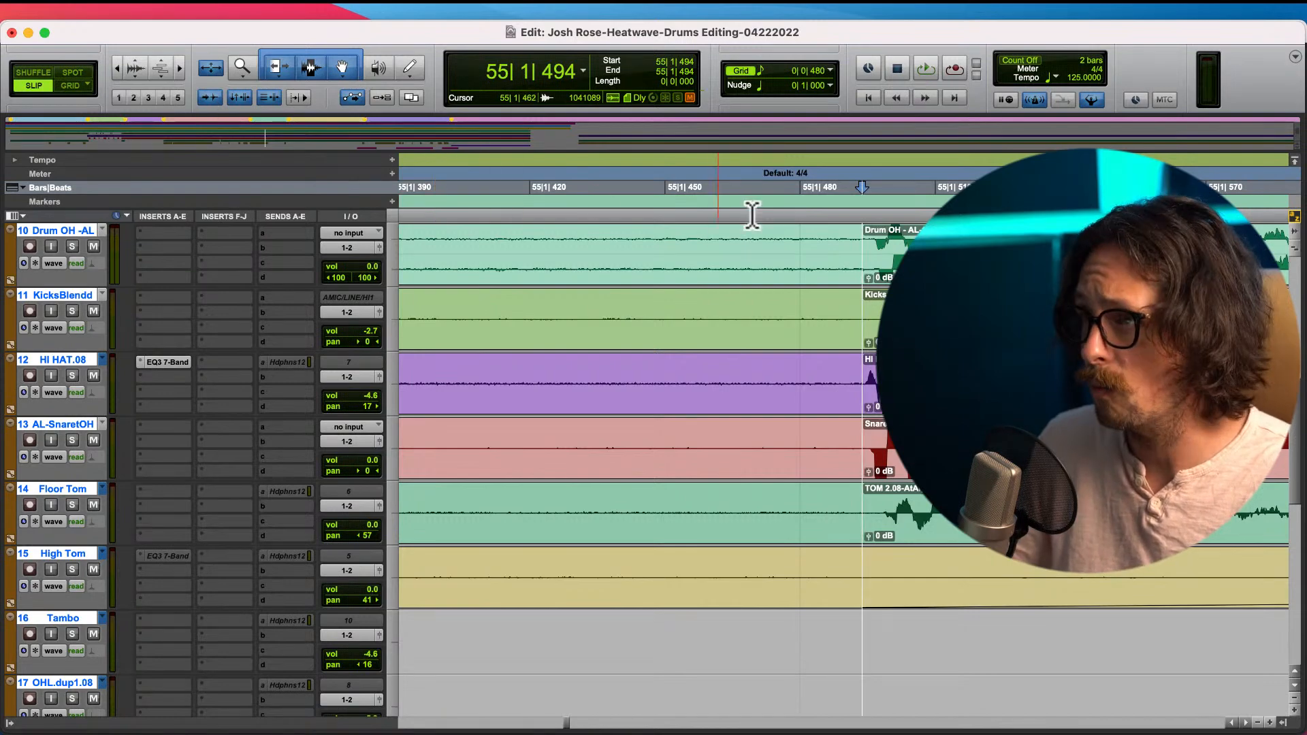
- Align the separated snare hit to the 55|1|480 grid line and add a 3-tick crossfade at the cut, starting at 55|1|478
drag(930, 271, 805, 277)
key(r)
key(r)
key(r)
key(r)
key(r)
key(r)
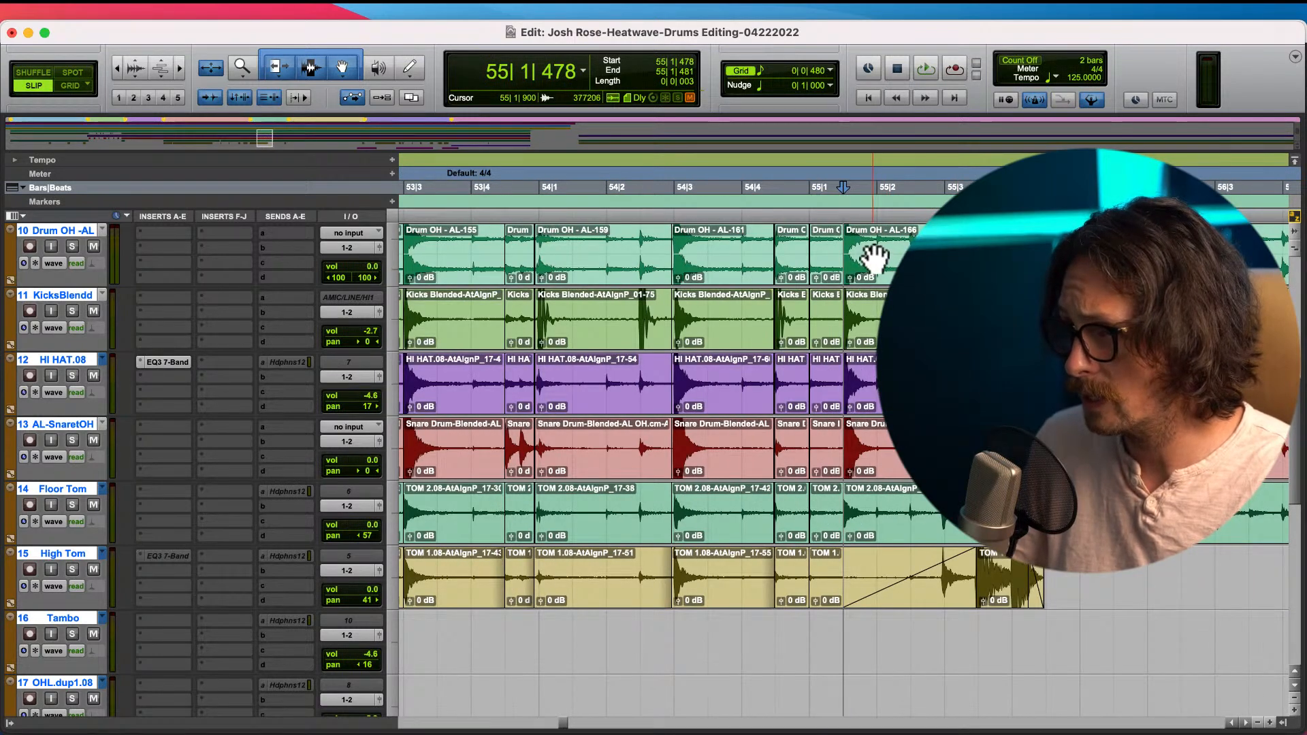
- Check the timing of the drum hit around 55|2|000 against the grid
click(874, 256)
key(t)
key(t)
key(t)
key(t)
key(r)
key(r)
key(r)
- Separate the drum tracks at 55|2|466, just before the kick transient
click(907, 271)
key(t)
key(t)
key(t)
key(t)
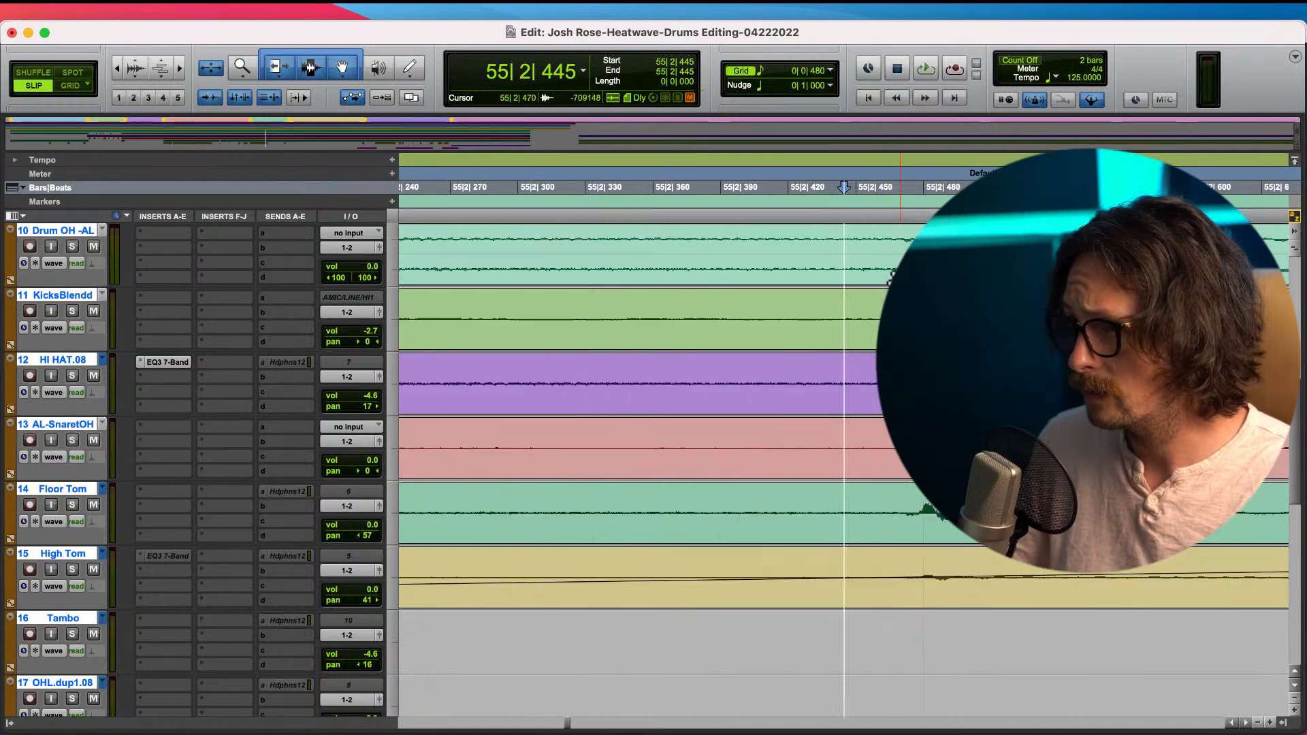
click(896, 251)
key(t)
key(t)
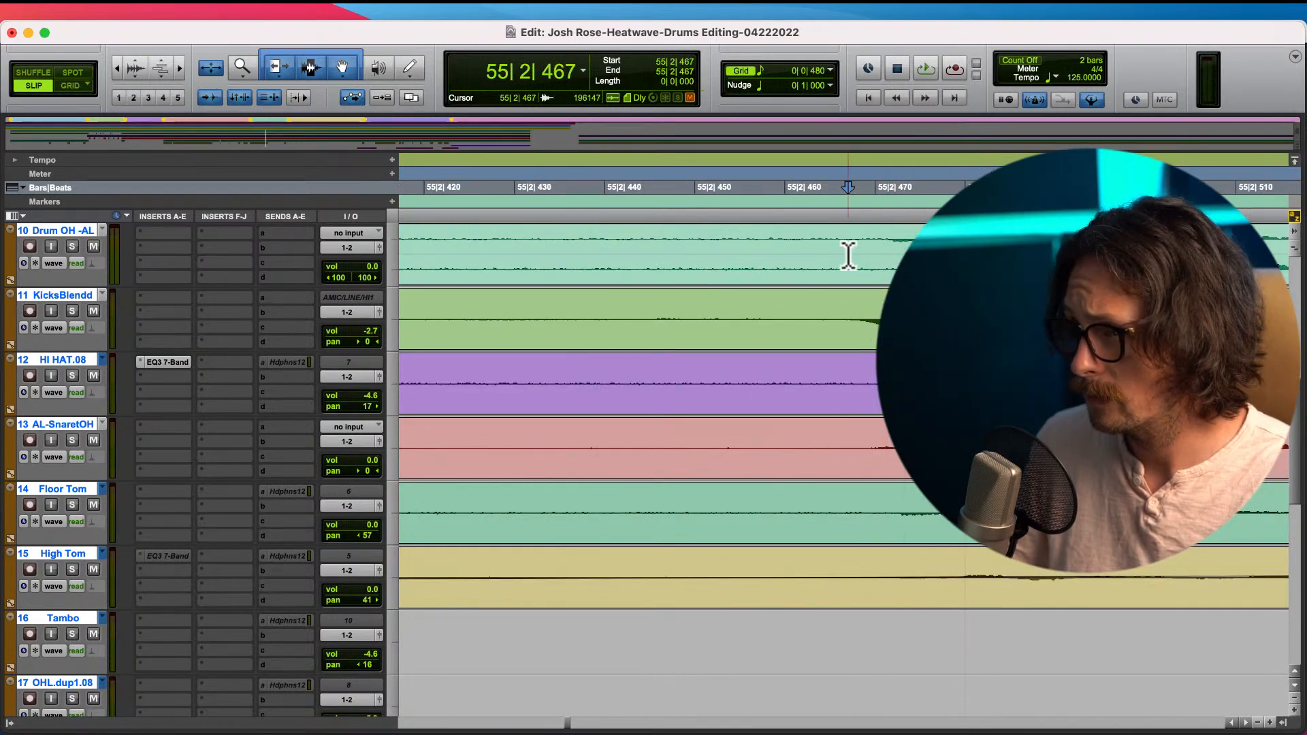
key(r)
key(r)
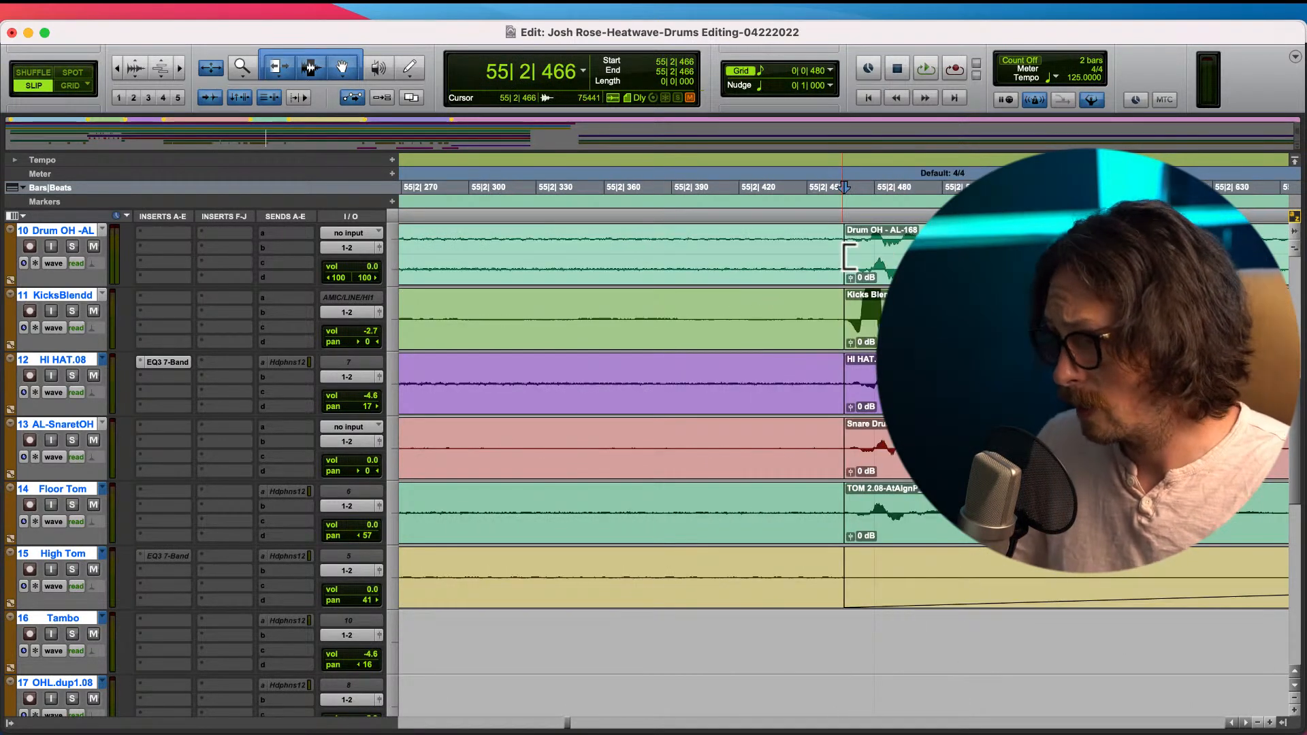
- Align the kick hit's clips to the 55|2|480 grid line and add a 3-tick crossfade at the cut, starting at 55|2|465
drag(865, 255, 889, 259)
drag(873, 332, 847, 342)
key(r)
key(r)
key(r)
key(r)
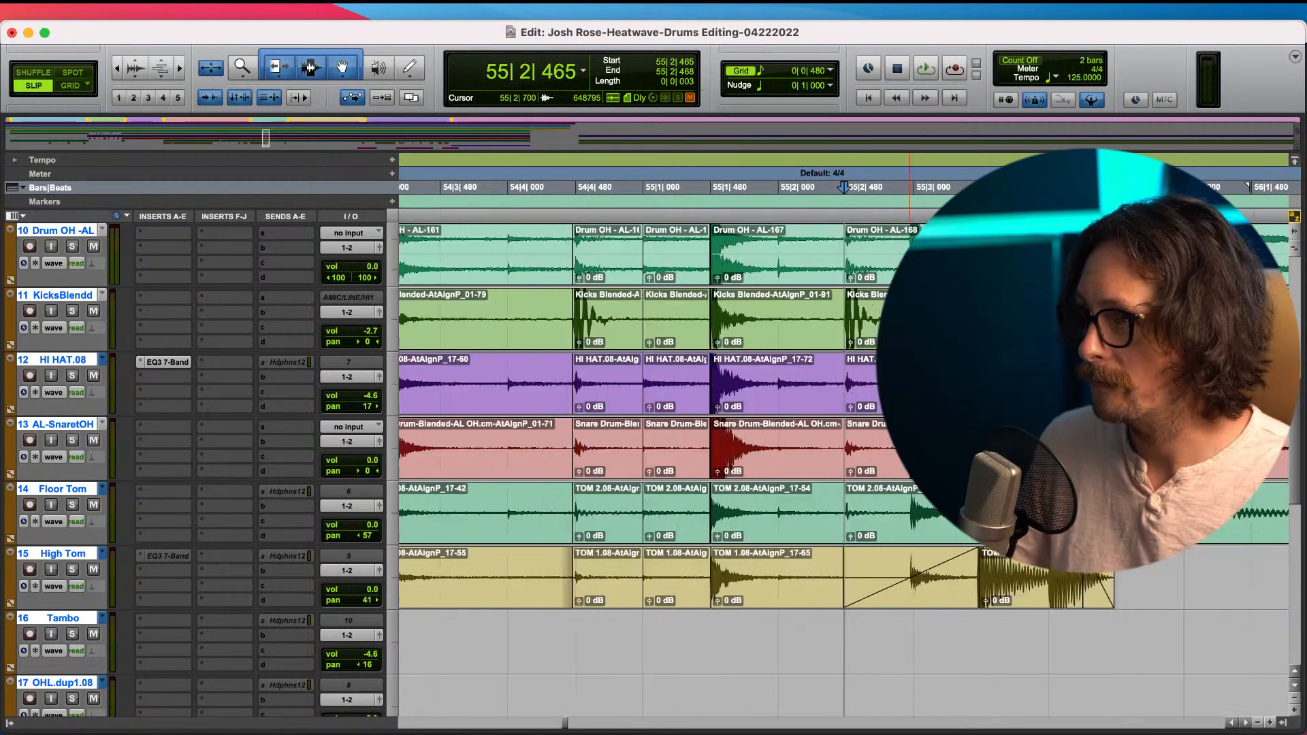
- Separate the drum tracks at 55|2|941, just before the snare transient
click(908, 230)
key(t)
key(t)
key(t)
key(t)
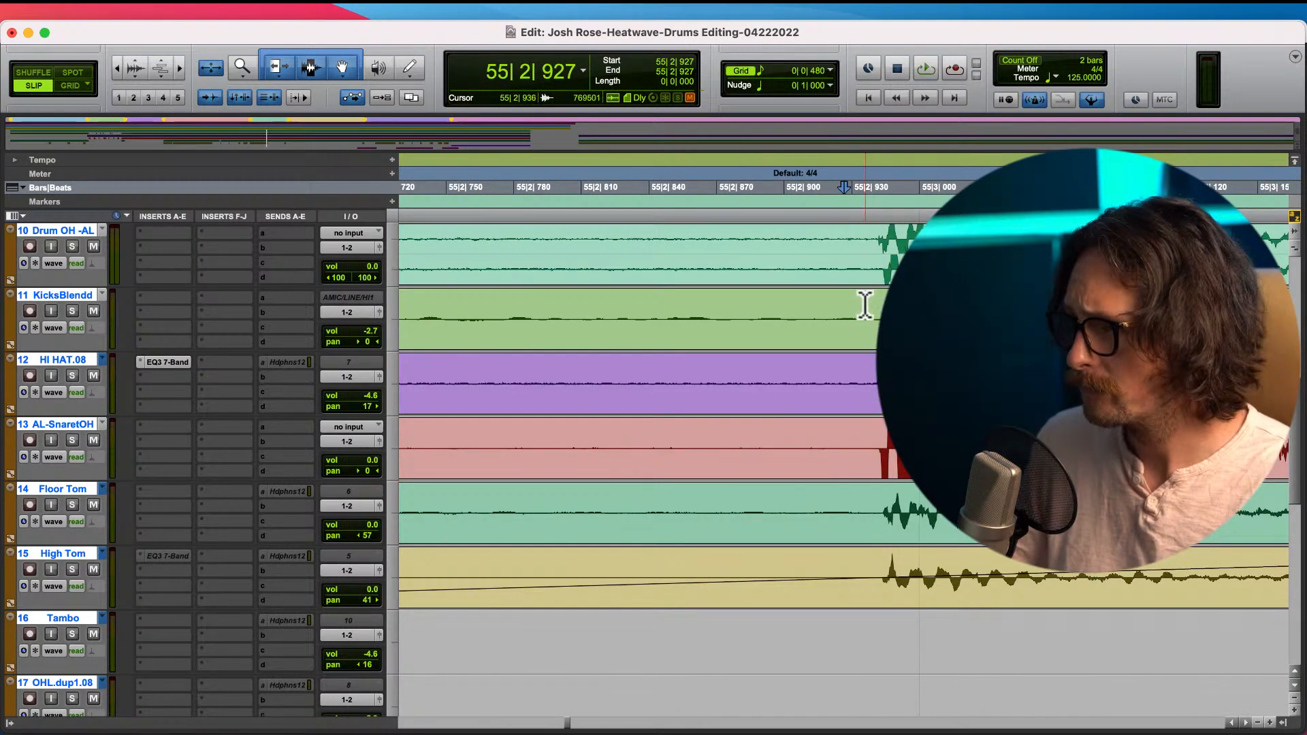
click(880, 252)
key(t)
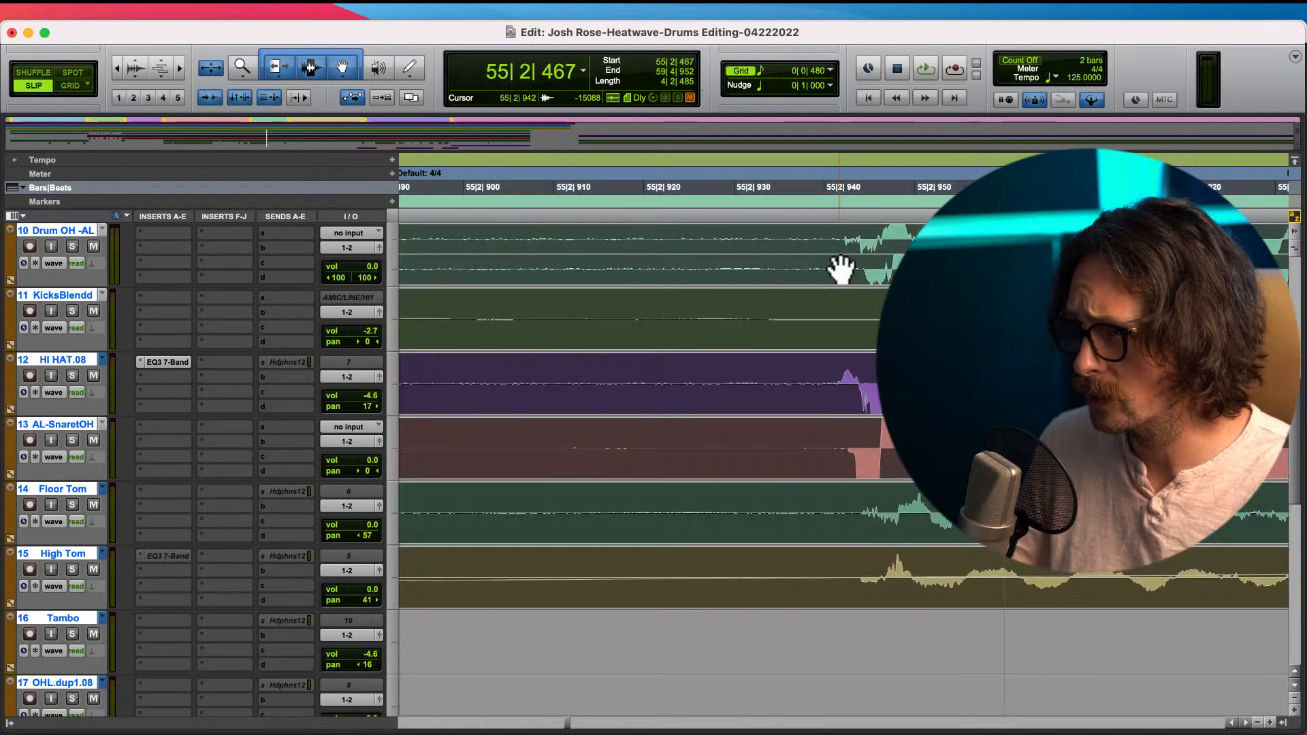
click(835, 249)
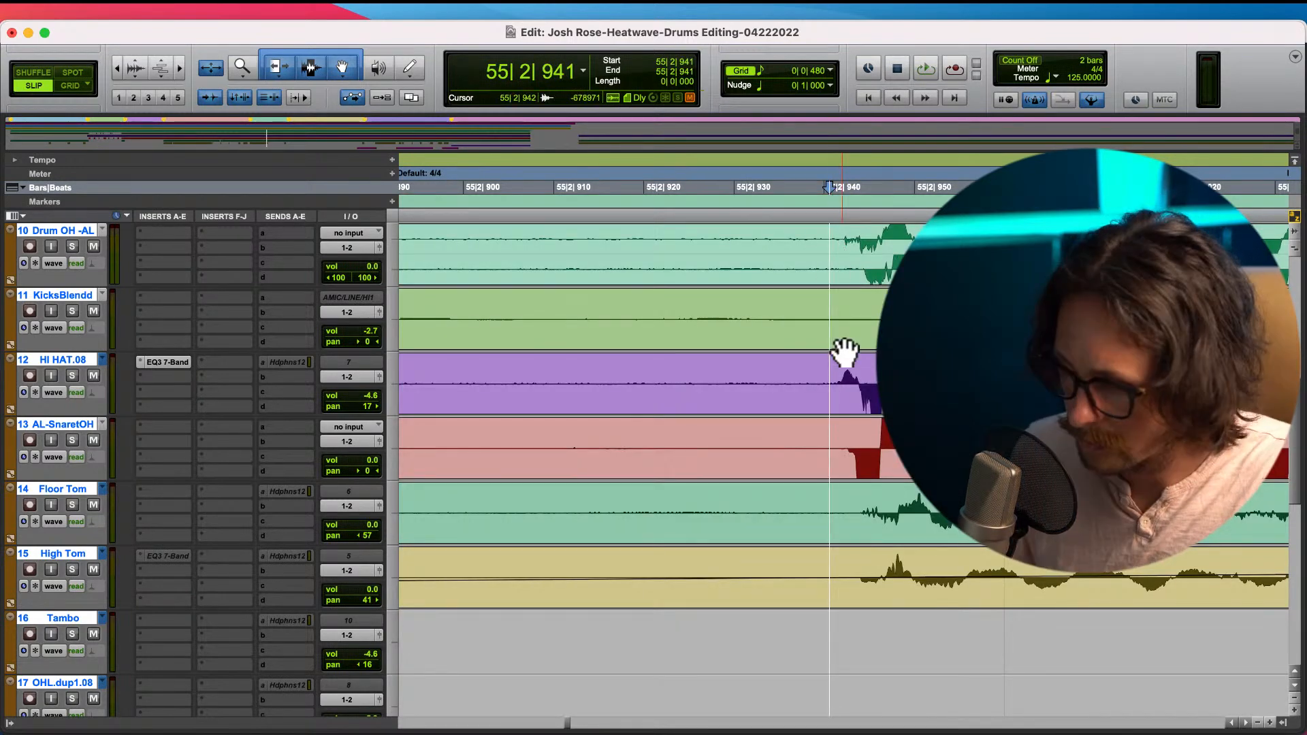
key(b)
key(r)
key(r)
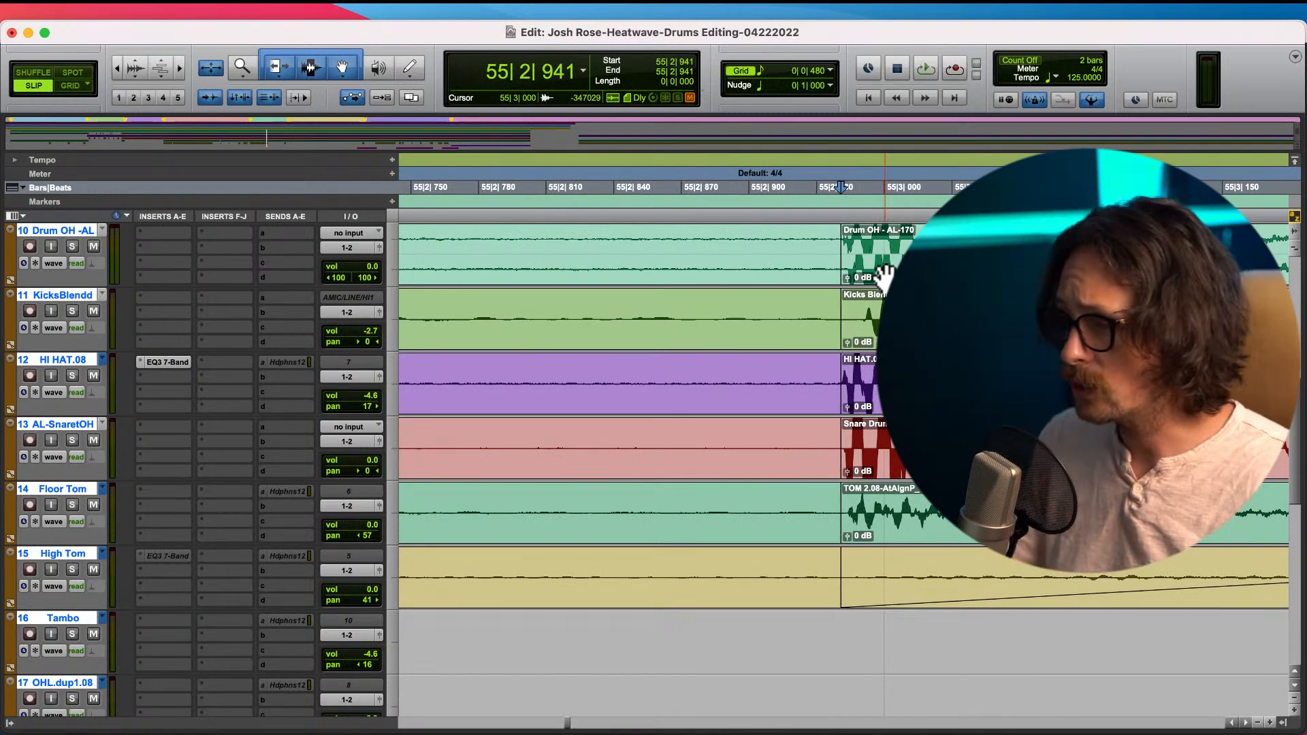
- Align the snare hit's clips to 55|3|000 and add a 2-tick crossfade at the cut, starting at 55|2|937
drag(884, 275, 835, 284)
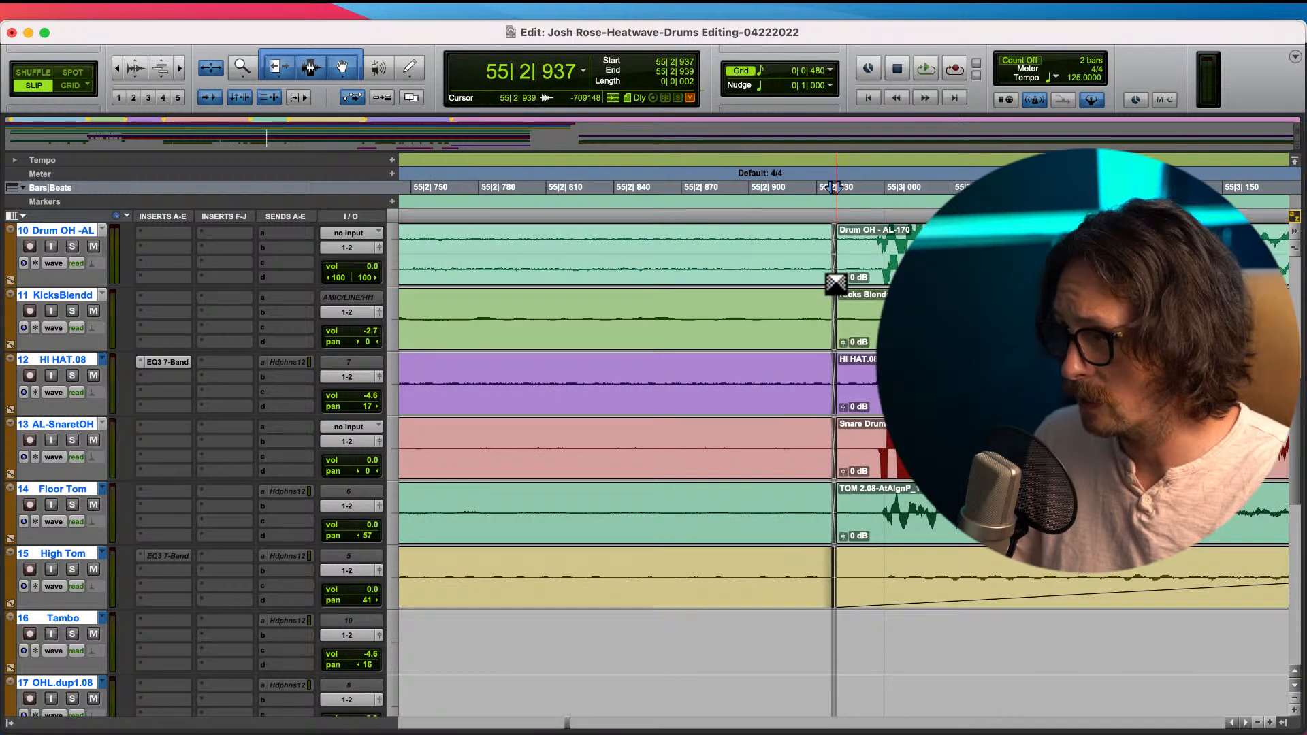
key(r)
key(r)
key(r)
key(r)
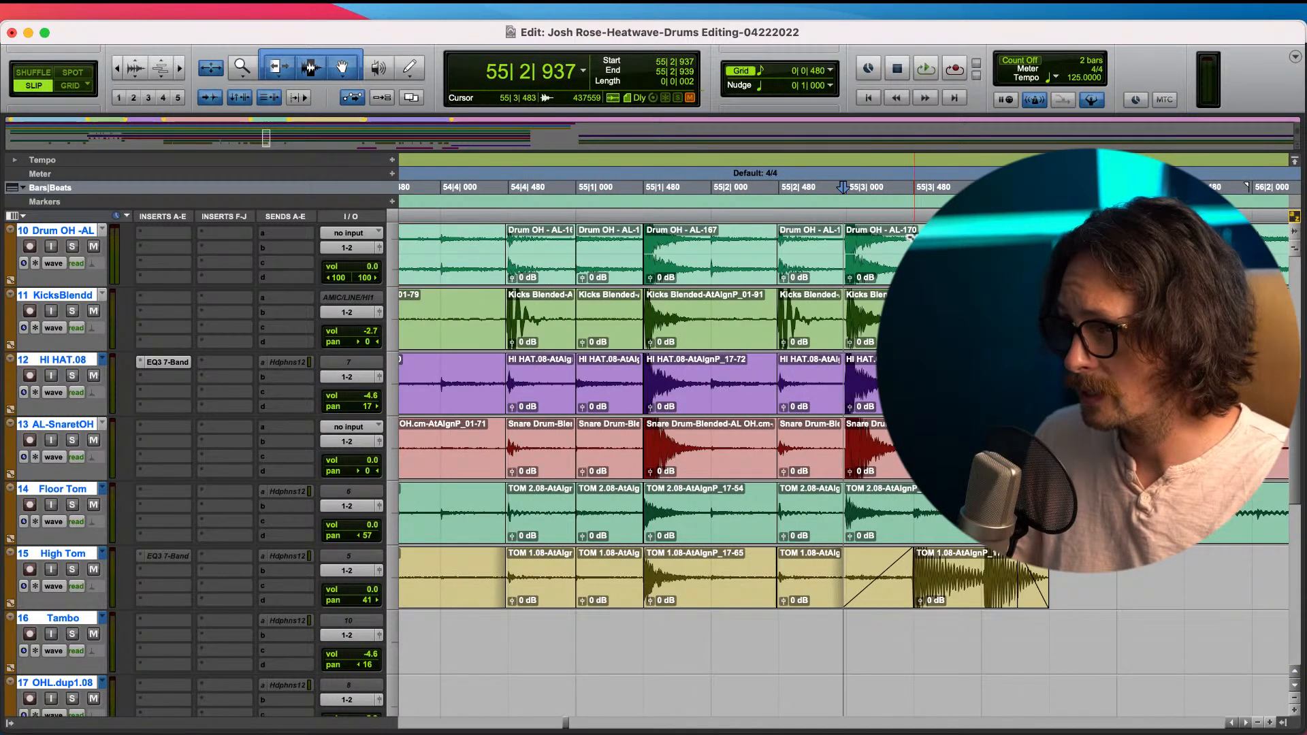
- Examine the timing of the high tom hit at 55|3|480 against the grid across the drum tracks
click(914, 239)
key(t)
key(t)
key(t)
key(t)
key(t)
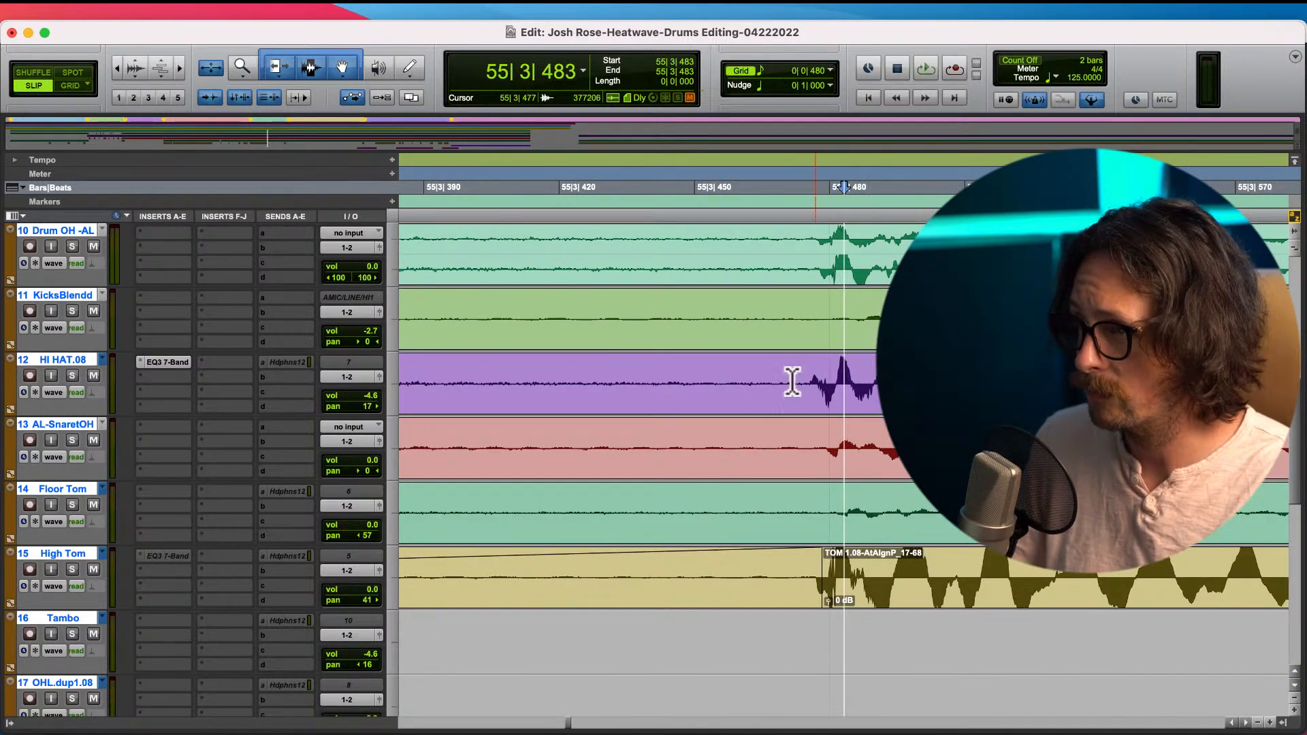
key(r)
key(r)
key(r)
key(r)
key(t)
key(t)
key(t)
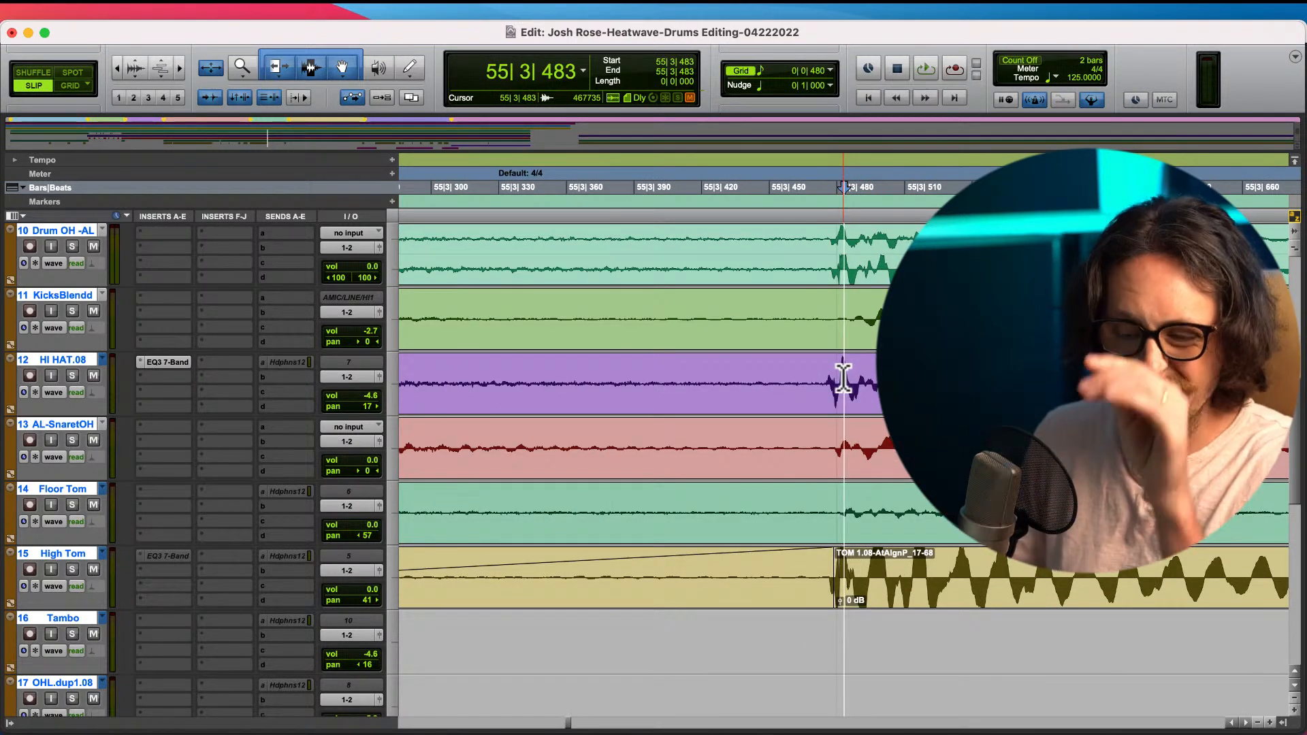
key(r)
key(r)
key(r)
key(r)
key(r)
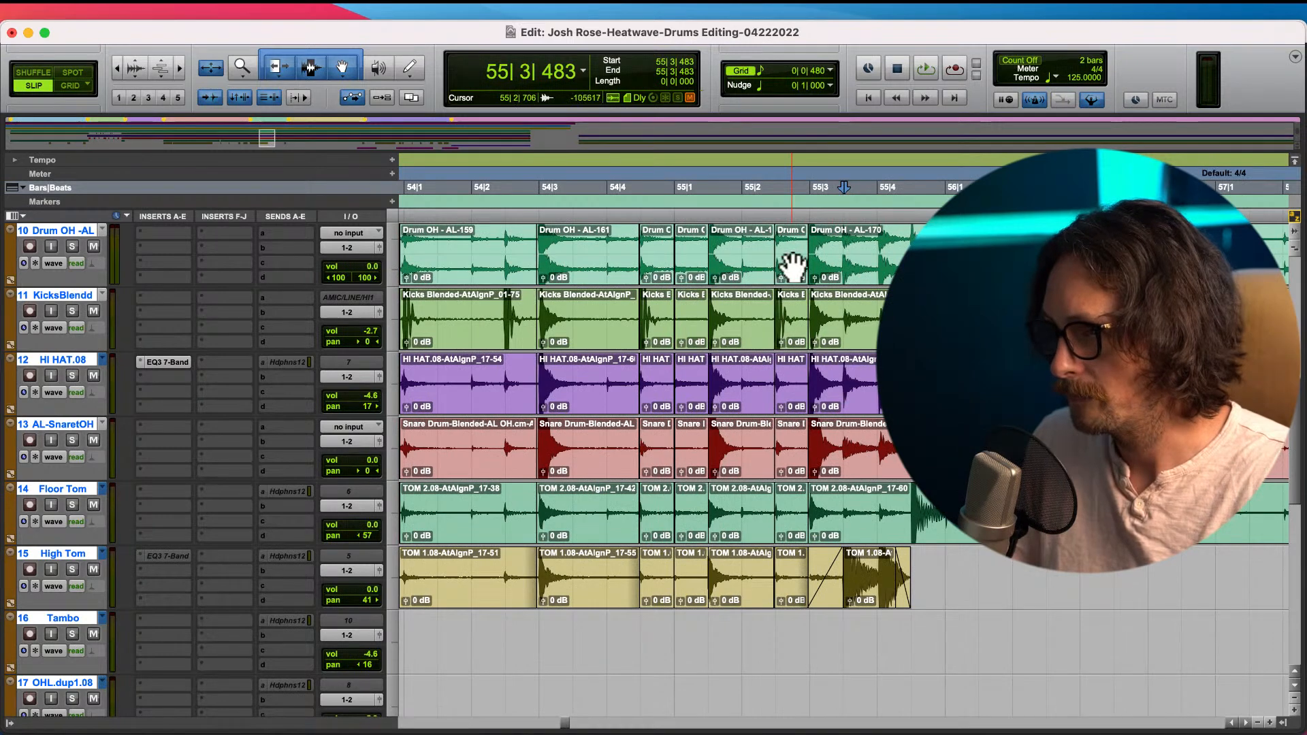
click(838, 270)
key(t)
key(t)
key(t)
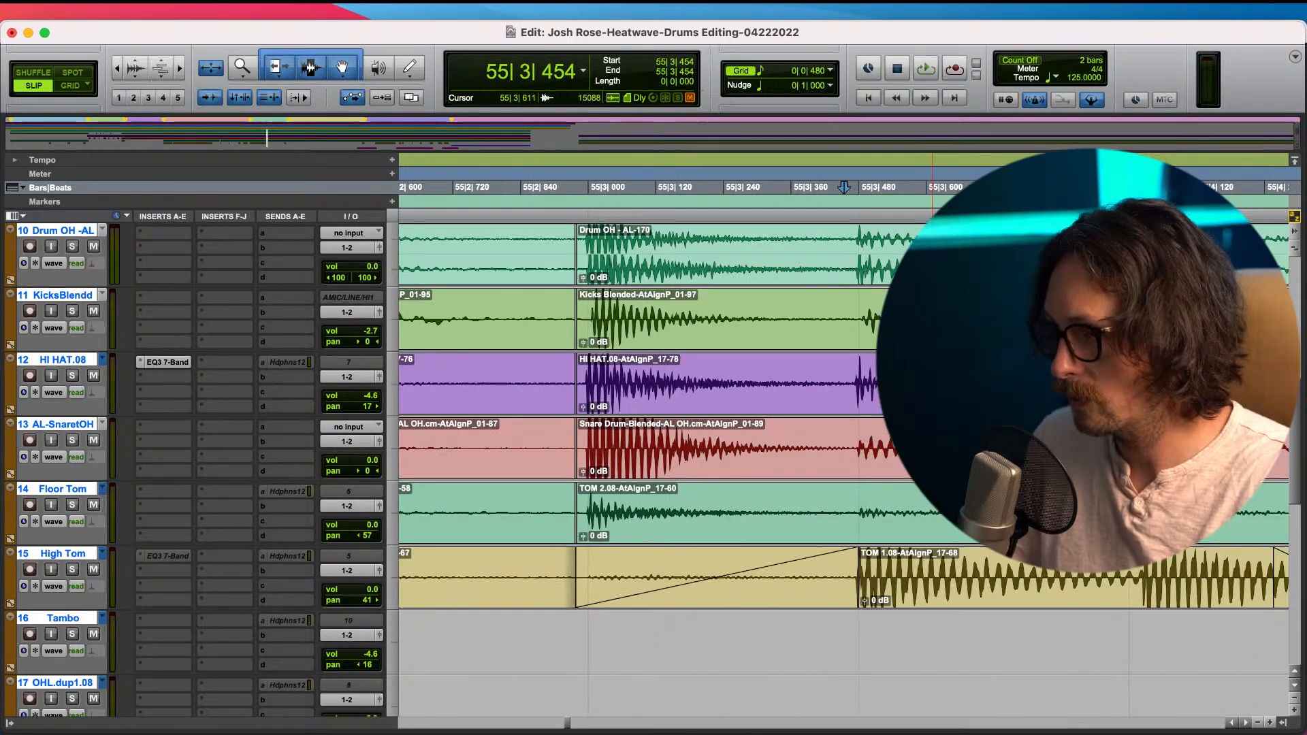
- Jump from transient to transient through the drum hits, starting from 55|3|924
key(r)
key(r)
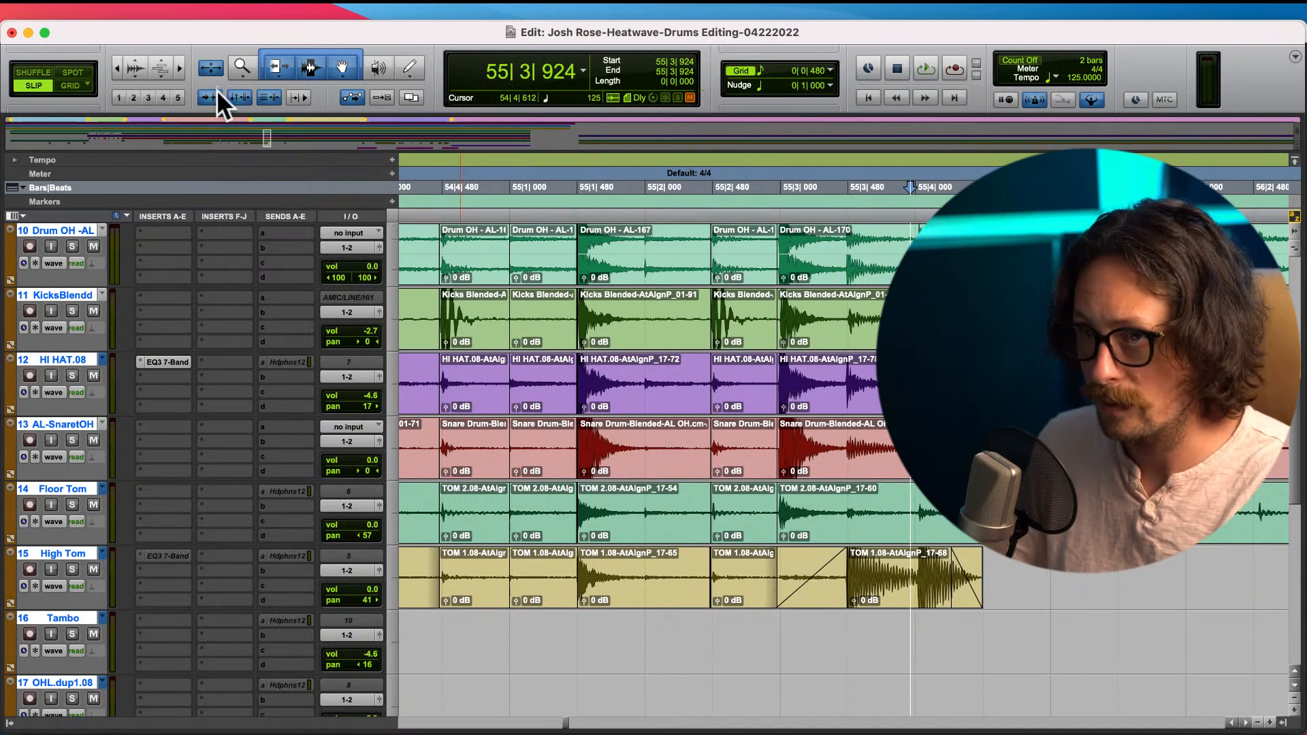
key(Tab)
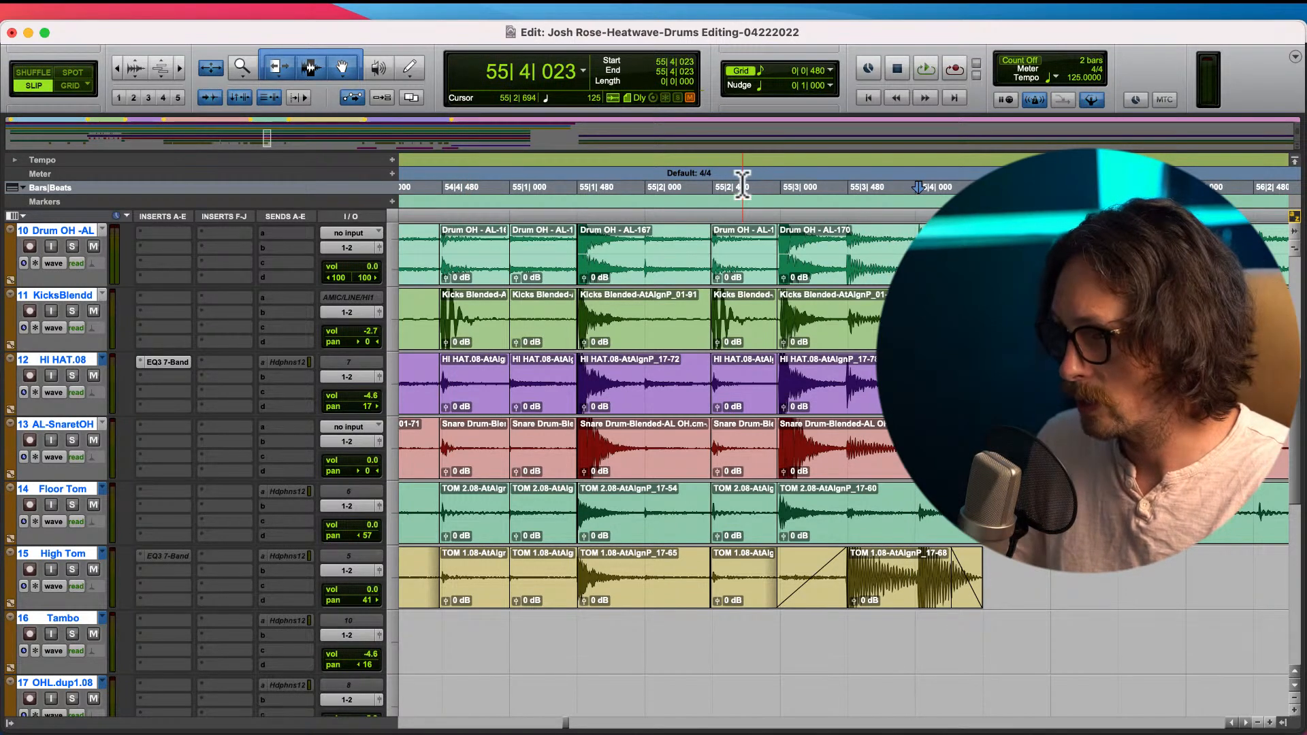
key(Tab)
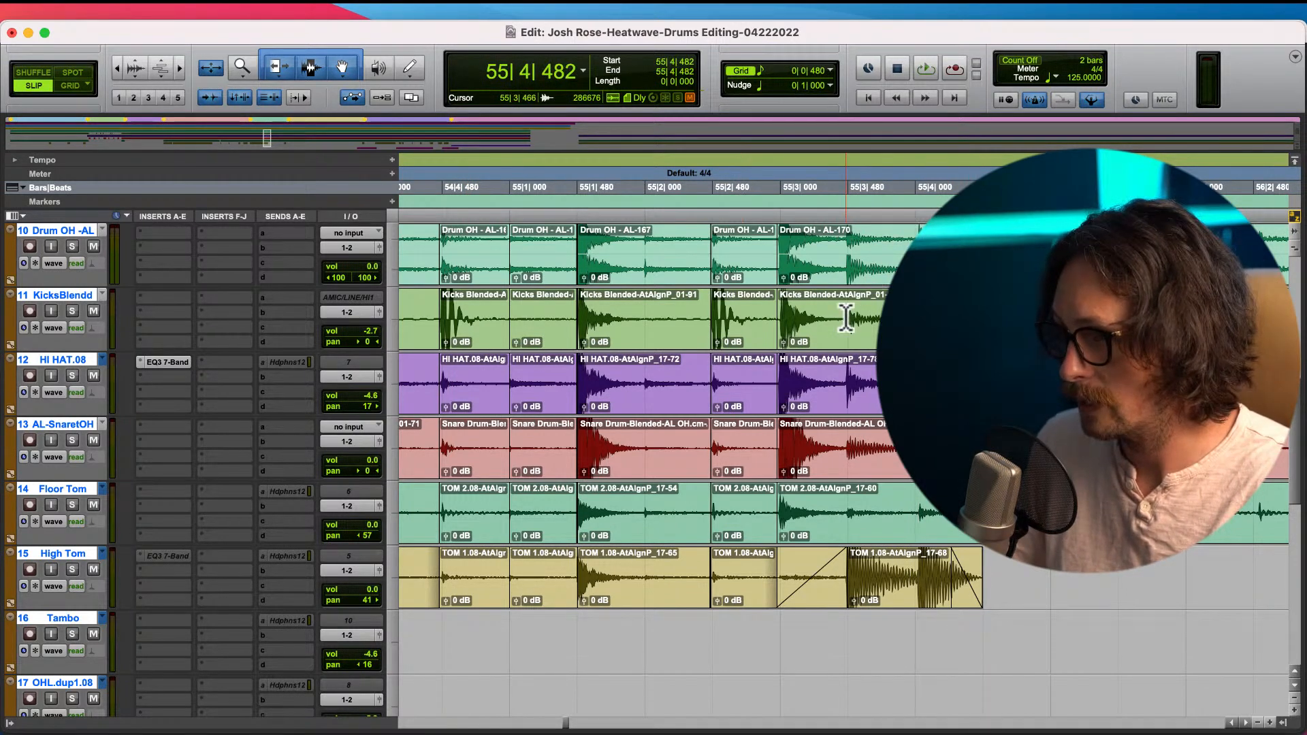
key(Tab)
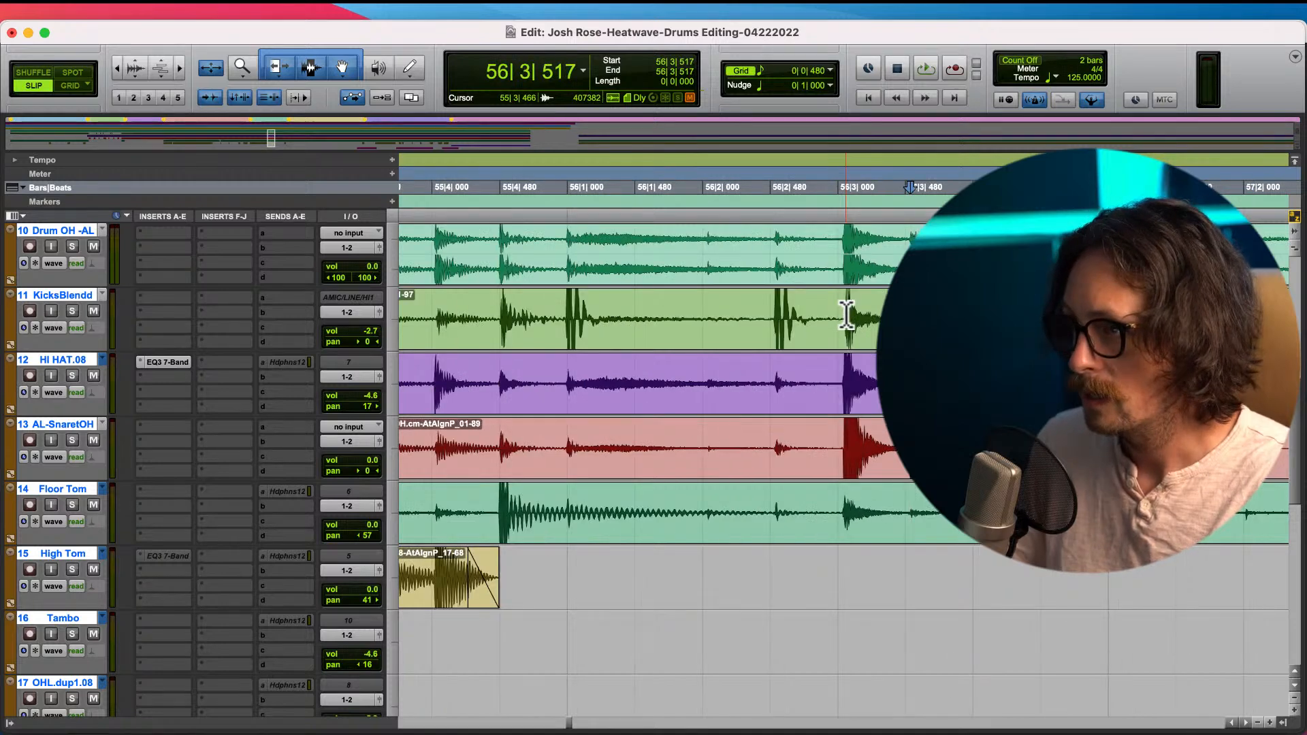
key(r)
key(r)
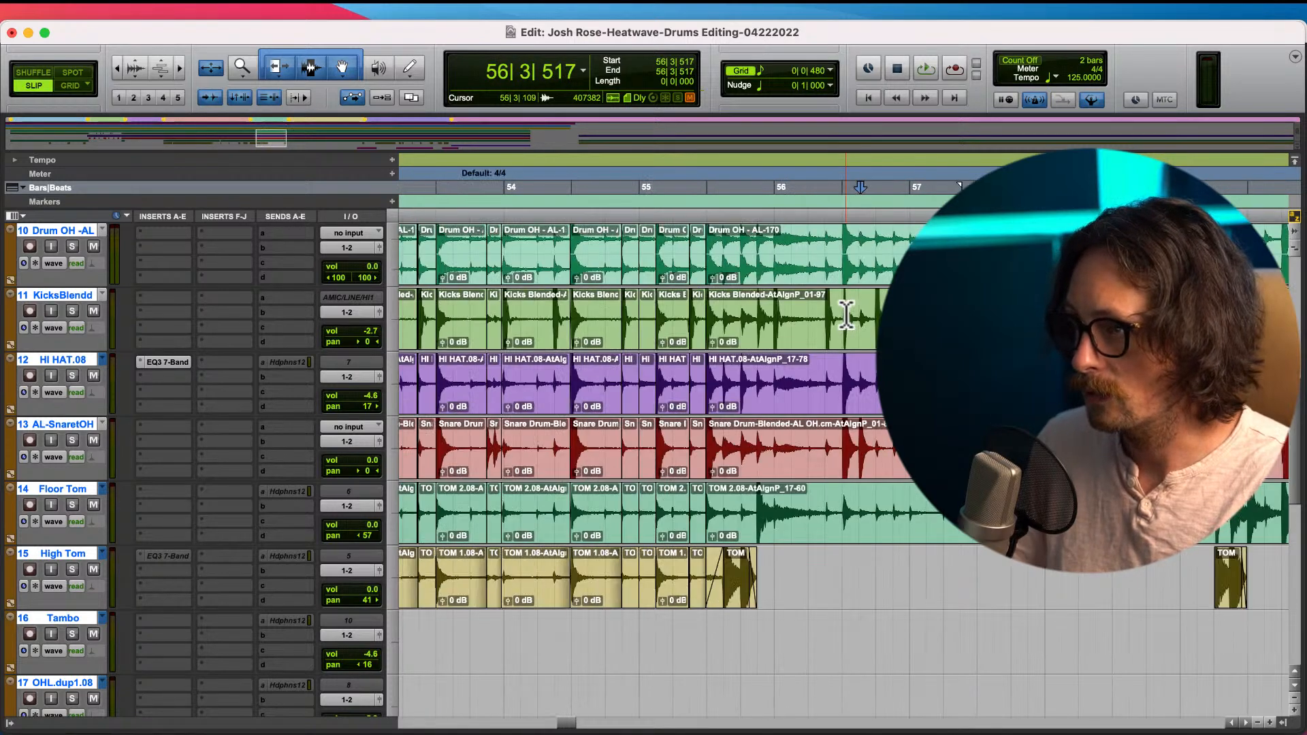
- Separate the drum tracks at 55|4|018, just before the high tom and hi-hat transients
click(723, 251)
key(t)
key(t)
key(t)
key(t)
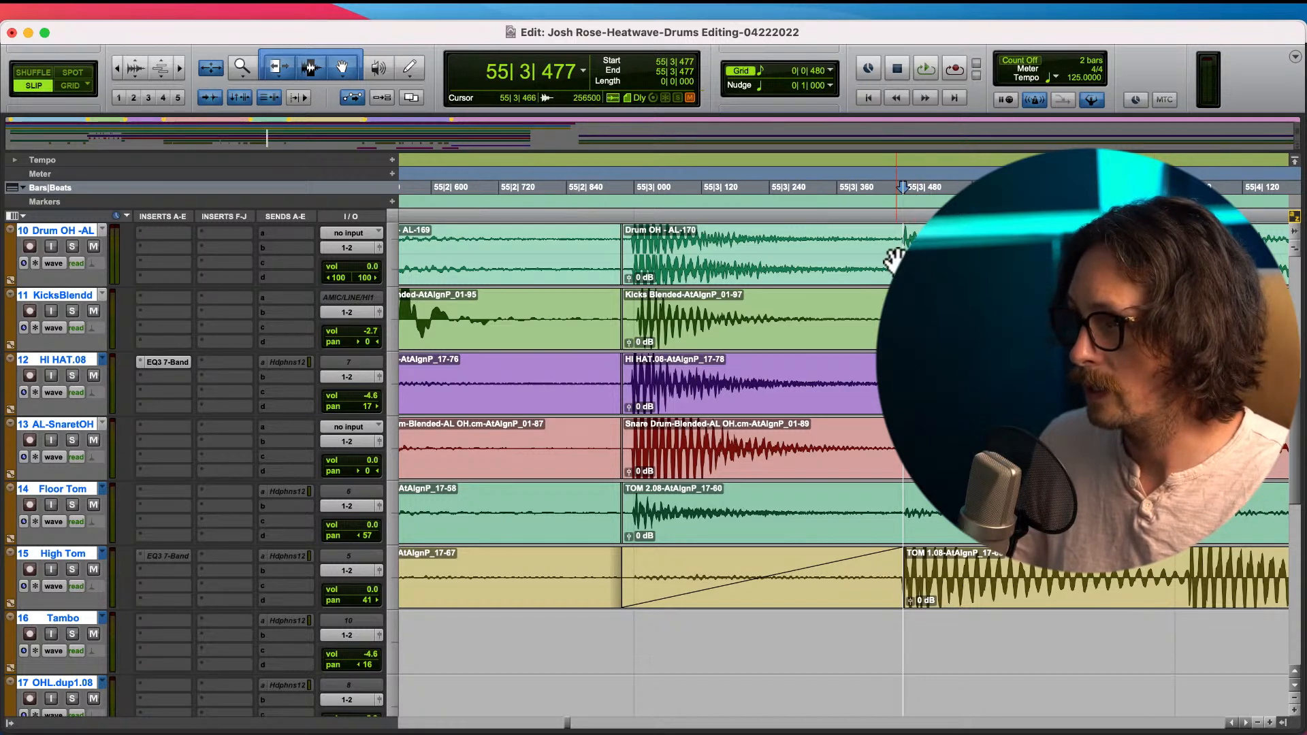
key(Tab)
key(t)
key(t)
key(t)
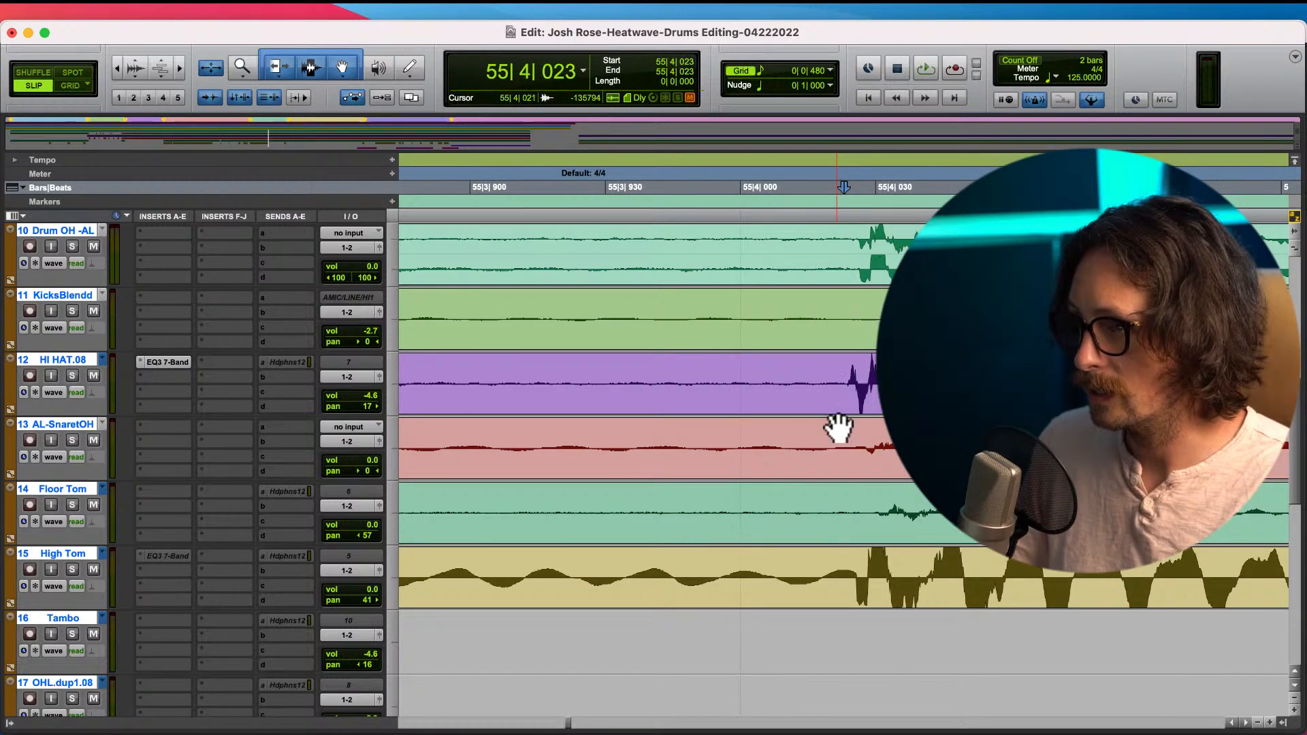
click(823, 248)
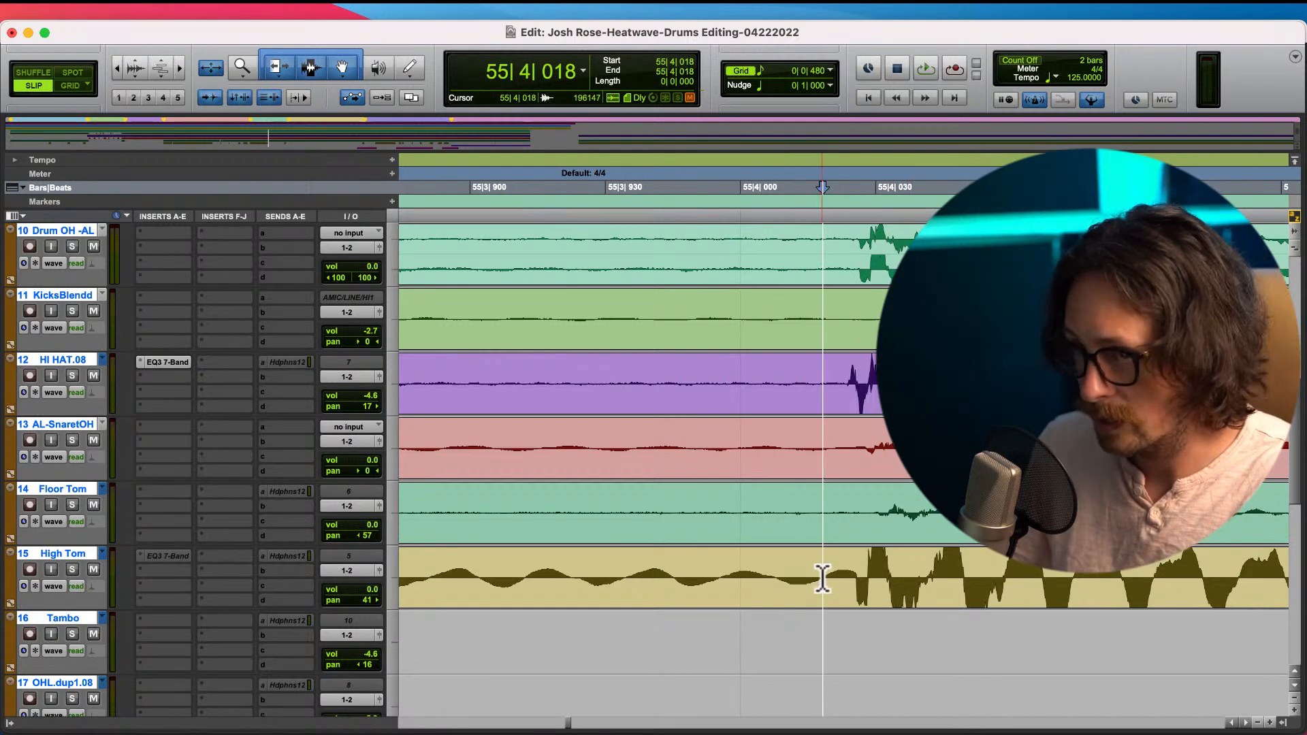
key(super+e)
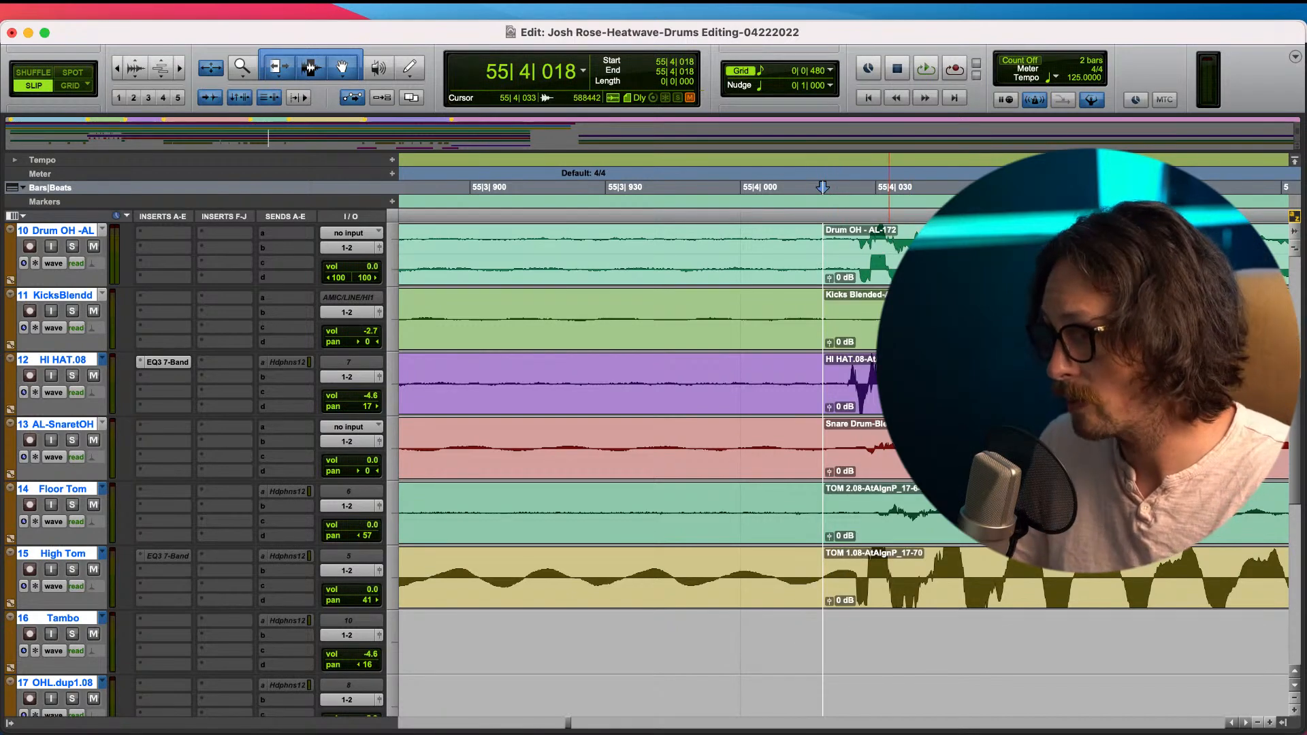
- Align the separated high tom hit to 55|4|000 and add a 4-tick crossfade at the cut, starting at 55|3|955
drag(905, 412, 736, 395)
key(r)
key(r)
key(r)
key(r)
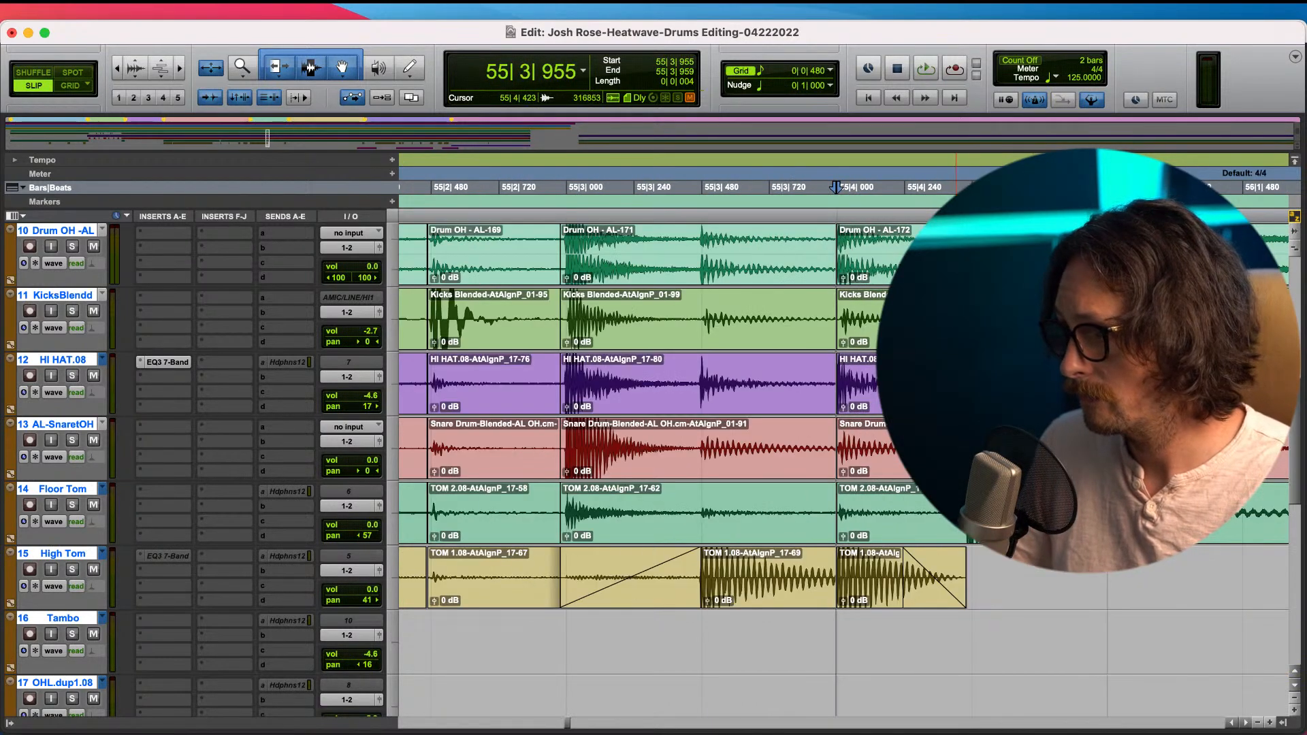
- Separate the drum tracks just before the floor tom transient ahead of 55|4|480
click(961, 374)
key(t)
key(t)
key(t)
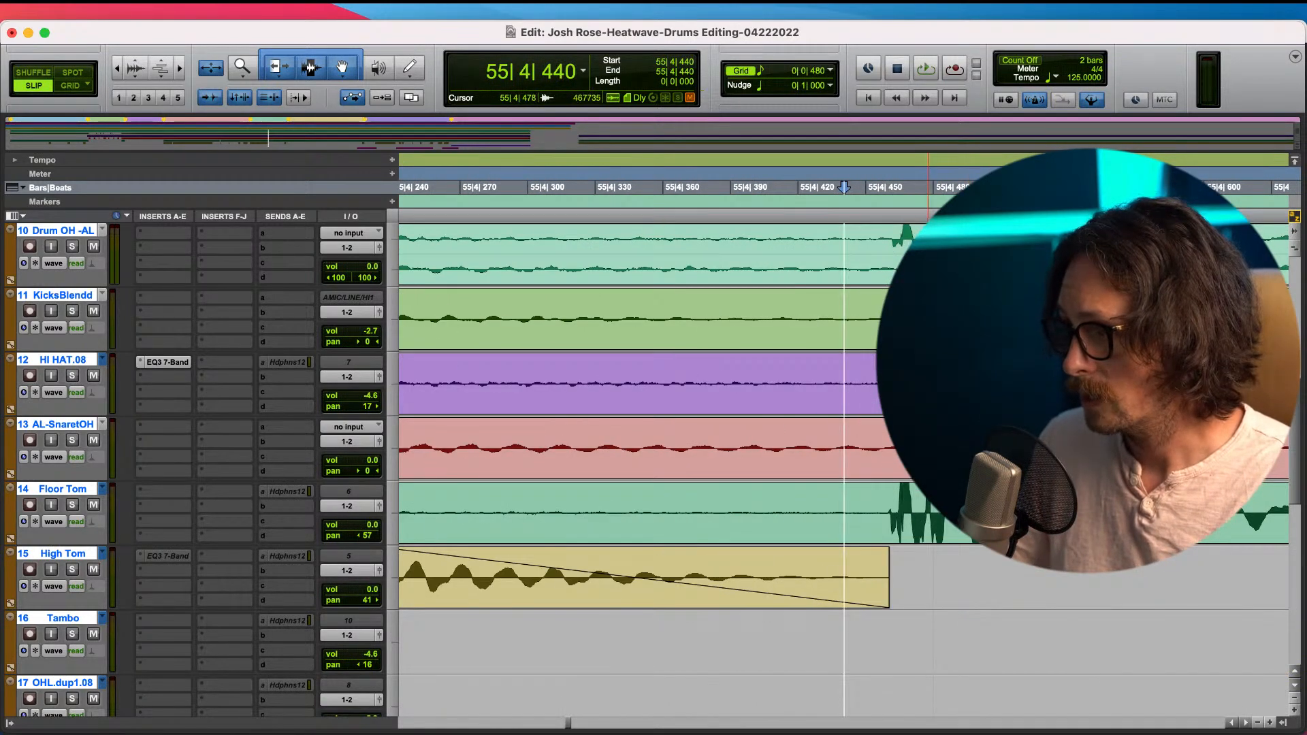
click(895, 241)
key(t)
key(t)
click(834, 251)
key(b)
- Move the floor tom hit's clips to start at 55|4|474 and extend their start back to close the gap
key(r)
drag(912, 272, 975, 272)
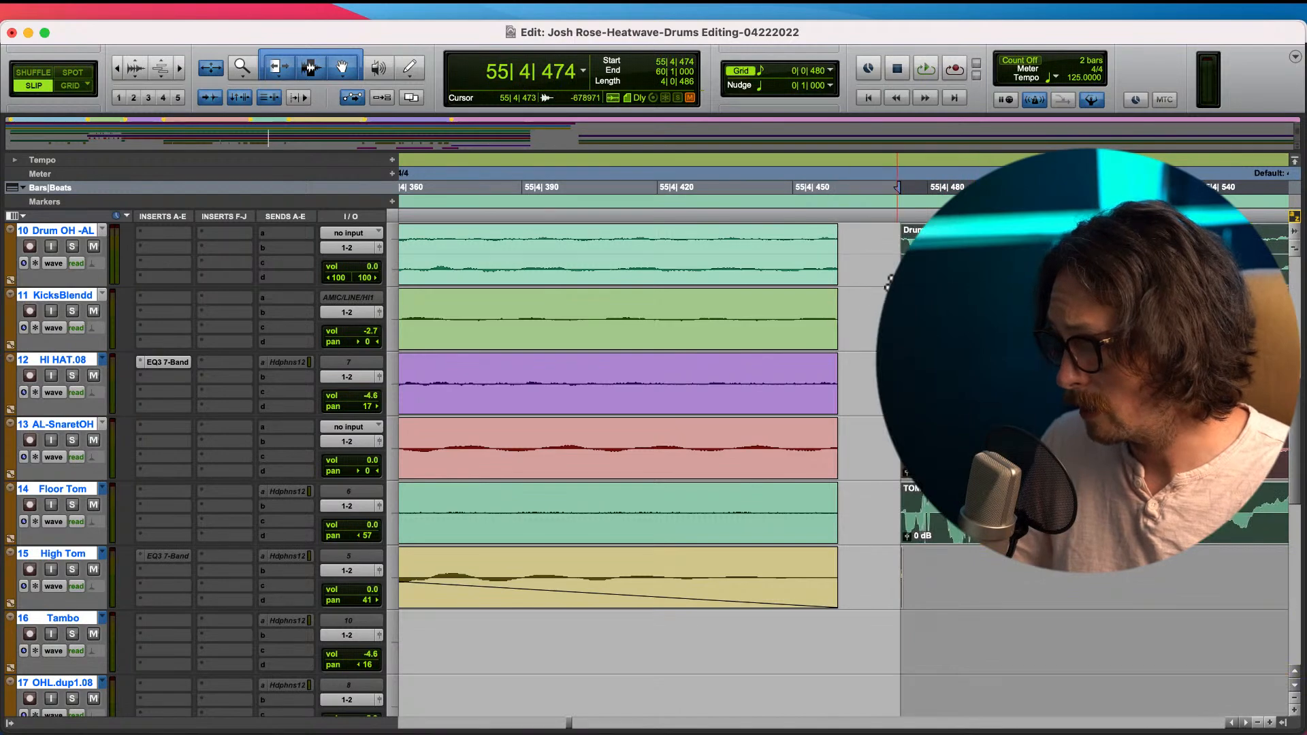
drag(893, 272, 833, 281)
- Crossfade the drum clips at the cut before 55|4|480, from 55|4|458 to 55|4|461
click(833, 280)
key(r)
key(r)
key(r)
key(r)
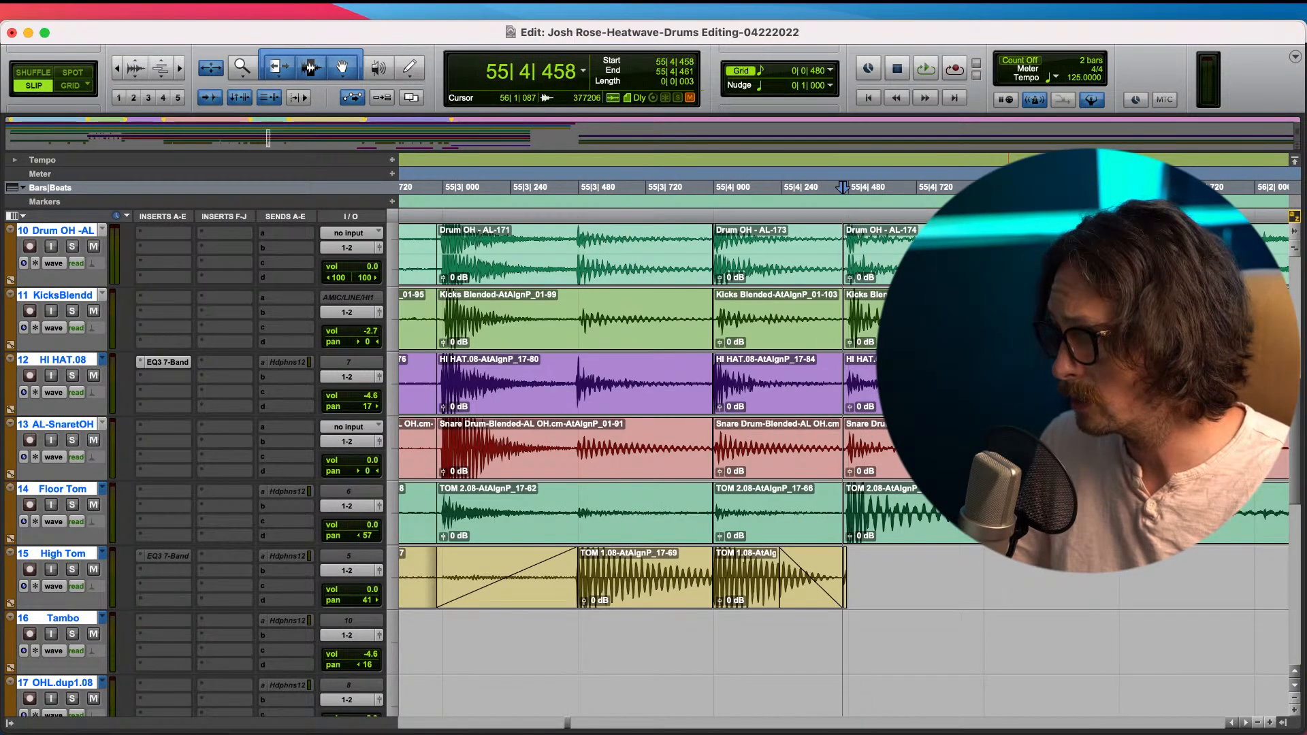
- Separate the drum tracks at 55|4|945, just before the kick transient leading into bar 56
click(979, 272)
key(t)
key(t)
key(t)
key(t)
click(851, 249)
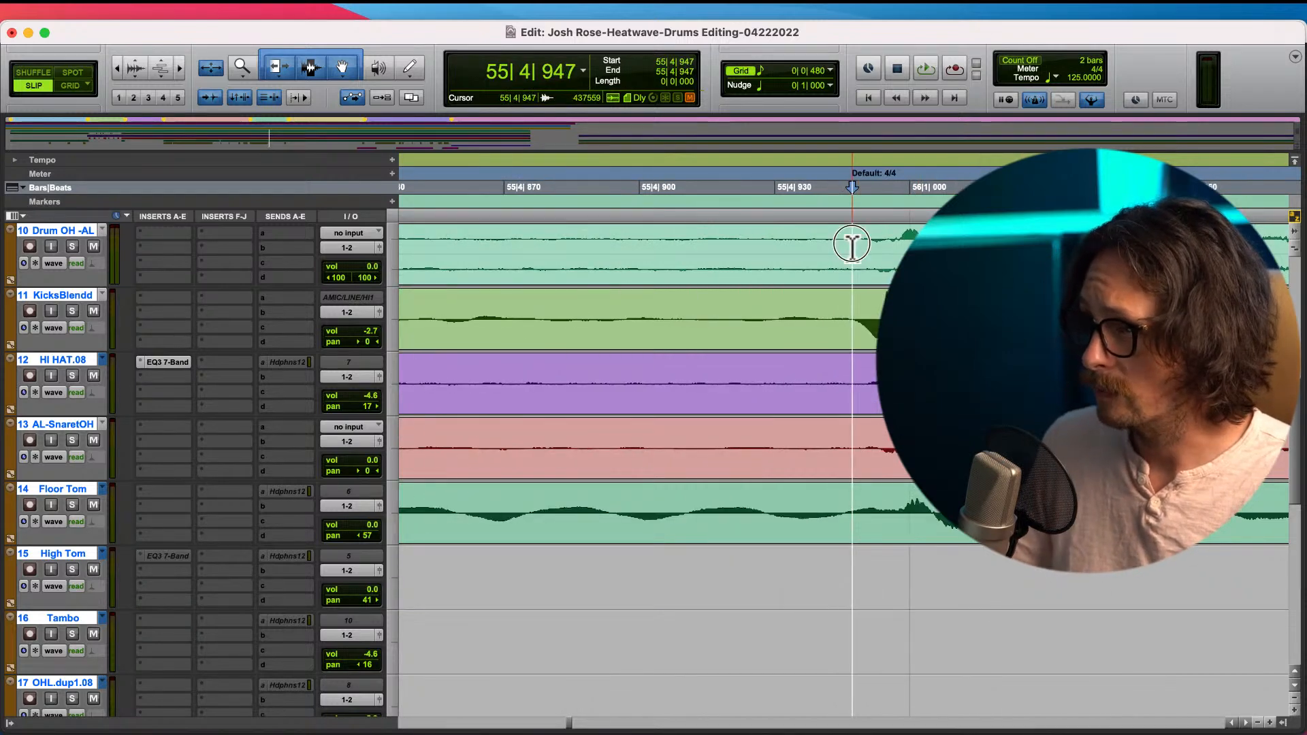
click(842, 248)
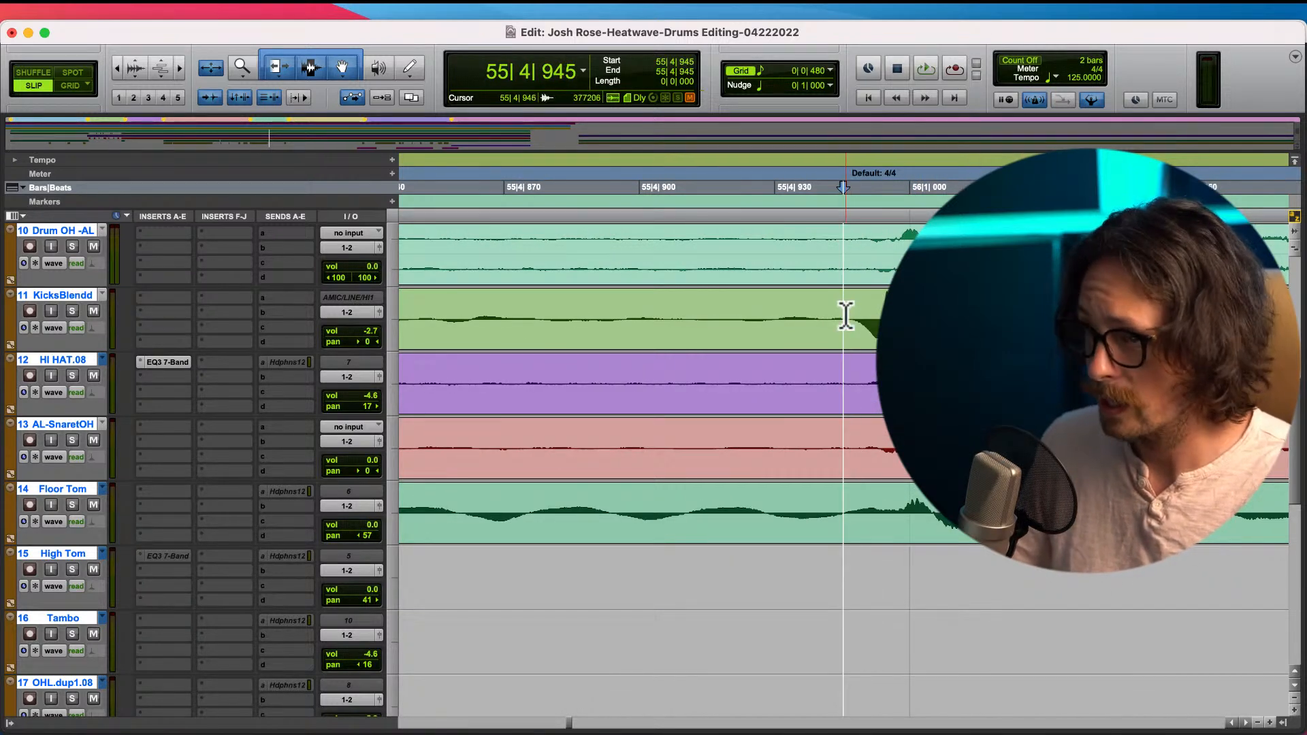
key(b)
- Align the kick hit's clips to the bar 56 downbeat and crossfade the cut from 55|4|943 to 55|4|946
drag(887, 334, 846, 341)
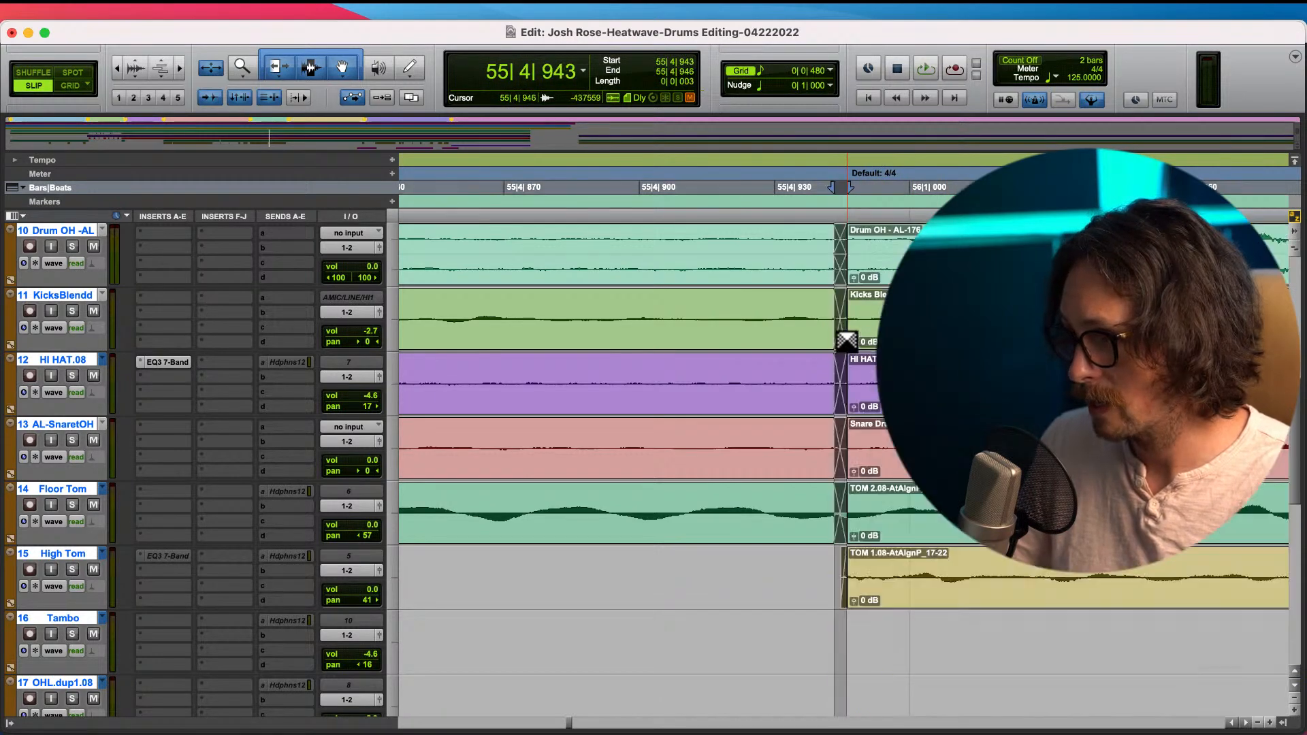
key(r)
key(r)
key(r)
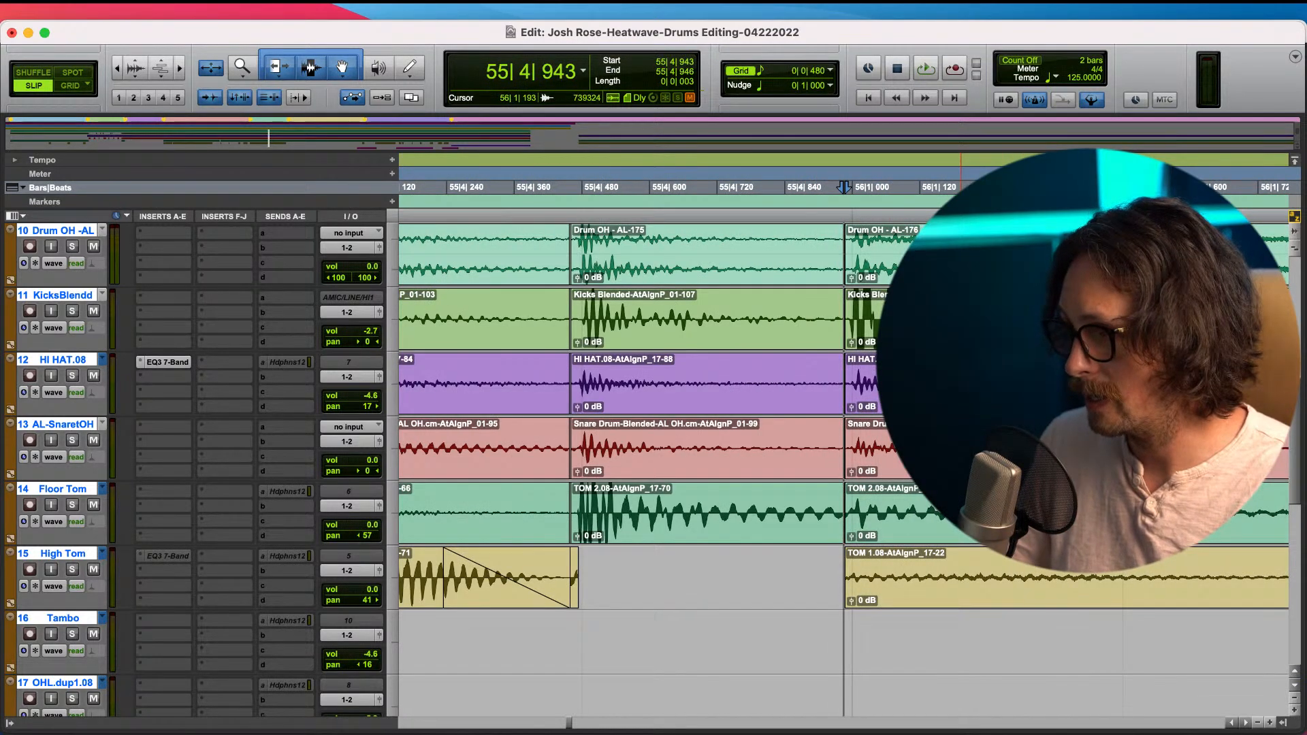
- Check the timing of the drum hit around 56|2|000 against the grid
key(r)
key(r)
click(982, 340)
key(t)
key(t)
key(t)
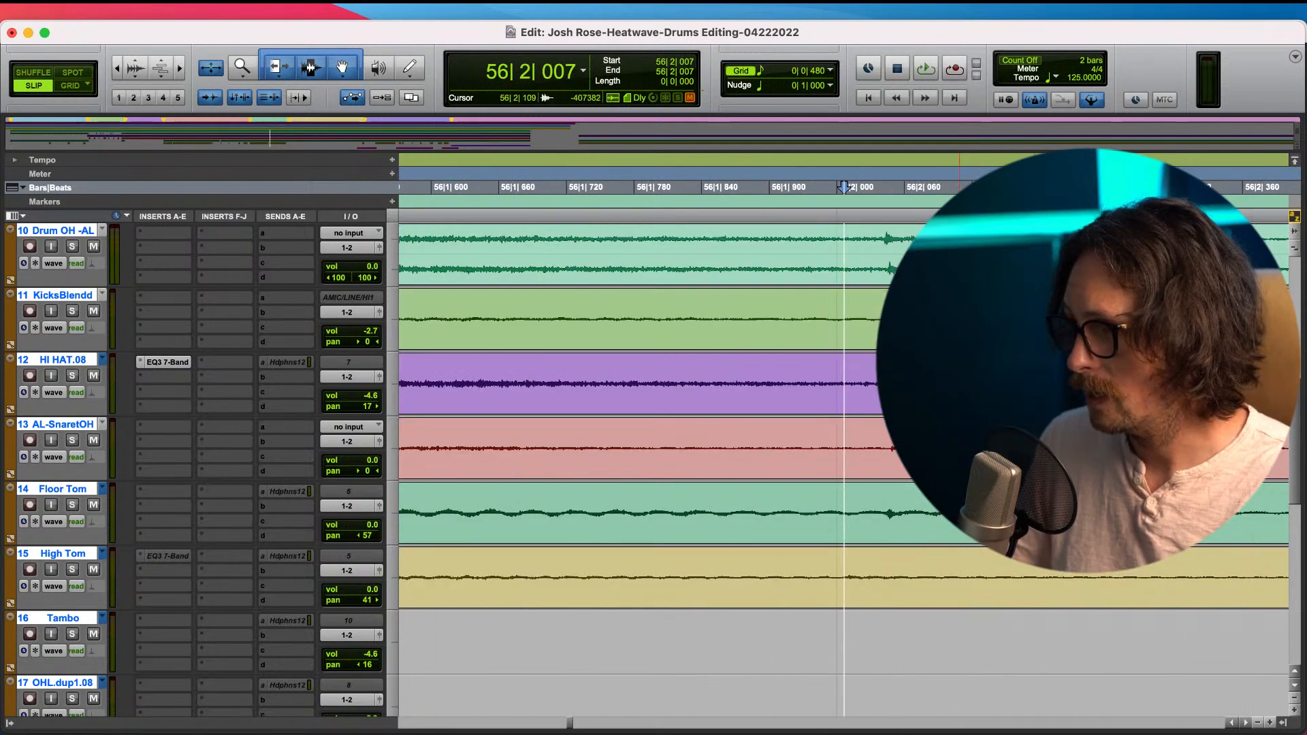
key(r)
key(r)
key(r)
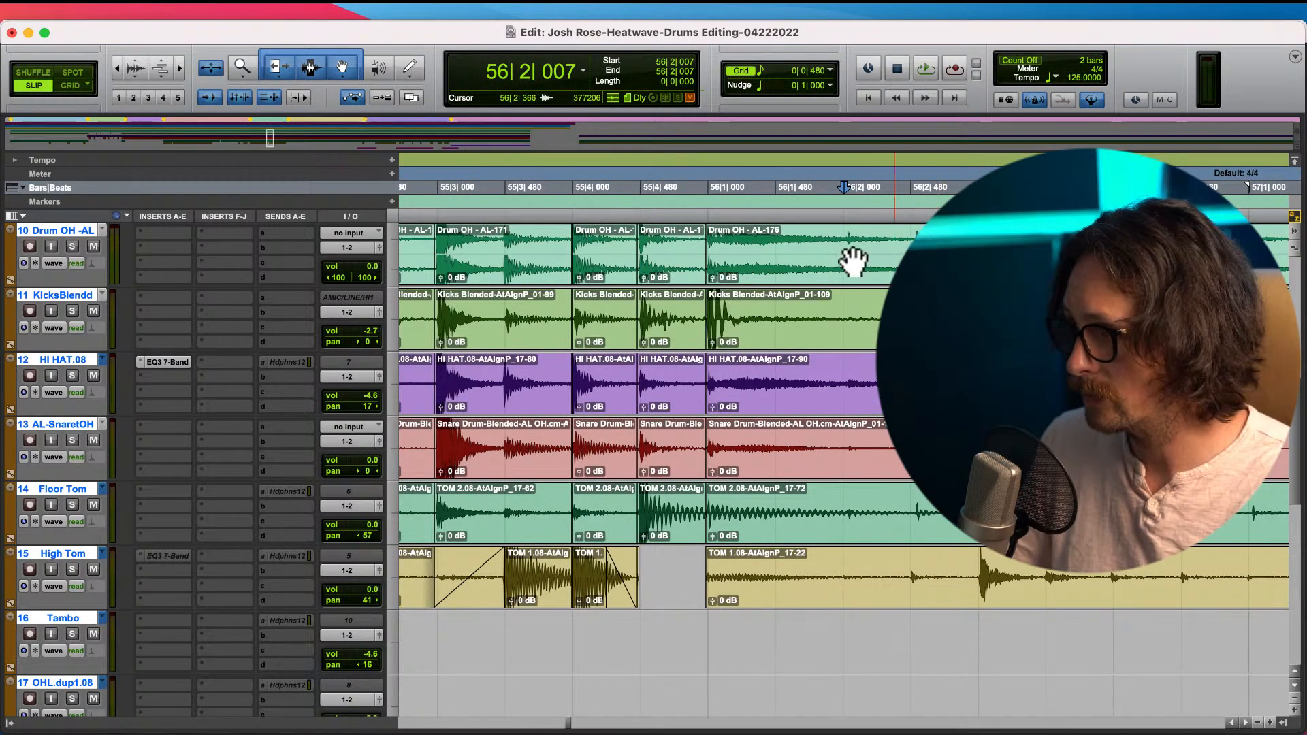
- Separate and align the kick hit near 56|2|480 to the grid across the drum tracks, and crossfade the cut from 56|2|448 to 56|2|455
key(t)
key(t)
key(t)
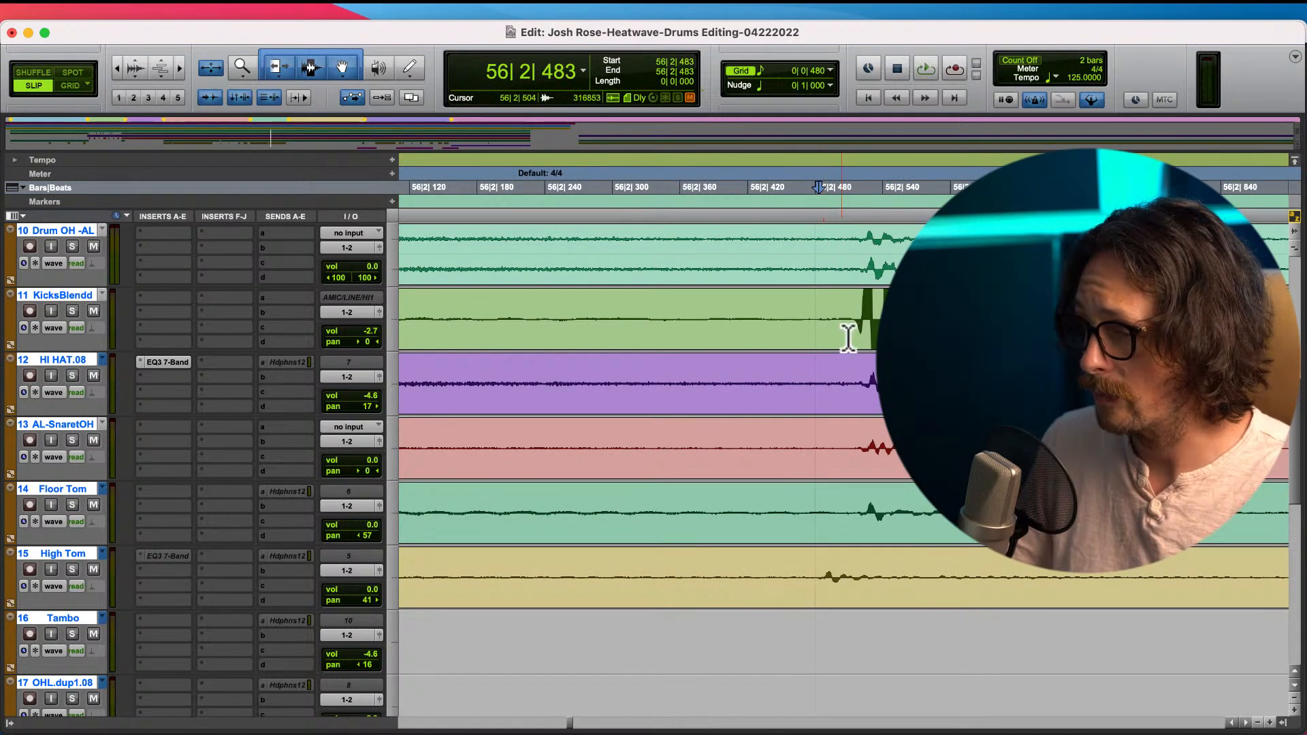
key(b)
drag(934, 374, 898, 374)
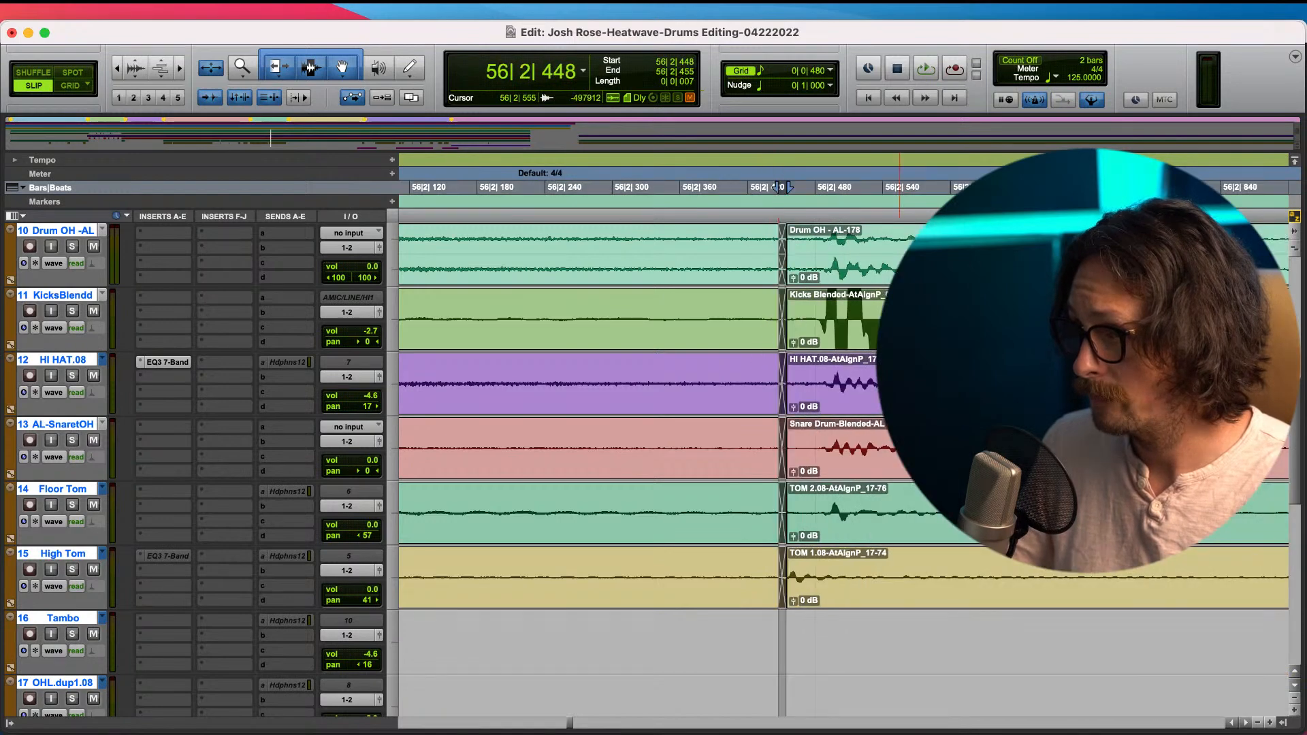
- Check the high tom's timing against the other drum tracks at the snare hit near 56|3|000
key(r)
key(r)
key(r)
click(910, 238)
key(t)
key(t)
key(t)
key(t)
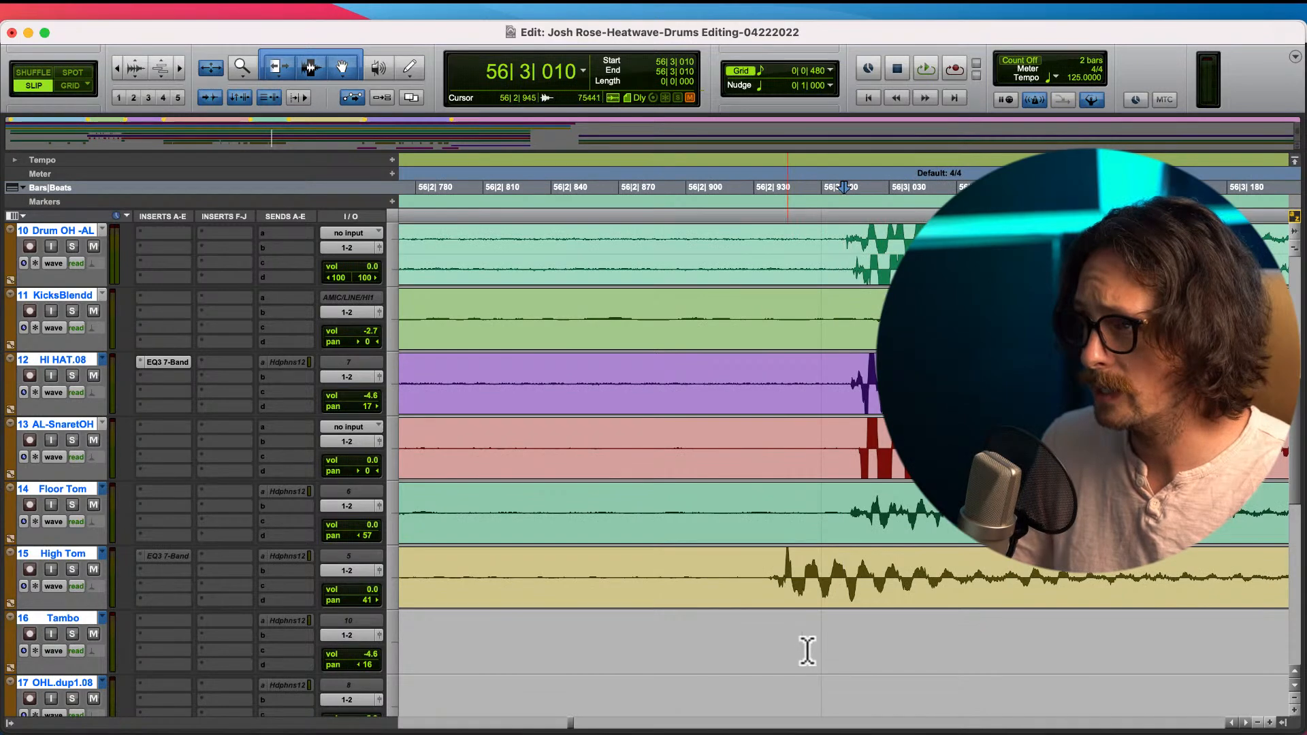
key(r)
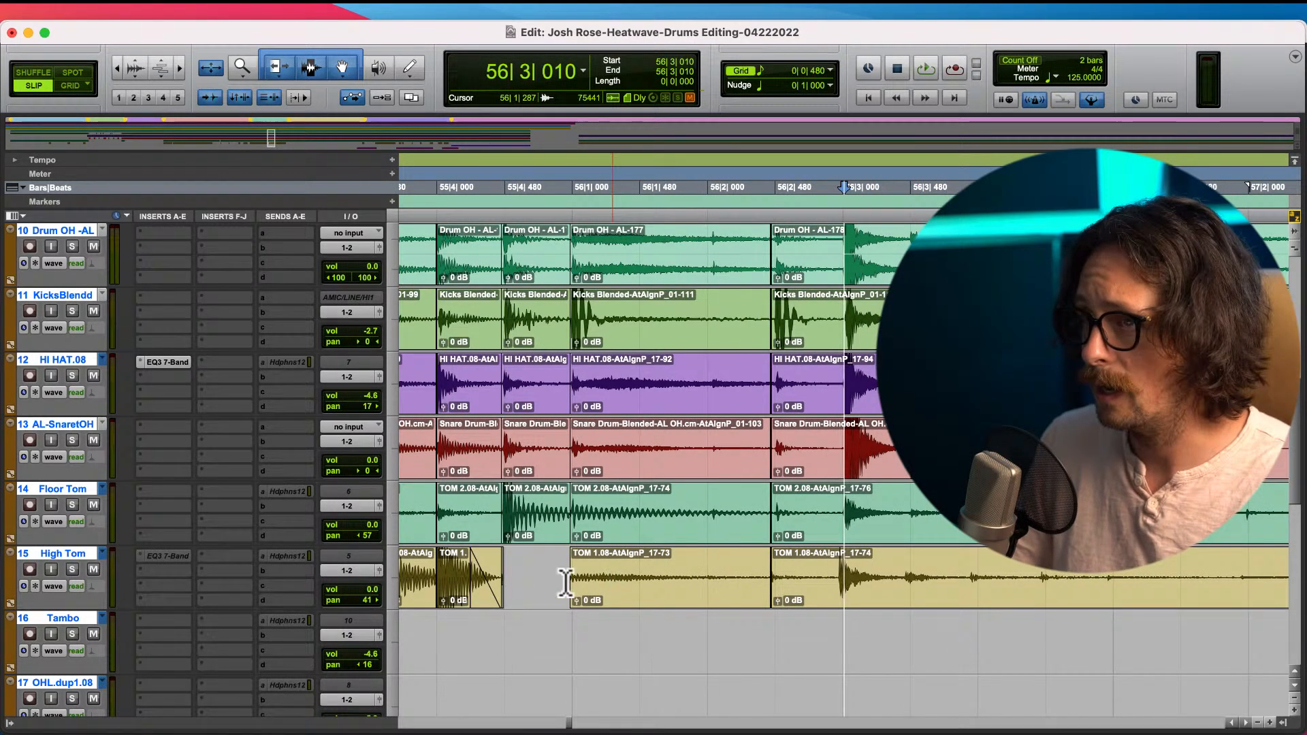
key(r)
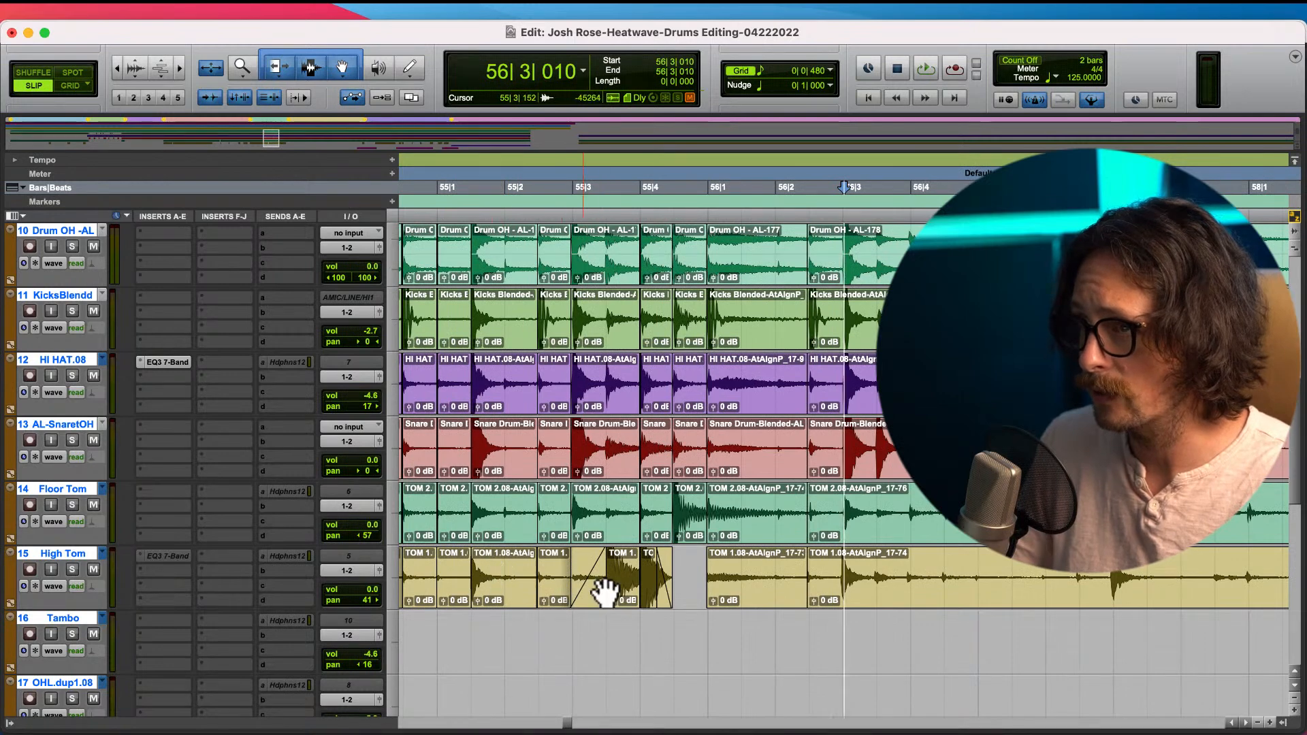
- Inspect the high tom's alignment with the other drums in the clips starting before 55|2|480 and 55|3|000
click(556, 591)
key(t)
key(t)
key(t)
key(r)
key(r)
key(r)
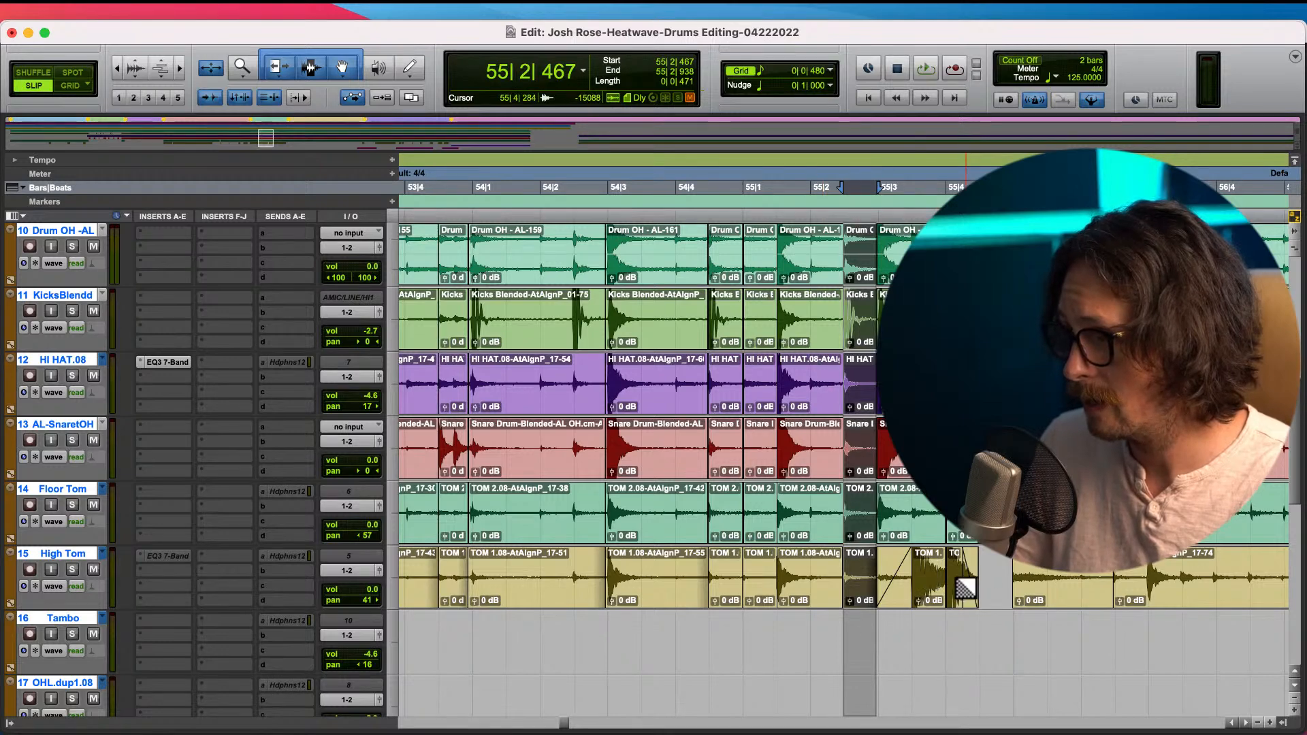
drag(966, 587, 959, 587)
key(shift+super+g)
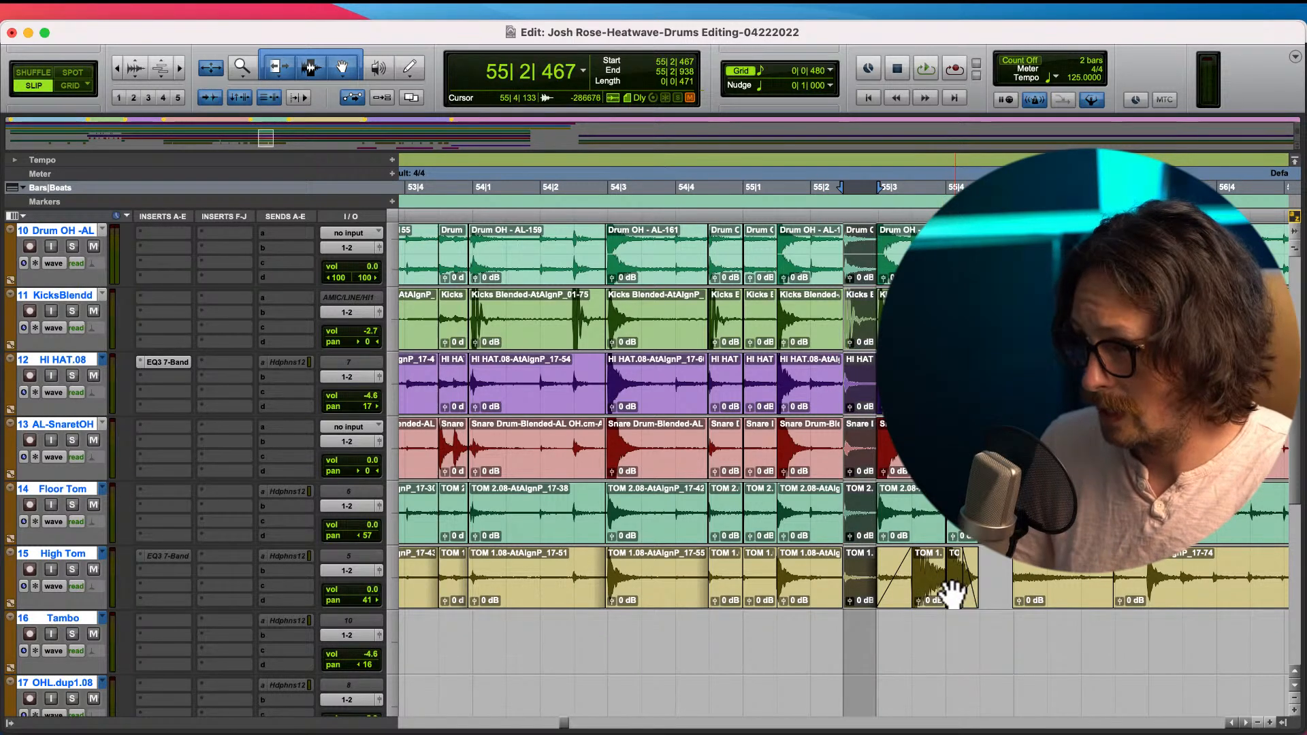
click(933, 591)
key(t)
key(t)
key(t)
key(r)
key(r)
key(r)
key(r)
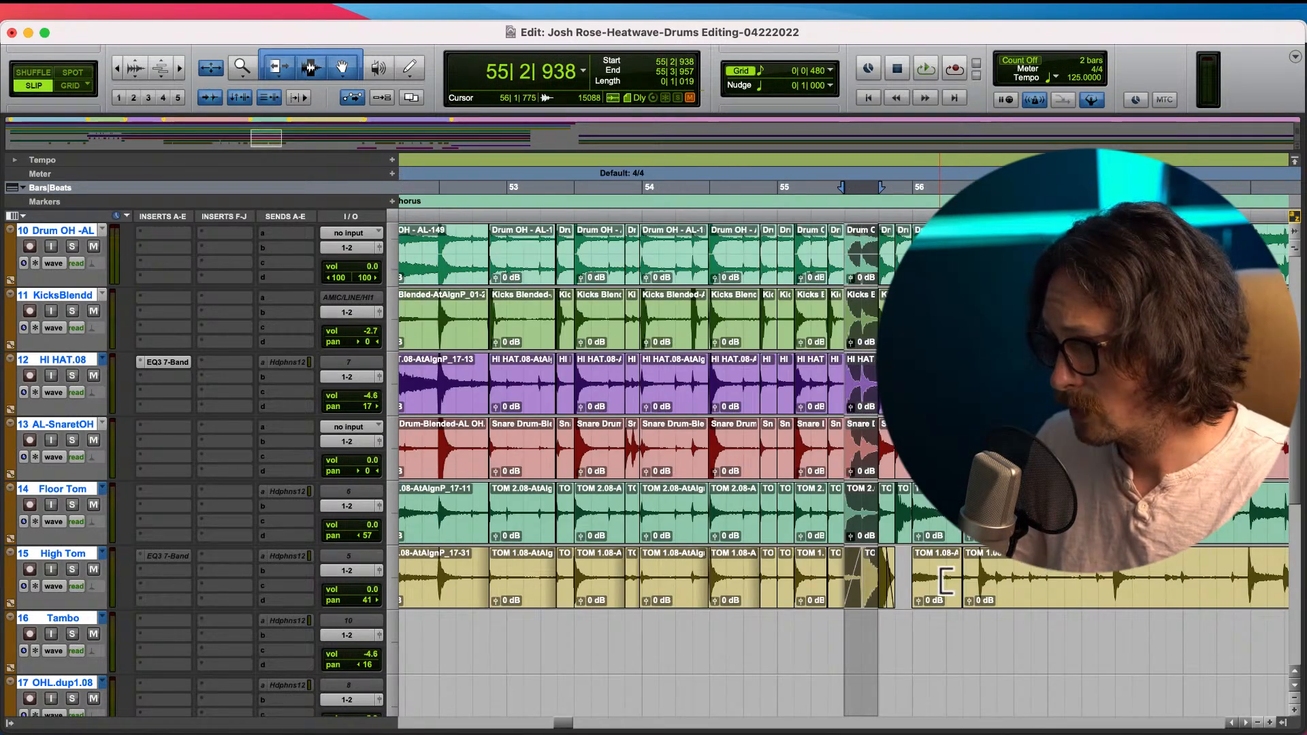
- Inspect the high tom's alignment with the other drums in the clip at the bar 56 downbeat
click(939, 593)
key(t)
key(t)
key(t)
key(t)
key(r)
key(r)
key(r)
key(r)
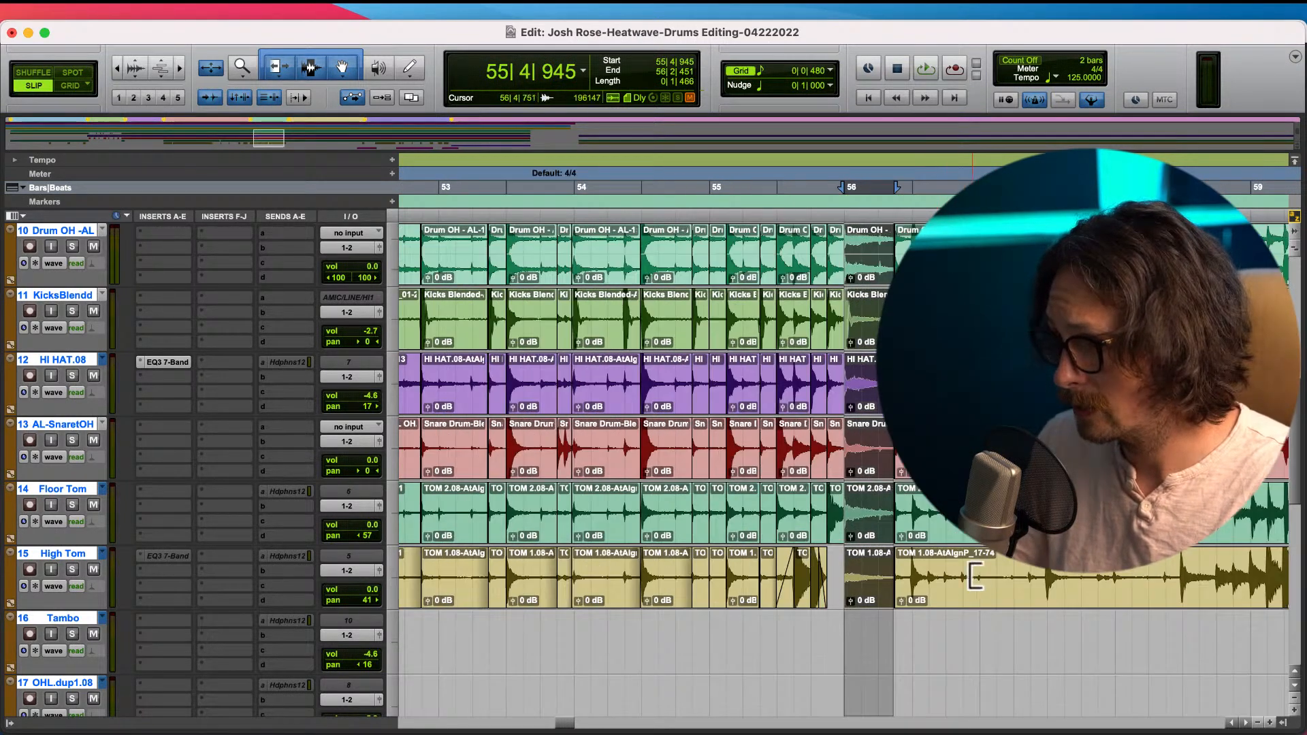
- Examine the clip starting at 56|2|451 and compare the high tom transient with the other drums just before 56|3|000
click(927, 594)
key(t)
key(t)
key(t)
key(t)
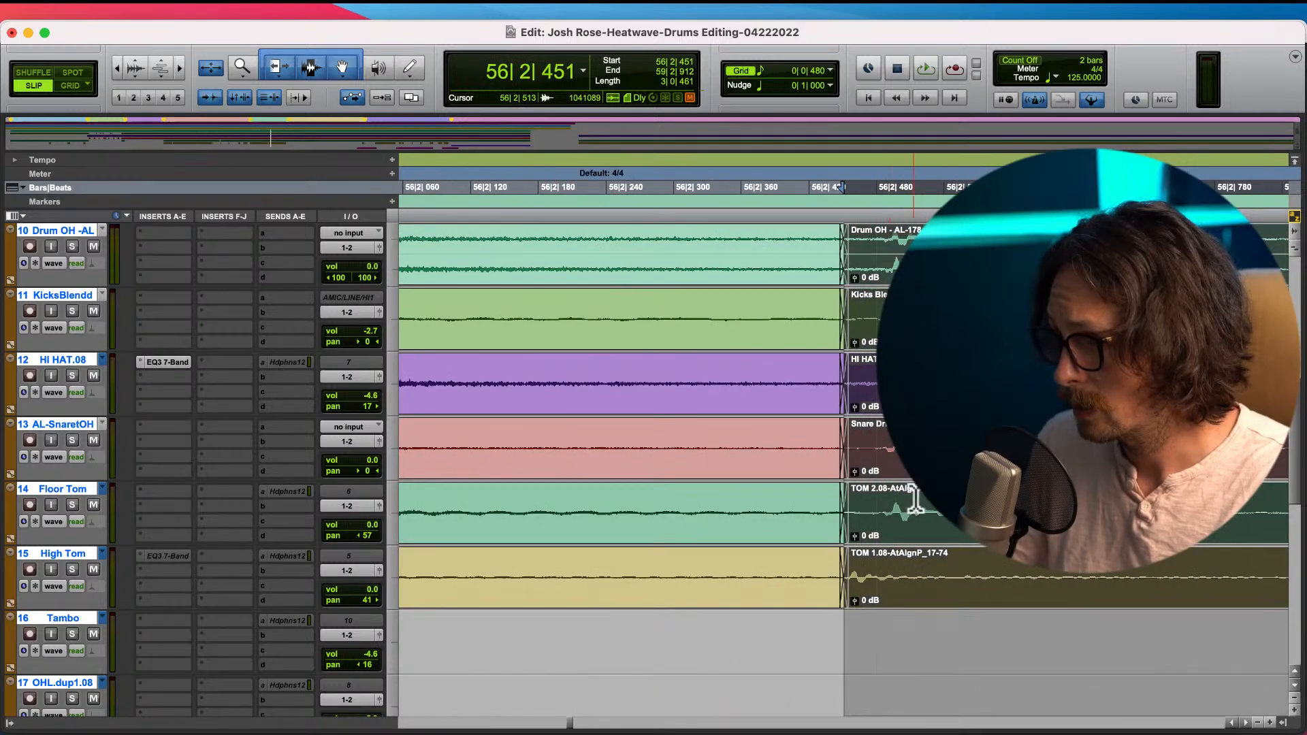
key(r)
key(r)
key(r)
click(908, 504)
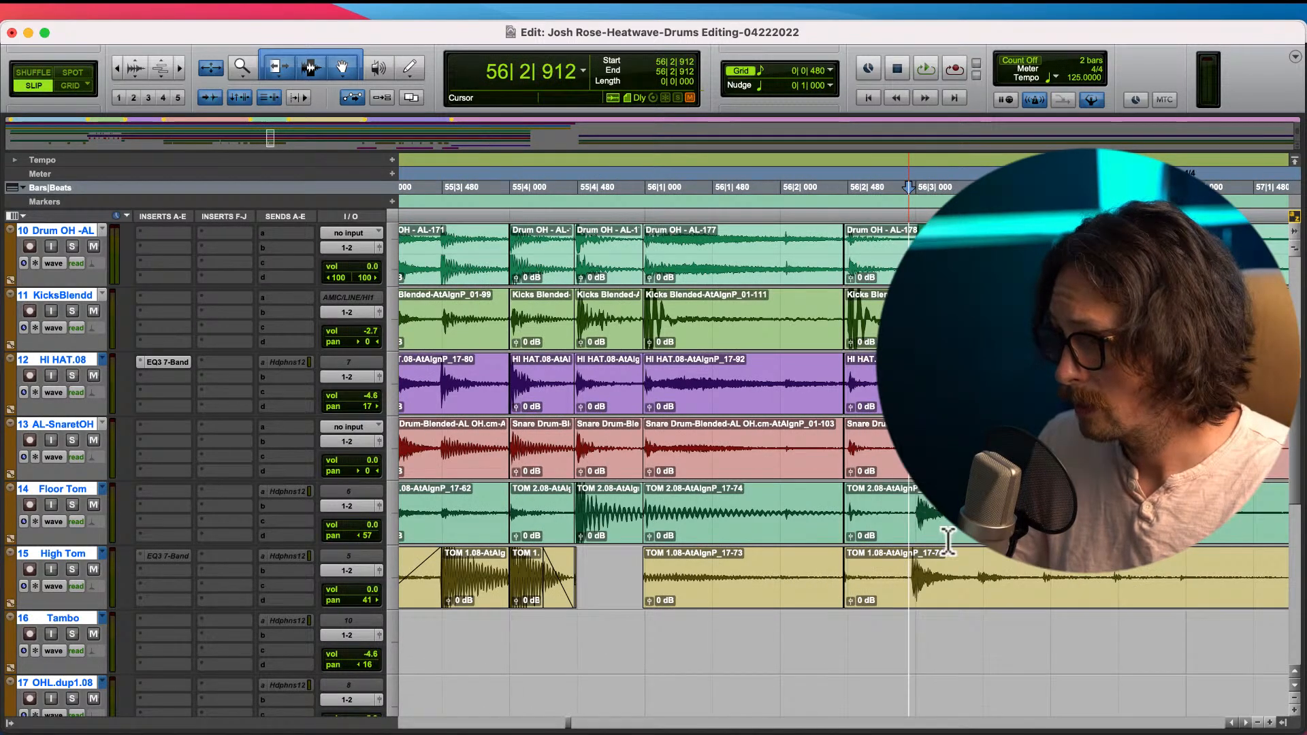
key(t)
key(t)
key(t)
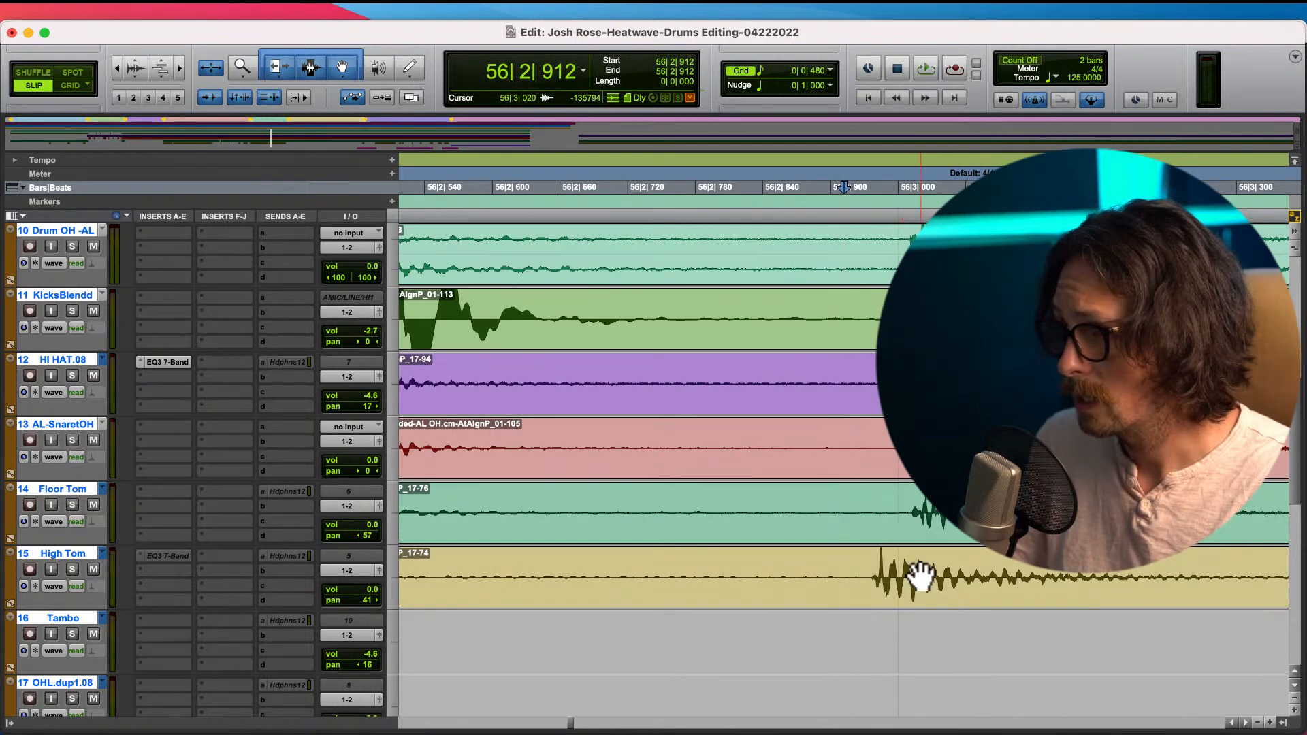
key(r)
key(r)
key(r)
key(r)
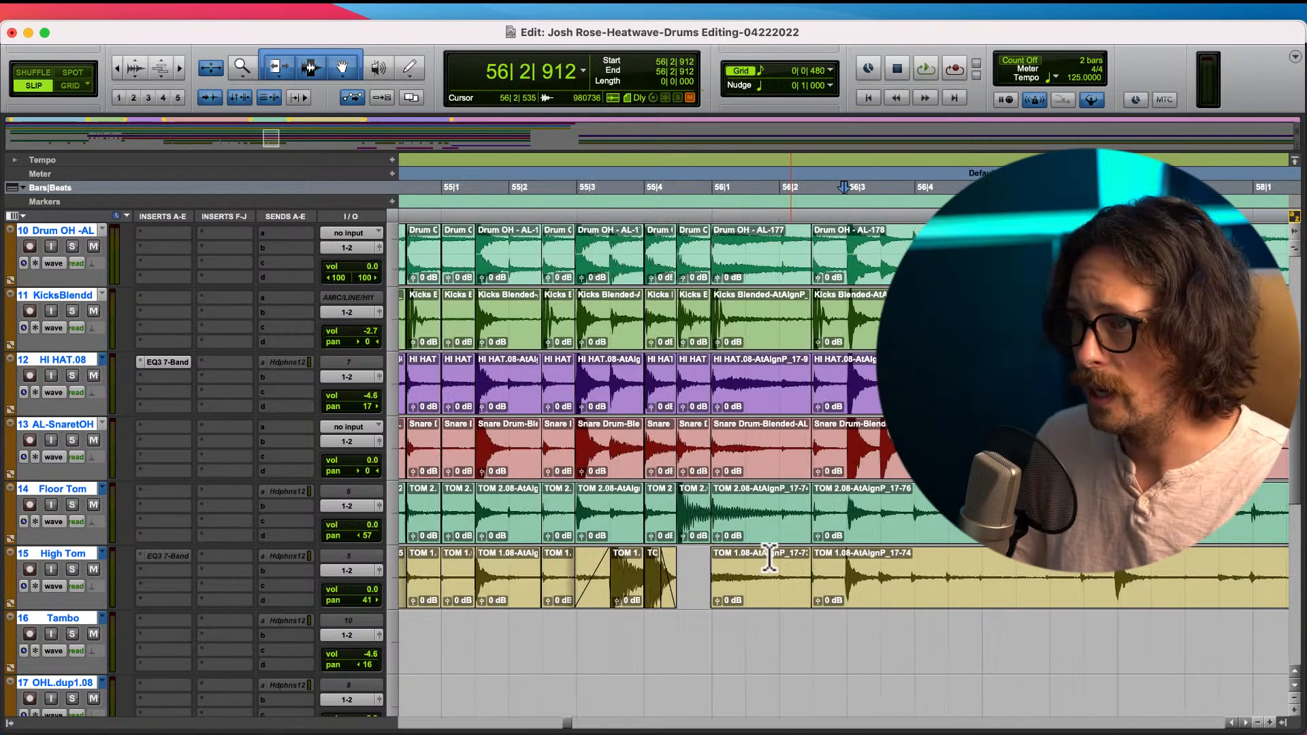
- Compare the high tom transient with the other drums in the clip starting at 55|1|479
double_click(520, 571)
key(t)
key(t)
key(t)
key(t)
key(t)
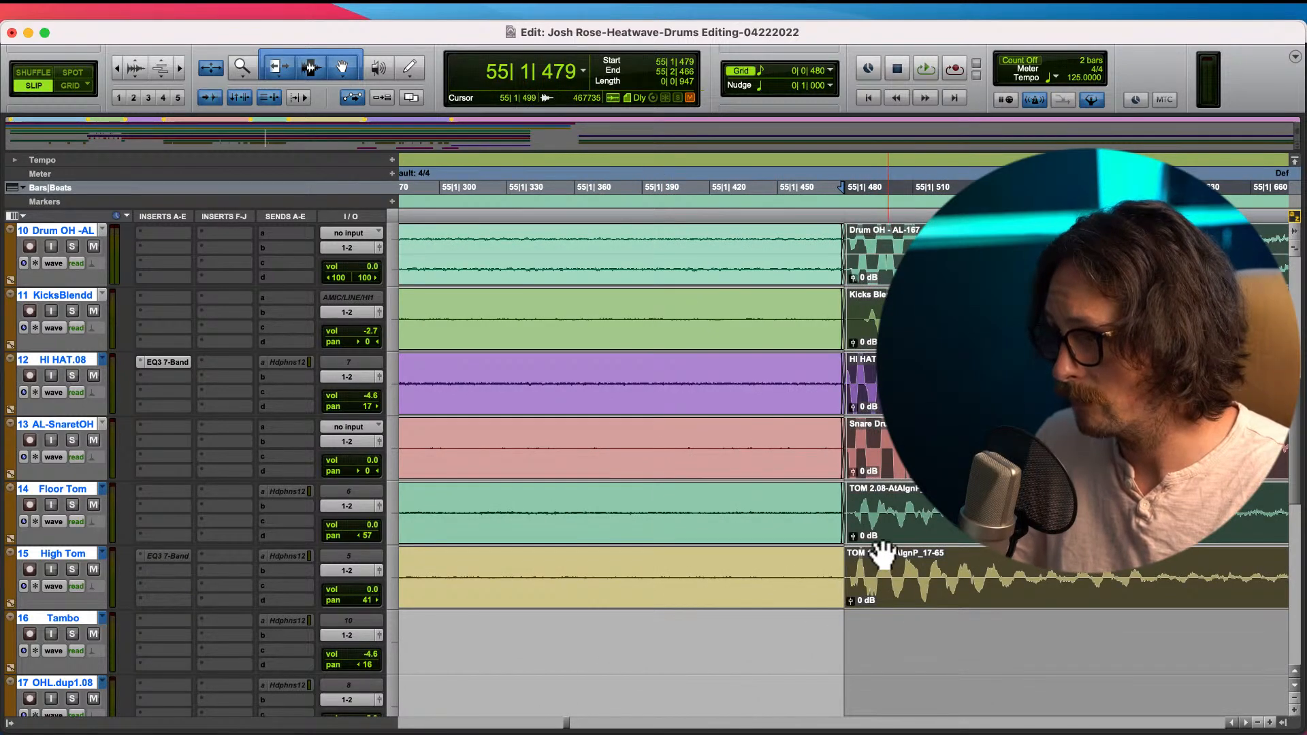
key(t)
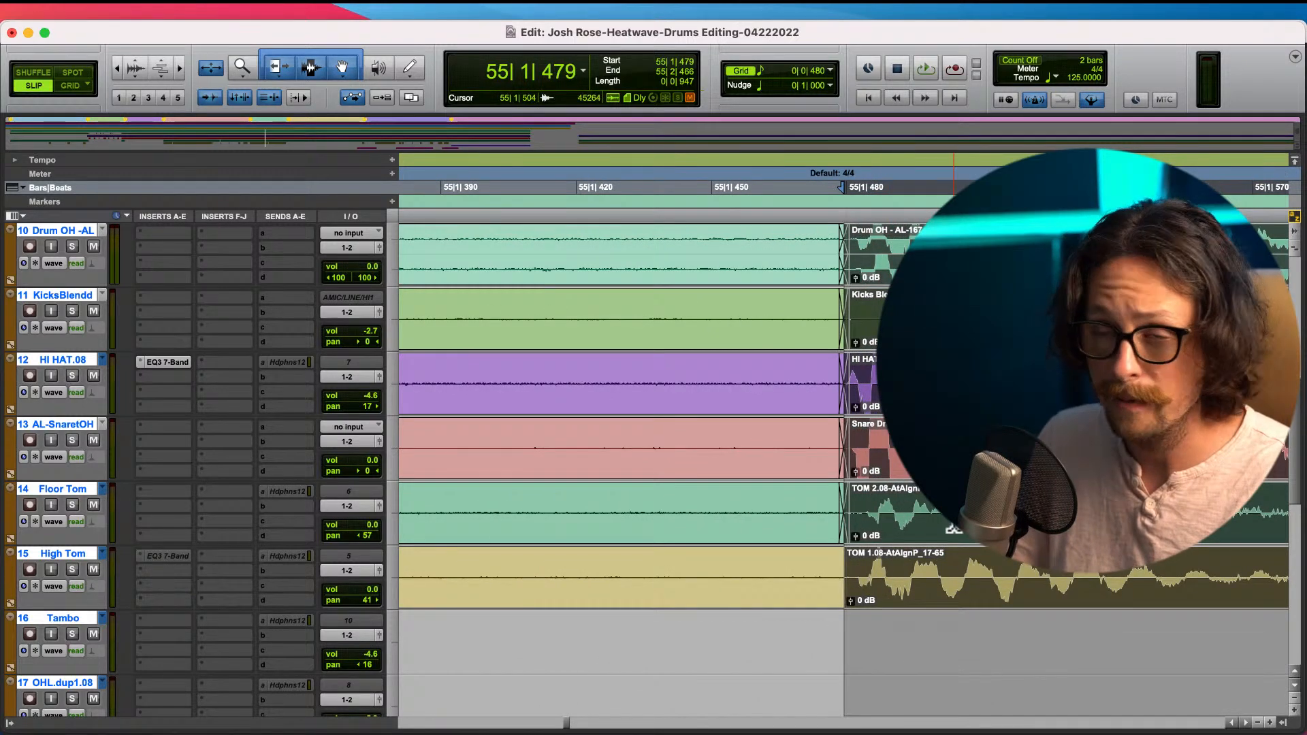
key(r)
key(r)
key(r)
key(r)
key(r)
key(r)
key(r)
key(r)
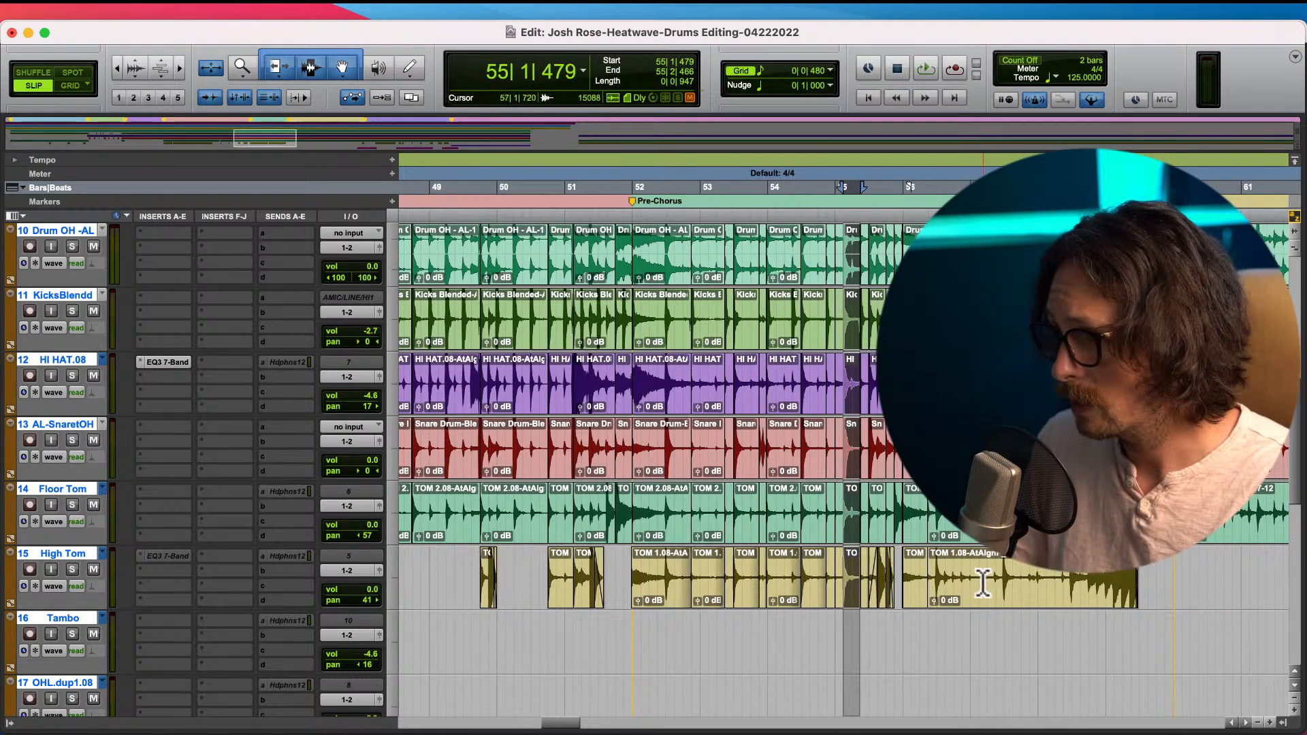
- Re-examine the high tom's offset within the clip starting at 56|2|451, around beat 56|3
click(916, 594)
key(t)
key(t)
click(1008, 593)
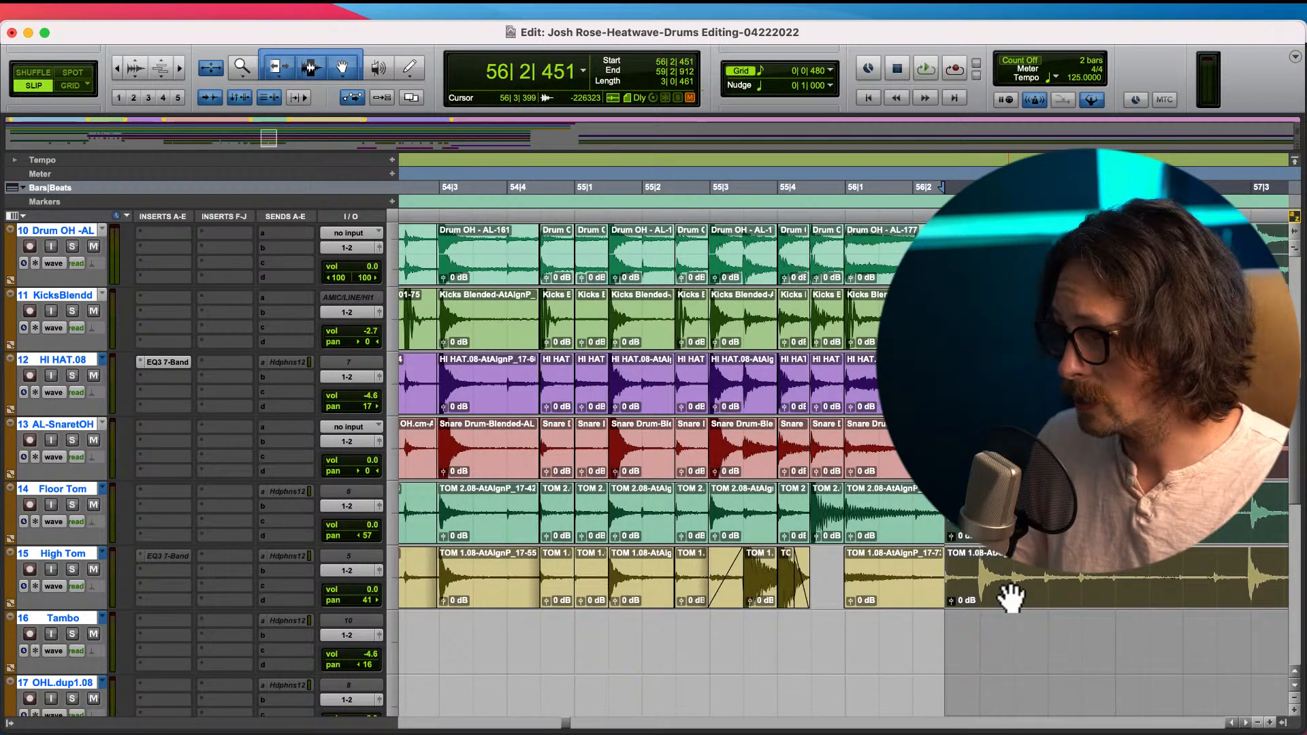
key(t)
key(t)
key(t)
key(r)
key(r)
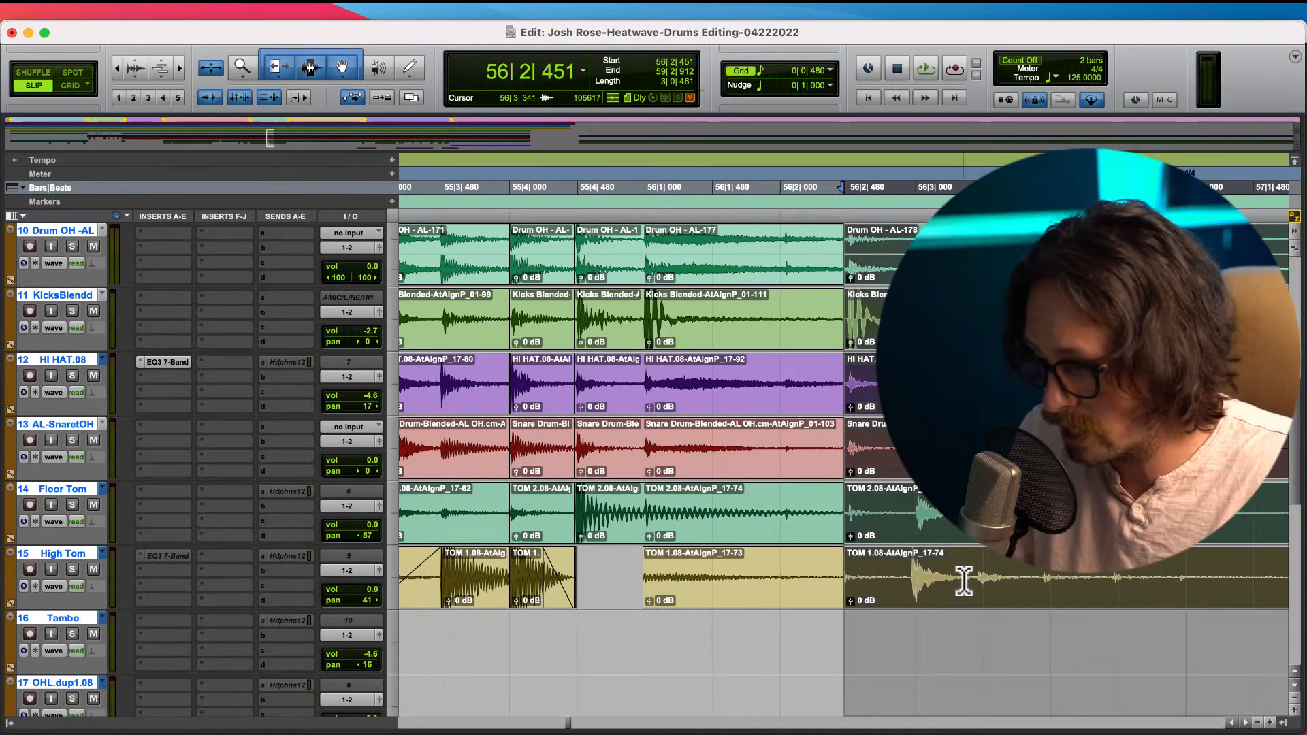
- Move only the high tom clip starting at 56|2|451 later, to 56|2|470, independently of the other drum tracks
click(782, 656)
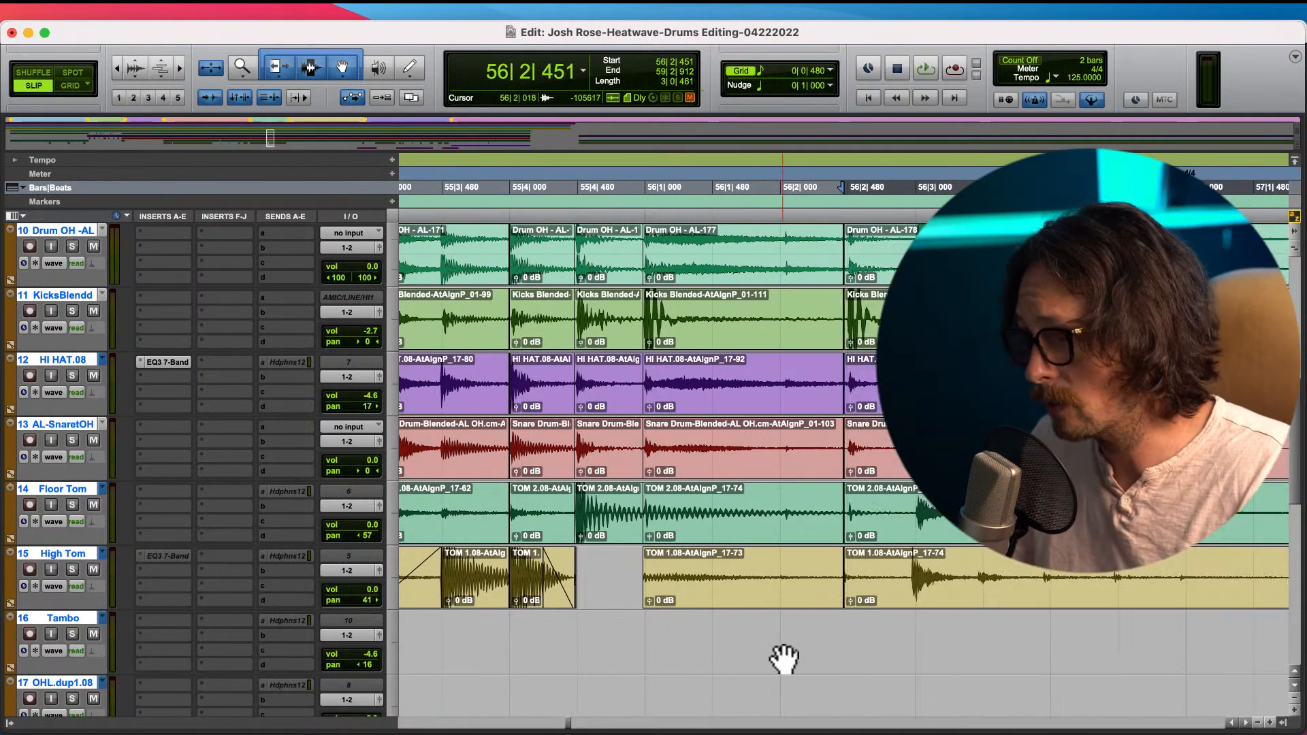
click(944, 589)
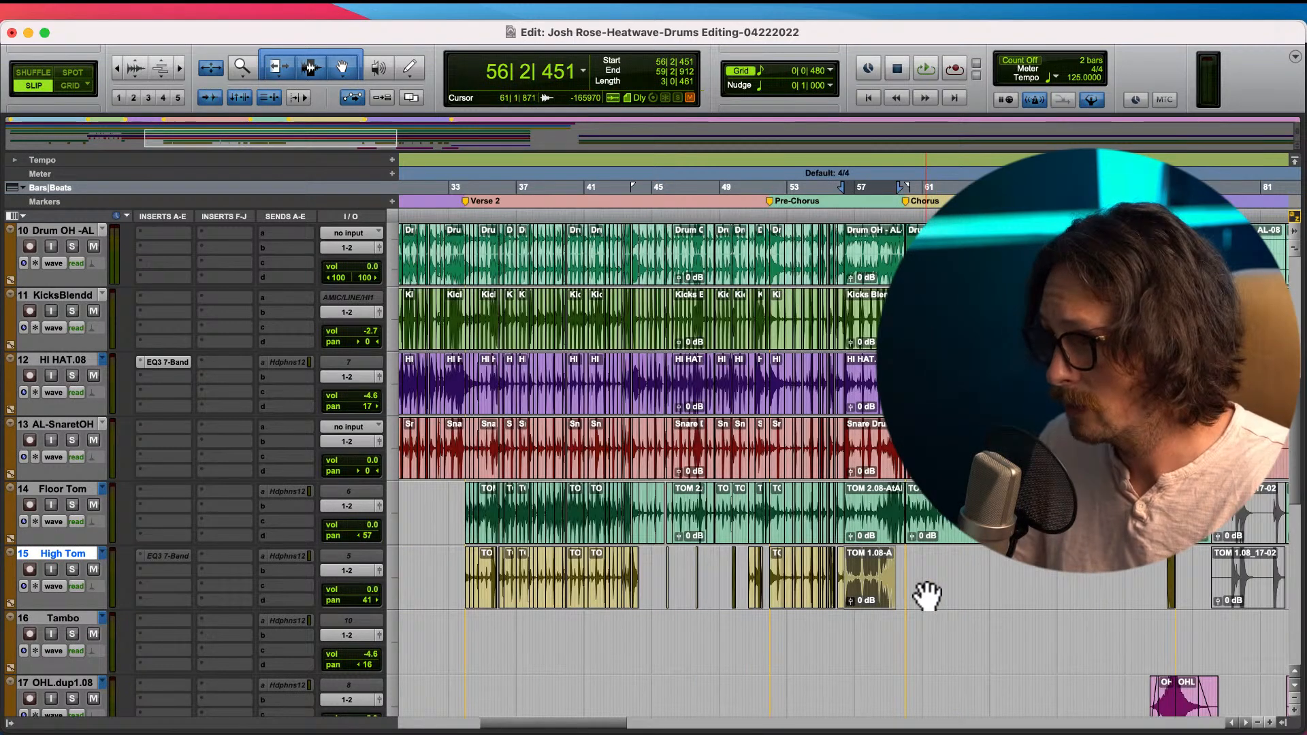
key(t)
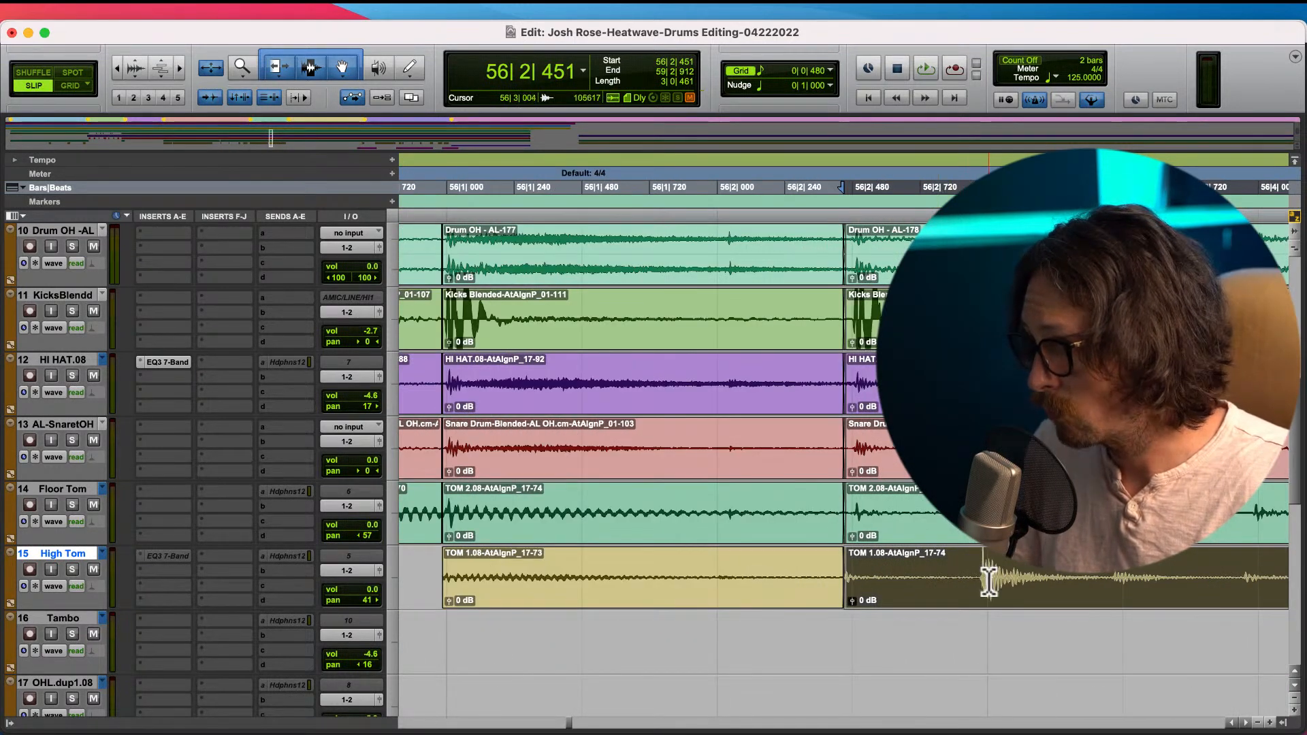
drag(989, 586, 1000, 589)
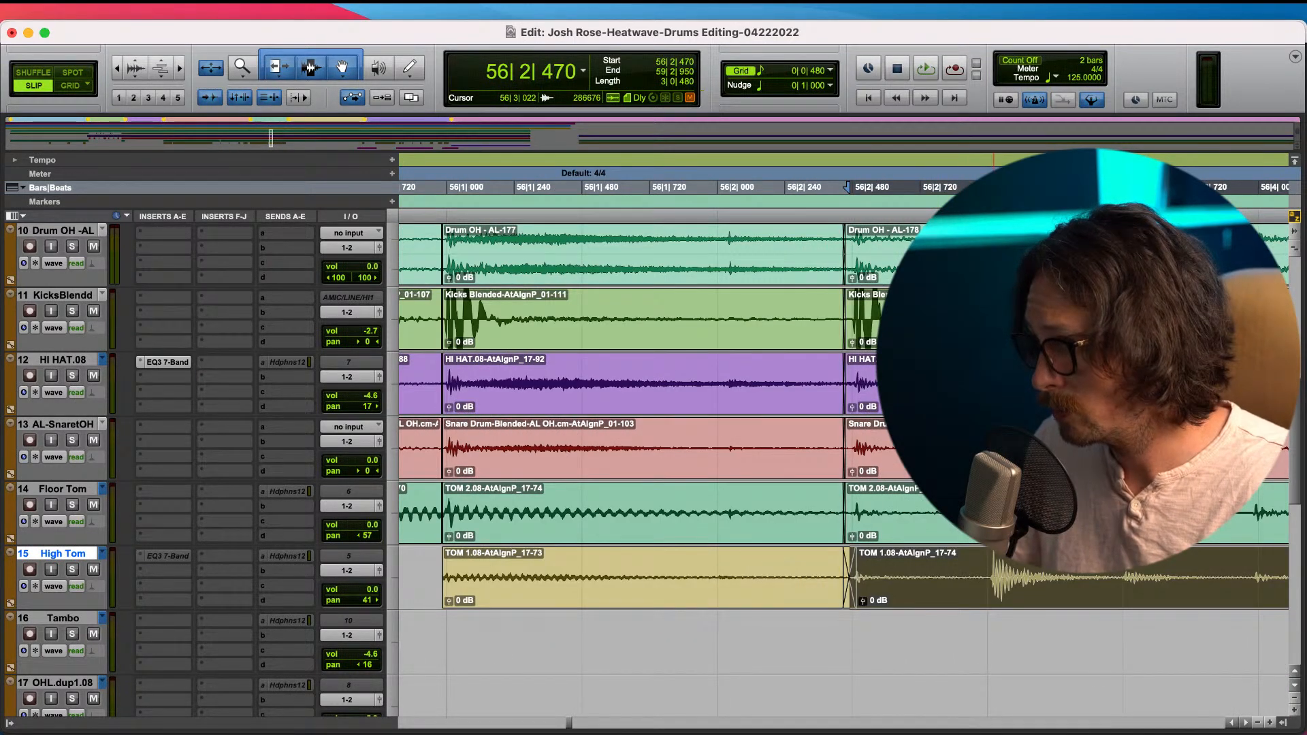
- Fine-tune the high tom clip's position so its transient lines up with the snare and hi-hat hit just after 56|3|000
click(989, 502)
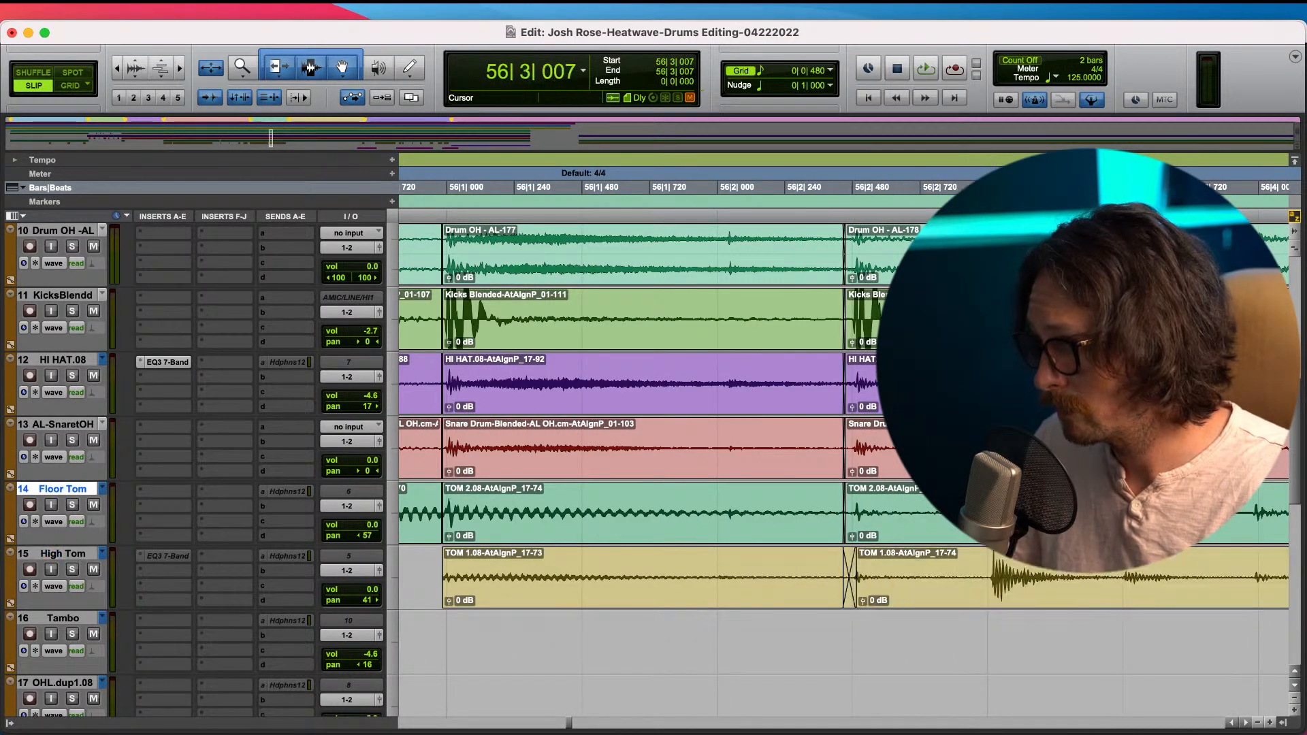
key(t)
key(t)
key(t)
key(t)
click(963, 582)
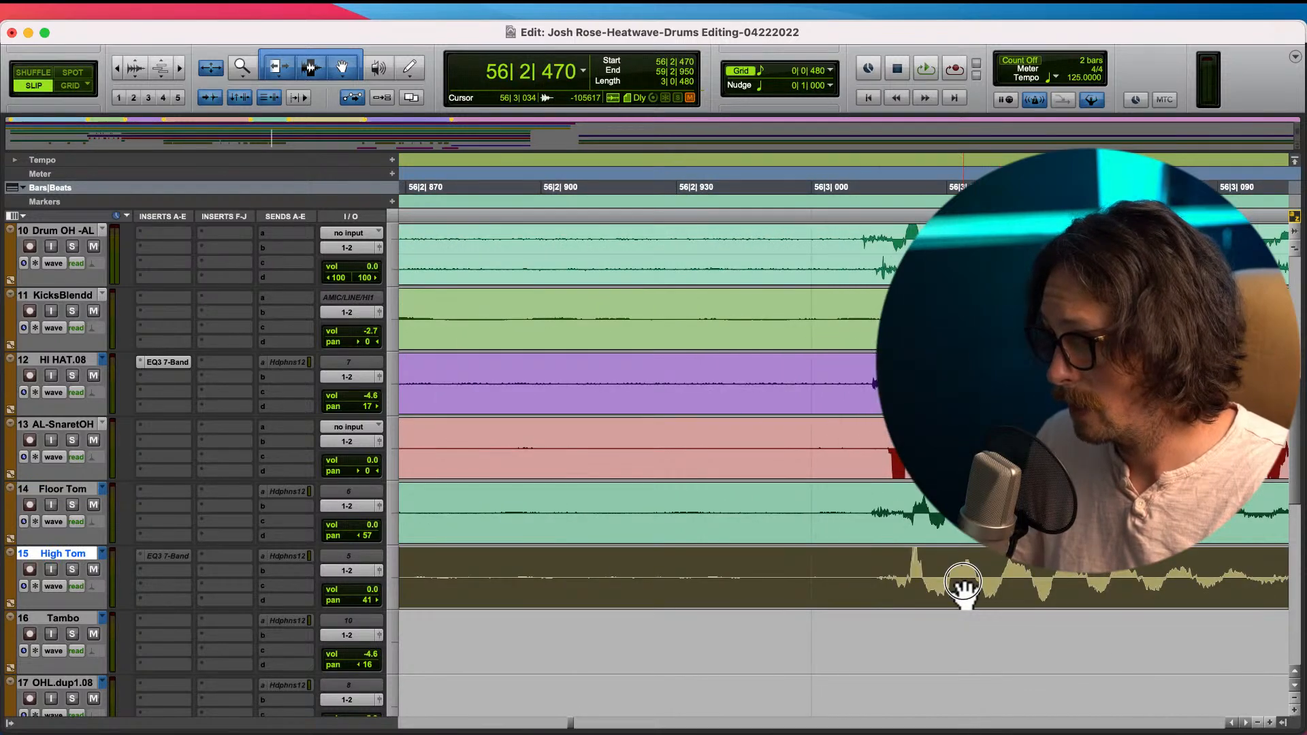
drag(967, 578, 971, 578)
click(901, 383)
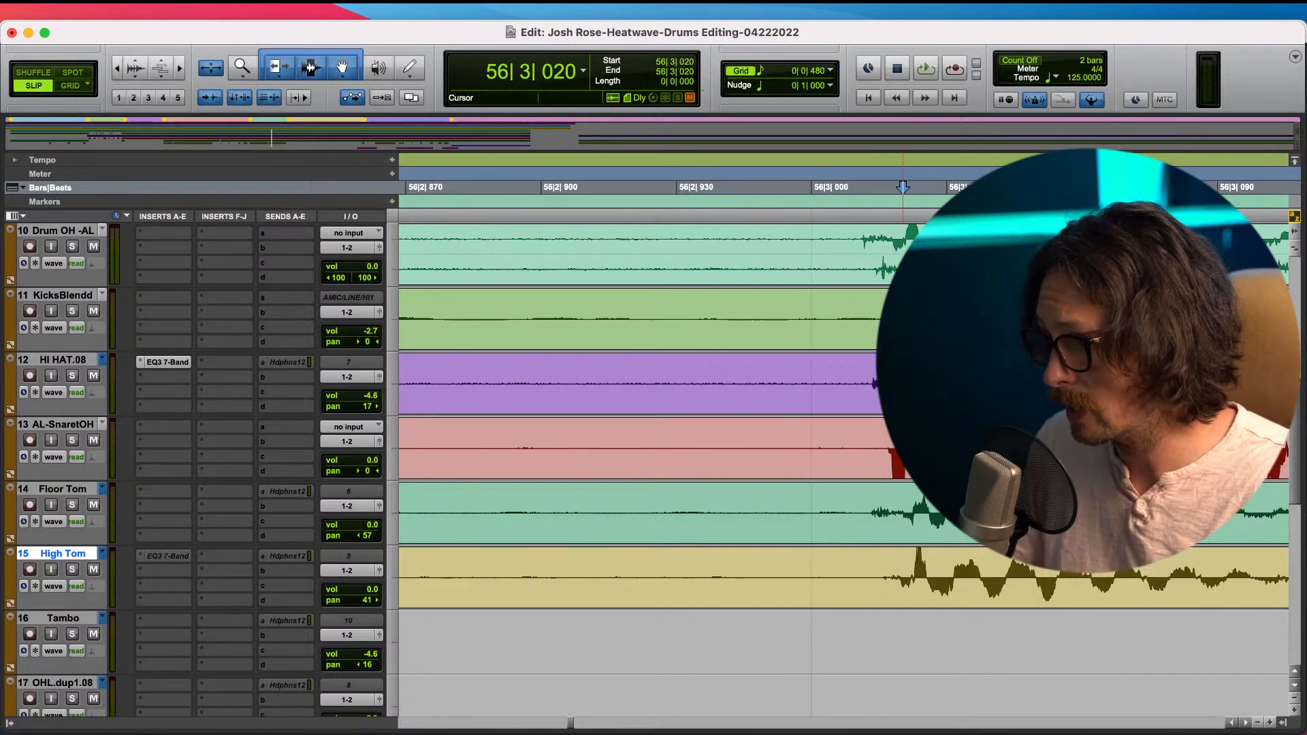
key(t)
key(t)
key(t)
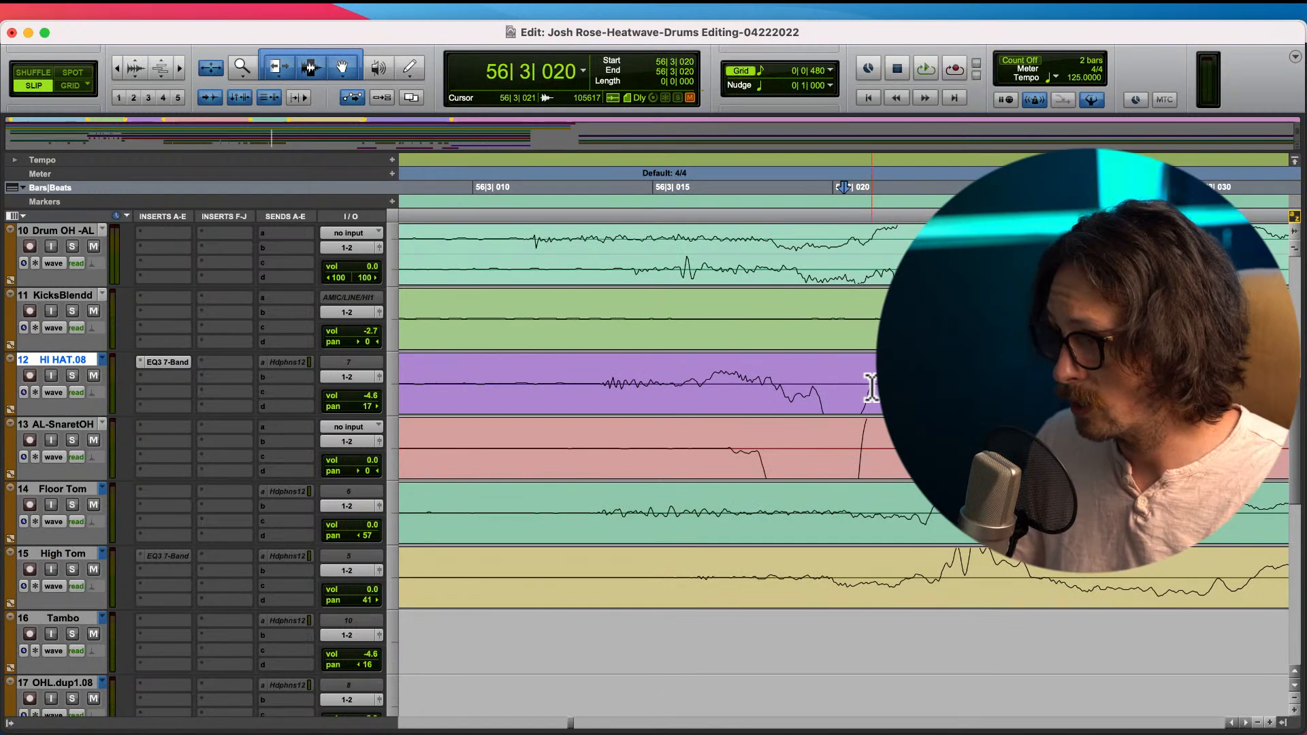
drag(965, 592, 895, 606)
- Separate all the grouped drum tracks at 56|3|009, just before the snare transient
key(r)
key(r)
key(r)
key(r)
key(r)
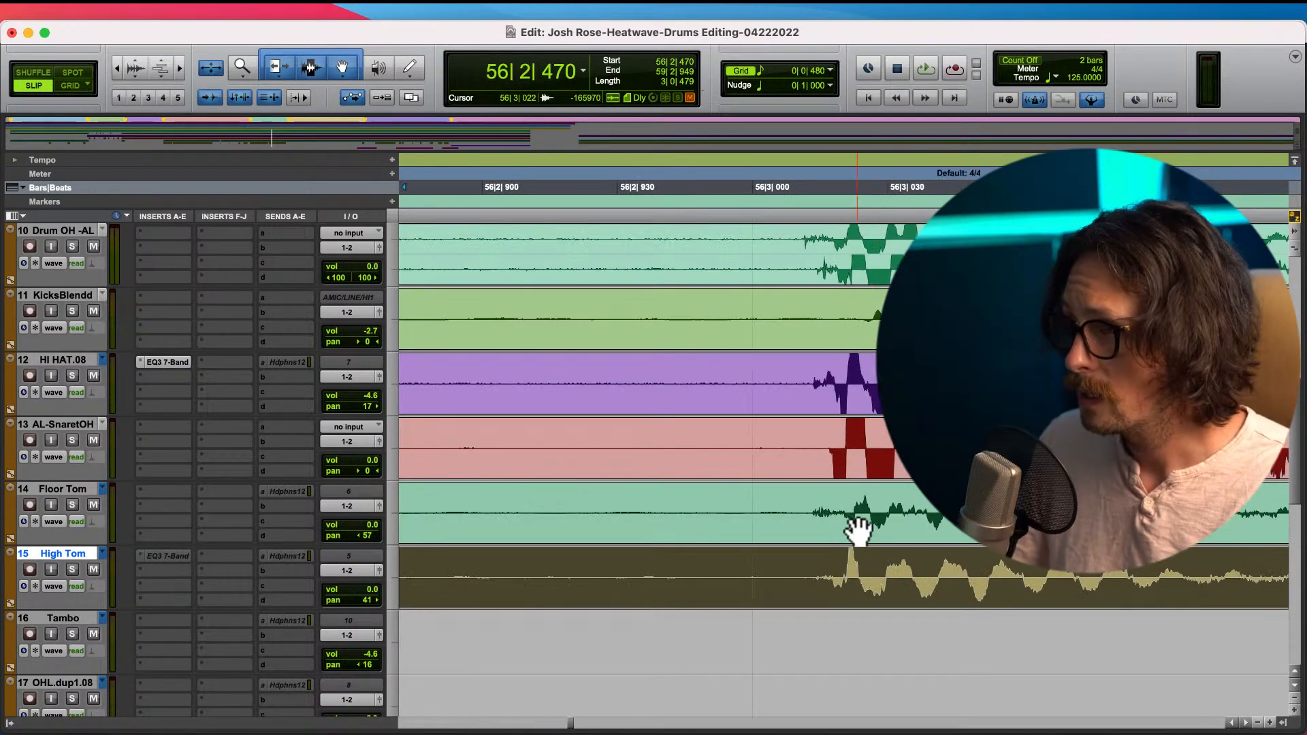
key(r)
key(r)
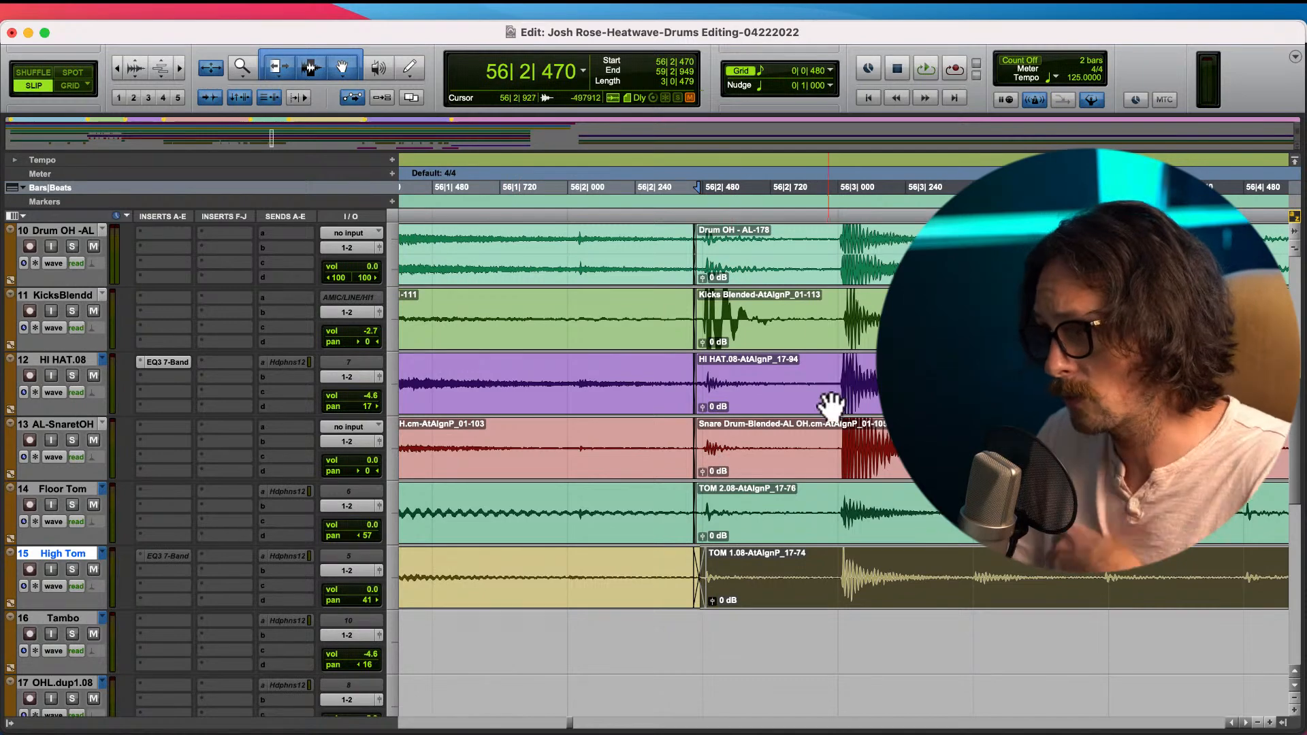
click(837, 368)
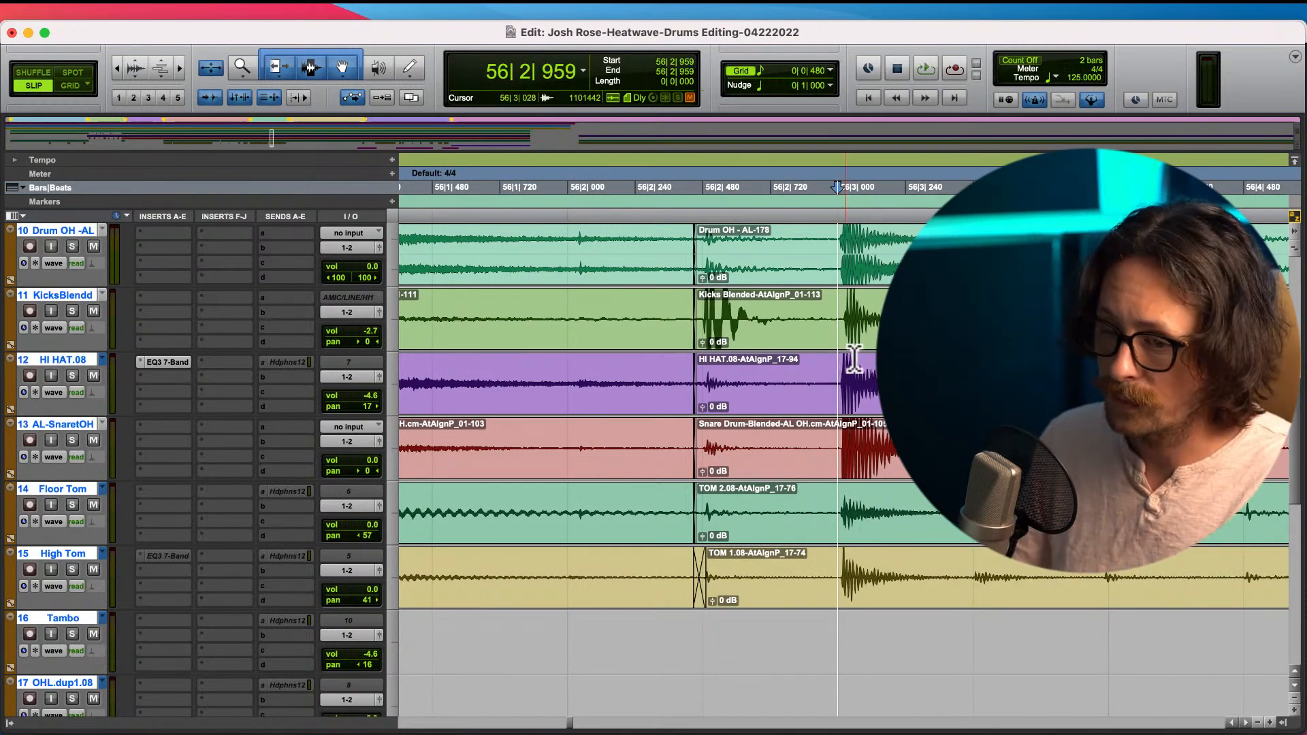
key(super+bracketright)
key(super+bracketright)
key(super+bracketright)
click(869, 252)
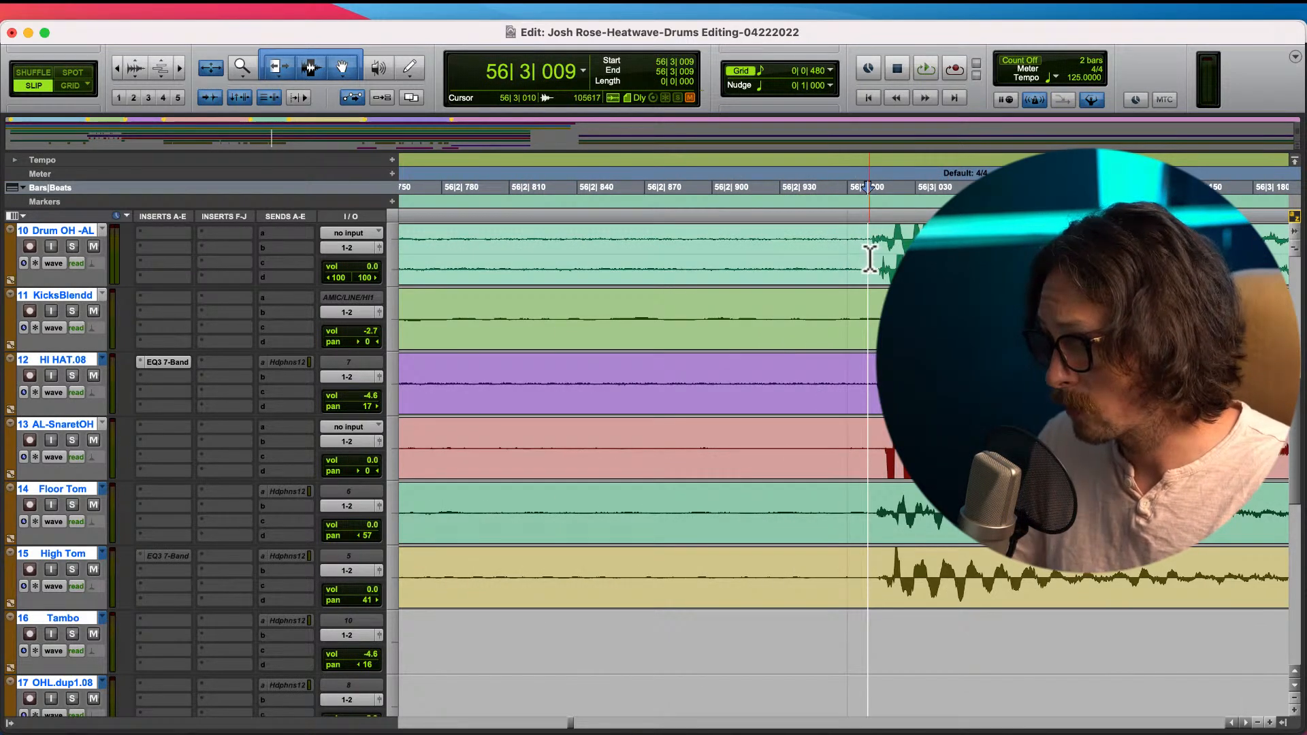
key(super+e)
key(super+bracketleft)
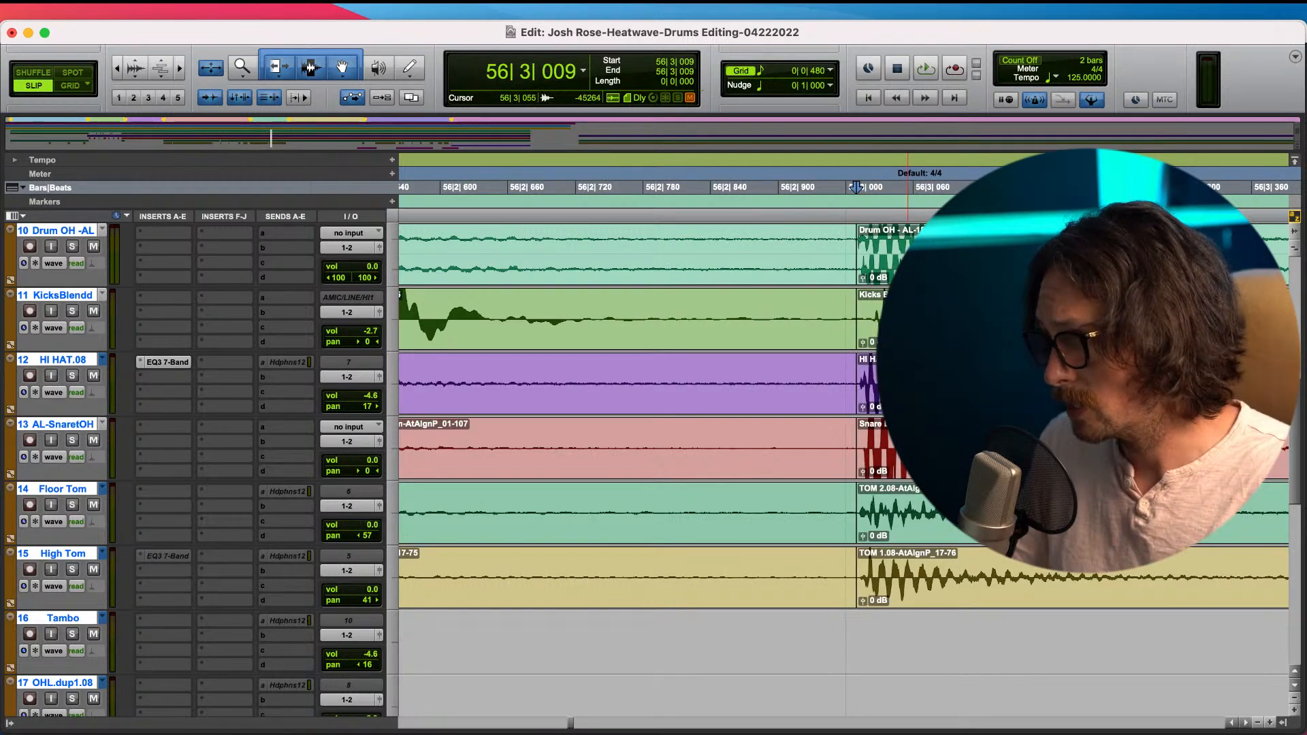
- Align the separated snare hit's clips to 56|3|000 and crossfade the cut from 56|2|952 to 56|2|956
key(t)
key(t)
drag(936, 403, 870, 422)
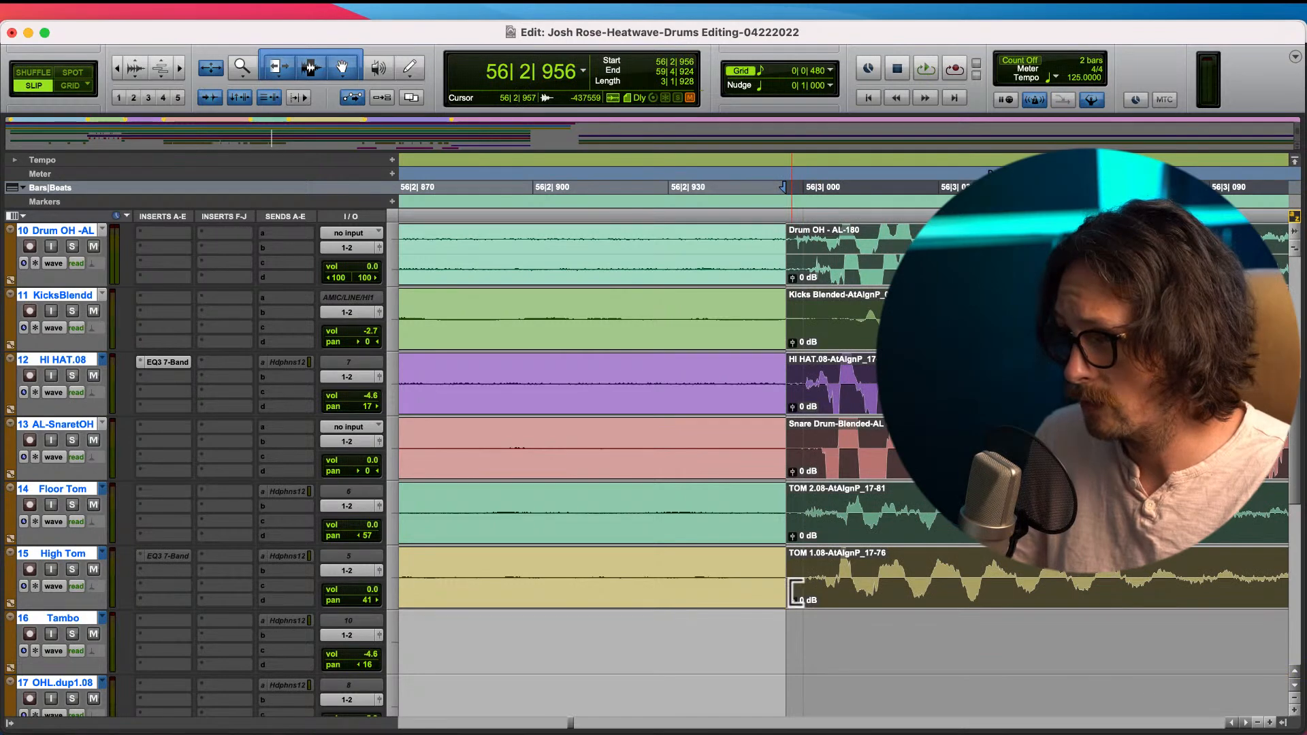
drag(787, 603, 767, 604)
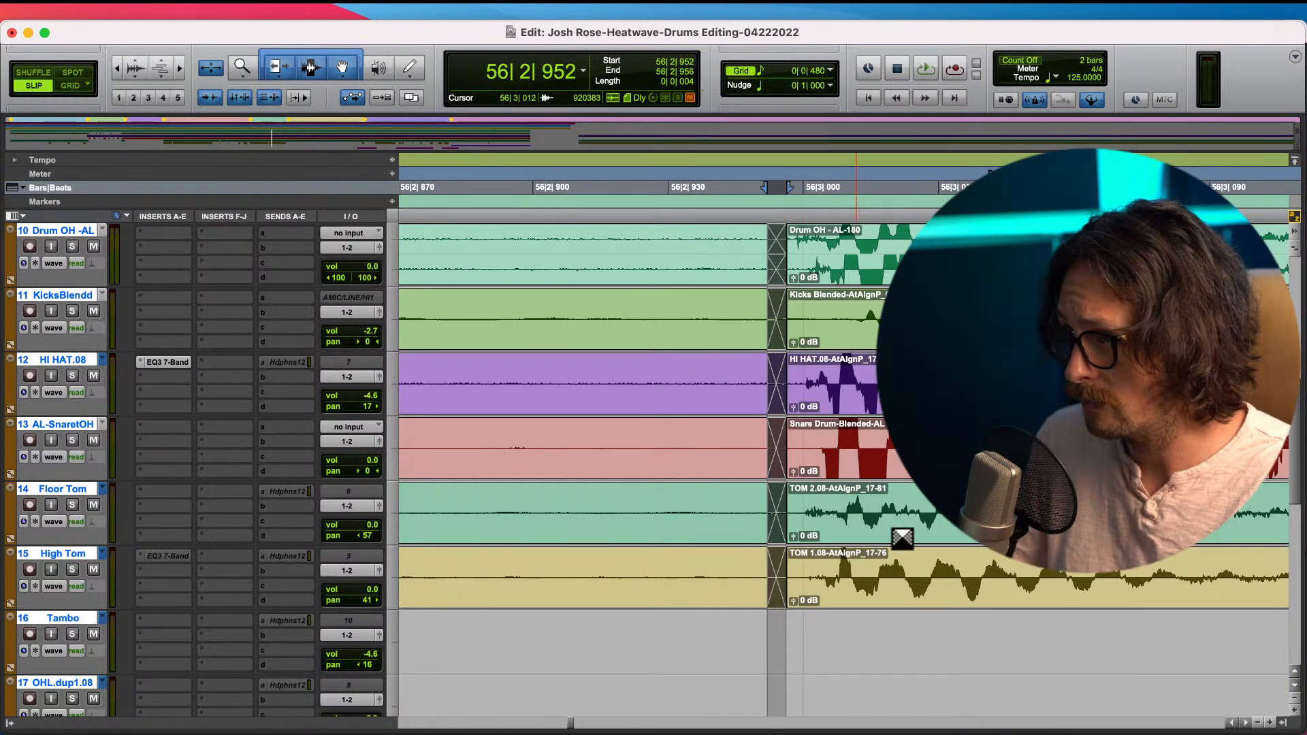
- Examine the snare hit near 56|3|480 against the grid
key(r)
key(r)
key(r)
key(r)
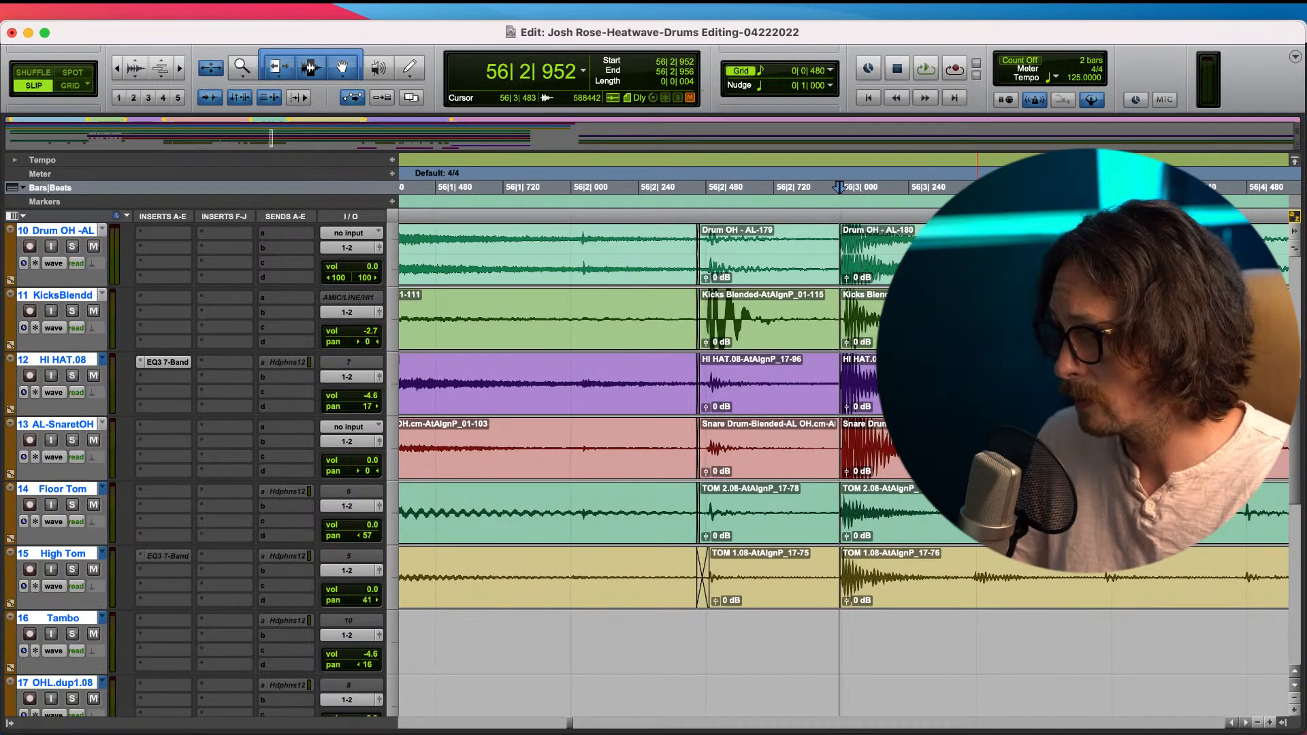
click(977, 303)
key(t)
key(t)
key(t)
key(t)
click(791, 249)
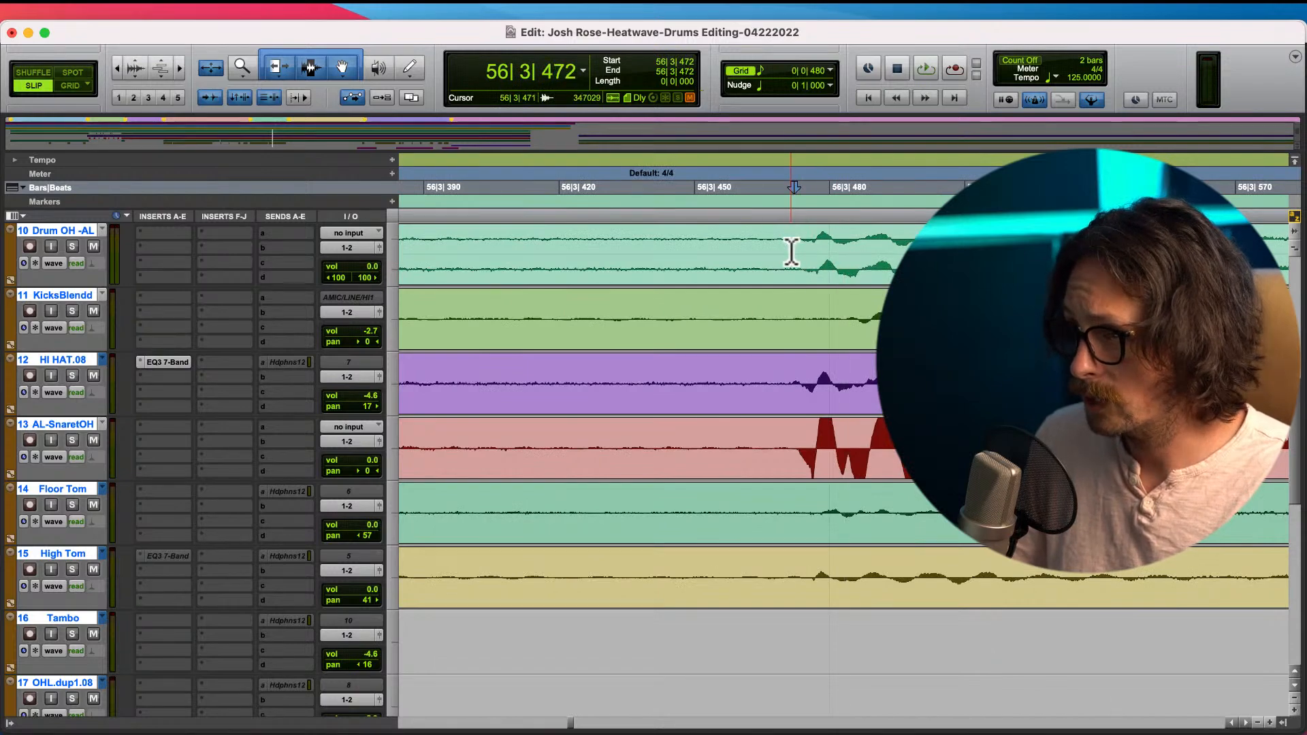
- Separate all the grouped drum tracks at 56|3|925, just before the kick transient
key(r)
key(r)
key(r)
key(r)
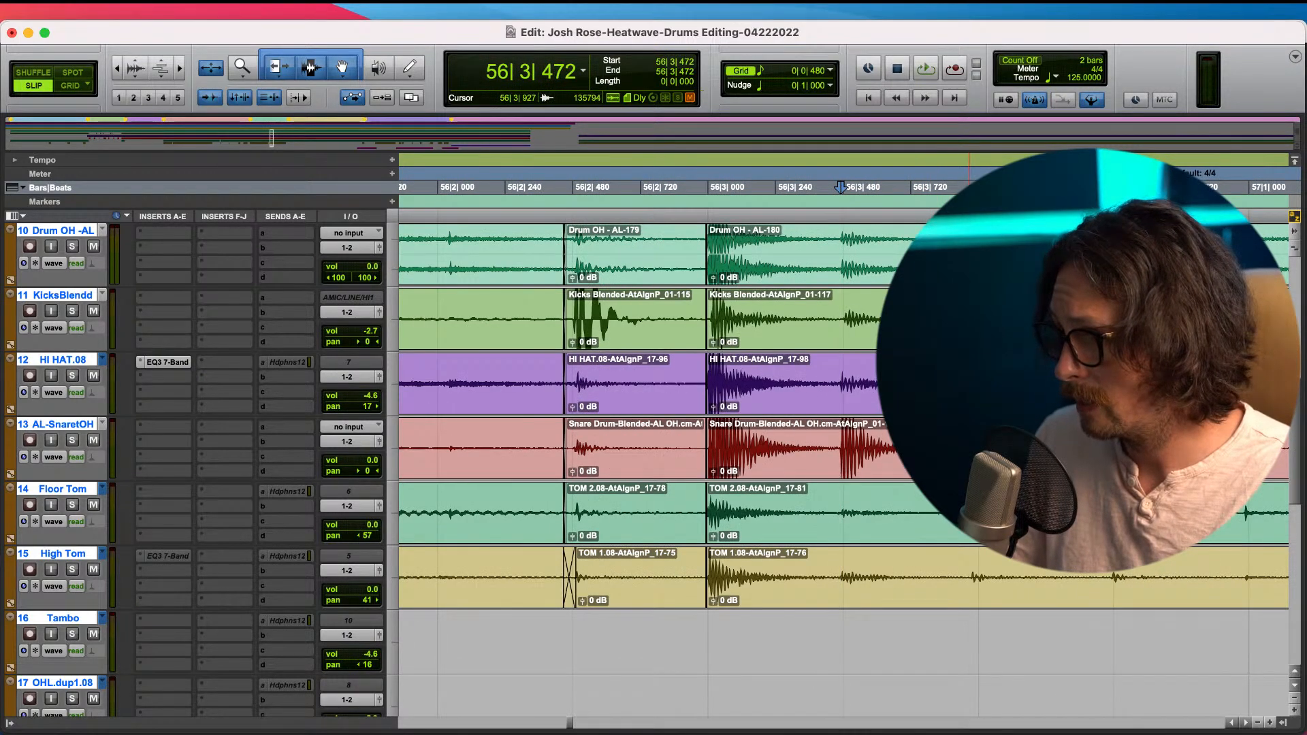
click(969, 271)
key(t)
key(t)
key(t)
click(837, 262)
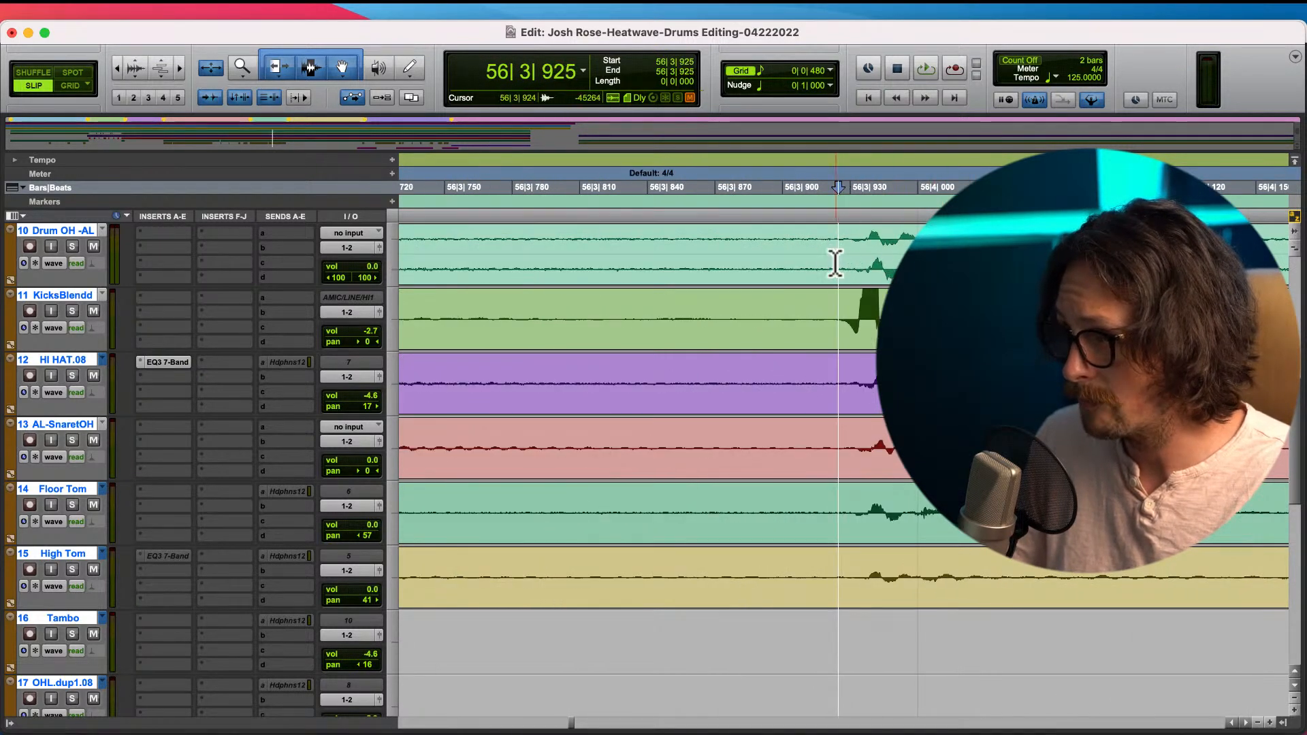
key(b)
- Move the separated kick hit's clips later so they start at 56|3|952, and fill the gap with a crossfade starting at 56|3|922
drag(933, 271, 982, 271)
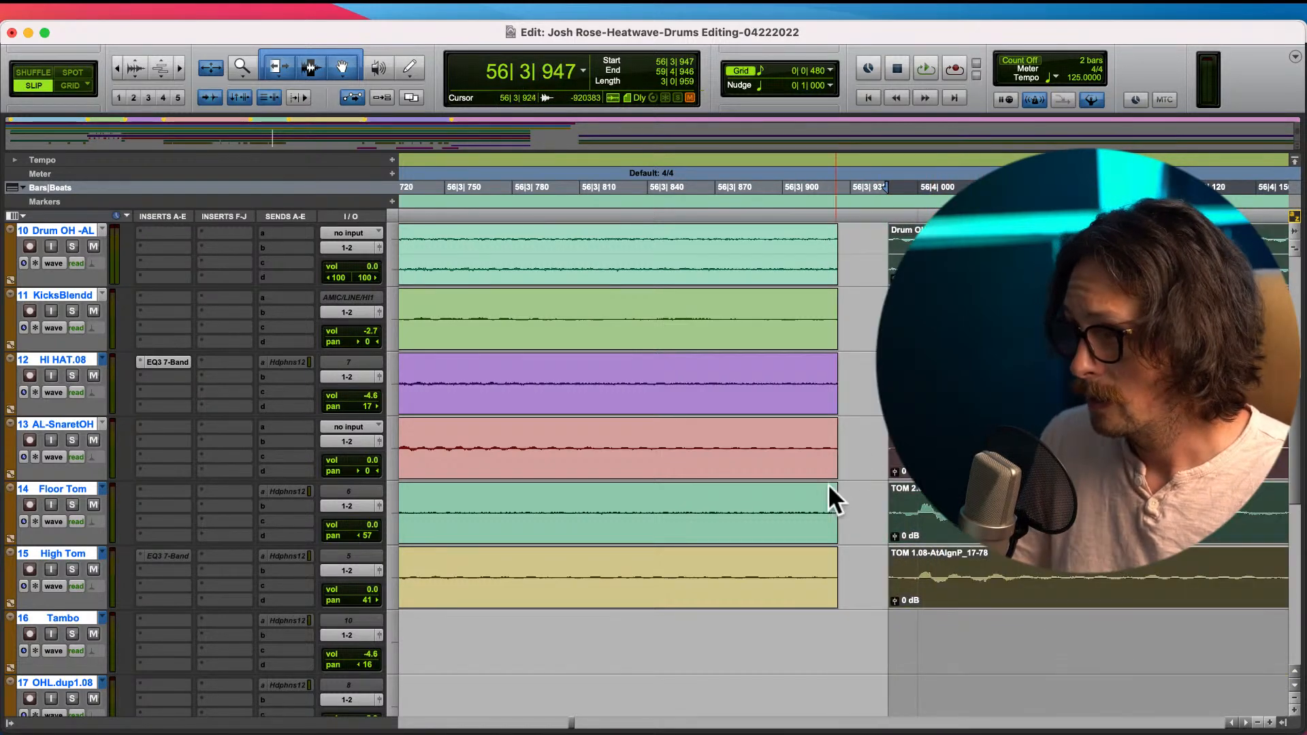
drag(950, 381, 961, 381)
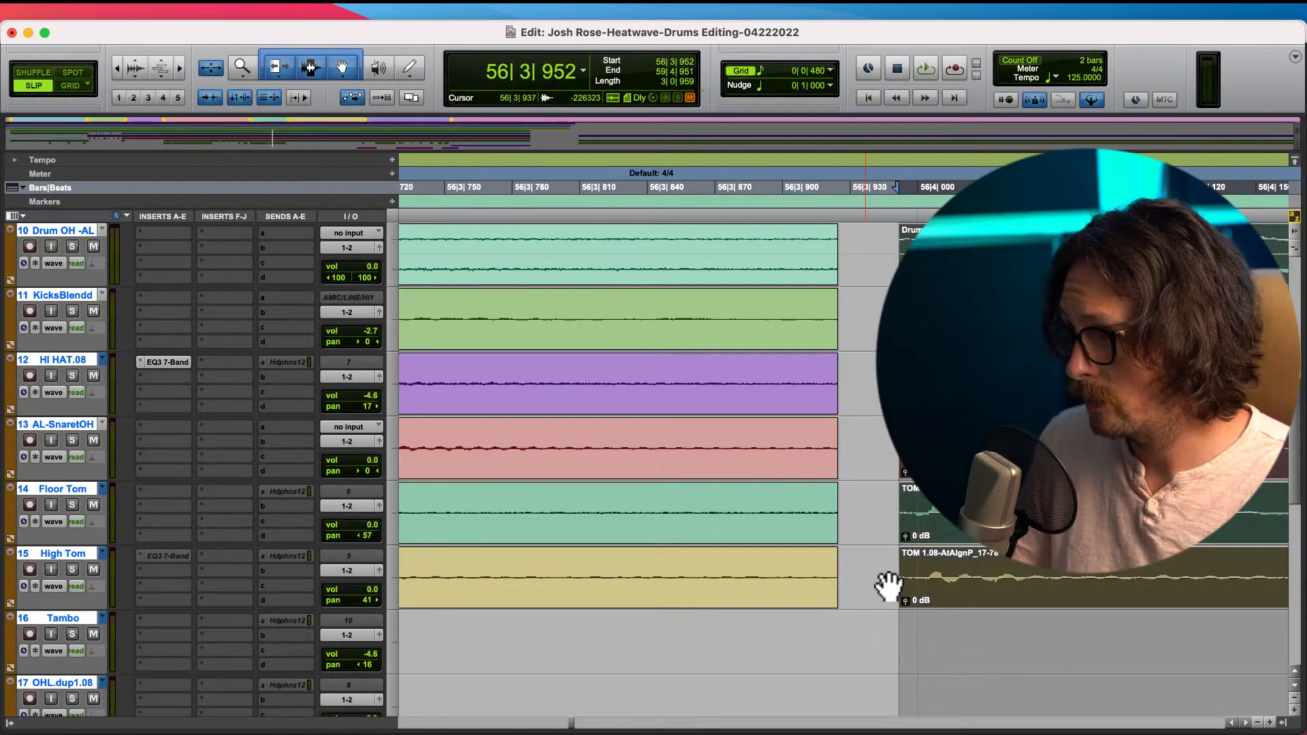
drag(901, 573, 845, 595)
key(r)
key(r)
key(r)
key(r)
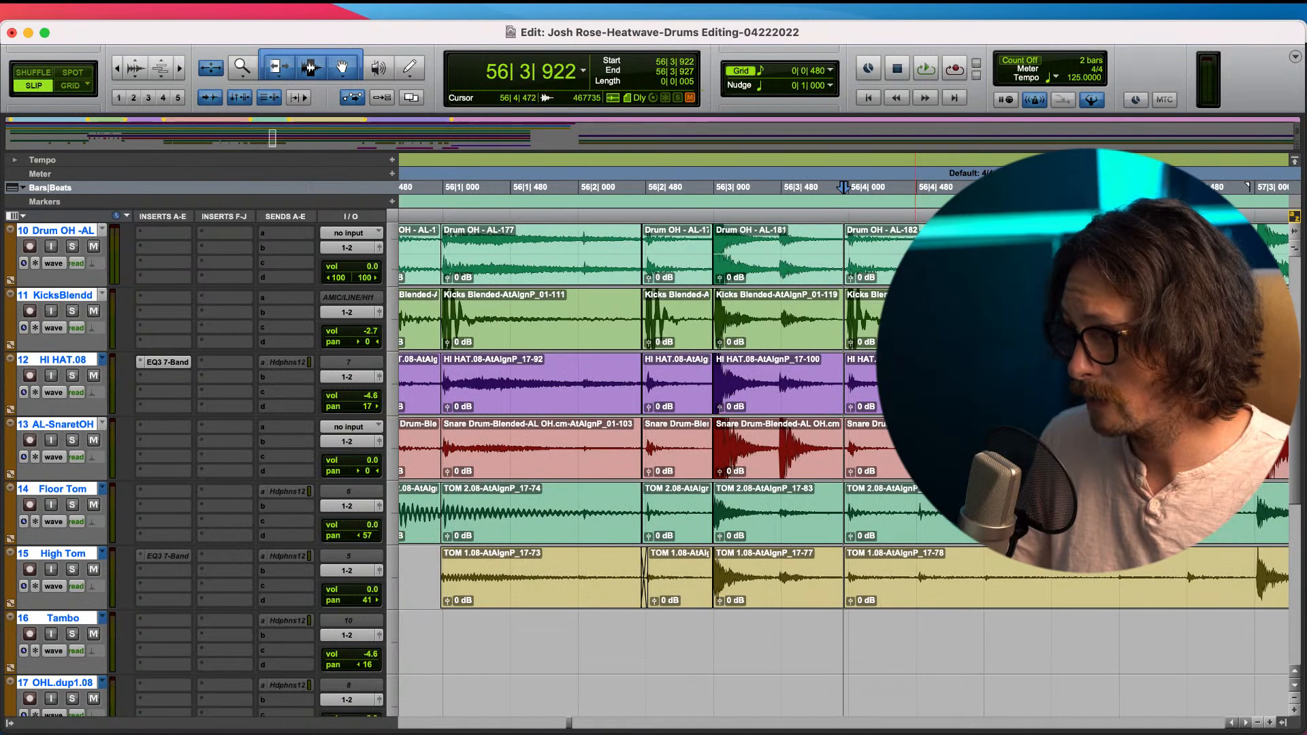
- Separate all the grouped drum tracks at 56|4|495, just before the kick transient
click(916, 446)
key(t)
key(t)
key(t)
key(t)
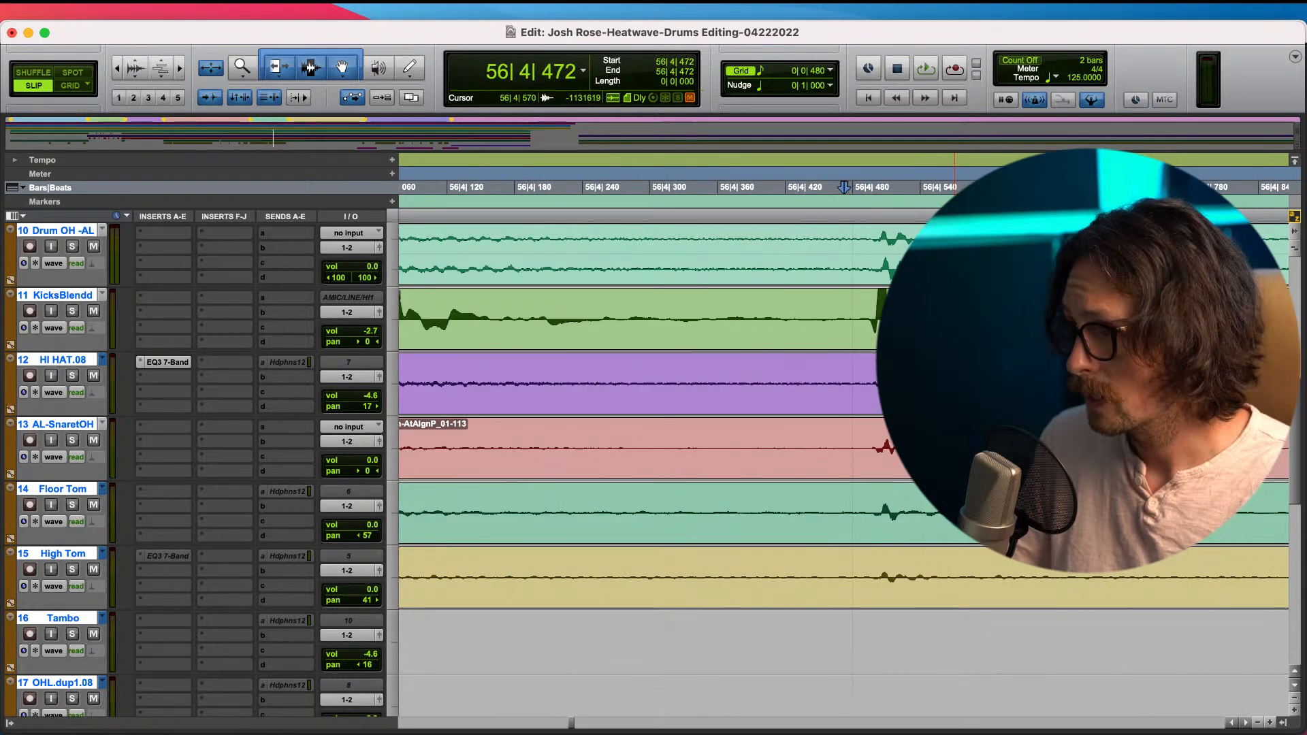
click(895, 382)
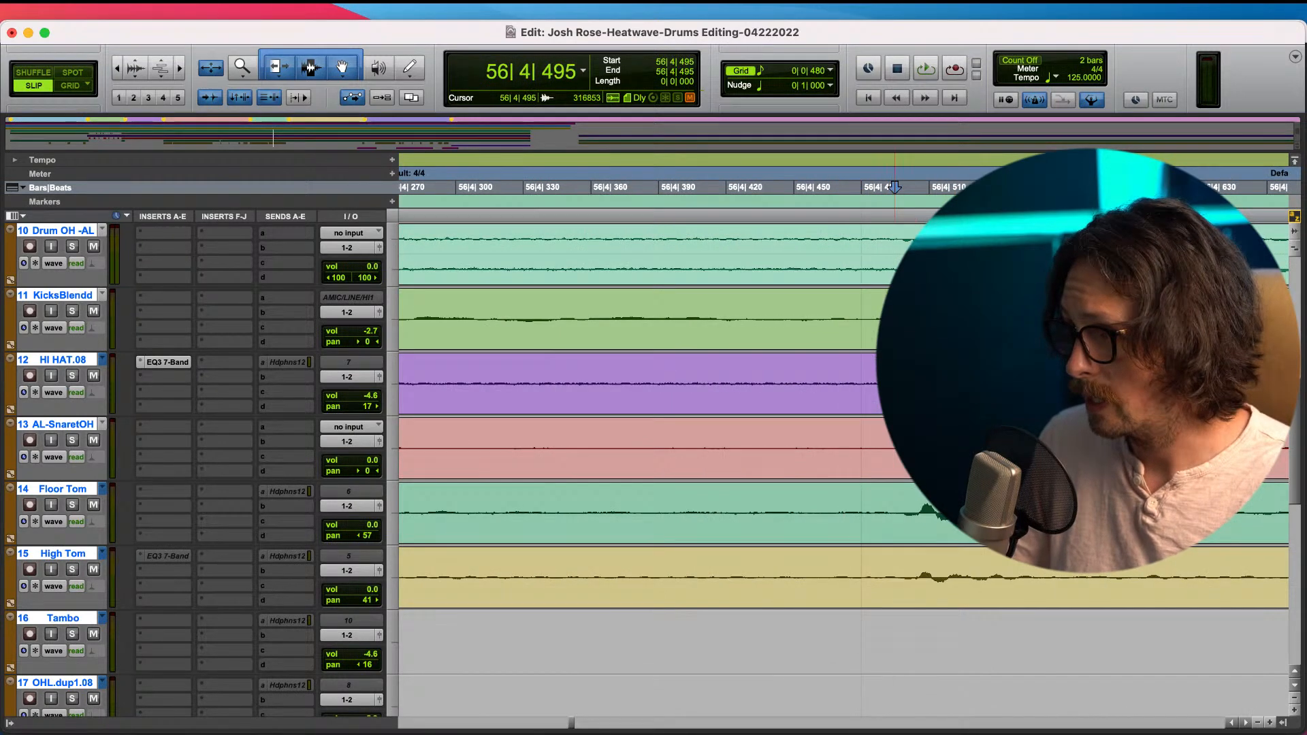
key(b)
- Move the separated kick hit's clips earlier to start at 56|4|479 and crossfade the cut from 56|4|476
drag(968, 392, 933, 391)
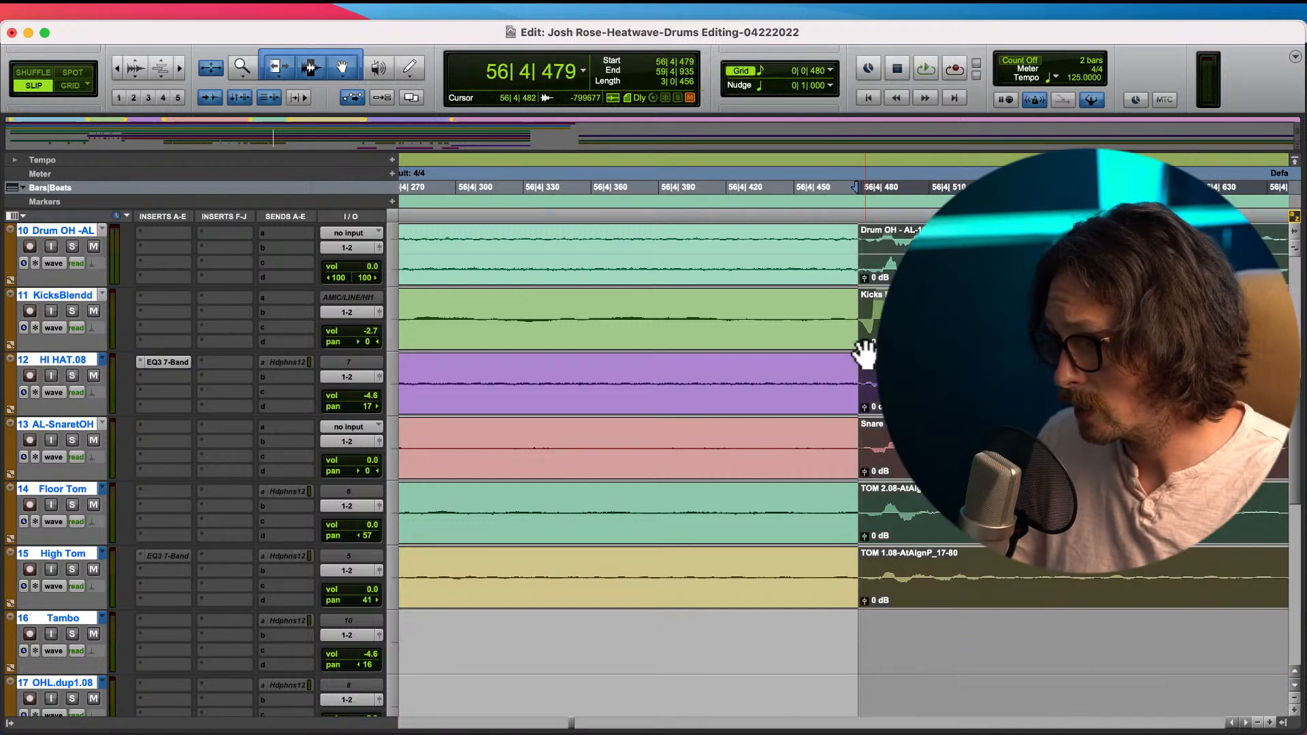
drag(858, 345, 862, 345)
key(r)
key(r)
key(r)
key(r)
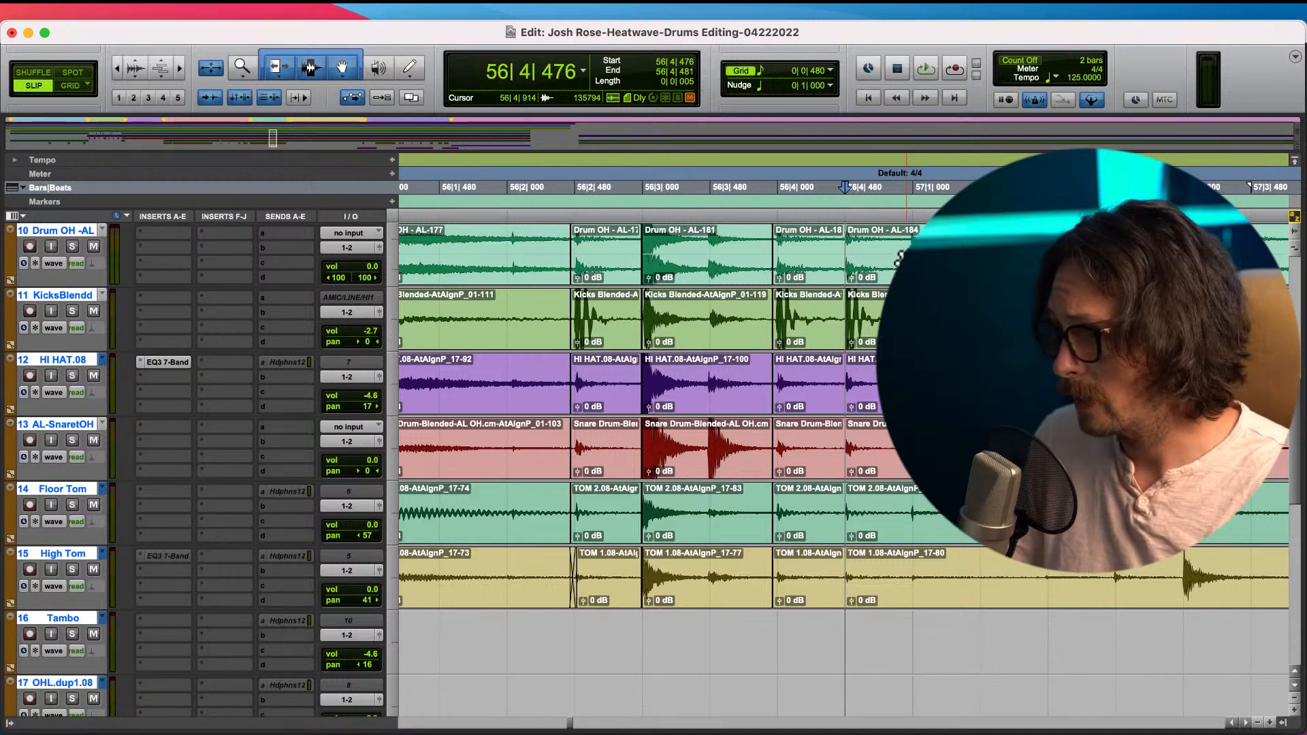
- Examine the overhead and hi-hat hit near 57|1|000 against the grid
click(911, 259)
key(t)
key(t)
key(t)
key(t)
key(t)
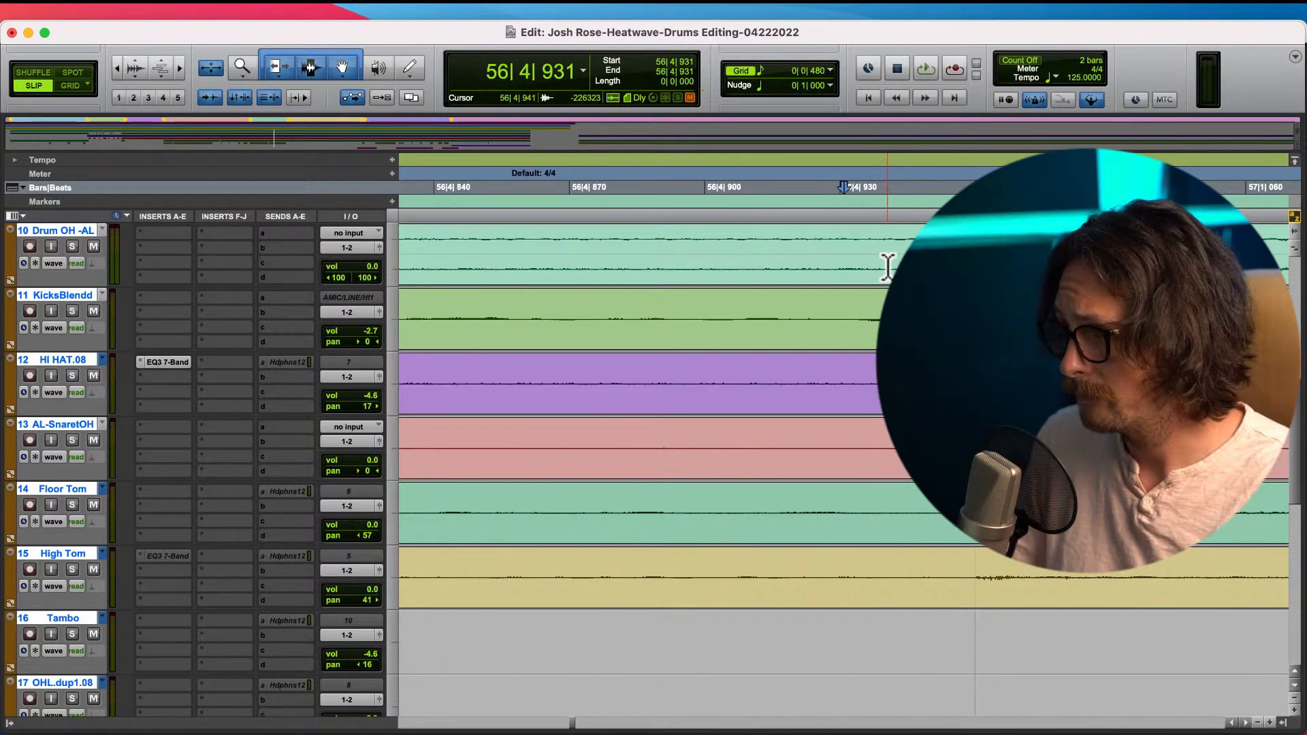
key(r)
key(r)
key(r)
key(r)
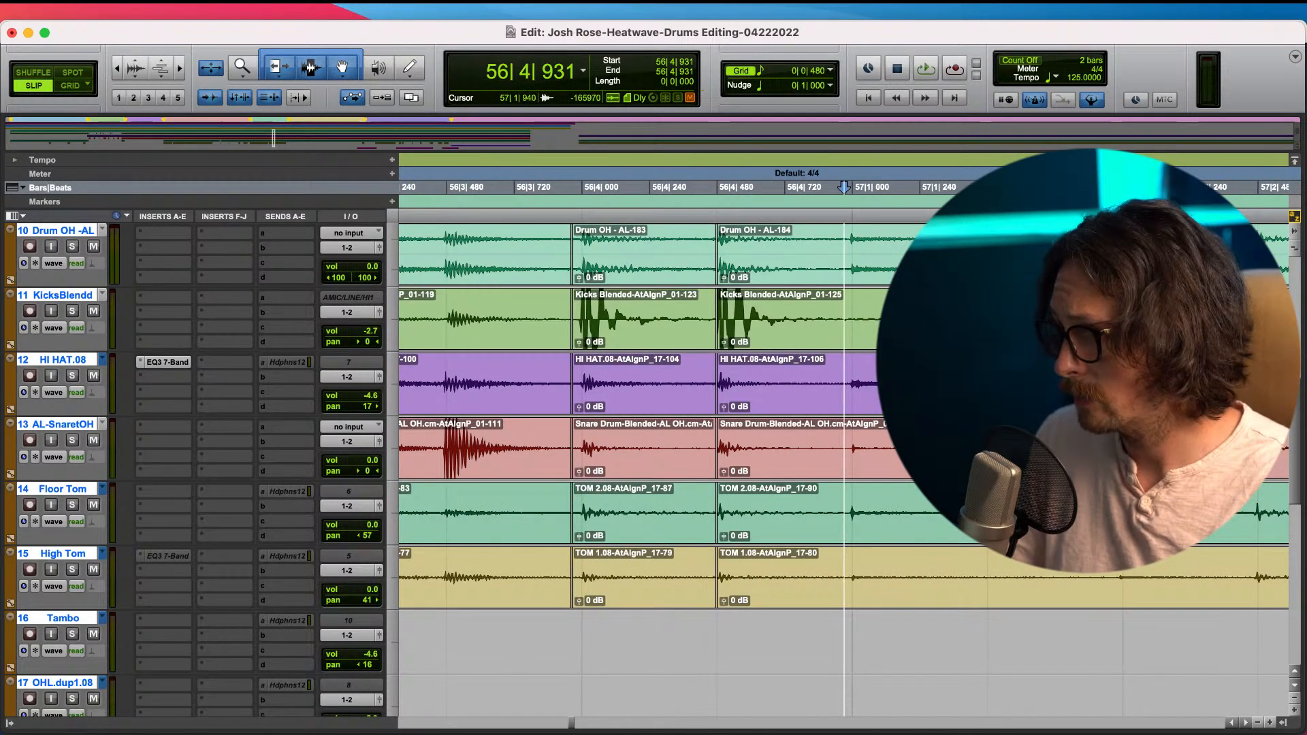
- Examine the overhead and hi-hat hit near 57|2|000 against the grid
click(1115, 382)
key(t)
key(t)
key(t)
key(t)
click(920, 236)
key(r)
key(r)
key(r)
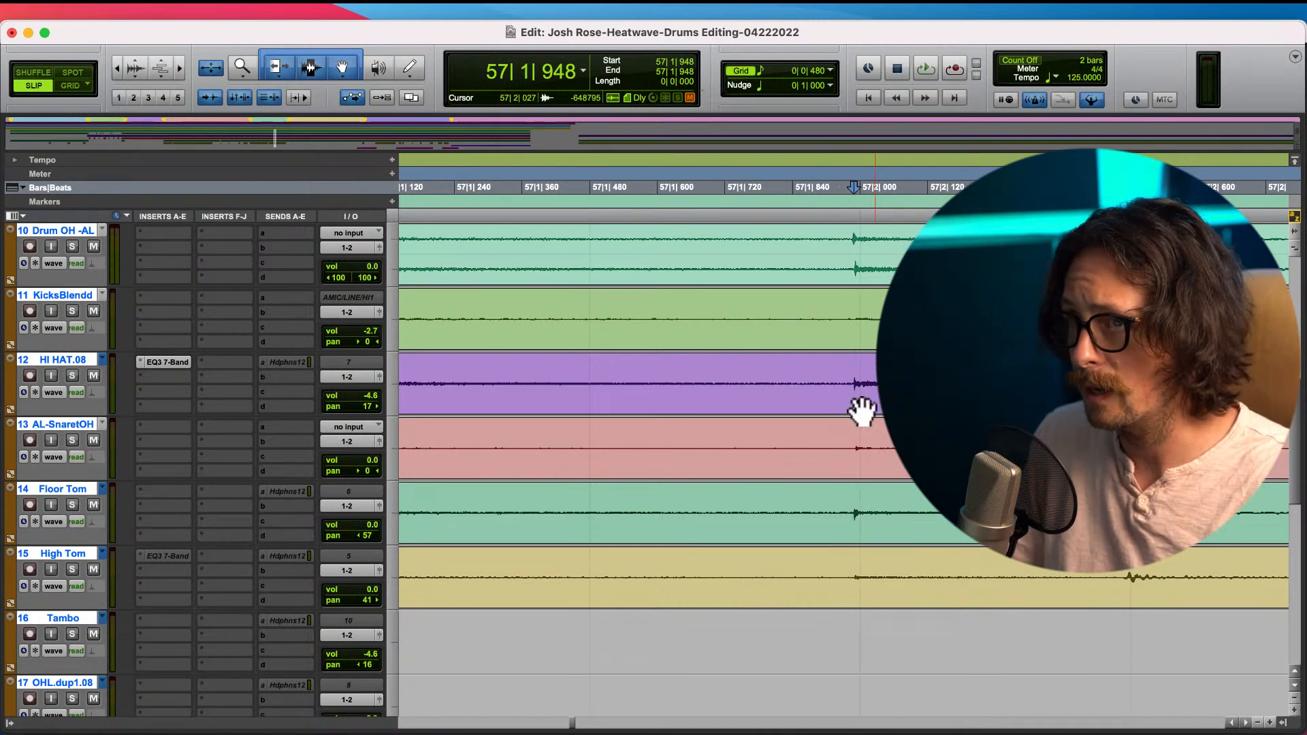
scroll(861, 407, up, 3)
scroll(854, 468, down, 3)
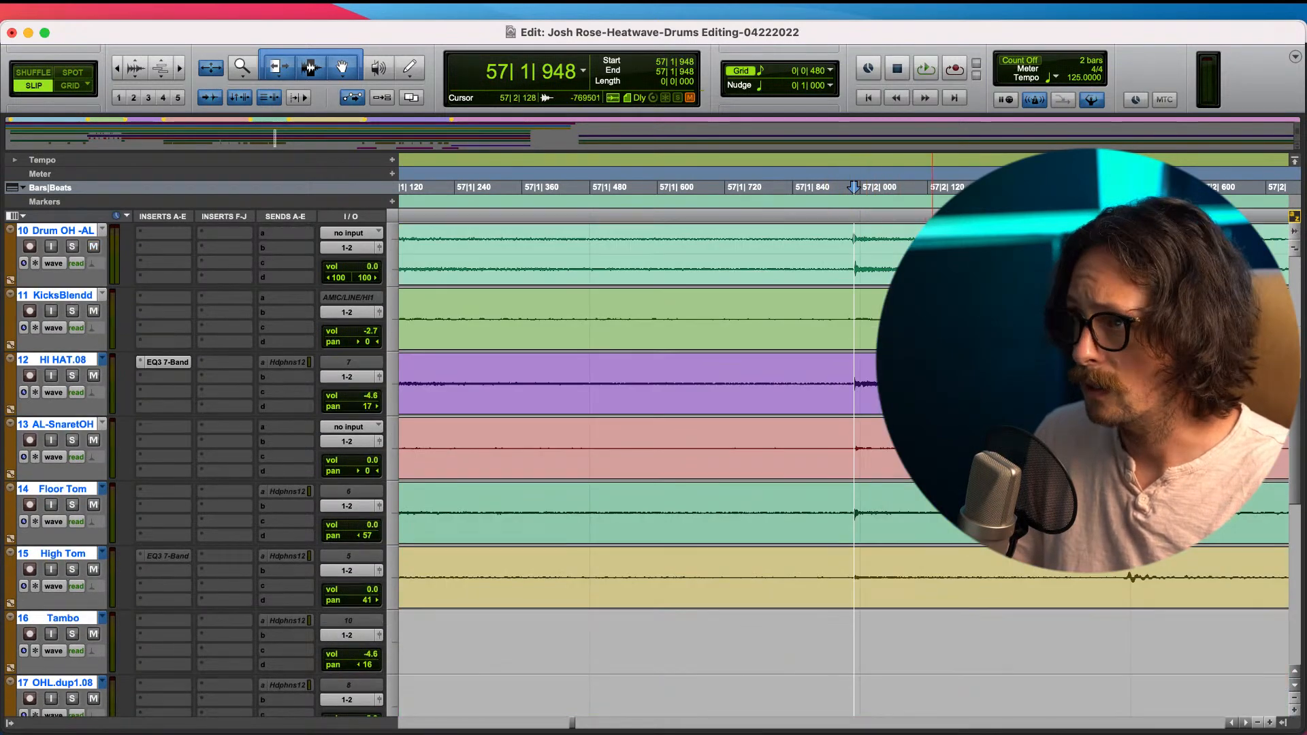
- Separate all the grouped drum tracks at 57|2|464, just before the kick transient
key(r)
click(984, 317)
key(t)
key(t)
key(t)
key(t)
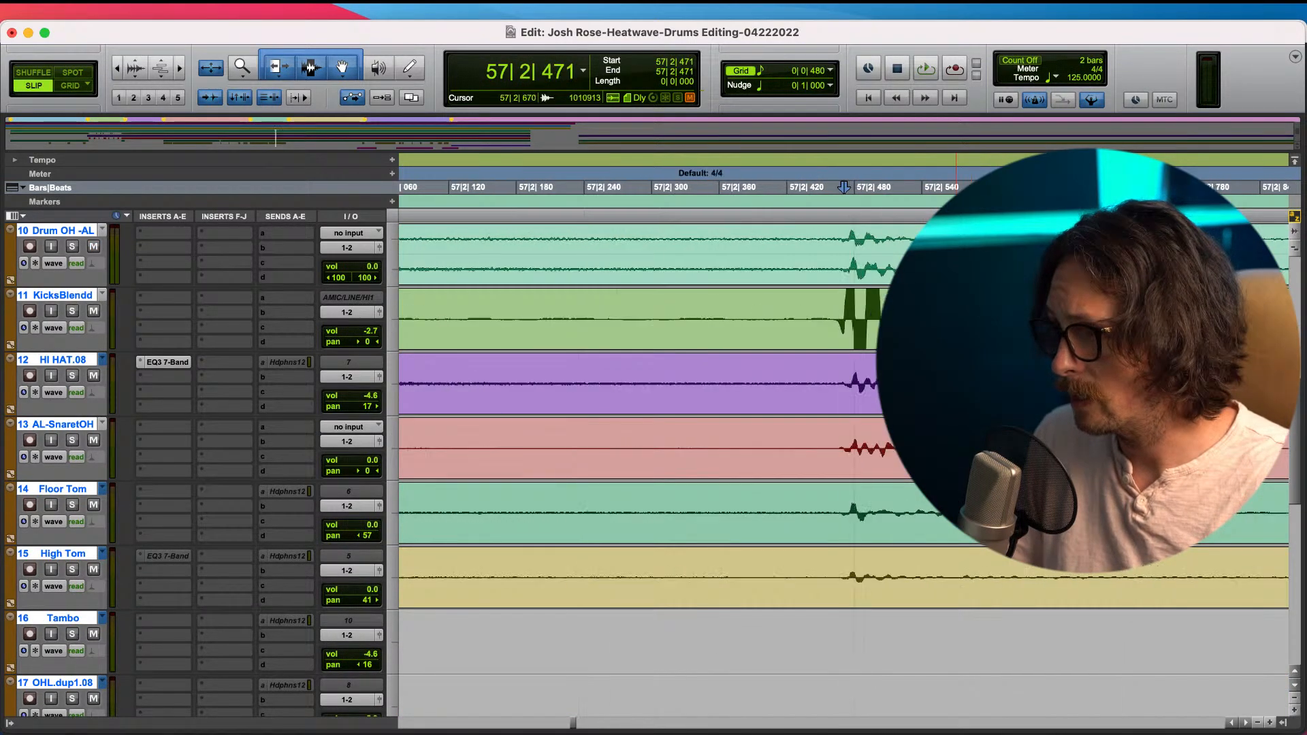
click(813, 266)
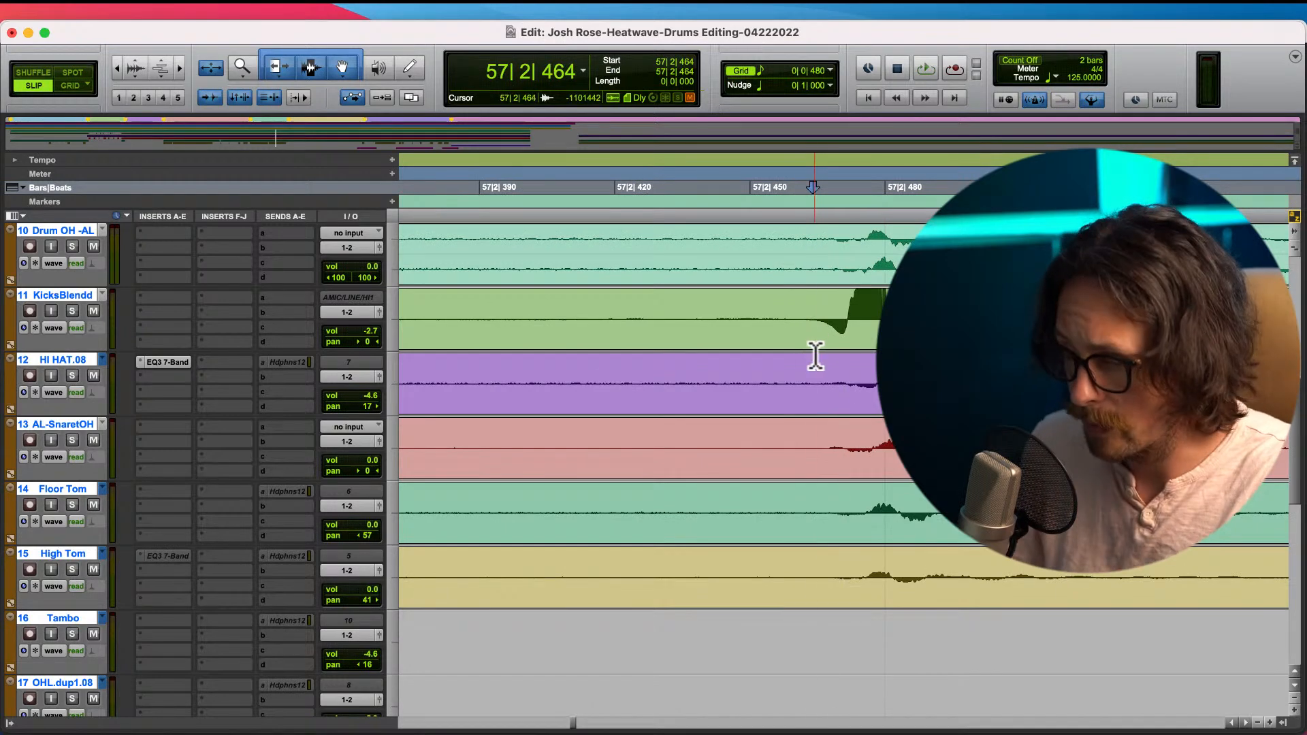
key(b)
- Align the separated kick hit's clips to 57|2|480 and crossfade the cut from 57|2|462
mouse_move(862, 343)
mouse_down()
mouse_move(896, 321)
mouse_move(820, 341)
mouse_up()
key(r)
key(r)
key(r)
key(r)
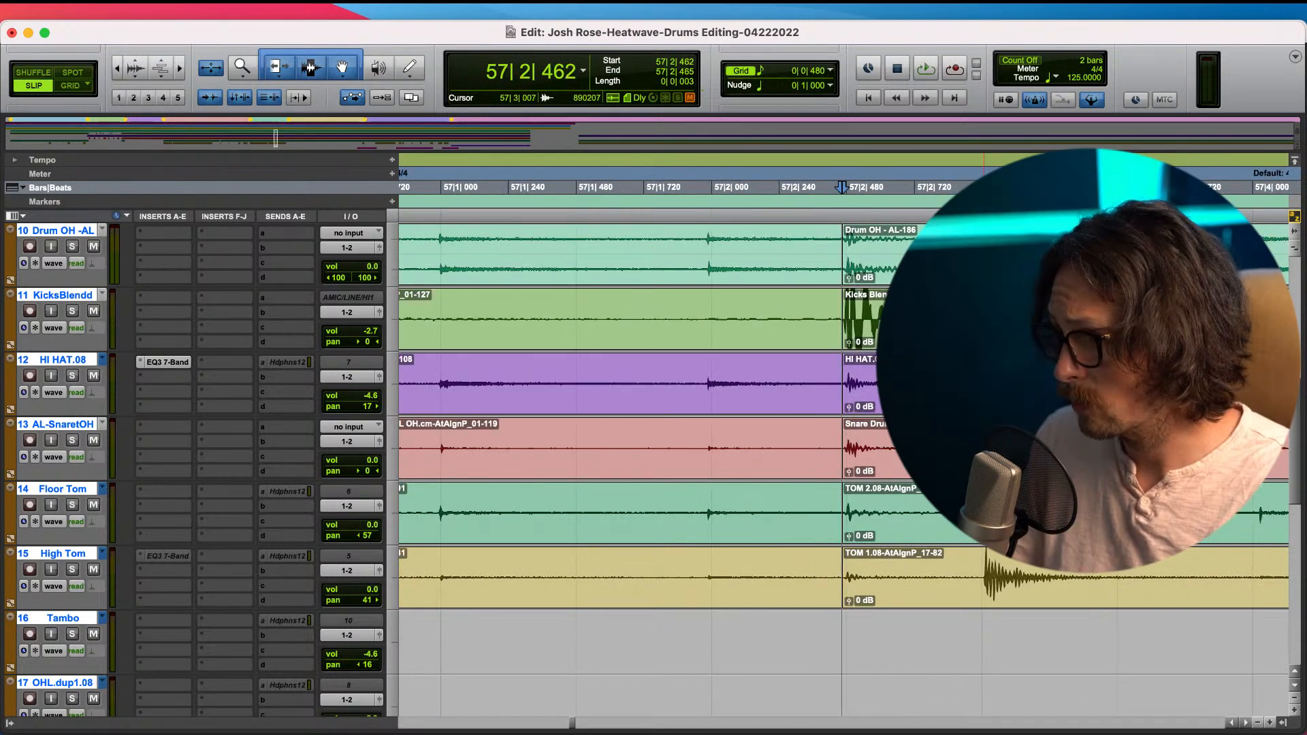
- Separate all the grouped drum tracks at 57|3|010, just before the snare transient
click(978, 343)
key(t)
key(t)
key(t)
click(897, 237)
key(t)
key(t)
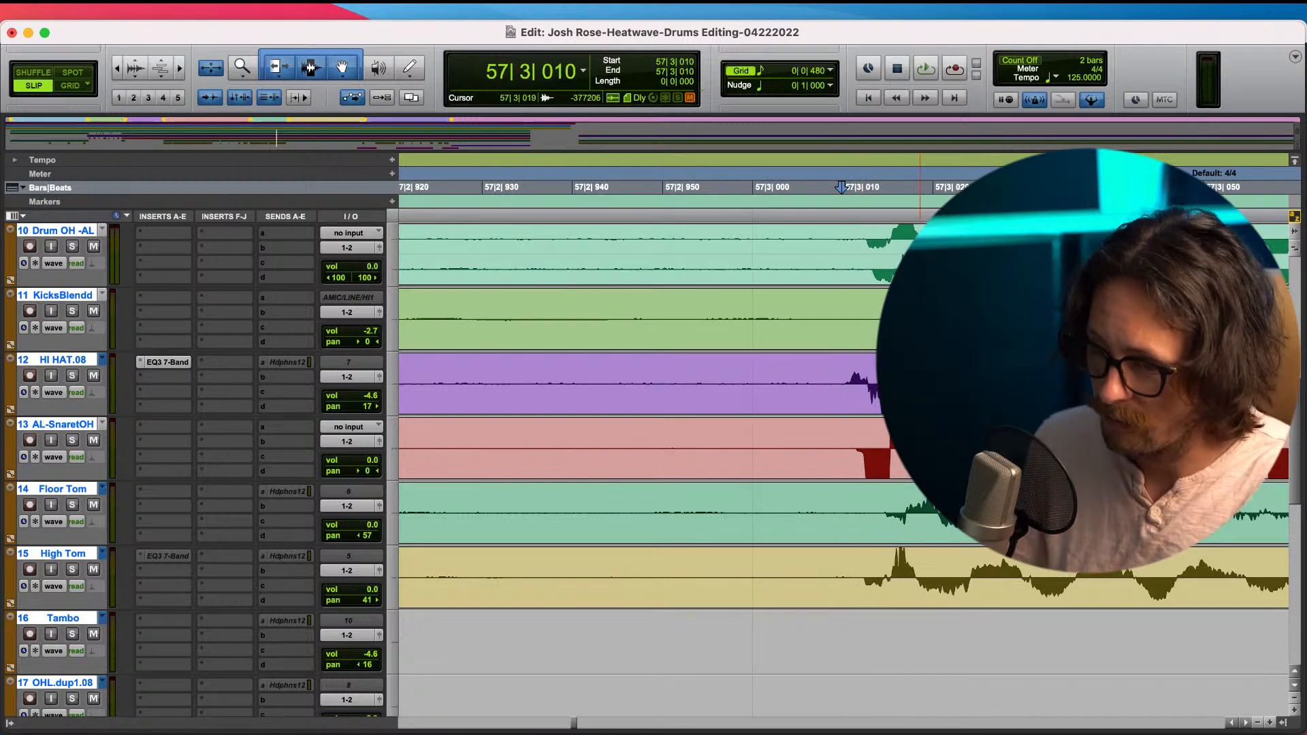
key(b)
- Align the separated snare hit's clips to 57|3|000 and crossfade the cut from 57|2|959 to 57|3|000
drag(925, 334, 819, 370)
drag(751, 603, 752, 604)
key(r)
key(r)
key(r)
key(r)
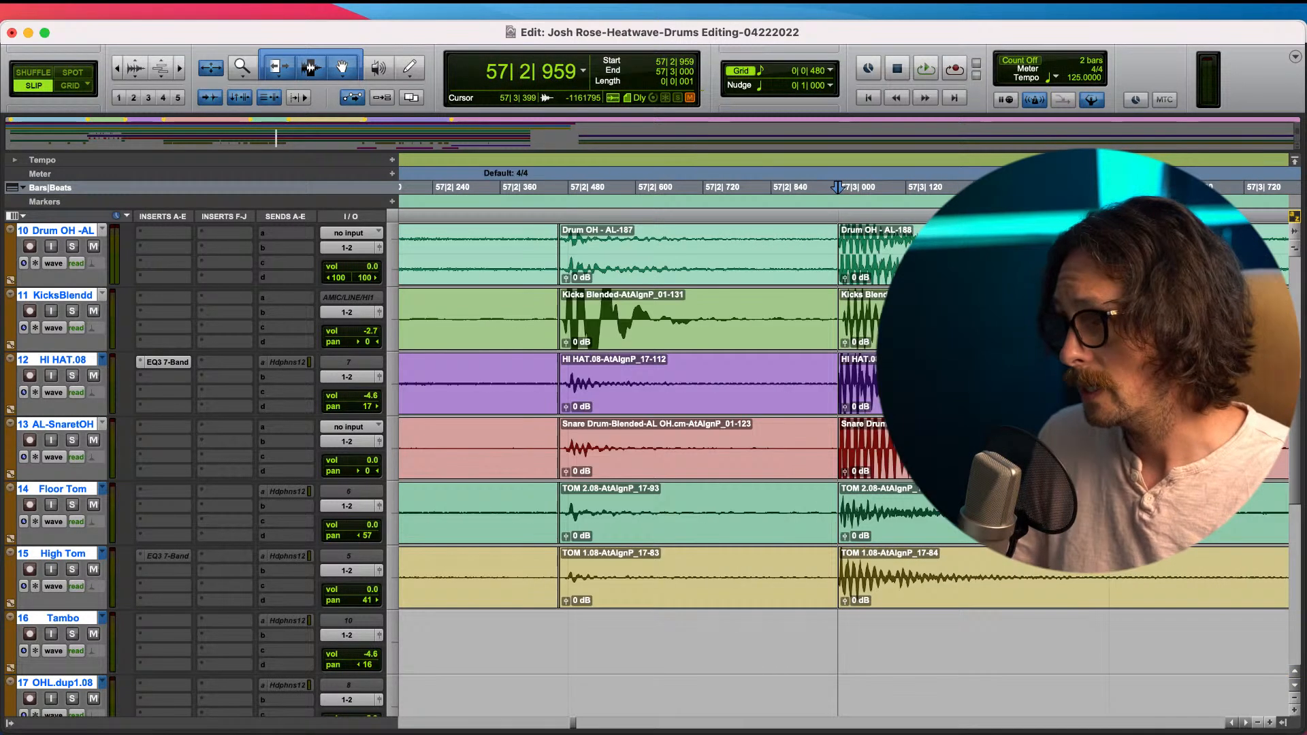
- Separate all the grouped drum tracks at 57|4|016, just before the overhead and hi-hat transient
key(r)
key(t)
key(t)
key(t)
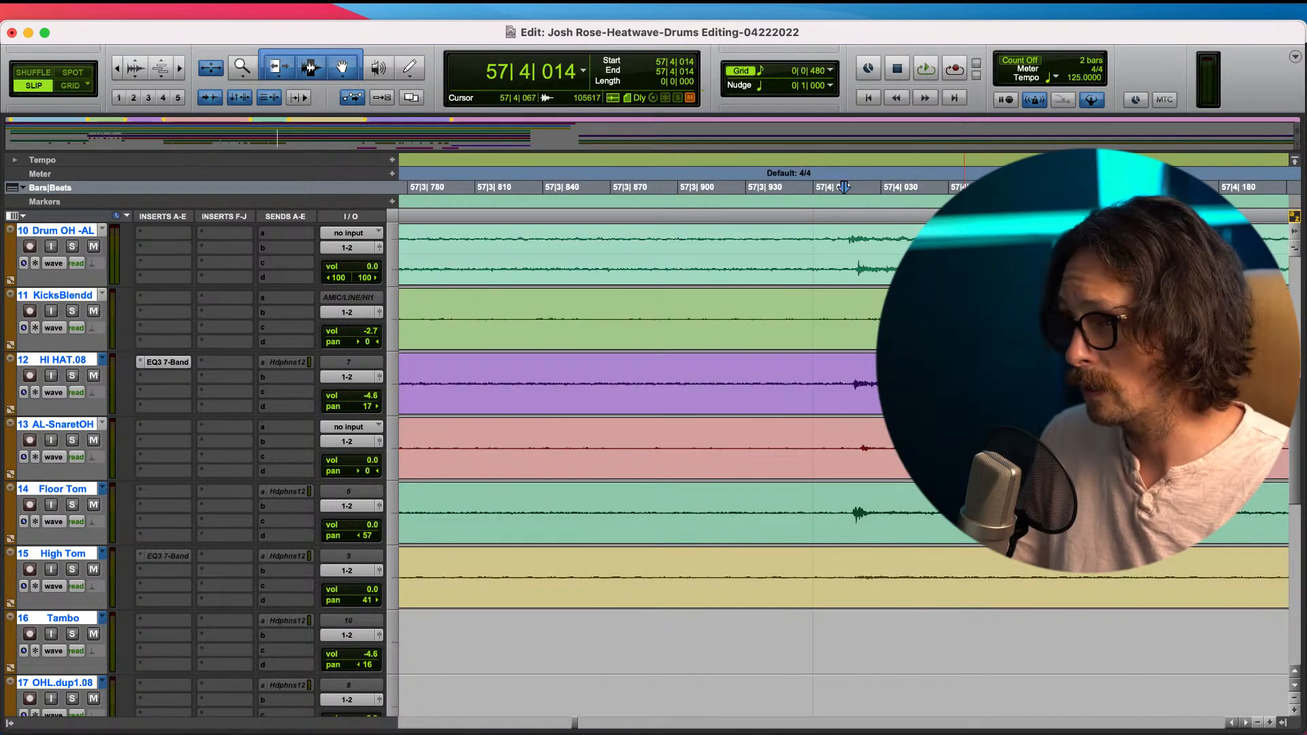
key(t)
key(t)
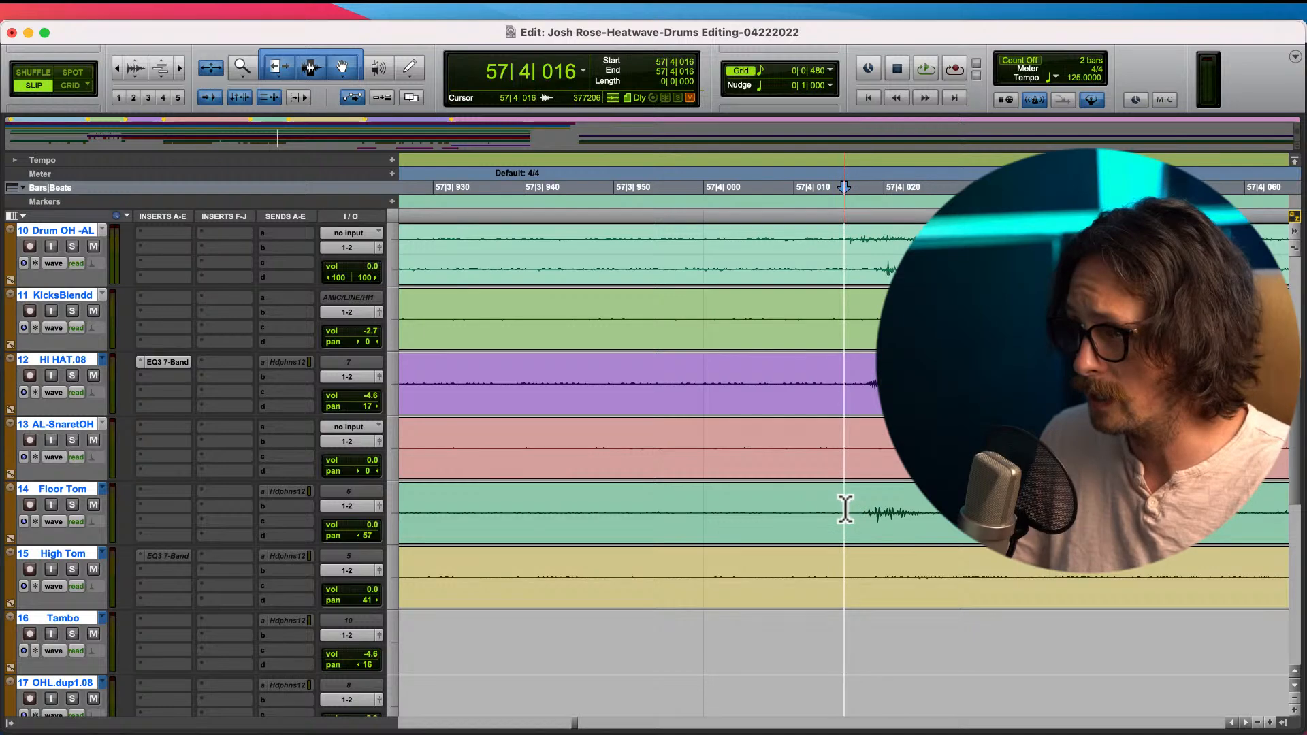
key(b)
- Move the separated hi-hat hit's clips earlier to start at 57|4|000 and crossfade the cut there
key(r)
key(r)
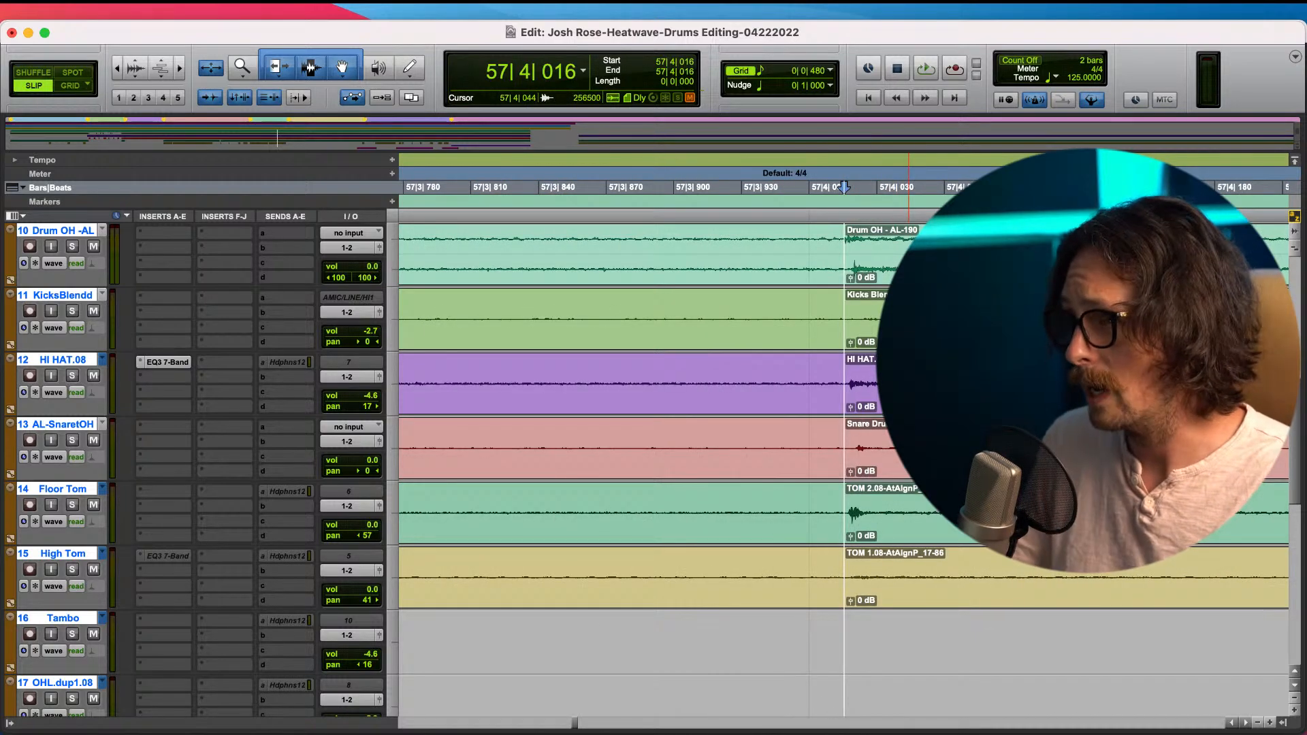
drag(905, 398, 860, 402)
key(t)
key(t)
key(t)
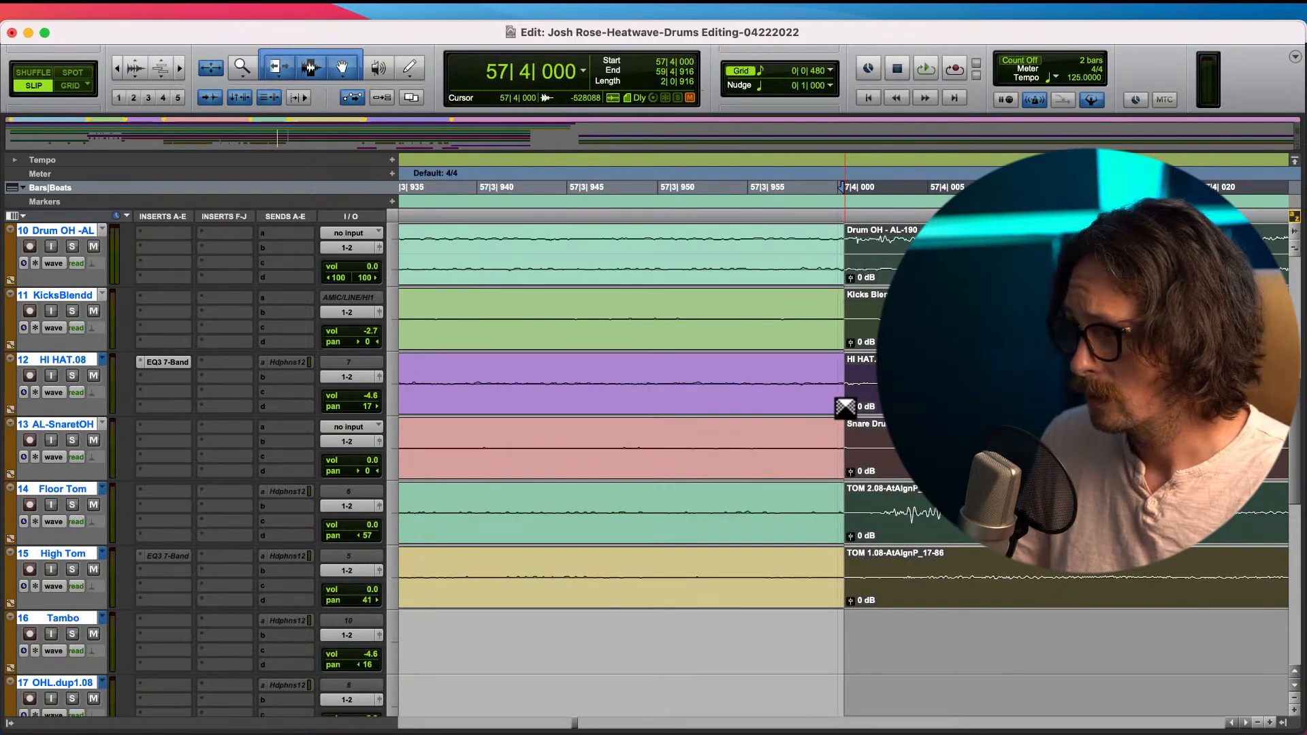
drag(845, 415, 853, 409)
key(r)
key(r)
key(r)
key(r)
key(r)
key(r)
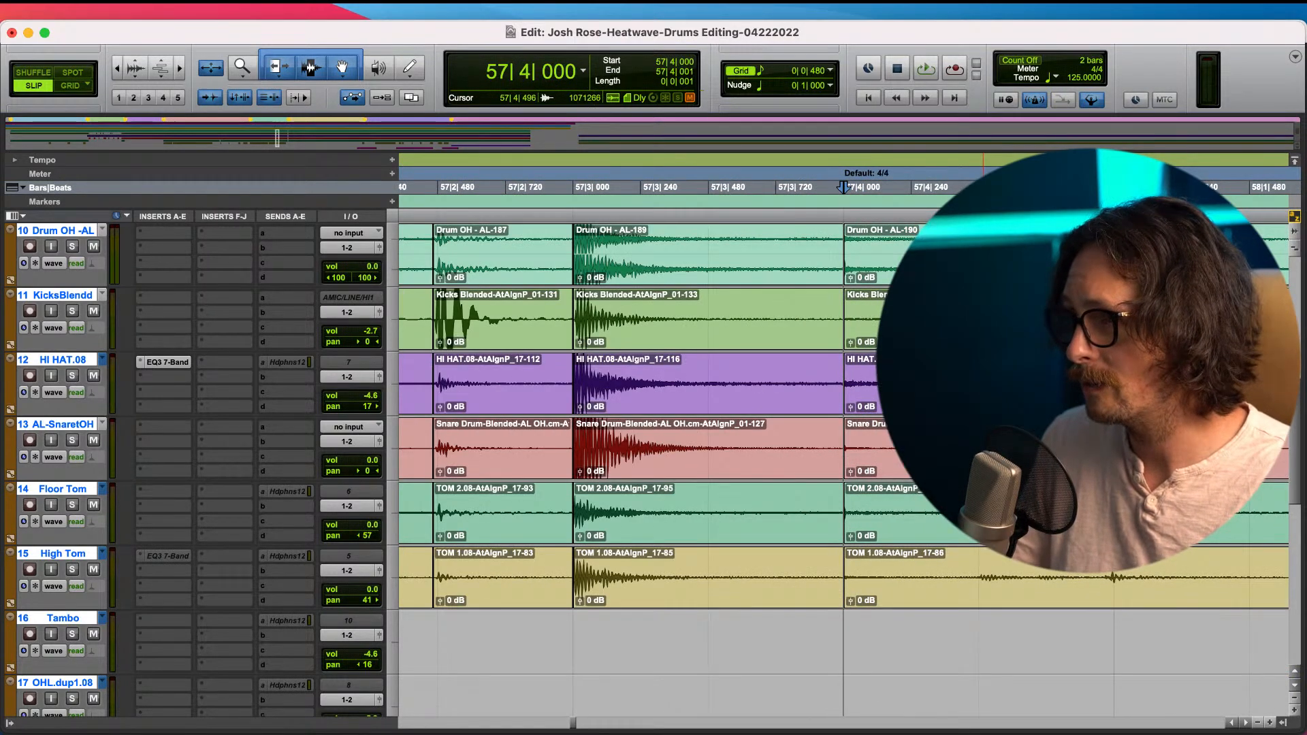
- Separate all the grouped drum tracks just before the snare transient near 57|4|480
click(978, 435)
key(t)
key(t)
key(t)
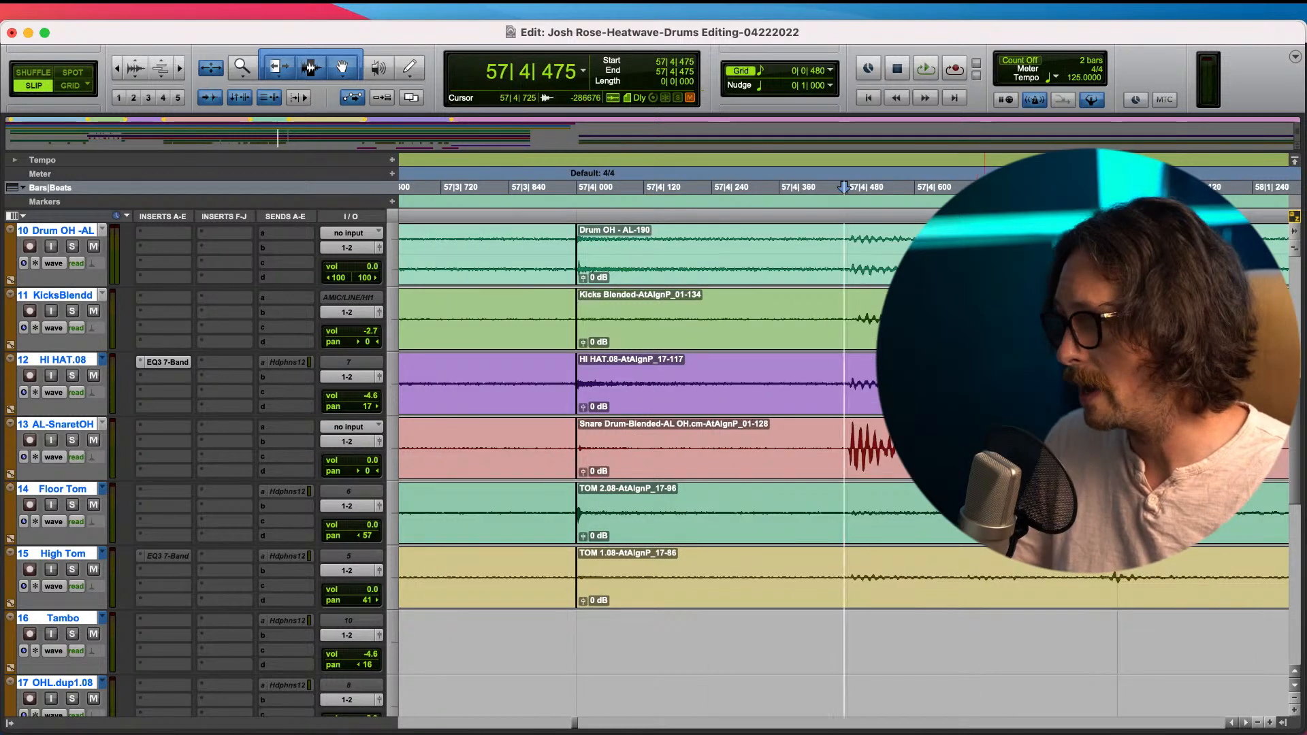
key(t)
click(885, 437)
key(b)
- Move the separated snare hit's clips to start at 57|4|480 and crossfade the cut there
drag(942, 478, 909, 478)
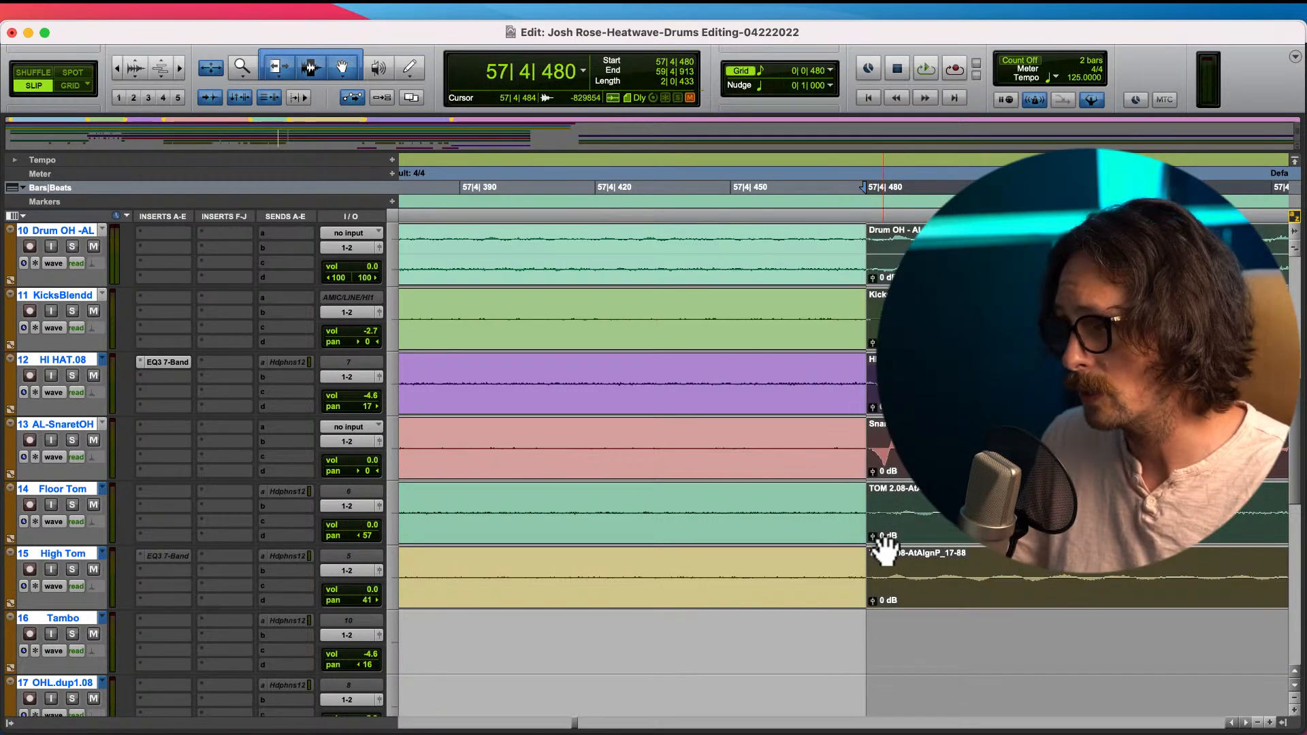
drag(865, 539, 866, 529)
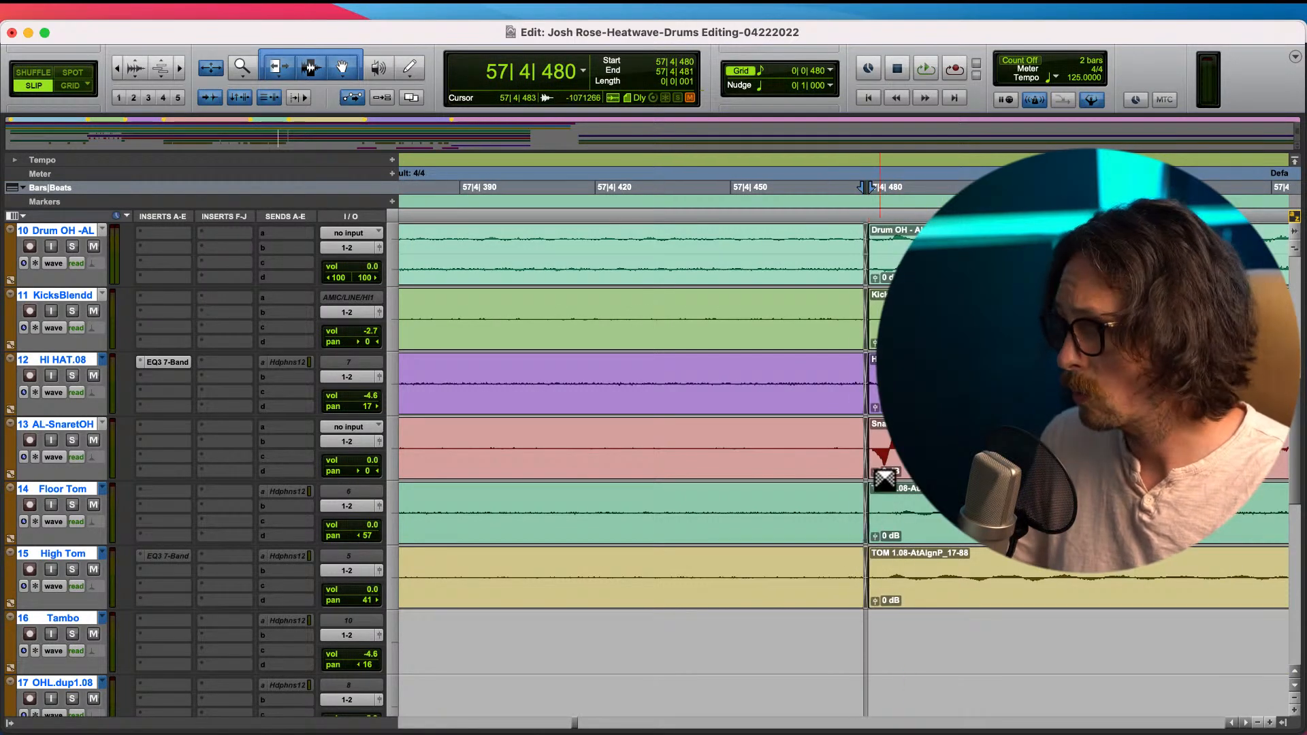
key(r)
key(r)
key(r)
key(r)
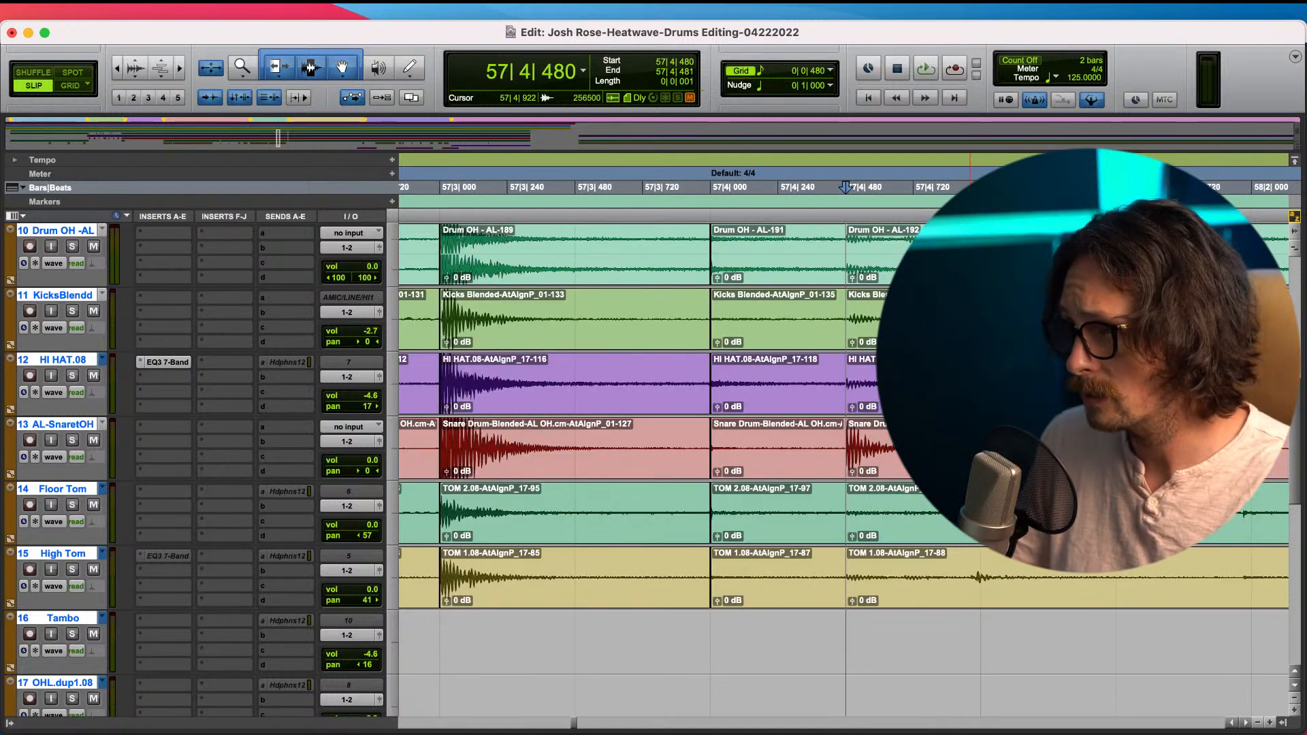
- Separate all the grouped drum tracks at 57|4|924, just before the overhead and kick transients
click(967, 449)
key(t)
key(t)
key(t)
key(t)
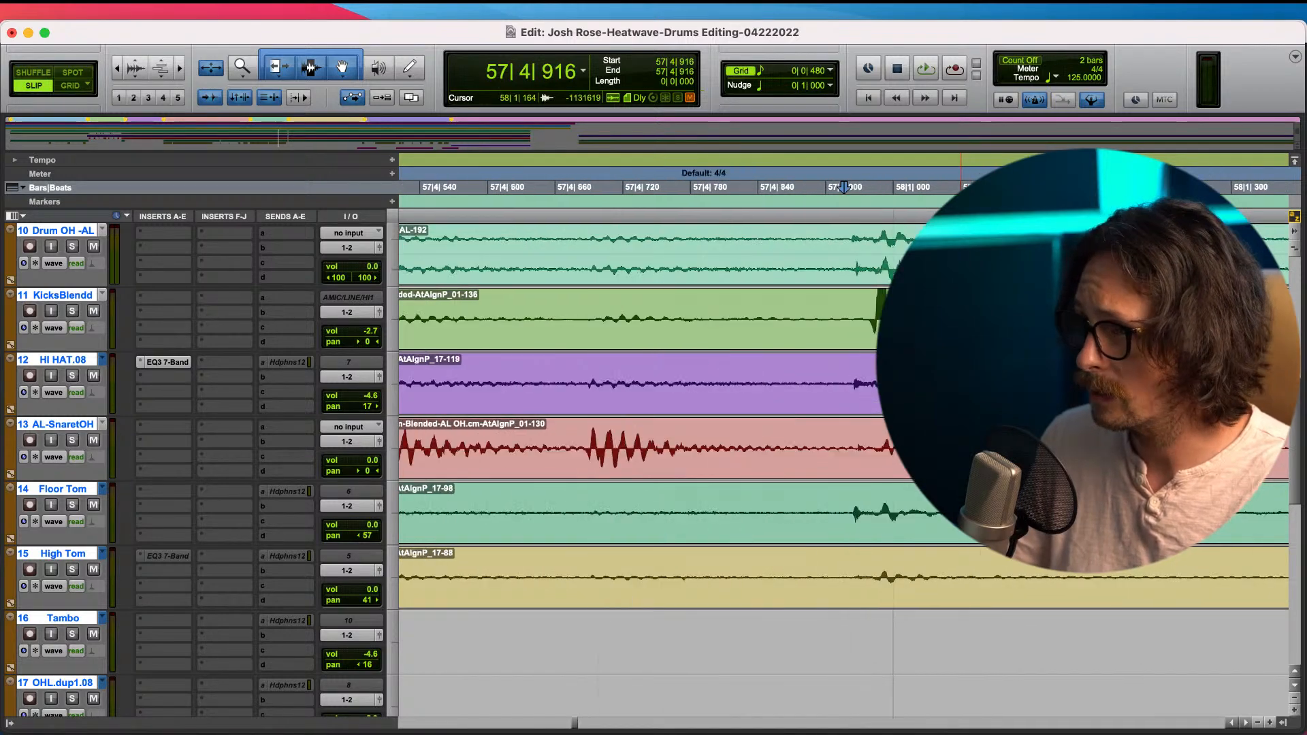
click(876, 242)
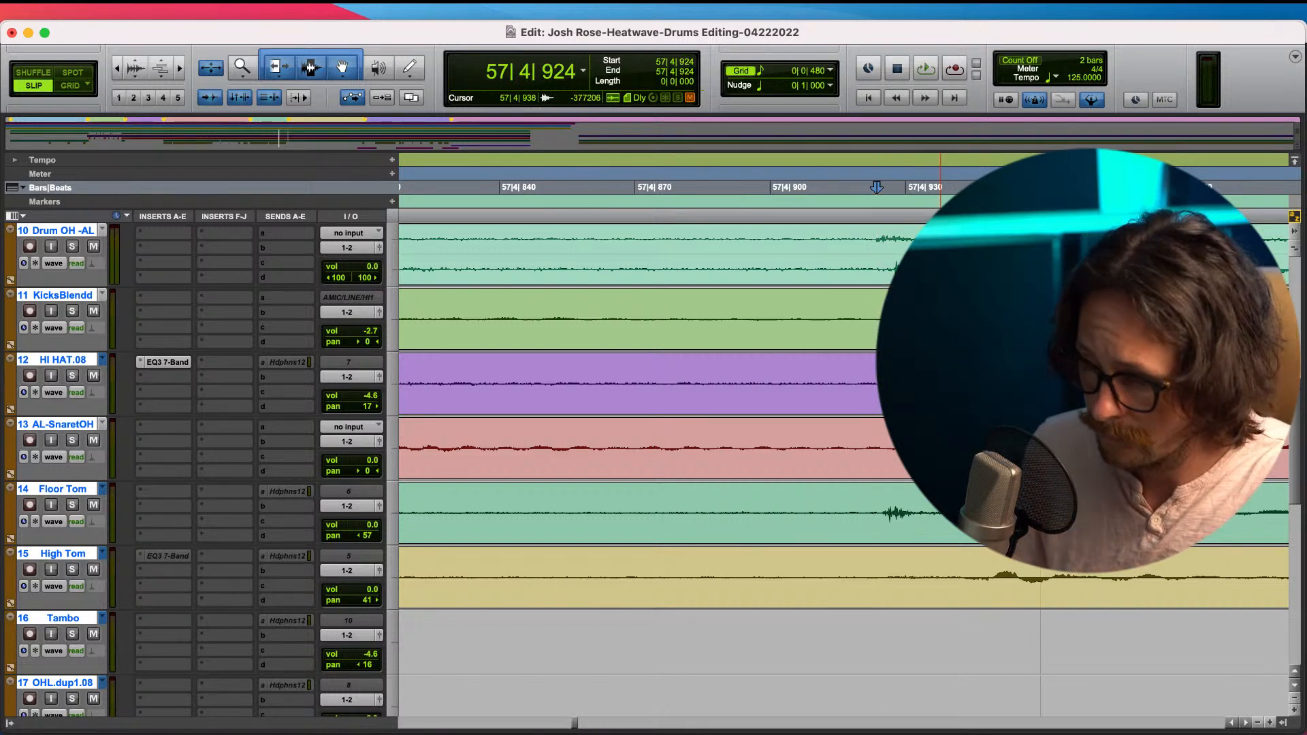
key(super+e)
- Move the separated clips later to start at 57|4|939, and fill the gap with a crossfade starting at 57|4|921
drag(976, 463, 1046, 462)
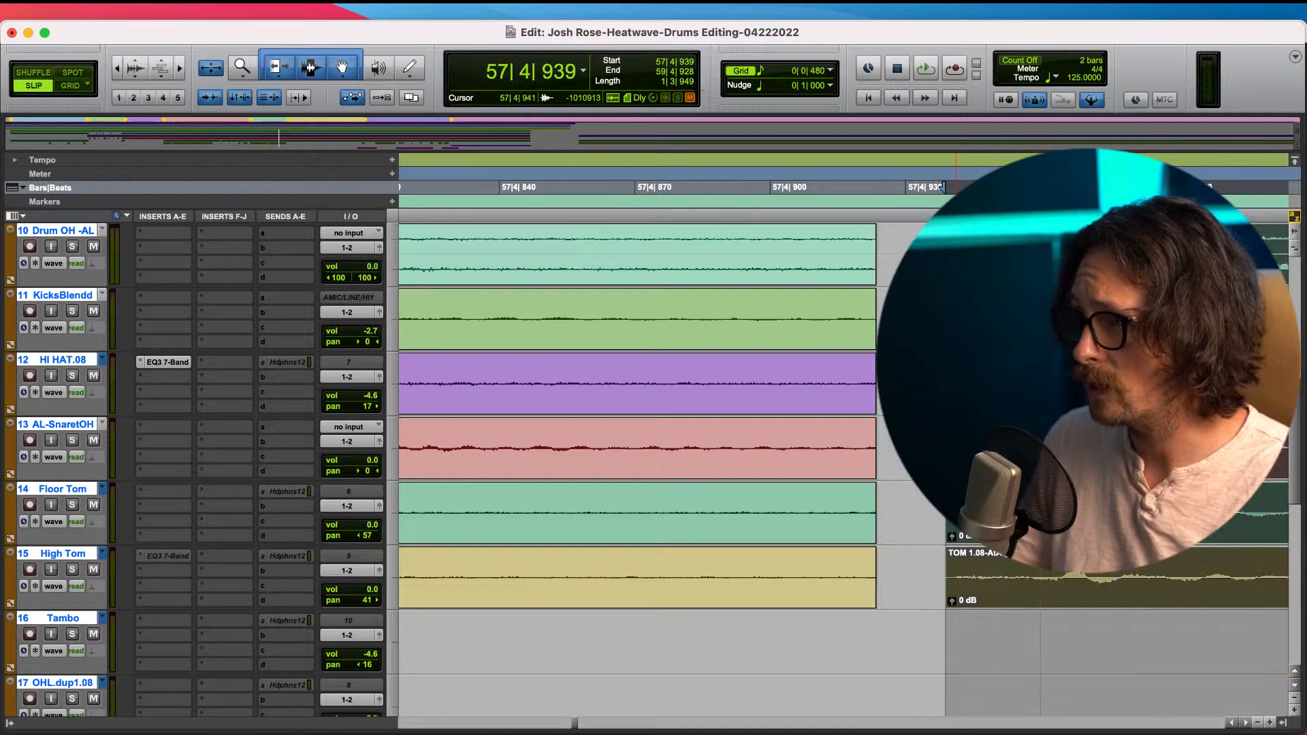
click(869, 333)
drag(947, 354, 865, 347)
key(r)
key(r)
key(r)
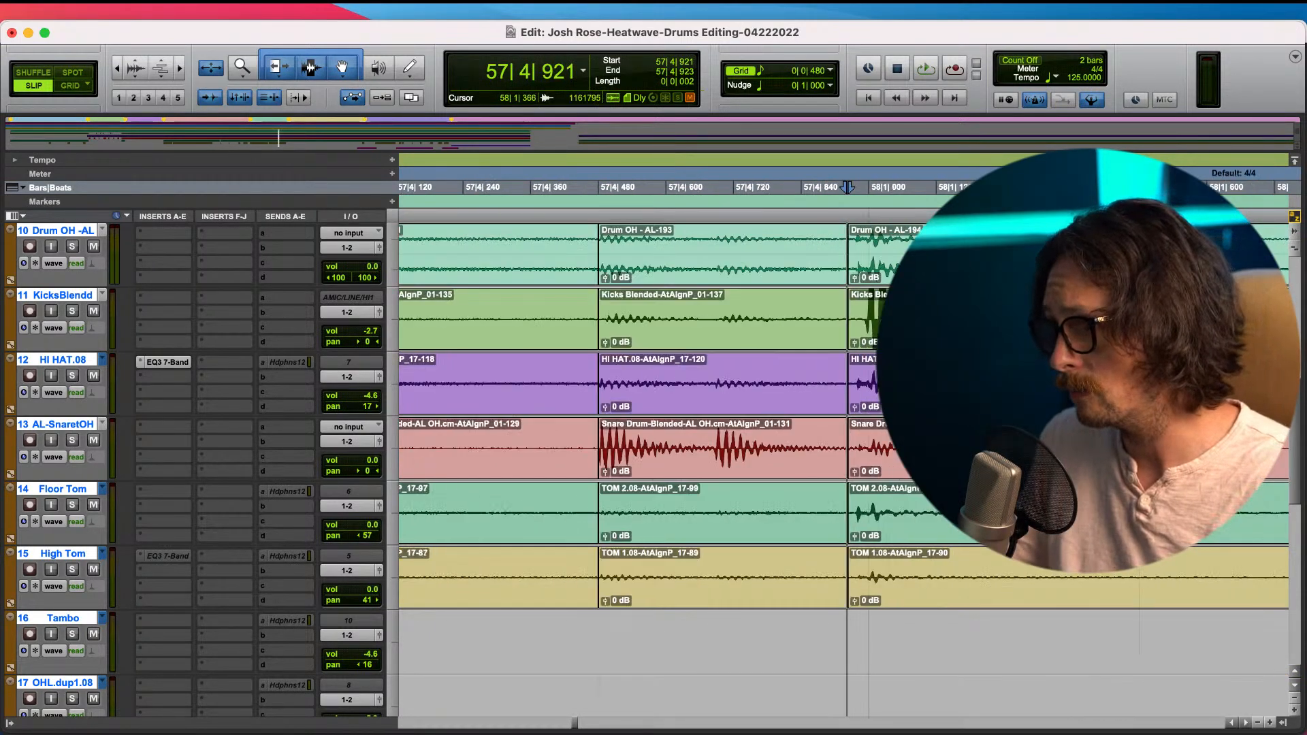
key(r)
key(r)
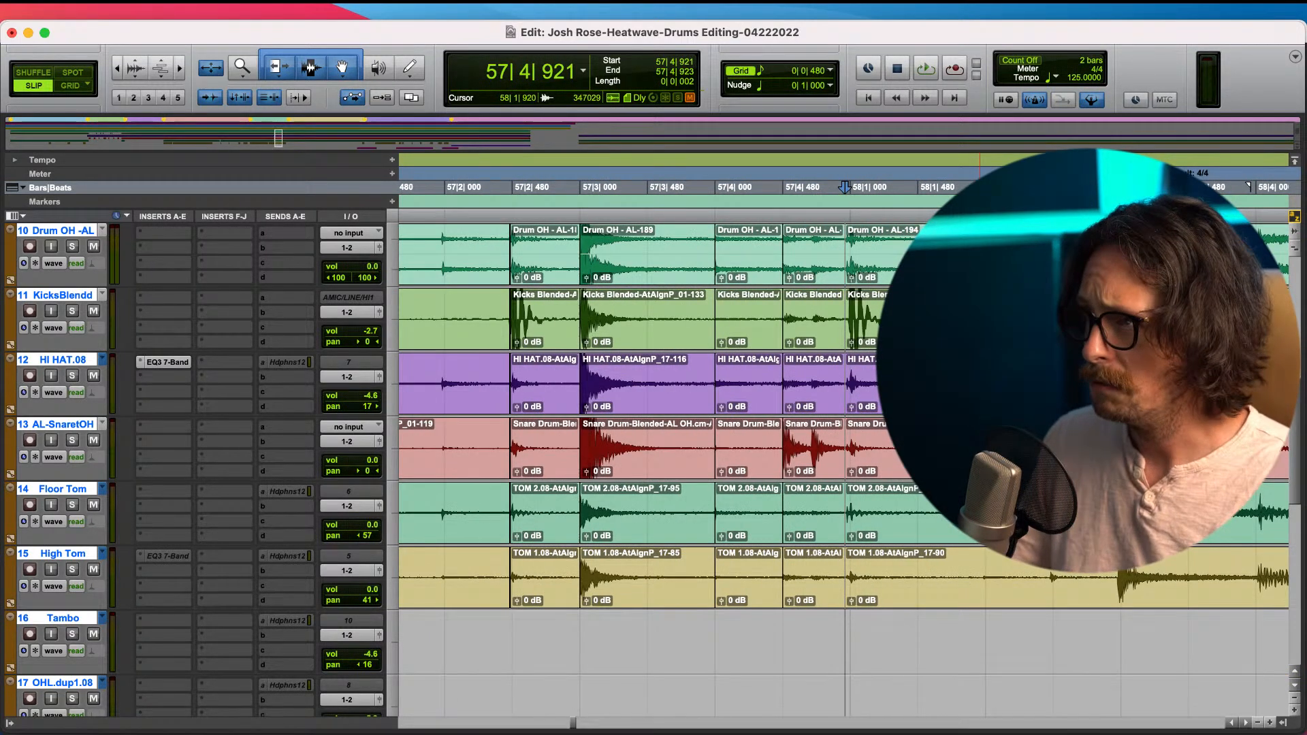
- Separate all the grouped drum tracks at 58|2|454, just before the kick transient
click(980, 303)
key(t)
key(t)
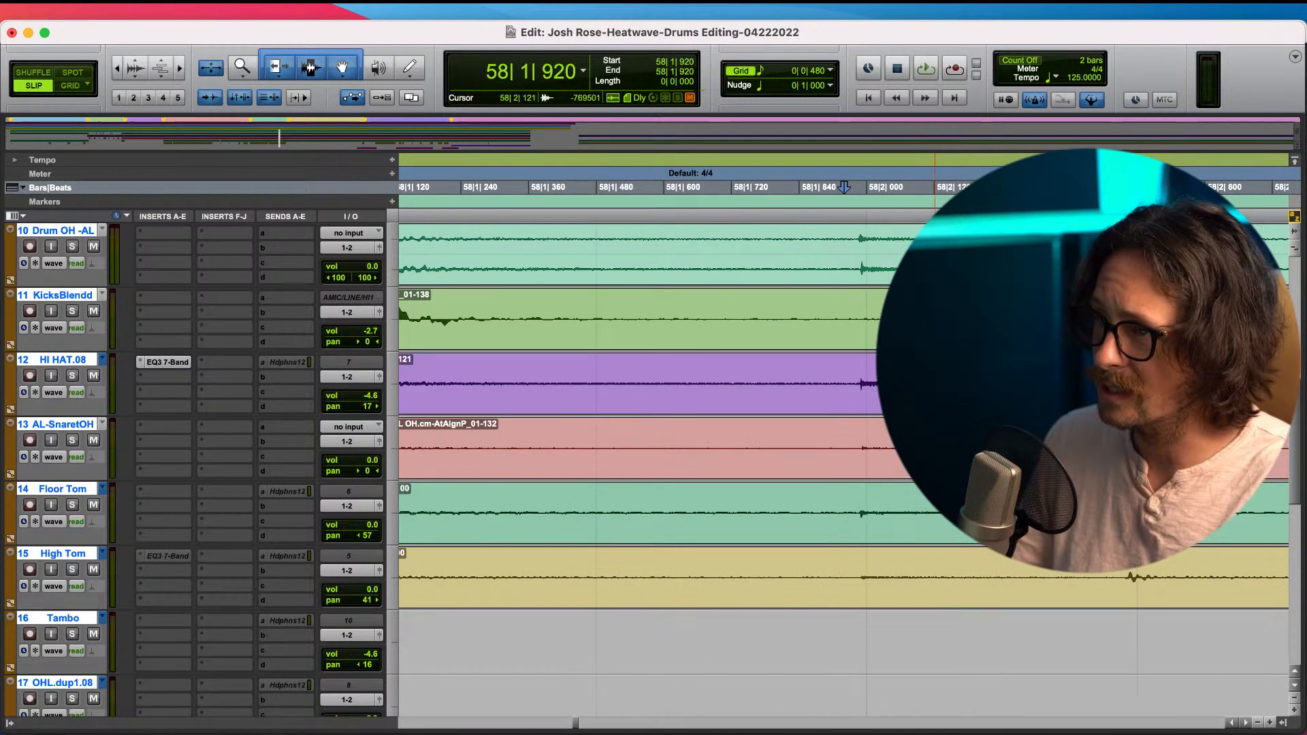
key(r)
key(t)
key(t)
key(t)
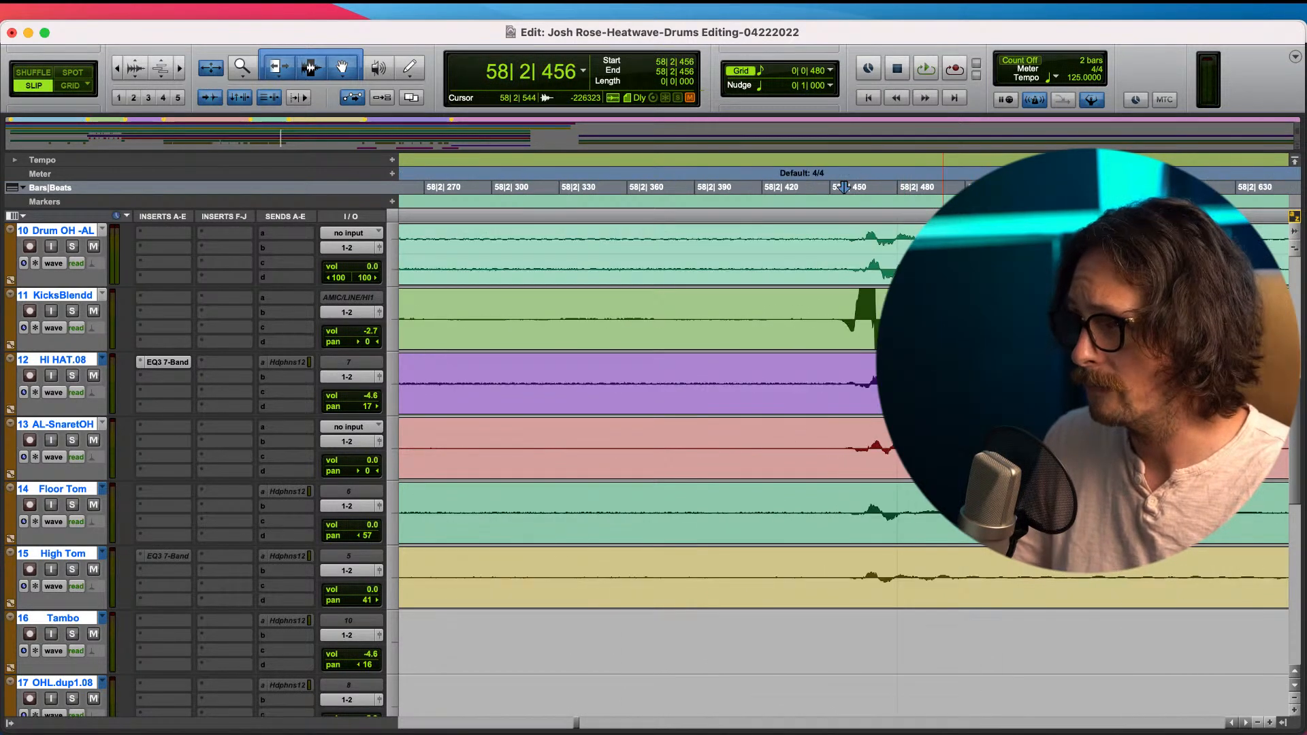
click(837, 321)
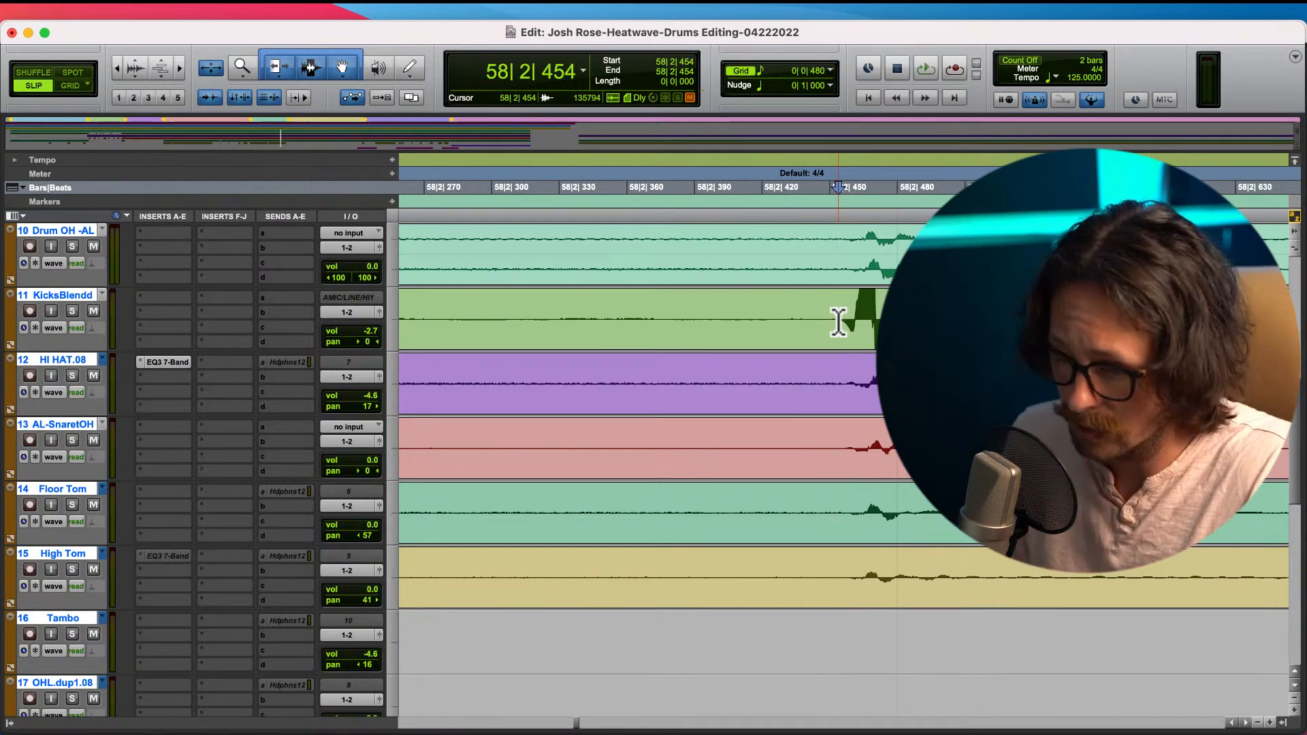
key(super+e)
- Move the separated kick hit's clips later toward 58|2|480, extend their start back to 58|2|455 and crossfade the cut from 58|2|452
drag(893, 330, 851, 341)
click(838, 331)
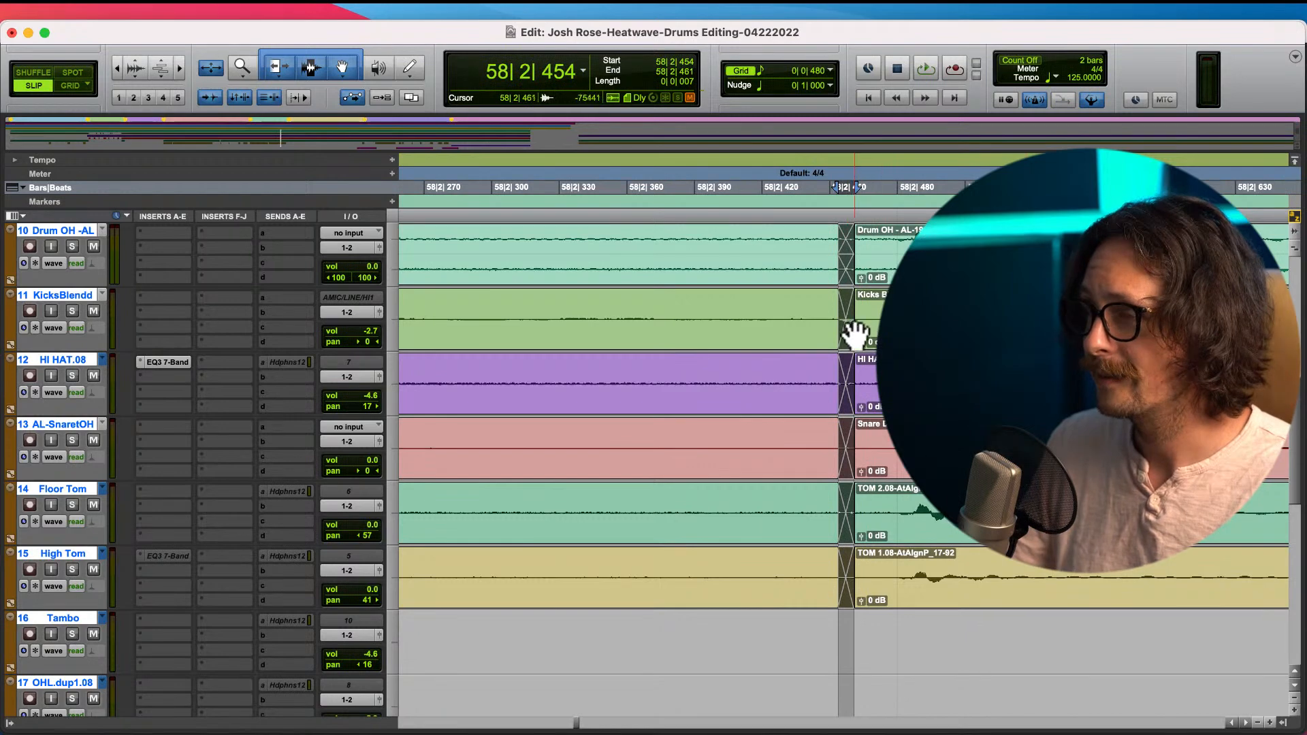
key(BackSpace)
drag(850, 328, 848, 345)
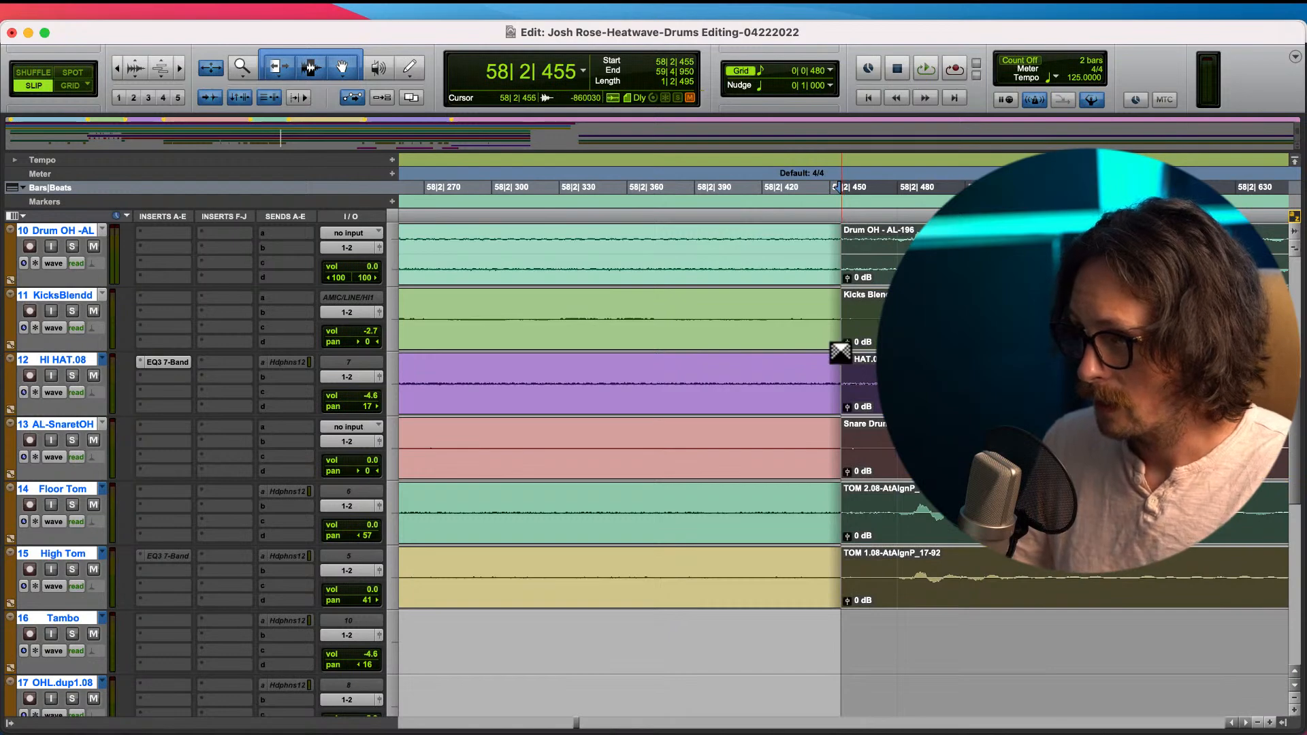
key(r)
key(r)
key(r)
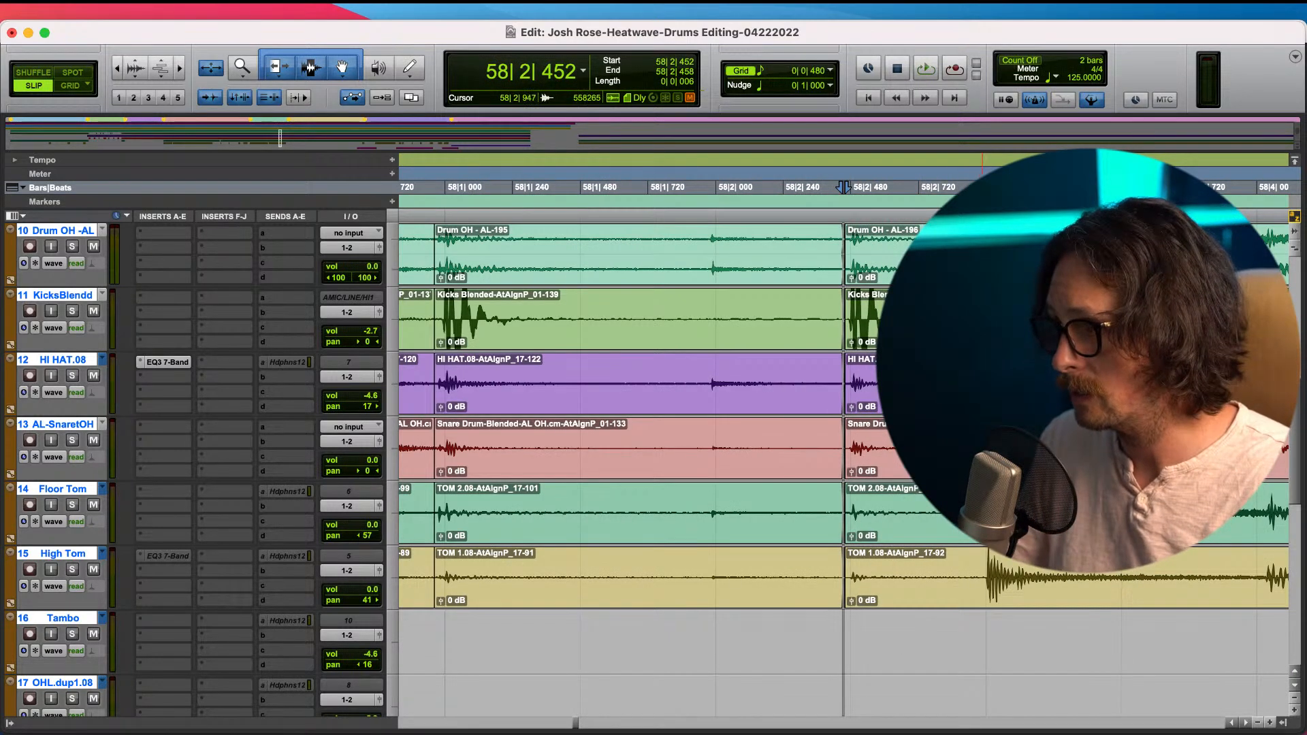
- Separate all the grouped drum tracks at 58|3|004, just before the snare and high tom transients
click(985, 305)
key(t)
key(t)
key(t)
key(t)
click(869, 315)
click(882, 307)
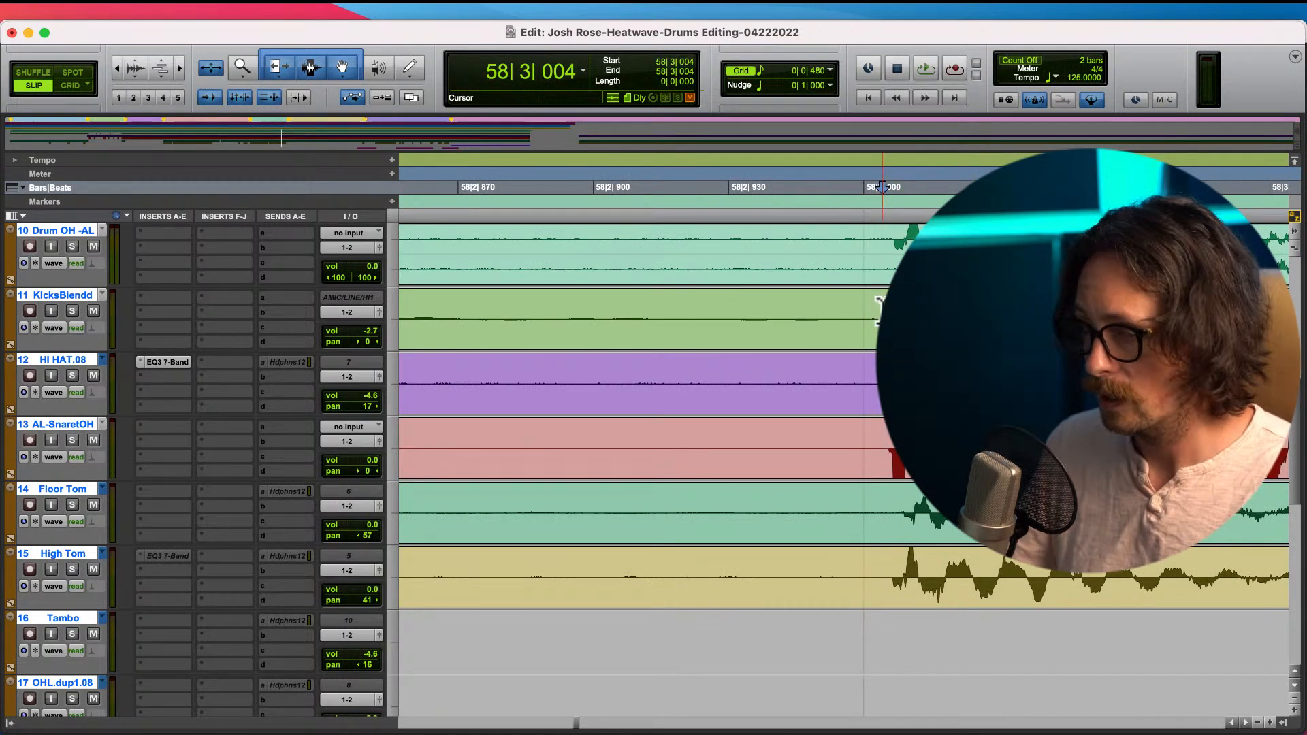
key(b)
- Move the separated clips slightly earlier onto beat 58|3 and crossfade the cut from 58|2|958 to 58|3|001
drag(948, 324, 931, 321)
click(860, 331)
drag(859, 342, 864, 342)
key(r)
key(r)
key(r)
key(r)
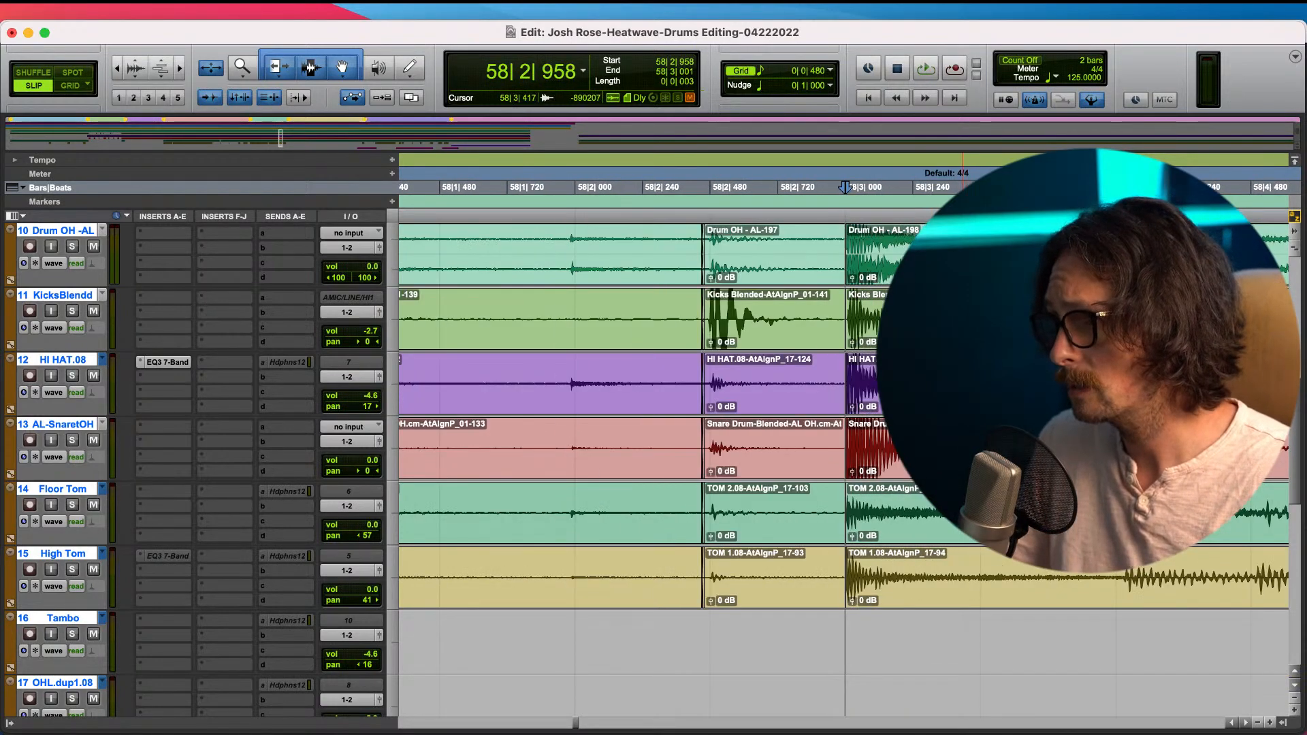
key(r)
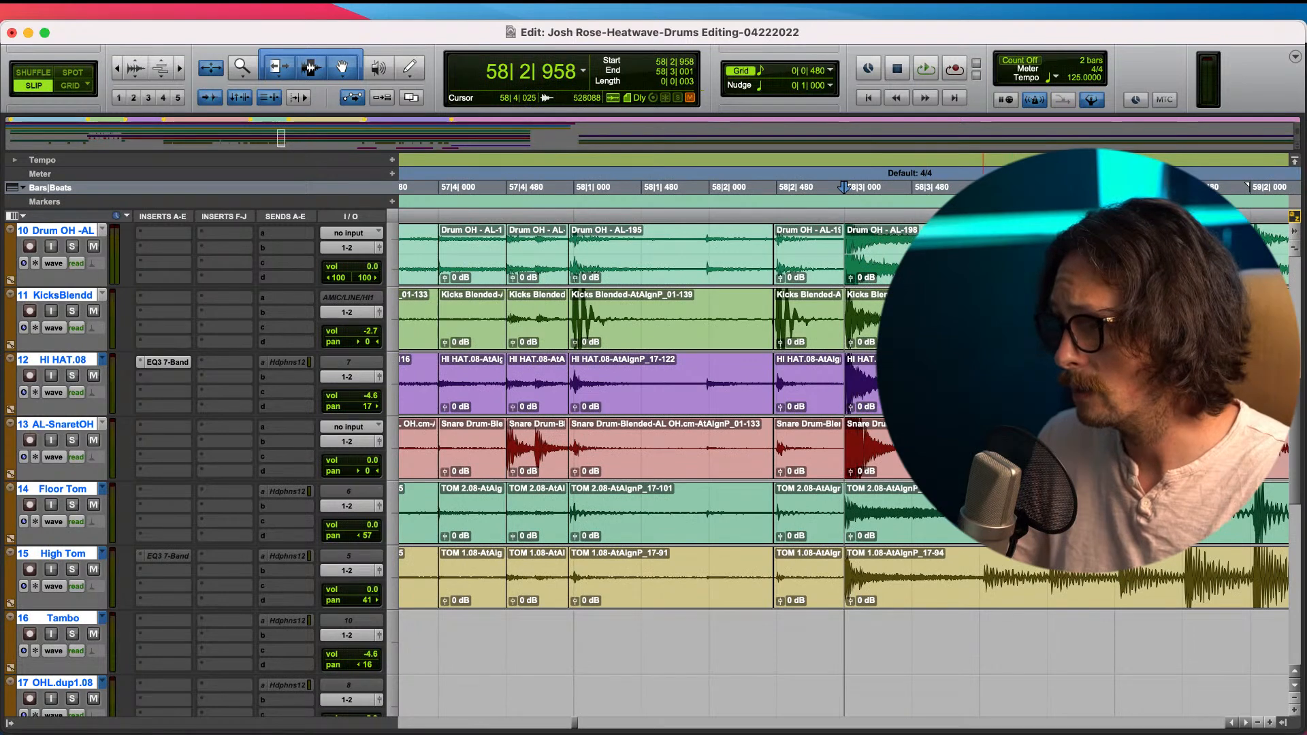
- Separate all the grouped drum tracks at 59|1|022, just before the late bar 59 downbeat hit
key(r)
key(r)
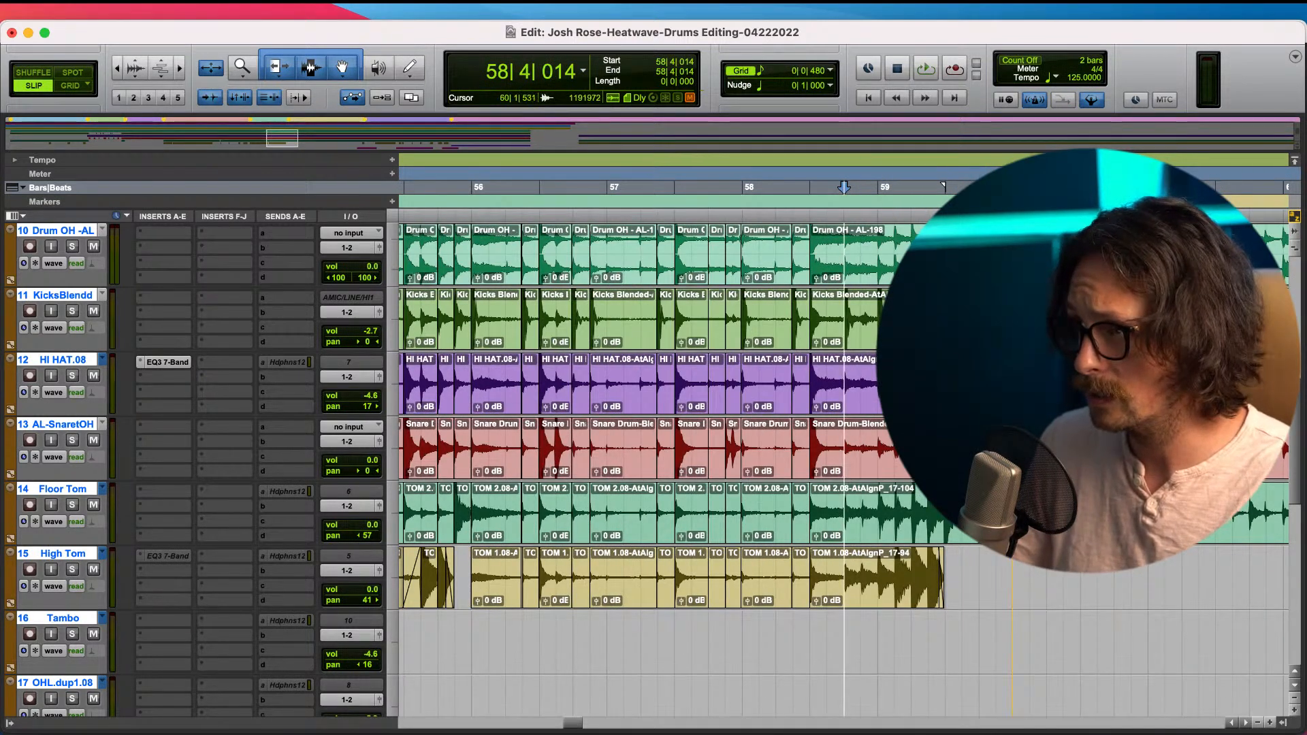
key(t)
key(t)
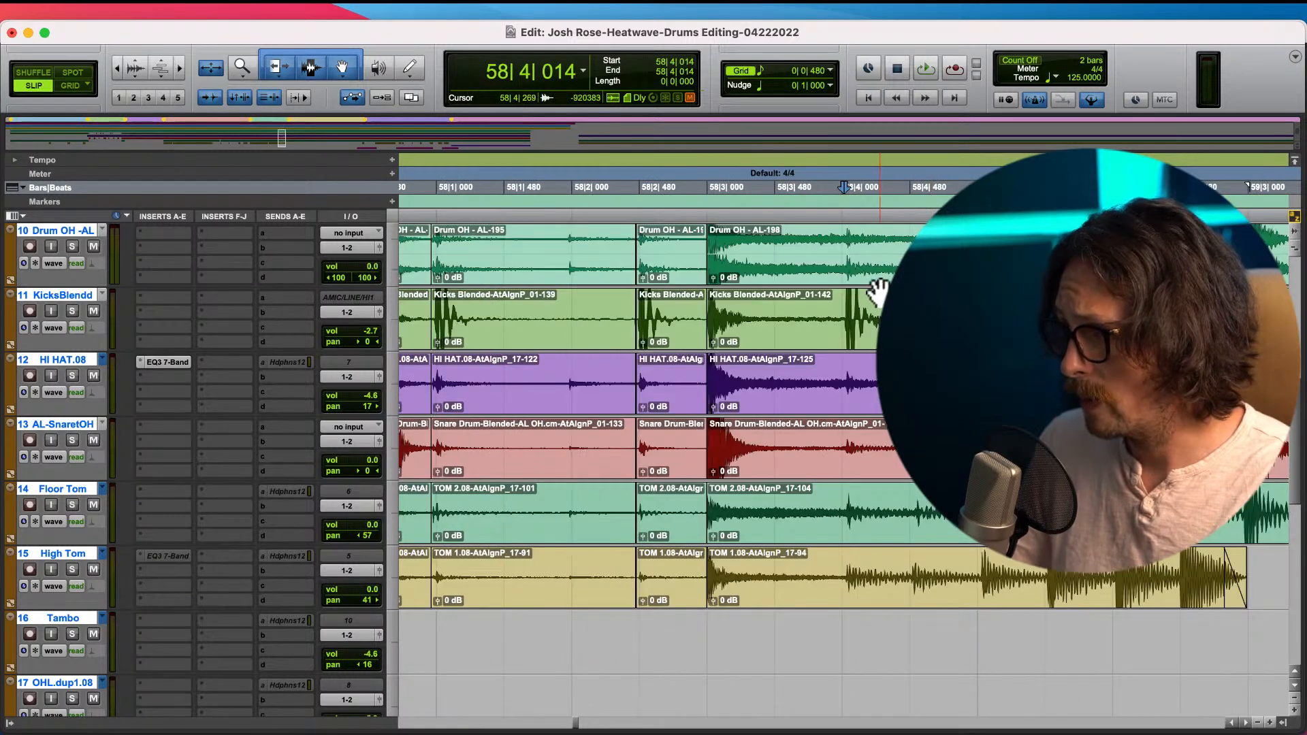
click(978, 307)
key(t)
key(t)
key(t)
key(t)
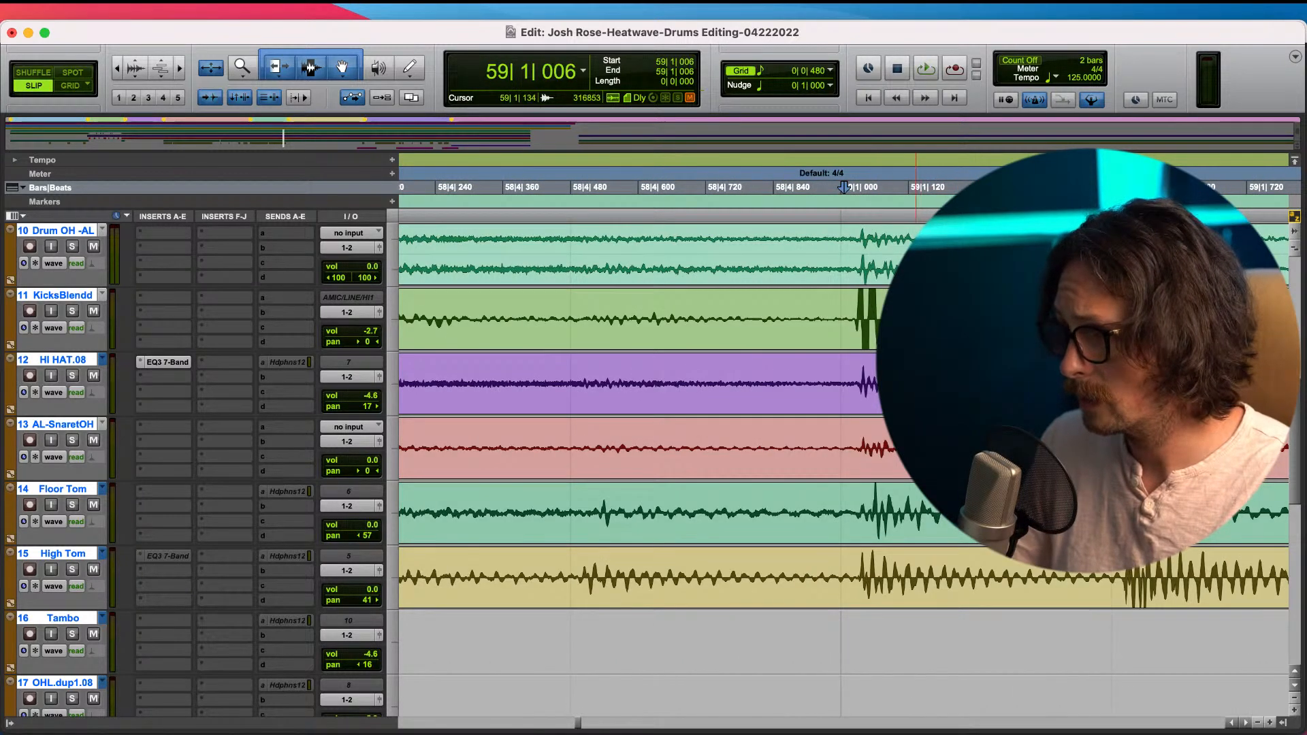
click(881, 312)
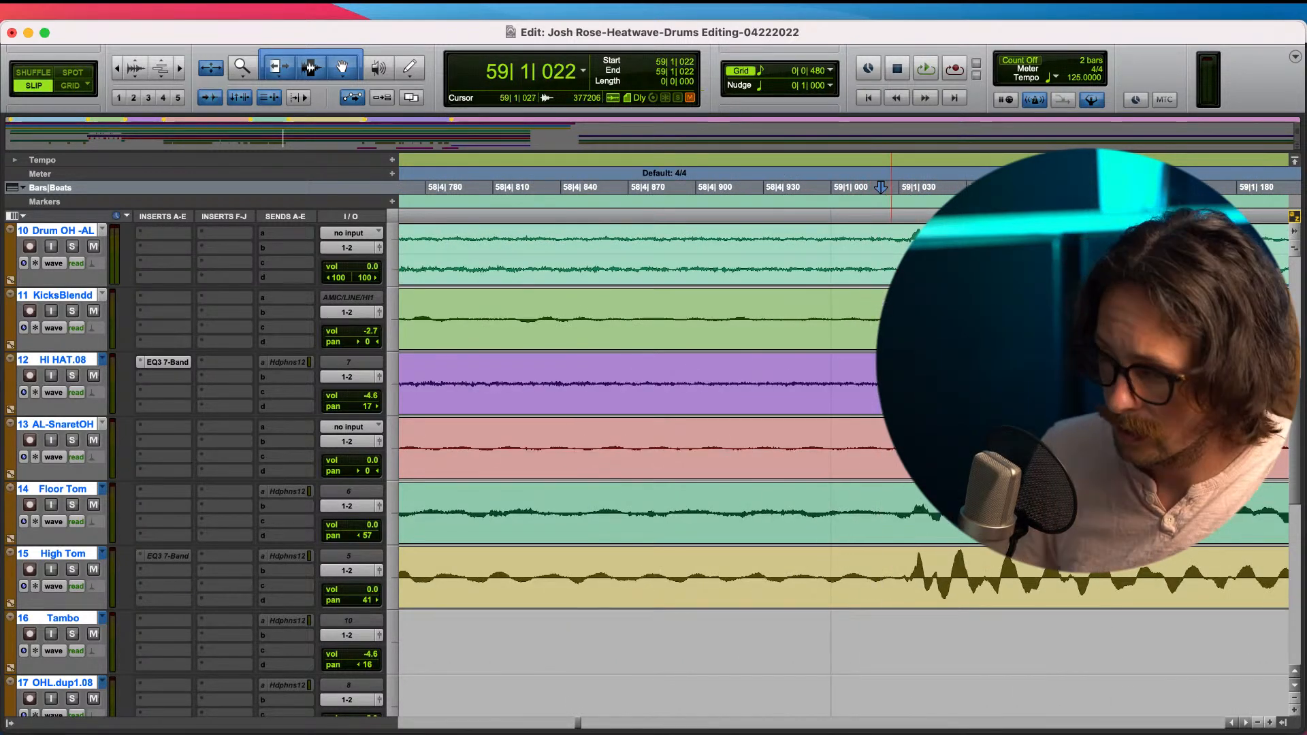
key(b)
- Move the separated clips earlier onto the bar 59 downbeat and crossfade the cut from 58|4|956 to 59|1|002
click(912, 313)
drag(910, 320, 836, 337)
key(r)
key(r)
key(r)
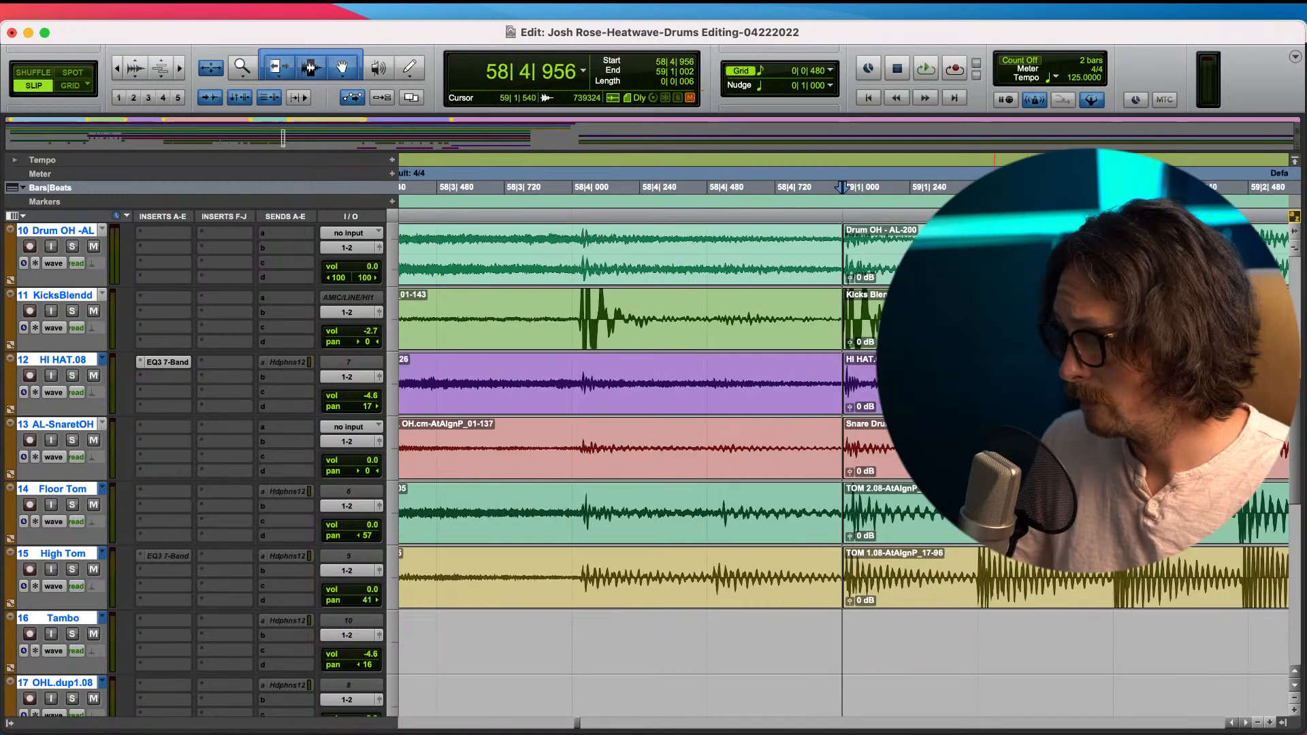
- Separate all the grouped drum tracks at 59|1|942, just before the kick and tom hit at beat 59|2
click(975, 326)
key(t)
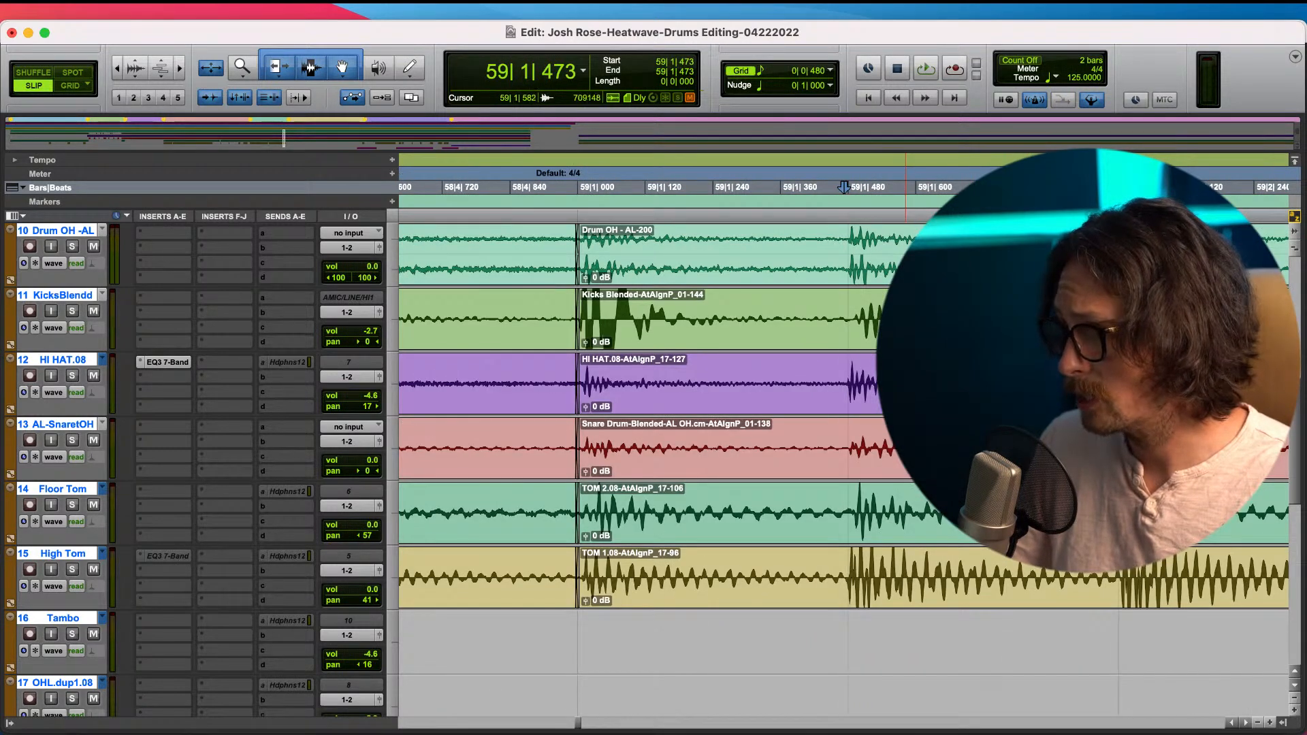
click(1108, 316)
key(t)
key(t)
key(t)
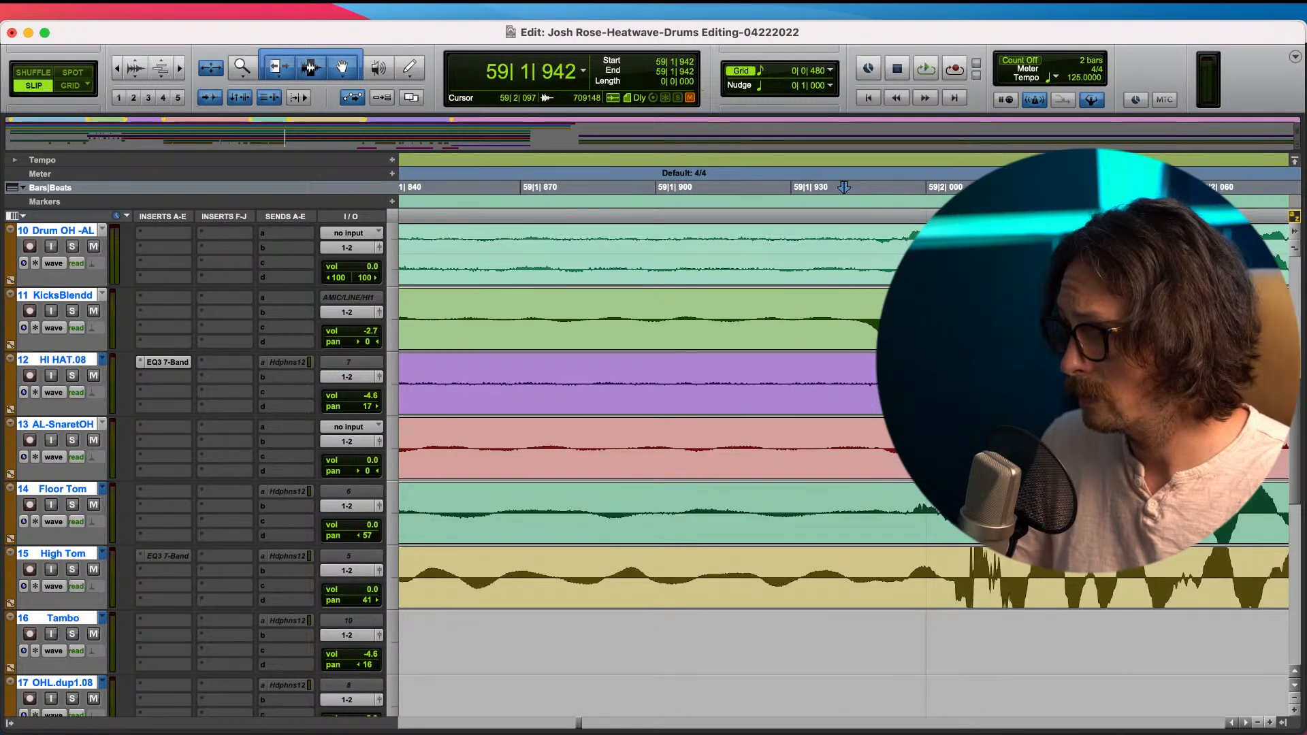
key(b)
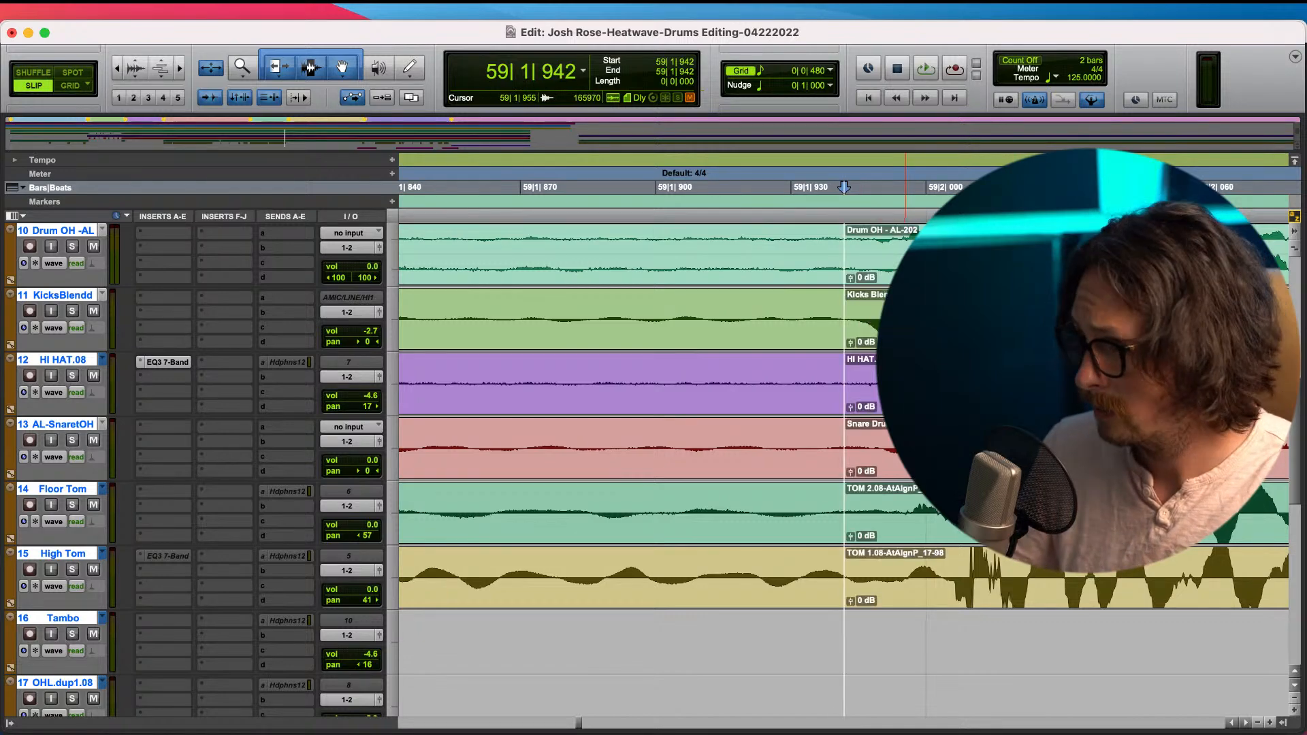
- Move the separated clips slightly later onto beat 59|2 and crossfade the cut with a fade starting at 59|1|938
double_click(906, 318)
drag(925, 332, 966, 332)
drag(886, 338, 851, 339)
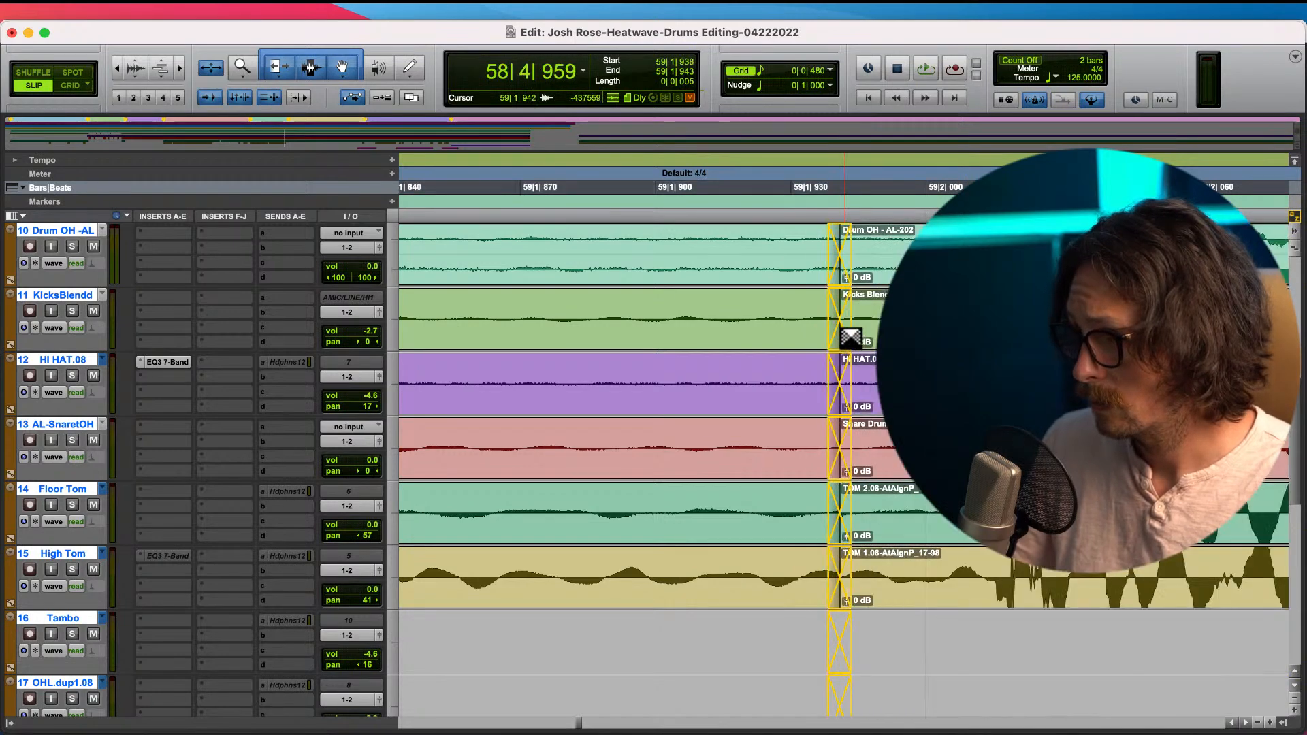
key(r)
key(r)
key(r)
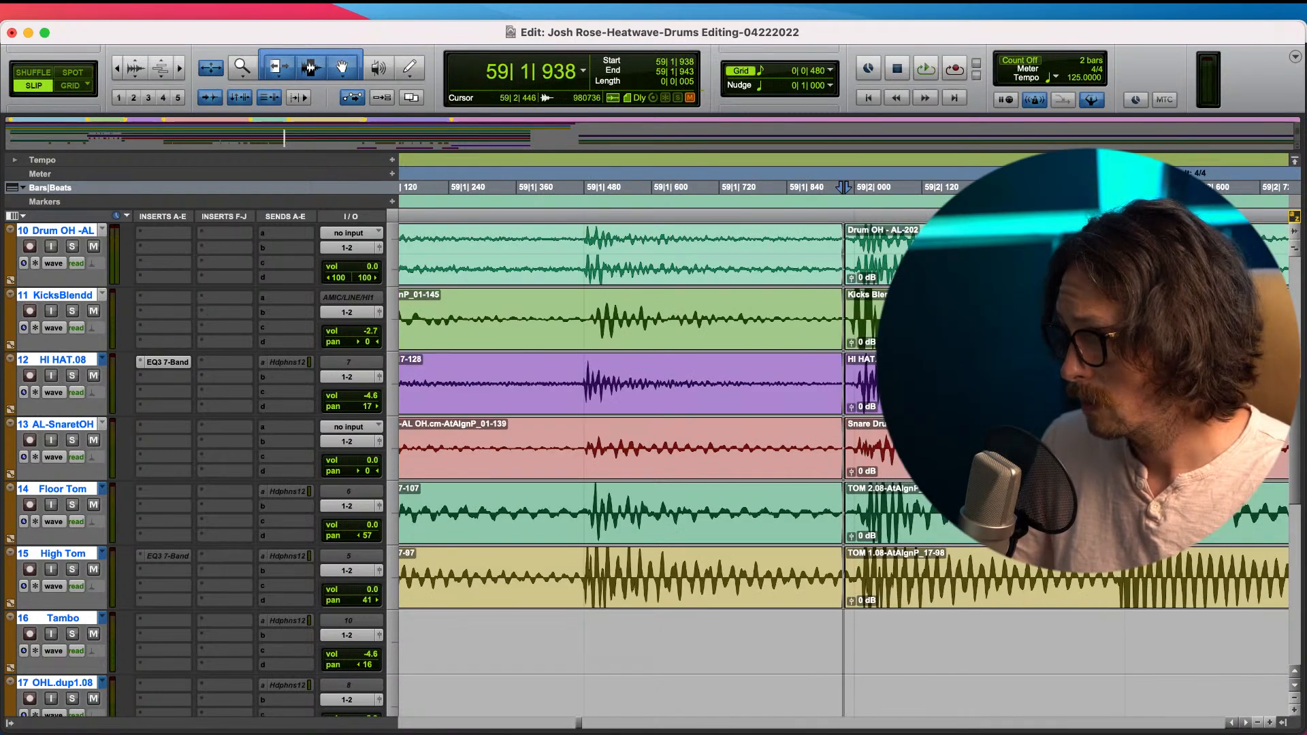
- Examine the tom hit near 59|2|480 against the grid line
click(1112, 303)
key(t)
key(t)
key(t)
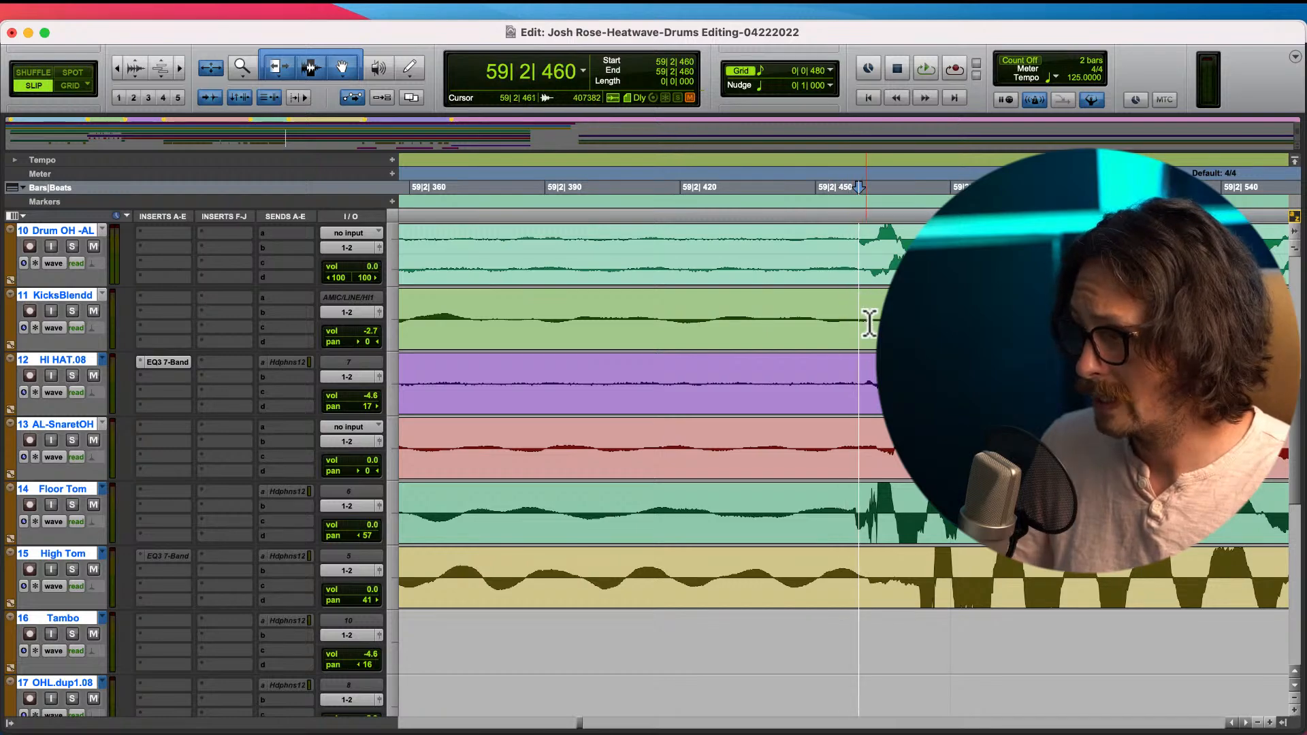
key(r)
key(r)
key(r)
key(r)
key(r)
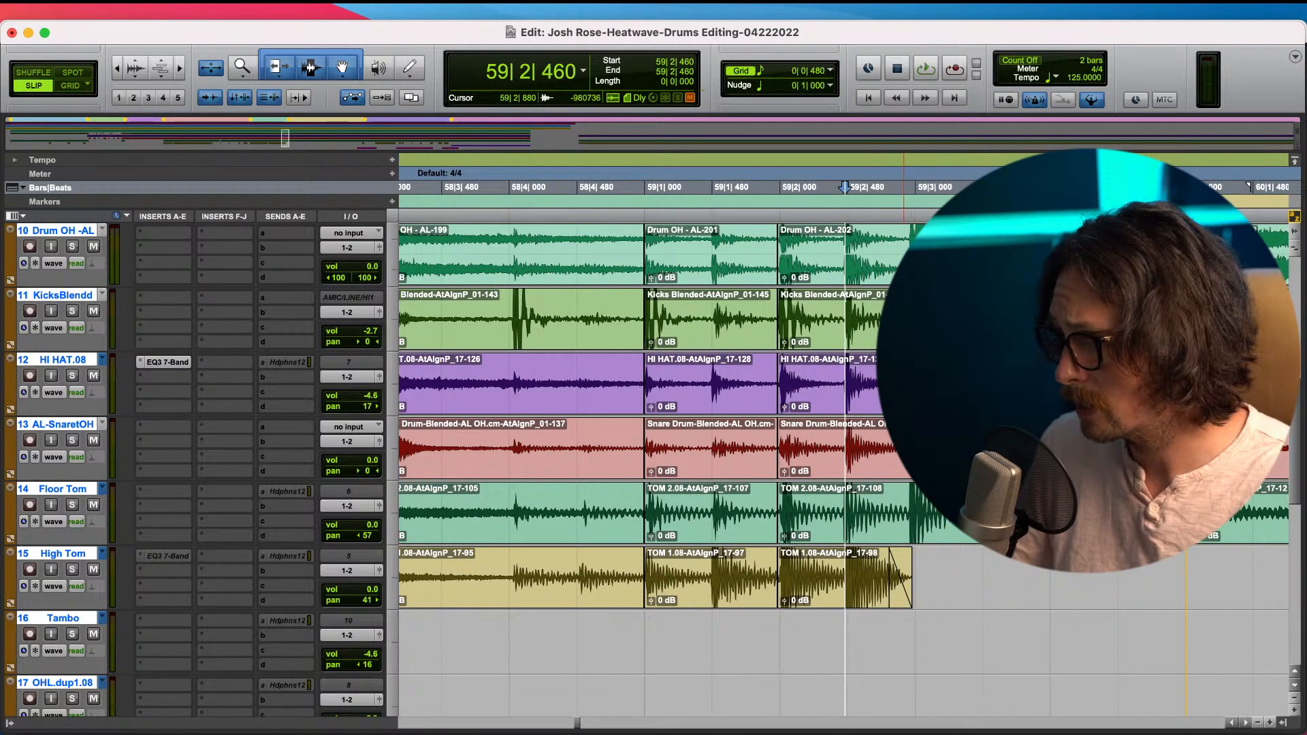
- Separate all the grouped drum tracks at 59|2|903, just before the early hit leading into beat 59|3
click(906, 368)
key(t)
key(t)
key(t)
key(t)
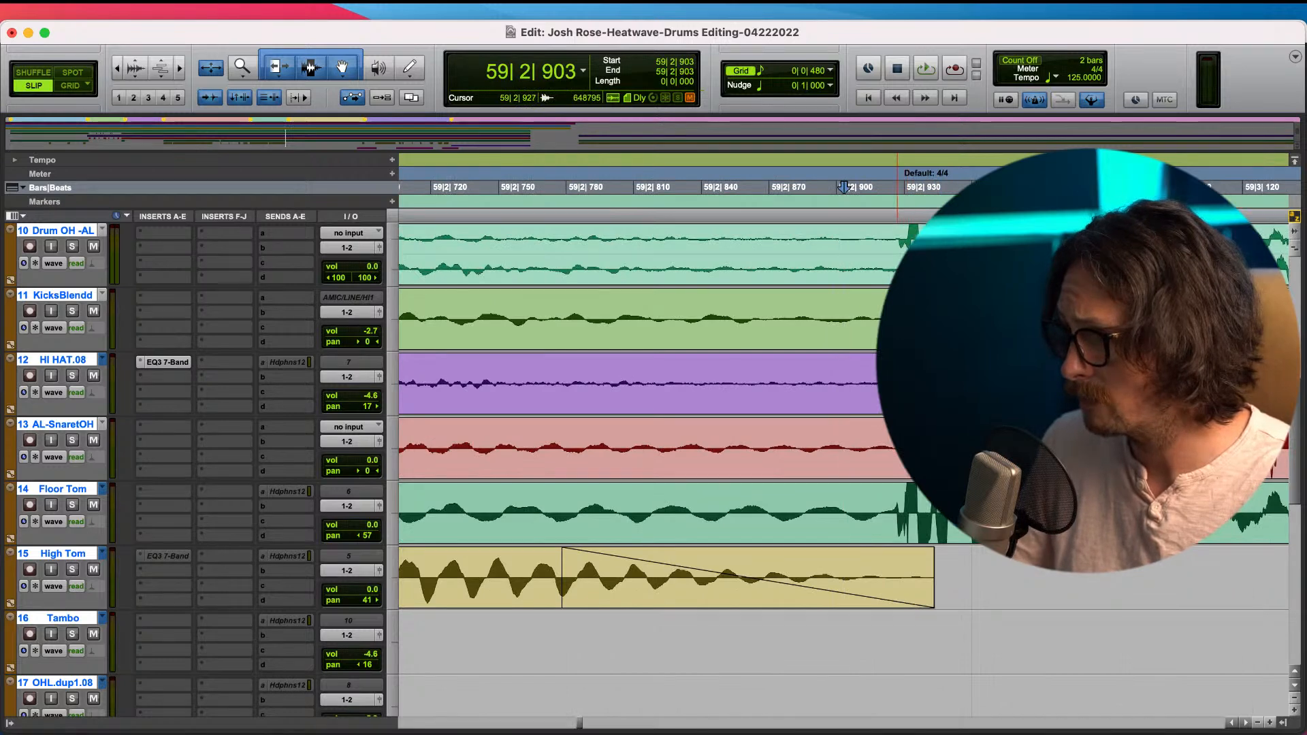
key(b)
- Move the separated clips later to start at 59|2|927 and crossfade the cut from 59|2|921 to 59|2|934
drag(966, 384, 898, 381)
click(899, 385)
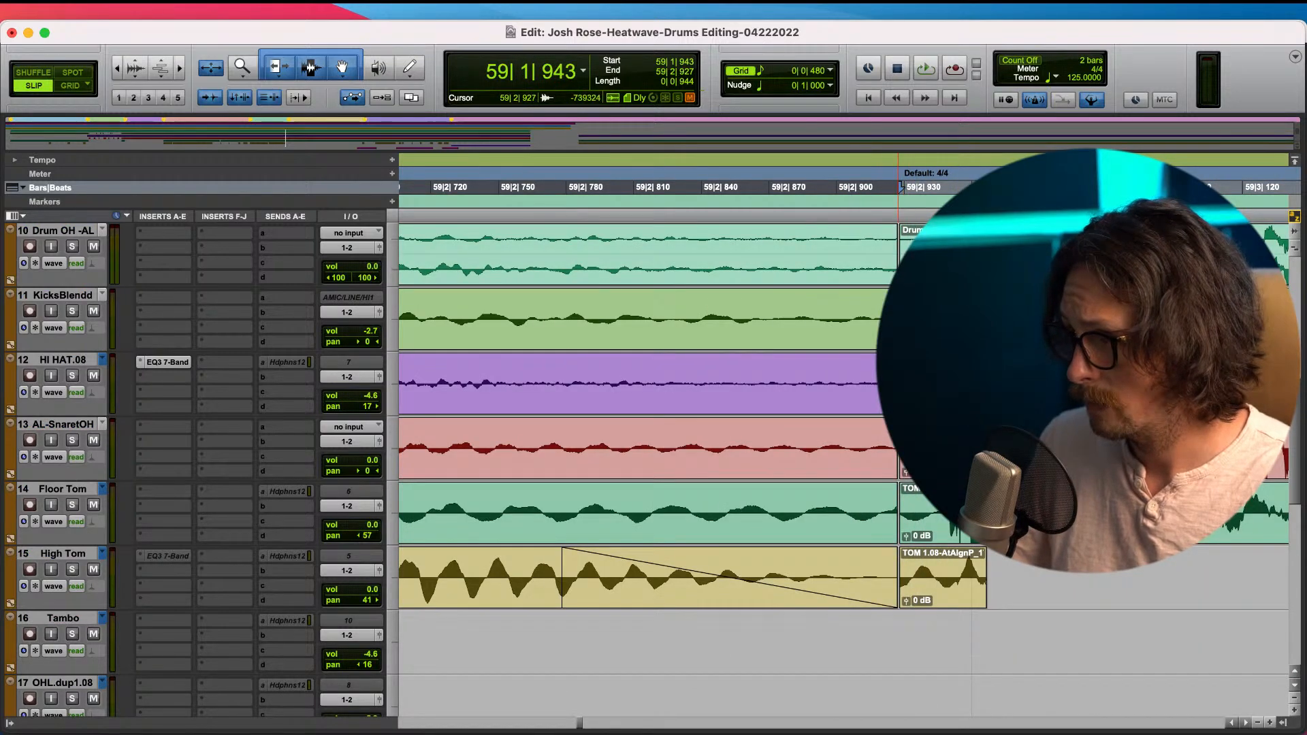
drag(899, 403, 913, 403)
key(r)
key(r)
key(r)
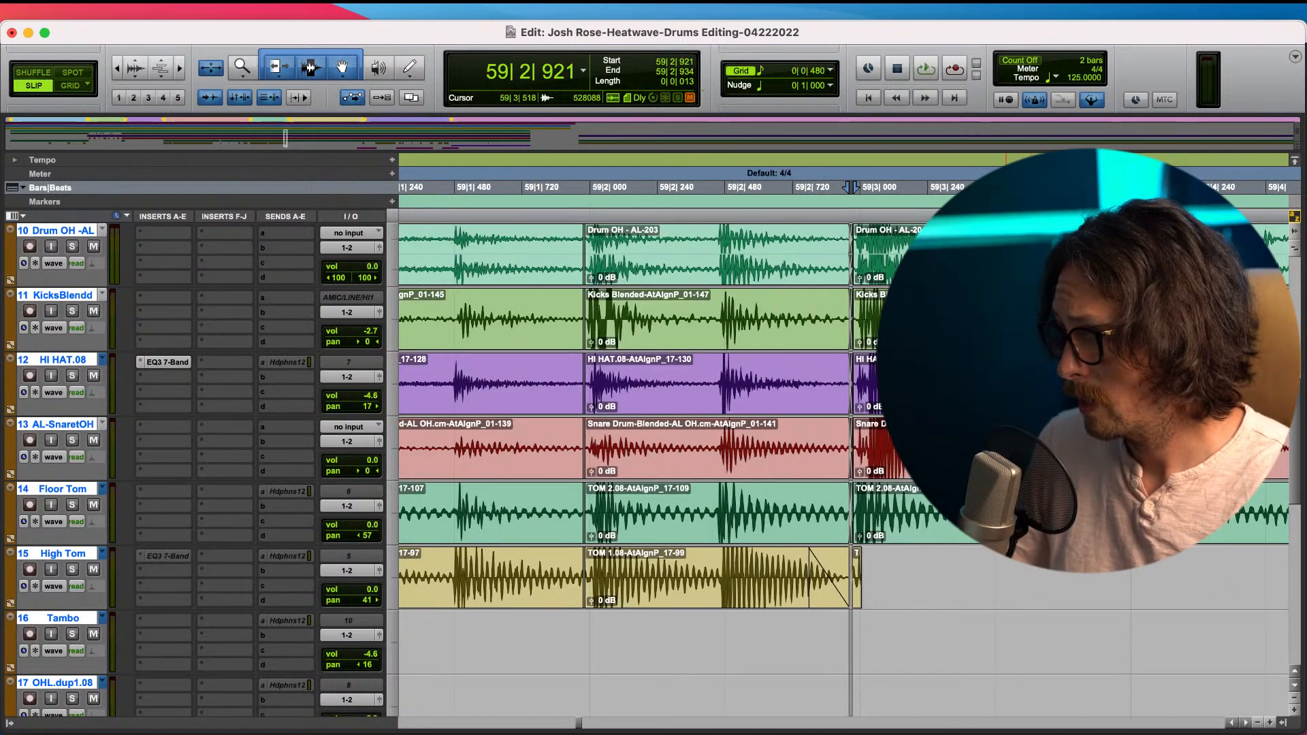
- Separate all the grouped drum tracks at 59|4|008, just before the overhead and floor tom transients
click(991, 402)
key(t)
key(t)
key(t)
key(r)
key(r)
key(r)
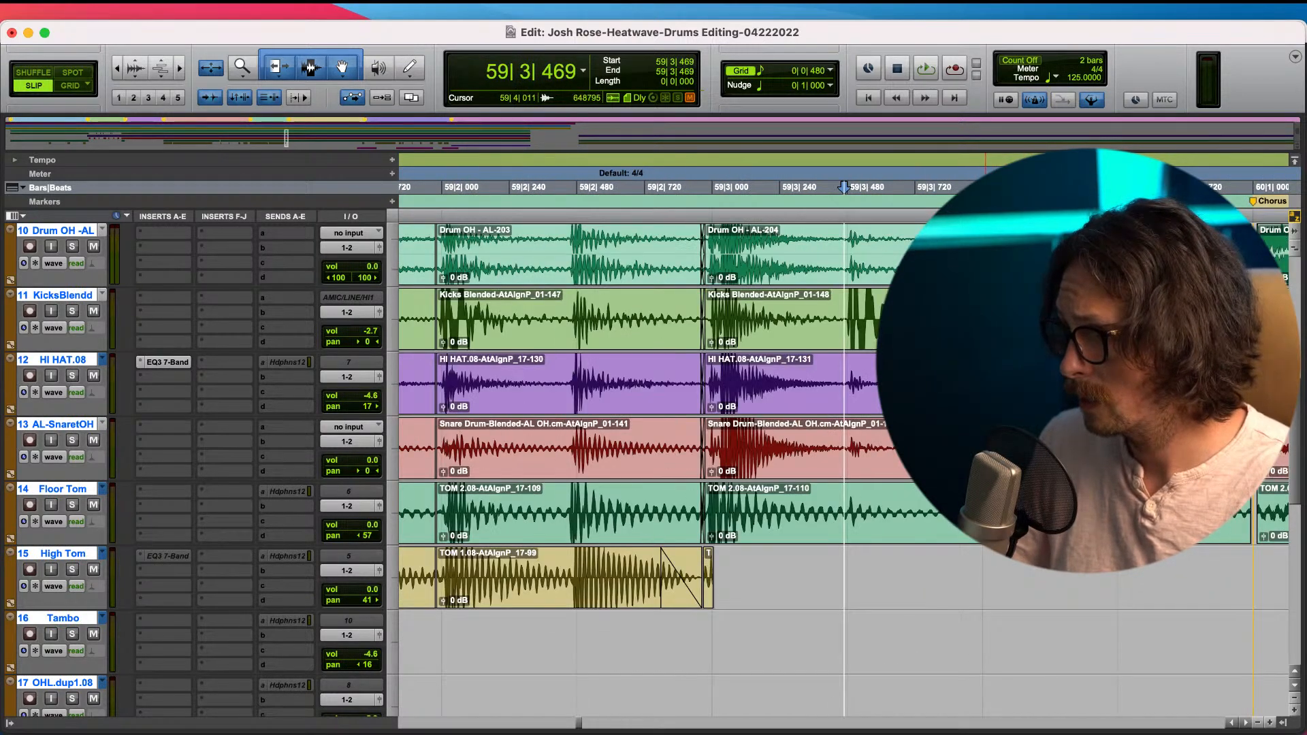
key(t)
key(t)
key(t)
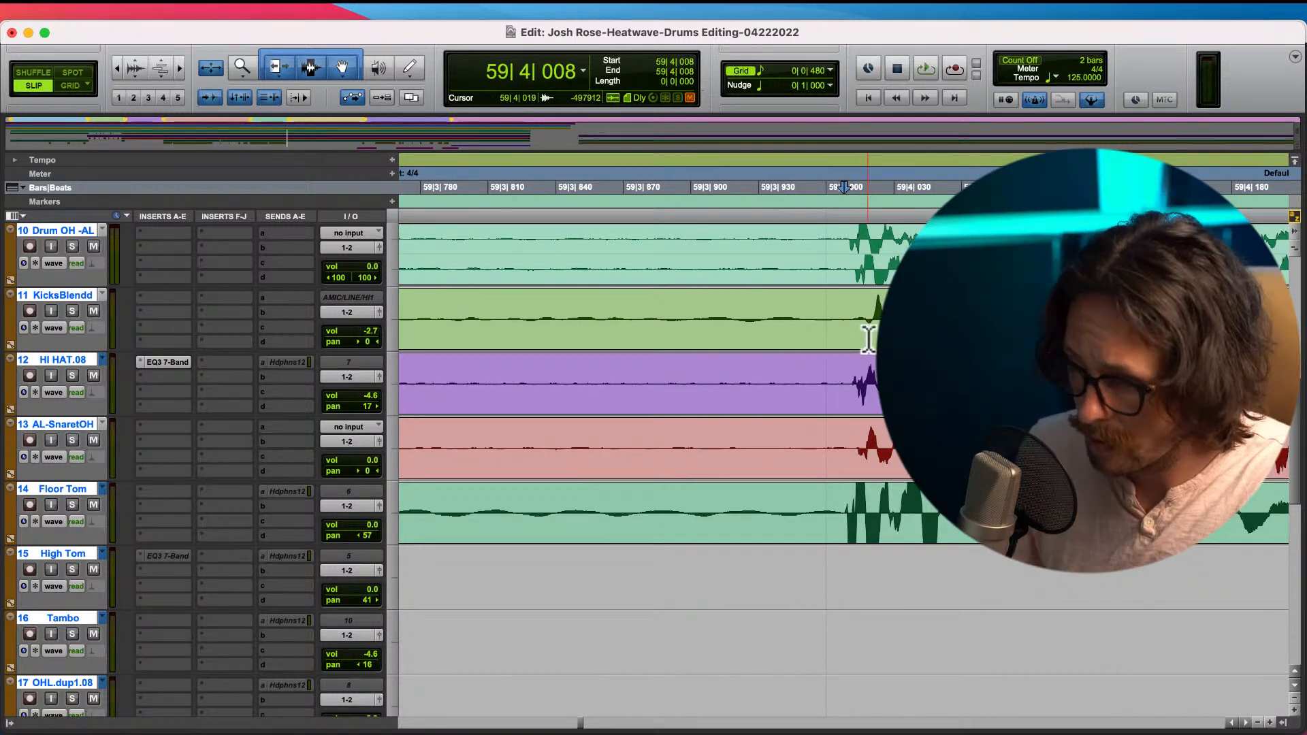
key(b)
- Move the separated clips slightly earlier onto beat 59|4 and crossfade the cut from 59|3|957 to 59|4|000
drag(909, 341, 889, 341)
drag(821, 279, 826, 279)
key(r)
key(r)
key(r)
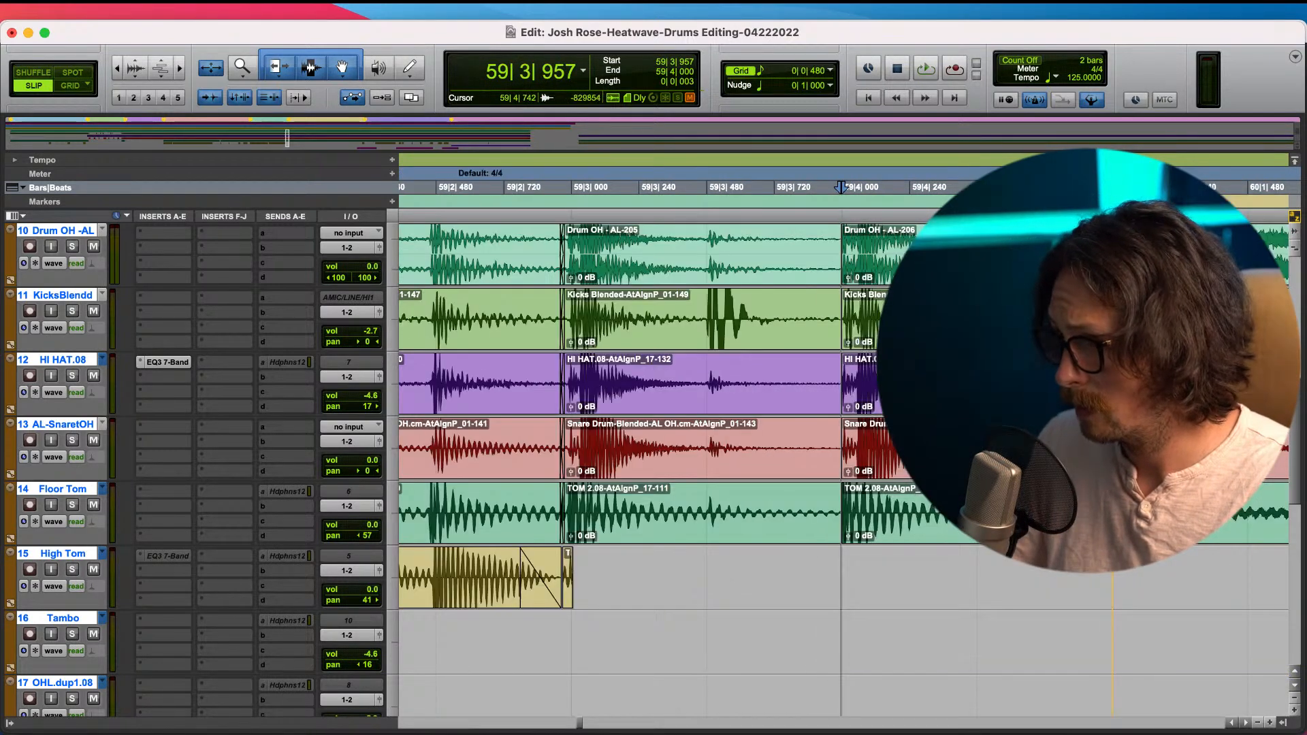
- Examine the kick hit near 59|4|480 against the grid, and survey the edited drum clips across the Pre-Chorus
key(t)
key(t)
key(t)
click(826, 255)
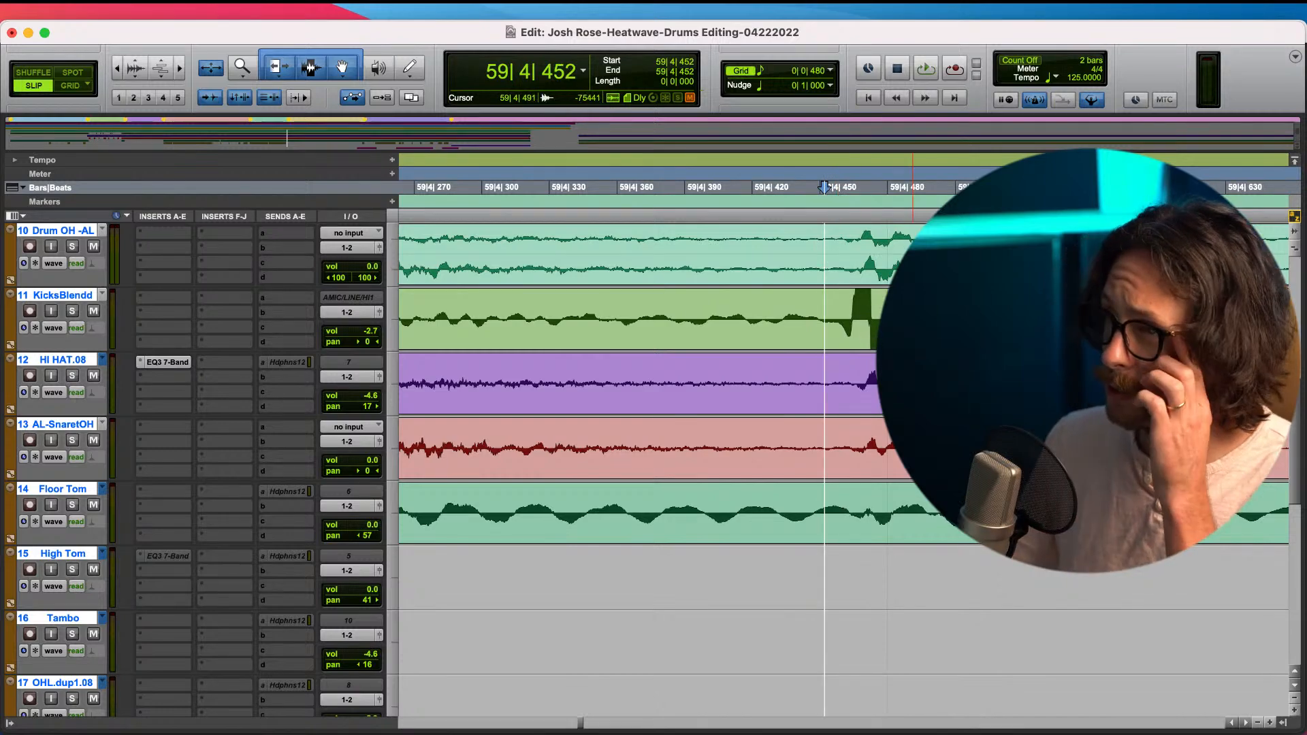
key(r)
key(r)
key(r)
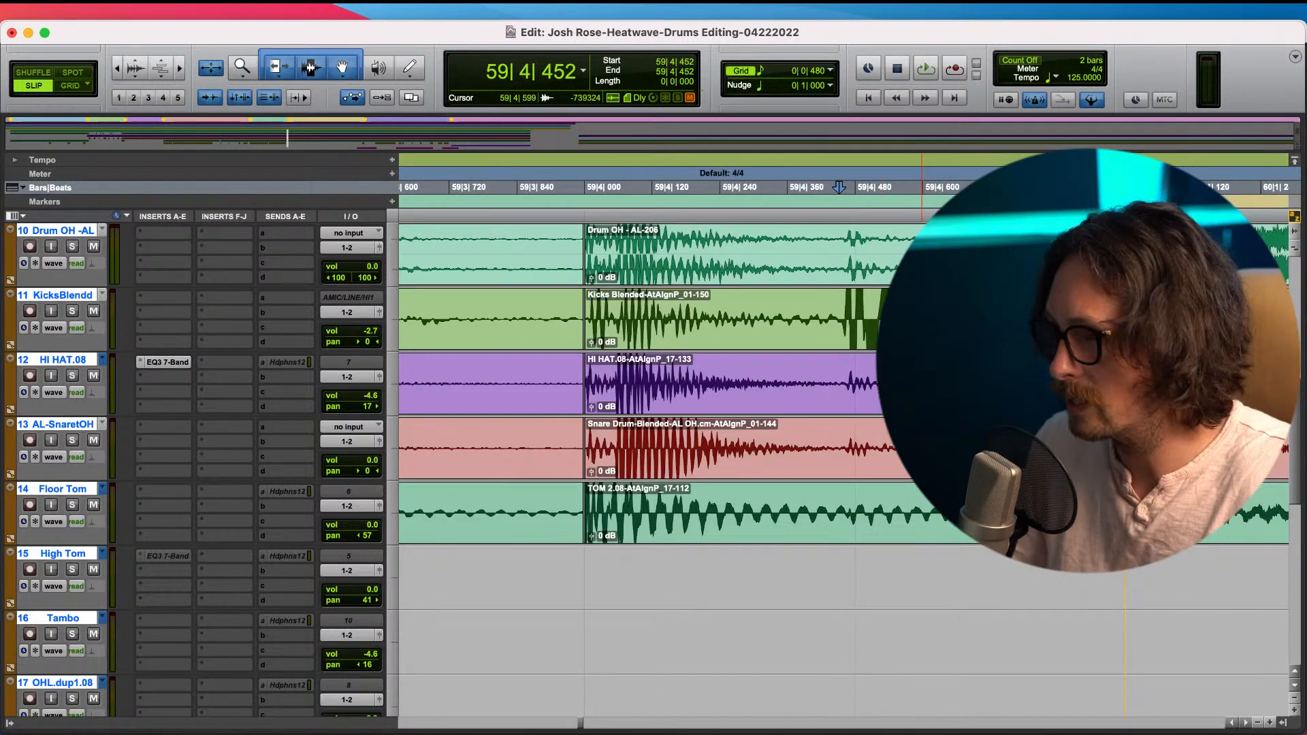
key(r)
key(r)
key(r)
key(r)
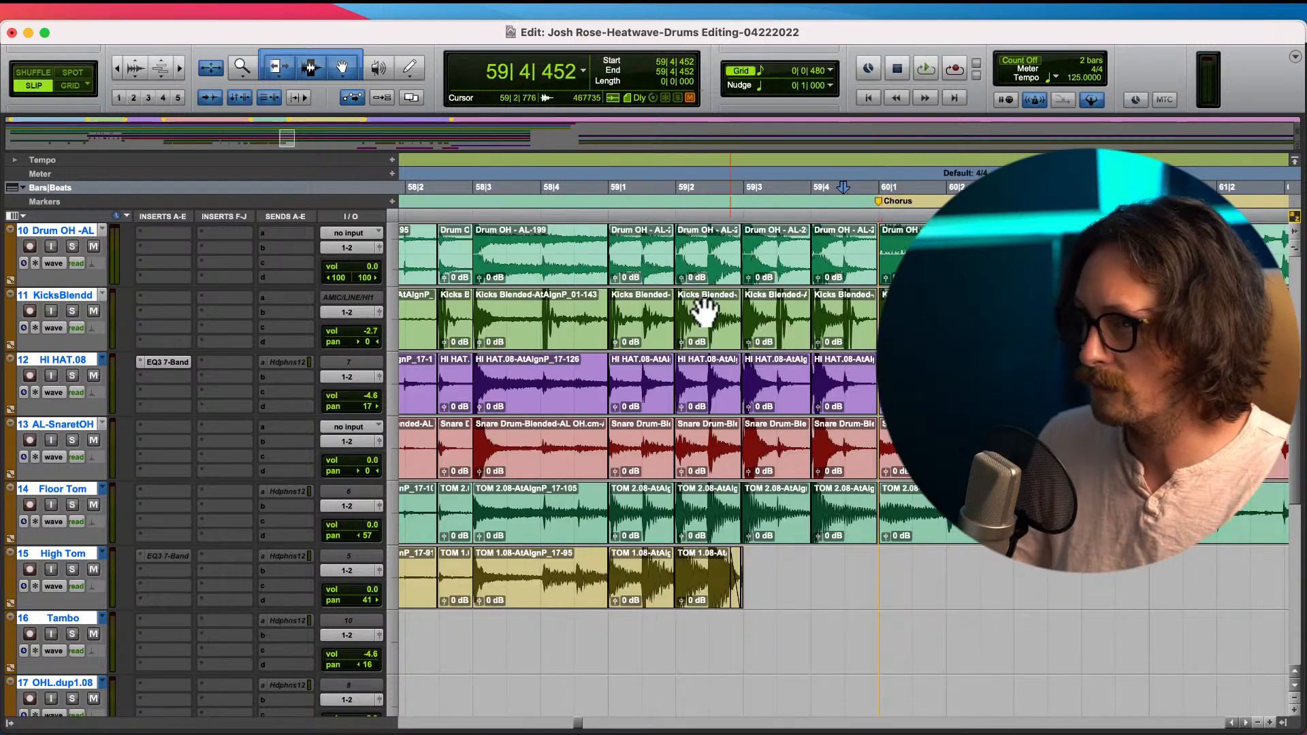
key(r)
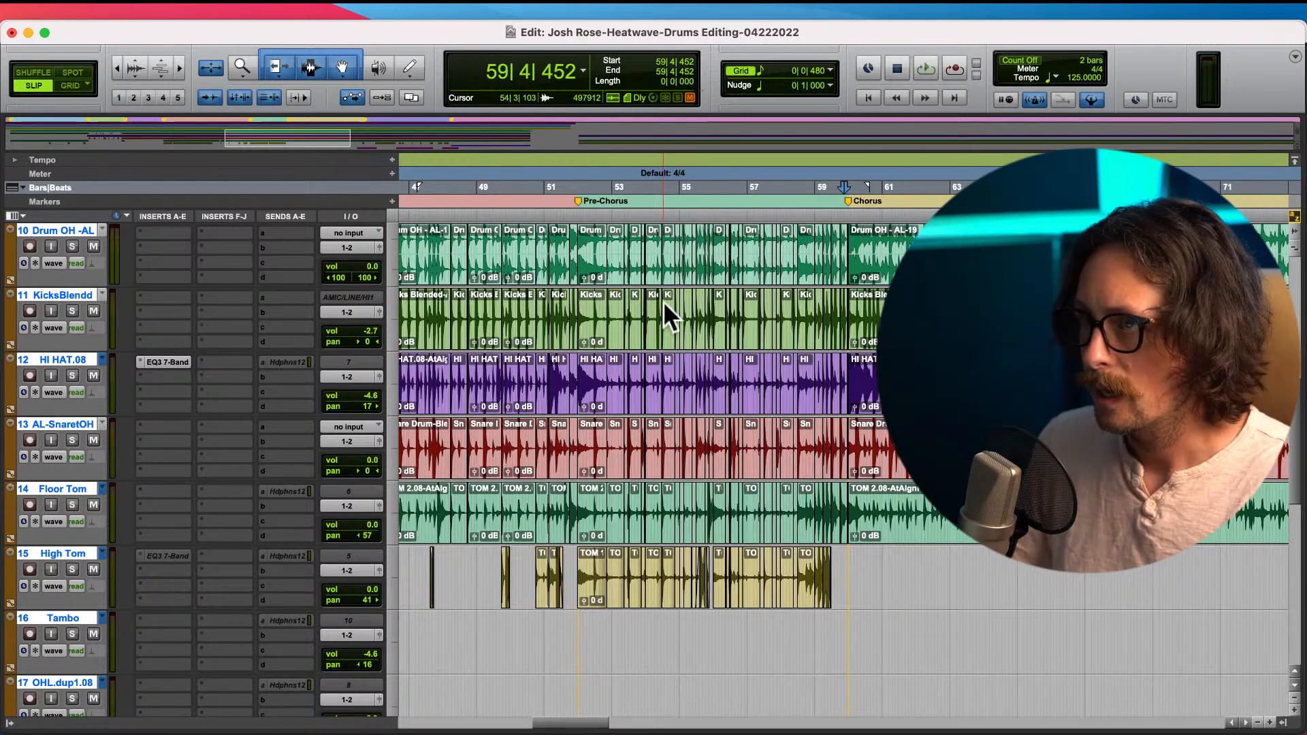
- Play the edited drums from 51|2|880 through the Pre-Chorus into the Chorus, and play them again from 58|1|781
click(560, 242)
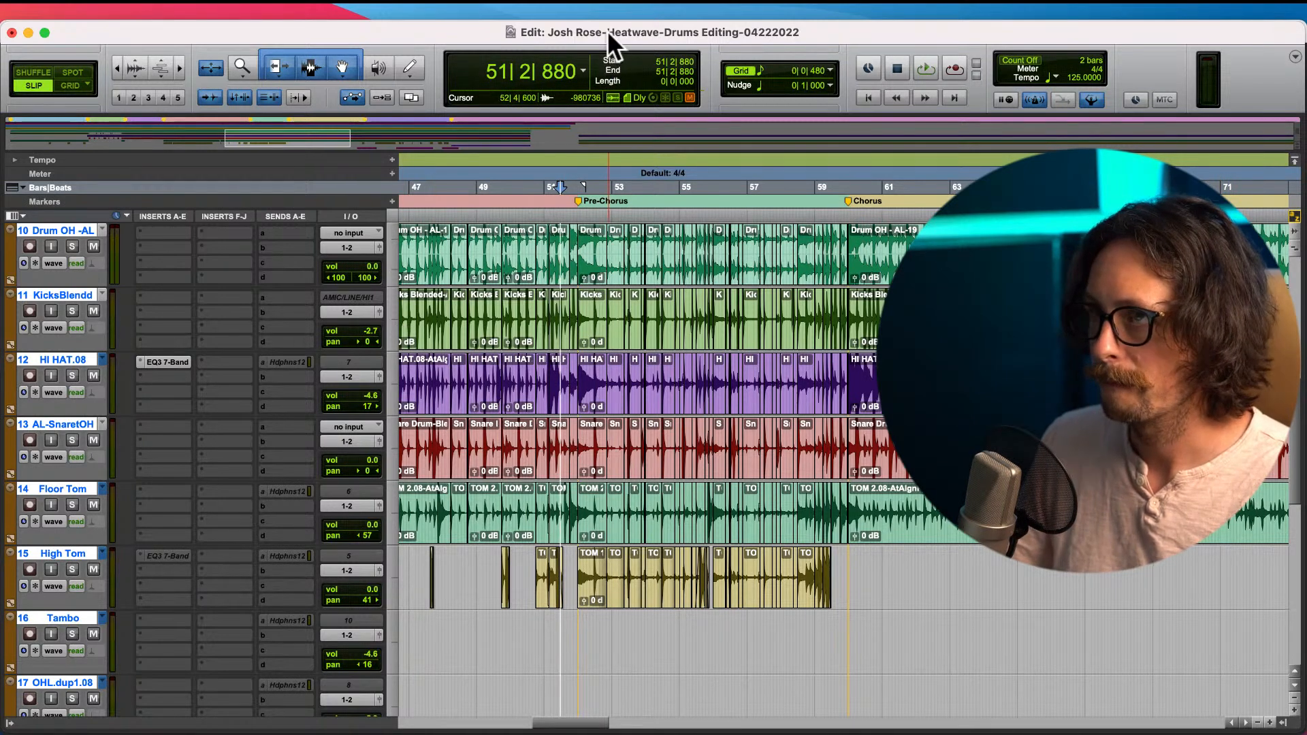
key(space)
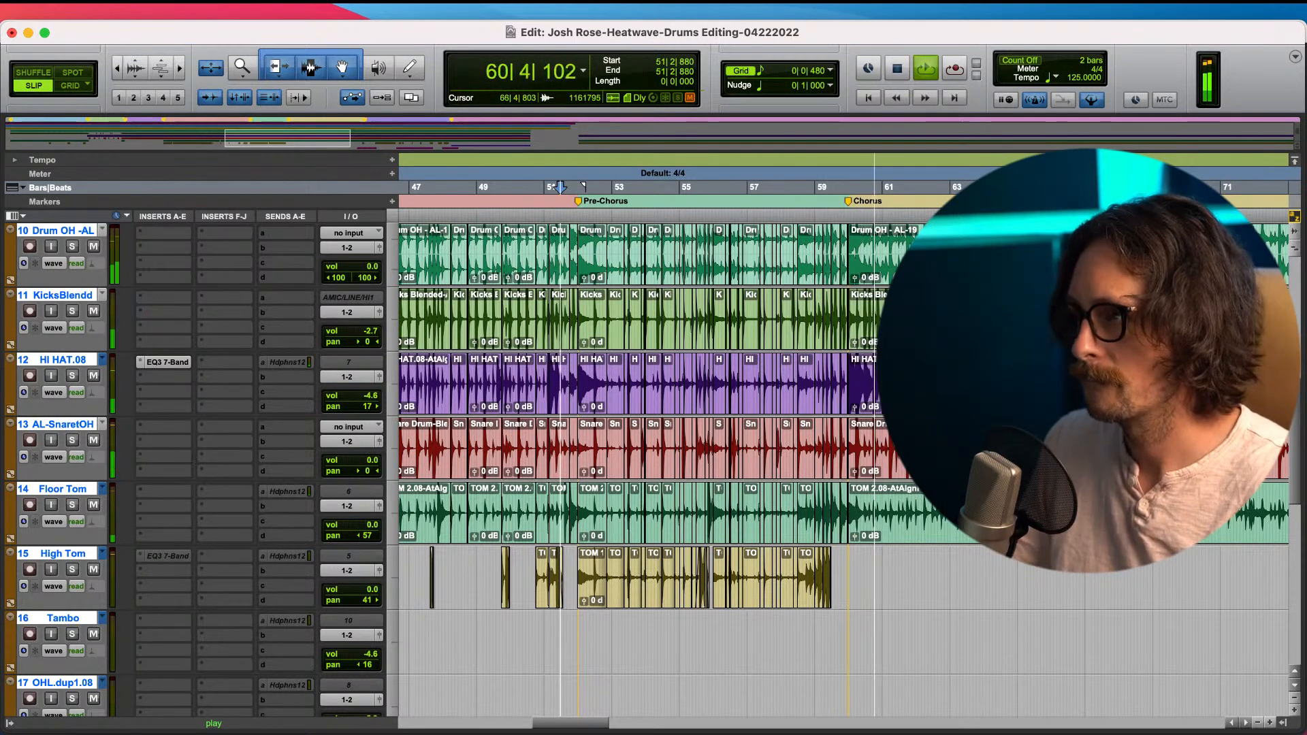
key(space)
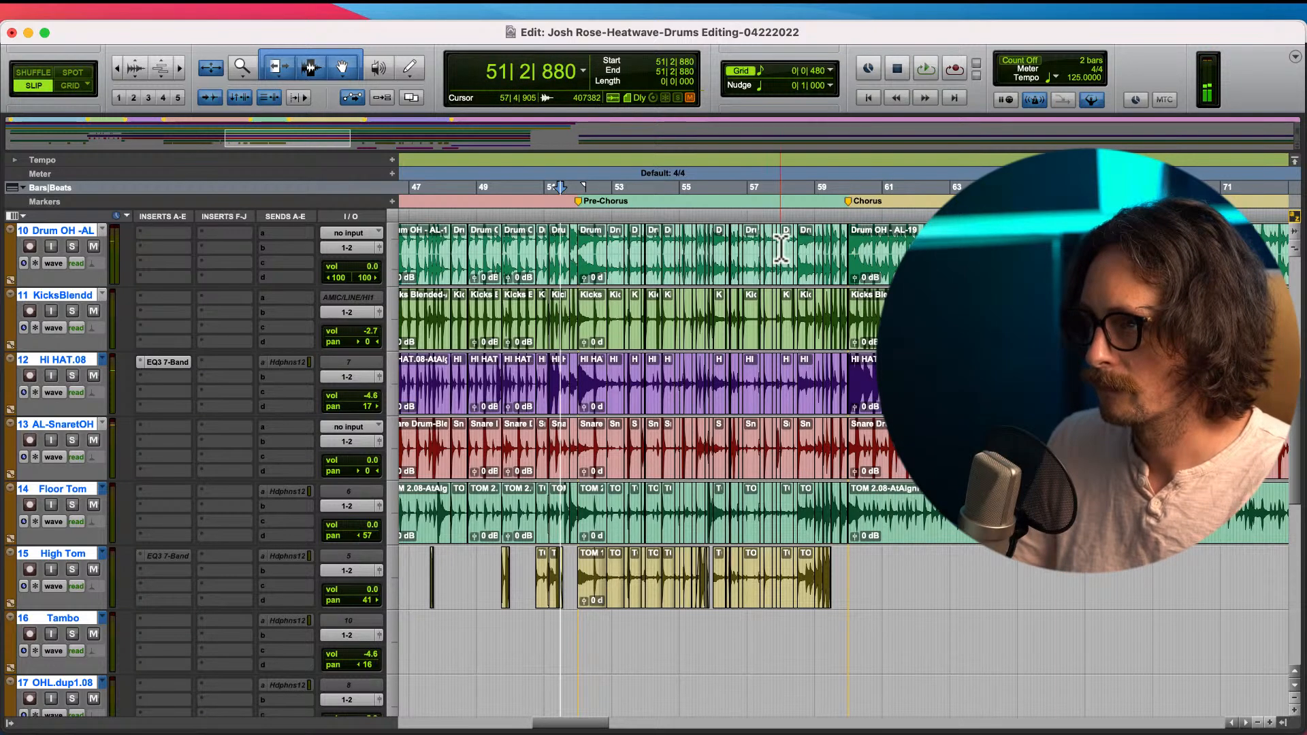
click(788, 251)
key(space)
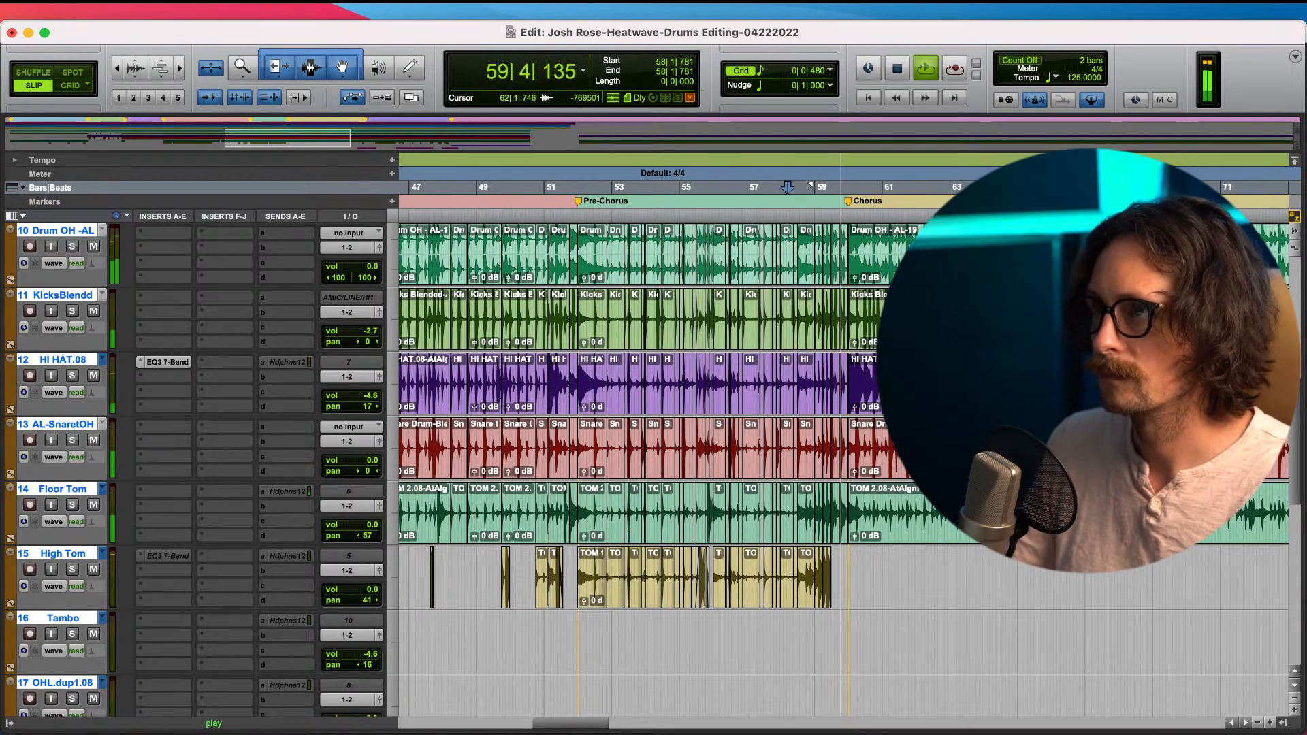
- Stop playback, select the Chorus drum clips and trim their start back to 59|4|935 across the grouped tracks
key(space)
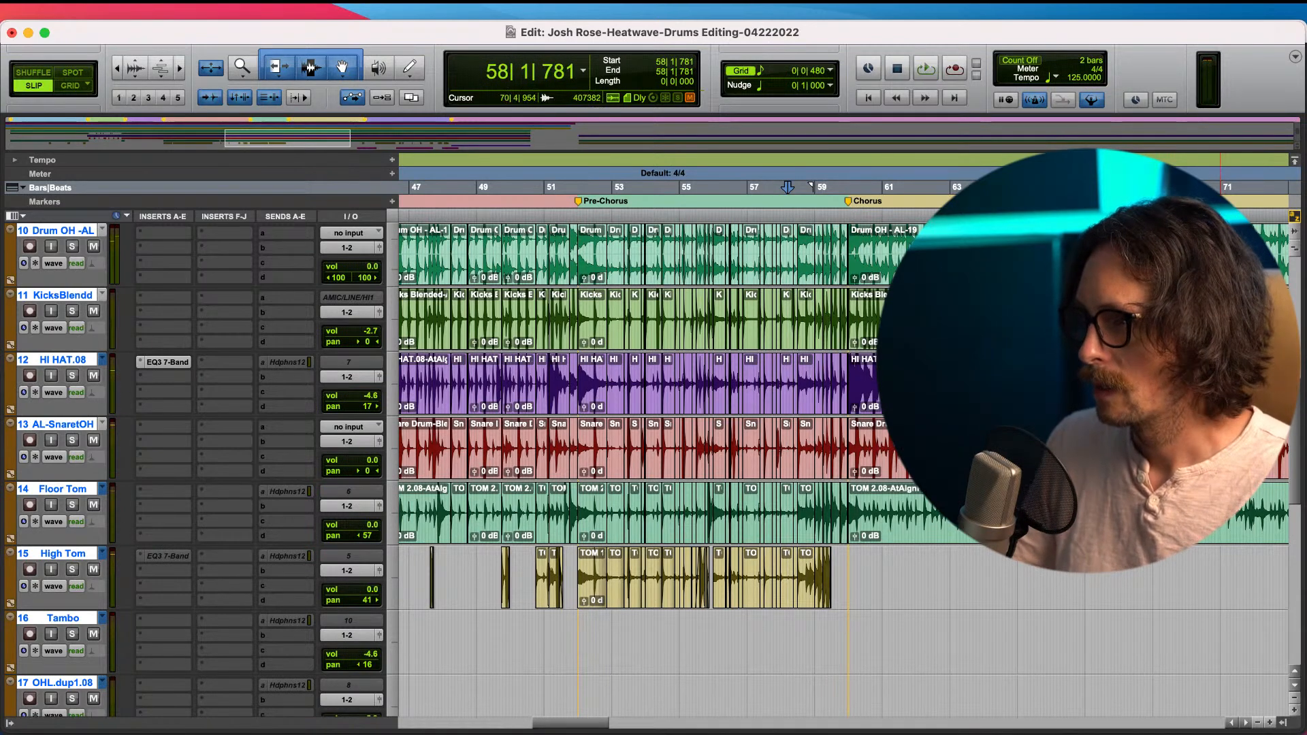
click(895, 253)
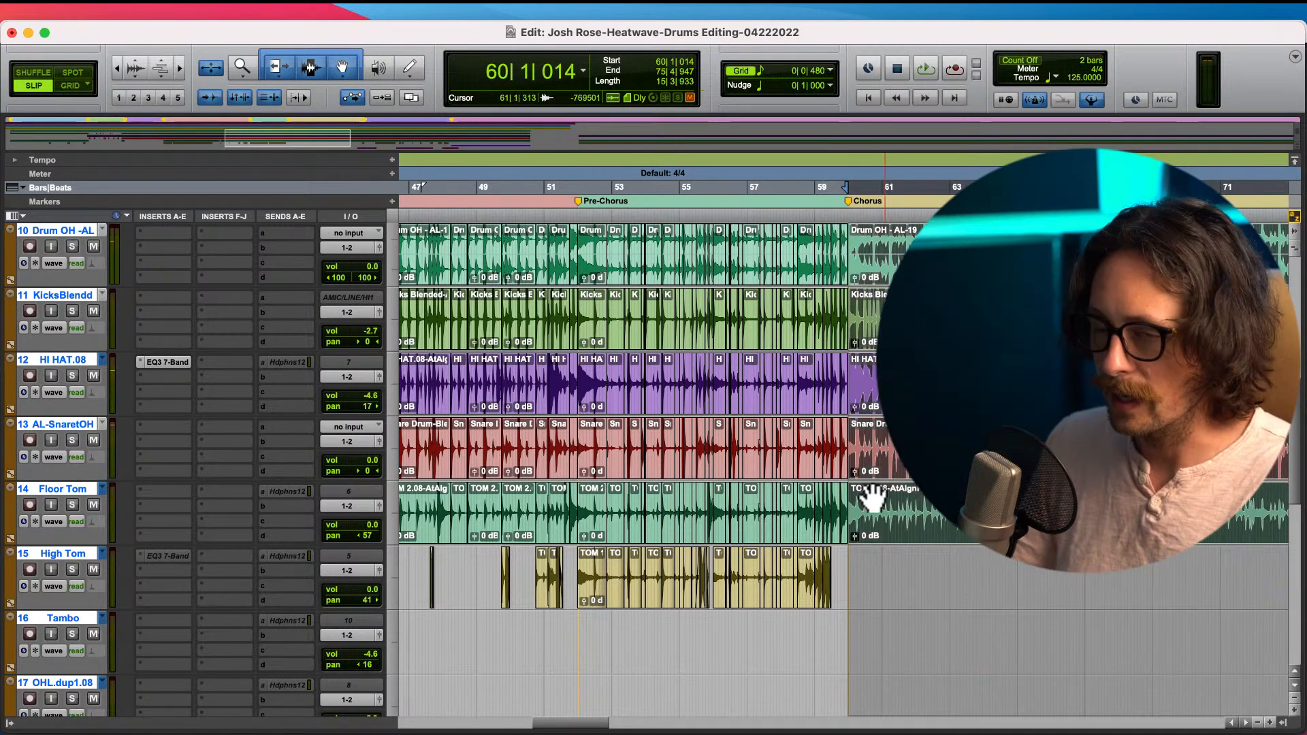
key(t)
key(t)
key(t)
key(t)
key(t)
key(t)
key(t)
drag(848, 336, 801, 338)
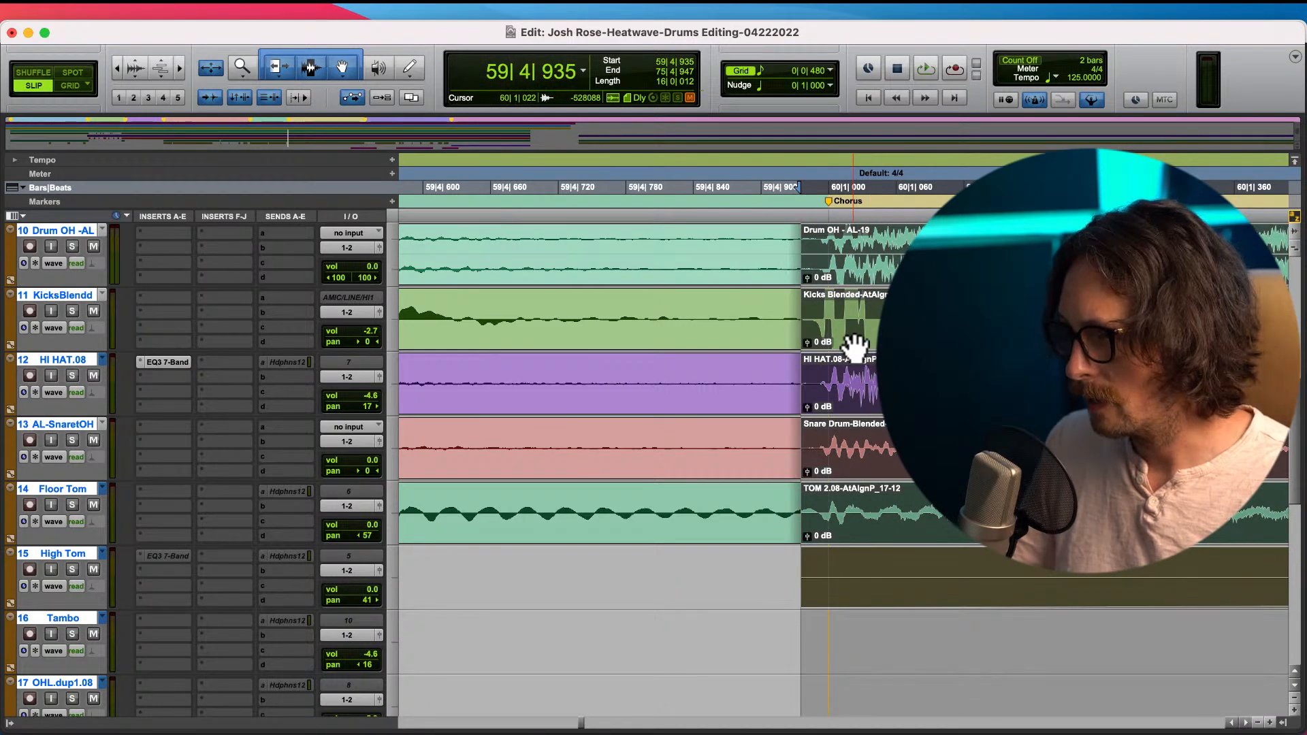
- Crossfade the cut leading into the Chorus clips from 59|4|936 to 59|4|942 on the grouped drum tracks
key(t)
key(t)
drag(846, 346, 873, 347)
key(r)
key(r)
key(r)
key(r)
key(r)
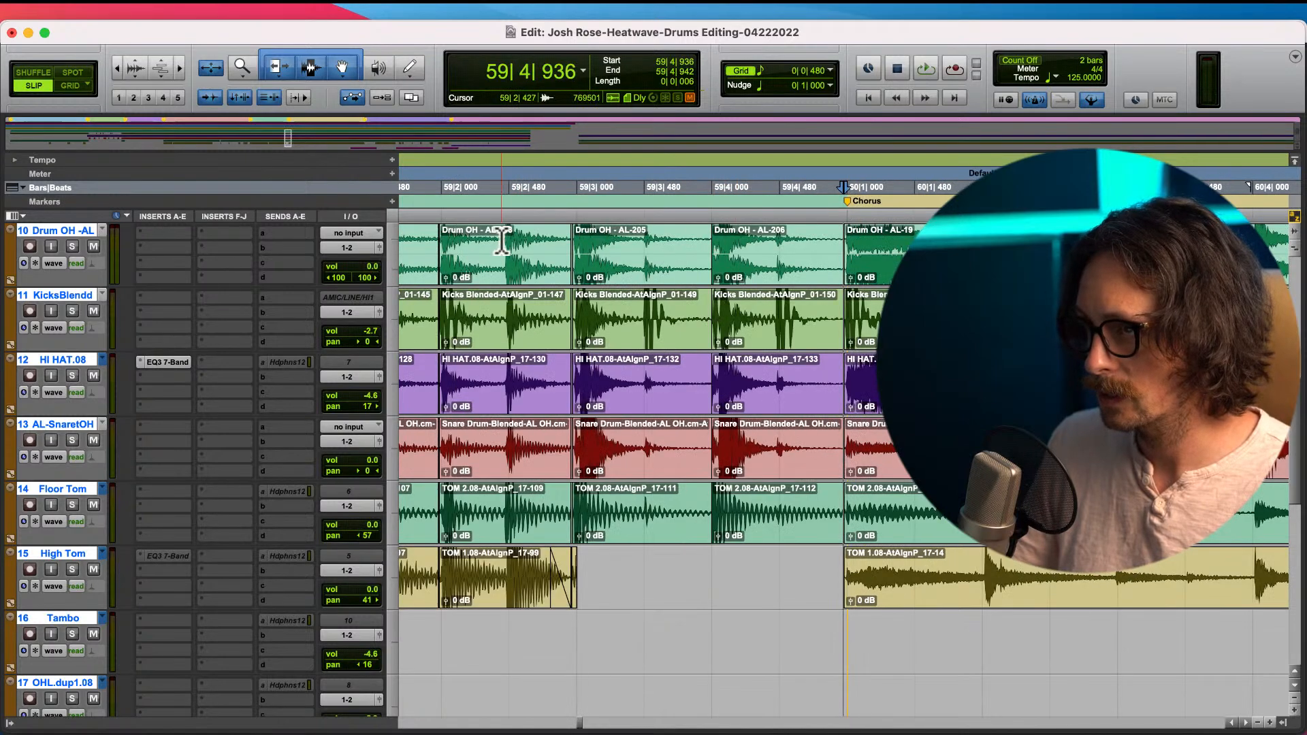
- Play the edited drums from 59|2|474 across the transition into the Chorus
click(502, 239)
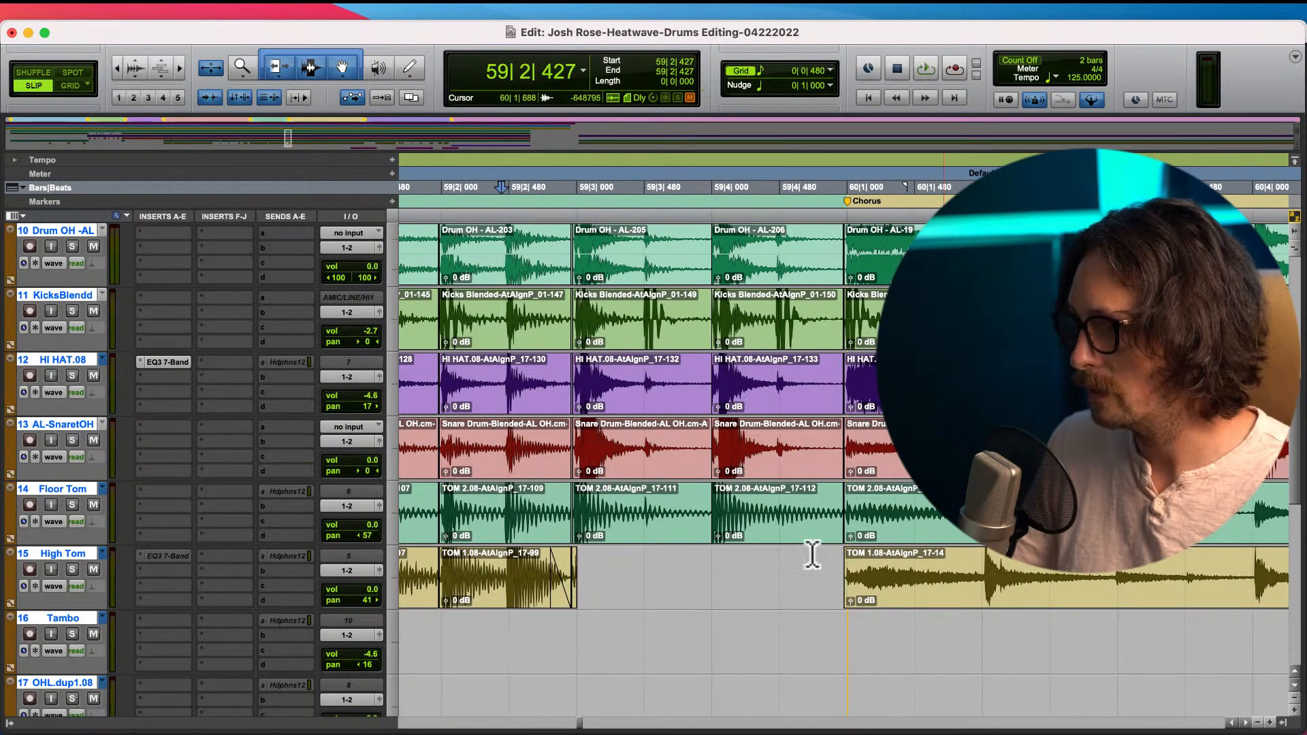
click(508, 649)
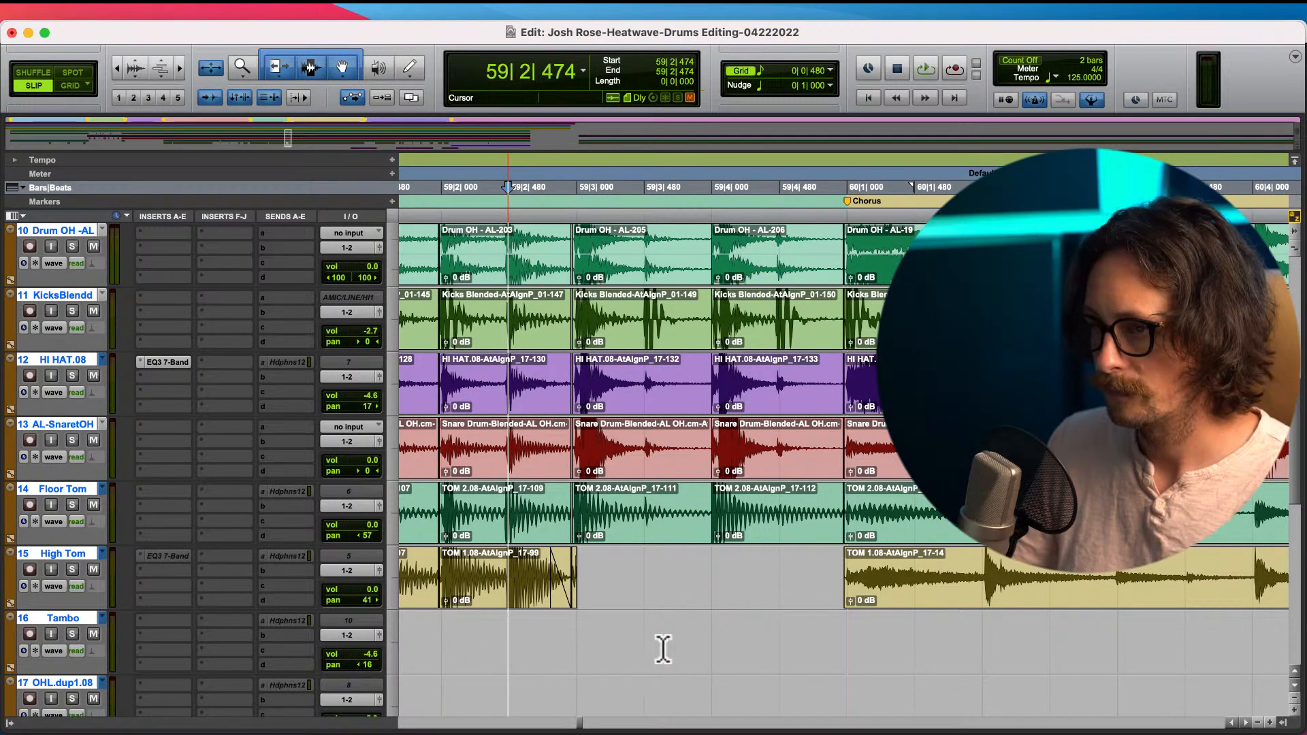
key(space)
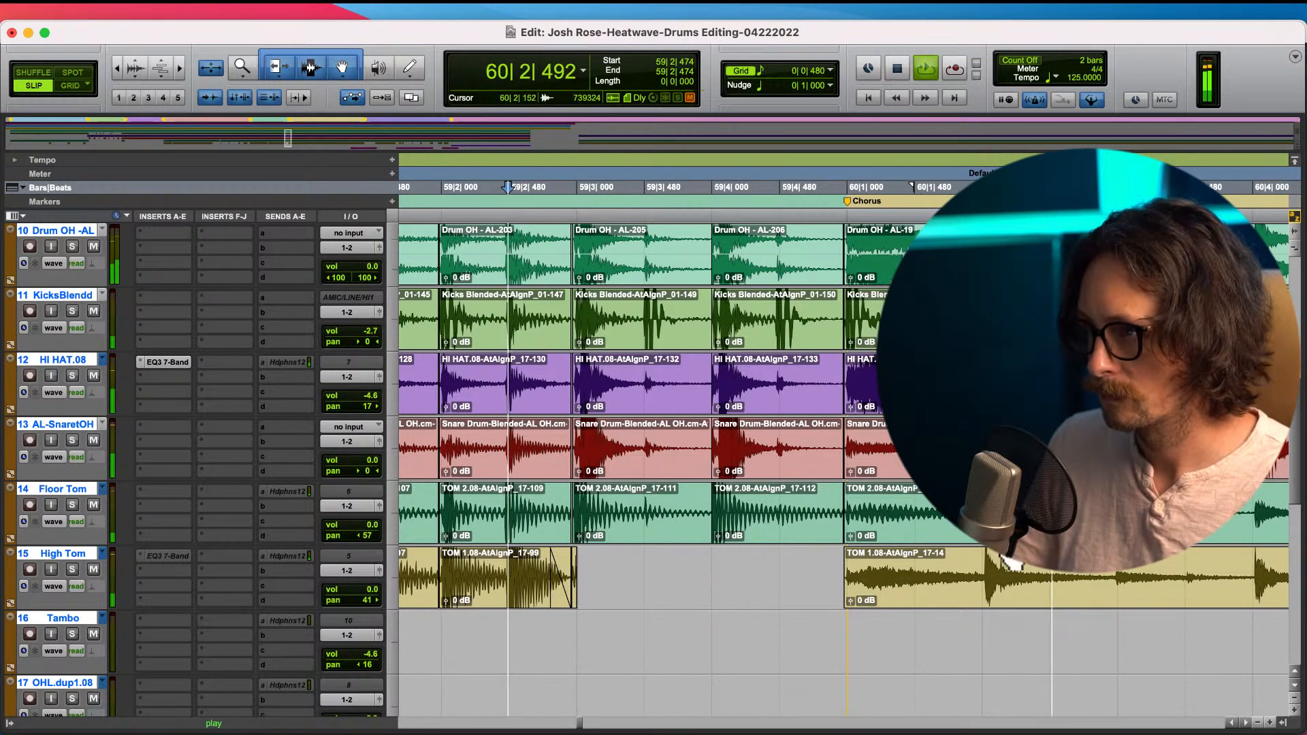
key(space)
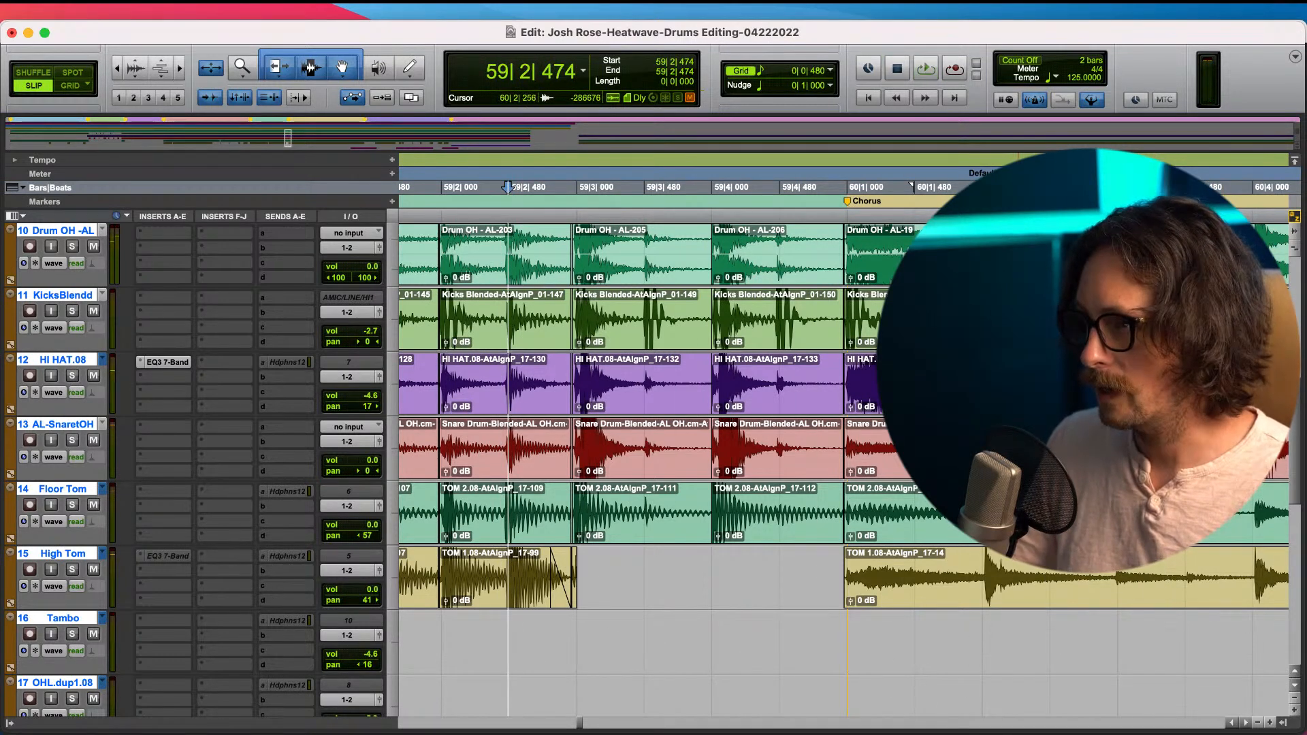
- Examine the edited drum clips from Verse 2 through the Pre-Chorus against the unedited Chorus clips that follow
click(812, 633)
key(r)
key(r)
key(r)
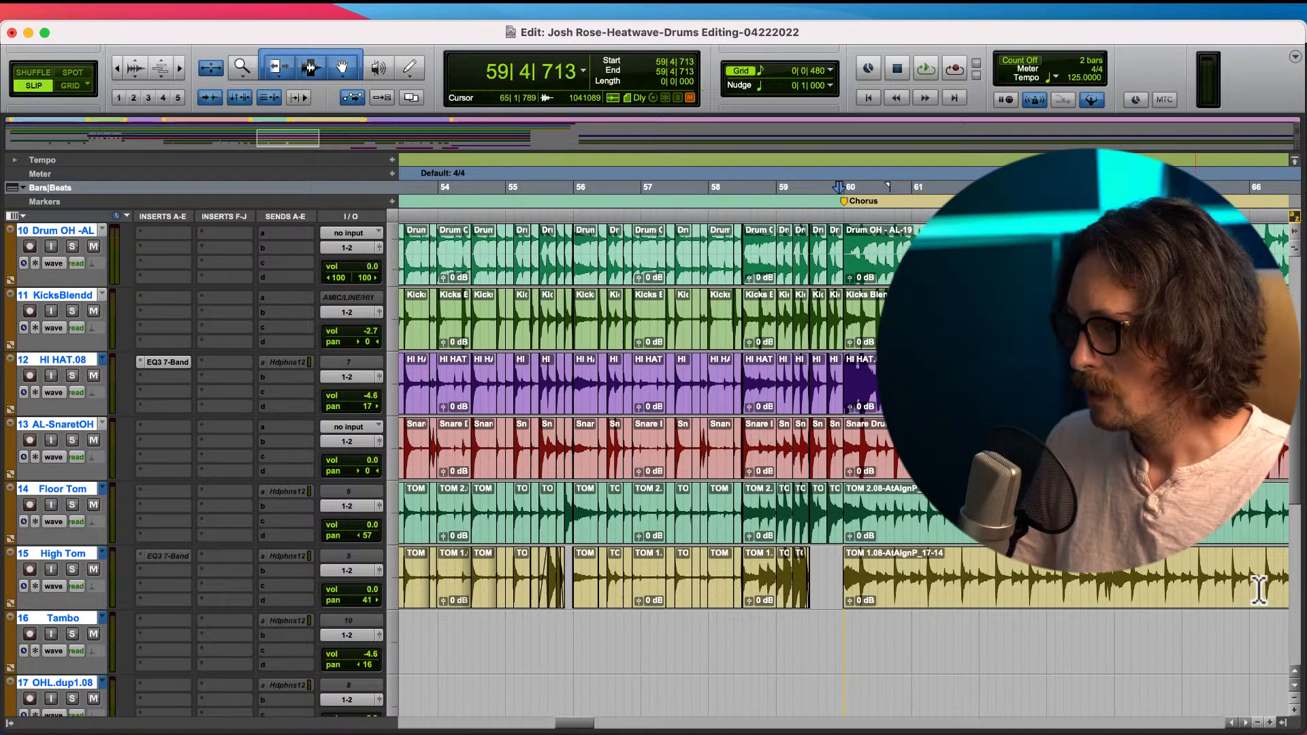
click(1296, 593)
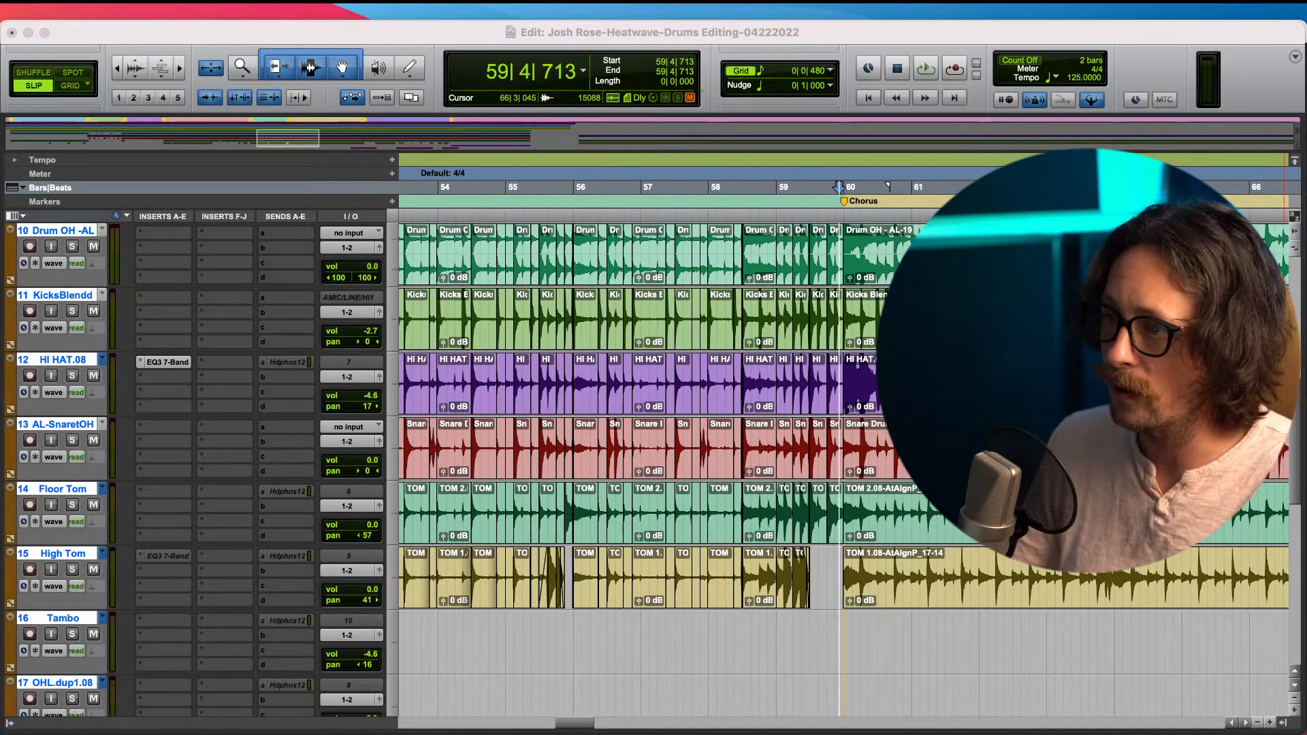
click(925, 582)
key(r)
key(r)
key(r)
key(r)
key(r)
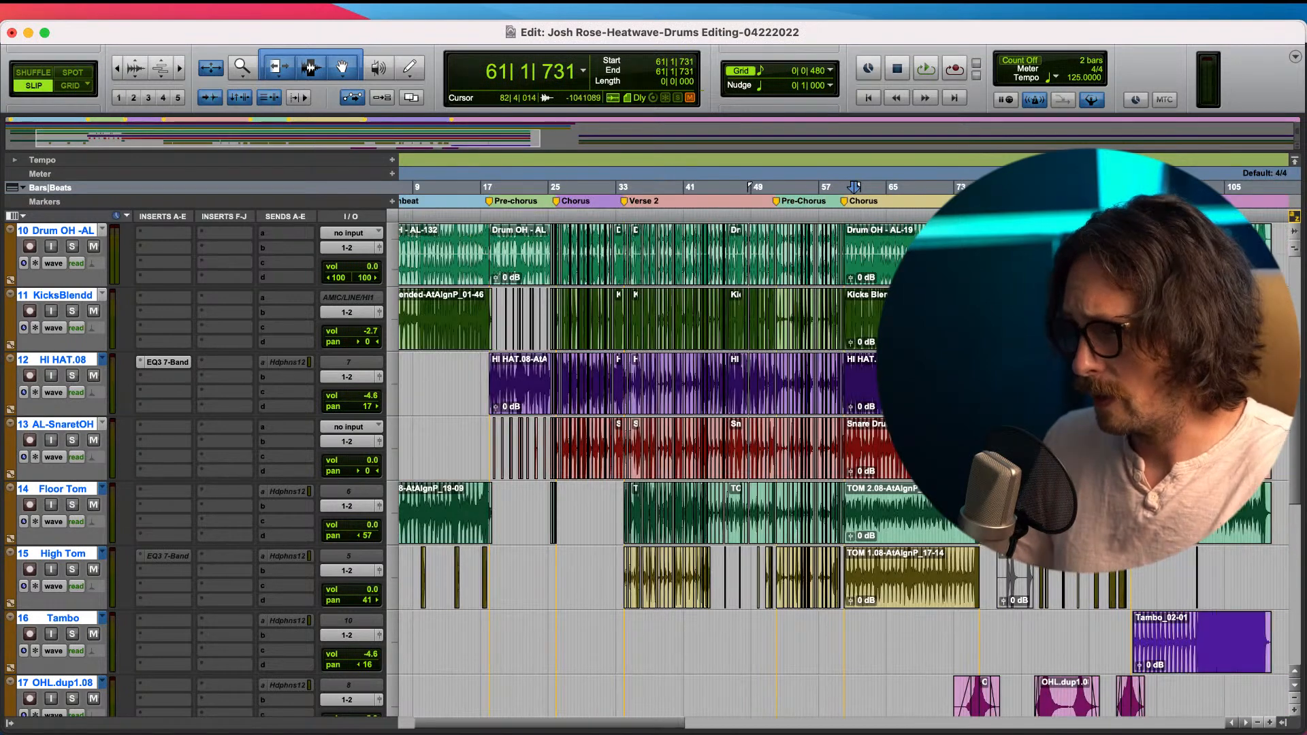
key(t)
key(t)
key(t)
key(r)
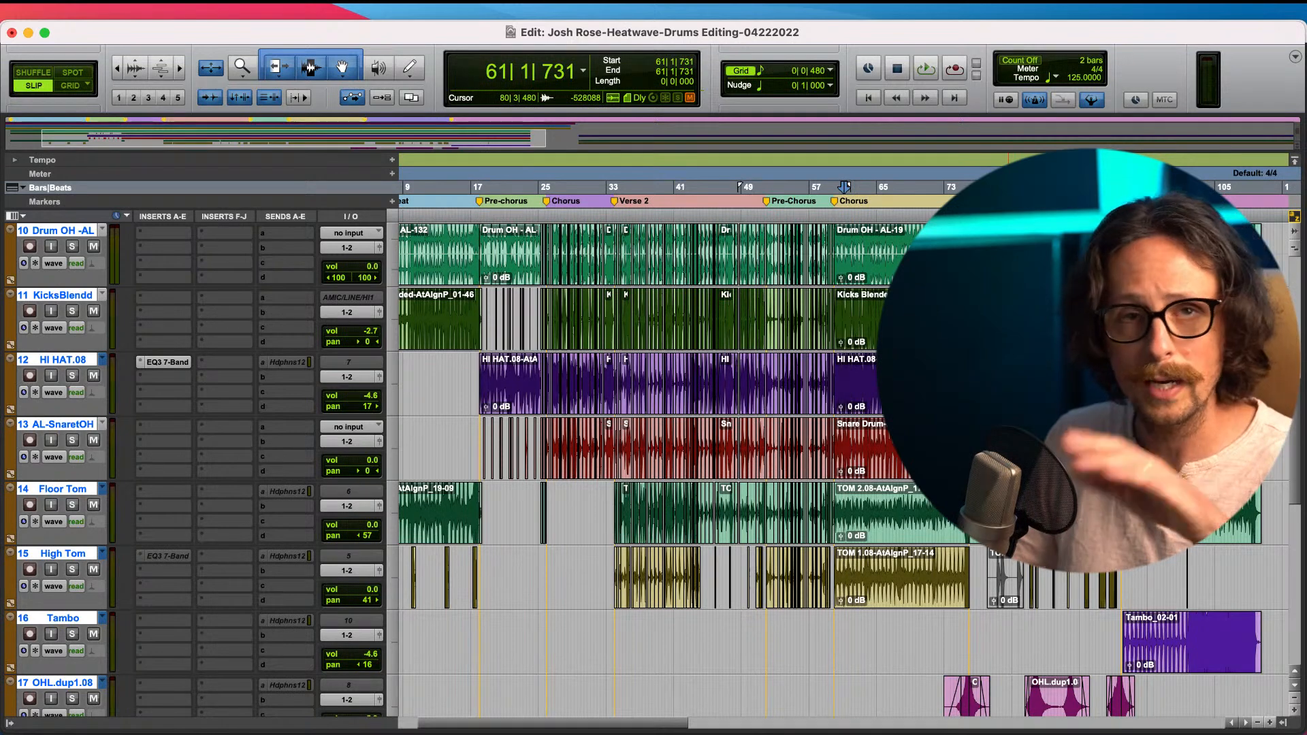
key(t)
key(t)
key(t)
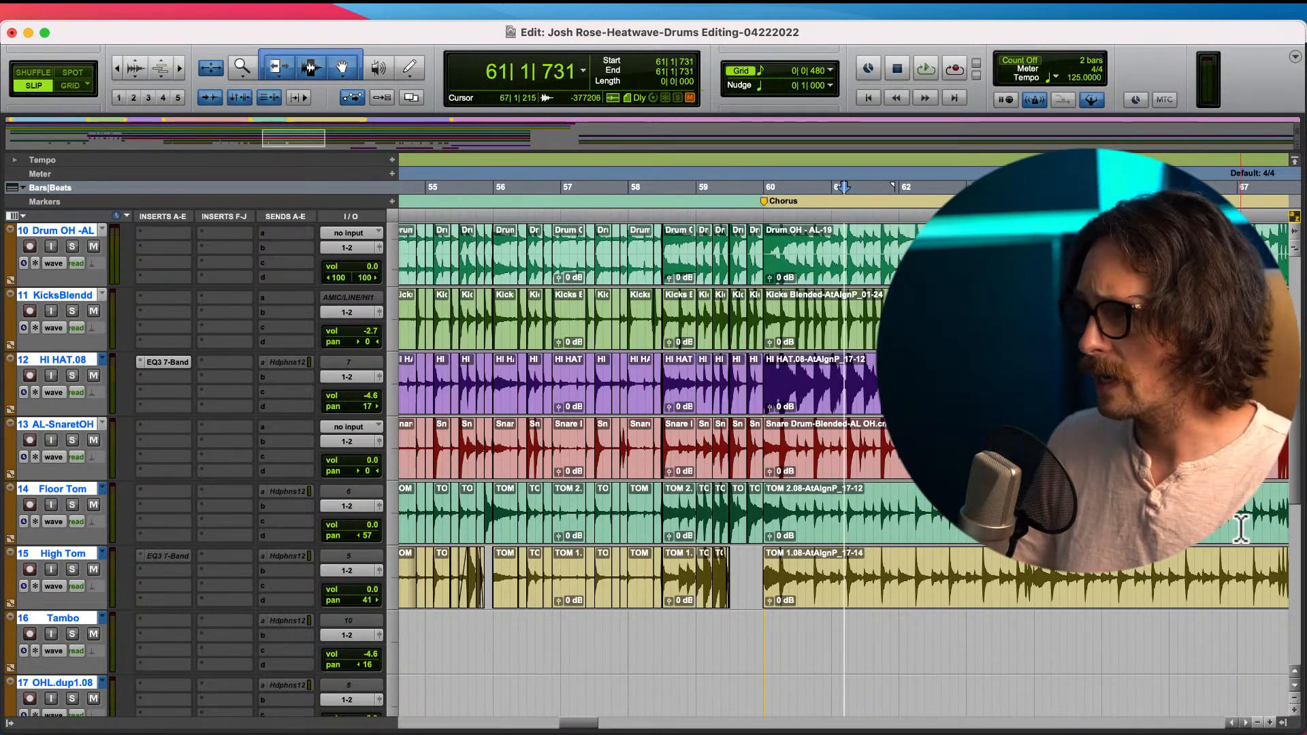
key(super+Tab)
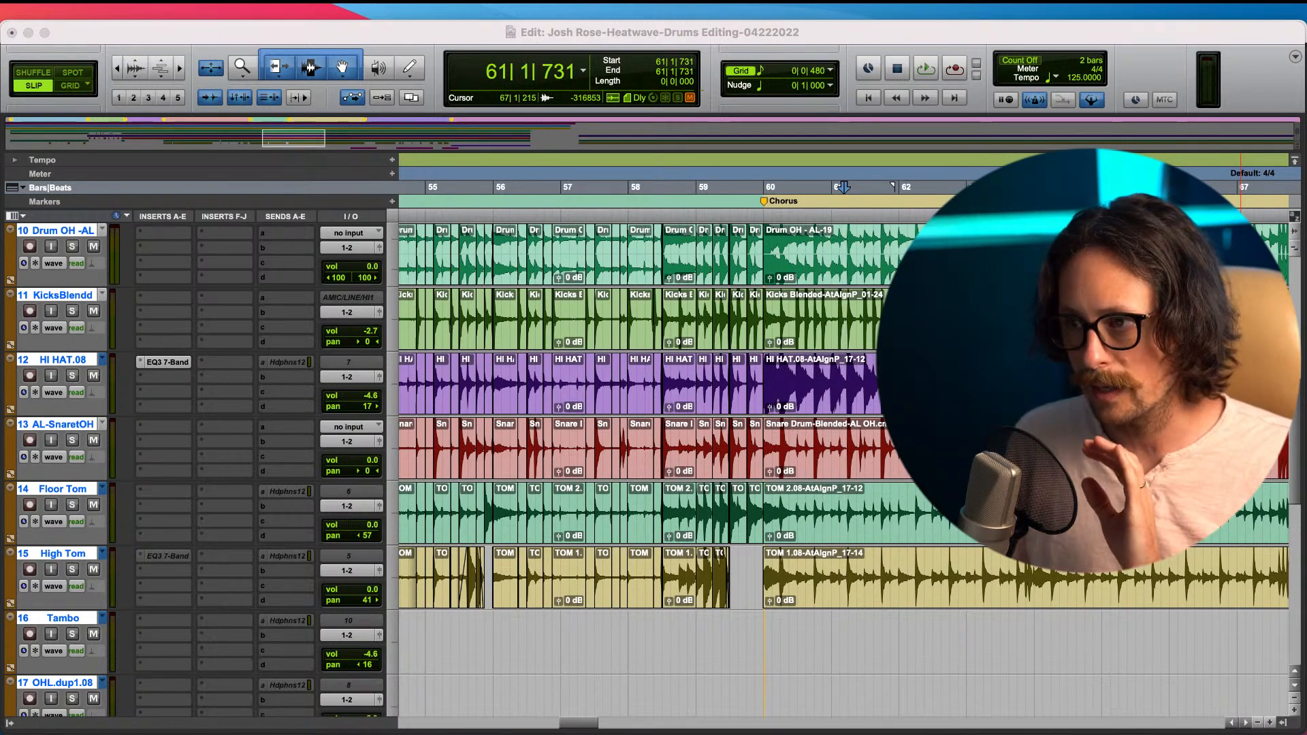
click(805, 704)
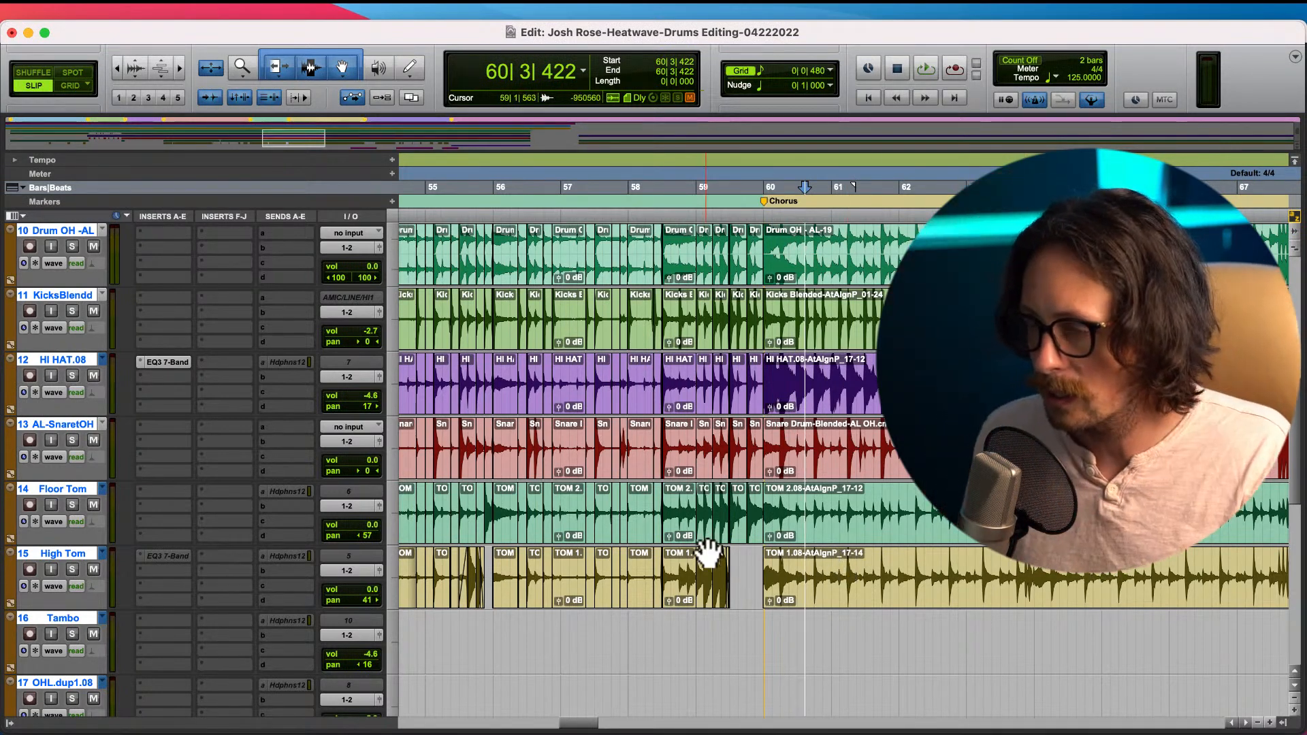
- Try to extend the clip ends at 59|3 to 59|3|202 on all grouped drum tracks, and undo the trim
click(745, 575)
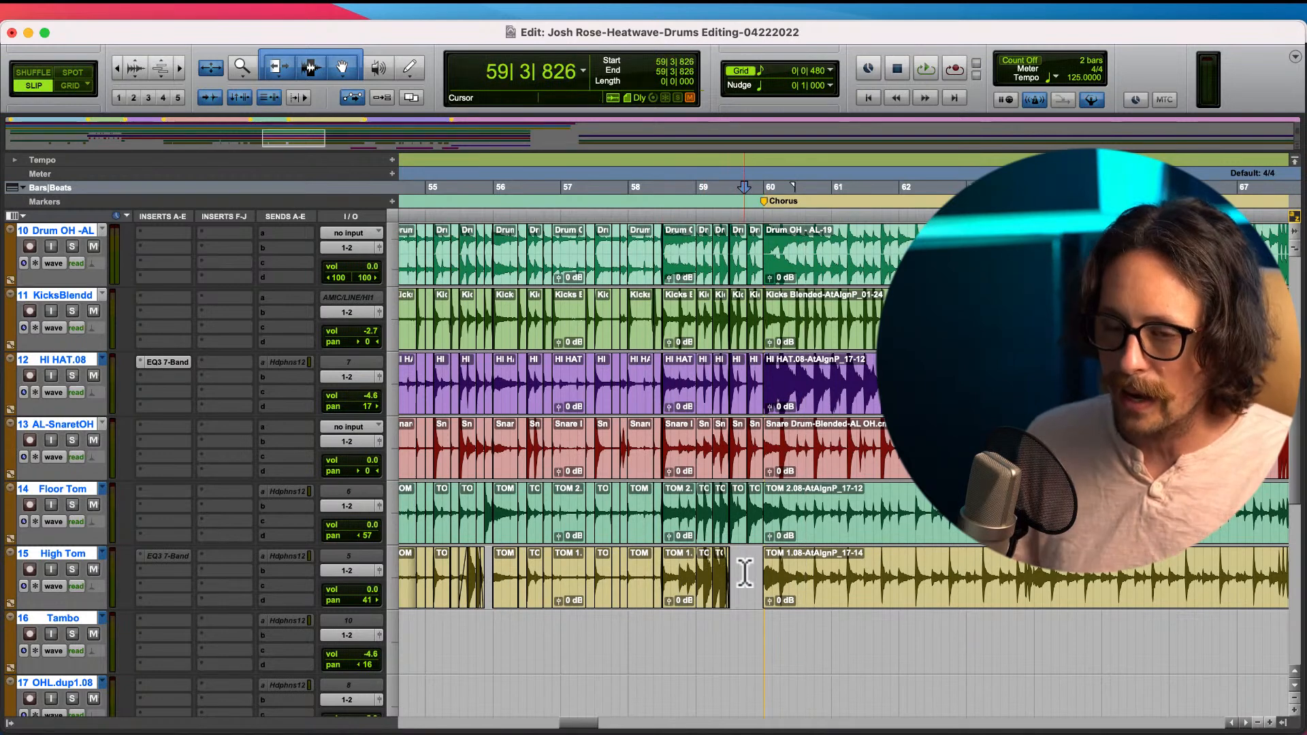
key(t)
key(t)
key(t)
key(r)
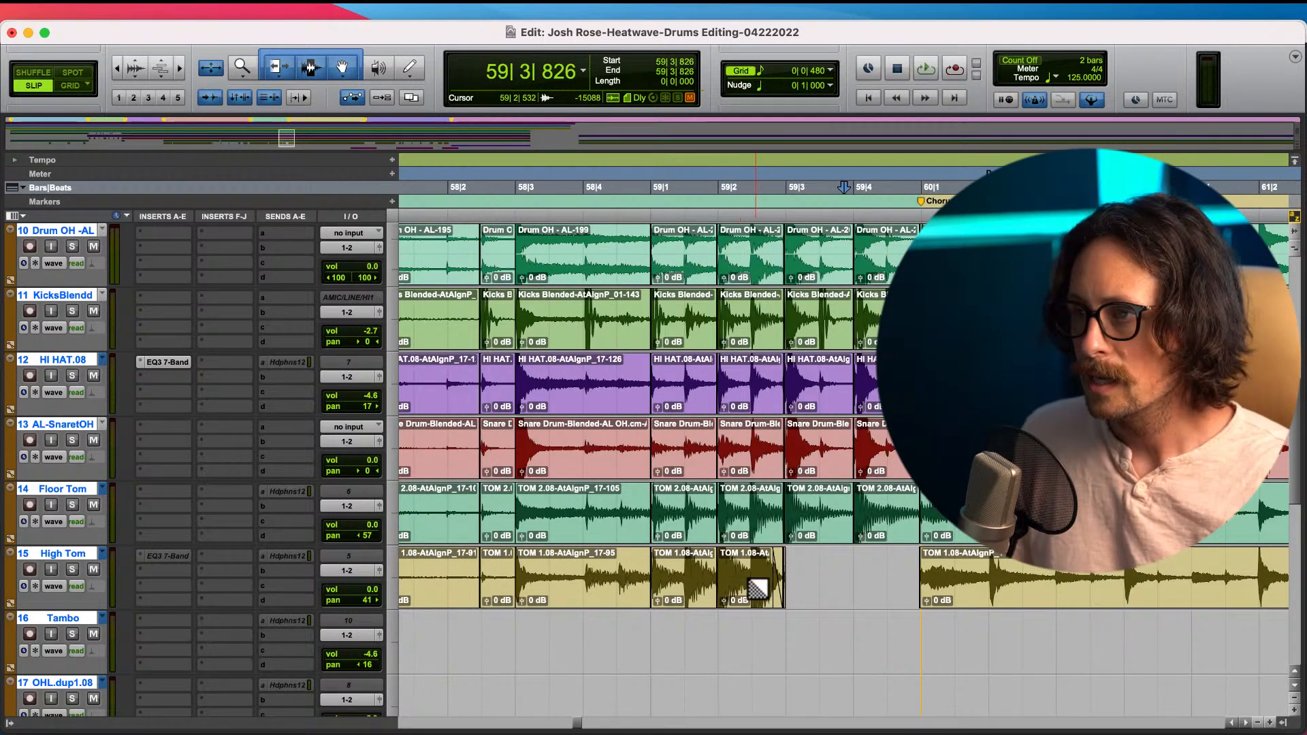
key(t)
key(t)
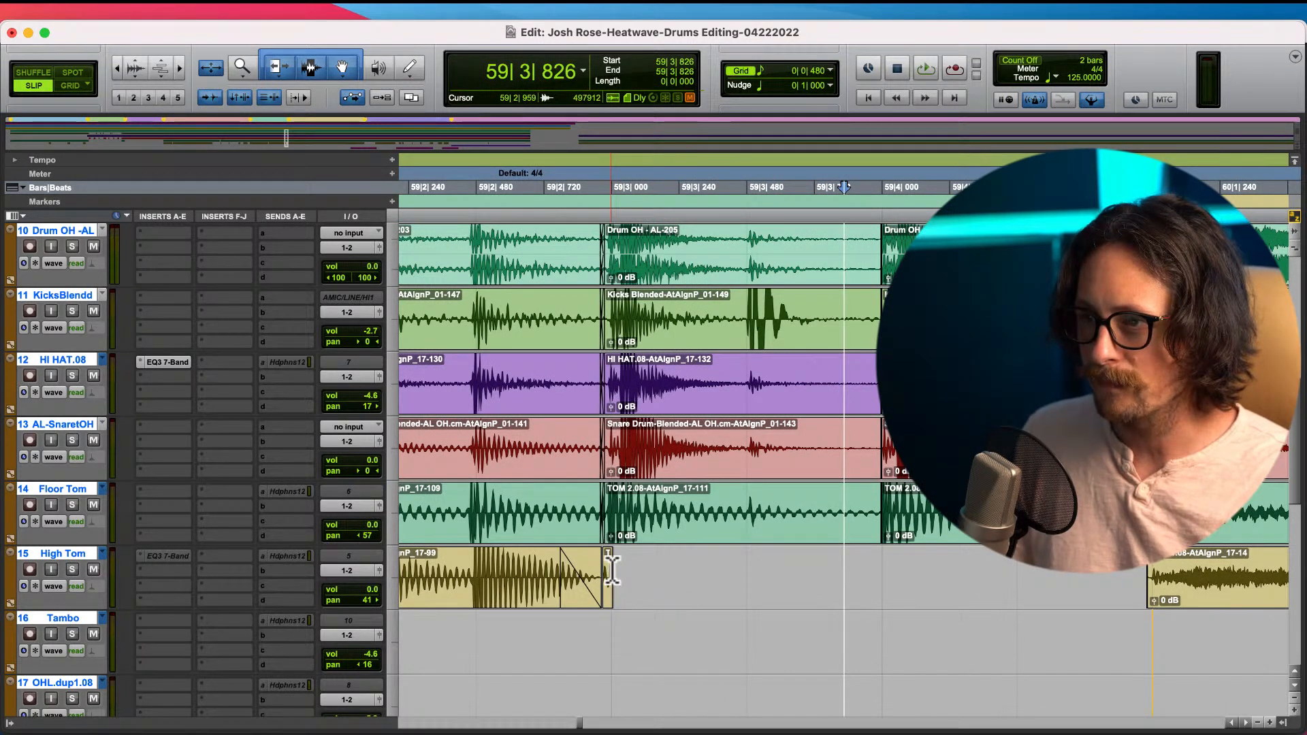
key(r)
click(740, 553)
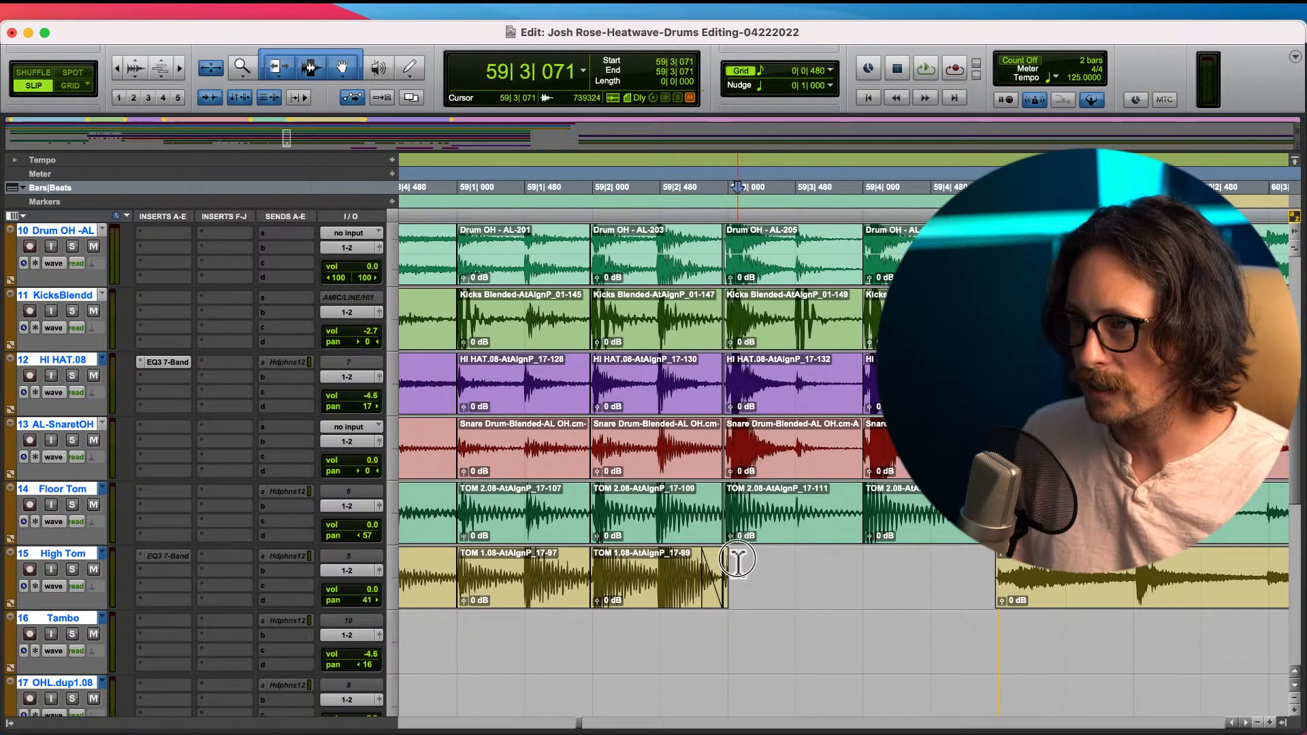
key(t)
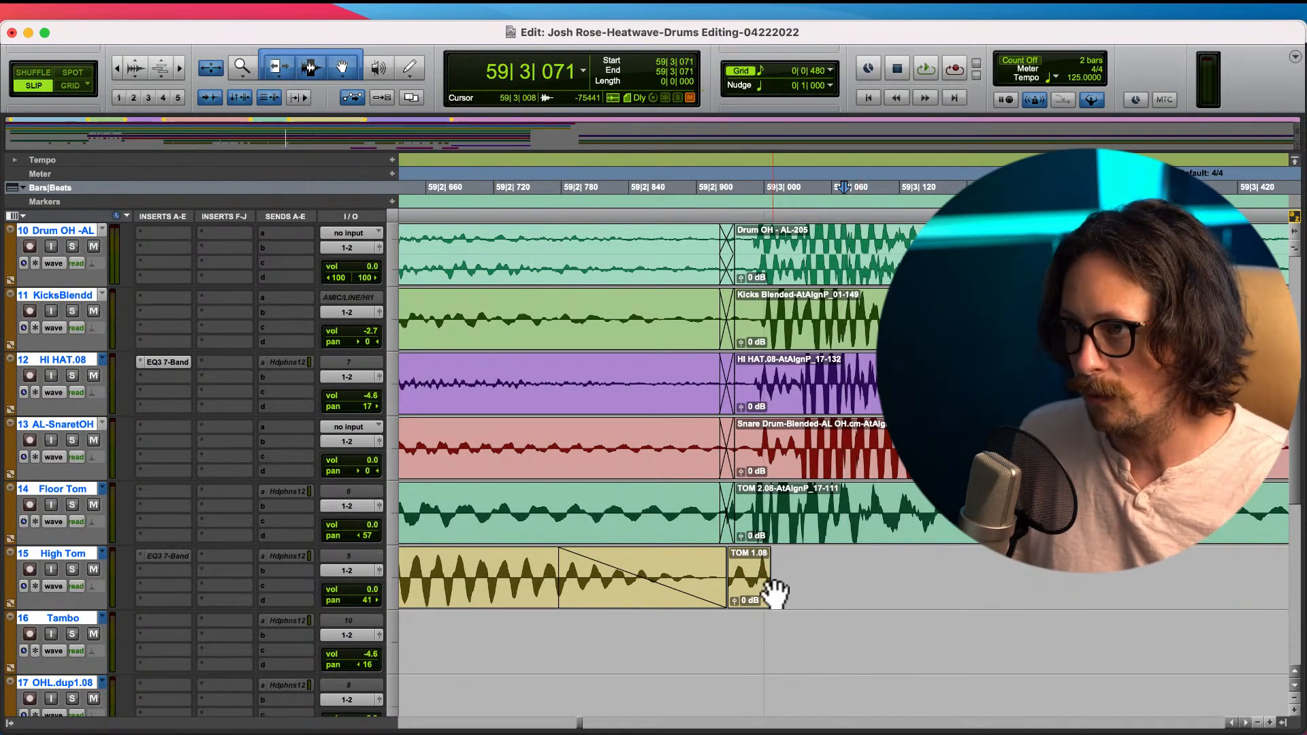
drag(761, 575, 990, 575)
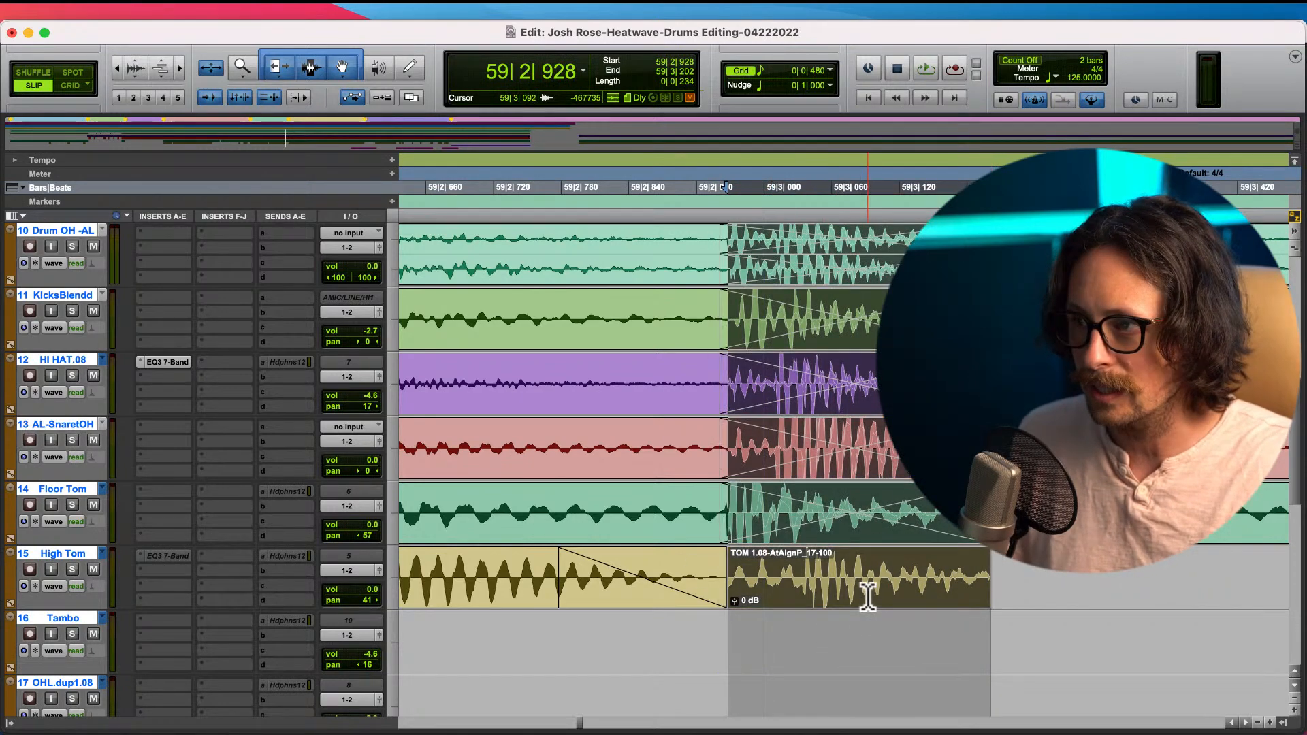
key(super+z)
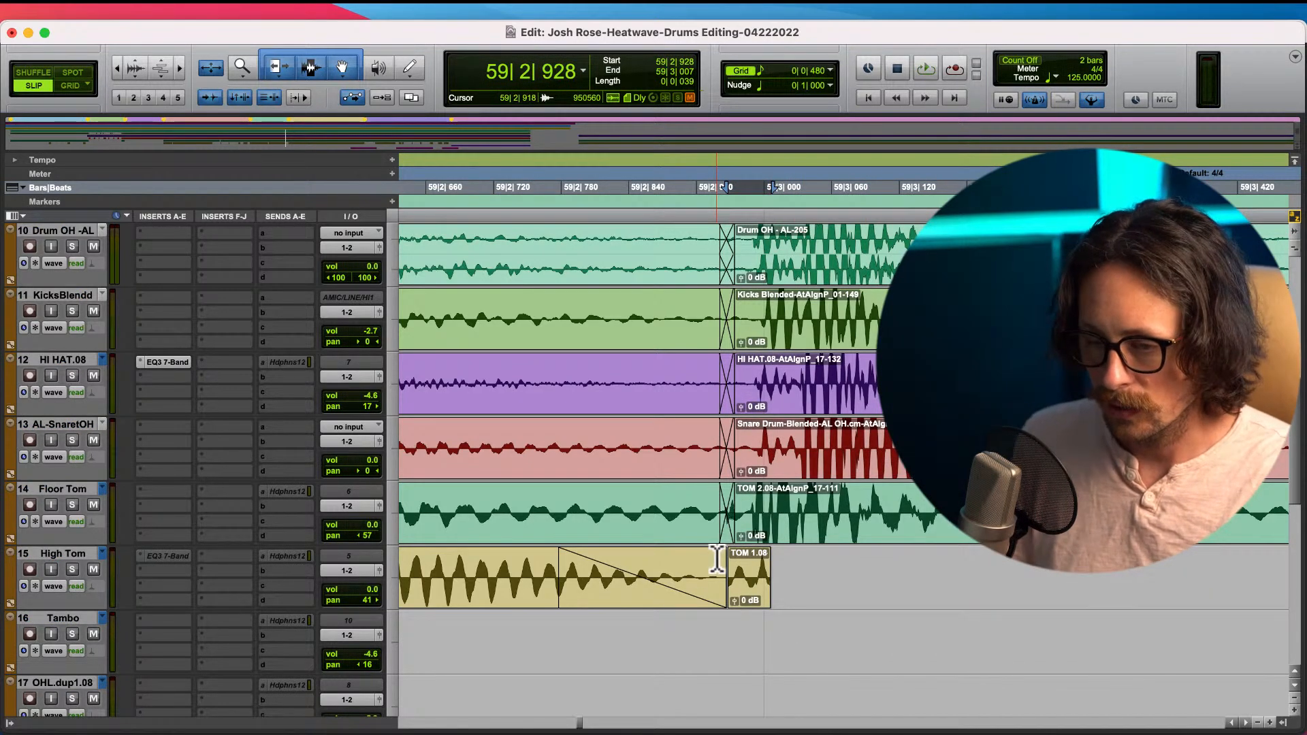
- Select only the short High Tom clip at 59|2|928 and extend its end to 59|3|147, leaving the other drums ungrouped
click(872, 636)
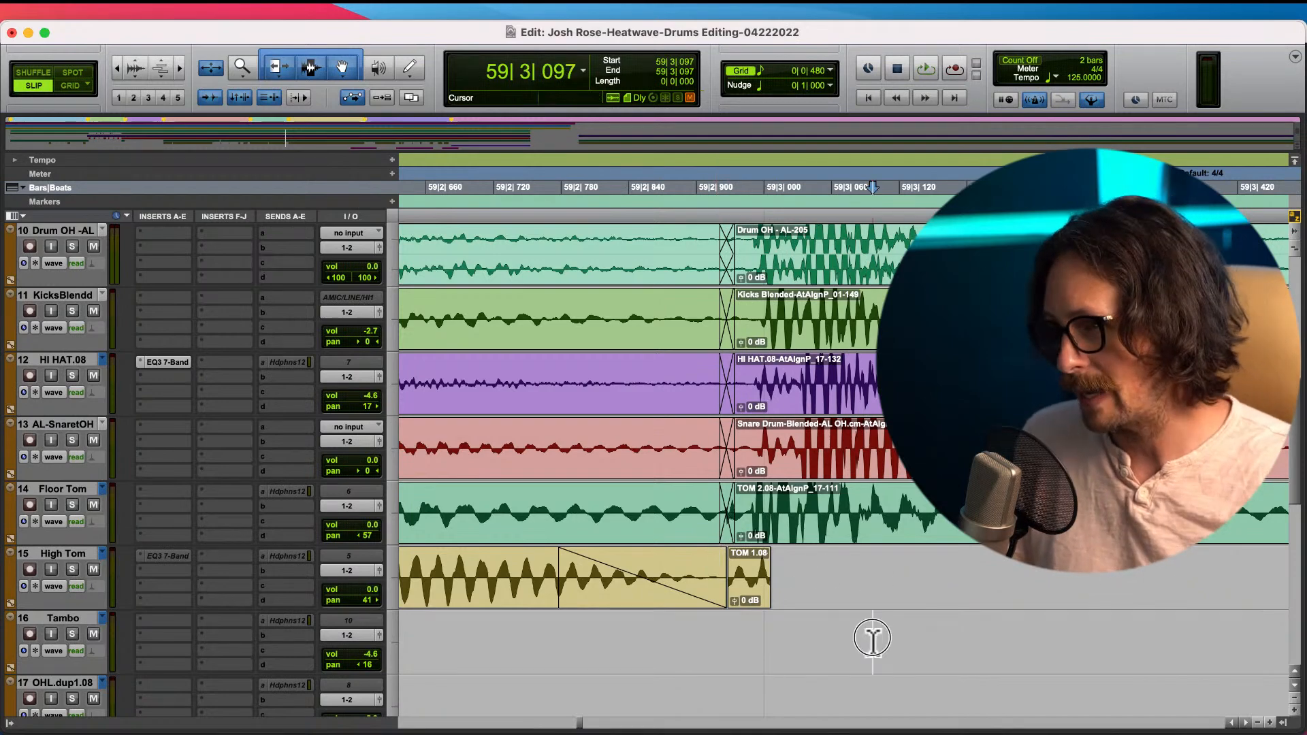
key(r)
key(r)
key(t)
key(t)
key(t)
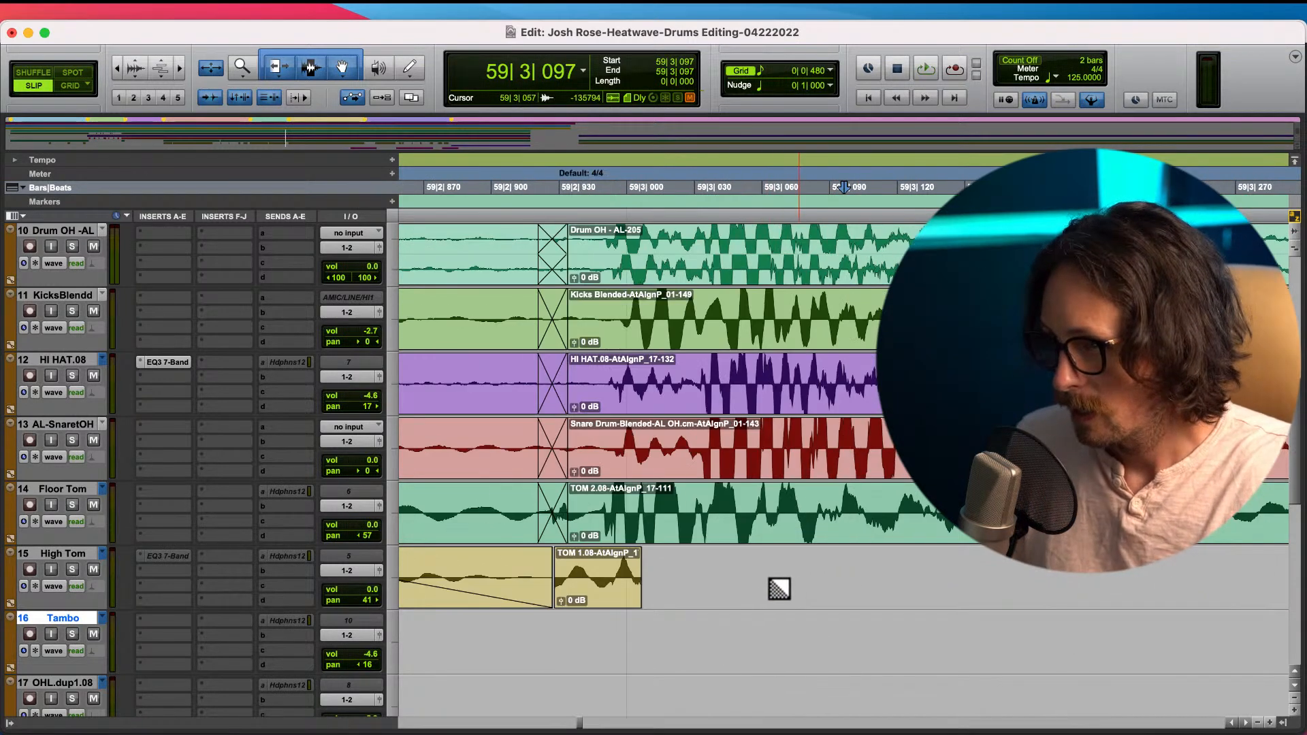
drag(561, 582, 757, 569)
key(r)
key(r)
key(r)
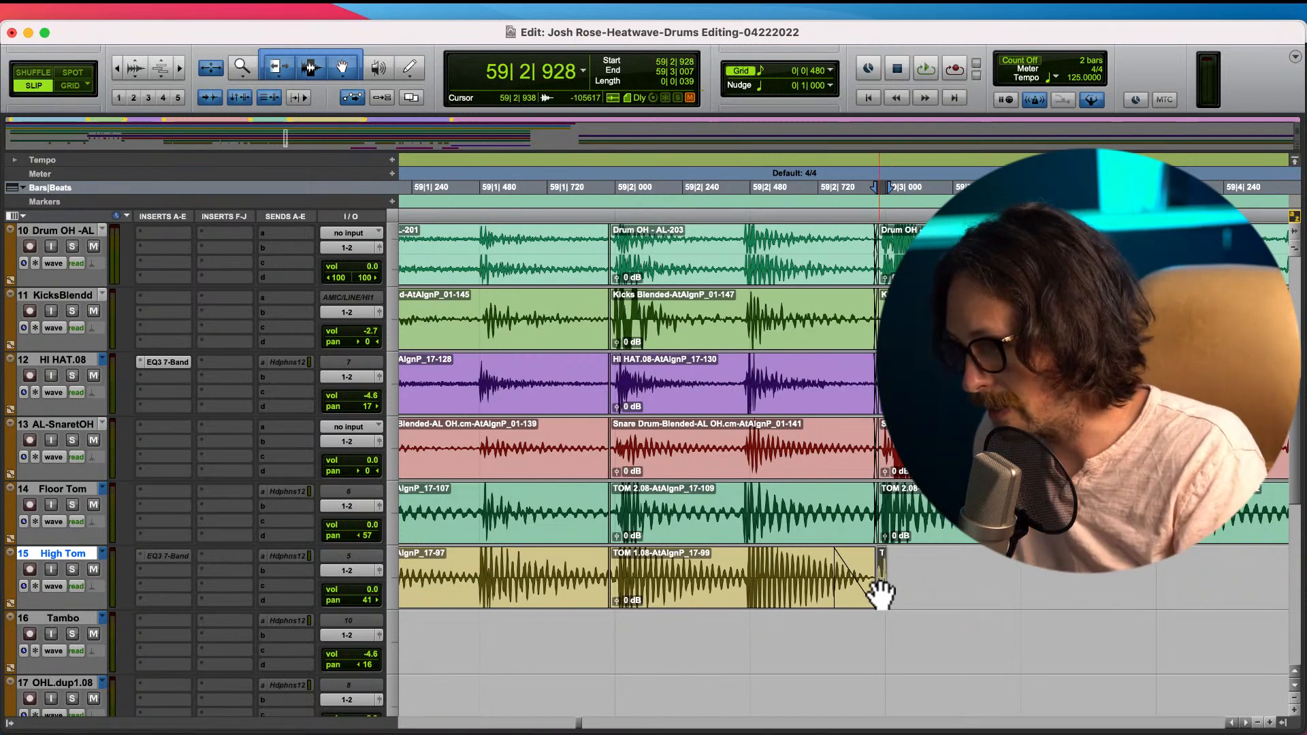
key(t)
key(t)
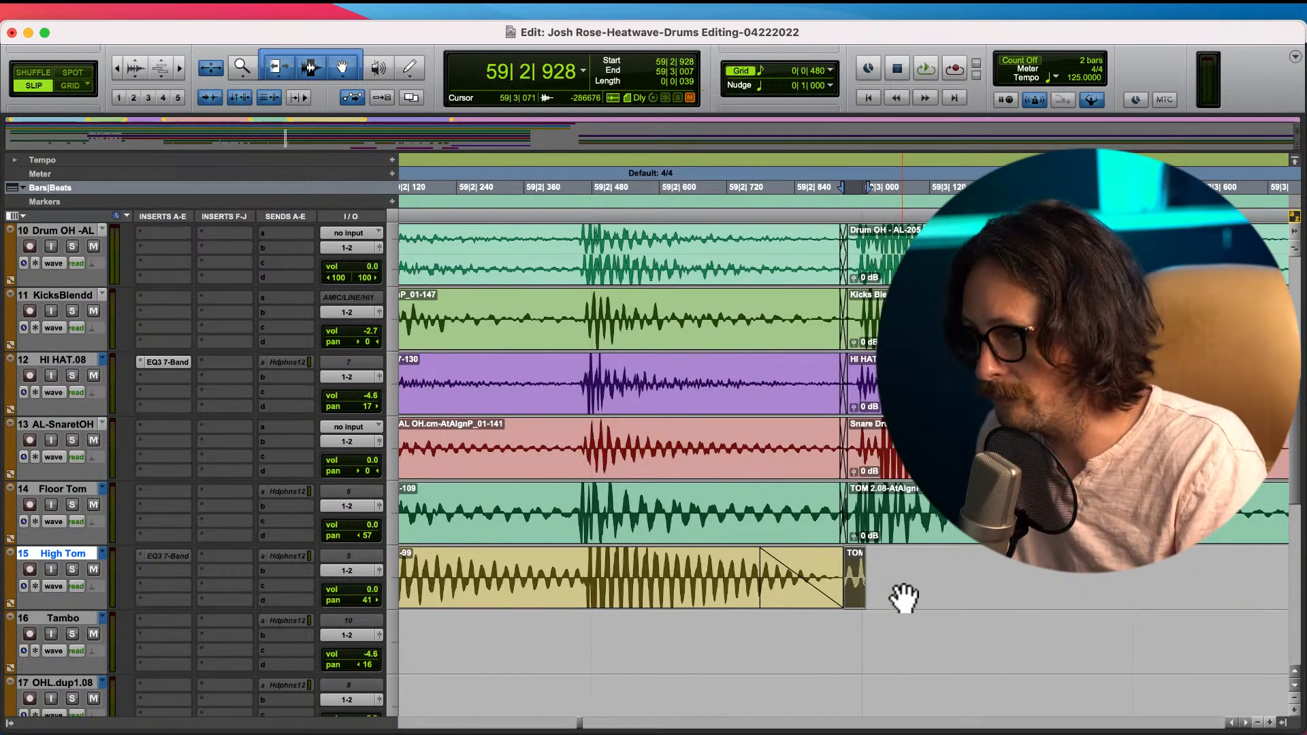
drag(880, 575, 1038, 575)
- Extend the end of the short High Tom clip further into the gap, to 59|4|089
key(r)
key(r)
key(r)
key(r)
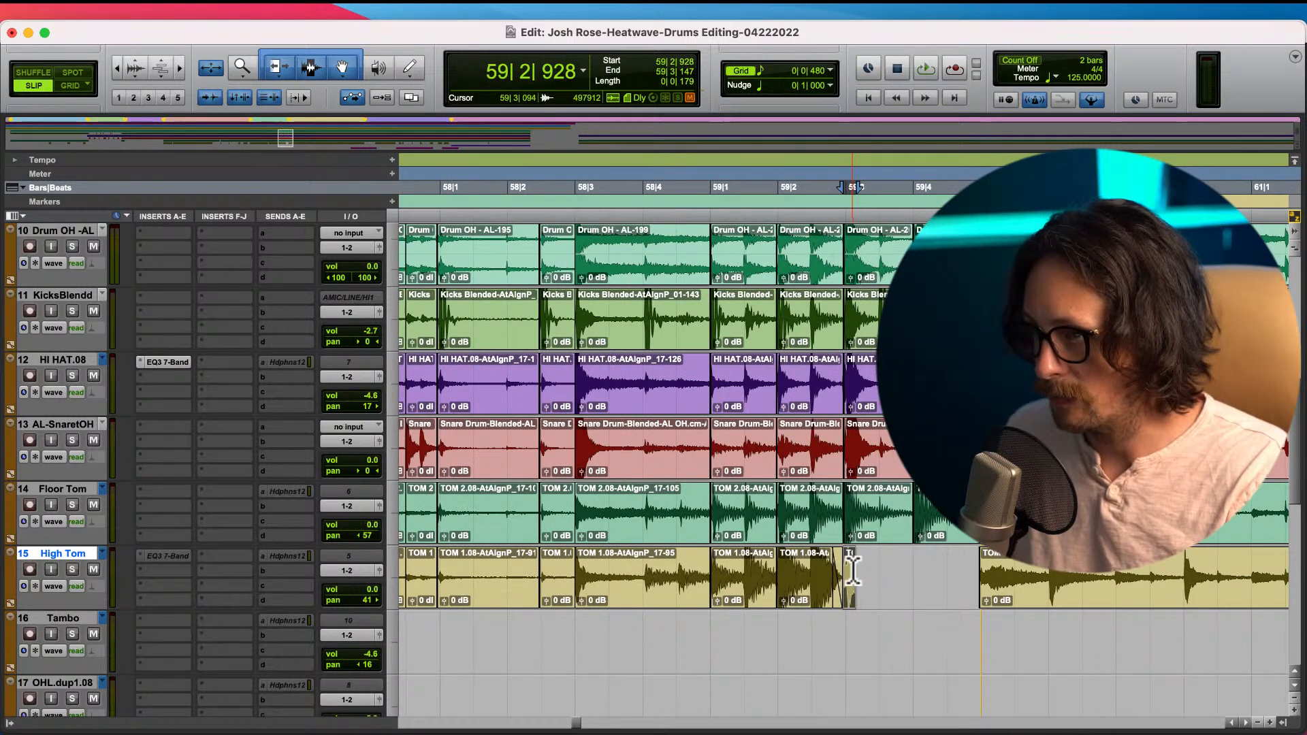
key(t)
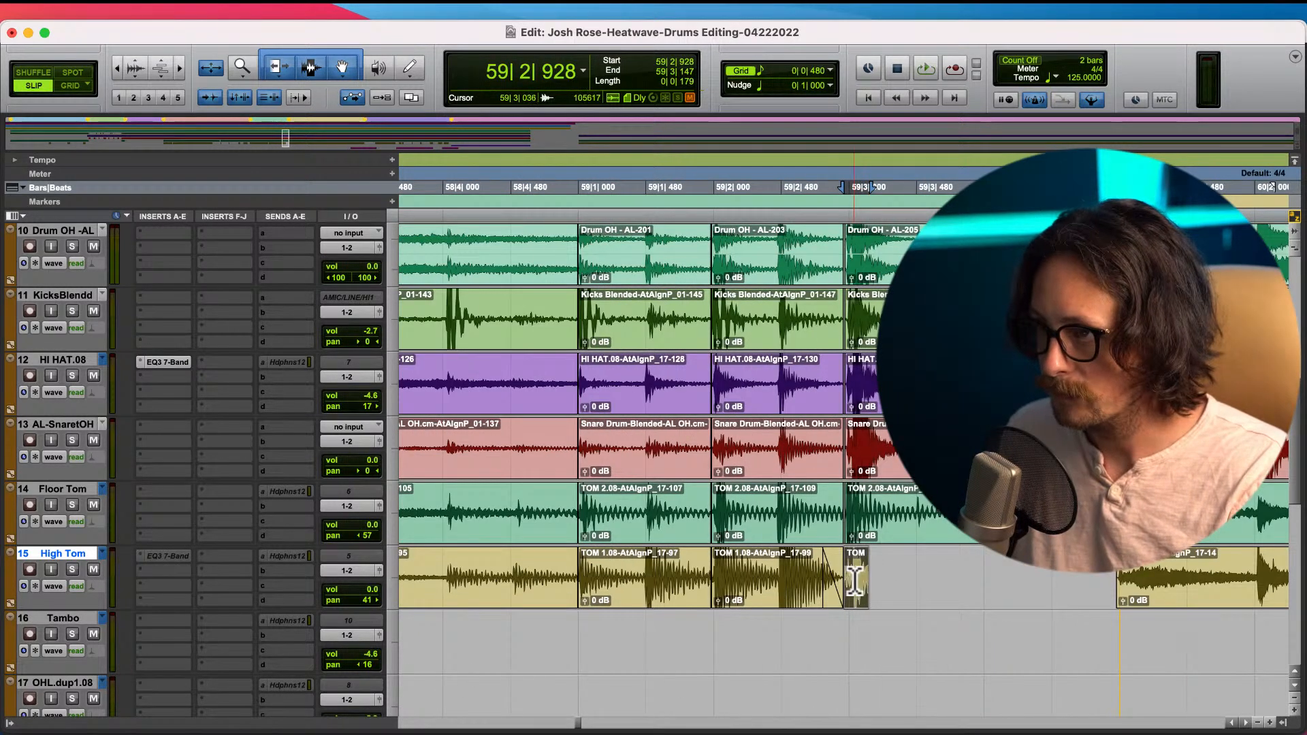
key(t)
drag(897, 577, 1150, 578)
- Extend the High Tom clip's end to 59|4|943 so it meets the start of the Chorus clip
key(r)
key(r)
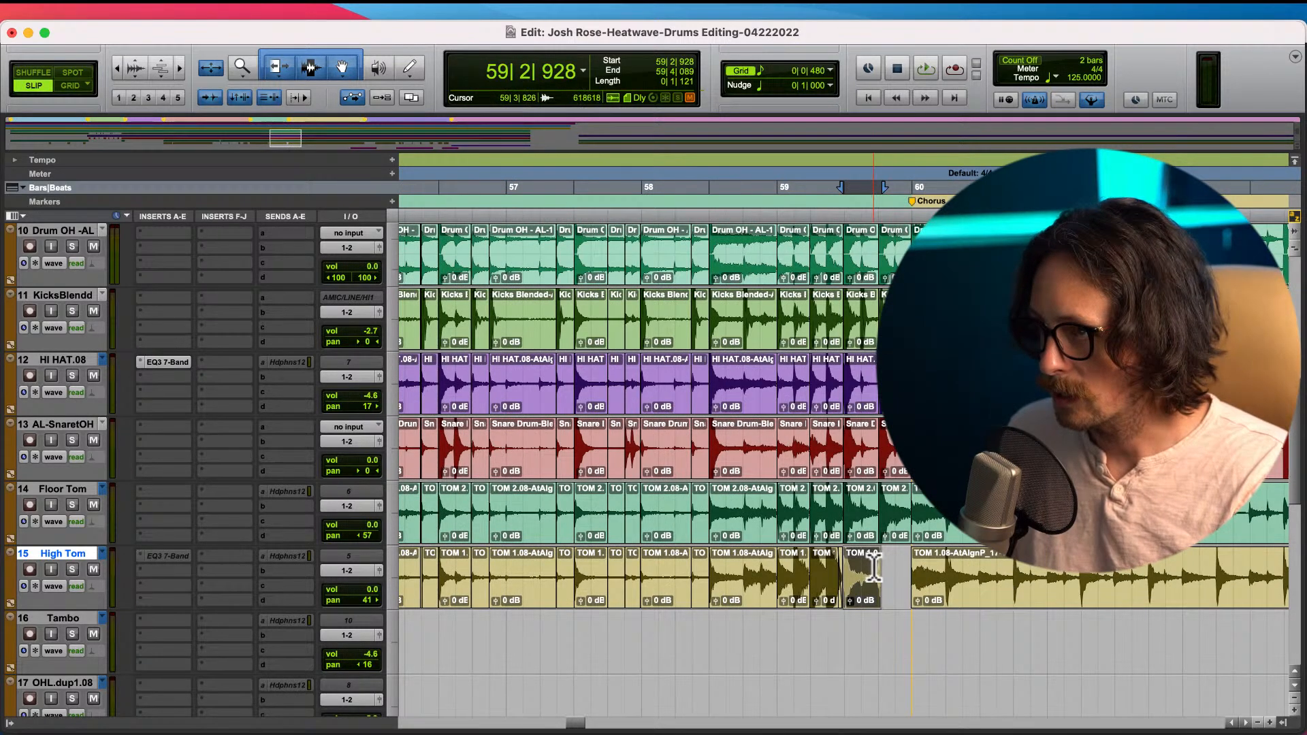
drag(882, 571, 905, 565)
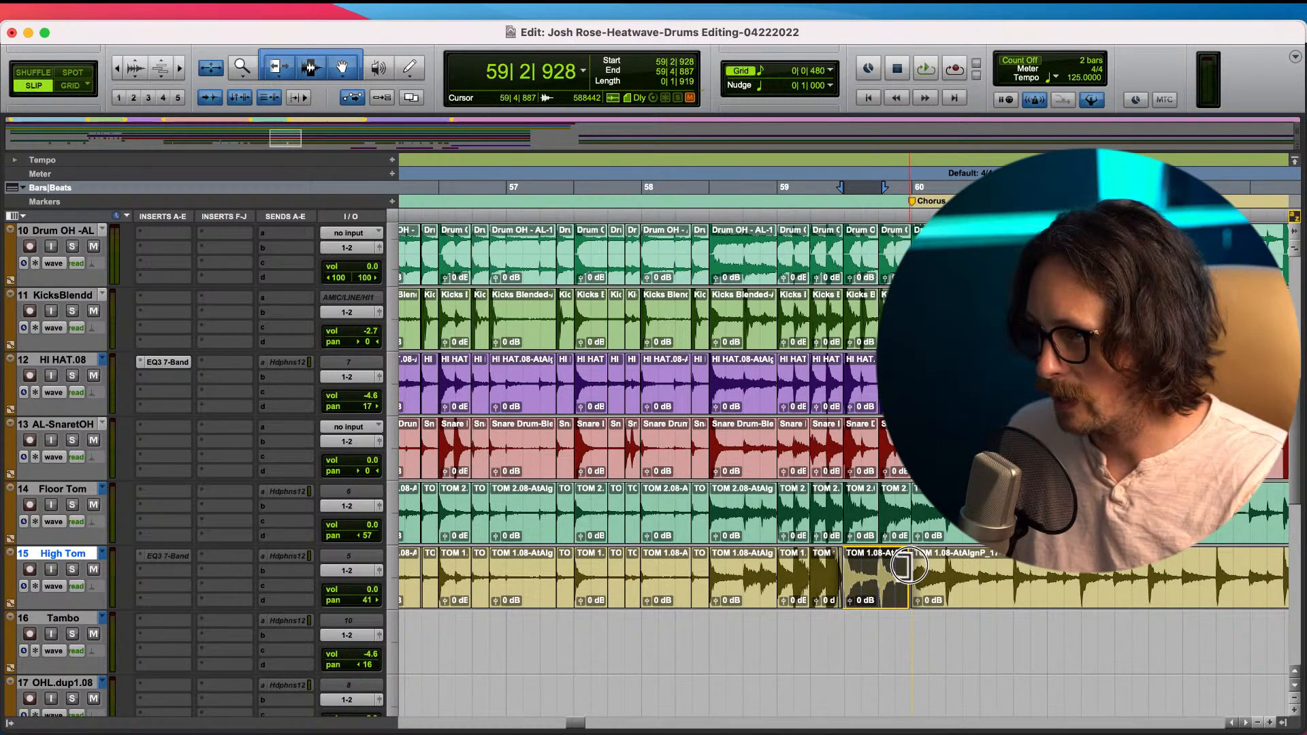
key(t)
key(t)
scroll(915, 576, right, 8)
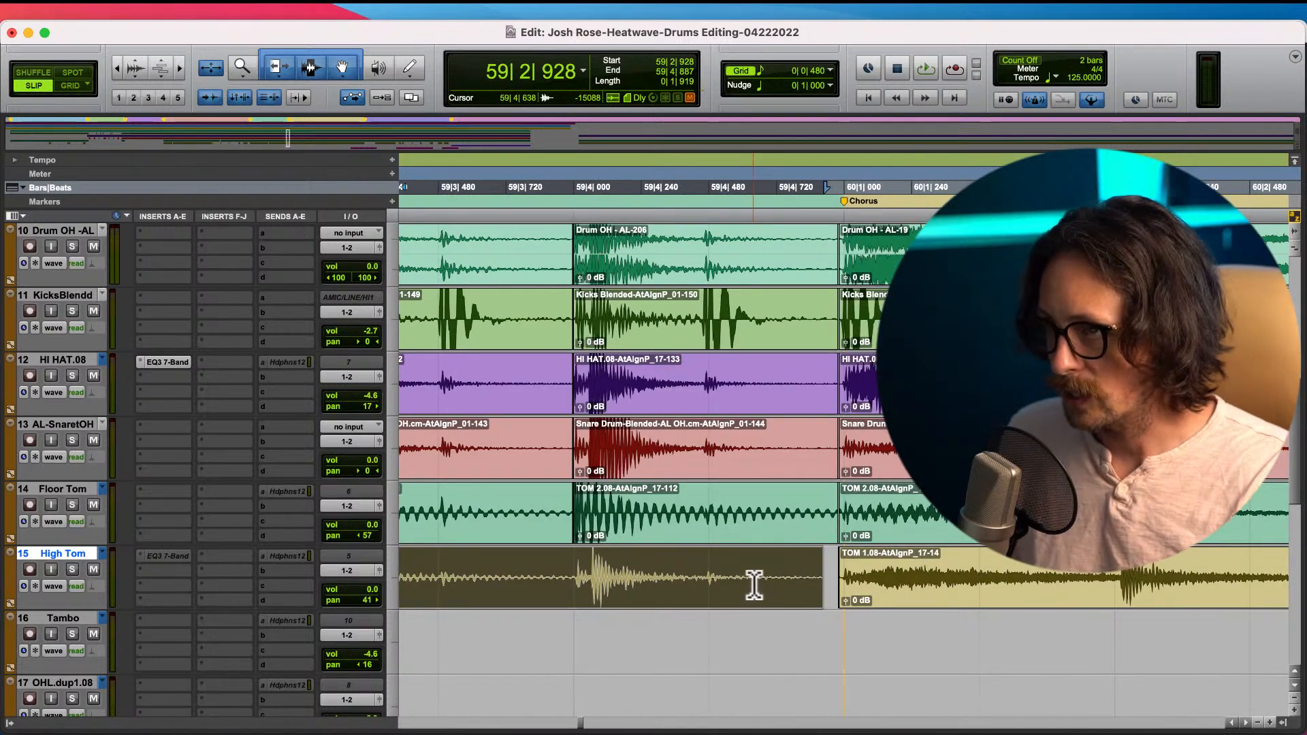
mouse_move(814, 567)
mouse_down()
mouse_move(854, 559)
mouse_move(838, 561)
mouse_up()
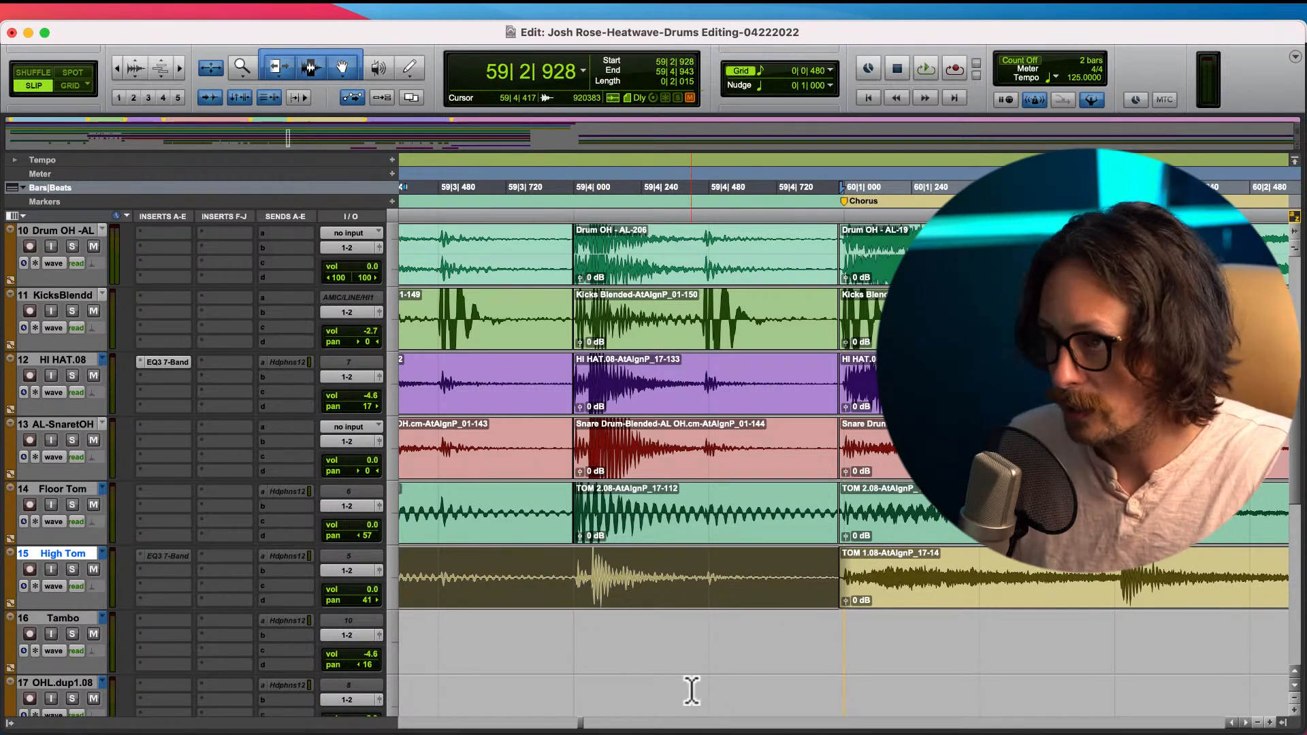
key(r)
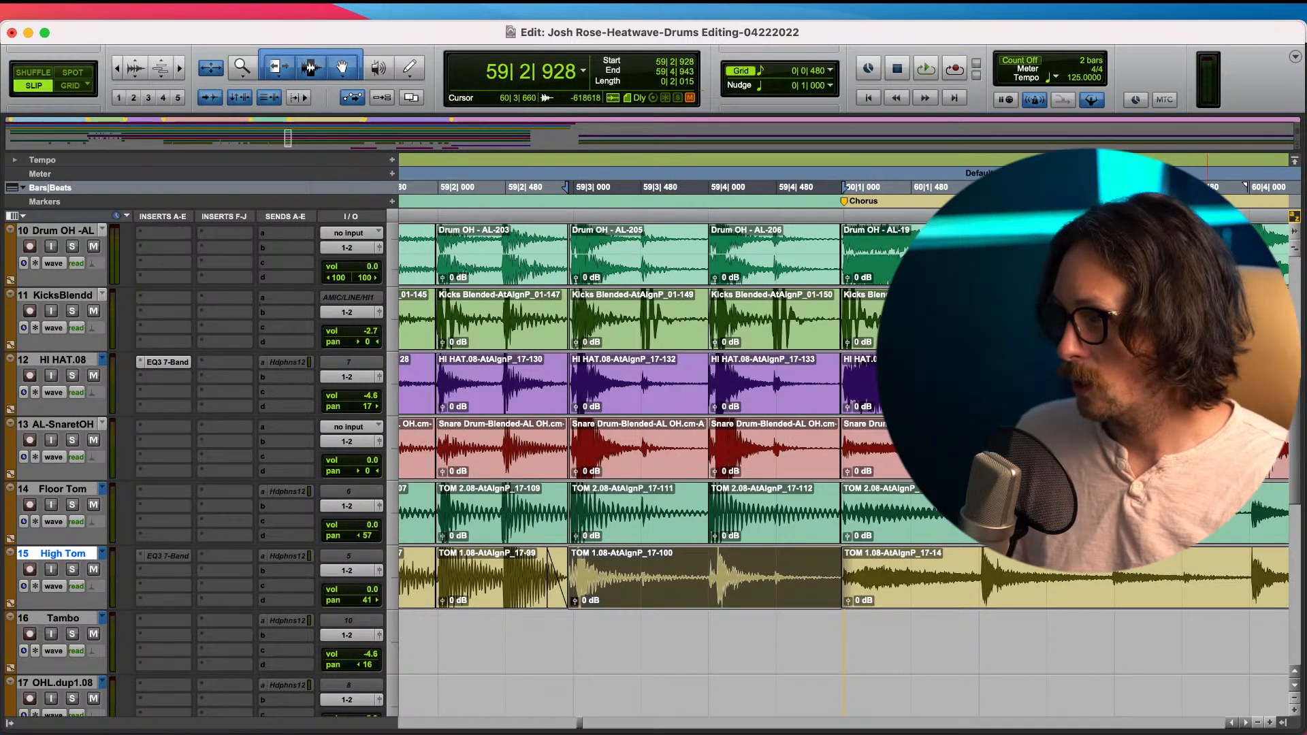
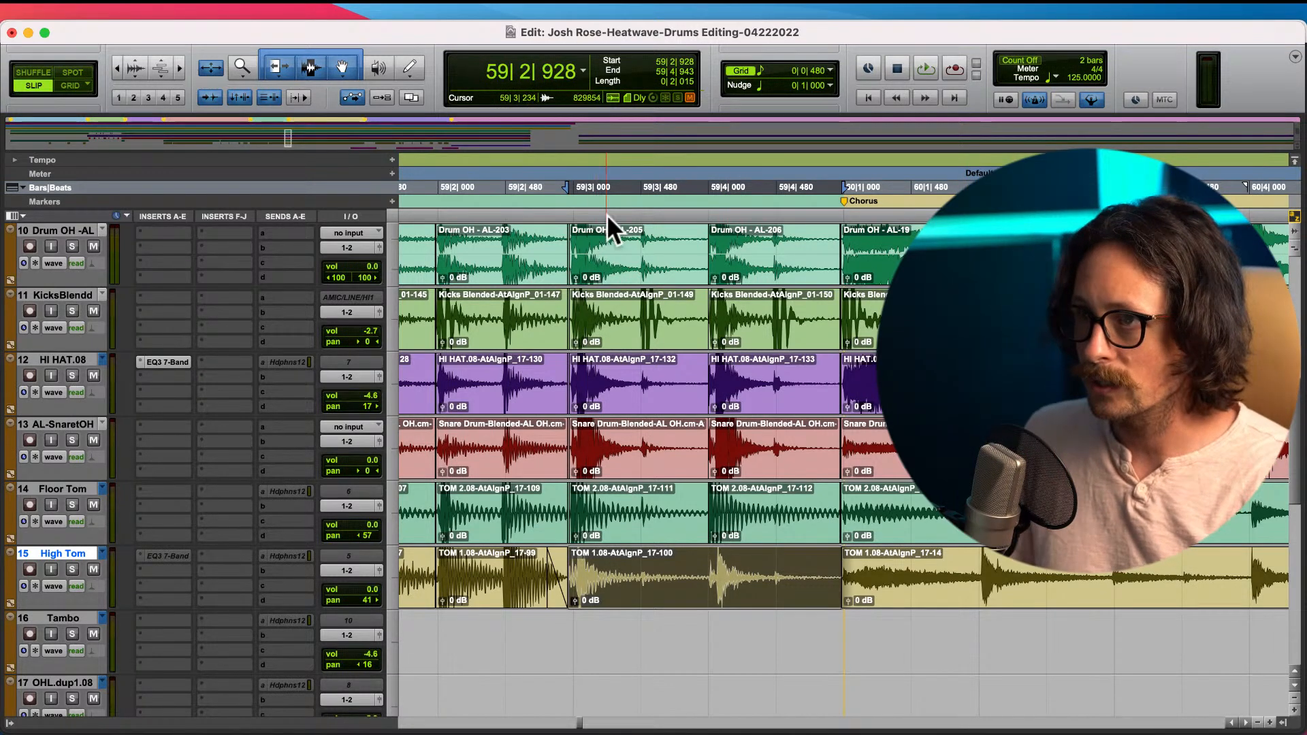
- Examine the High Tom edits around 59|3 and the start of the Chorus up to beat 60|2
click(638, 317)
key(super+bracketright)
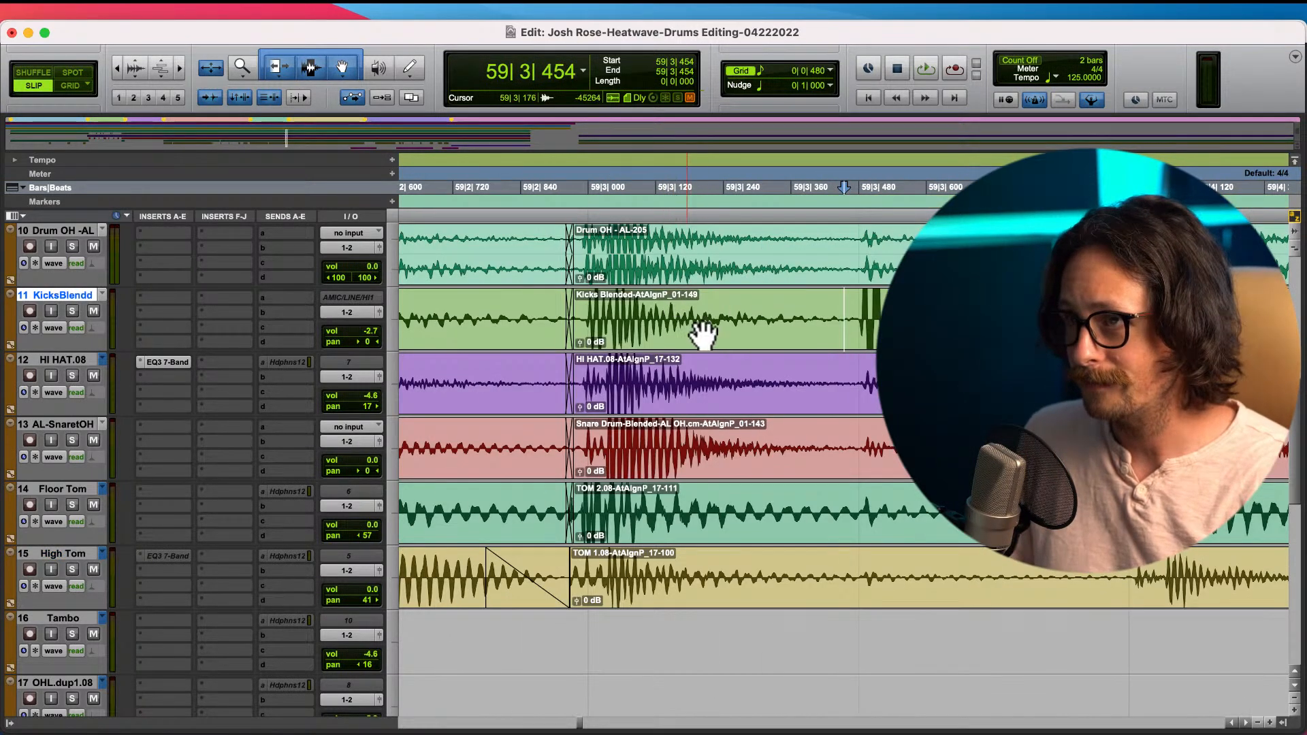
key(super+bracketleft)
key(super+bracketleft)
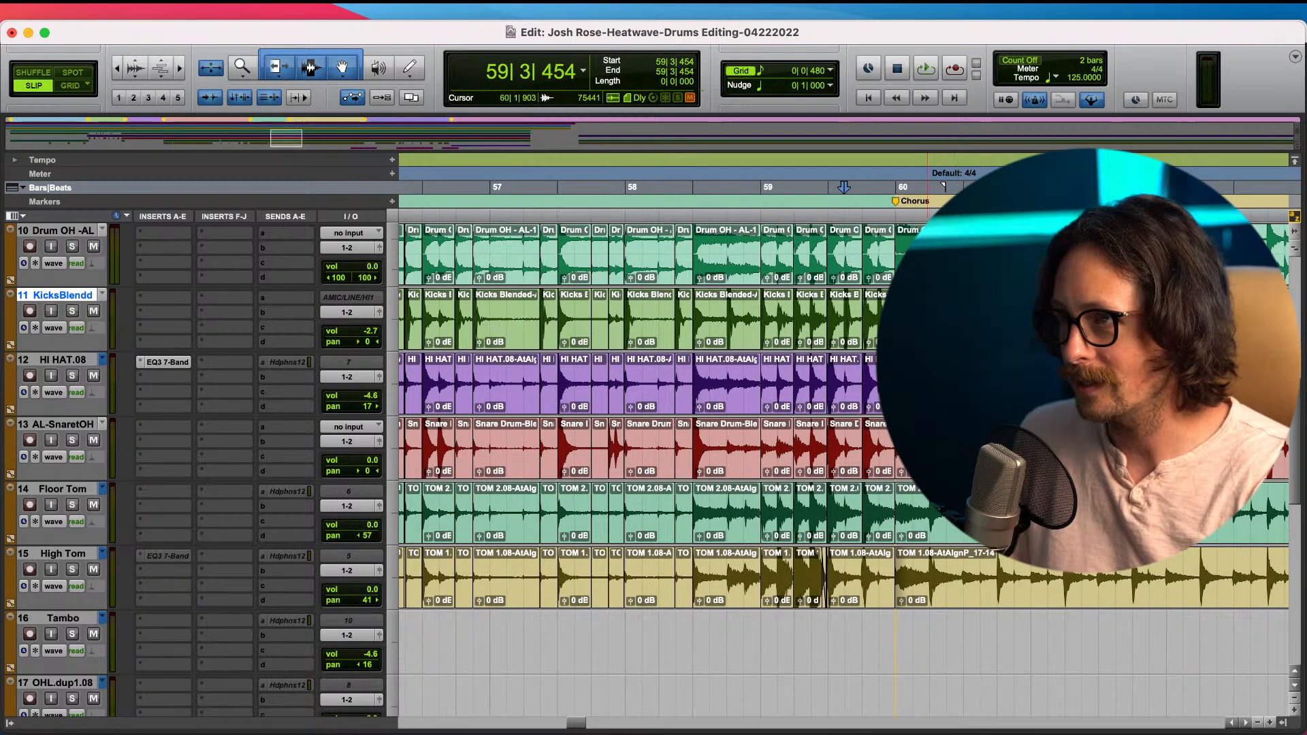
click(947, 268)
key(t)
key(t)
key(t)
key(t)
key(r)
key(r)
key(r)
click(917, 255)
key(t)
key(t)
key(t)
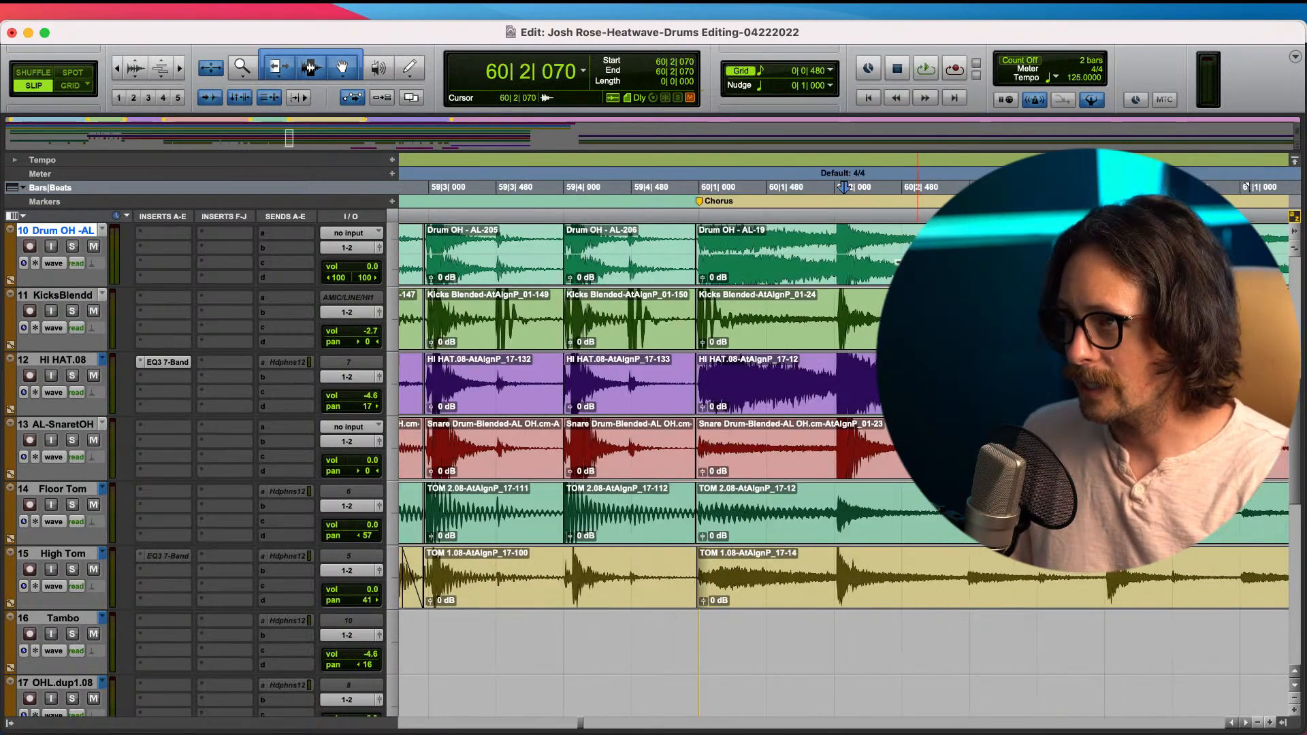
- Place the edit cursor at the onset of the snare hit, 60|2|024, on the drum overhead track
click(810, 253)
key(t)
key(t)
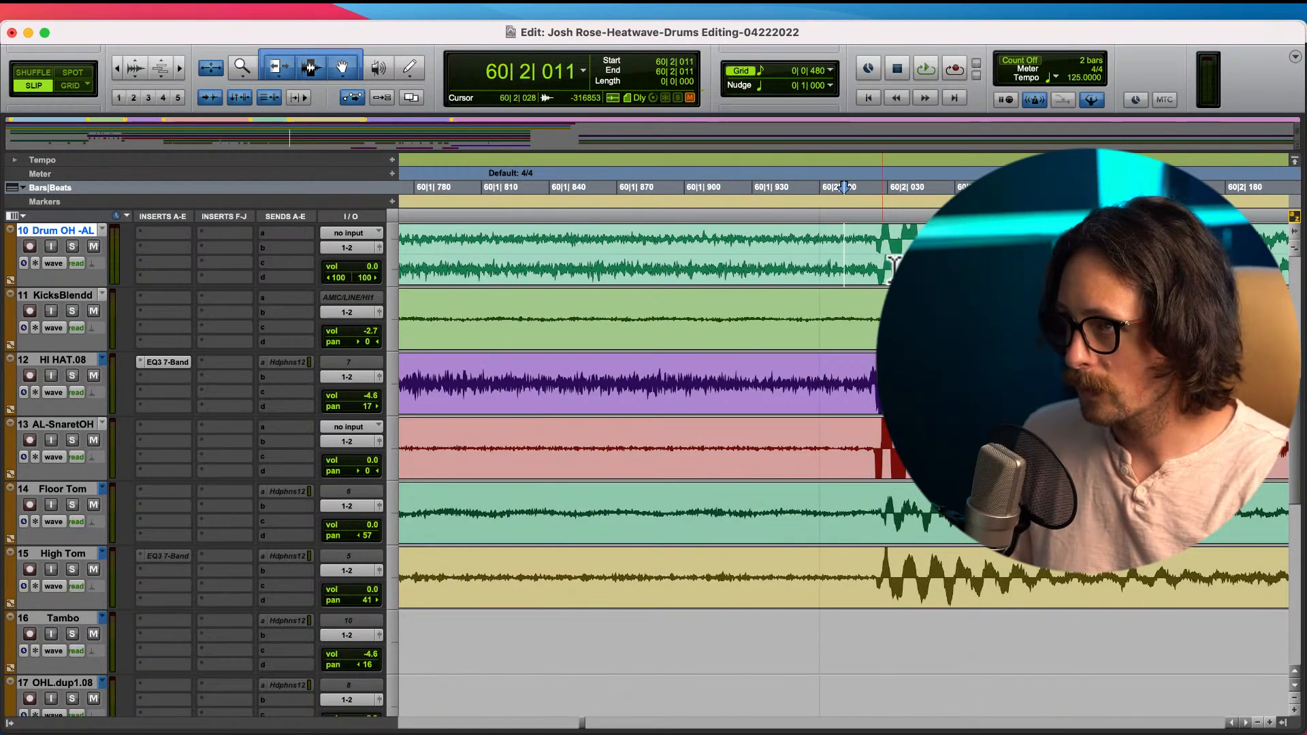
click(872, 249)
key(t)
key(t)
key(t)
click(878, 246)
click(863, 244)
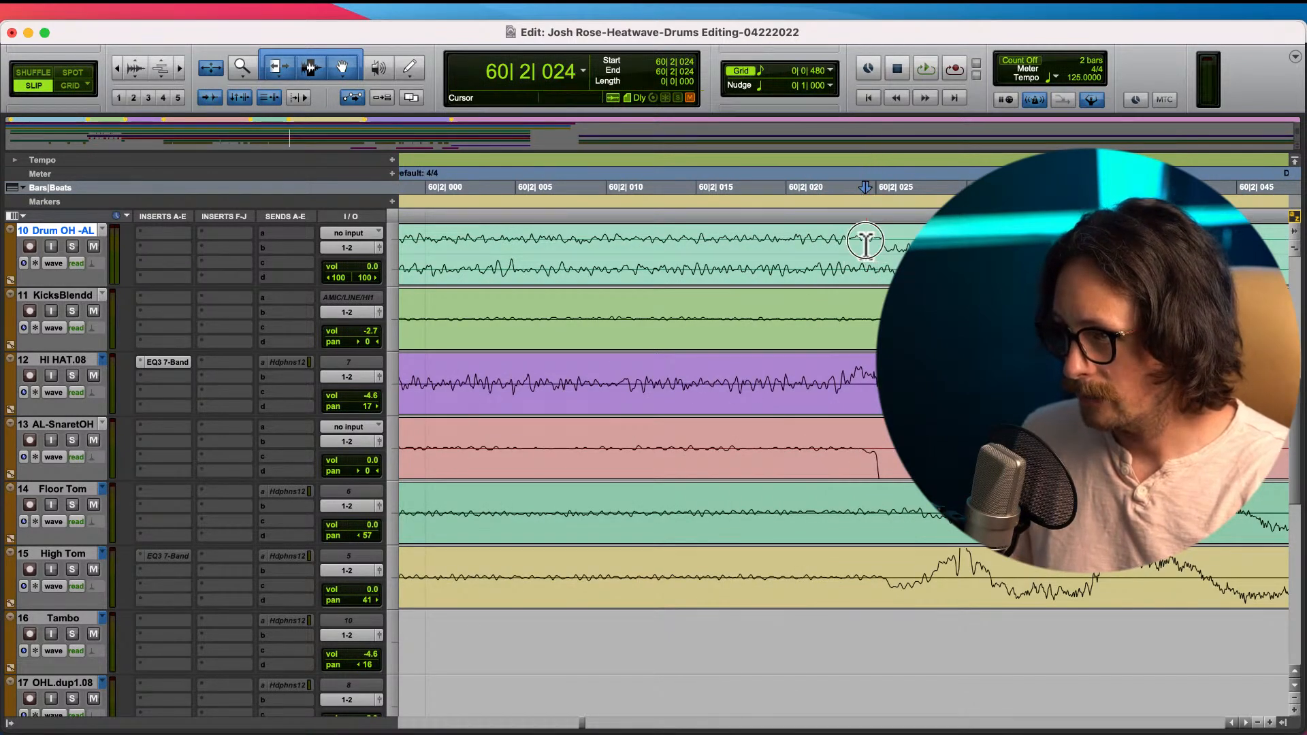
- Place the edit cursor at the snare hit, 60|2|025, across all grouped drum tracks
key(r)
key(r)
key(r)
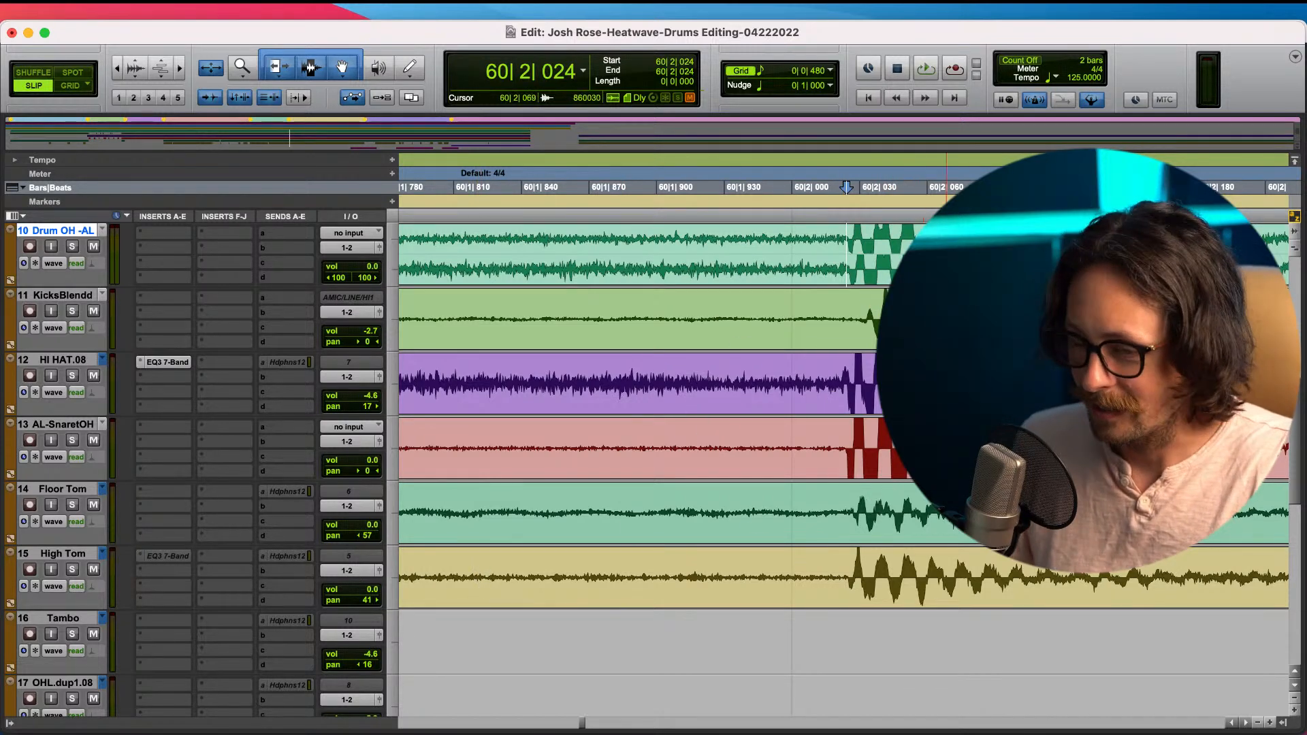
click(843, 257)
click(848, 256)
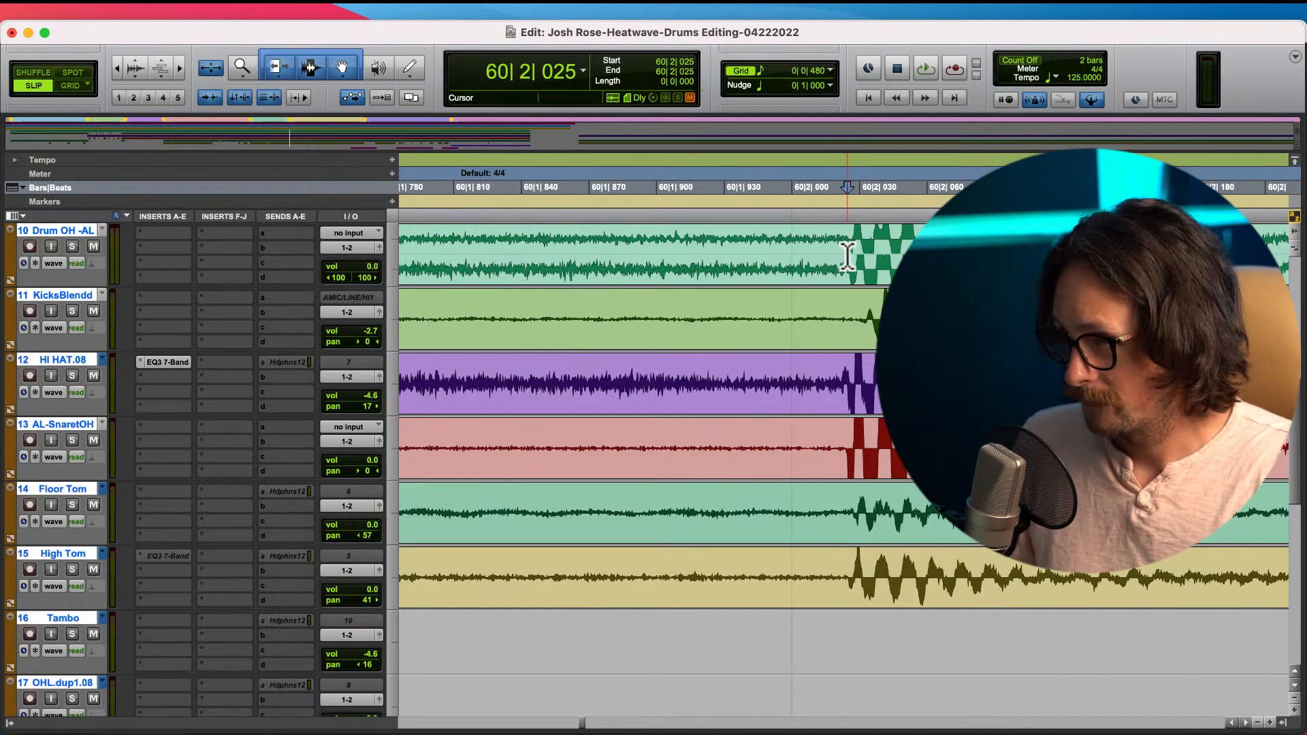
key(t)
key(t)
key(t)
key(r)
key(r)
key(r)
key(r)
key(r)
key(r)
key(r)
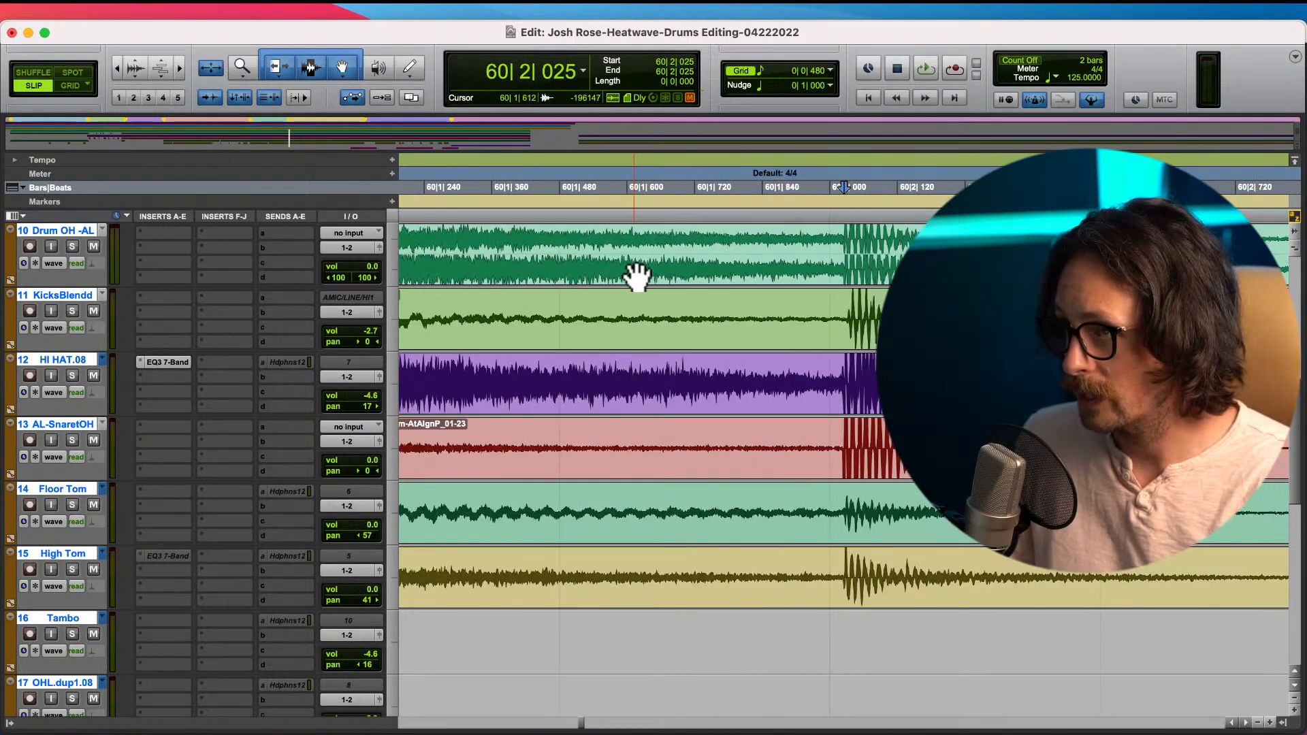
- Play back the transition into the Chorus from 59|3|855
click(554, 250)
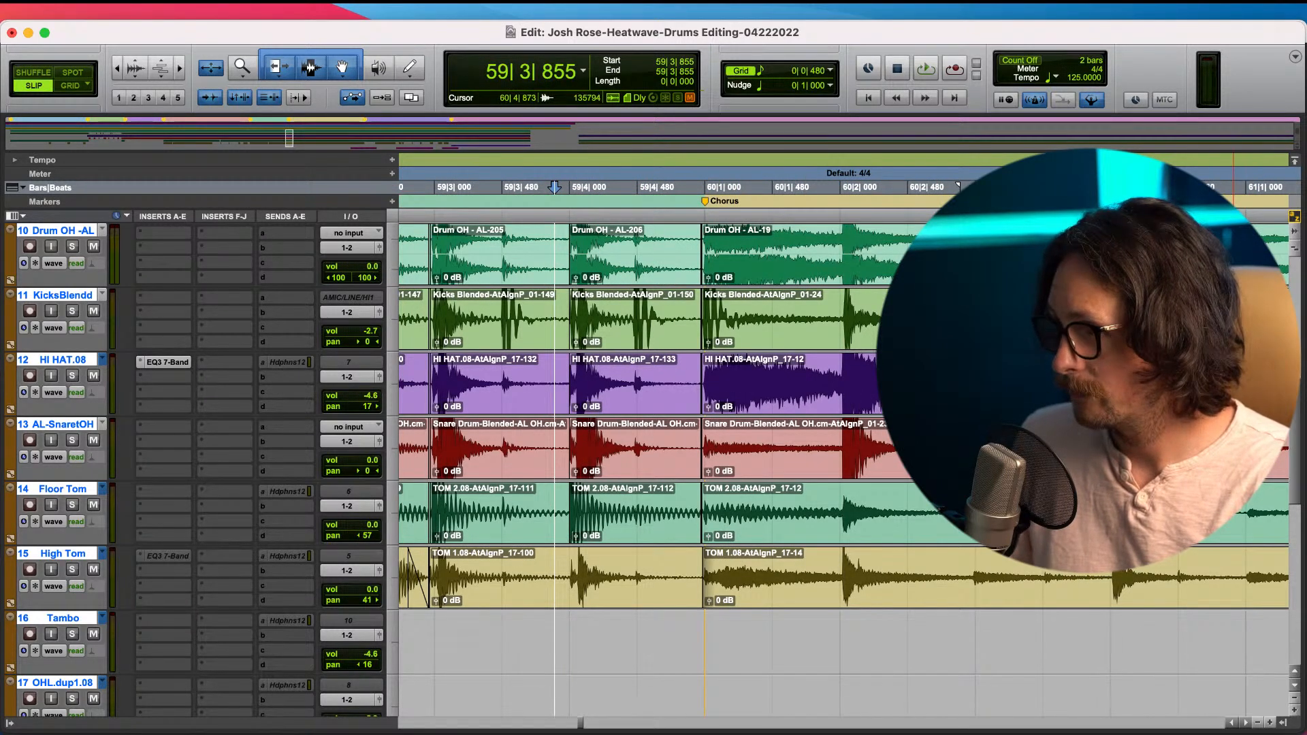
key(space)
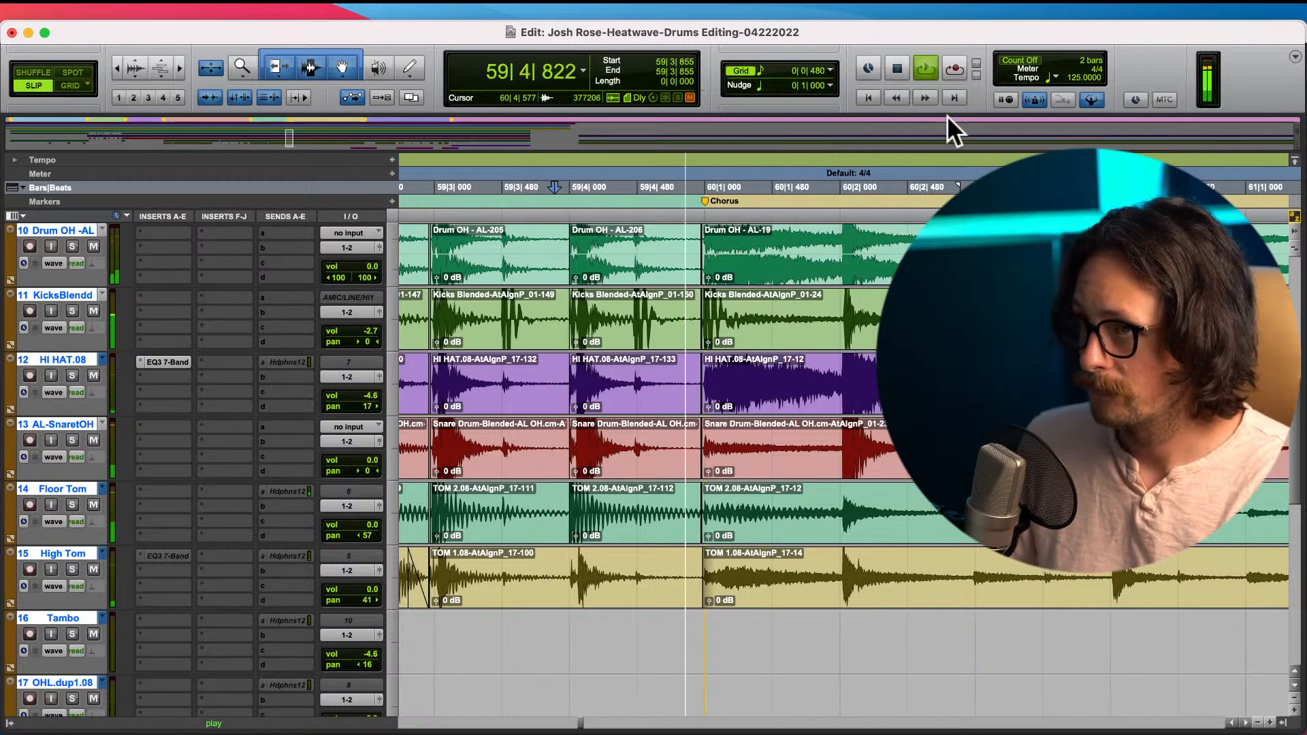
key(space)
key(space)
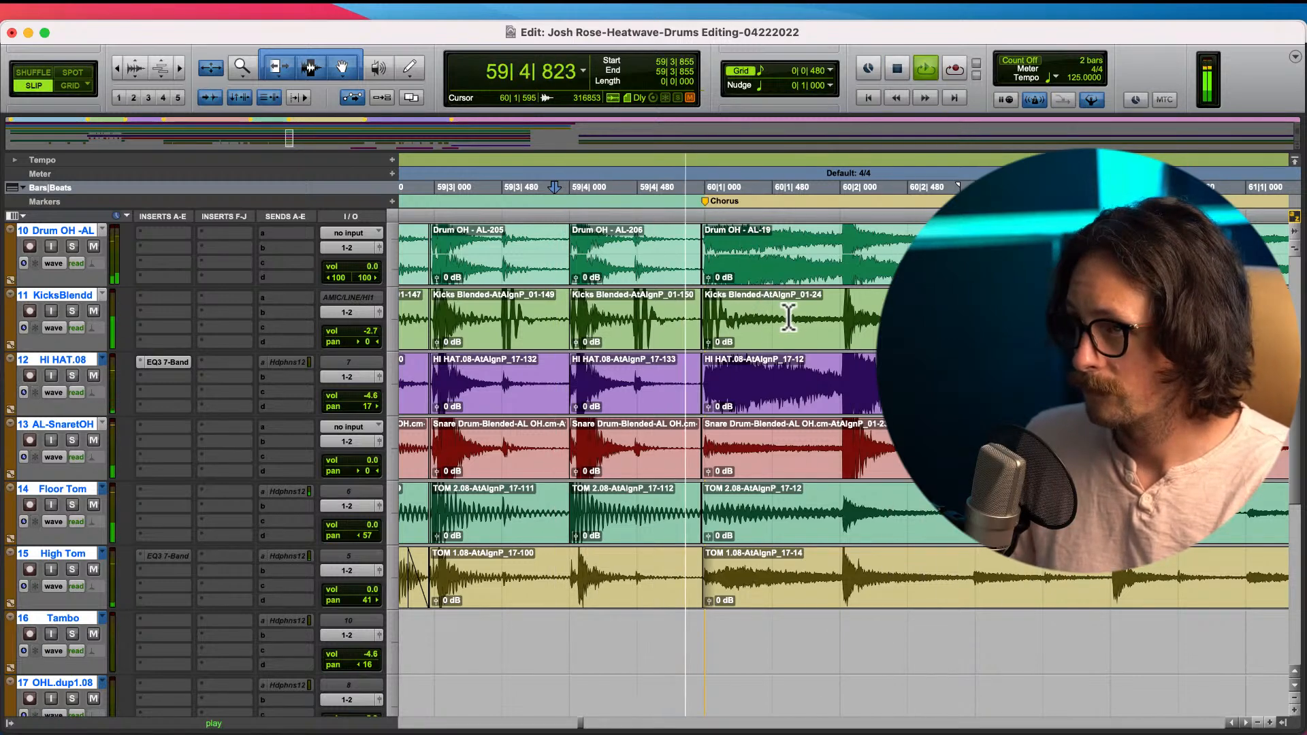
key(space)
key(space)
key(space)
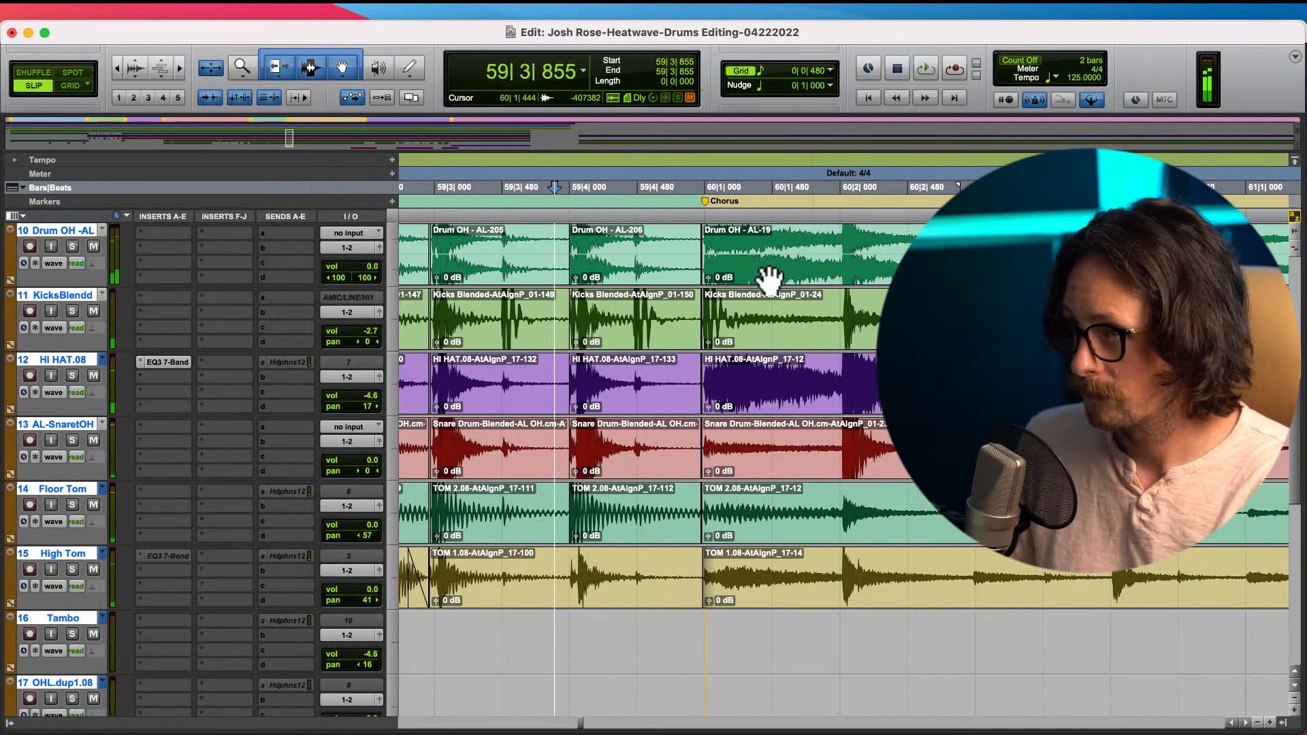
- Select the grouped Chorus clips and examine the crossfades at their start, 59|4|939
click(766, 283)
key(super+bracketright)
key(super+bracketright)
key(super+bracketright)
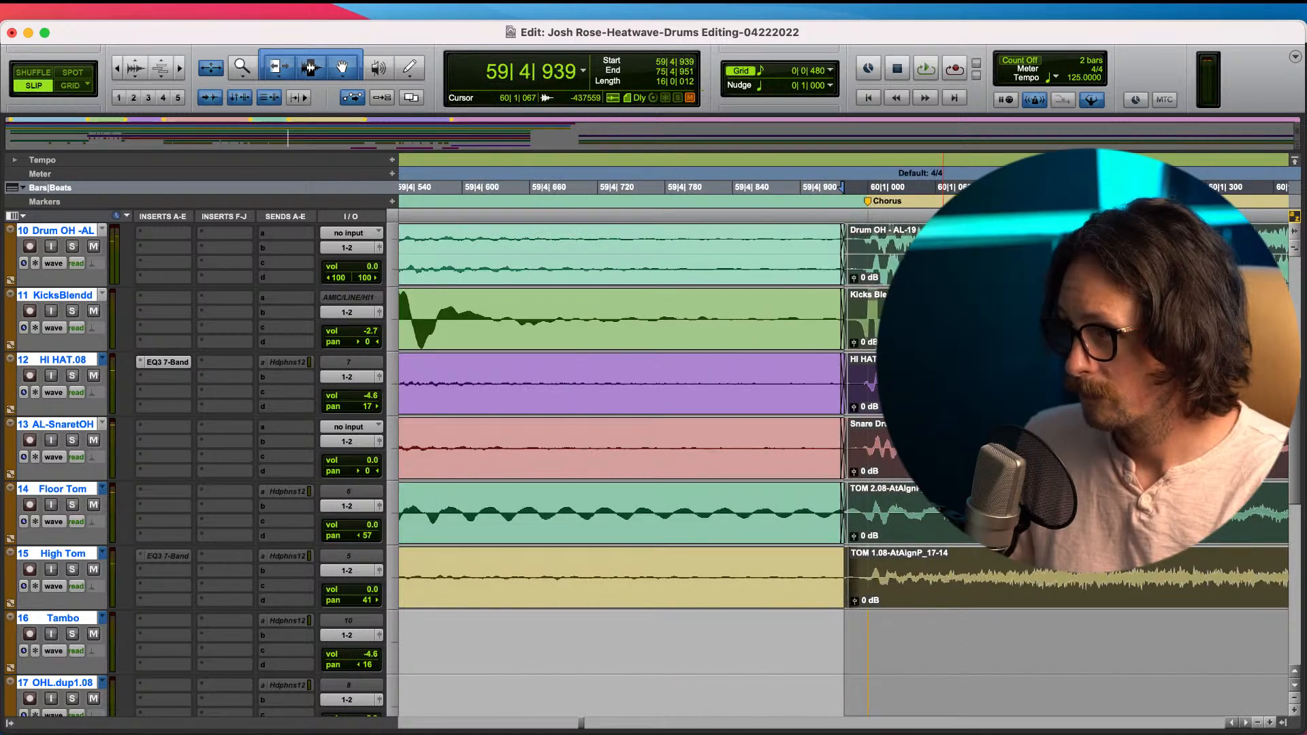
key(super+bracketleft)
key(super+bracketleft)
key(super+bracketleft)
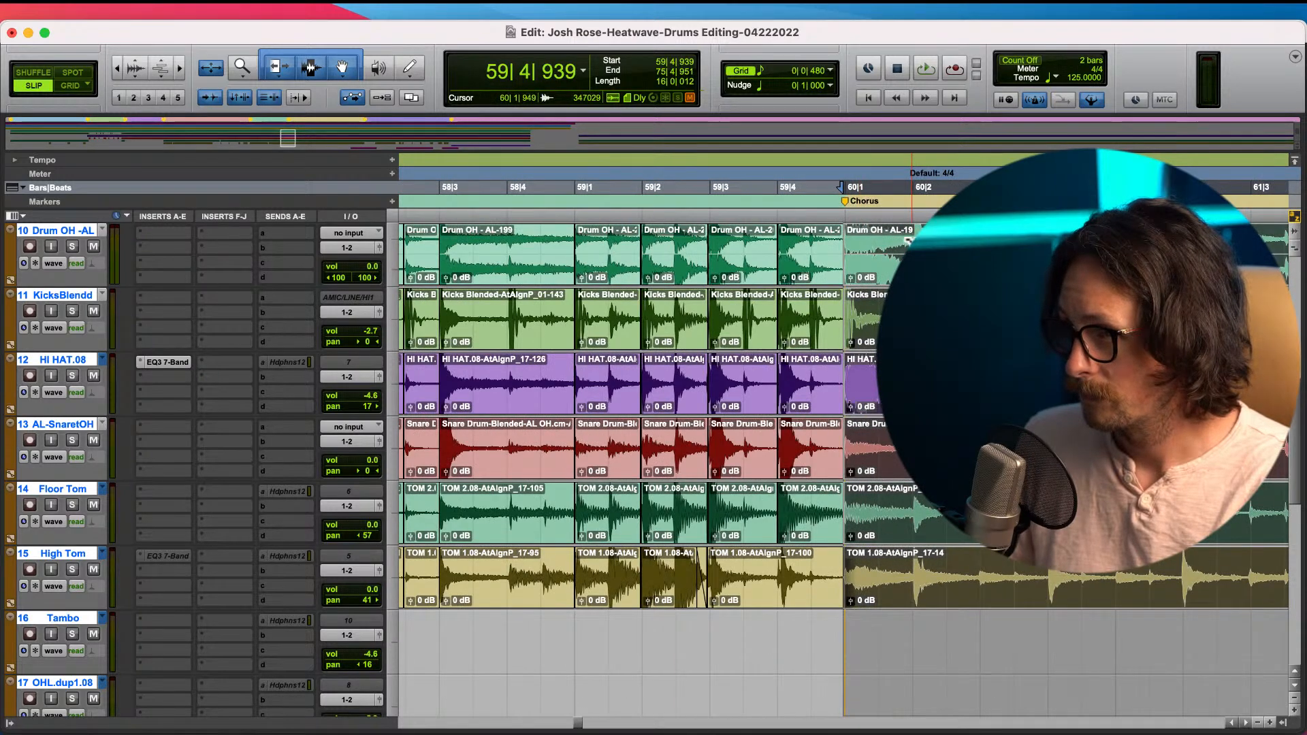
click(842, 186)
key(super+bracketright)
key(super+bracketright)
key(space)
key(space)
key(space)
key(space)
key(space)
key(super+bracketleft)
key(super+bracketleft)
key(space)
key(space)
key(super+bracketright)
key(super+bracketright)
key(space)
- Split all grouped drum tracks at the snare hit, 60|2|024, and move the resulting clips earlier to 60|2|001
click(854, 252)
key(super+bracketright)
key(super+bracketright)
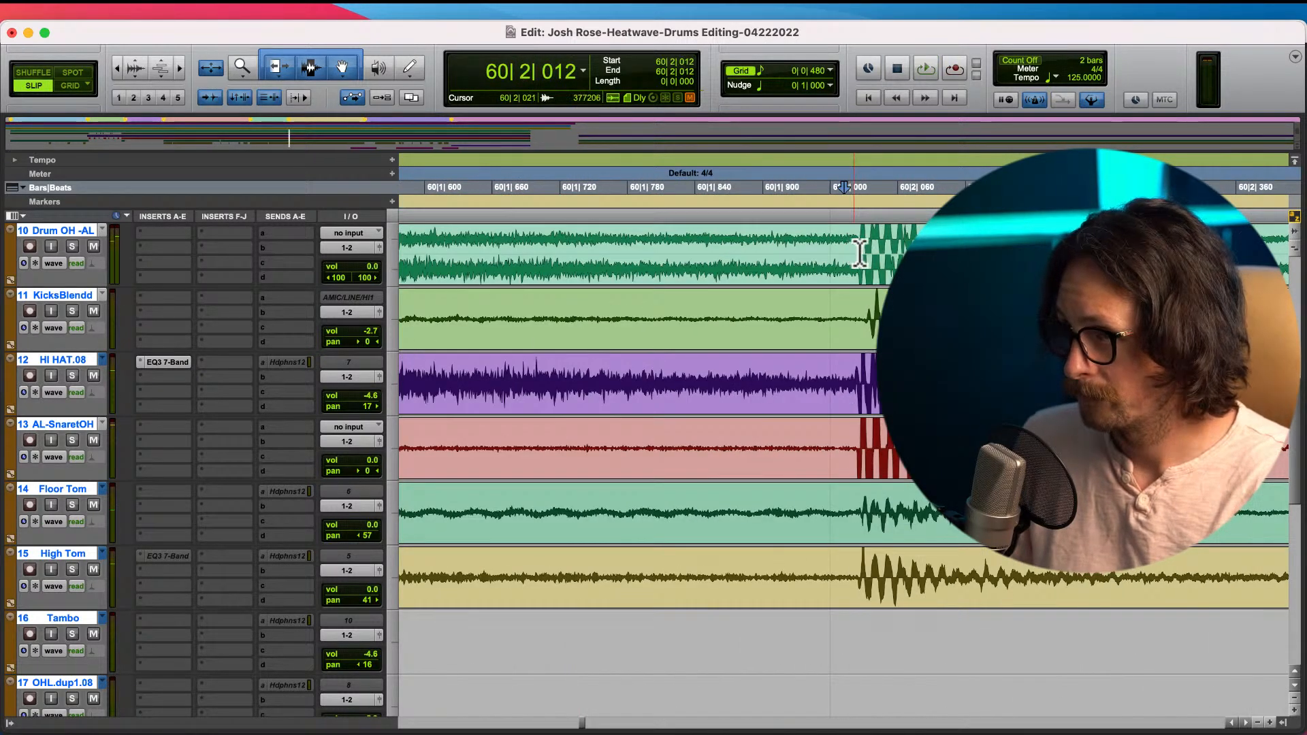
key(super+bracketright)
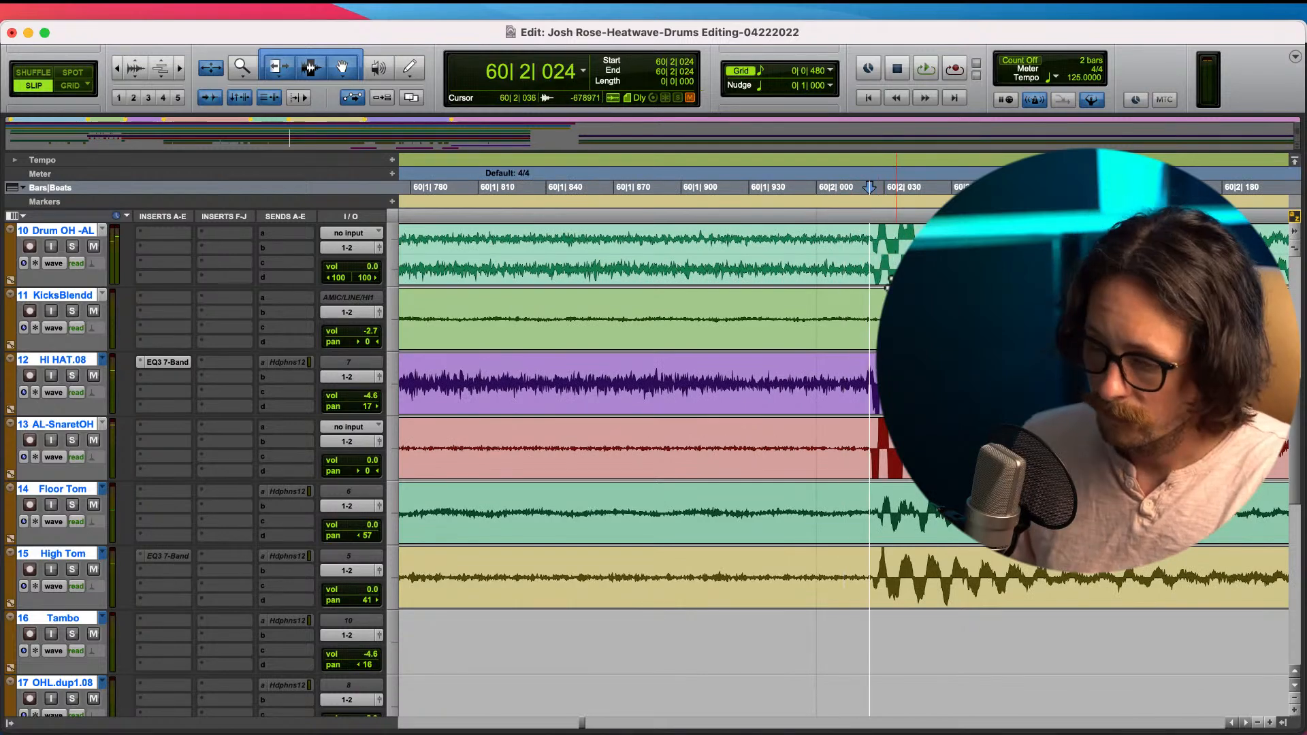
drag(875, 281, 863, 276)
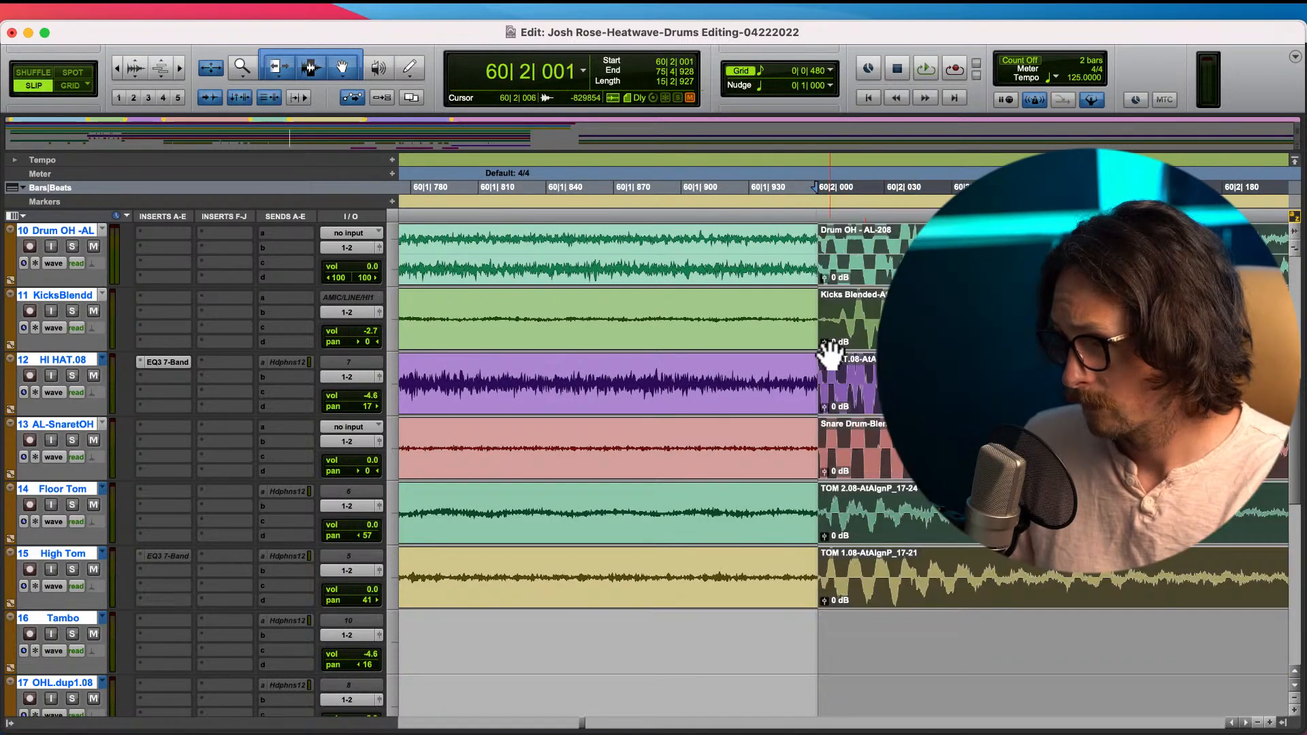
- Crossfade the join before the moved snare-hit clips at 60|2|000 on all grouped drum tracks
key(t)
key(t)
key(t)
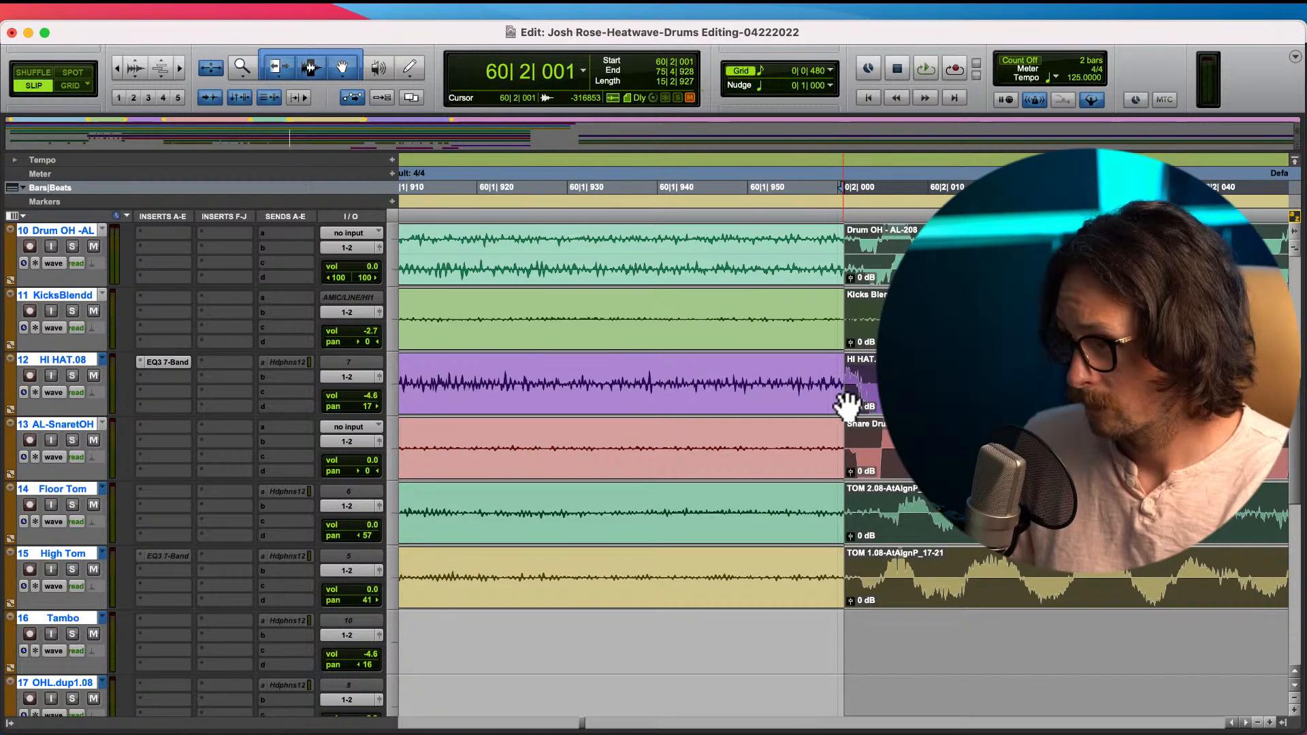
drag(852, 394, 842, 401)
click(782, 332)
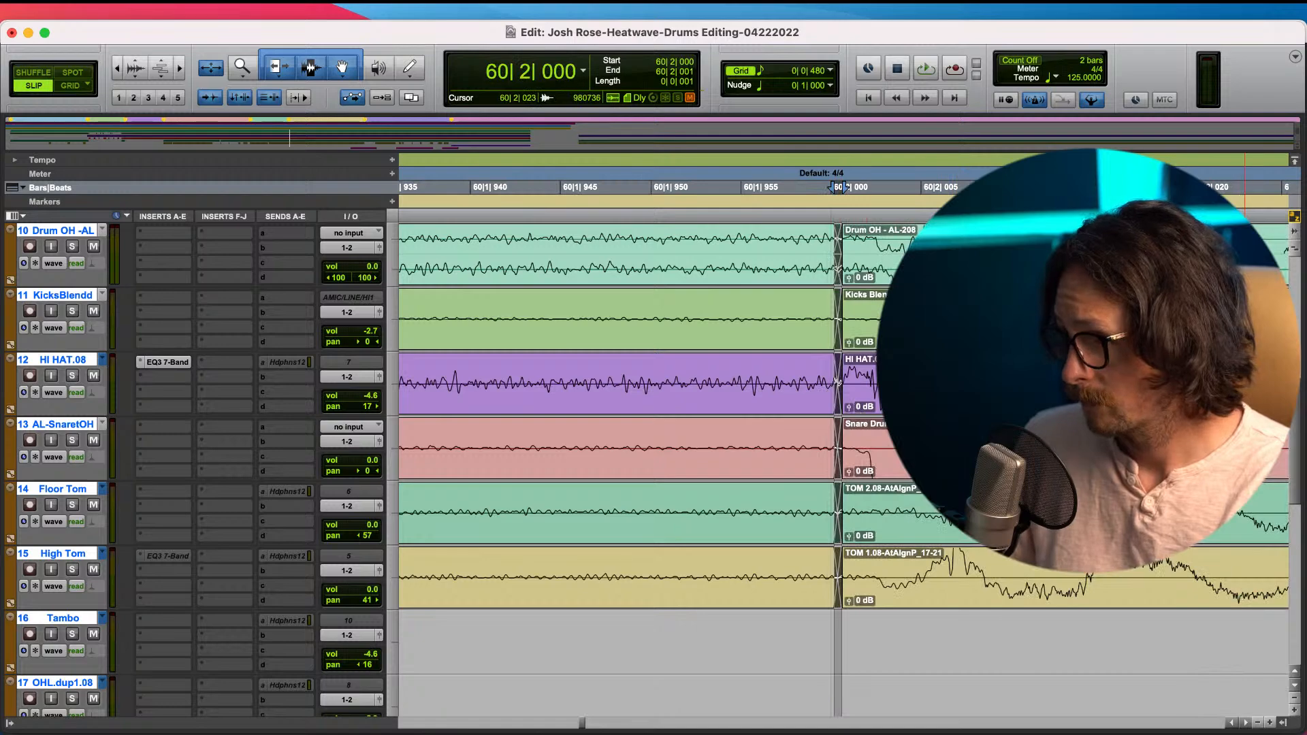
- Play back the Chorus entry and the aligned snare hit from 59|4|783
key(r)
key(r)
key(r)
key(r)
key(r)
key(r)
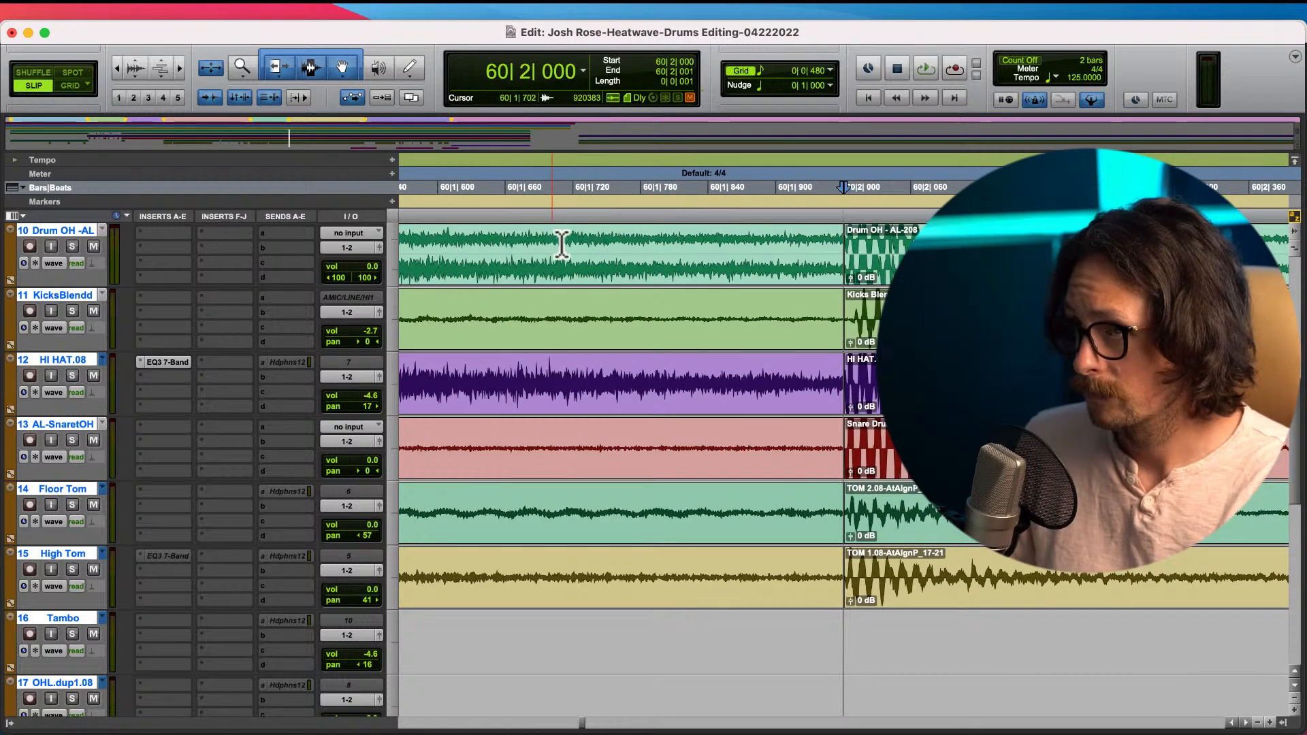
click(523, 244)
key(space)
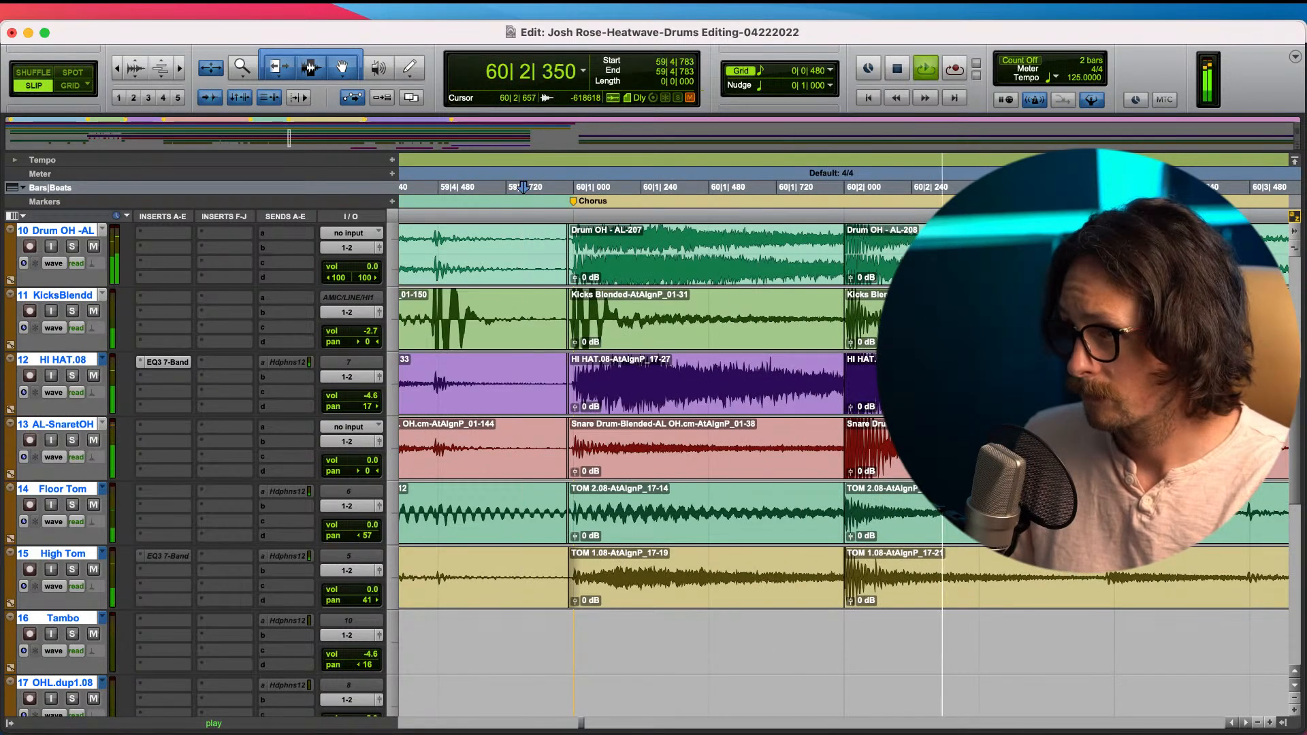
key(space)
key(space)
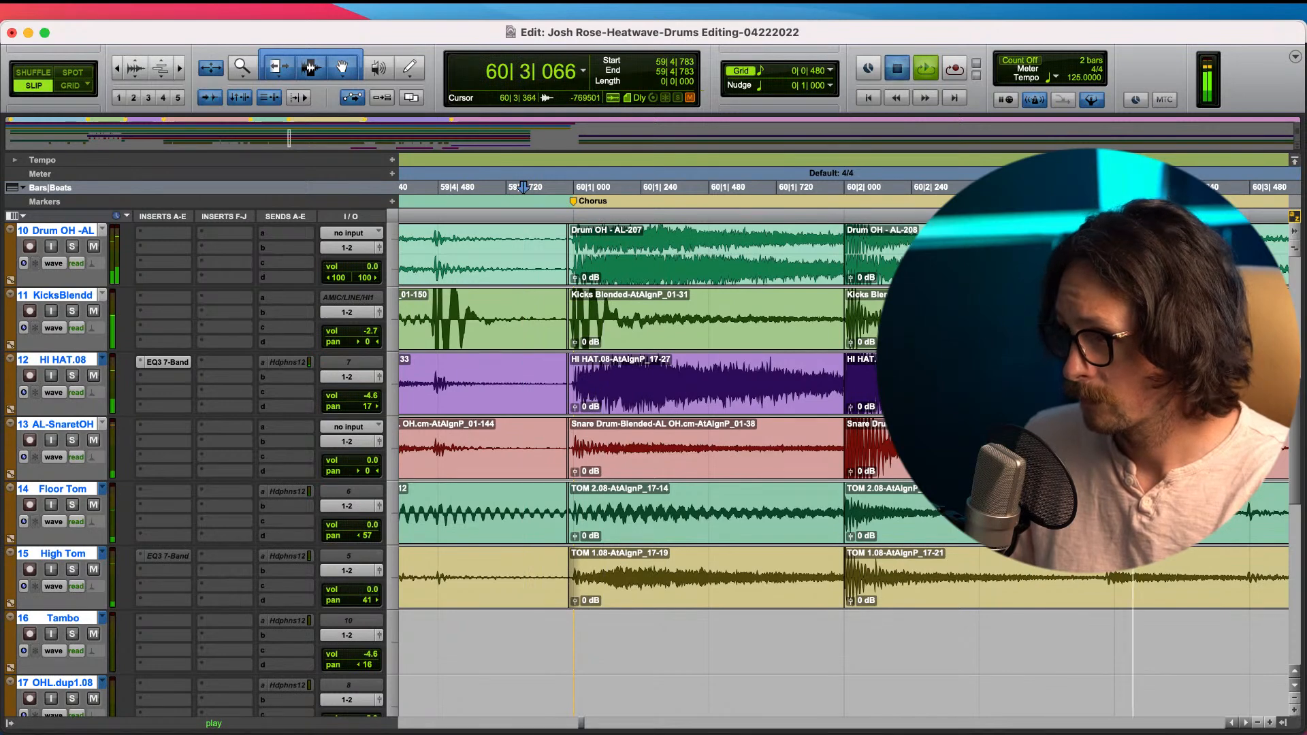
key(space)
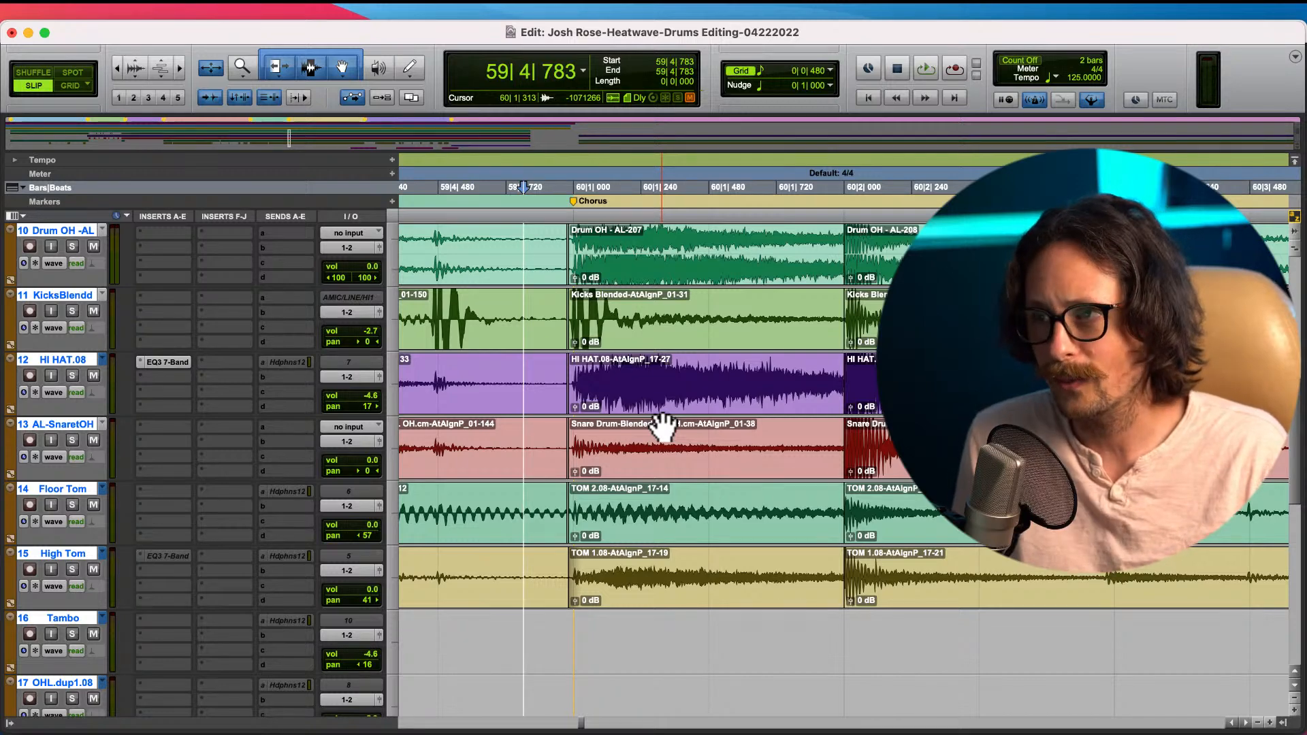
- Select the first grouped Chorus clips, from 59|4|939 to 60|2|000, and examine their starting edge
click(750, 399)
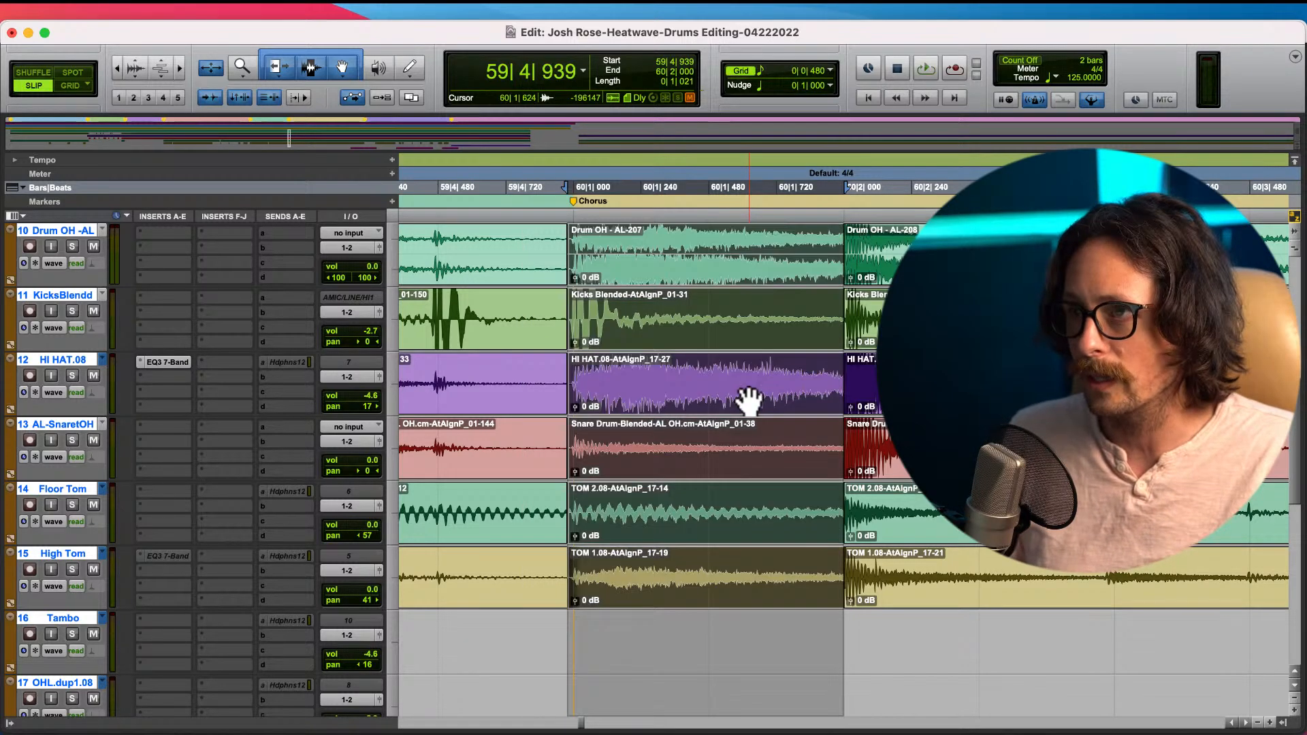
key(super+])
key(super+])
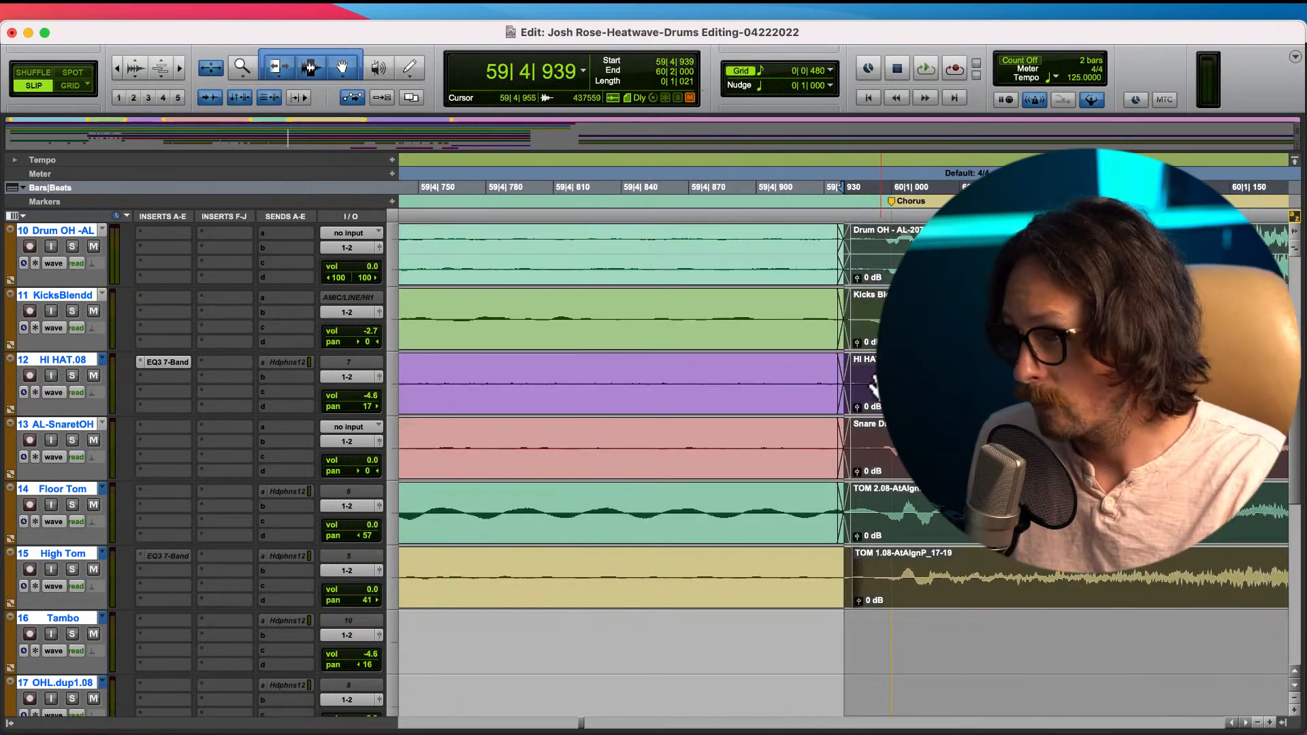
key(super+[)
key(super+[)
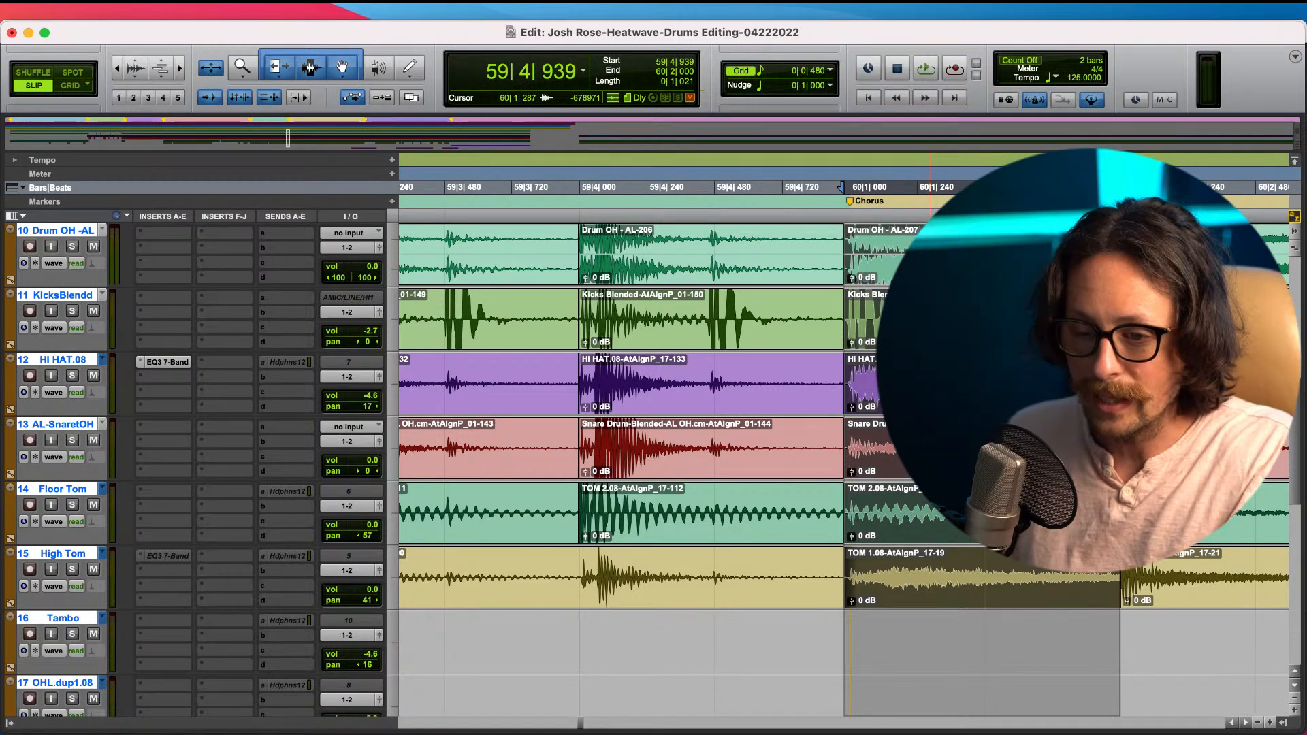
key(super+Tab)
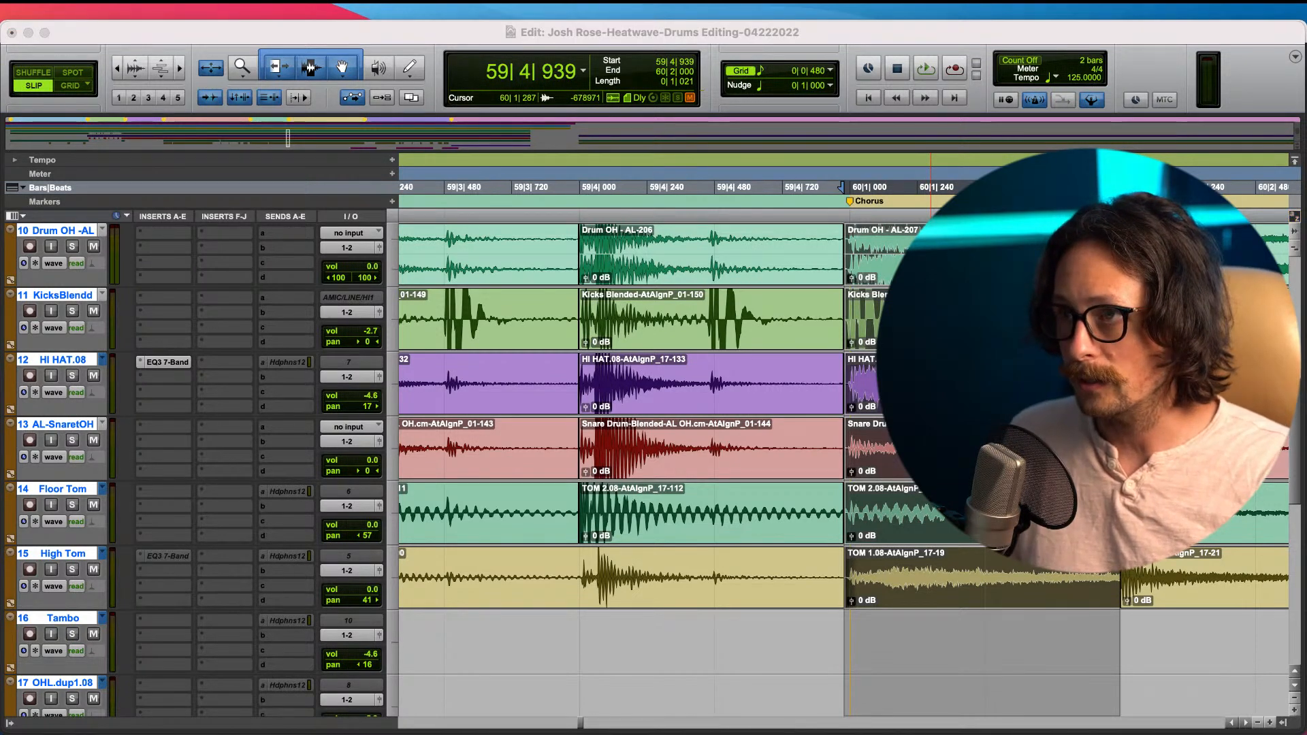
click(647, 31)
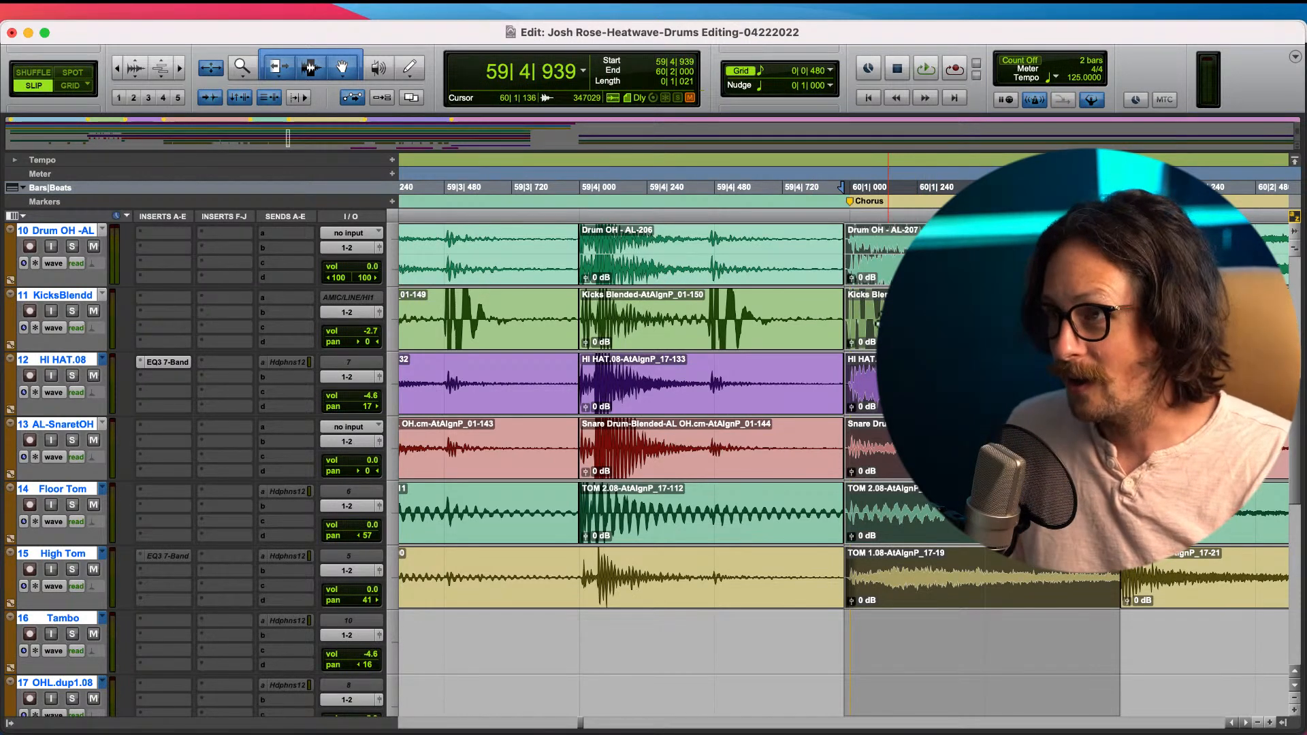
key(t)
key(t)
key(r)
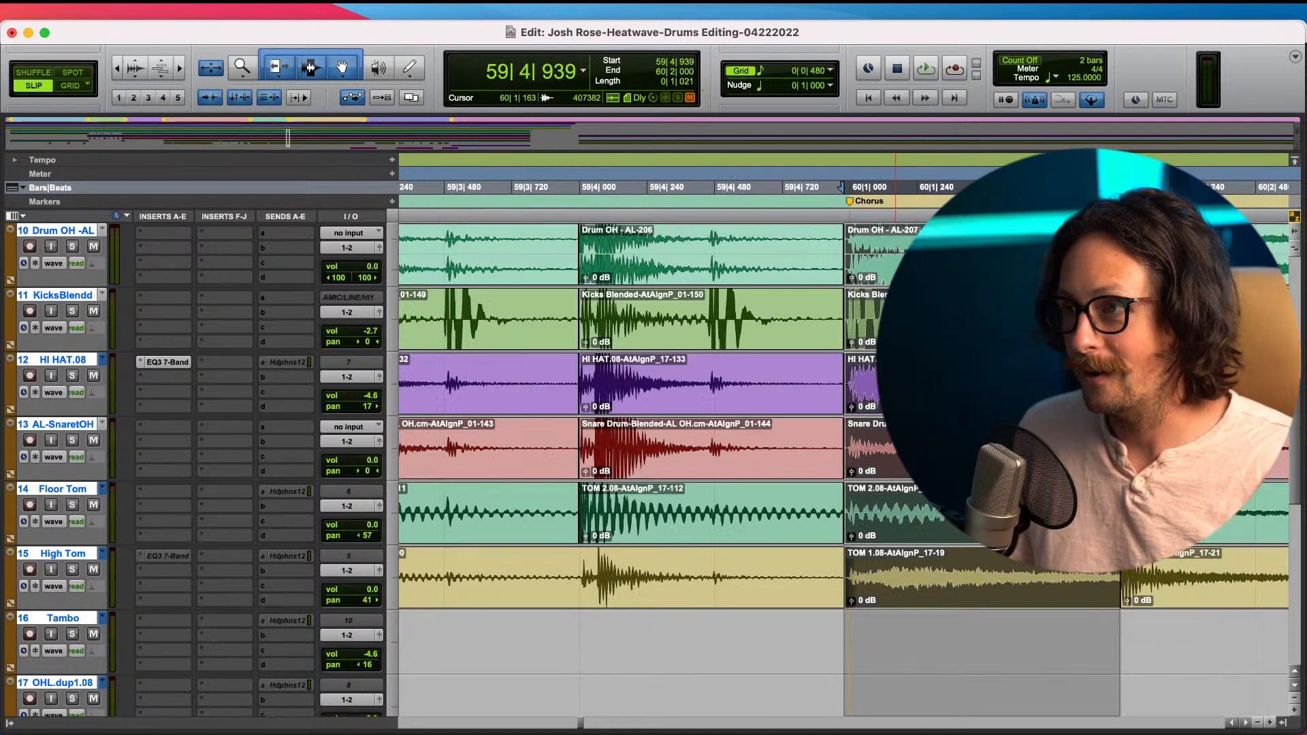
key(r)
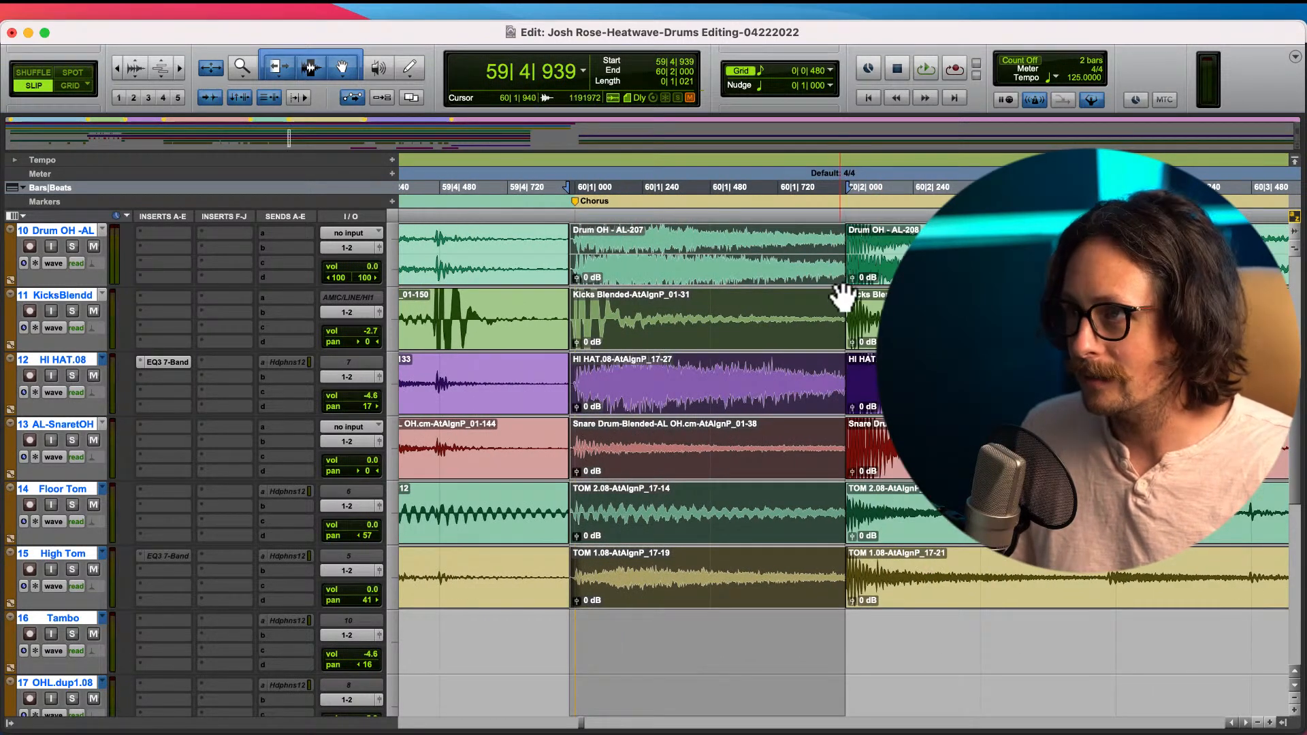
- Select the grouped snare-hit clips starting at 60|2|000 and examine the crossfaded join up close
click(883, 273)
scroll(878, 279, right, 5)
scroll(752, 307, left, 3)
scroll(685, 277, left, 3)
key(t)
key(t)
key(t)
key(t)
key(t)
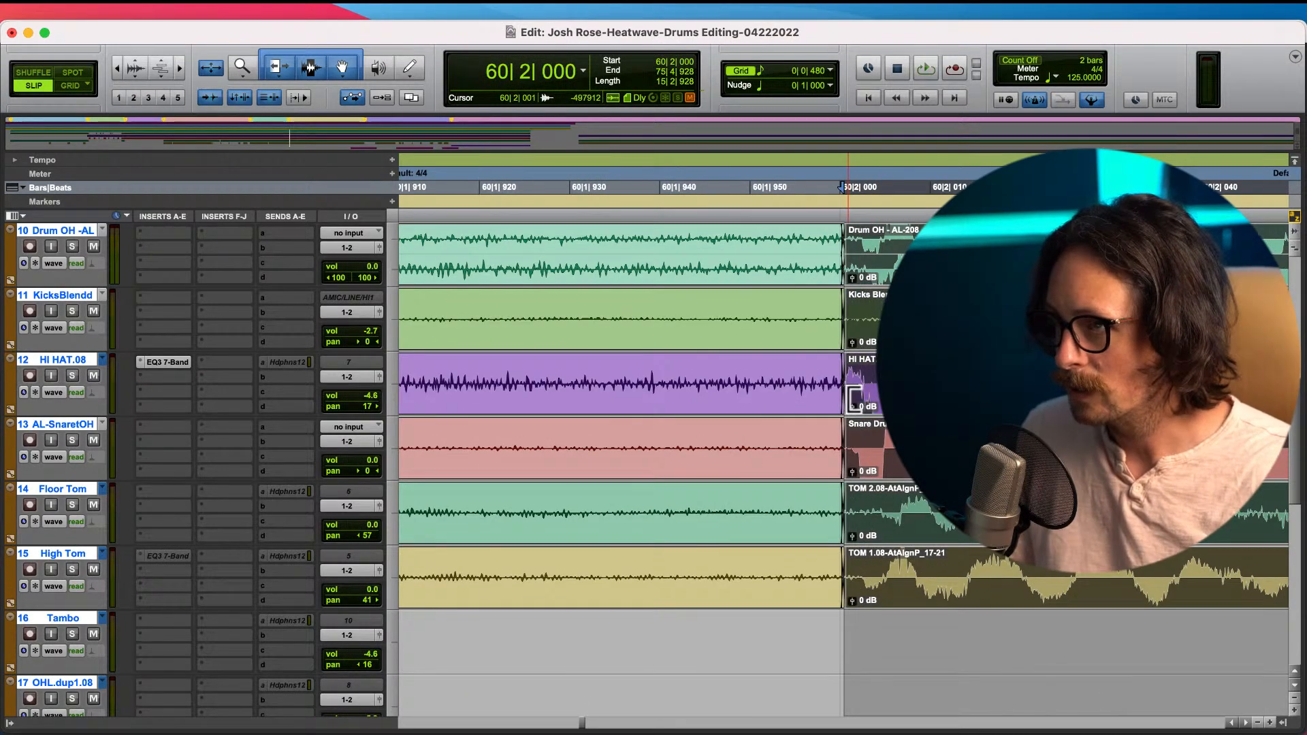
key(r)
key(r)
key(r)
key(r)
key(r)
key(r)
key(r)
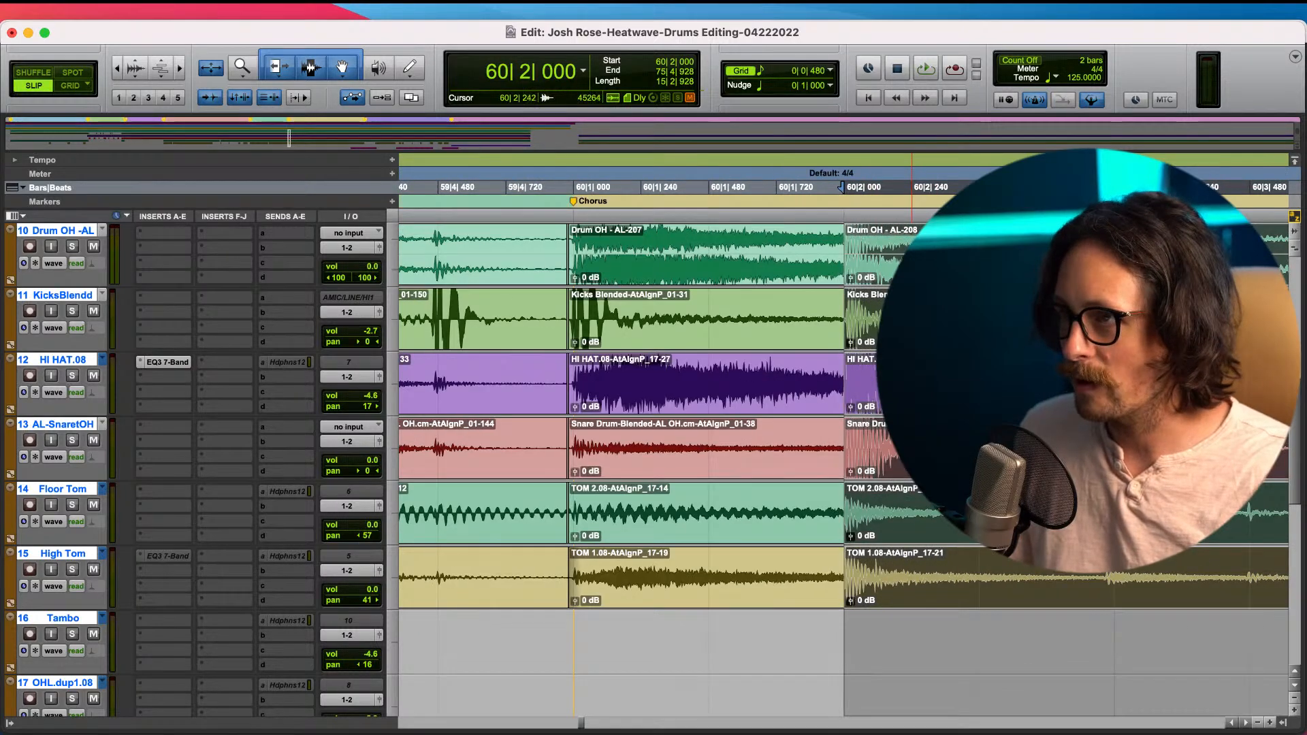
- Split all grouped drum tracks just before the kick hit leading into beat 60|3, at 60|2|921
click(910, 248)
key(t)
key(t)
key(t)
key(t)
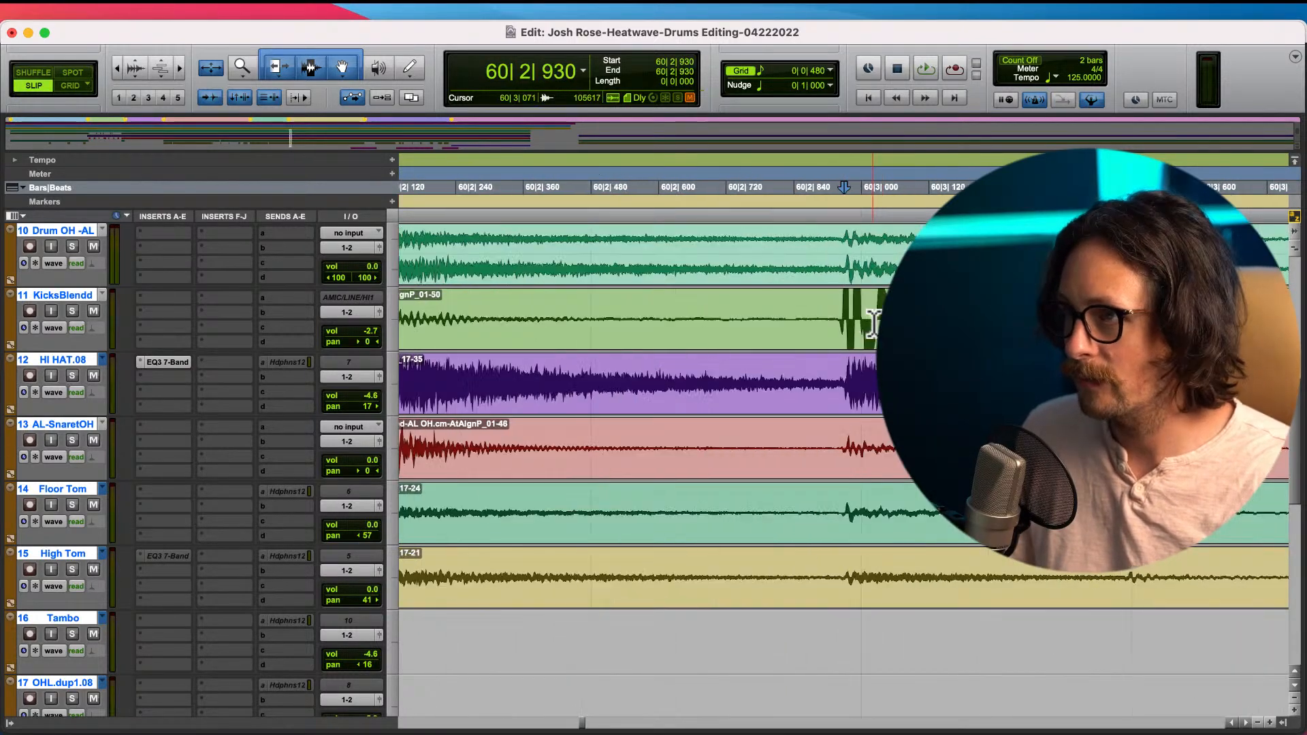
click(838, 267)
click(835, 295)
key(t)
key(t)
key(t)
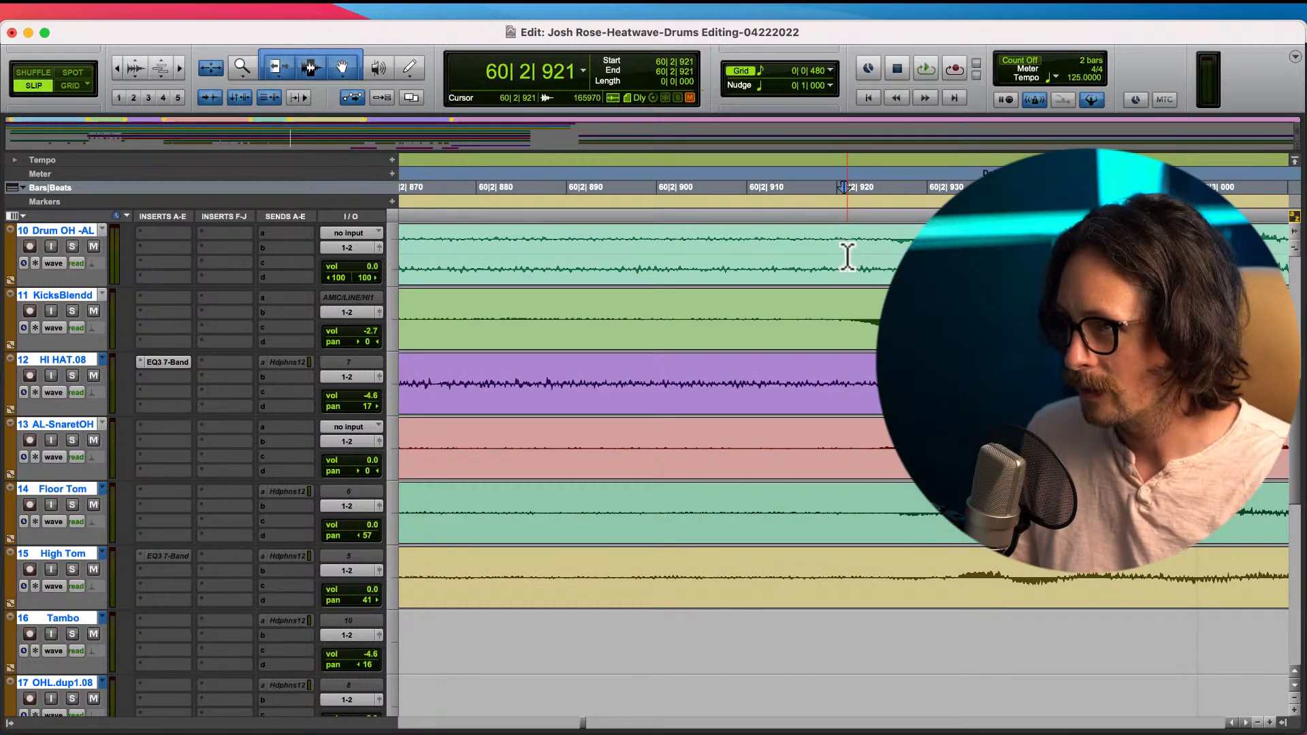
key(r)
key(r)
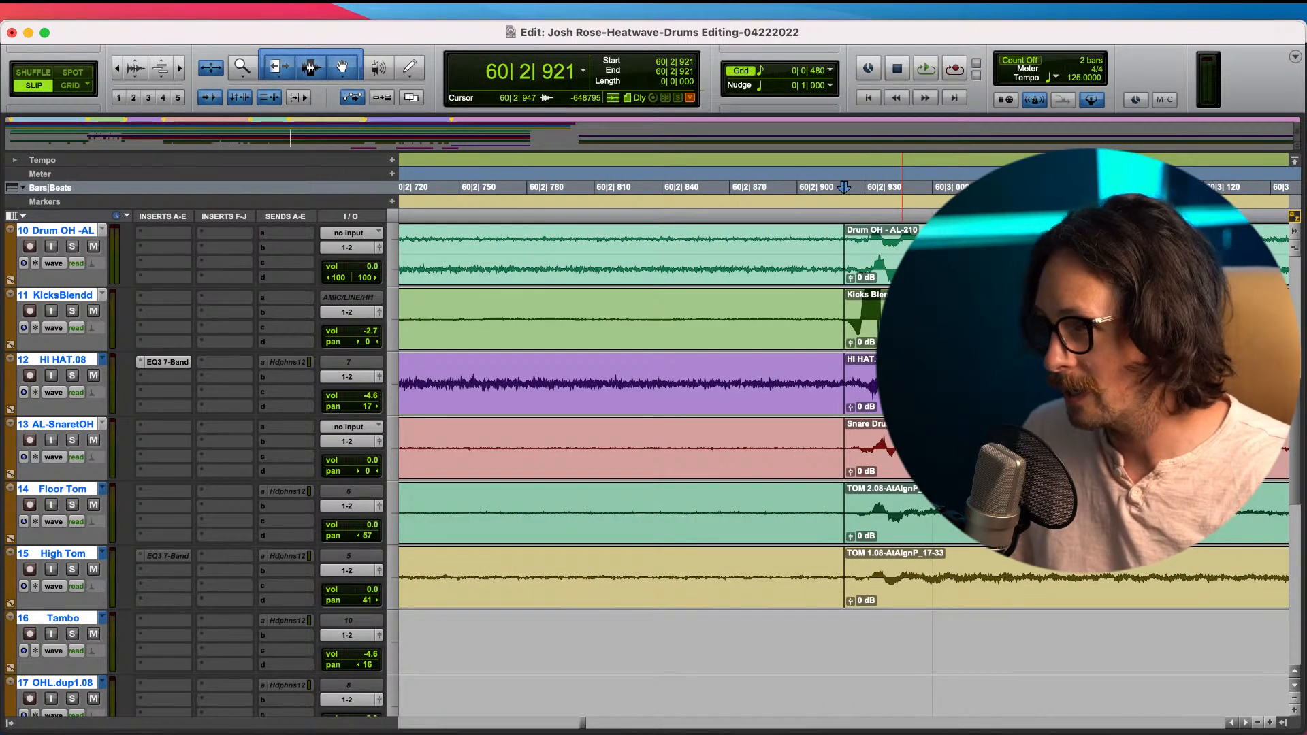
- Move the grouped drum clips later so the kick lands on beat 60|3, and extend their start back to 60|2|919
key(r)
key(r)
key(r)
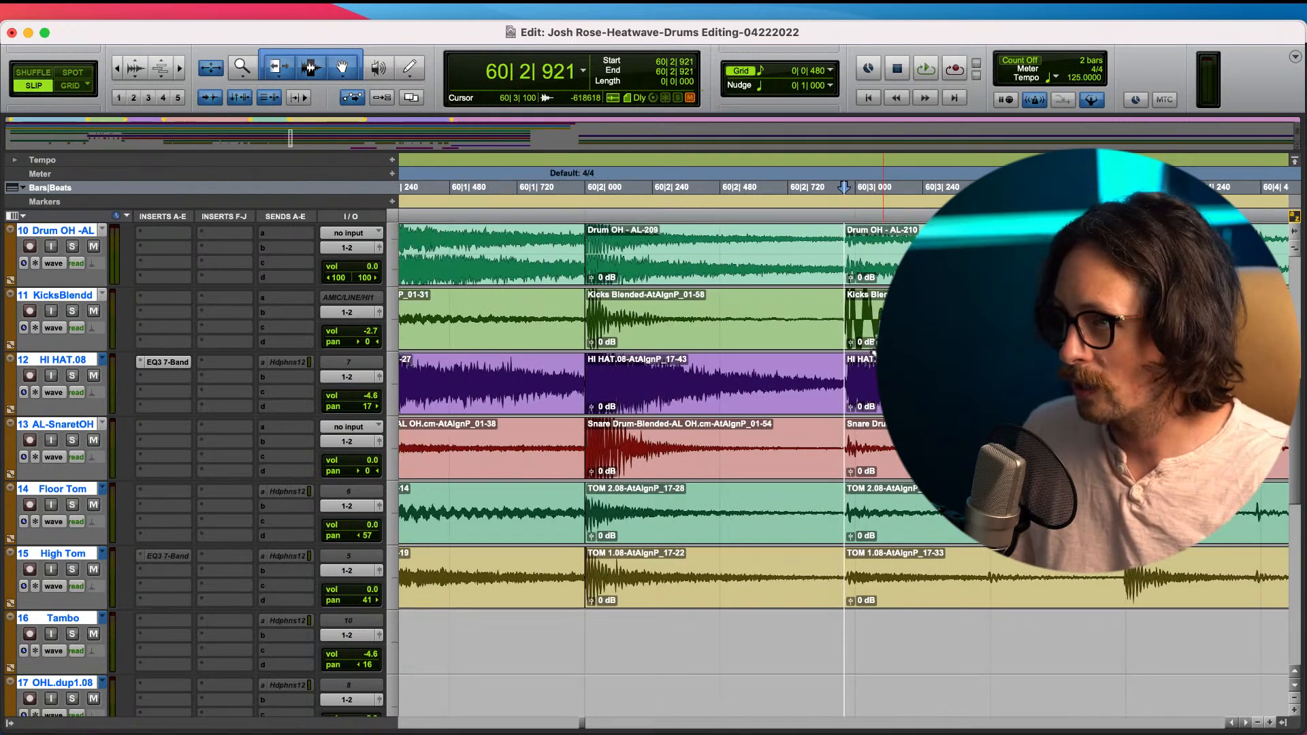
click(887, 344)
key(t)
key(t)
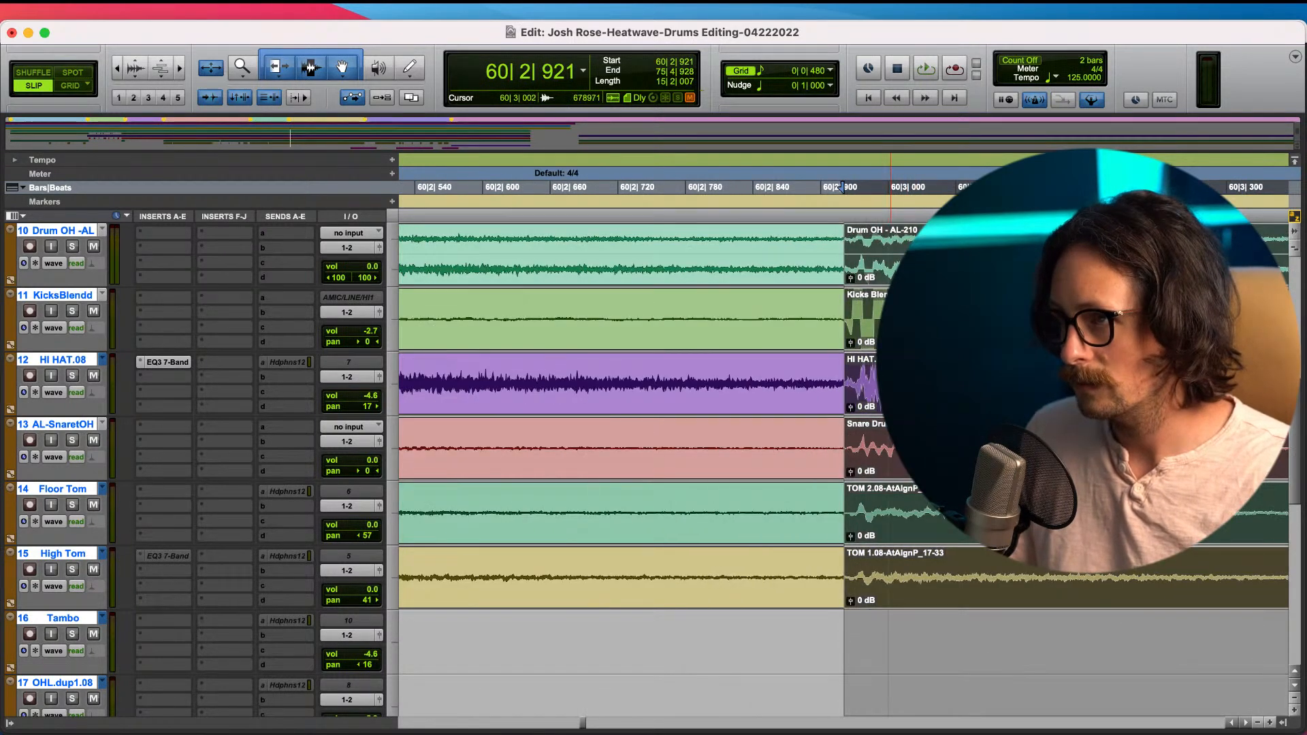
drag(898, 344, 847, 336)
- Crossfade the grouped join before the beat 60|3 kick, from 60|2|914 to 60|2|923
click(810, 332)
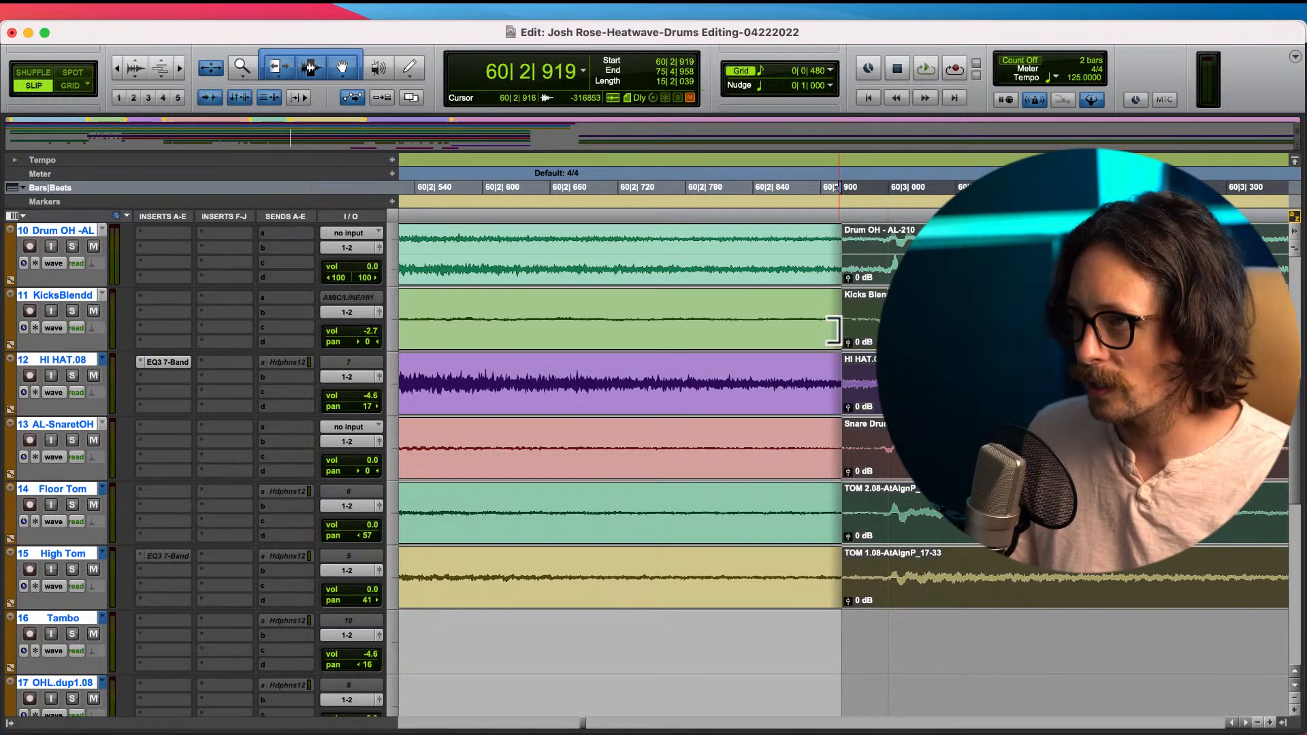
double_click(837, 333)
drag(841, 335, 847, 340)
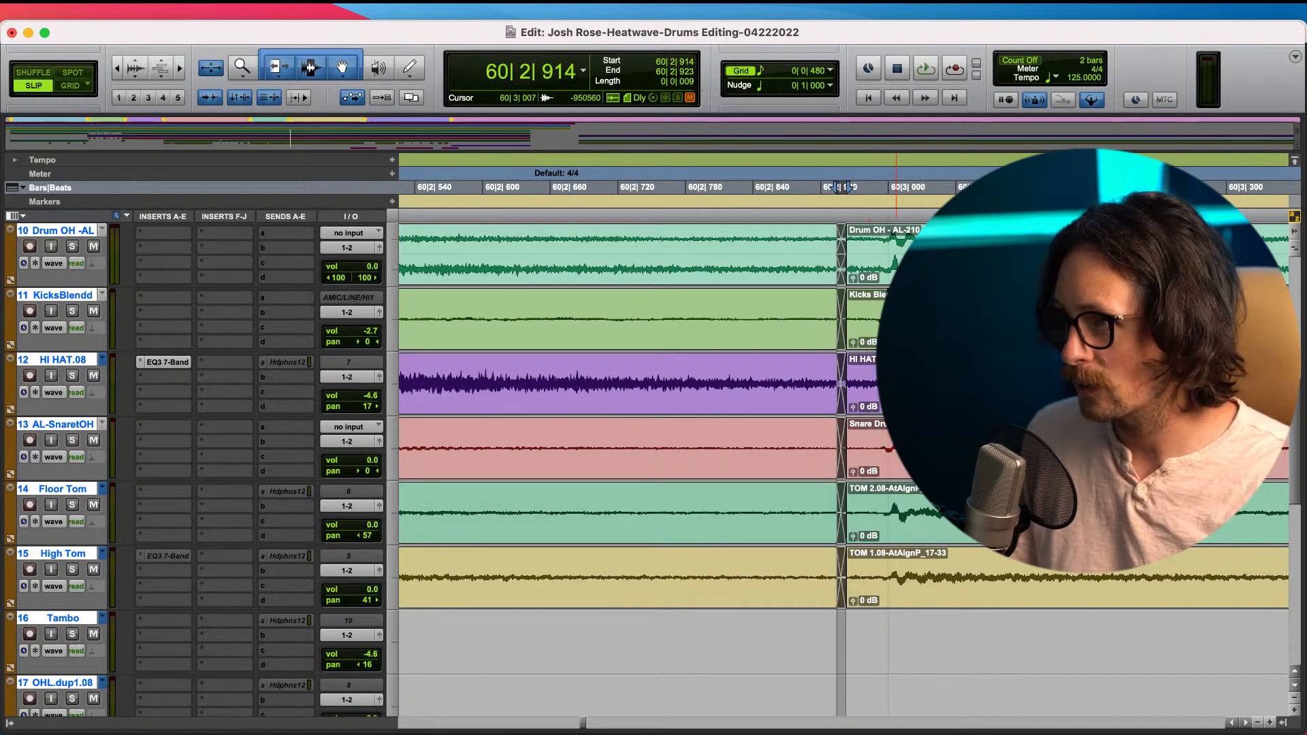
- Split all grouped drum tracks at 60|3|492, just before the off-beat kick hit following beat 60|3
key(r)
key(r)
key(r)
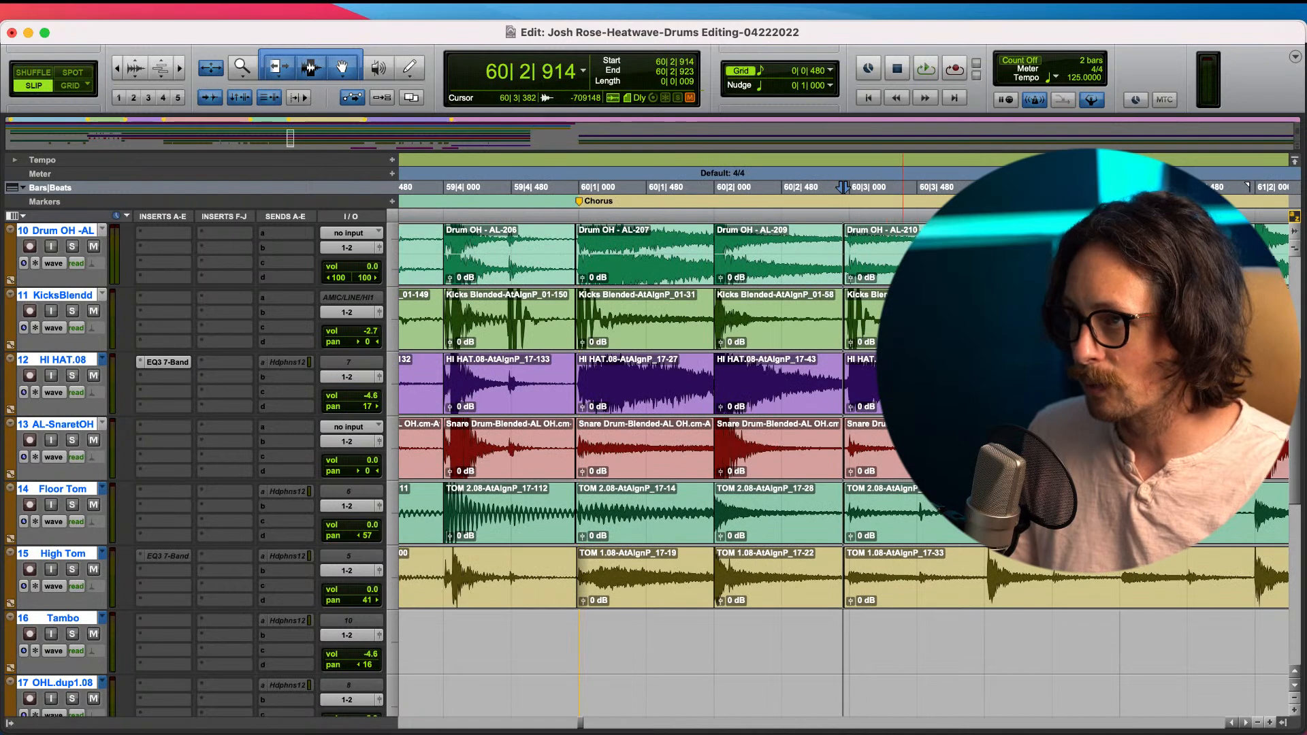
key(r)
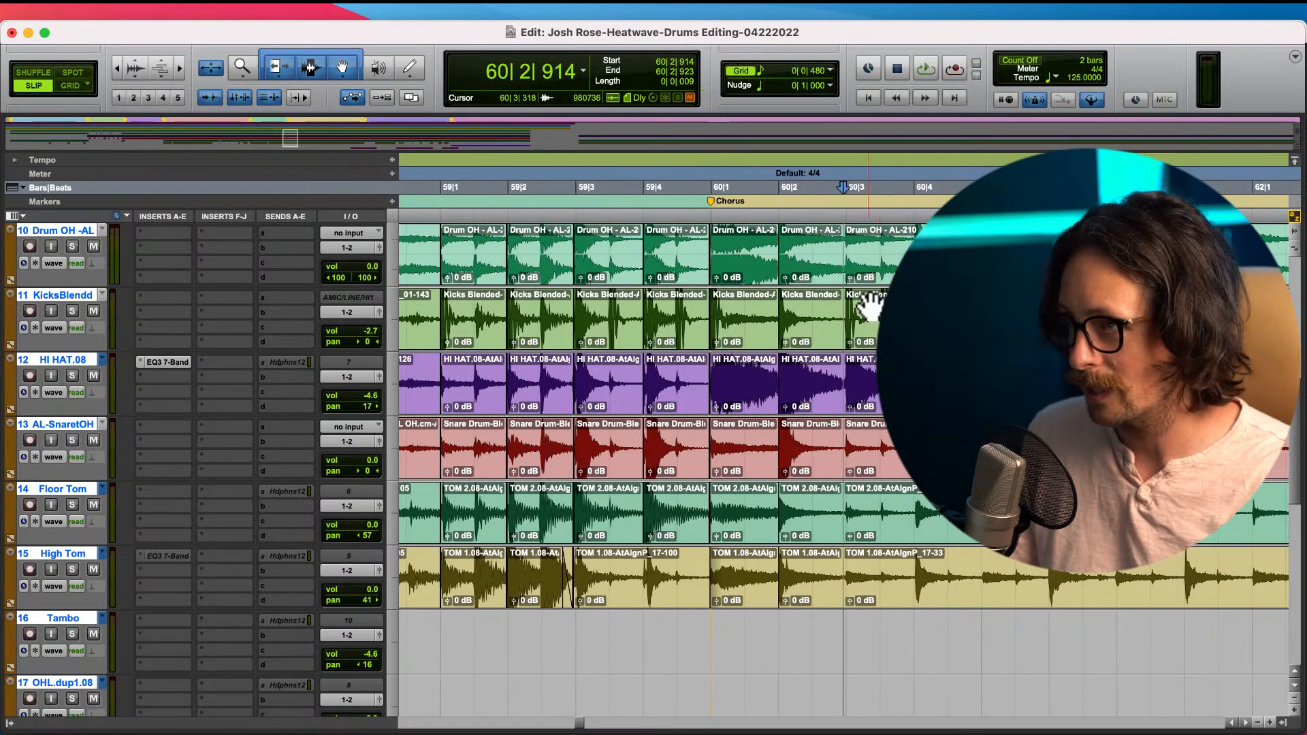
click(878, 293)
key(t)
key(t)
key(t)
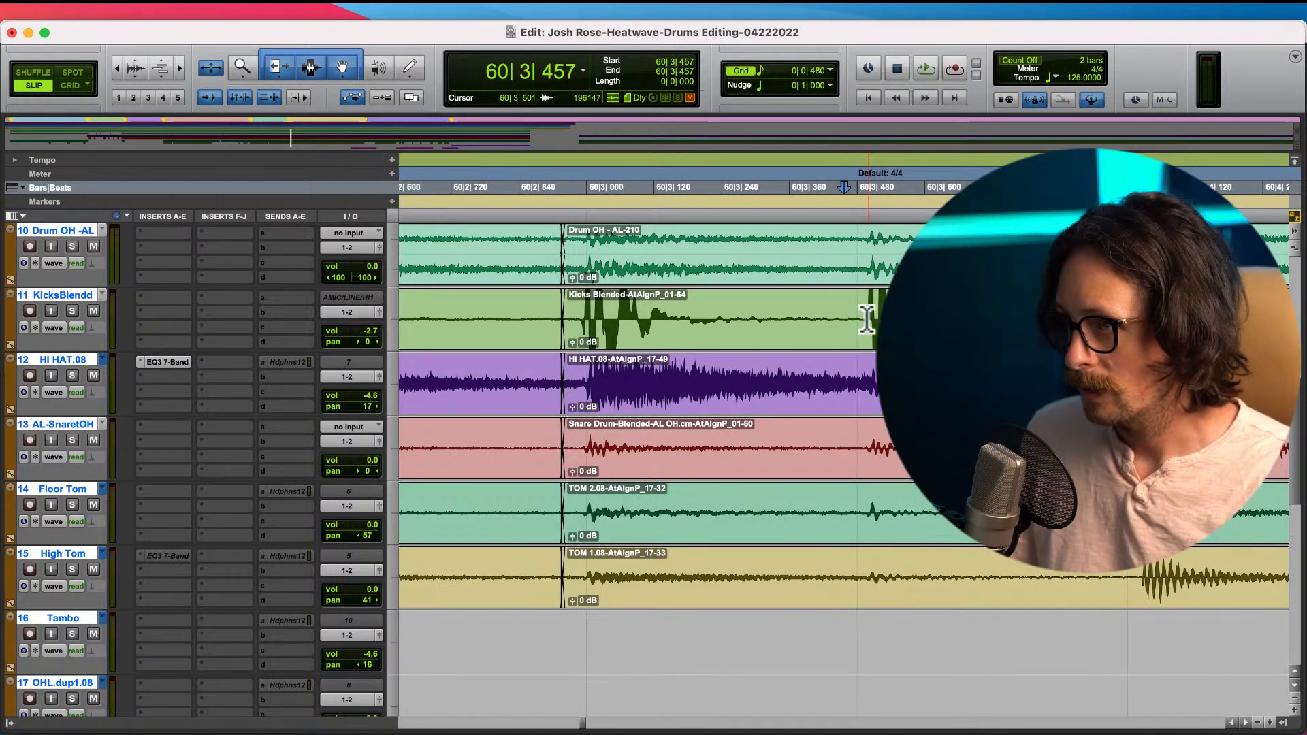
click(866, 320)
key(t)
key(t)
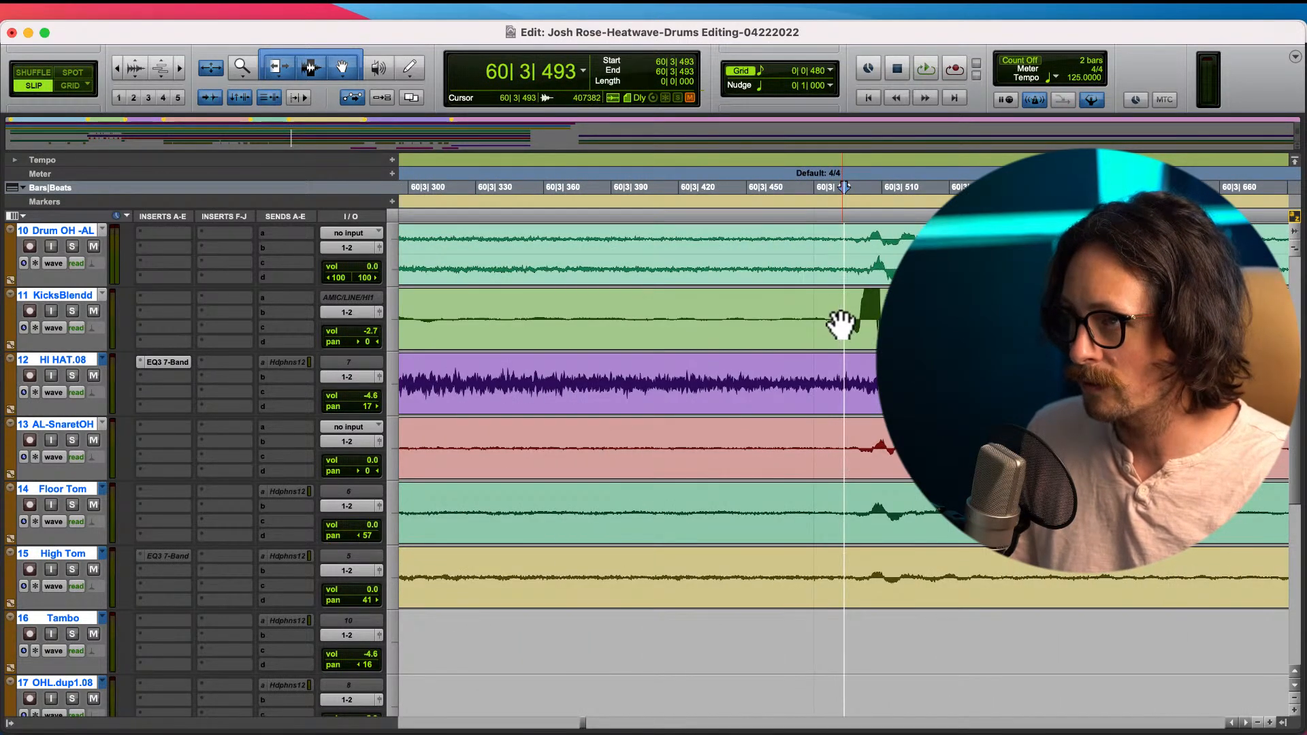
click(841, 318)
key(t)
key(t)
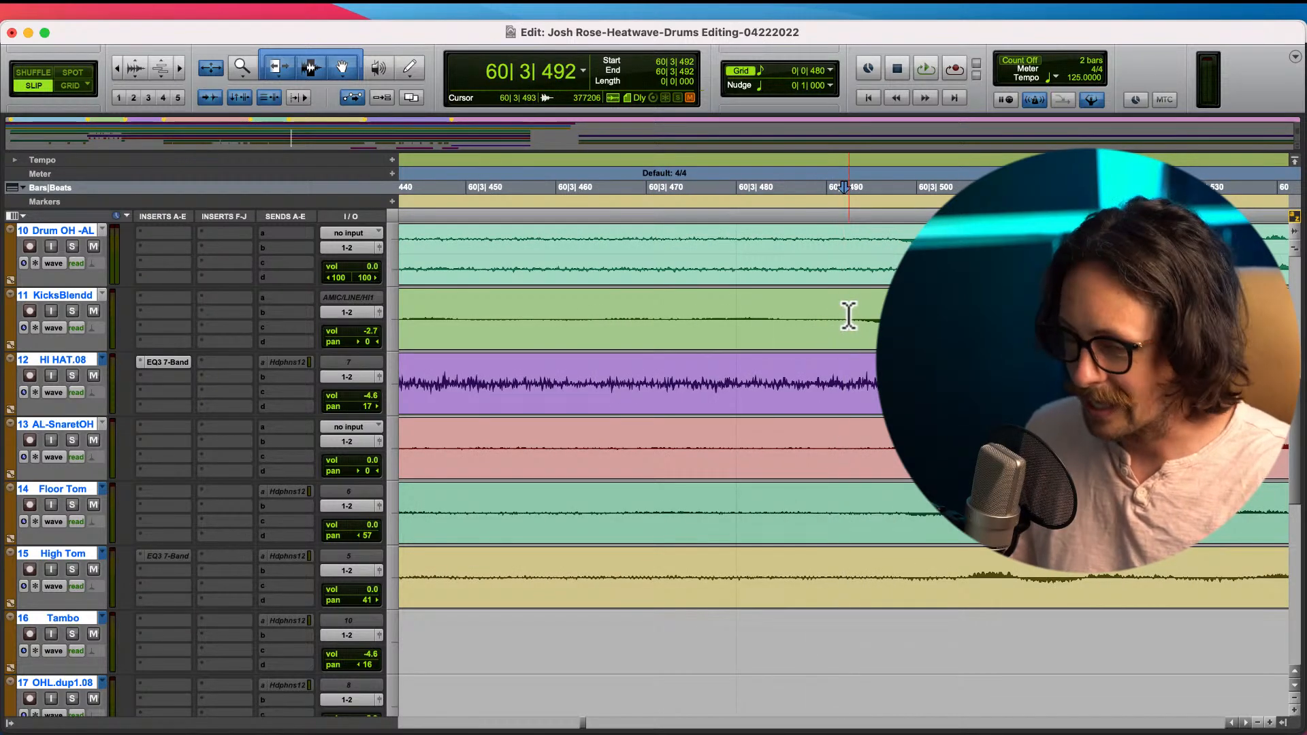
key(b)
- Move the off-beat kick clips earlier to 60|3|481 and crossfade the join from 60|3|479 to 60|3|481
key(r)
key(r)
key(r)
drag(880, 329, 857, 331)
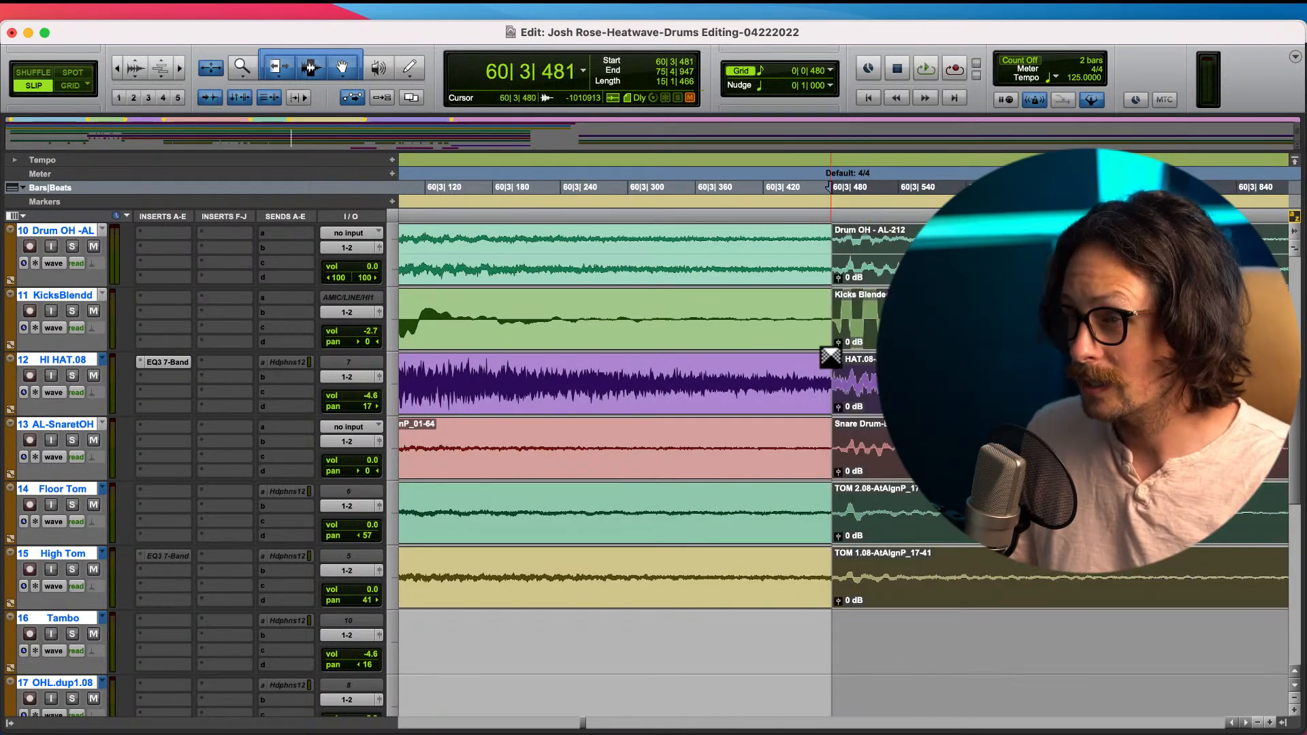
key(t)
key(t)
click(866, 333)
drag(865, 333, 843, 345)
- Split all grouped drum tracks at 60|4|012, just before the snare hit on beat 60|4
key(r)
key(r)
key(r)
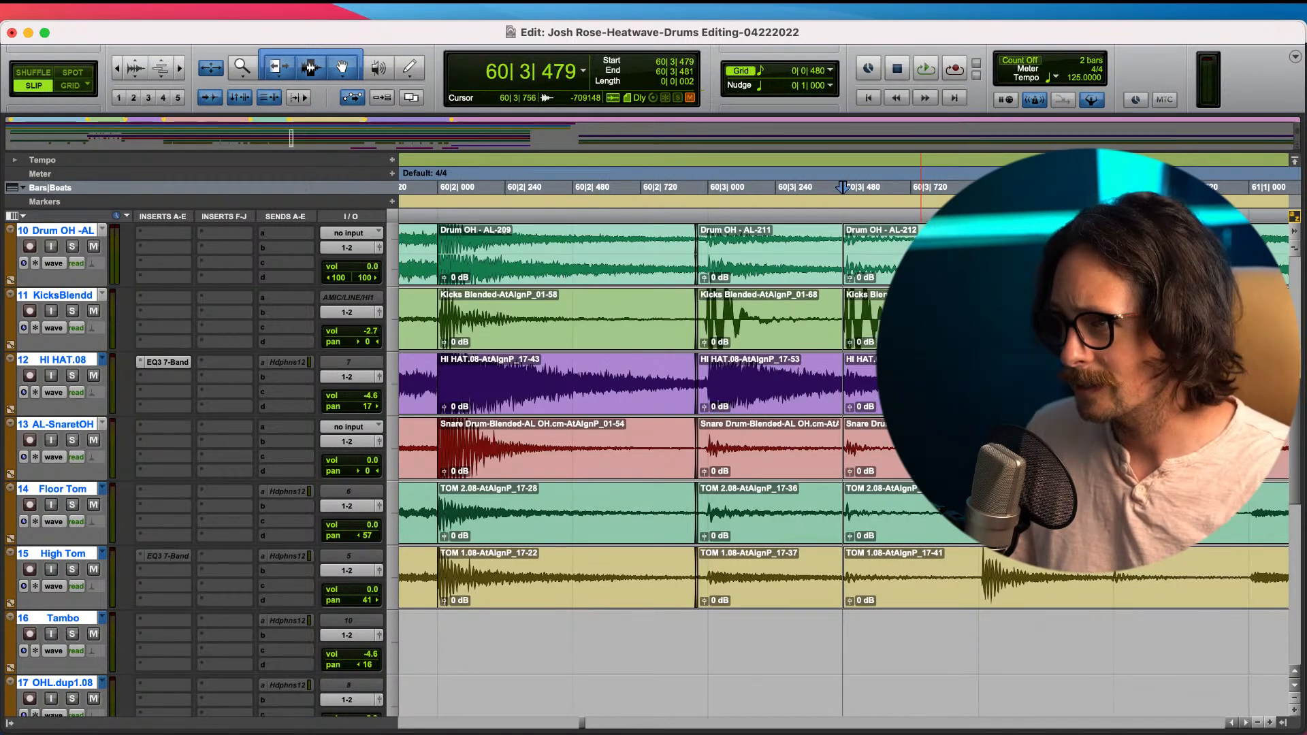
key(r)
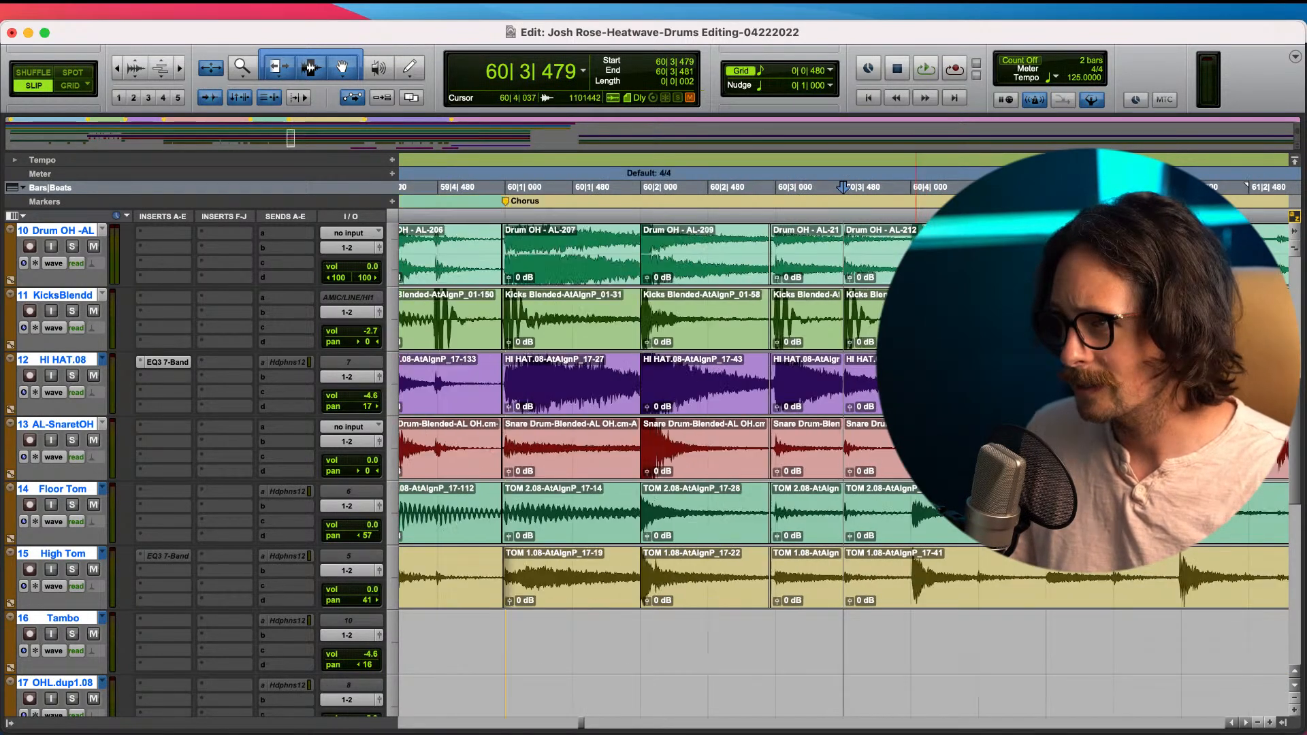
click(912, 326)
key(t)
key(t)
key(t)
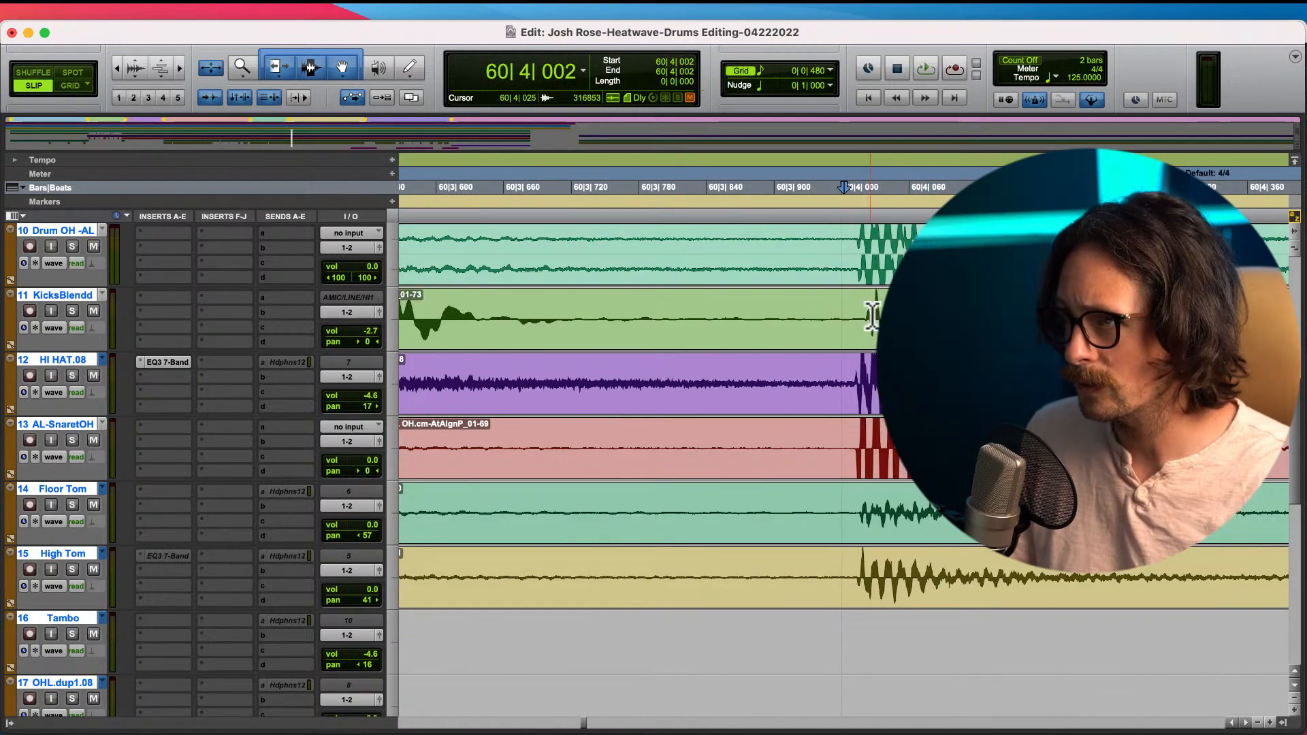
click(855, 318)
key(t)
key(t)
key(t)
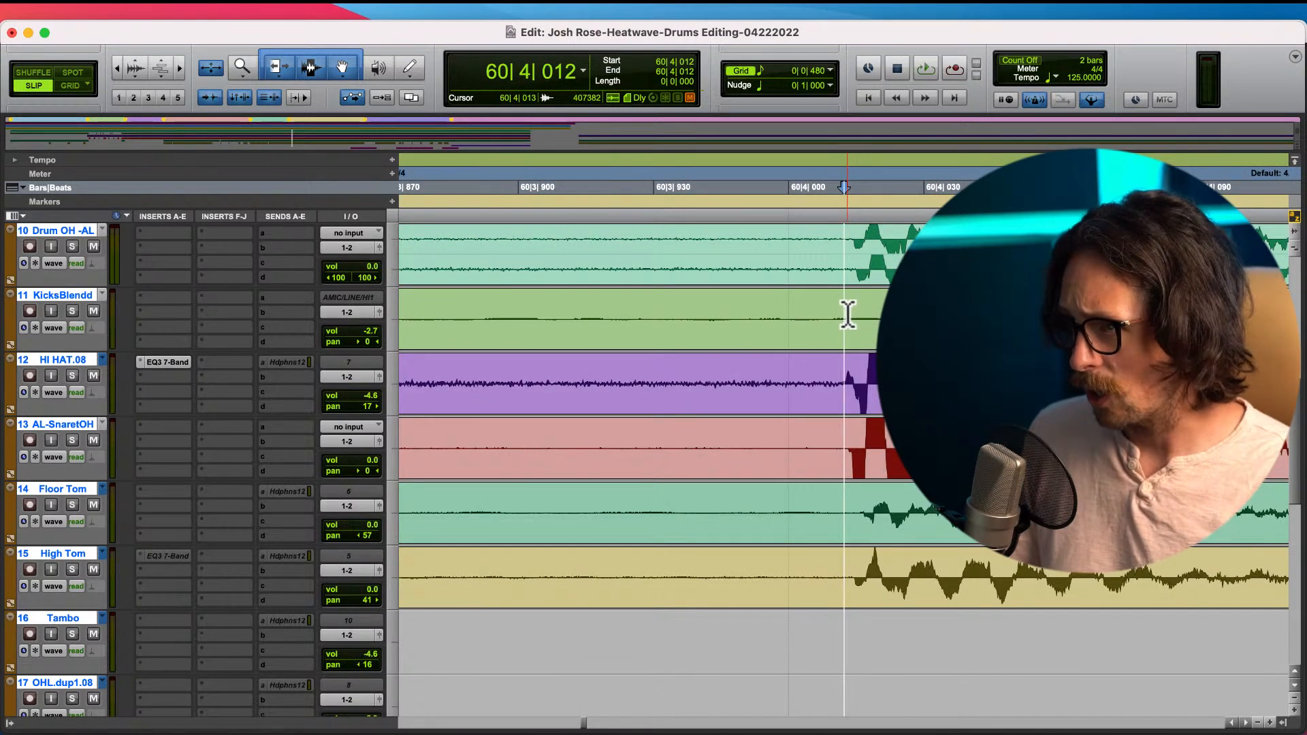
key(t)
key(r)
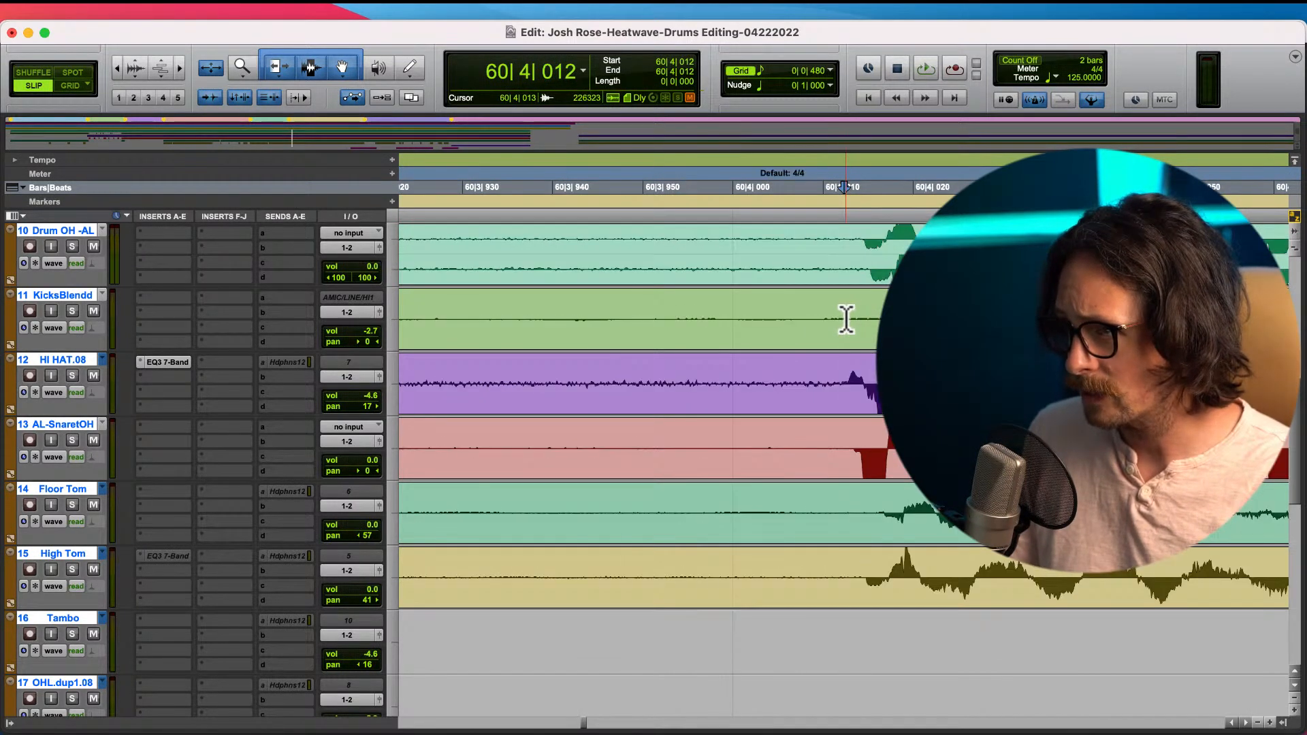
key(b)
- Move the split snare-hit clips earlier to 60|4|000 and crossfade them with the preceding clips
key(r)
key(r)
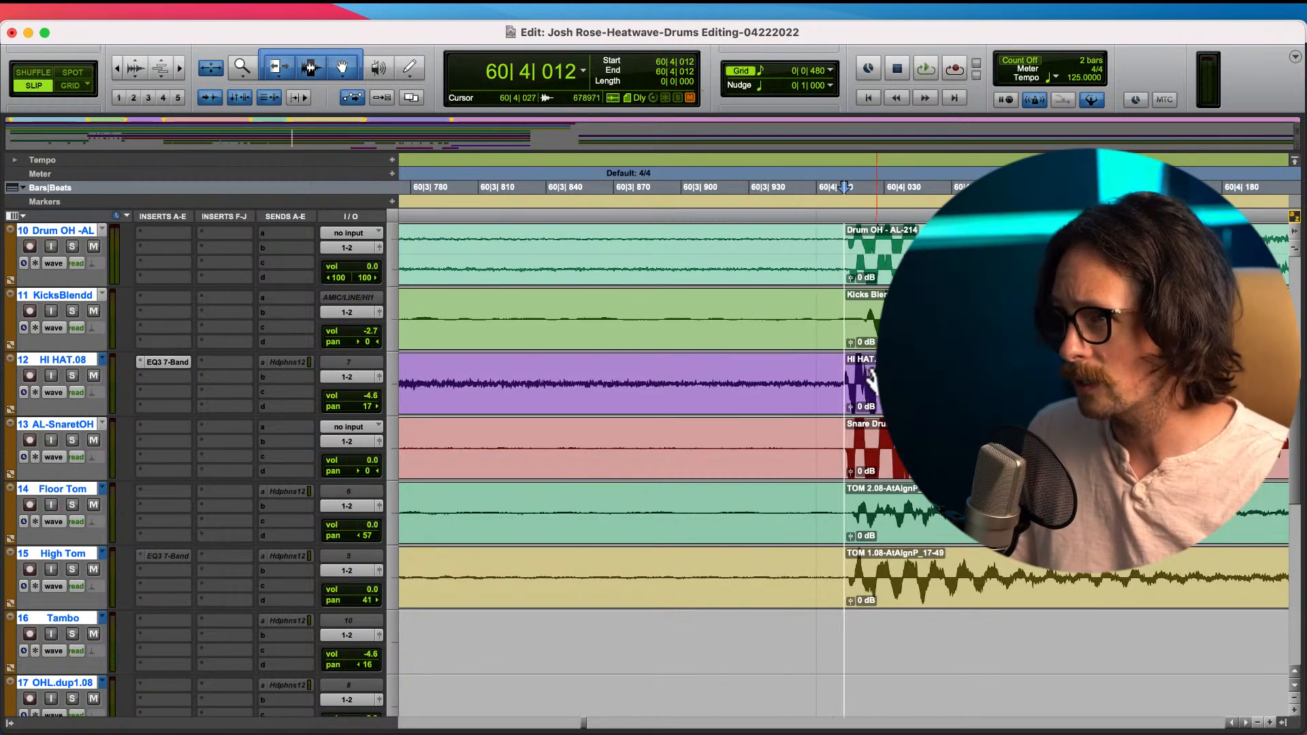
drag(887, 394, 834, 404)
key(t)
- Split all grouped drum tracks at 60|4|460, just before the off-beat kick hit following beat 60|4
key(r)
key(r)
key(r)
key(r)
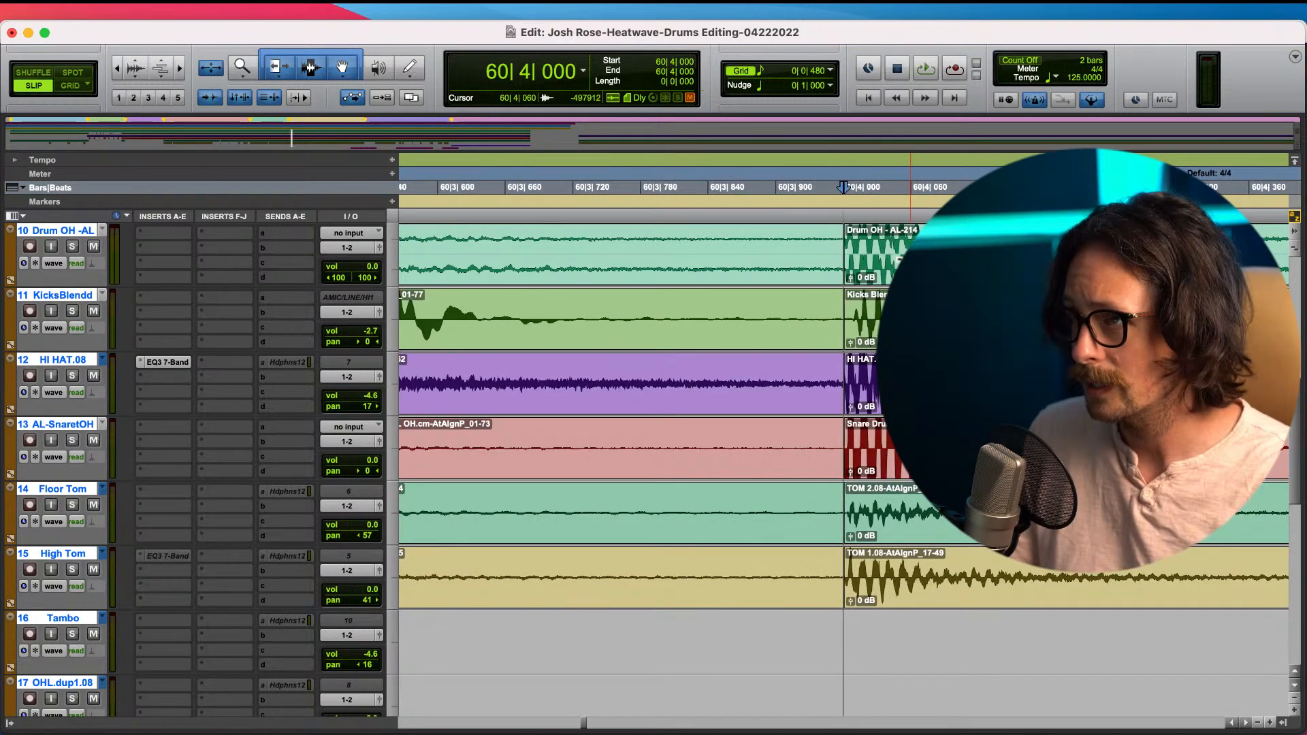
key(r)
key(r)
click(902, 243)
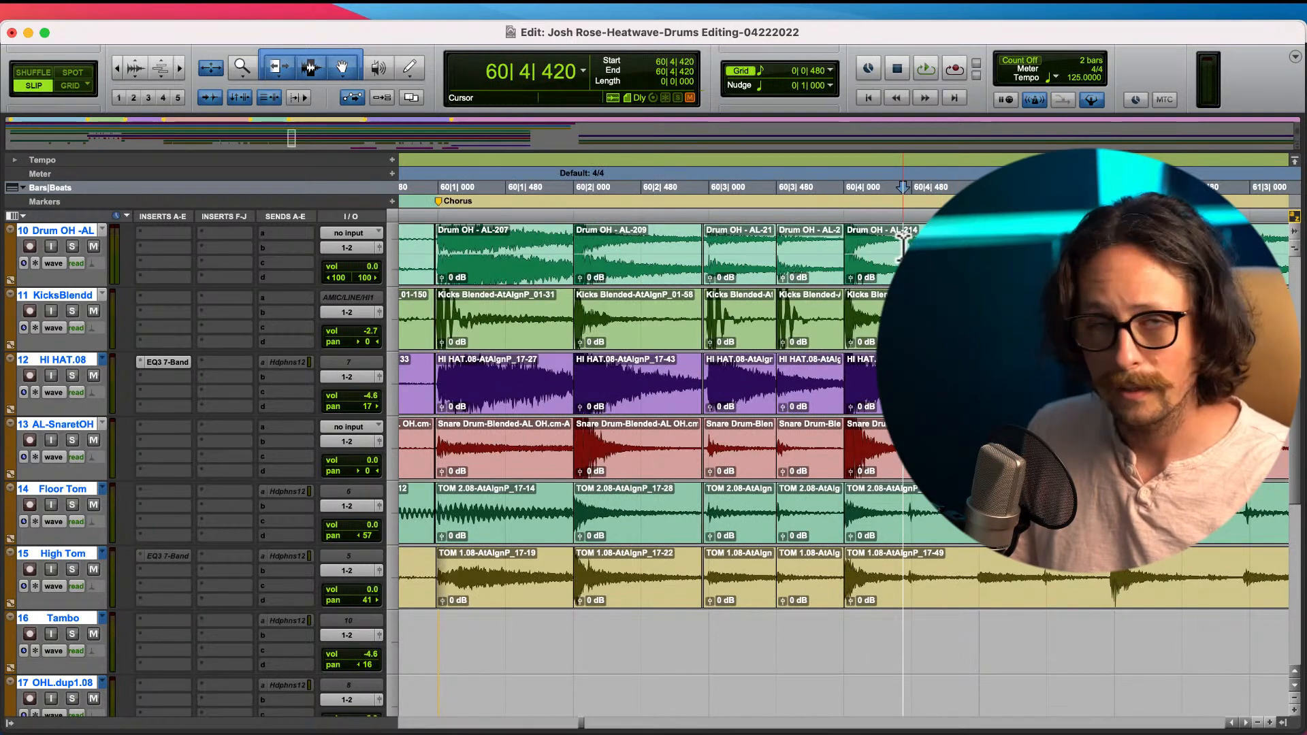
key(t)
key(t)
key(t)
click(887, 253)
key(t)
key(t)
click(848, 251)
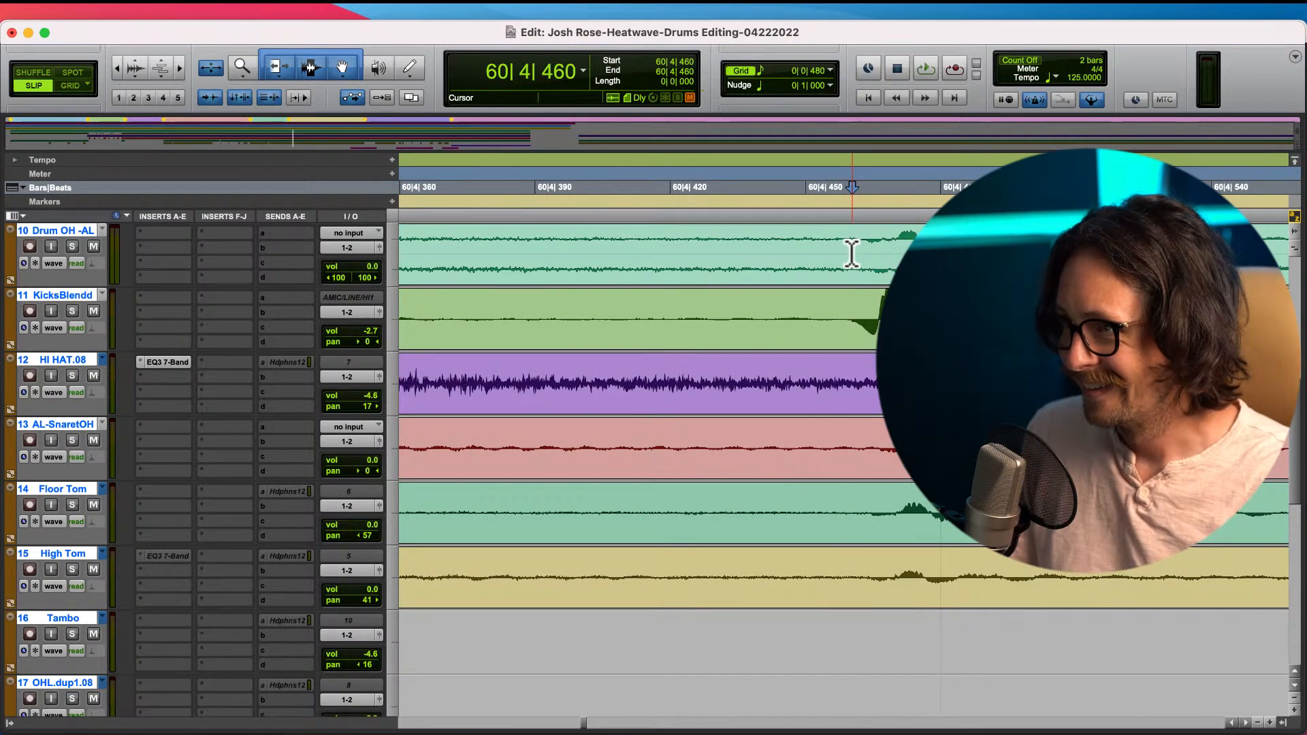
key(b)
- Move the split off-beat kick clips later so that they start at 60|4|473
key(r)
key(r)
drag(896, 323, 913, 323)
key(t)
key(t)
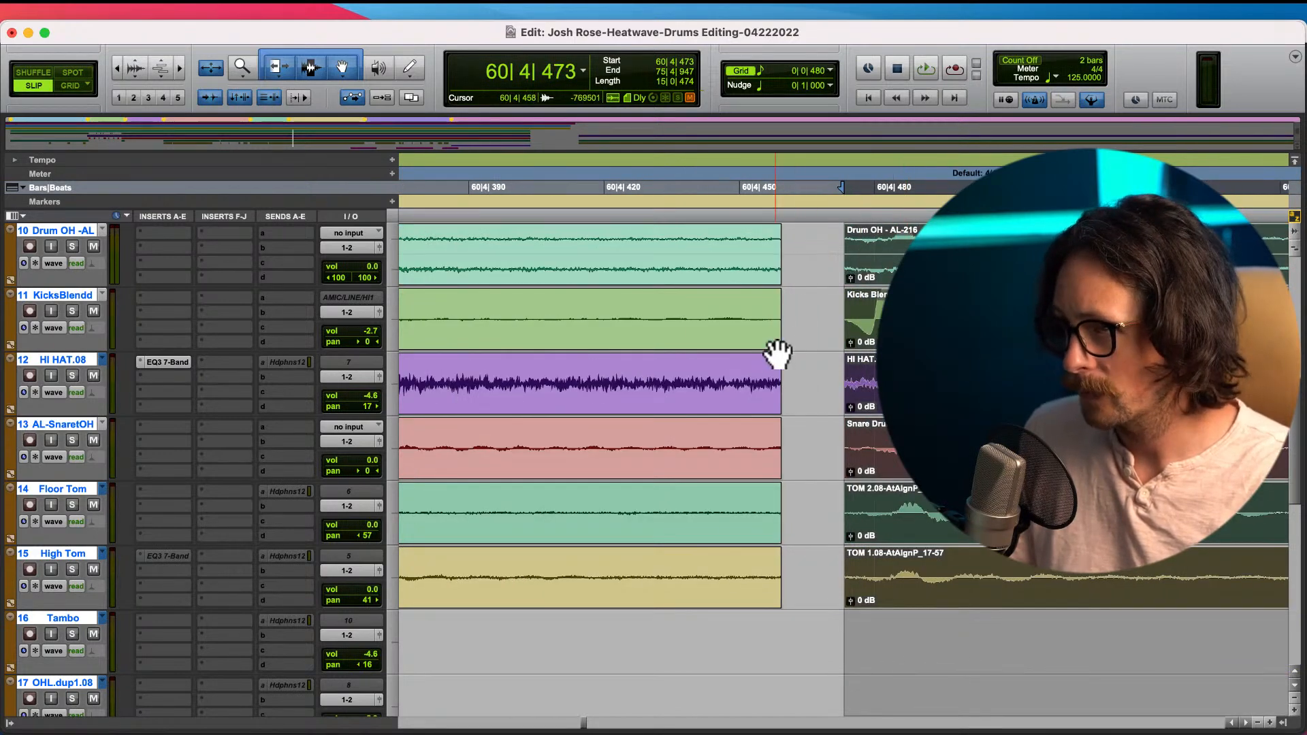
- Extend the kick clips' start back across the gap and crossfade the join from 60|4|457 to 60|4|460
drag(848, 334, 782, 345)
click(778, 328)
click(780, 329)
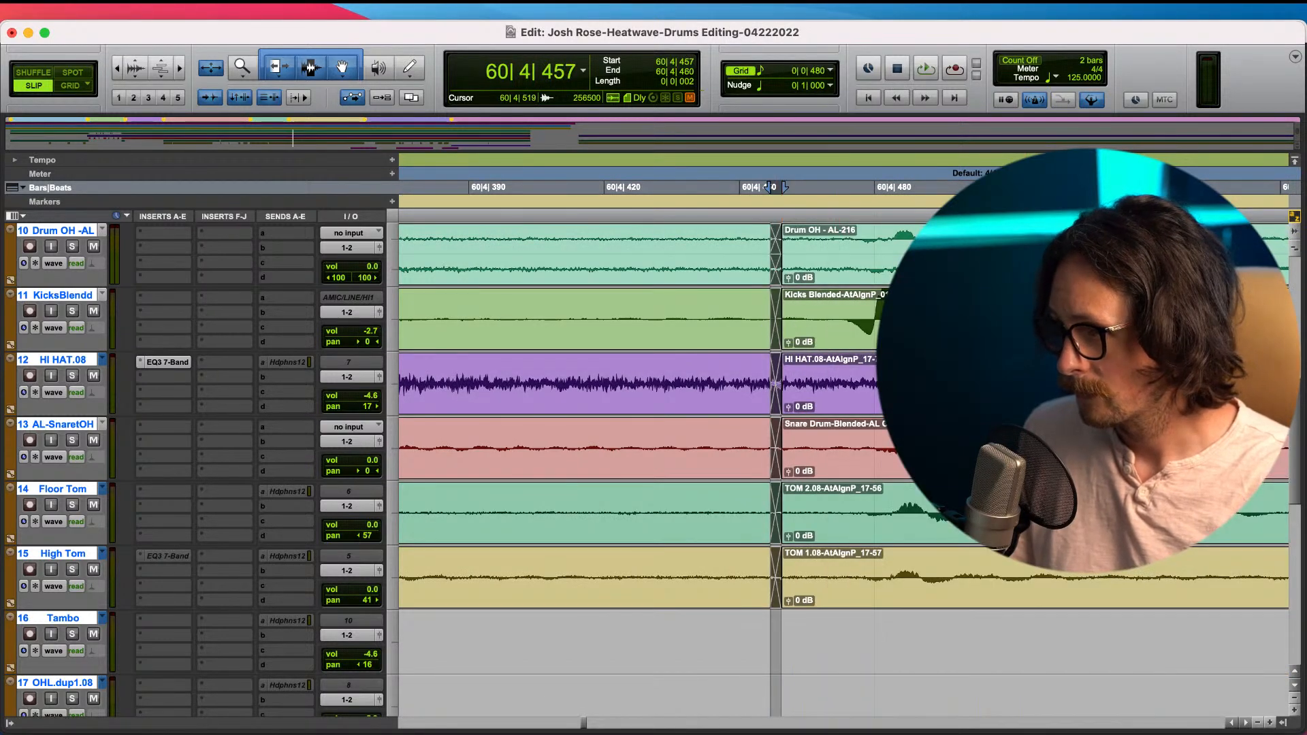
- Split all grouped drum tracks at 61|1|005, just before the hit at the start of bar 61
key(r)
key(r)
key(r)
key(r)
key(r)
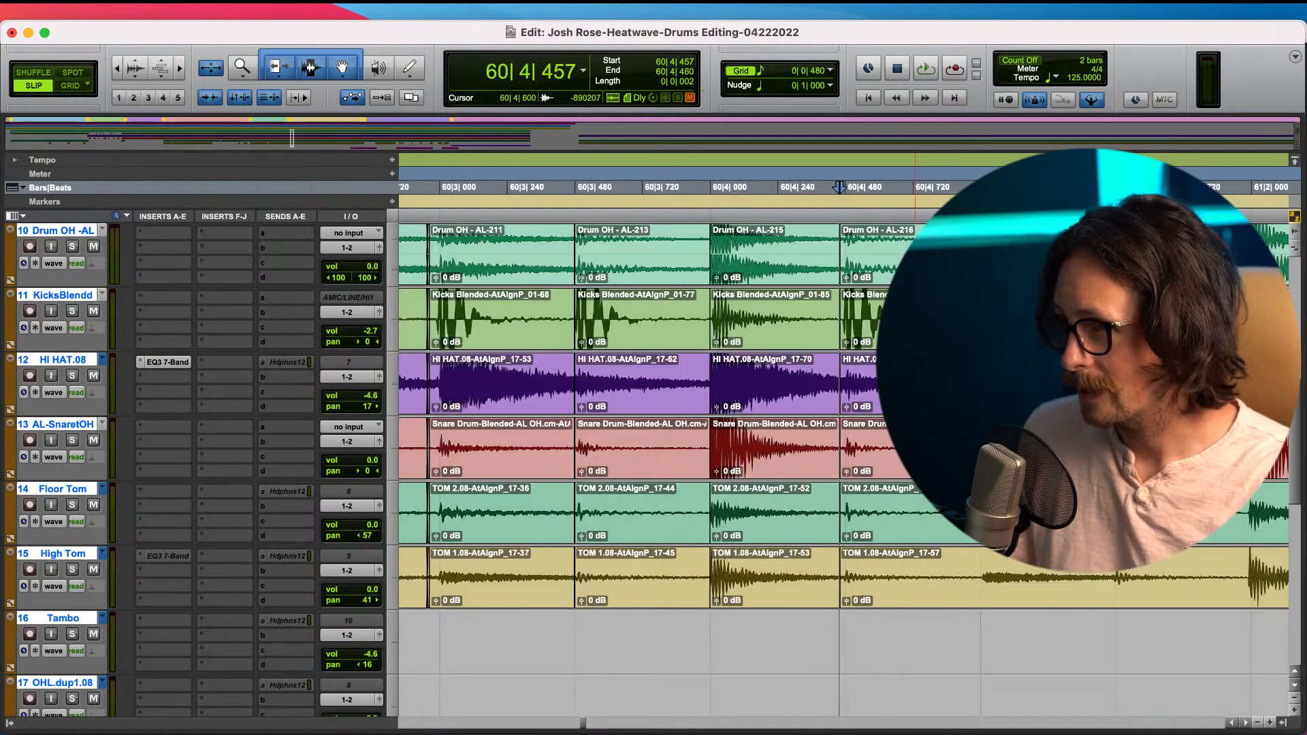
click(908, 262)
key(t)
key(t)
key(t)
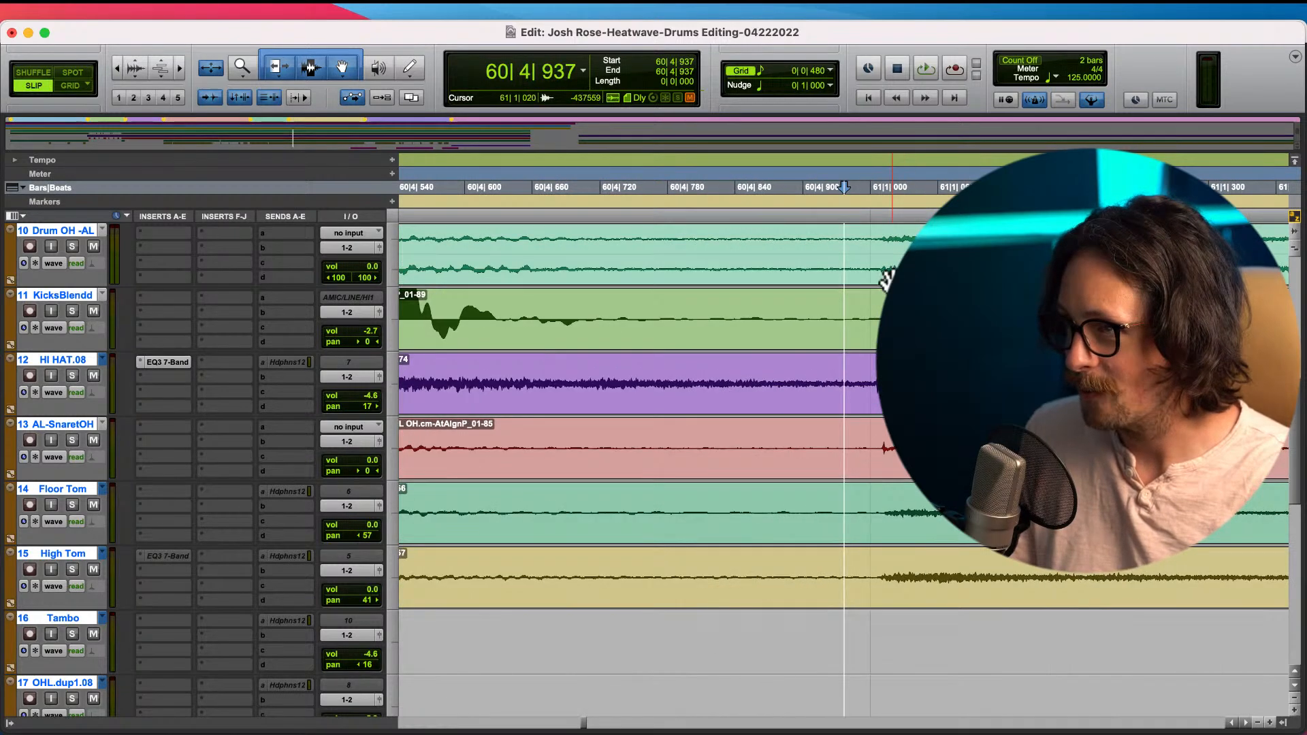
click(865, 282)
key(t)
key(t)
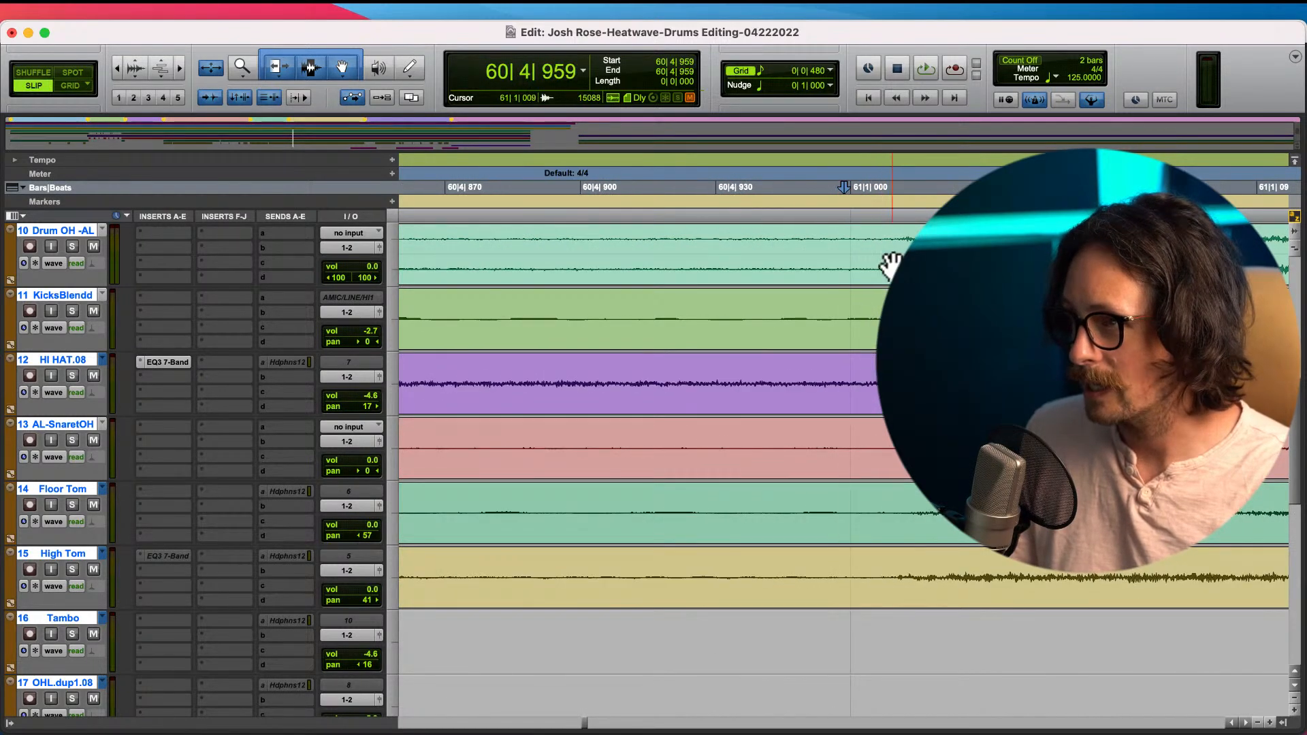
click(872, 262)
key(b)
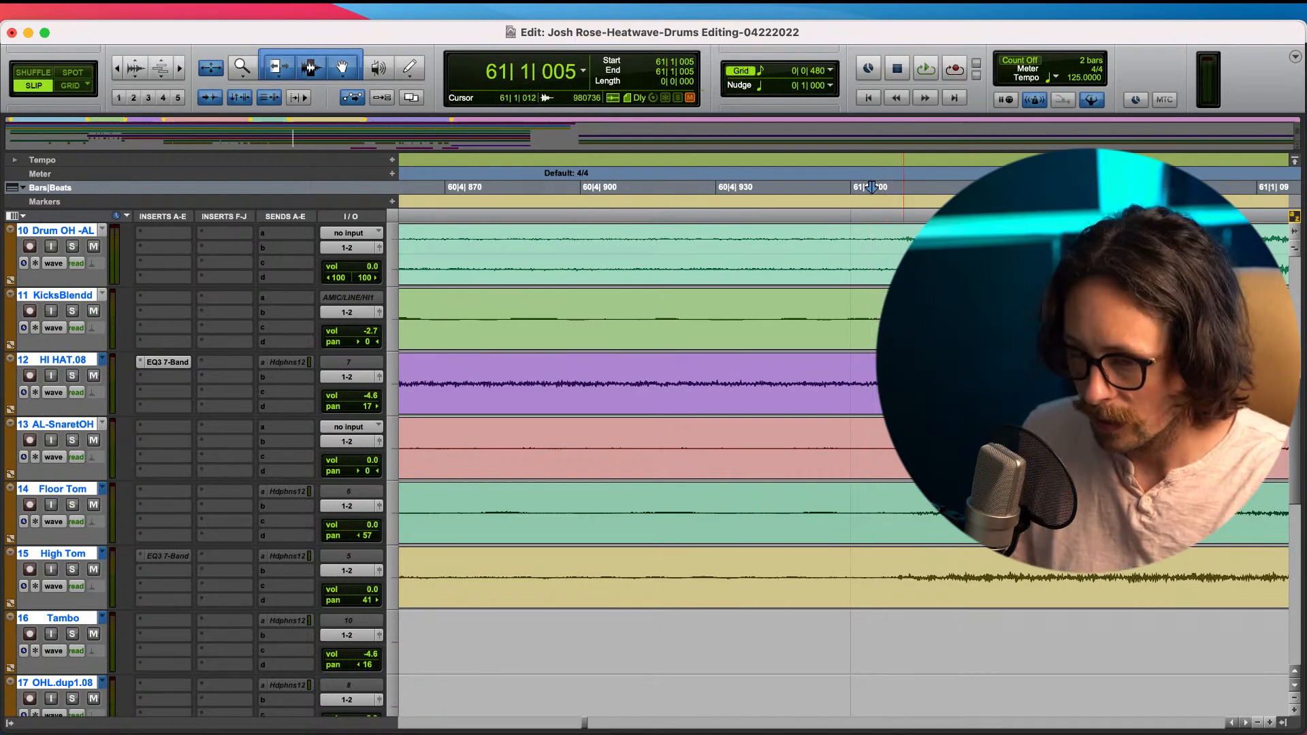
- Move the split clips earlier to the bar 61 downbeat and crossfade the join at 60|4|959
drag(909, 401, 853, 408)
key(r)
key(r)
key(r)
key(r)
key(r)
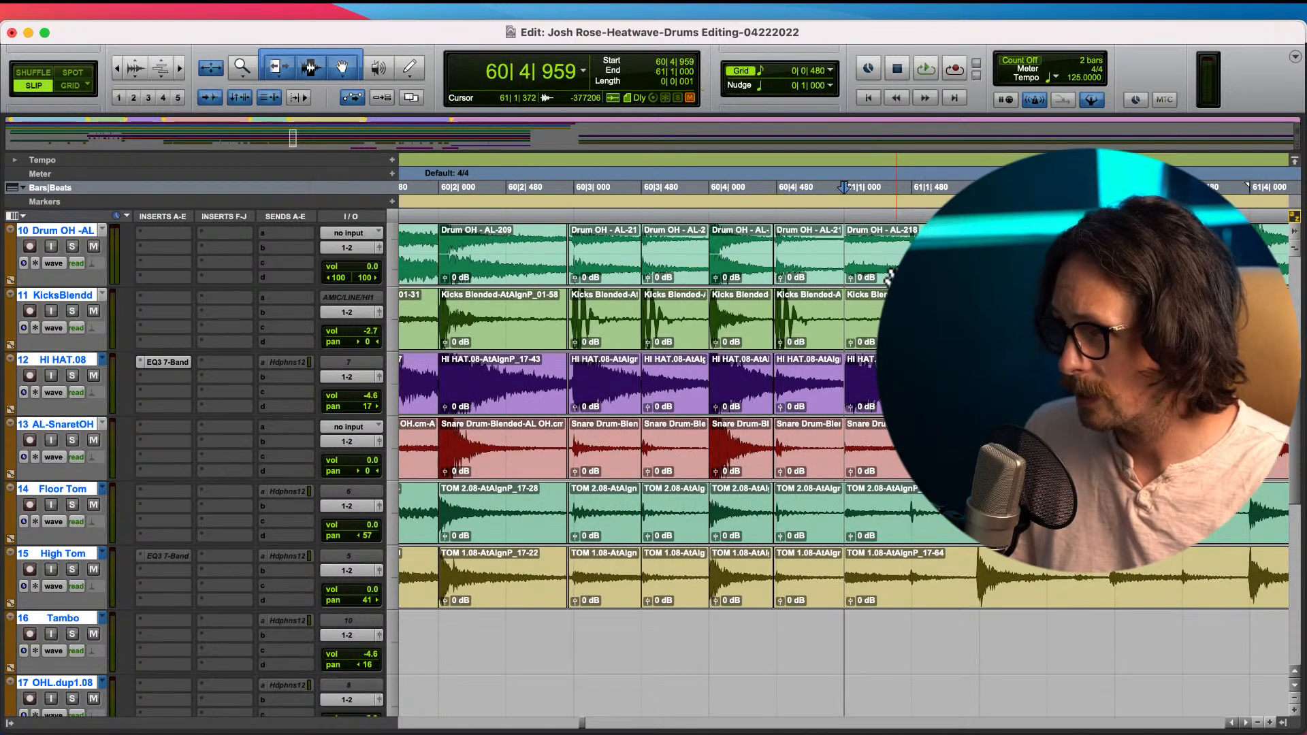
- Split all grouped drum tracks at 61|1|944, just before the snare hit leading into beat 61|2
click(964, 279)
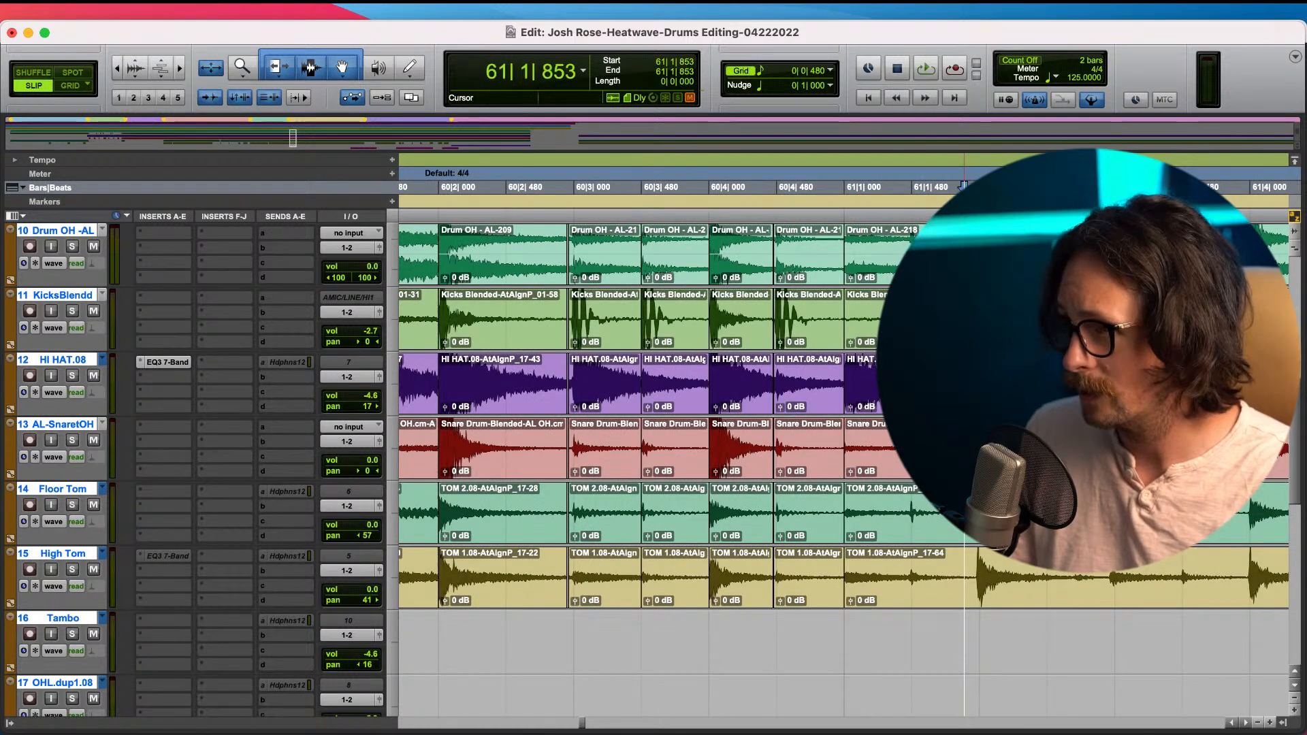
key(t)
key(t)
key(t)
key(r)
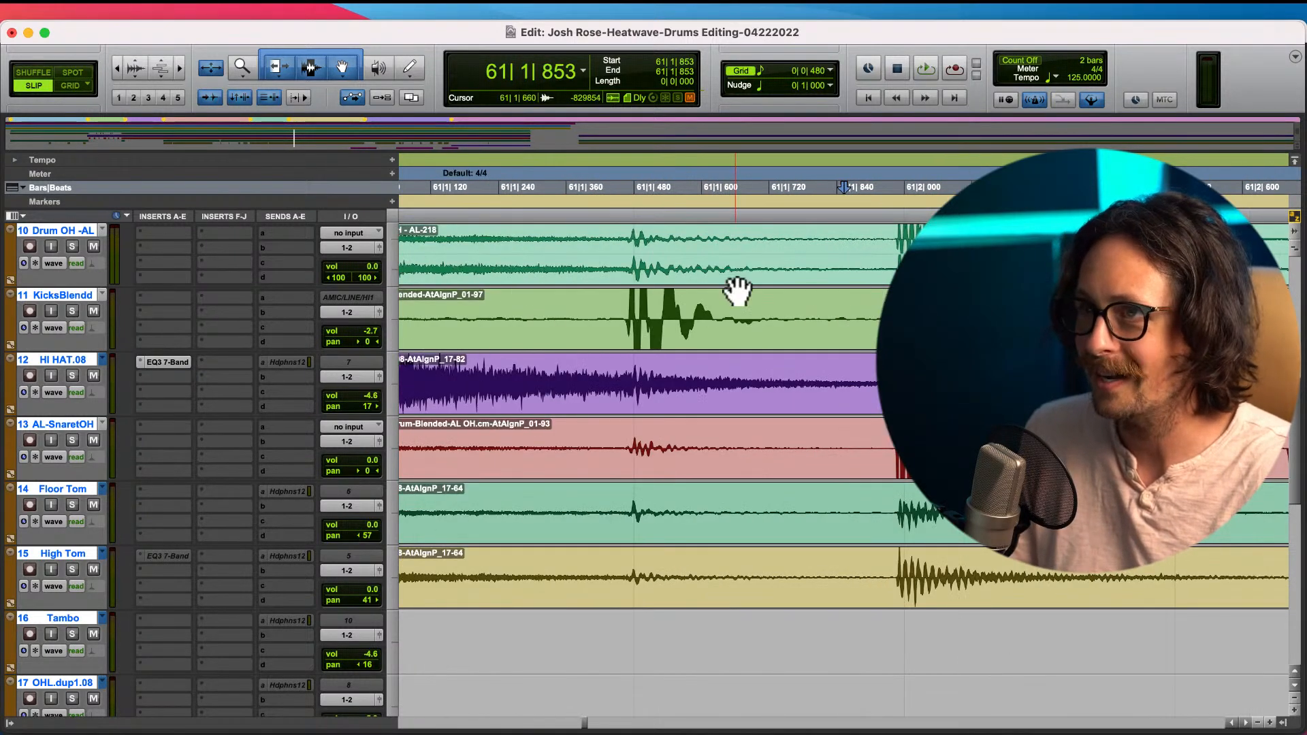
click(892, 251)
key(t)
key(t)
click(869, 253)
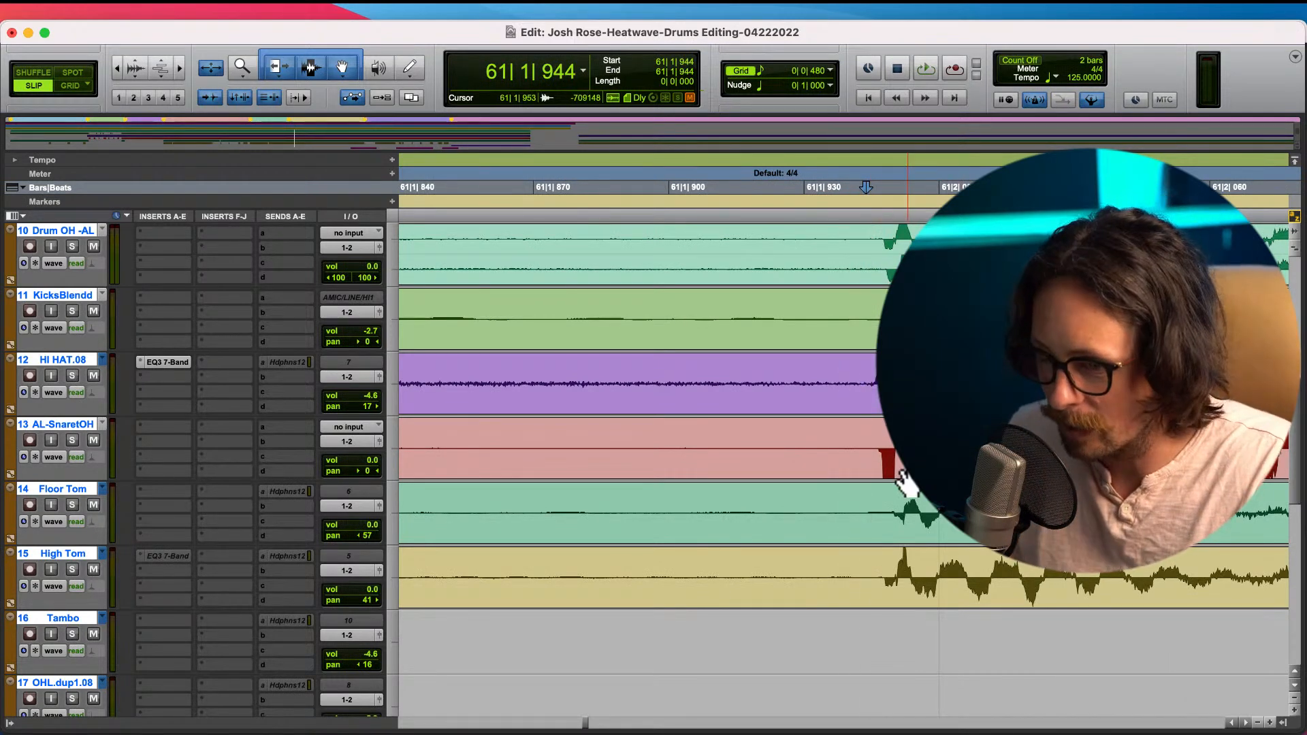
key(b)
- Move the split clips later to align the snare with beat 61|2, and extend their start back to 61|1|943
drag(926, 464, 906, 445)
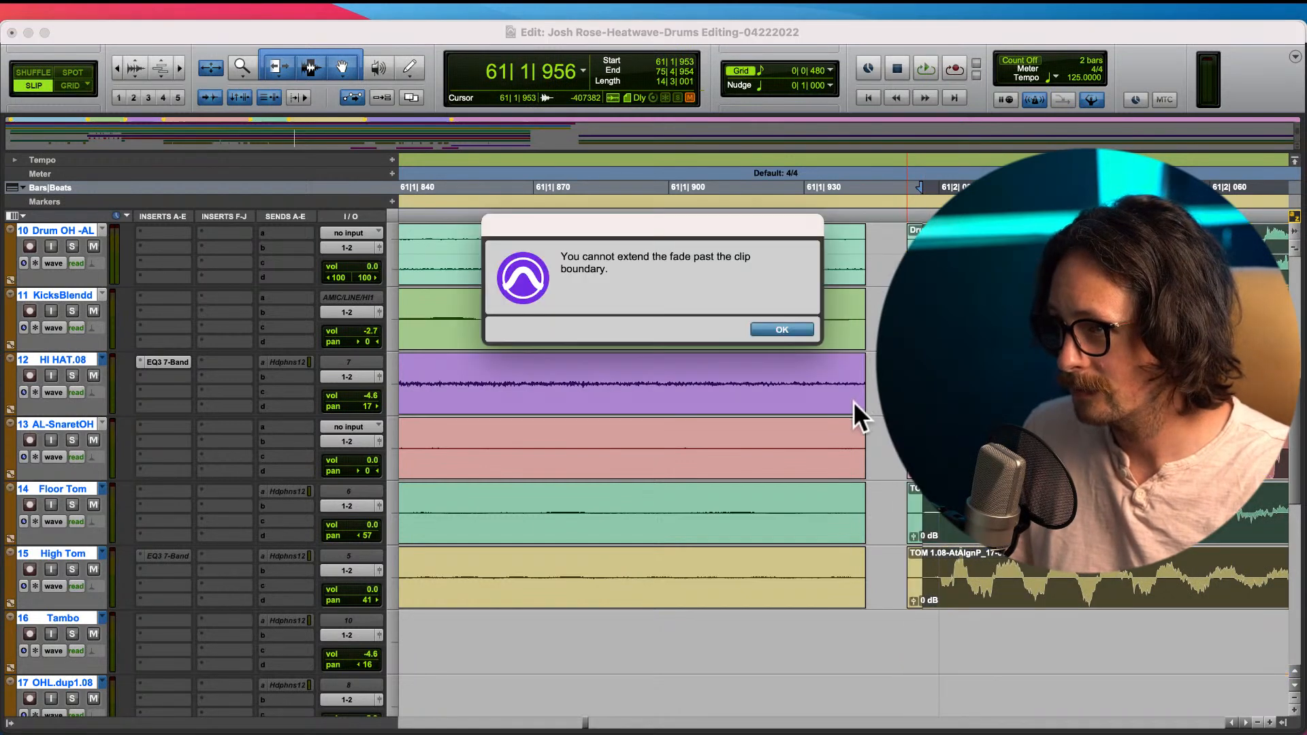
click(791, 329)
drag(910, 393, 867, 393)
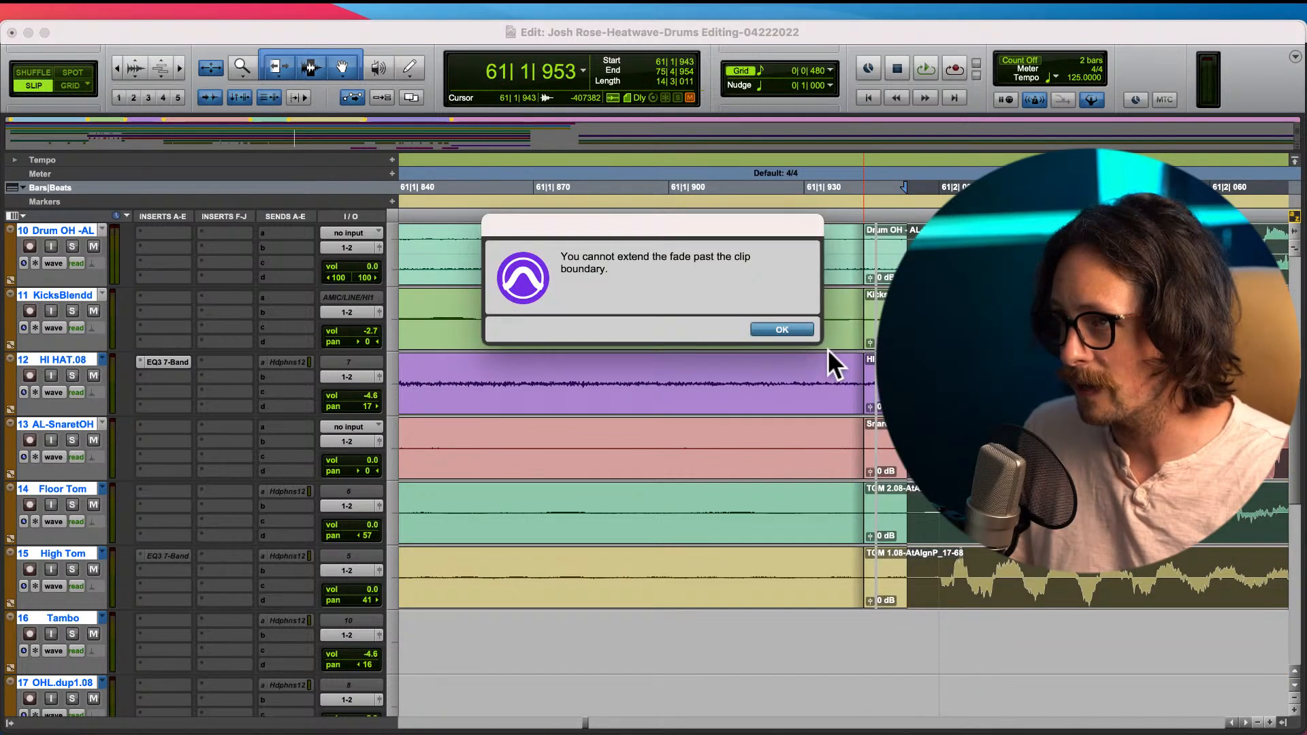
click(799, 328)
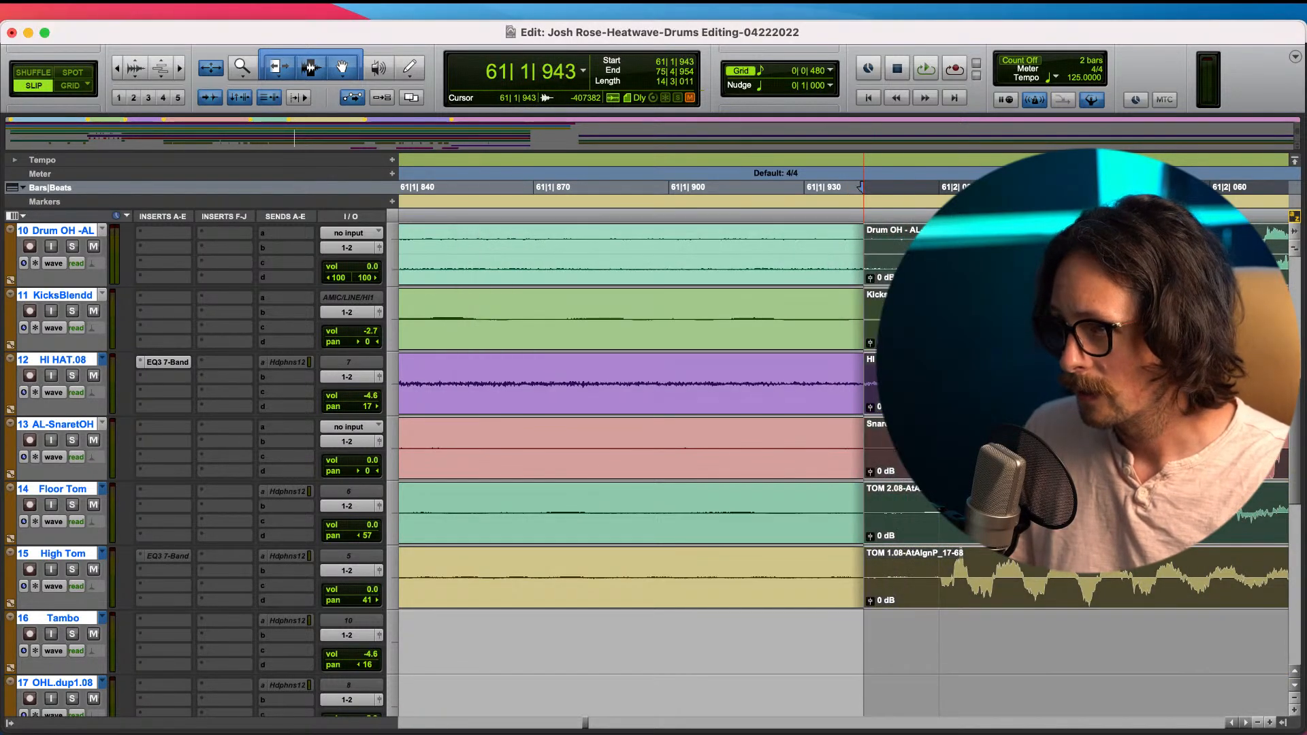
- Adjust the join before the beat 61|2 snare to 61|1|945 and crossfade it on all grouped tracks
click(876, 390)
click(873, 398)
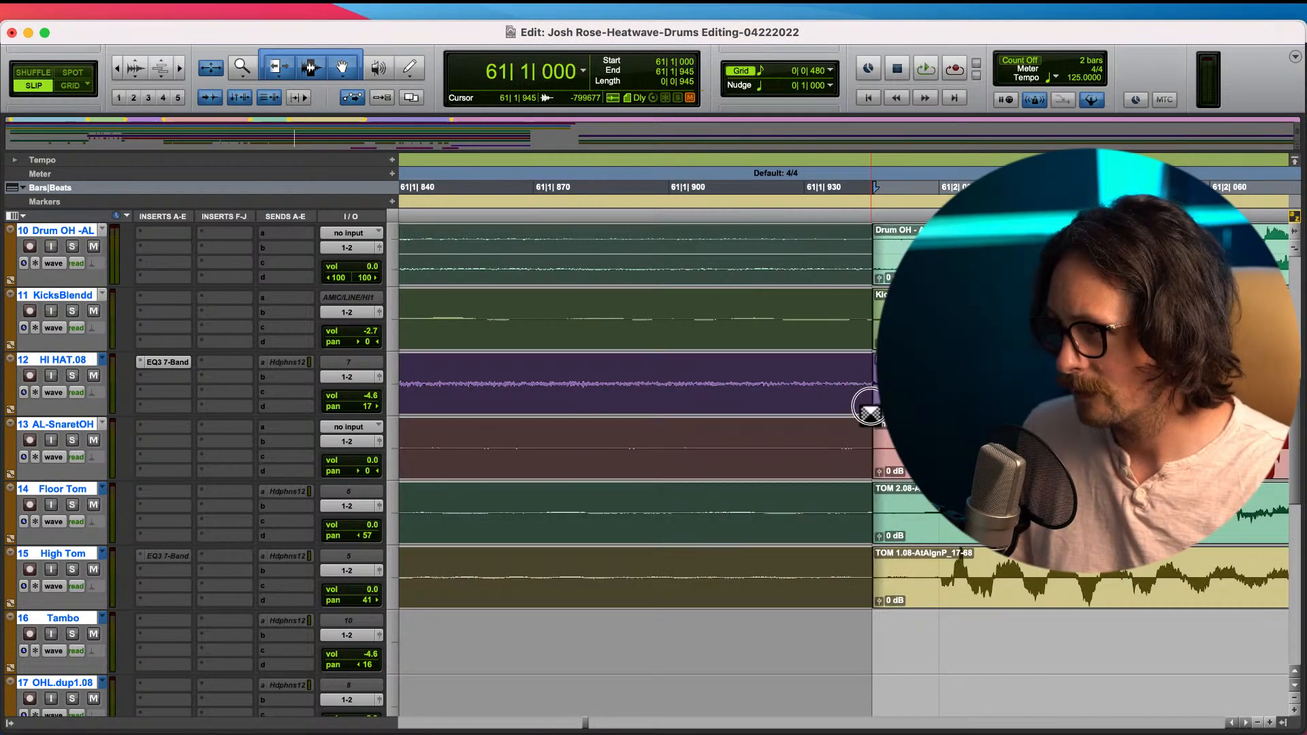
key(r)
key(r)
key(r)
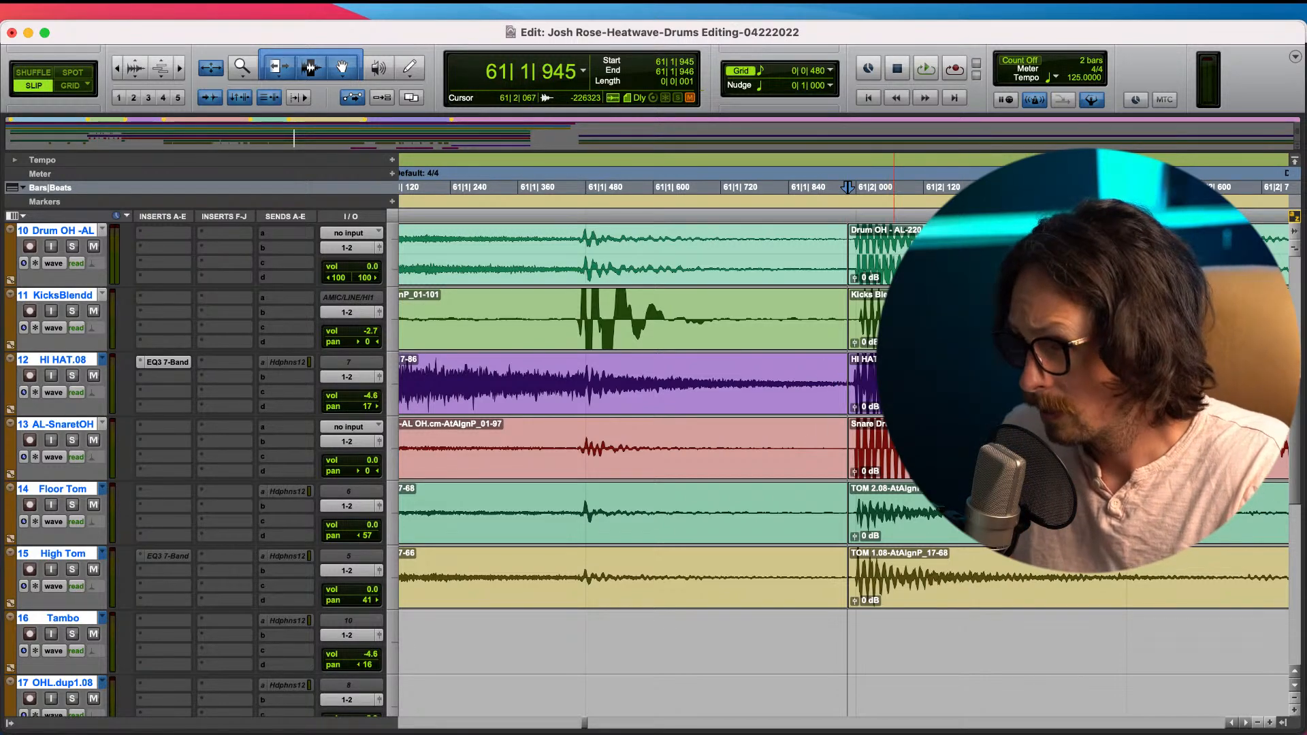
- Select the grouped snare-hit clips starting at 61|1|945 and examine the crossfaded join up close and in context
click(876, 410)
key(t)
key(t)
key(t)
key(r)
key(r)
key(r)
key(r)
key(r)
key(r)
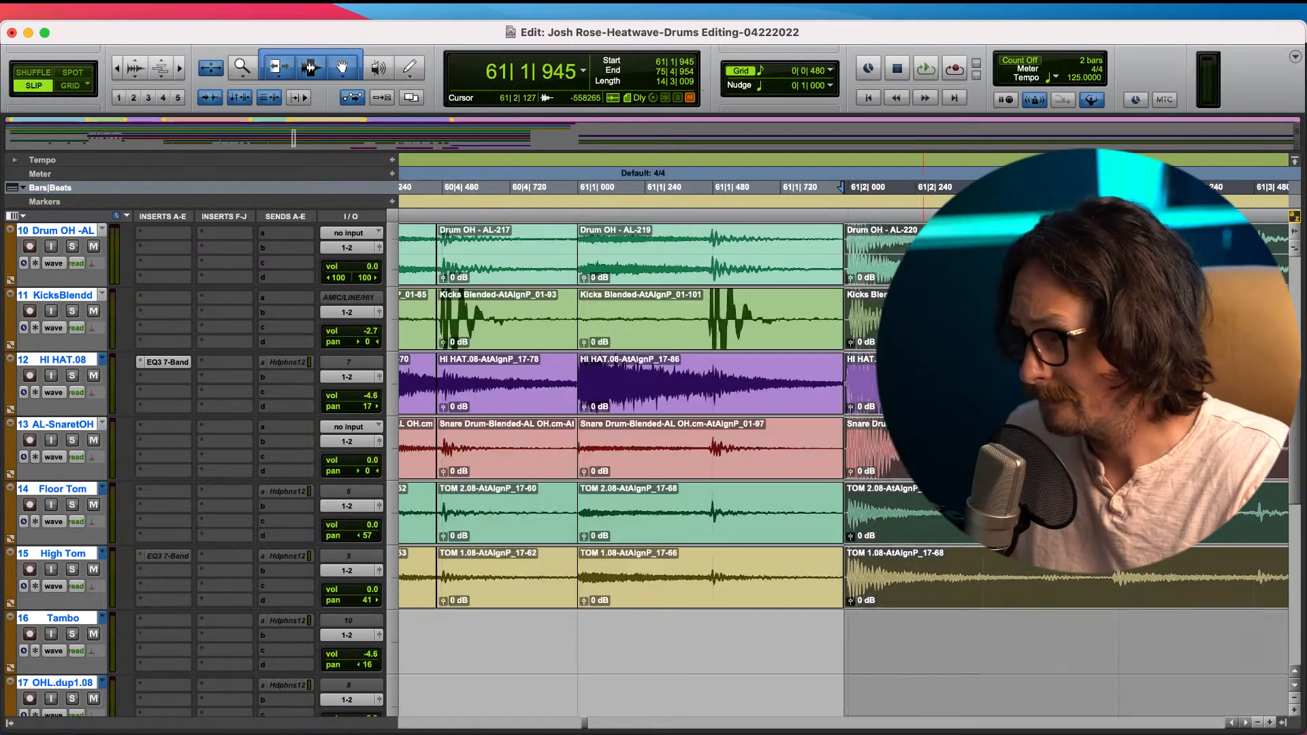
- Place the edit cursor at 61|2|840 on the grouped drum tracks and review the edited Chorus clips in wider context
click(903, 377)
key(t)
key(t)
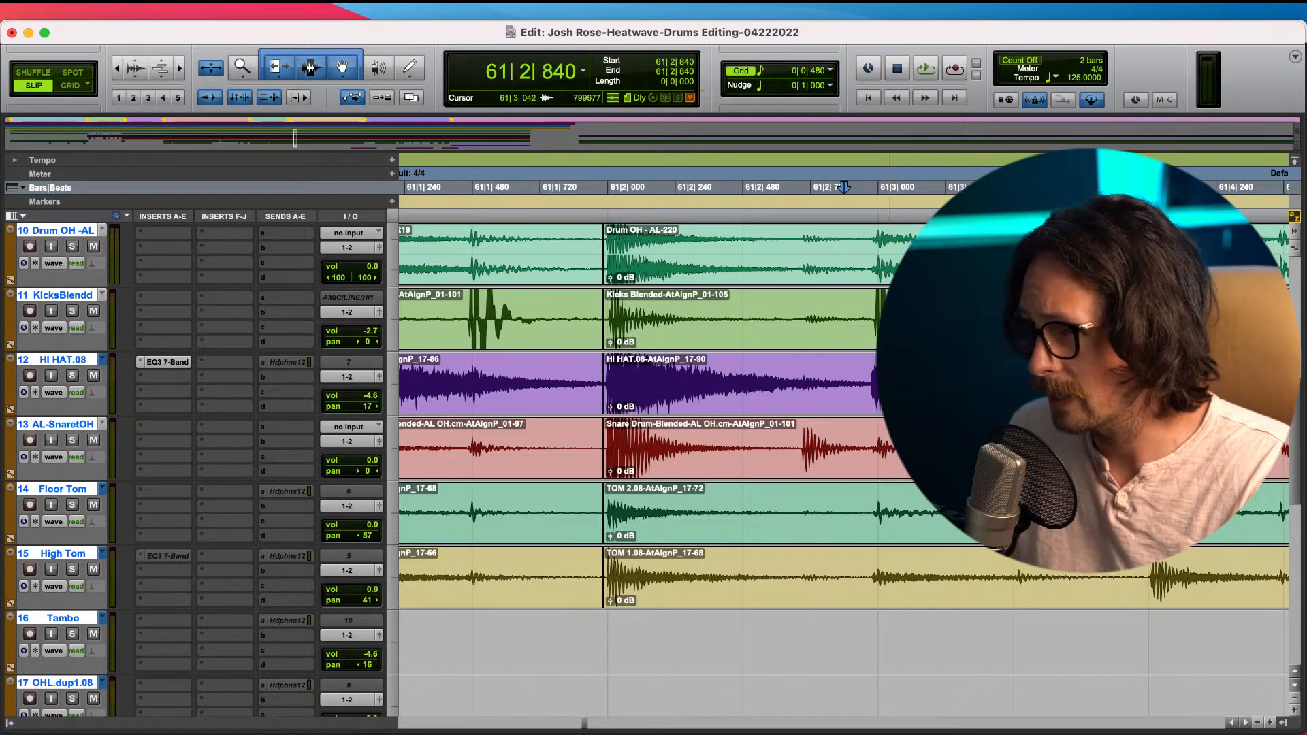
key(r)
key(r)
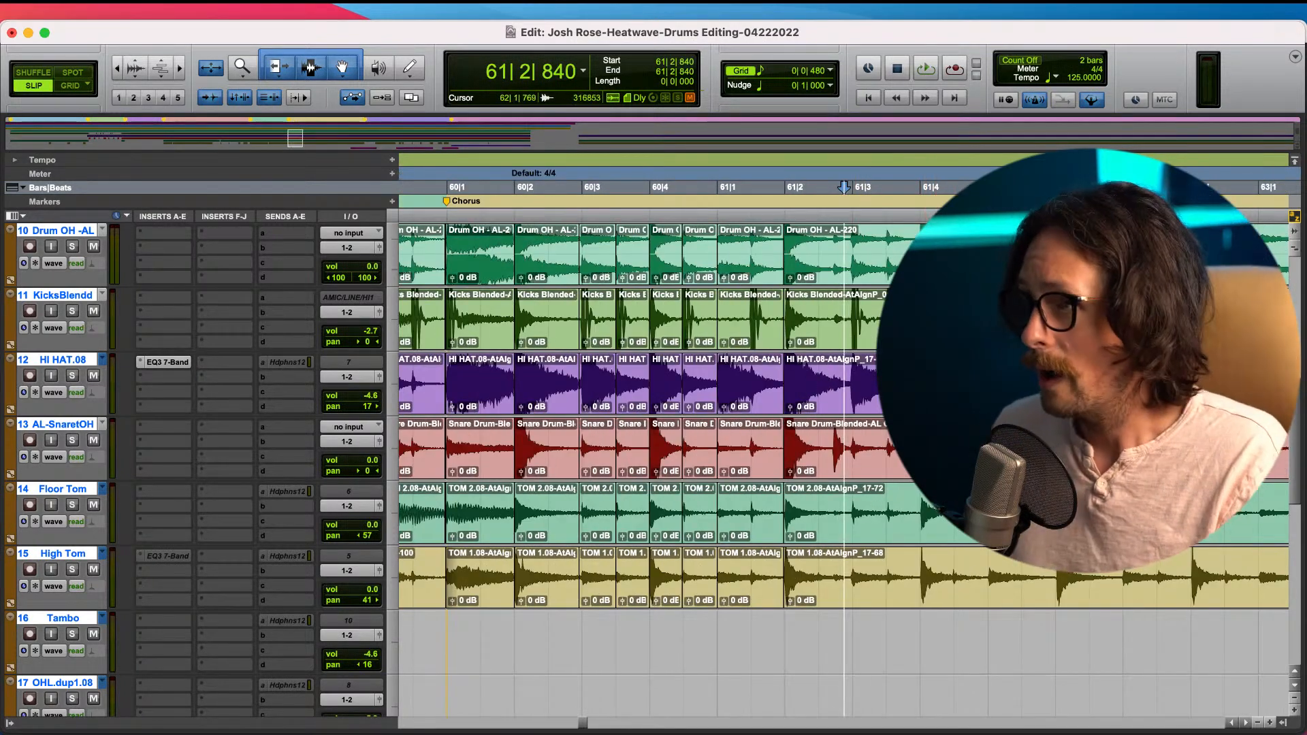
- Switch to Finder and collapse the STEMS folder
key(super+Tab)
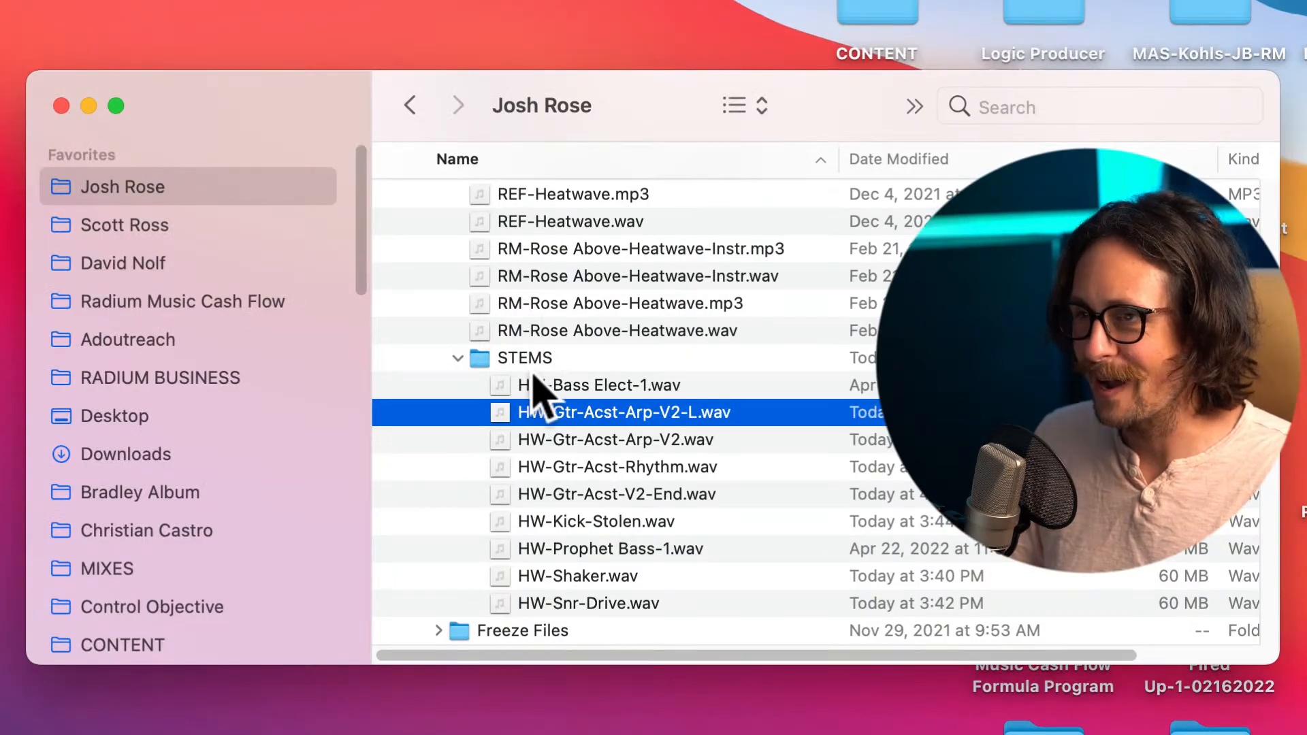
click(527, 360)
key(Left)
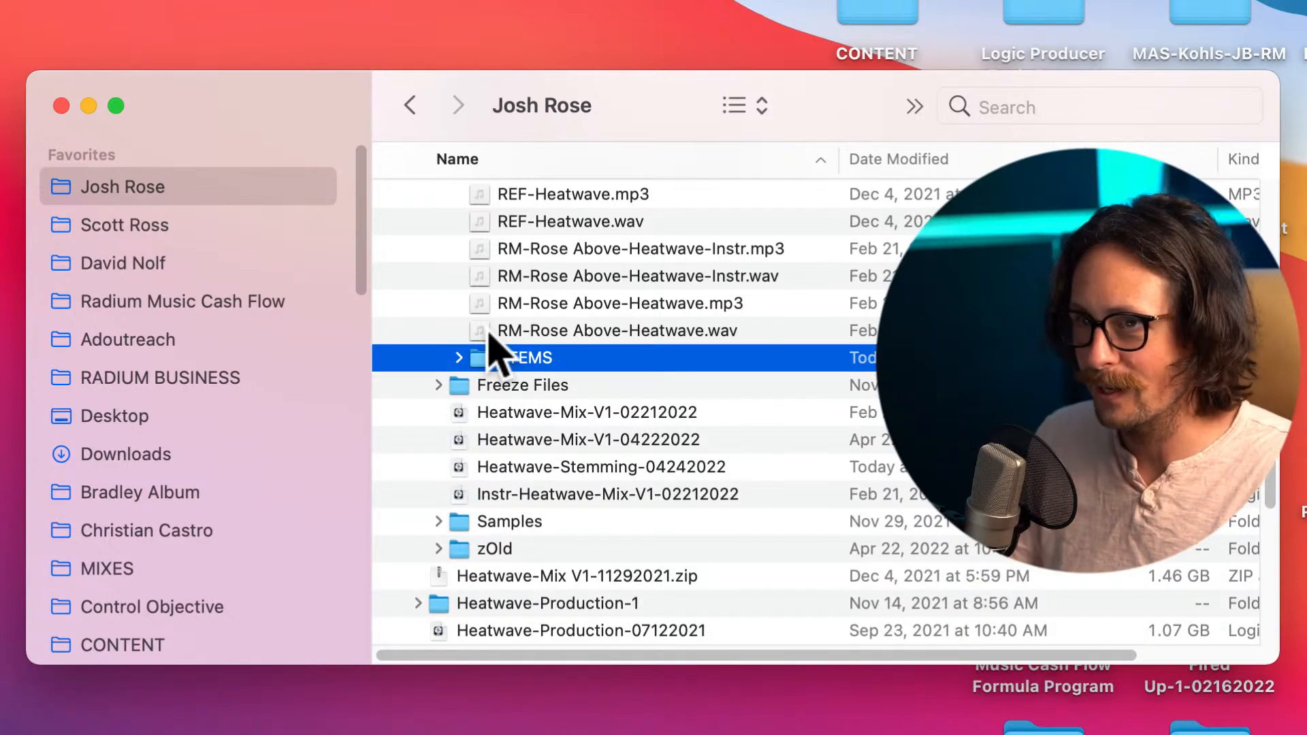
- Open the client folder containing Feels Like Summer-Bradley-05222021 and preview Mix-V4-Feels Like Summer-04212022.wav from Bounces, then close the preview
click(144, 264)
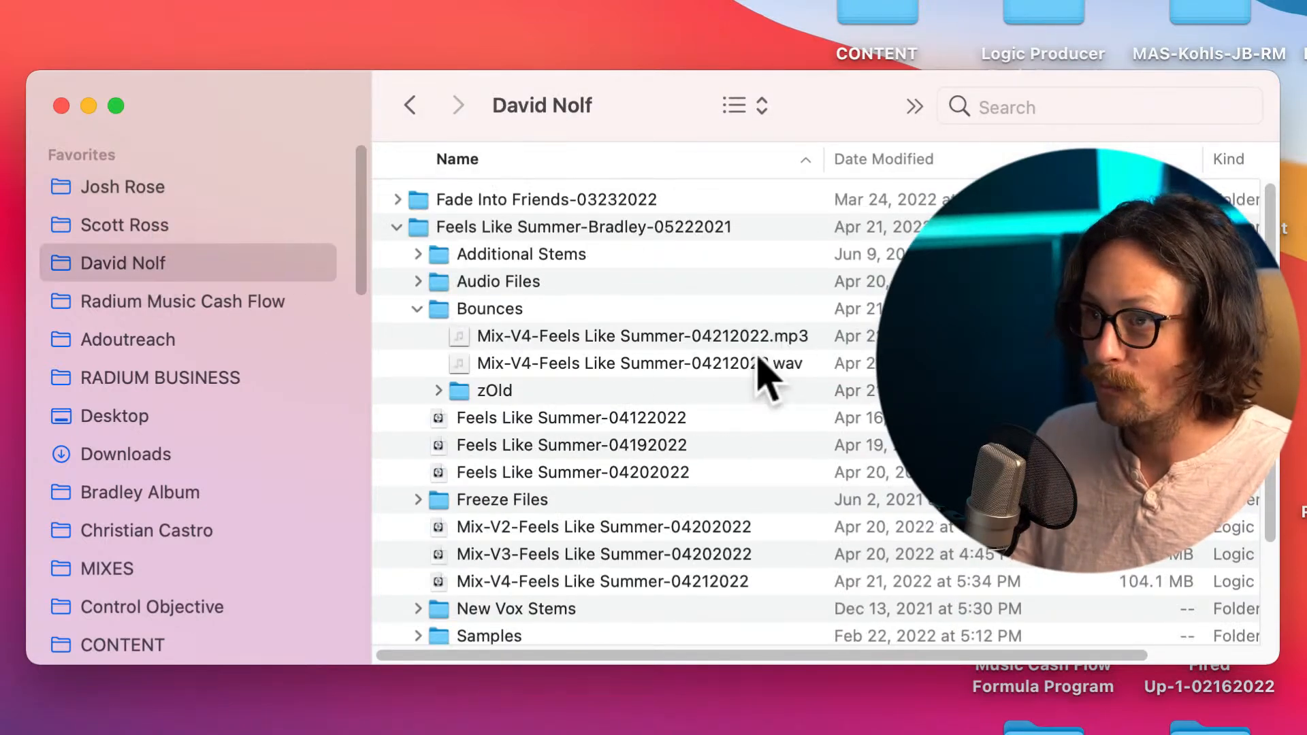
click(599, 363)
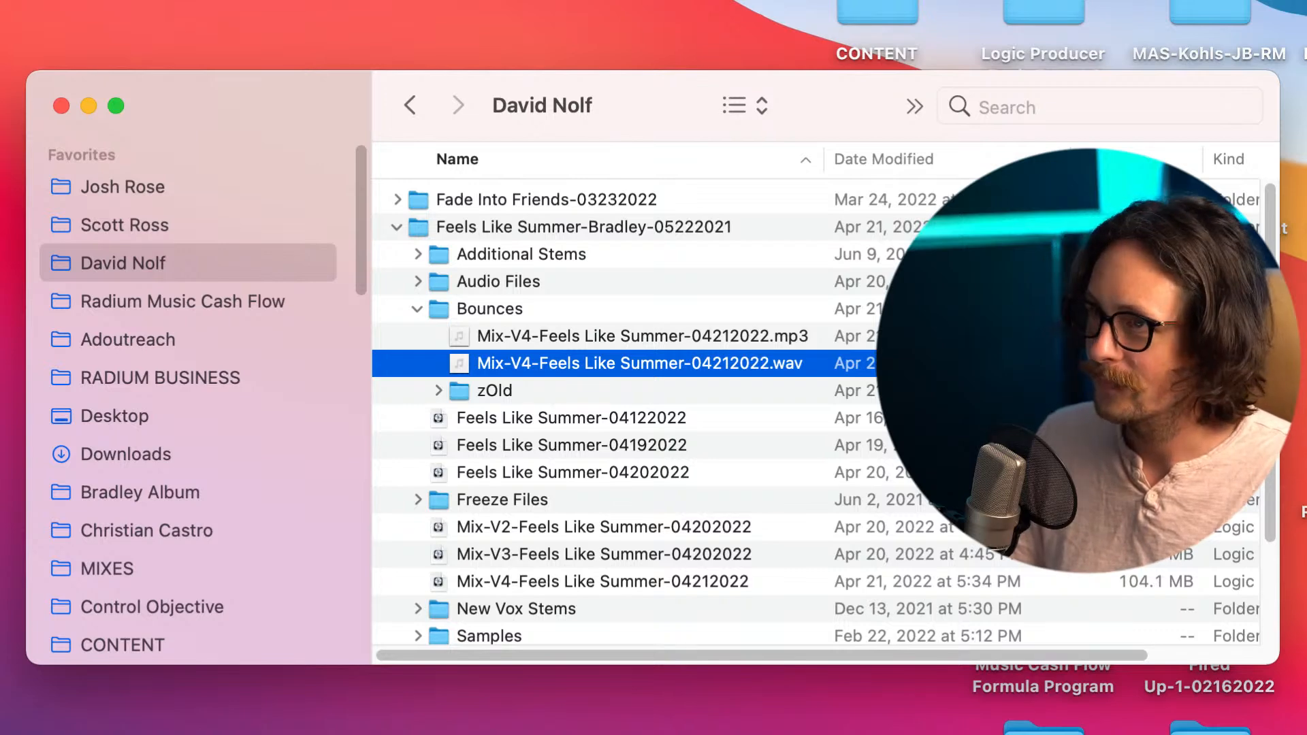
key(super+Tab)
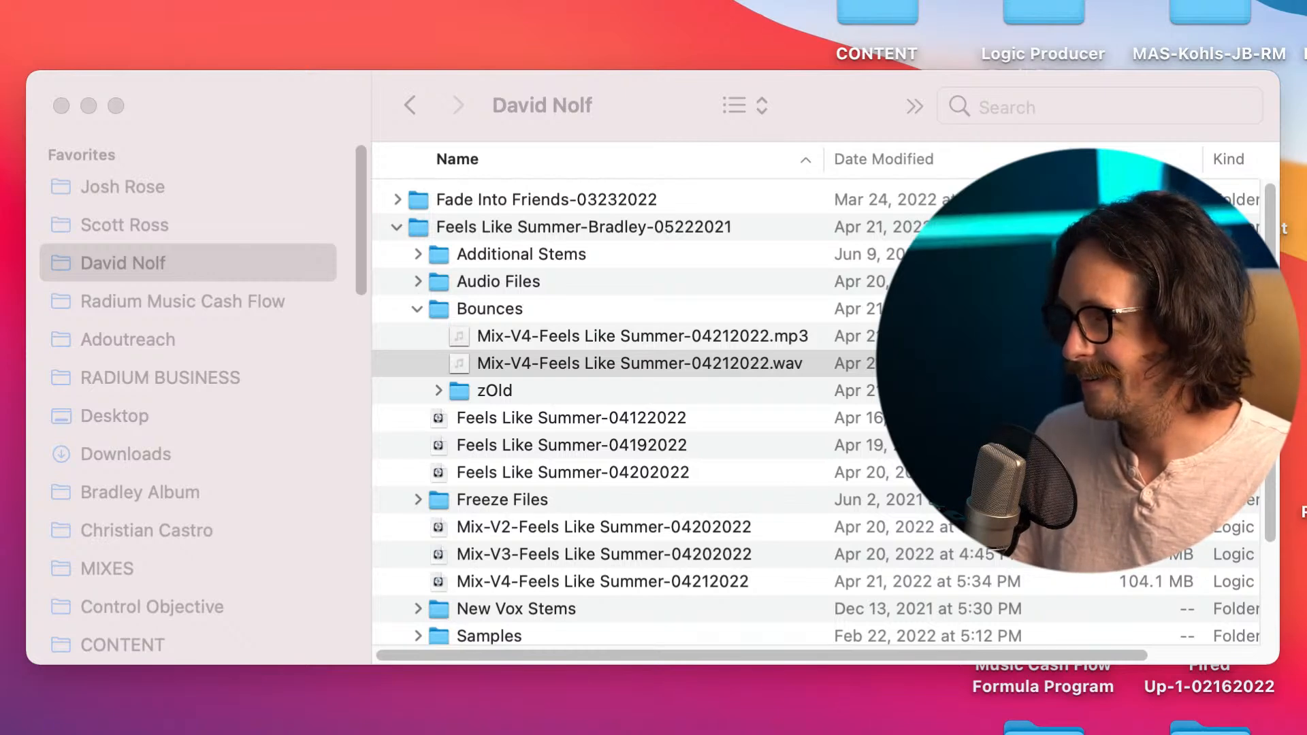
click(732, 365)
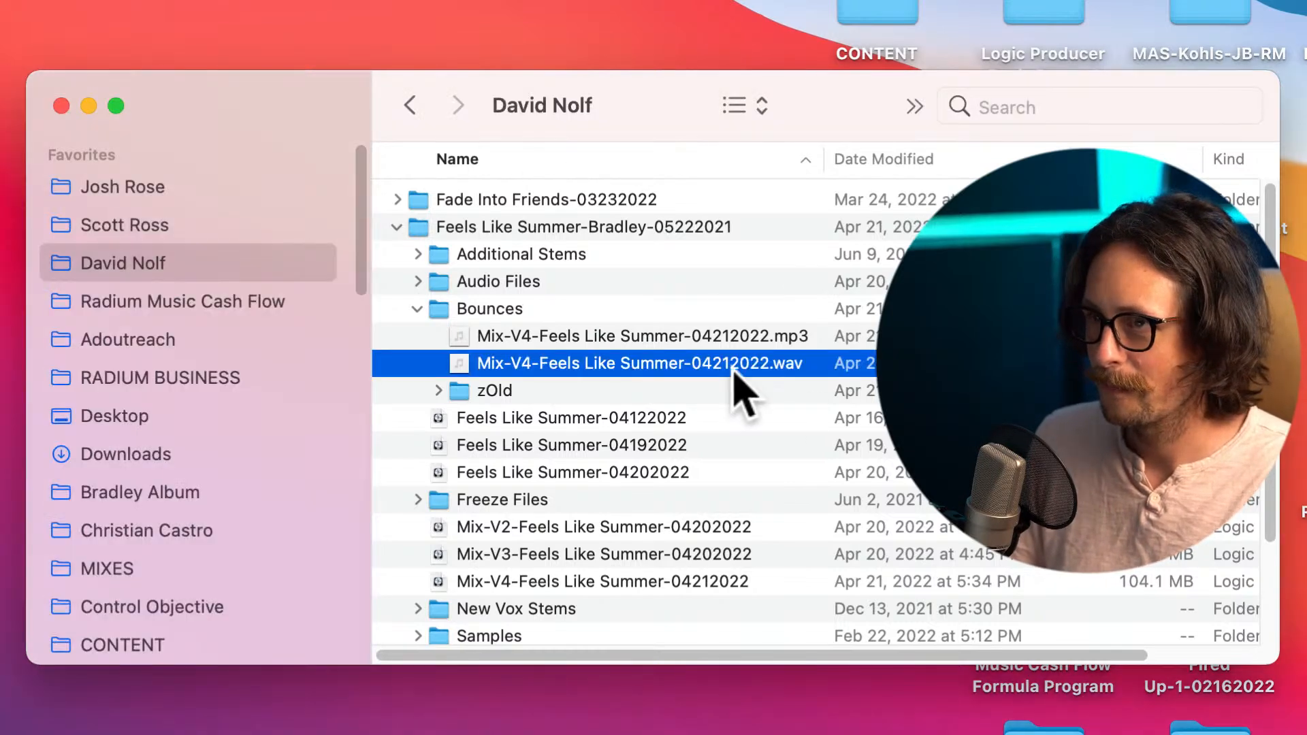
key(space)
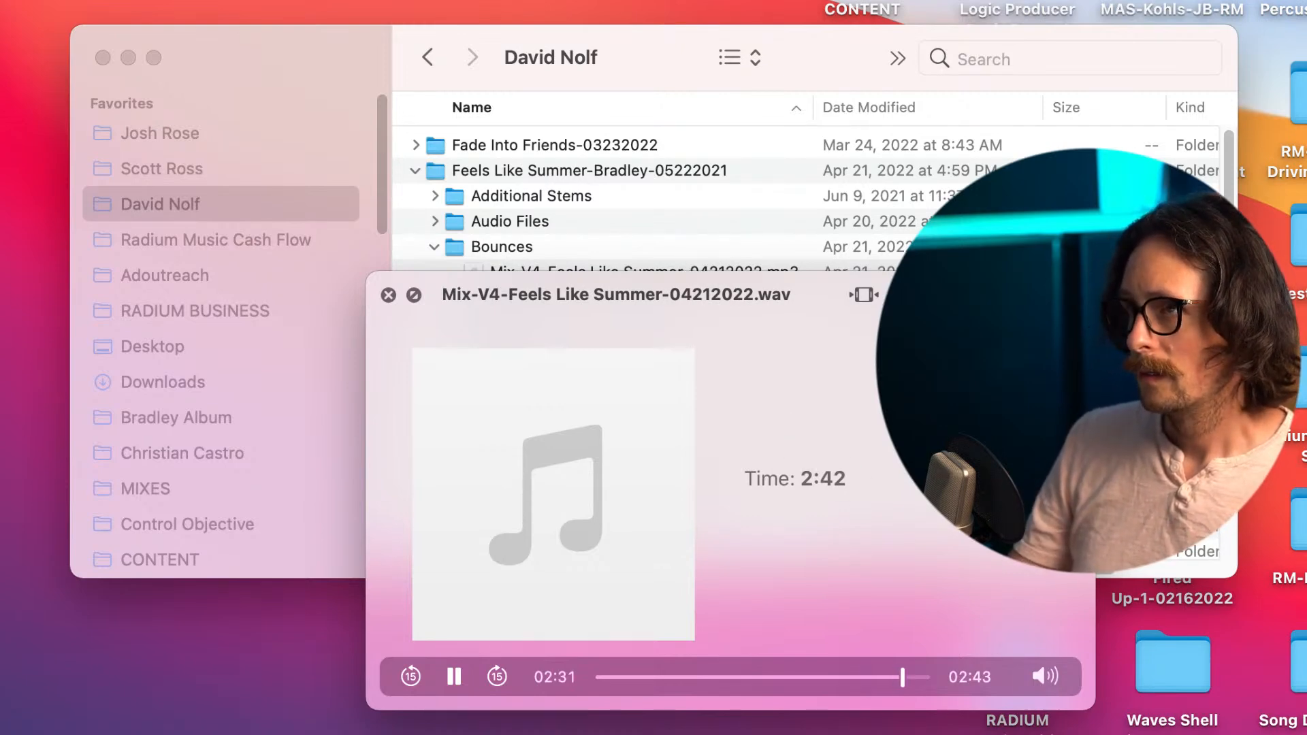
key(space)
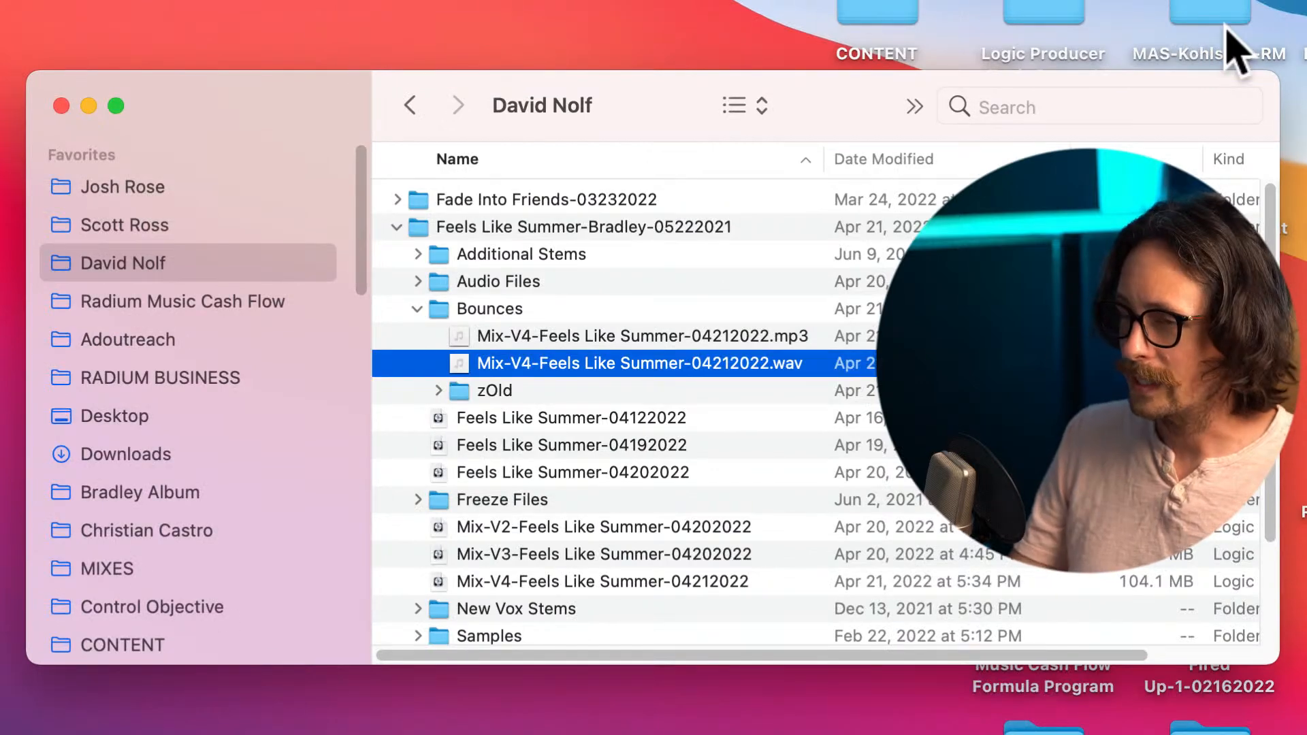